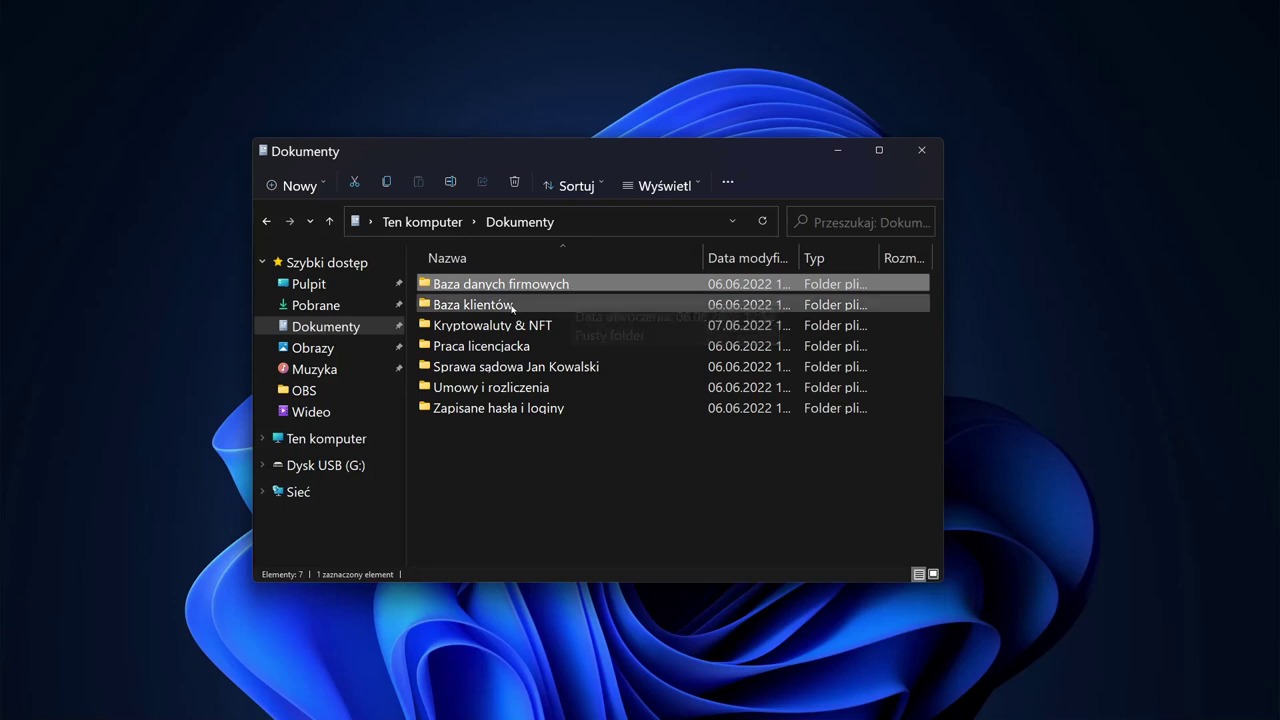
# Step: Browse the Dokumenty folders, from Baza klientów through Umowy i rozliczenia to Zapisane hasła i loginy
pyautogui.click(509, 306)
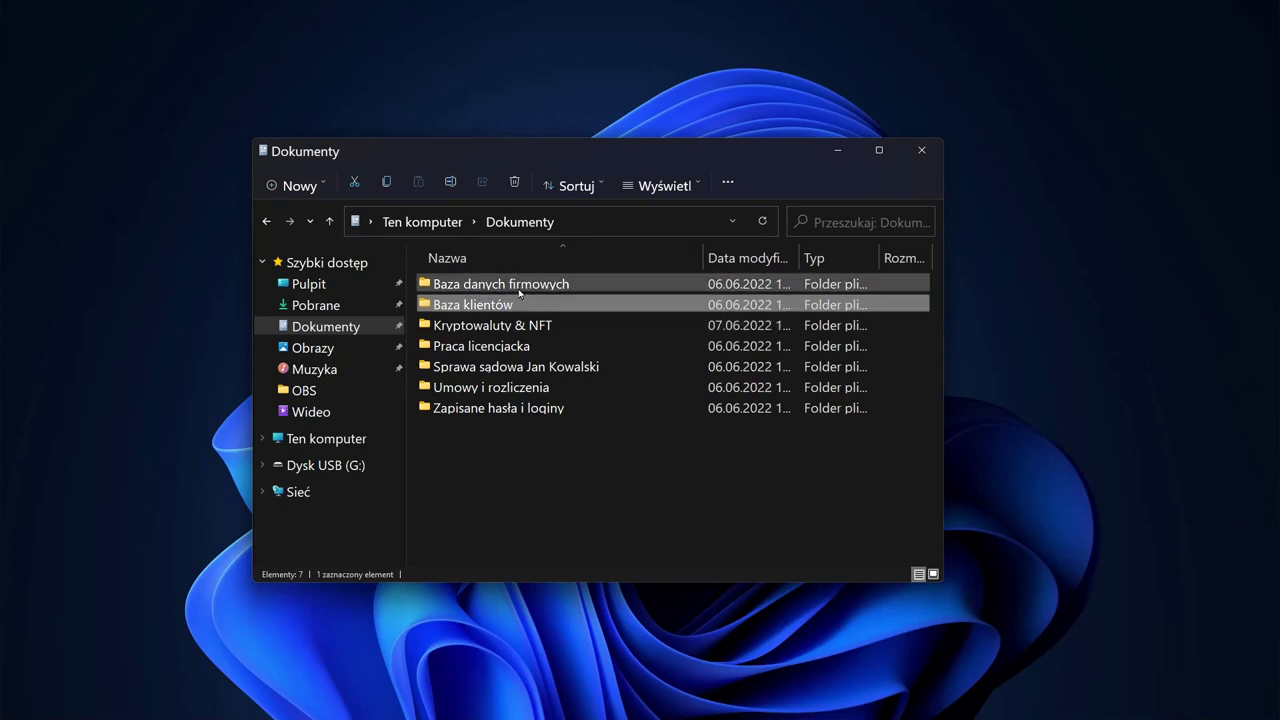
pyautogui.click(519, 290)
pyautogui.click(507, 303)
pyautogui.click(517, 323)
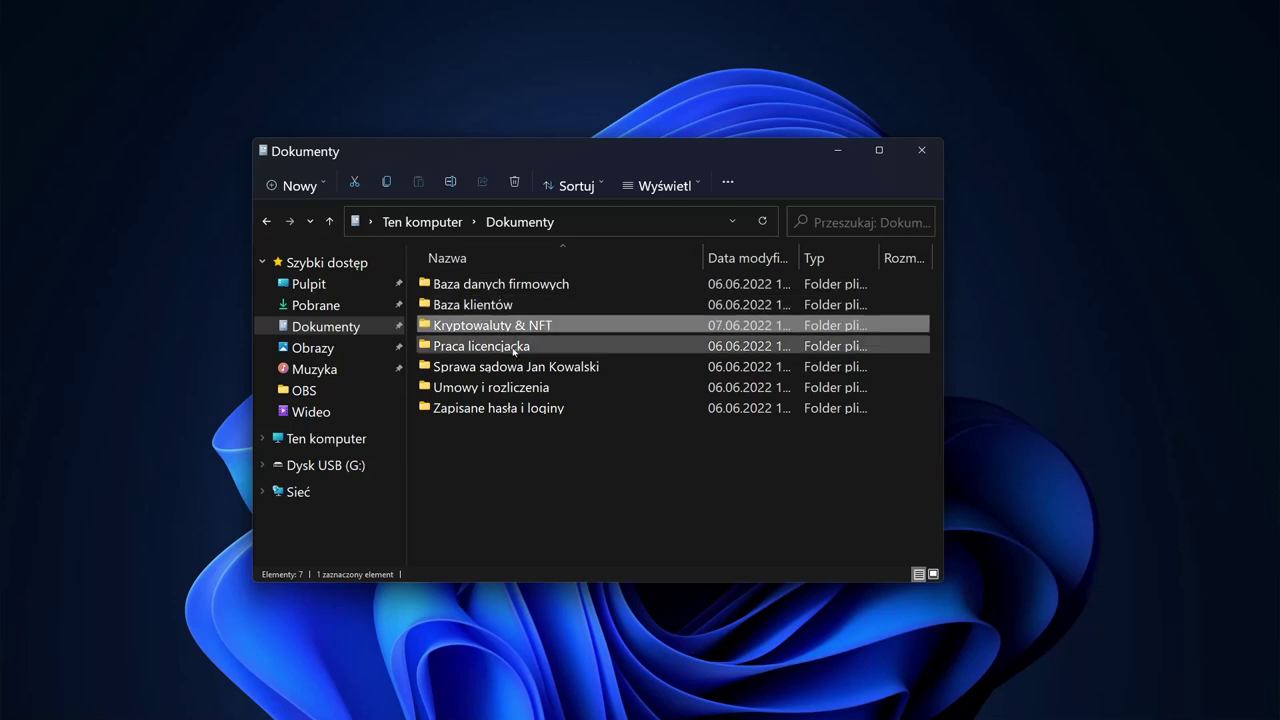
pyautogui.click(514, 349)
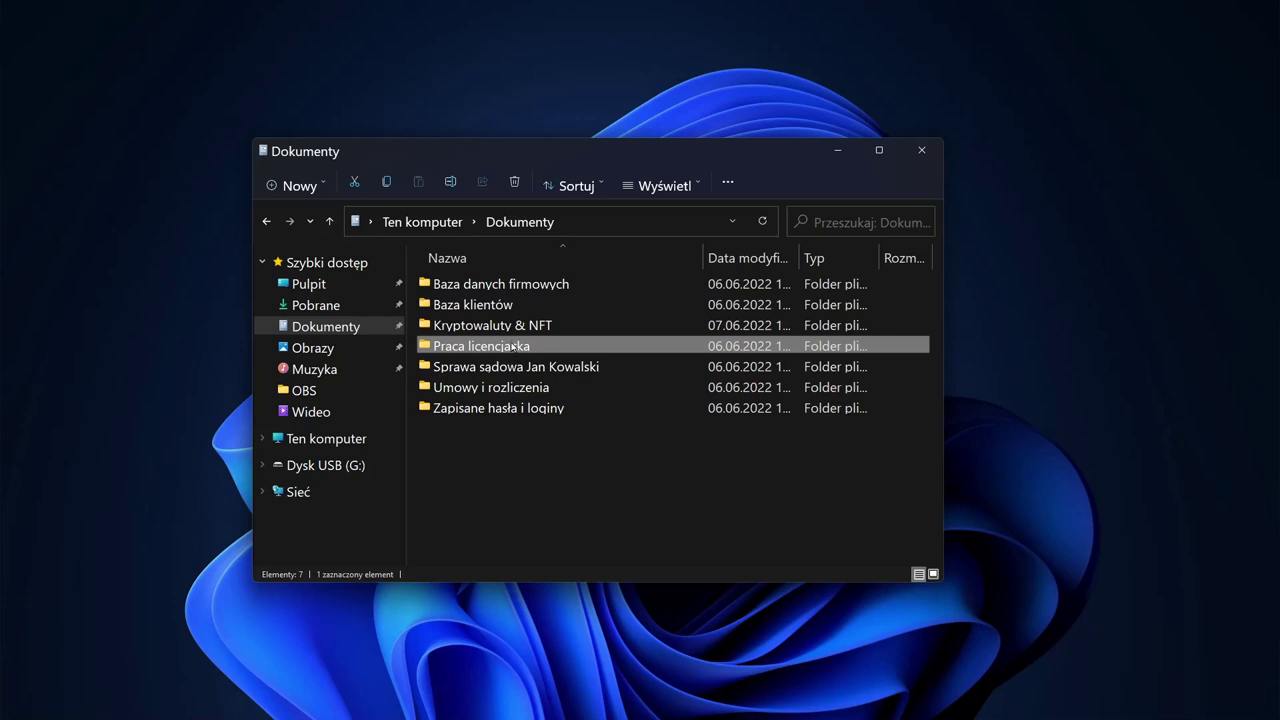
pyautogui.click(587, 370)
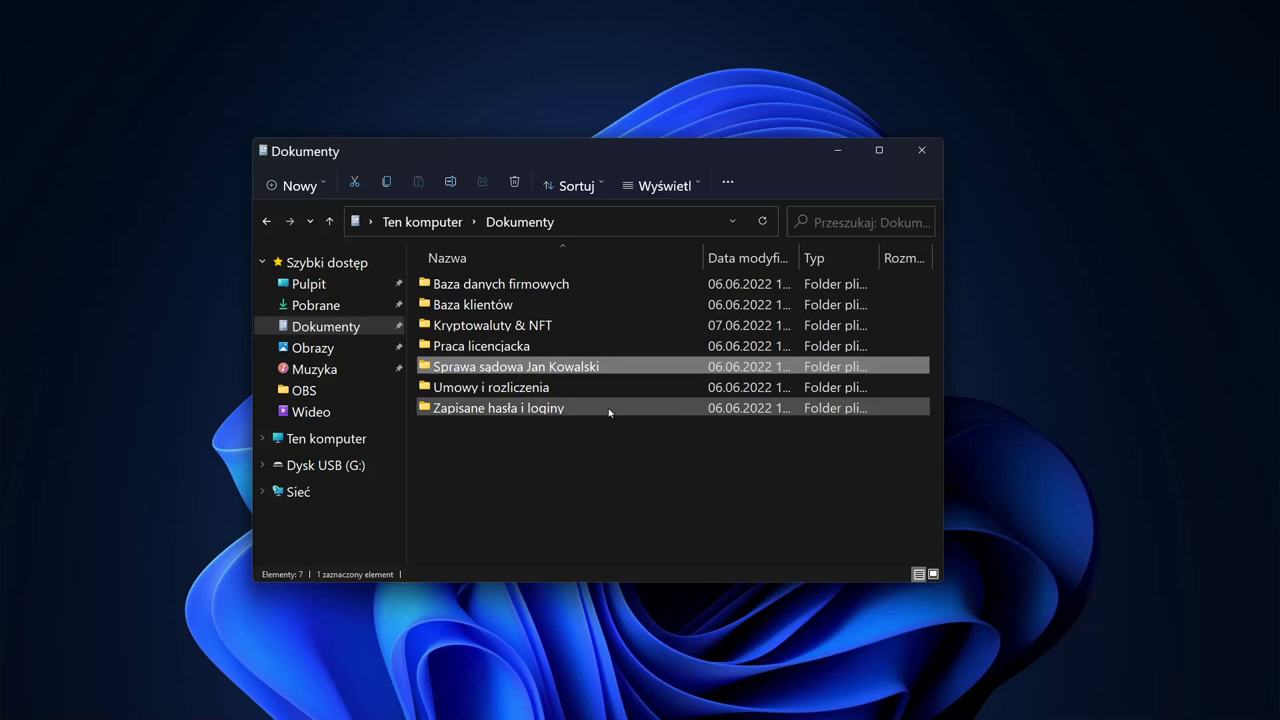
pyautogui.moveTo(609, 412)
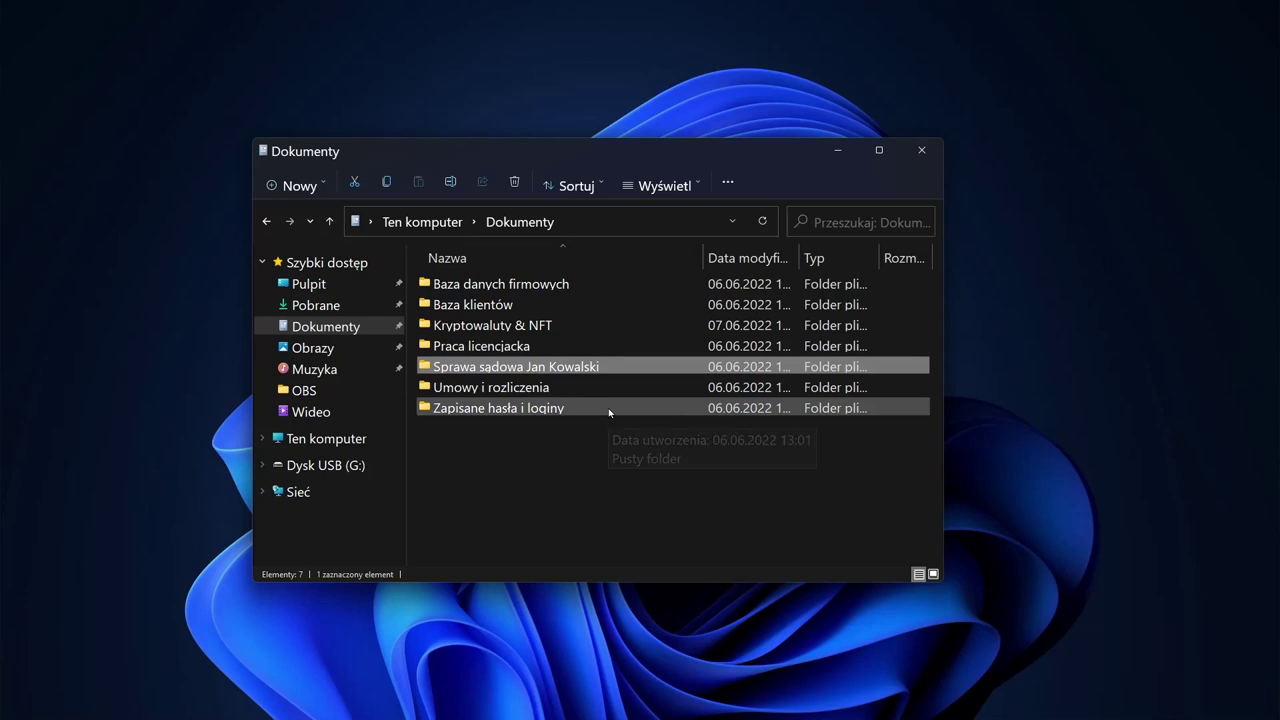
pyautogui.click(531, 392)
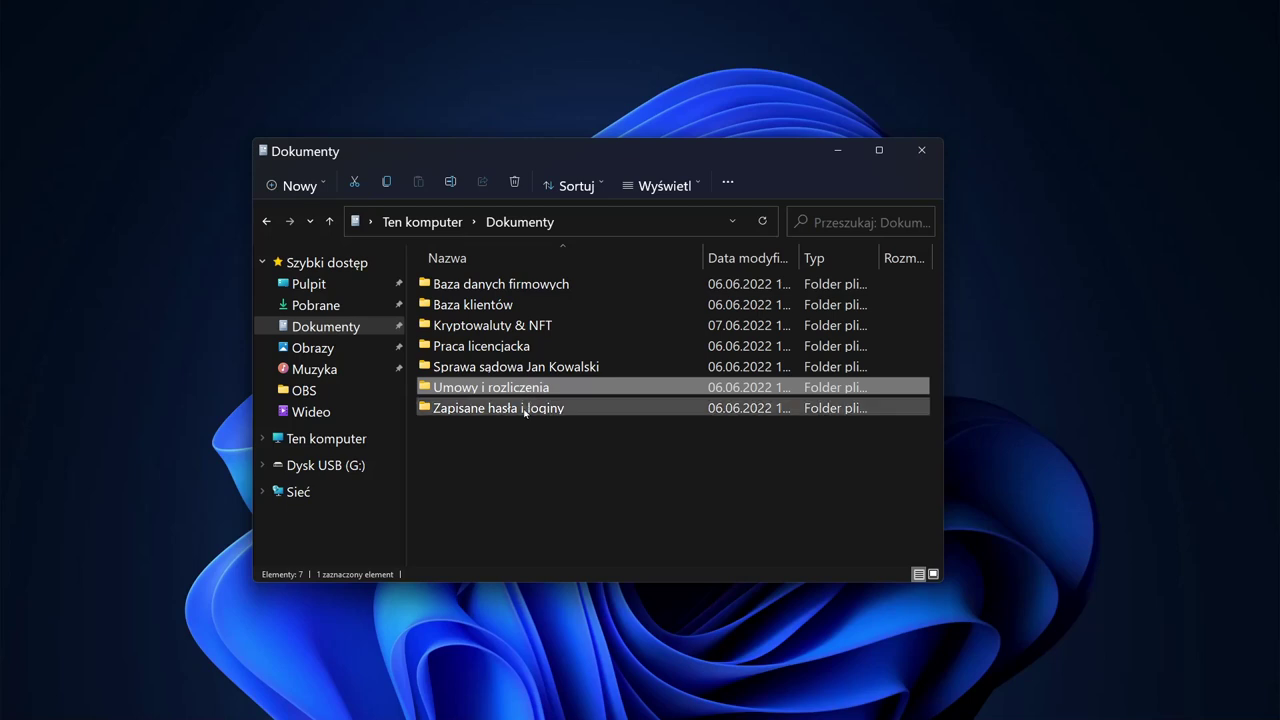
pyautogui.click(525, 410)
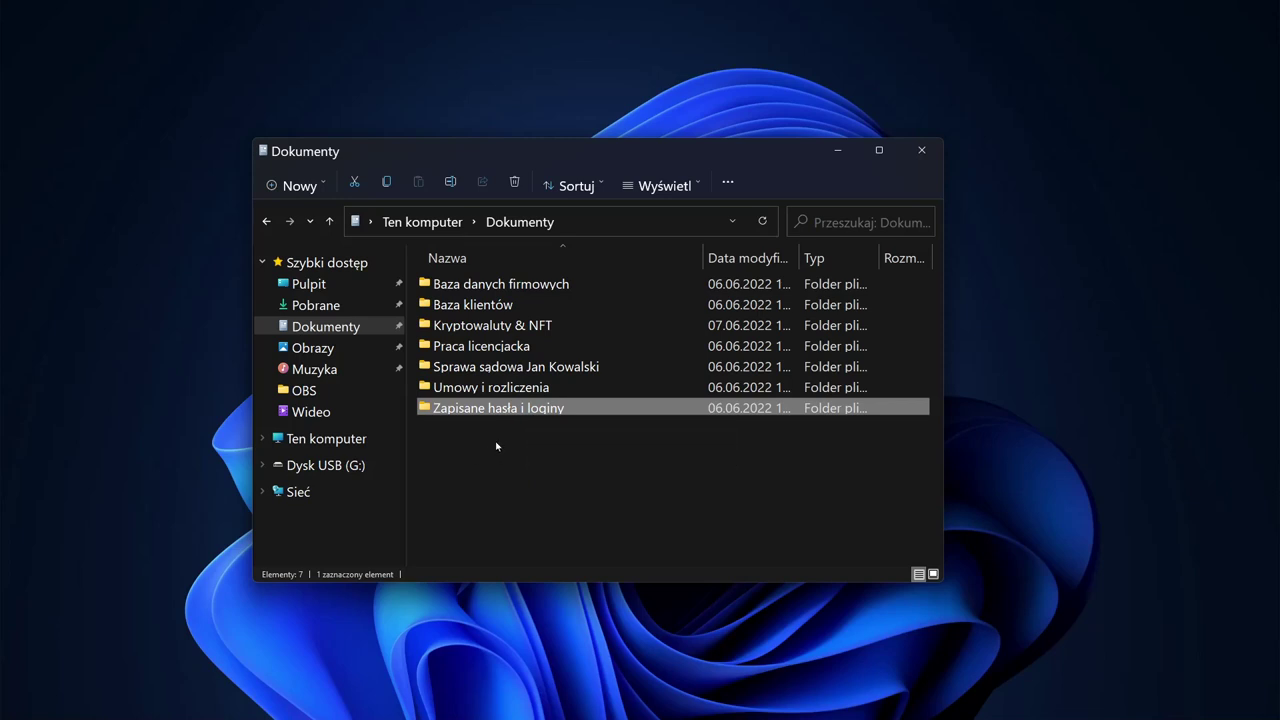
# Step: Open Obrazy and look through its folders, such as Nasz miesiąc miodowy
pyautogui.click(303, 347)
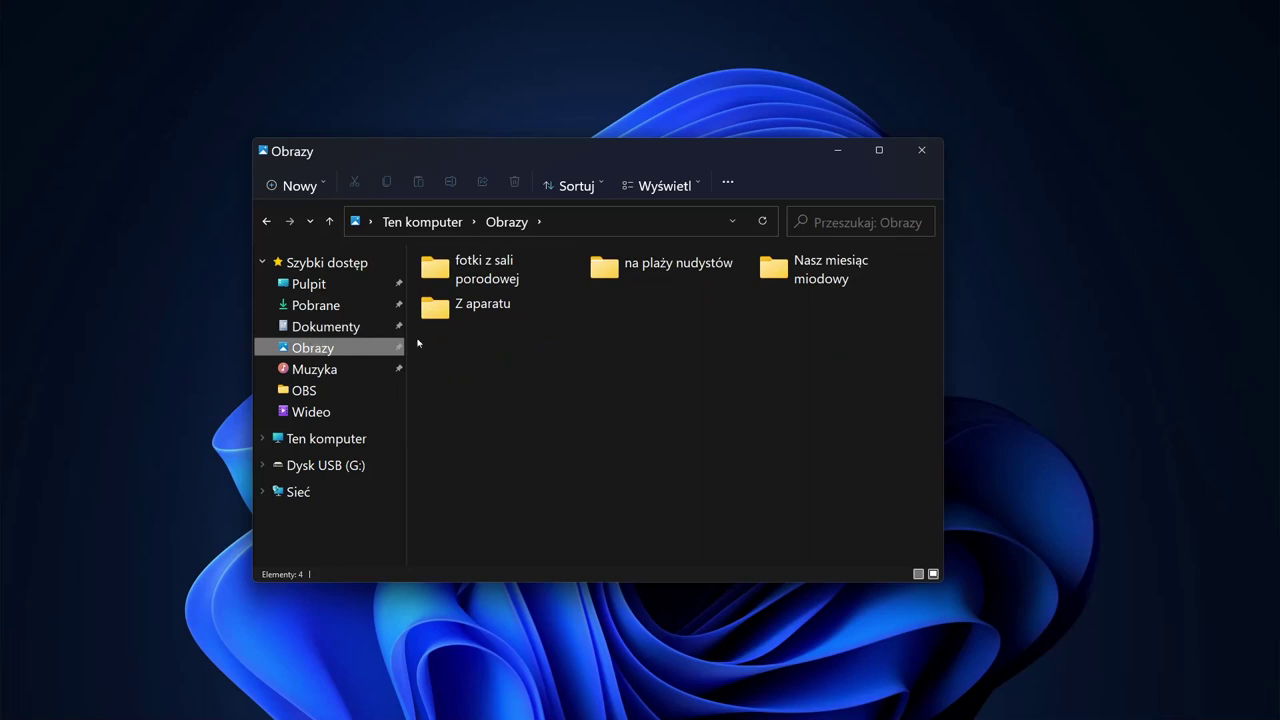
pyautogui.click(812, 272)
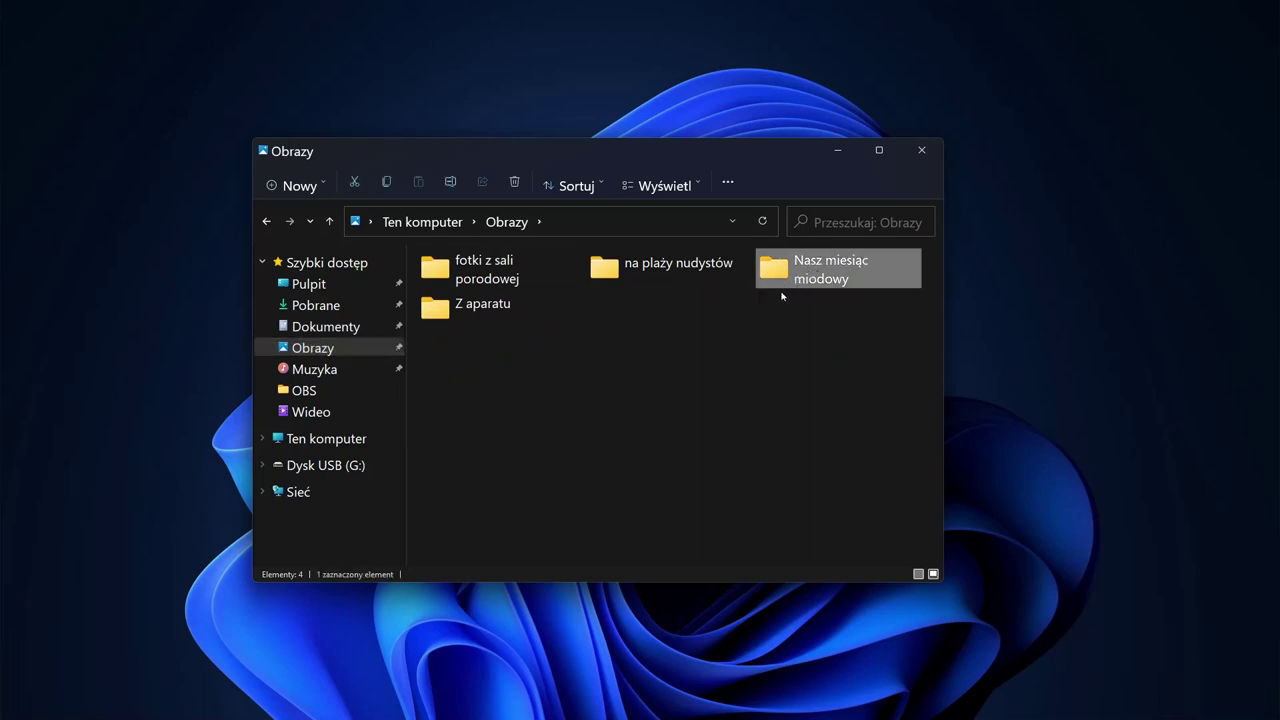
pyautogui.click(628, 284)
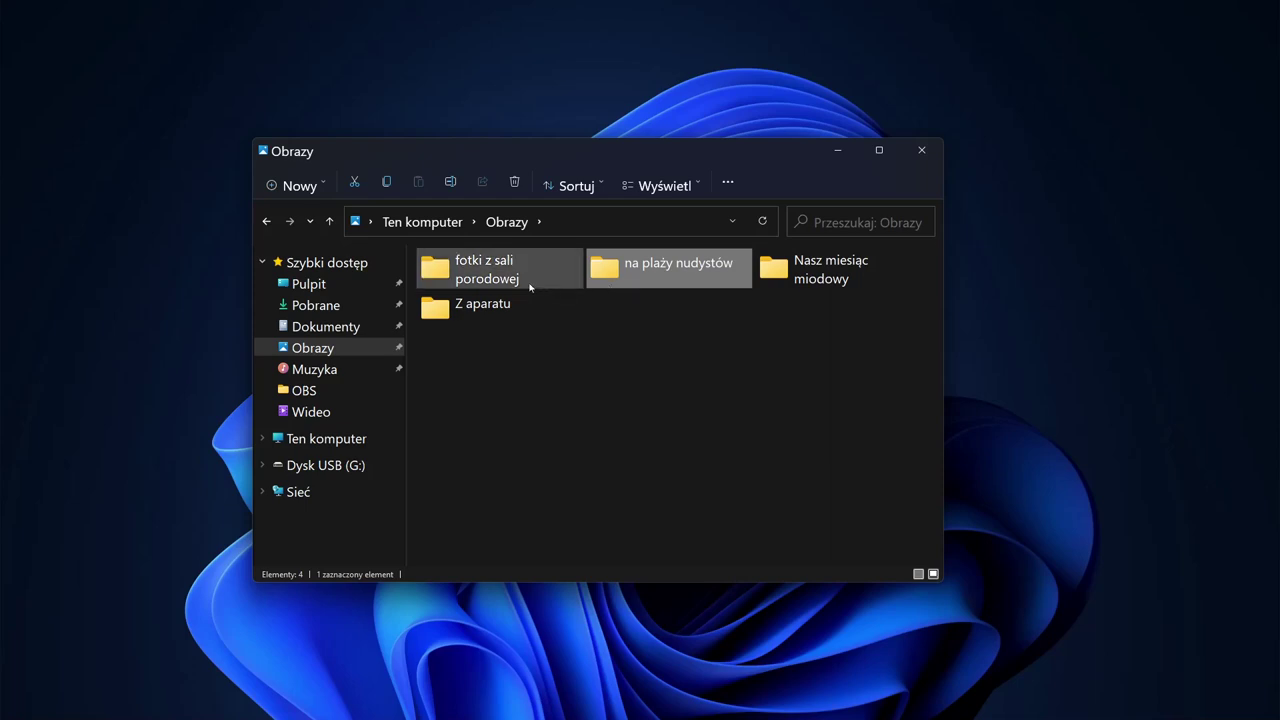
pyautogui.click(482, 290)
# Step: Open Muzyka and look through its three recordings folders
pyautogui.click(336, 372)
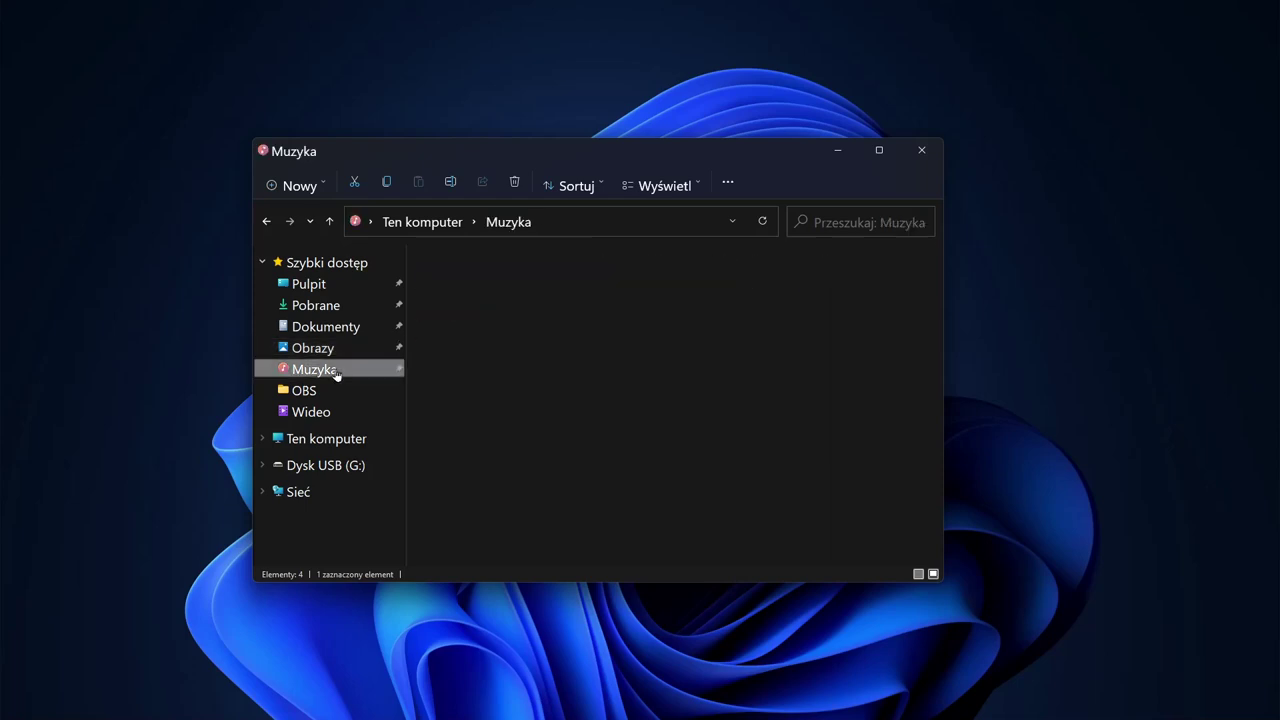
pyautogui.click(565, 306)
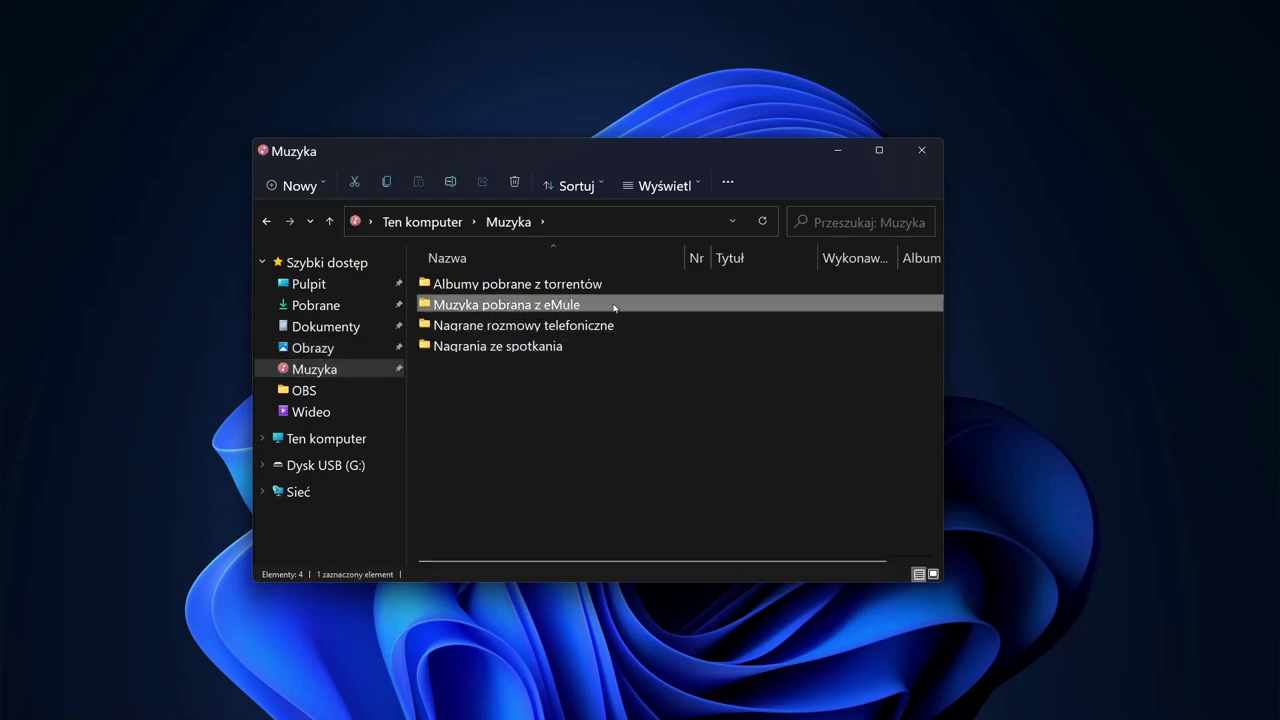
pyautogui.click(612, 328)
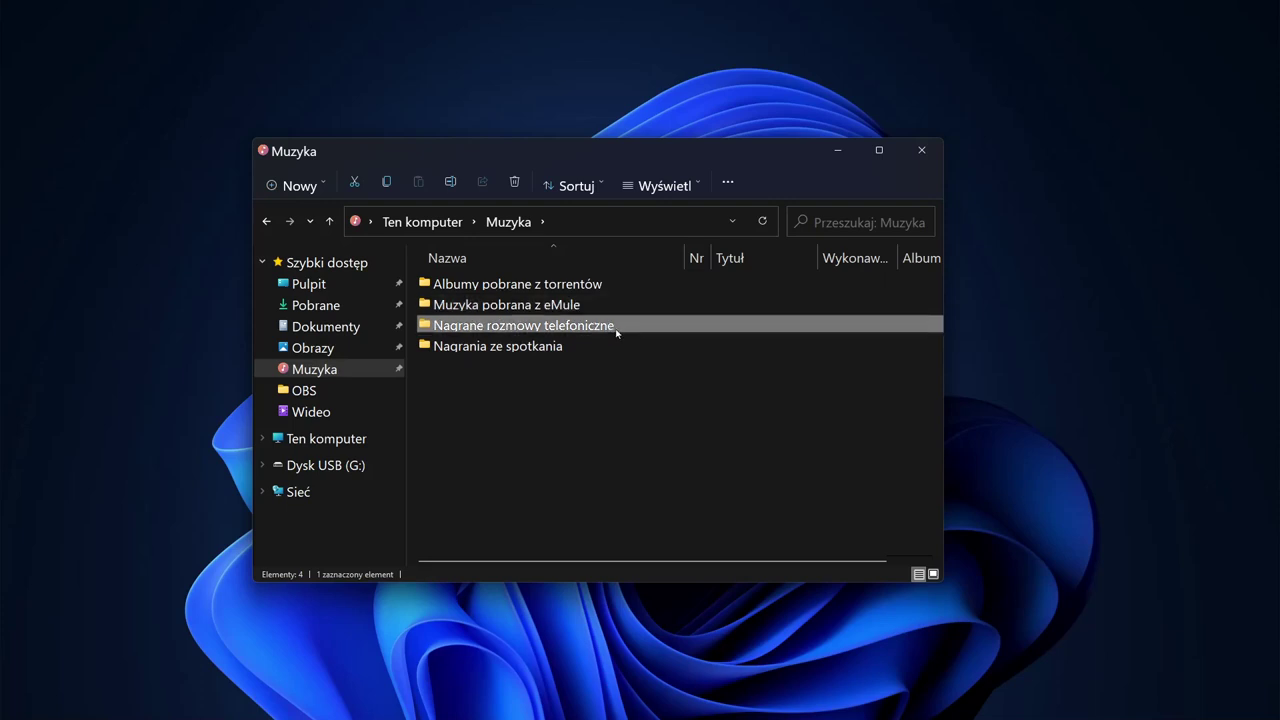
pyautogui.click(539, 349)
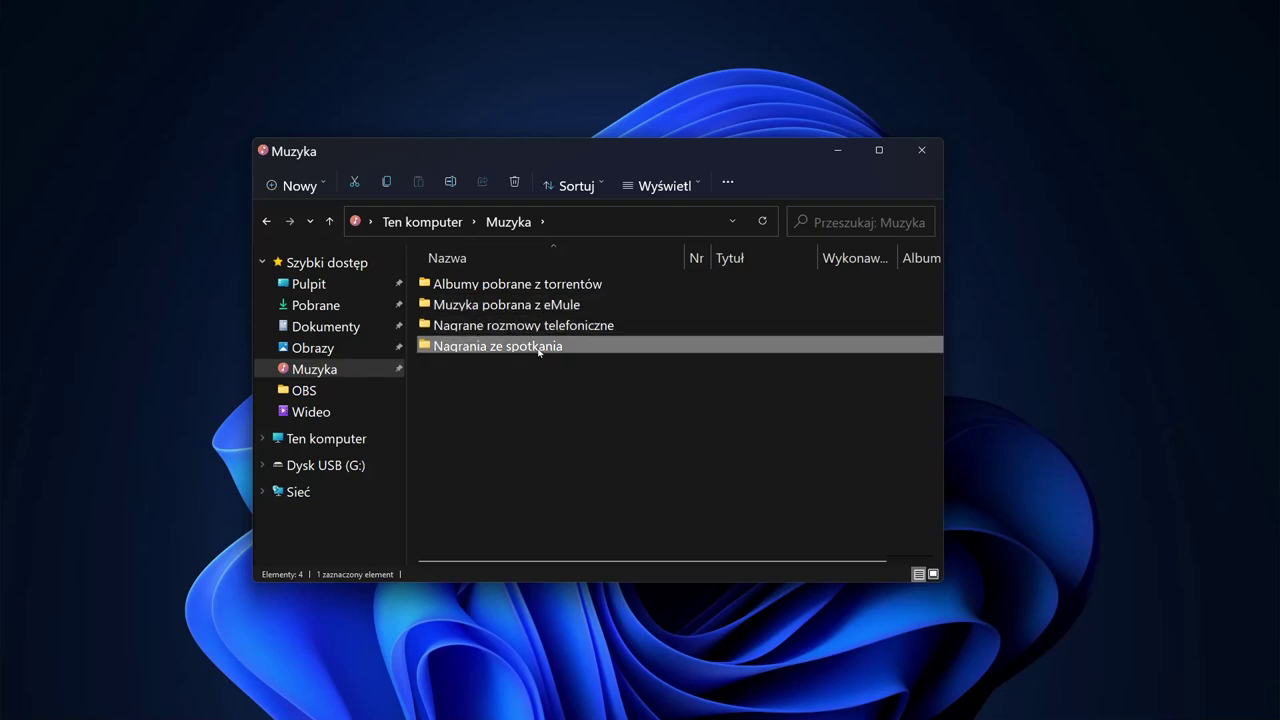
# Step: Open Wideo and select each of its four videos in turn
pyautogui.click(312, 413)
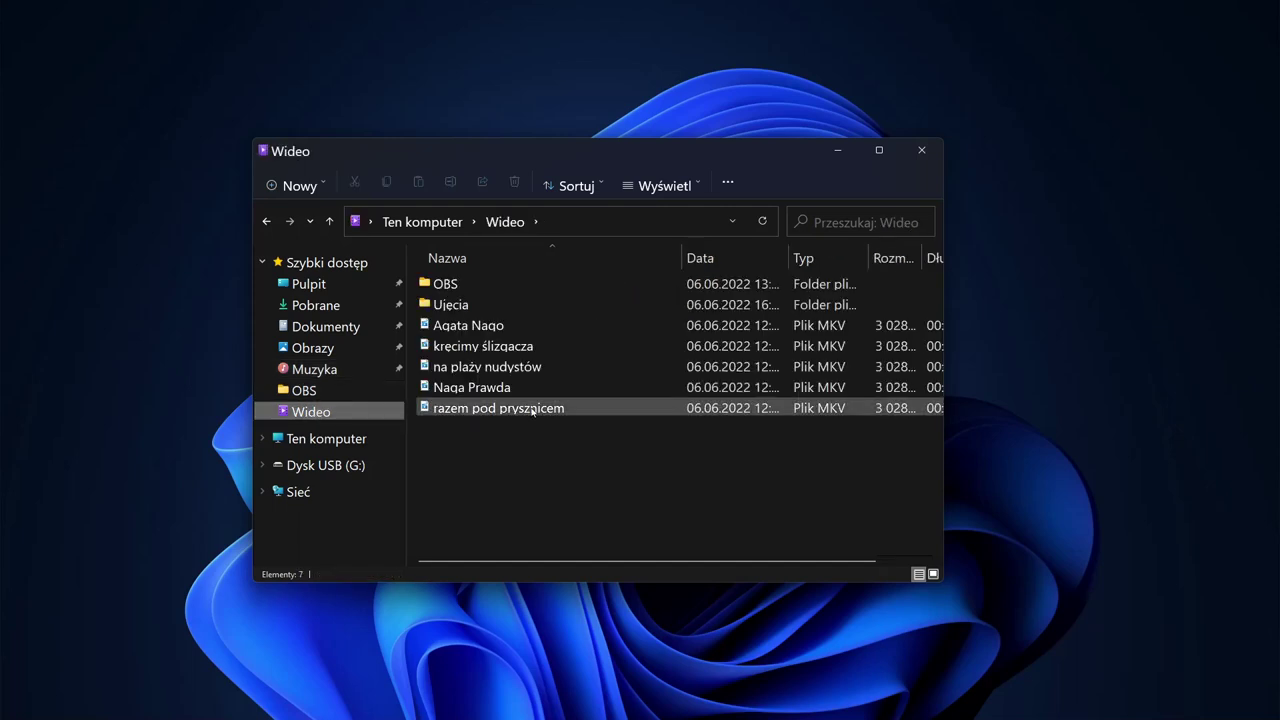
pyautogui.click(528, 346)
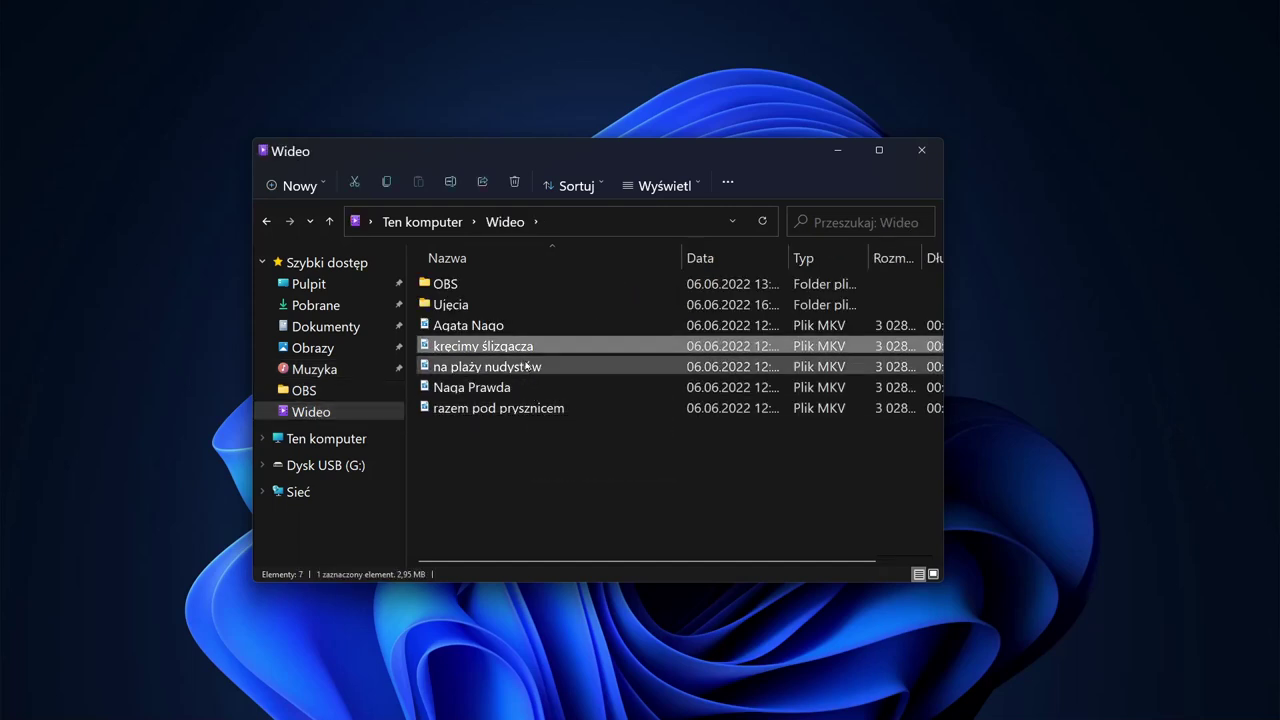
pyautogui.click(528, 367)
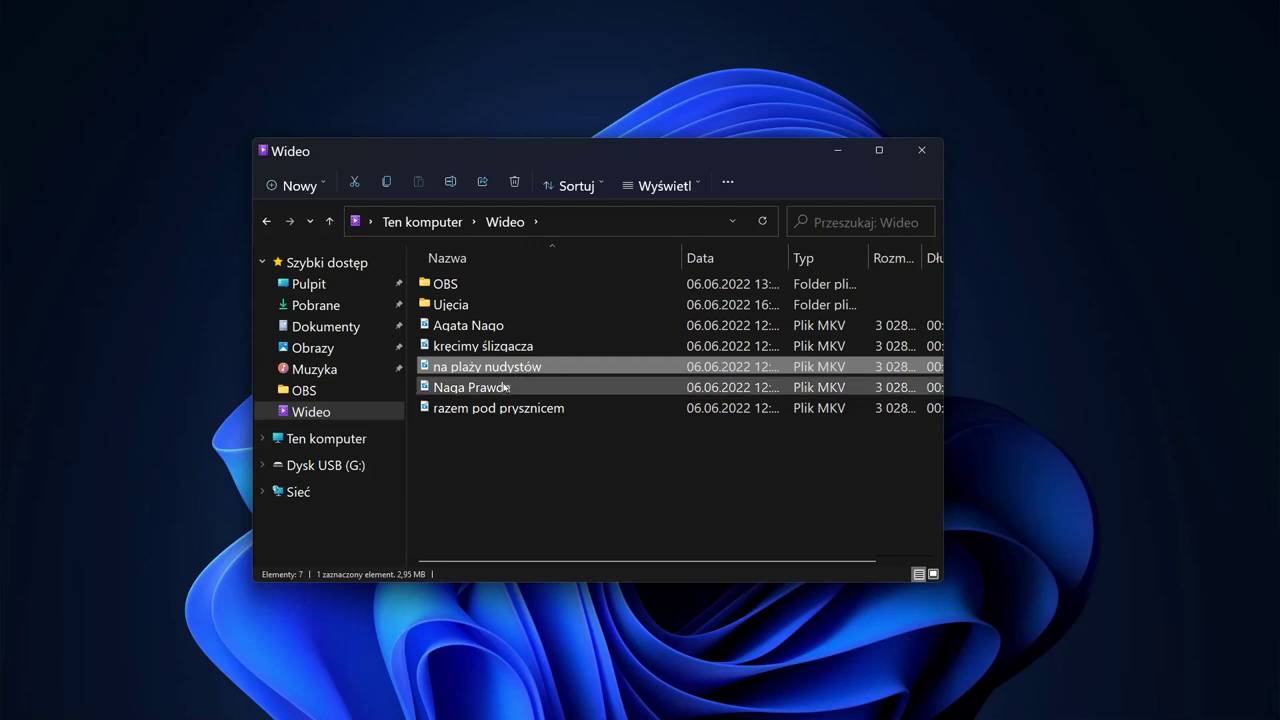
pyautogui.click(505, 388)
pyautogui.click(515, 409)
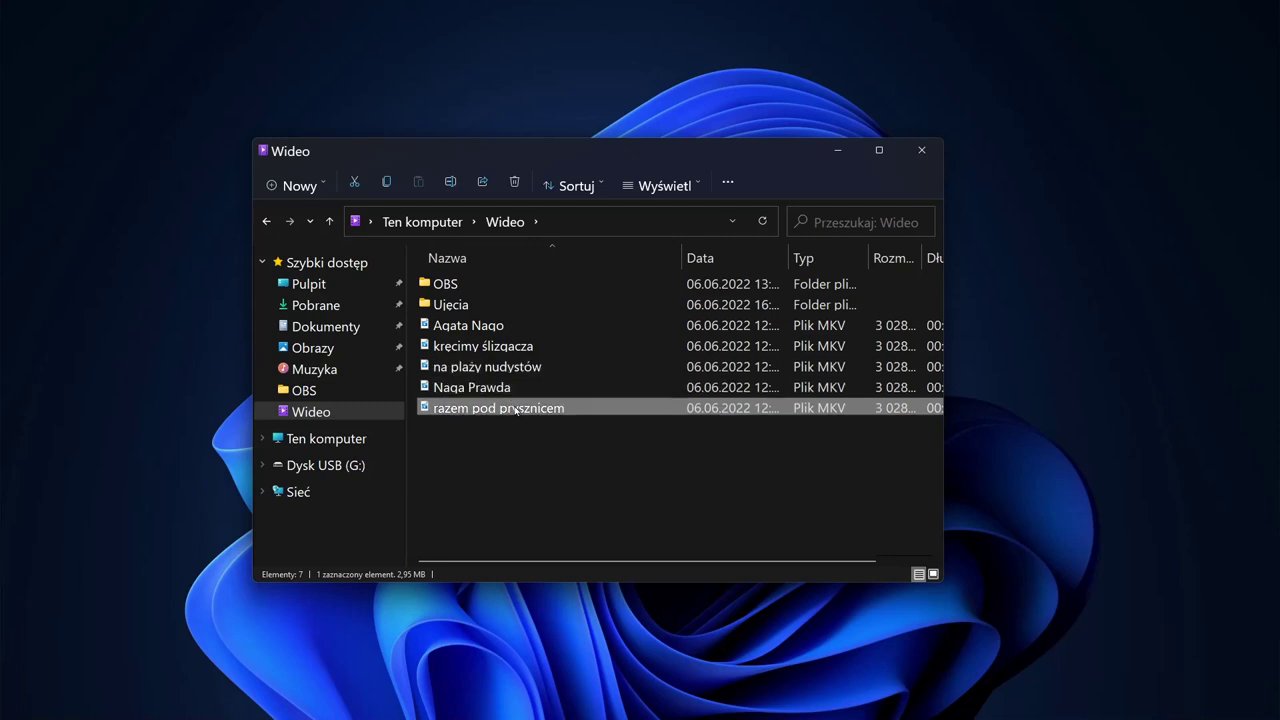
# Step: Open Pobrane to view the Photoshop CRACKED folder, then return to Dokumenty
pyautogui.click(334, 308)
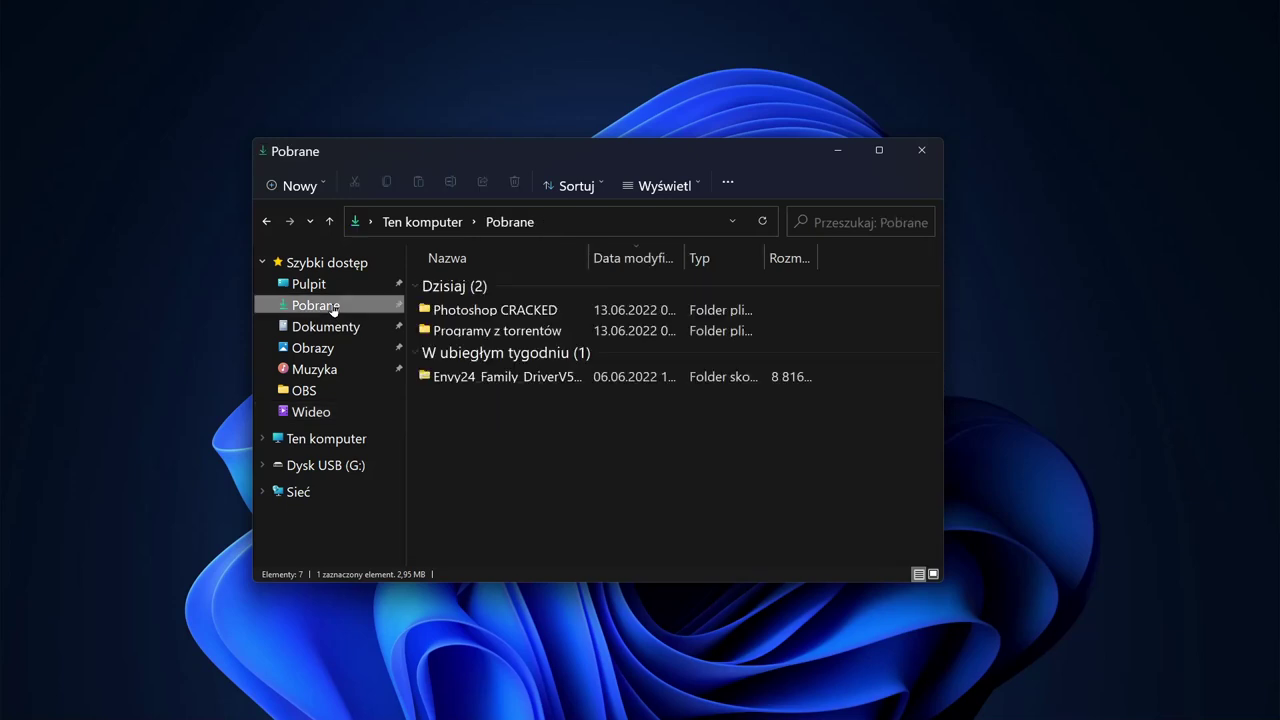
pyautogui.click(512, 312)
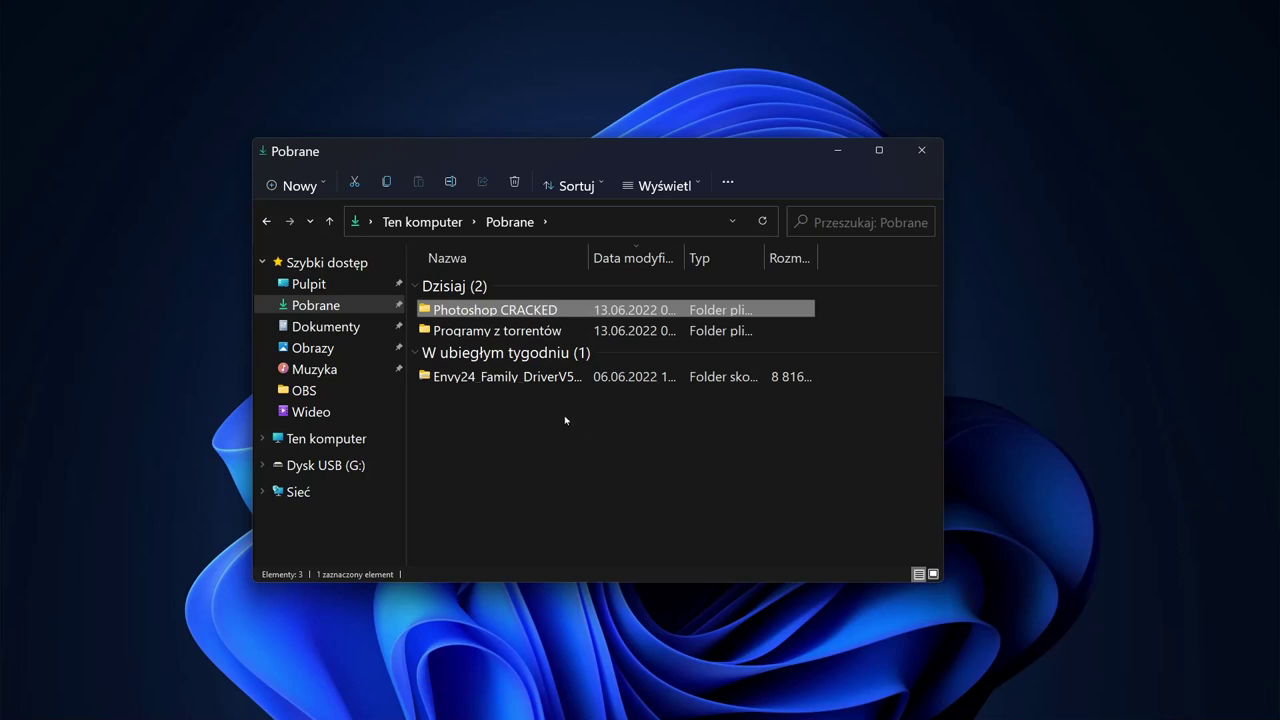
pyautogui.click(346, 331)
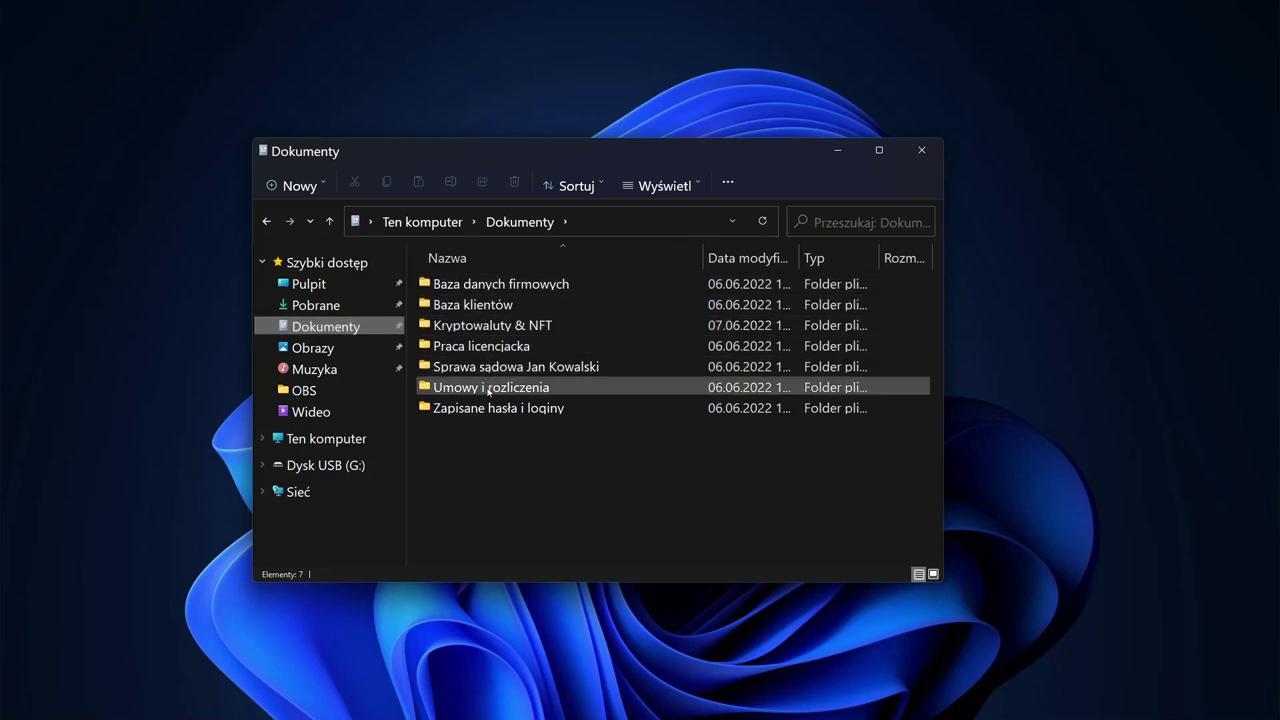
pyautogui.moveTo(490, 395)
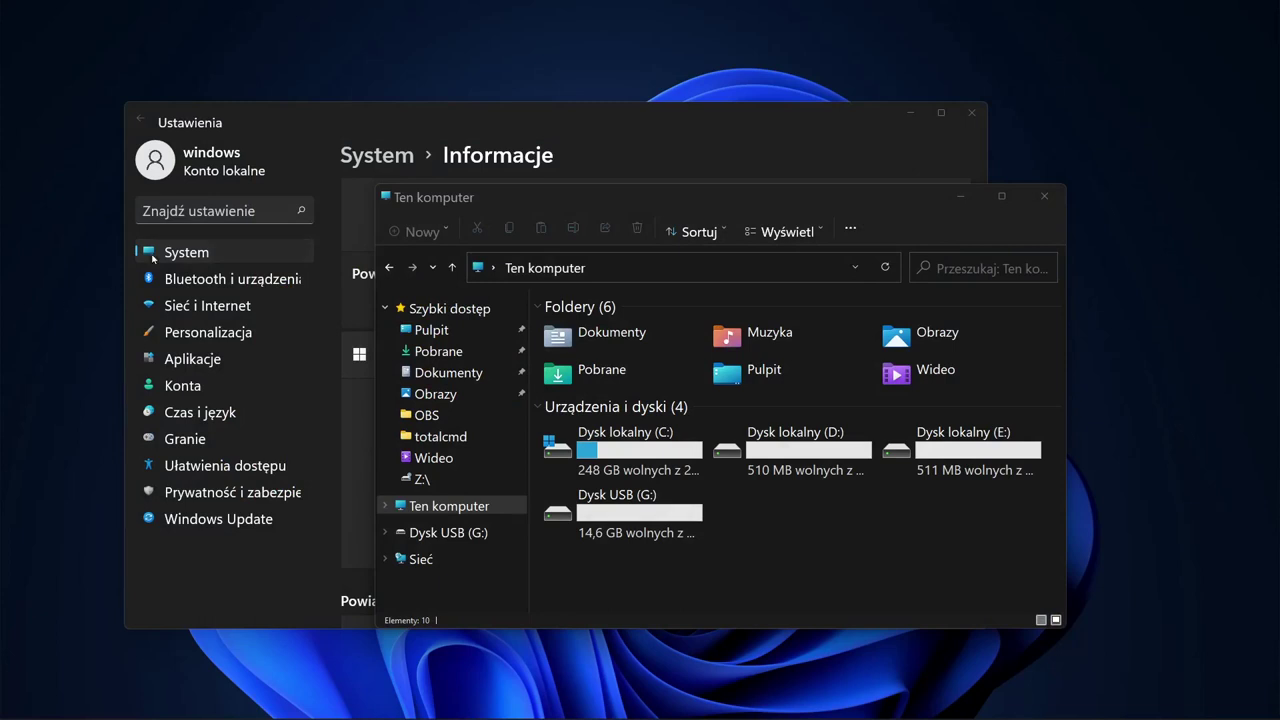
# Step: Scroll the Settings Informacje page down to Related settings and launch BitLocker
pyautogui.click(434, 116)
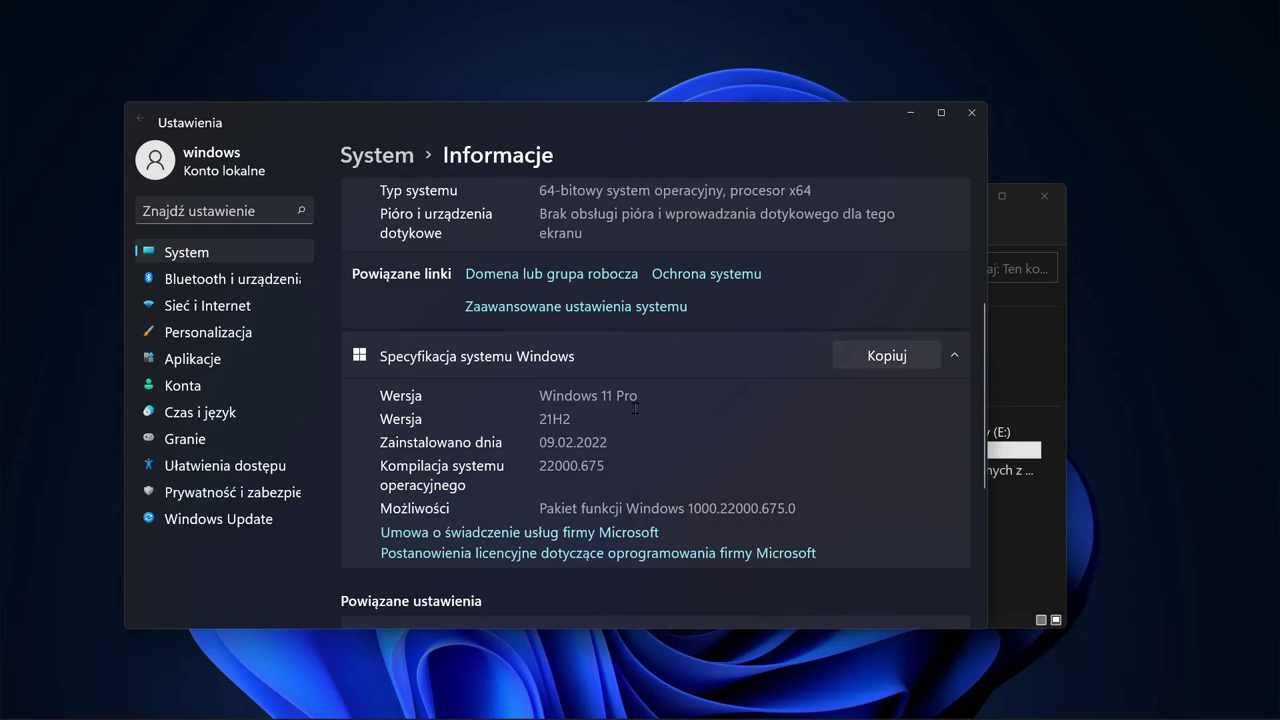
pyautogui.scroll(-2, 725, 376)
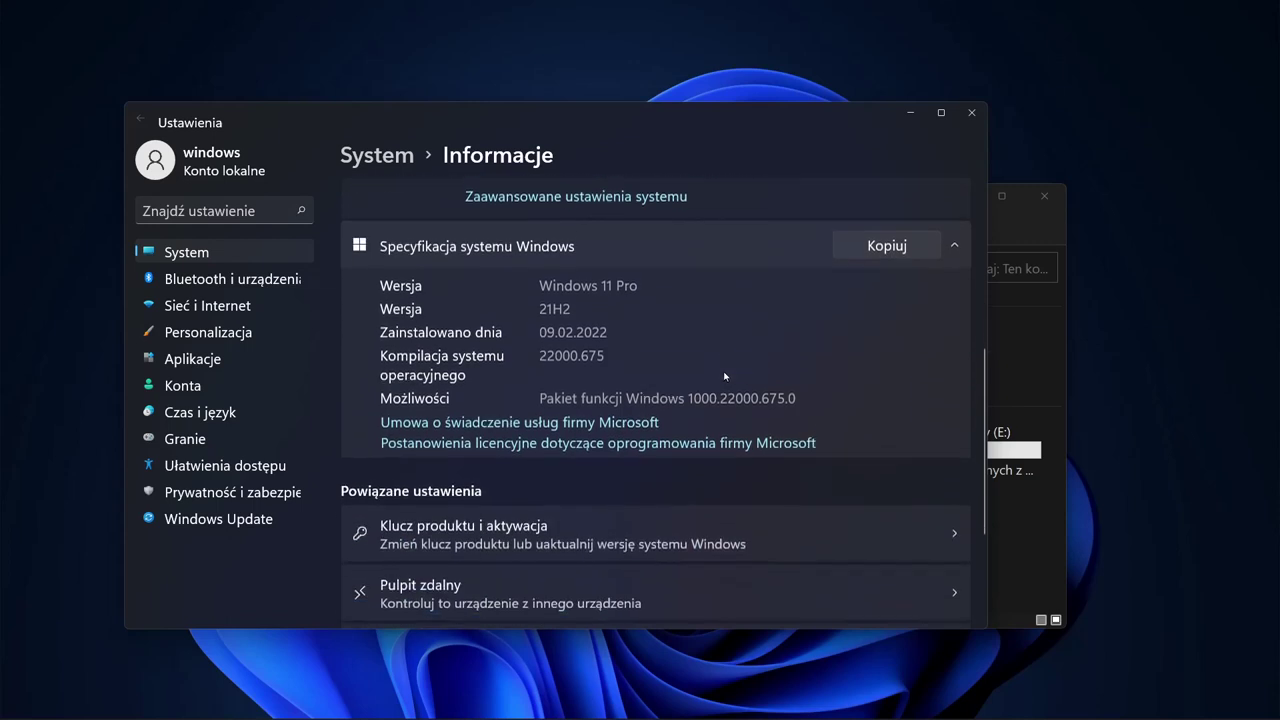
pyautogui.scroll(-4, 725, 376)
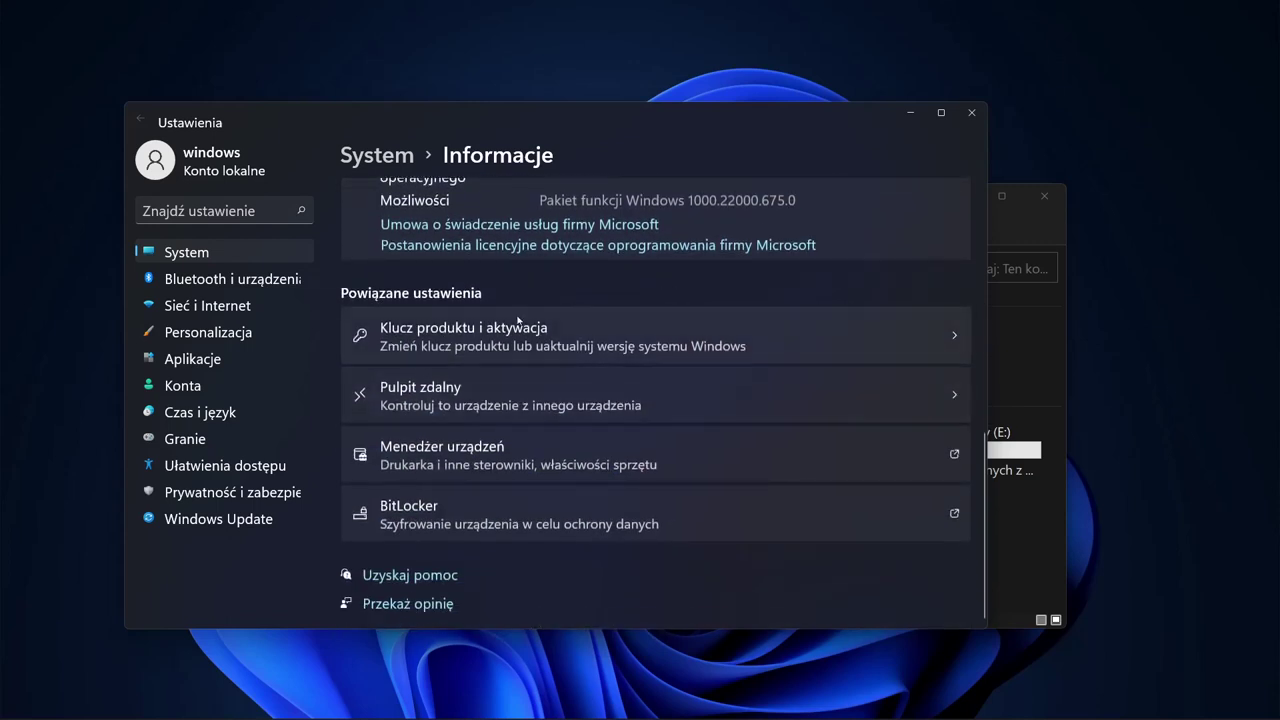
pyautogui.click(420, 522)
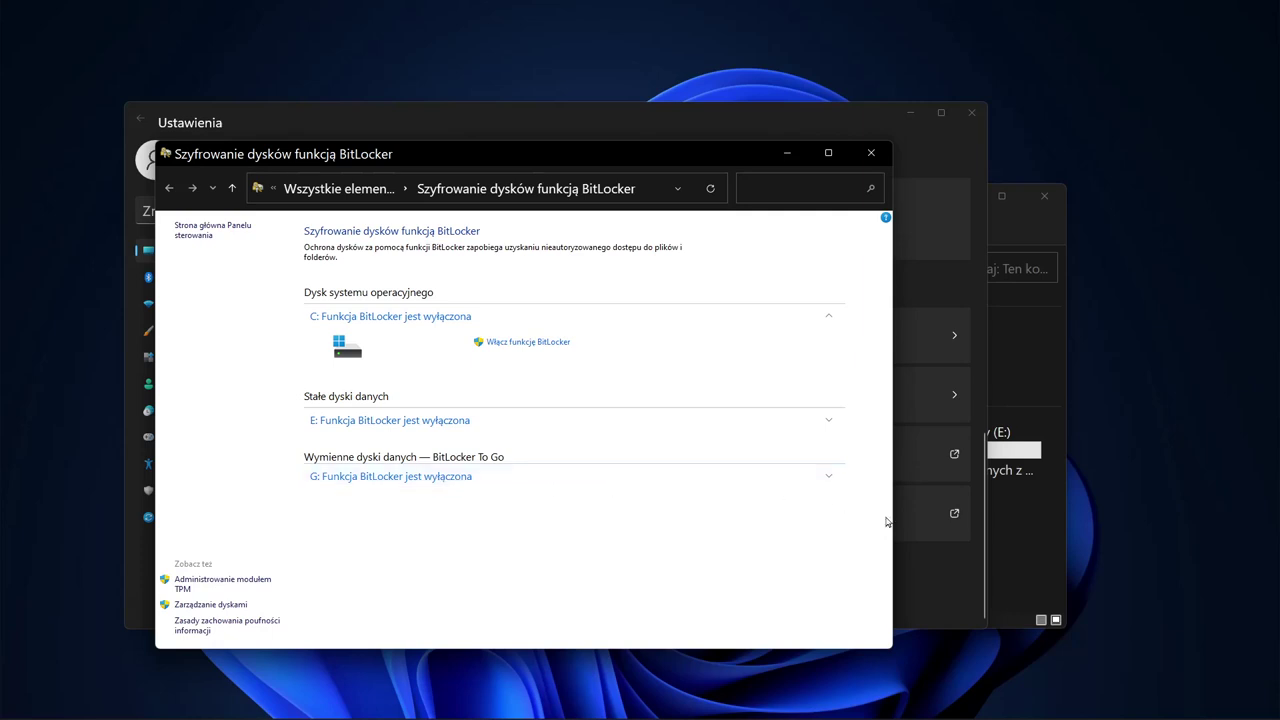
# Step: Move the This PC window aside and bring up Format for USB drive G:
pyautogui.click(1017, 538)
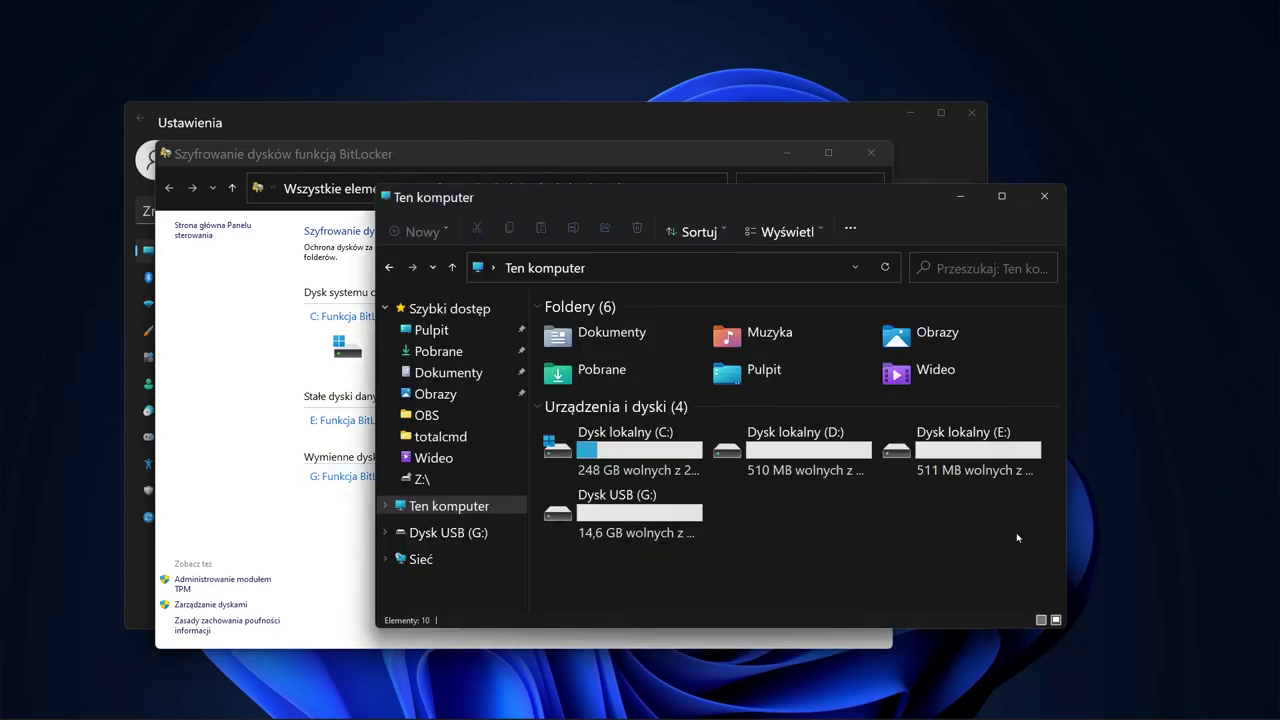
pyautogui.moveTo(799, 200); pyautogui.dragTo(851, 181)
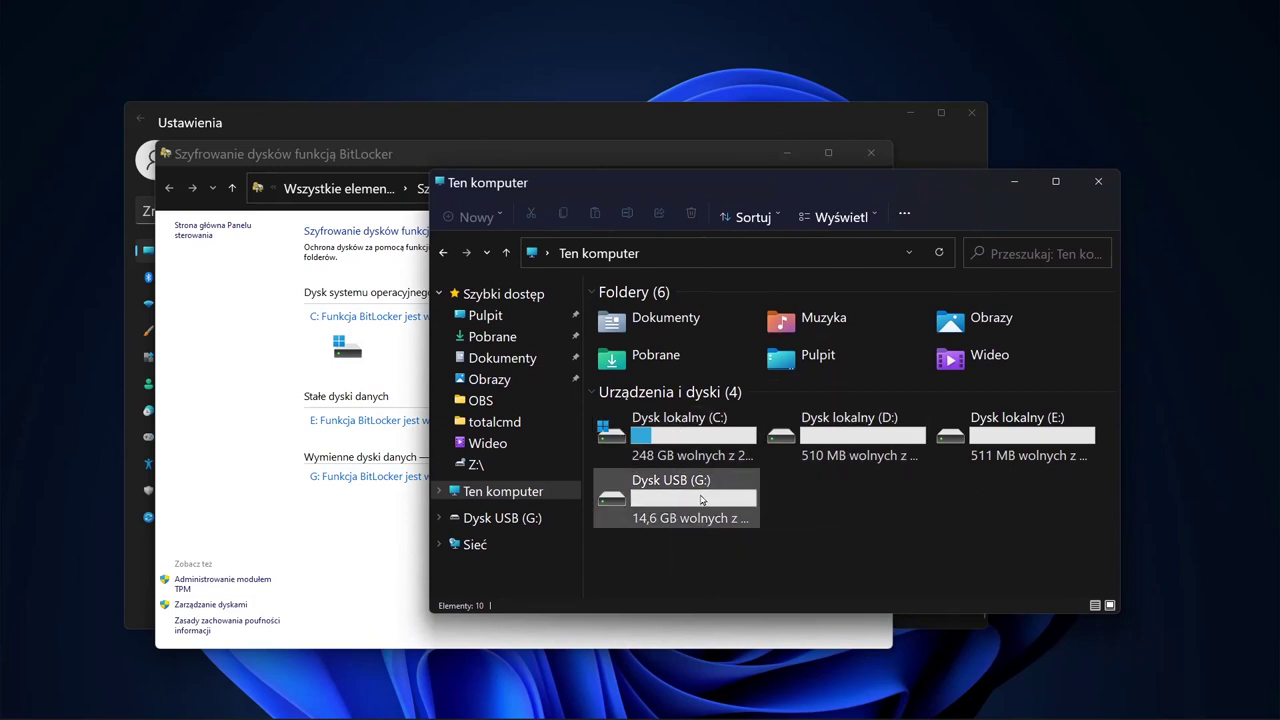
pyautogui.click(664, 502)
pyautogui.rightClick(664, 502)
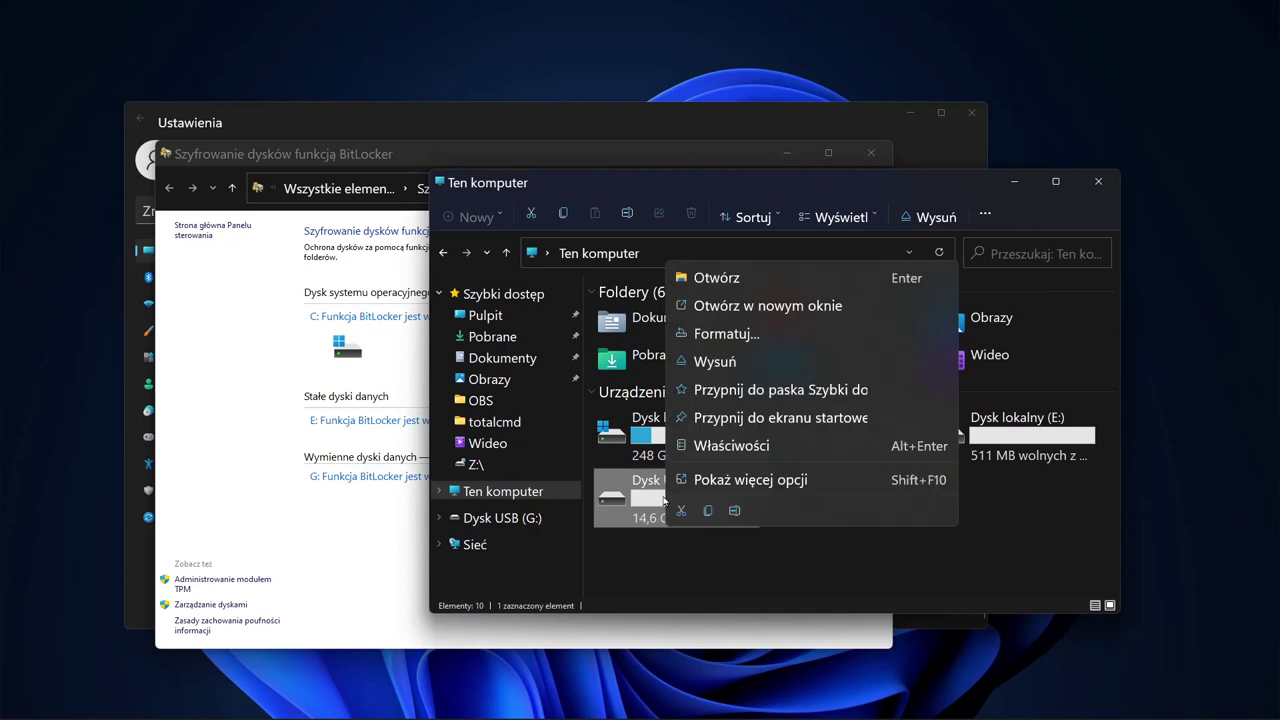
pyautogui.click(717, 334)
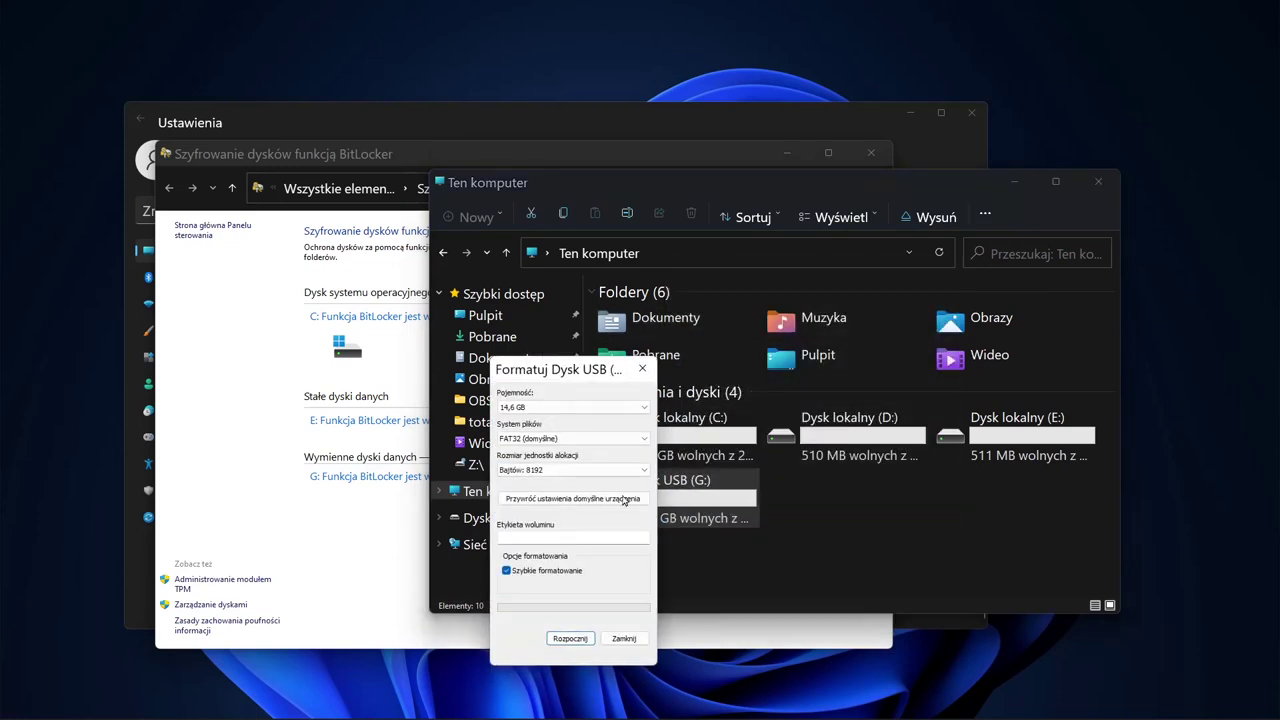
# Step: Quick-format G: as FAT32, confirm erasing its data, and close the format window
pyautogui.click(575, 639)
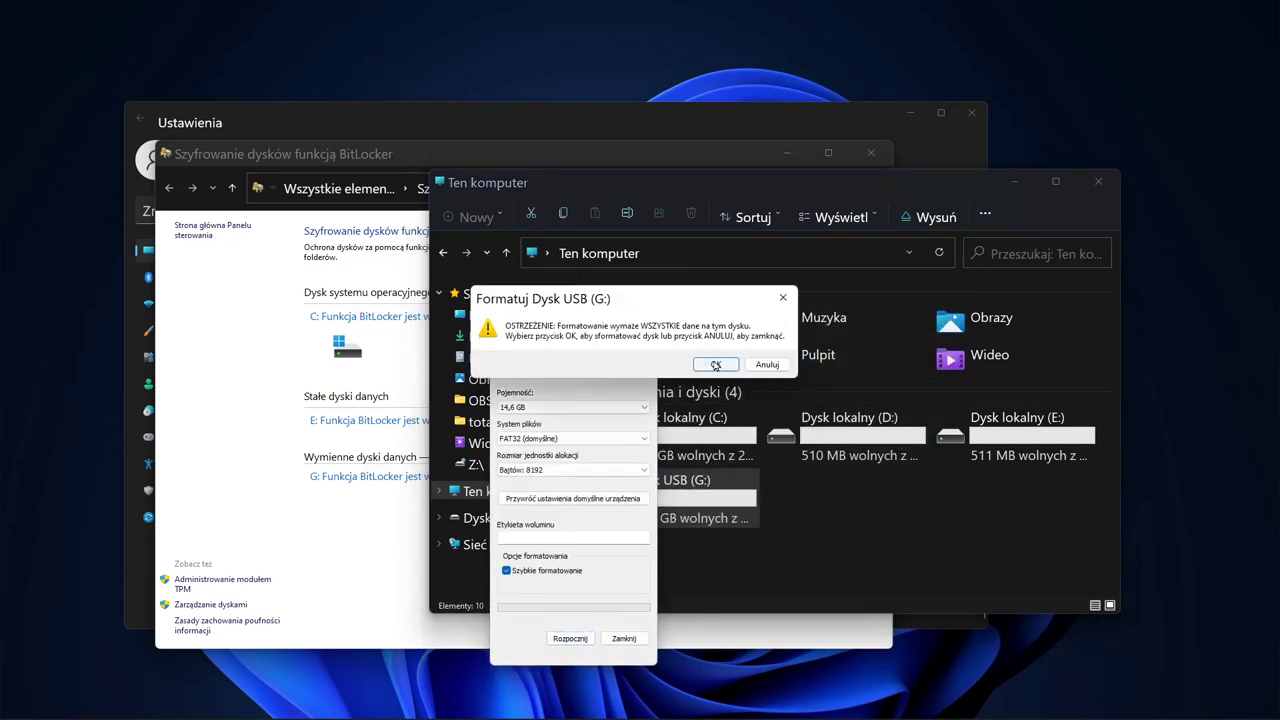
pyautogui.click(713, 365)
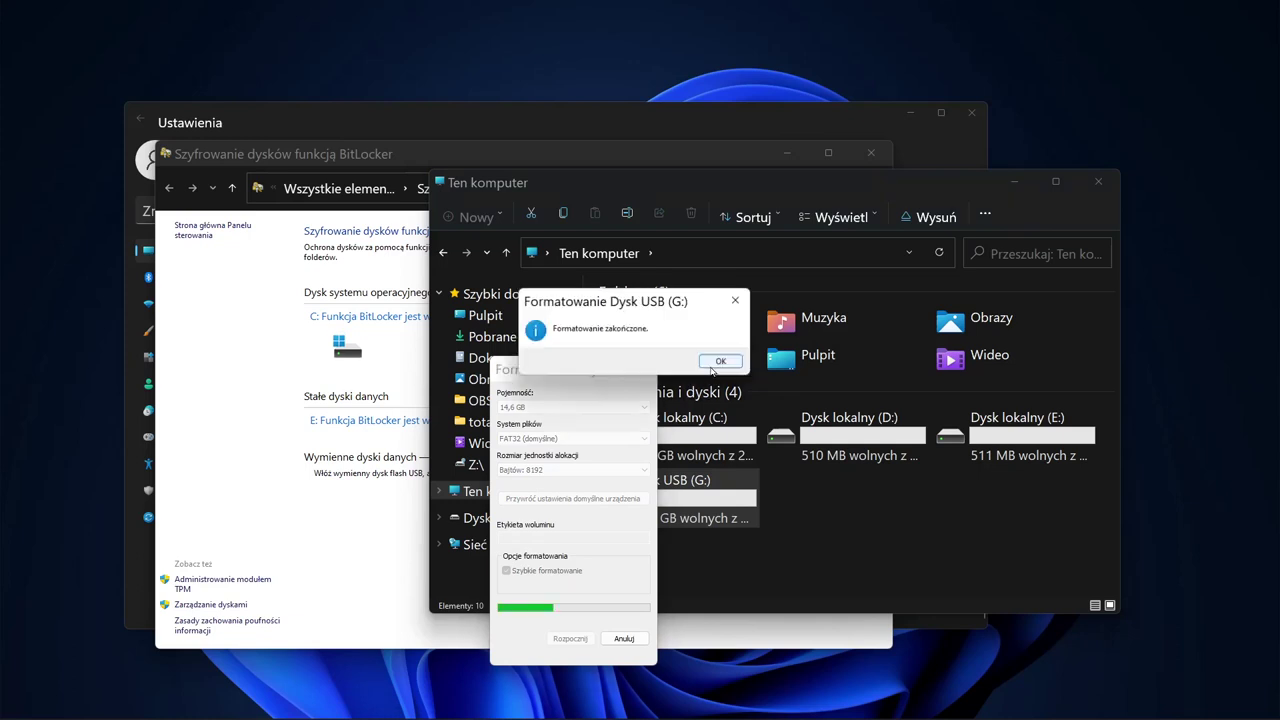
pyautogui.click(722, 362)
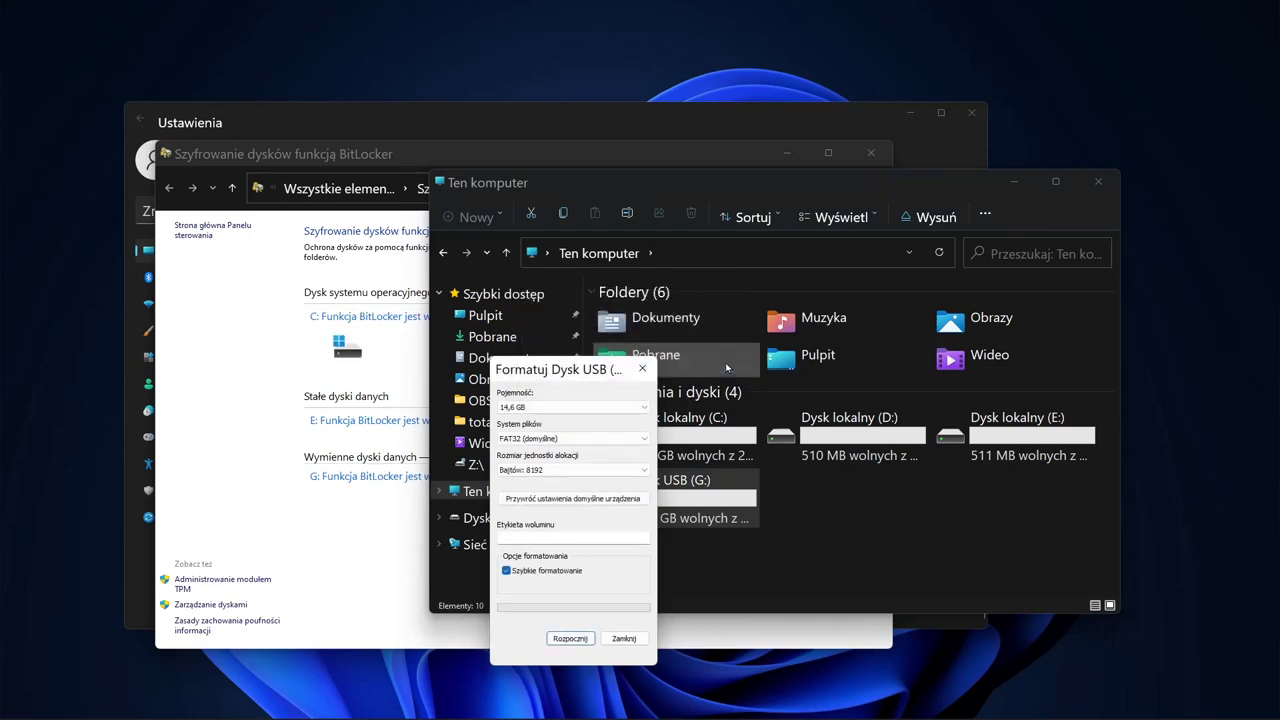
pyautogui.click(624, 640)
pyautogui.click(407, 562)
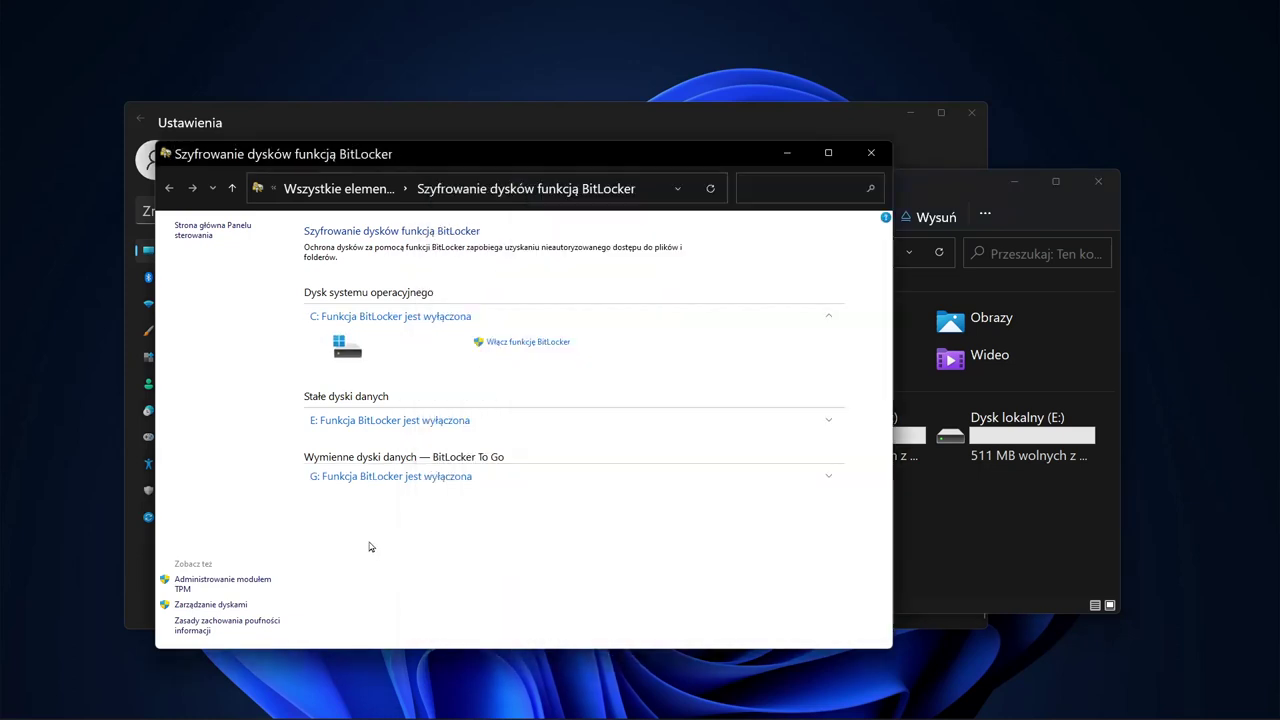
# Step: Expand the USB drive G: entry and turn on BitLocker for it
pyautogui.click(413, 478)
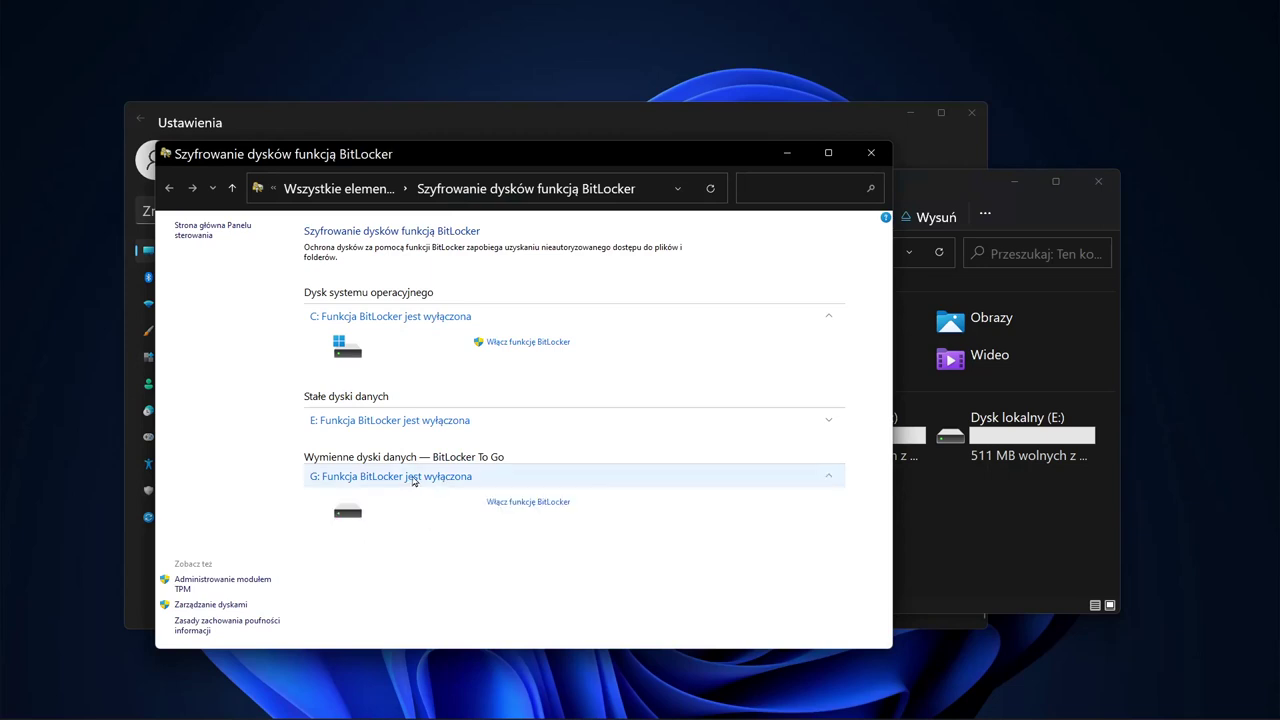
pyautogui.click(523, 503)
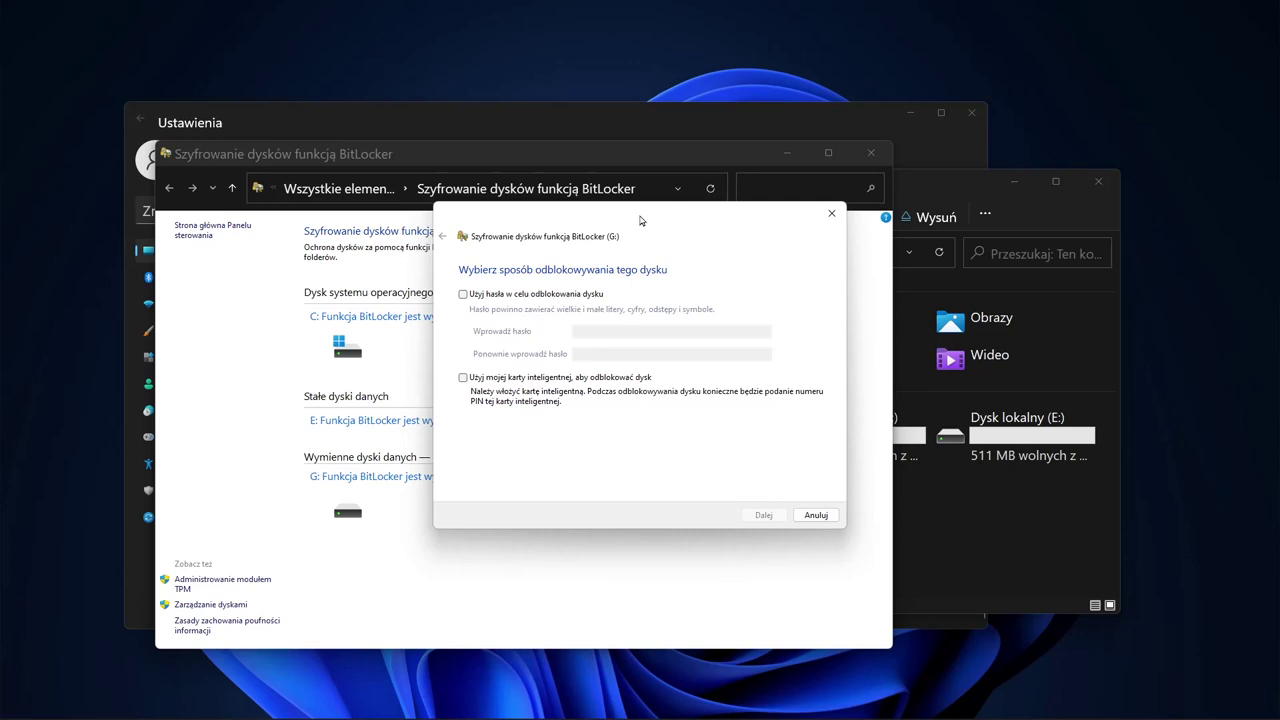
# Step: Choose password unlocking for G:, paste the password into both fields, and continue
pyautogui.click(463, 294)
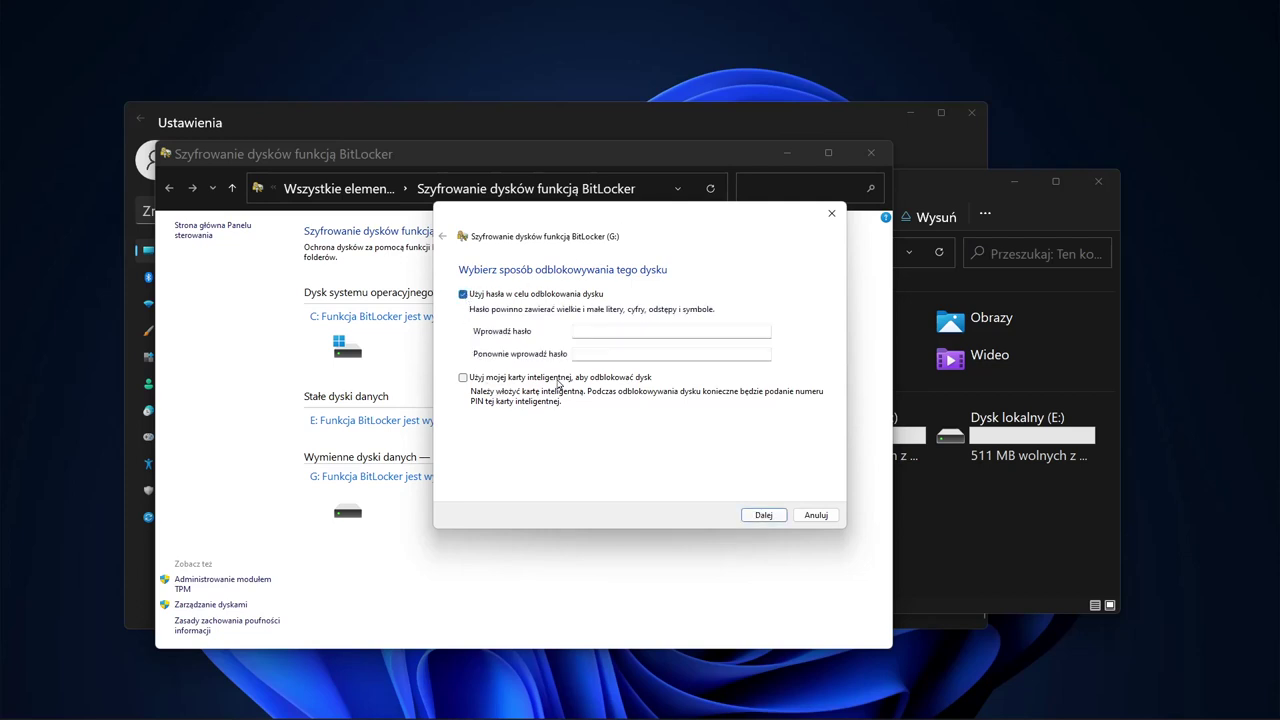
pyautogui.click(606, 332)
pyautogui.hotkey('ctrl', 'v')
pyautogui.press('Tab')
pyautogui.hotkey('ctrl', 'v')
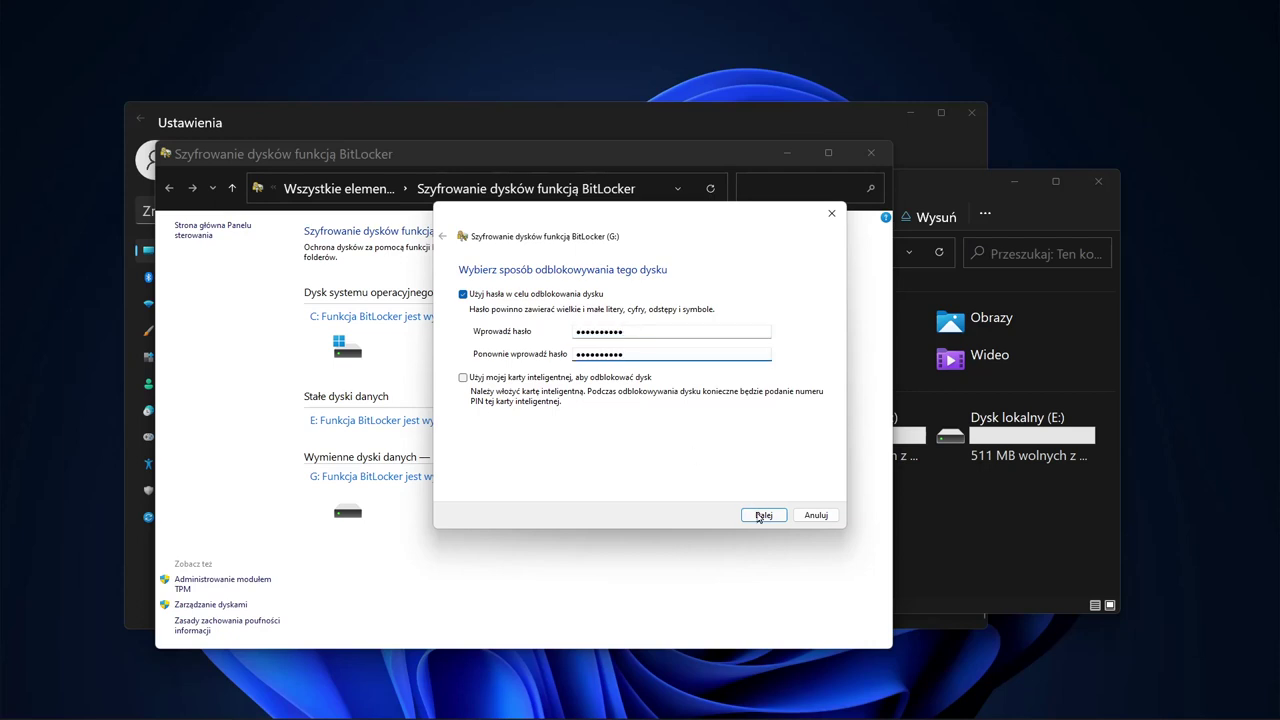
pyautogui.click(762, 515)
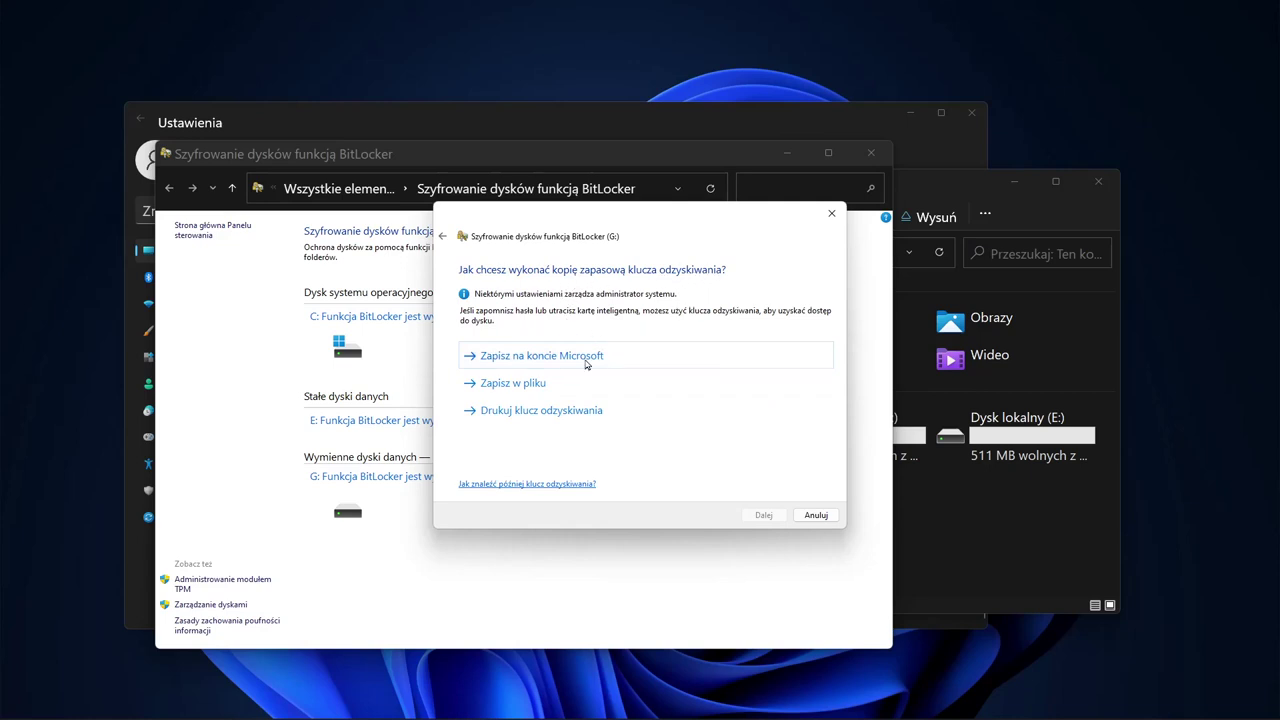
# Step: Save G:'s recovery key as the PDF 'Klucz BitLocker' after the Microsoft account save fails
pyautogui.click(472, 361)
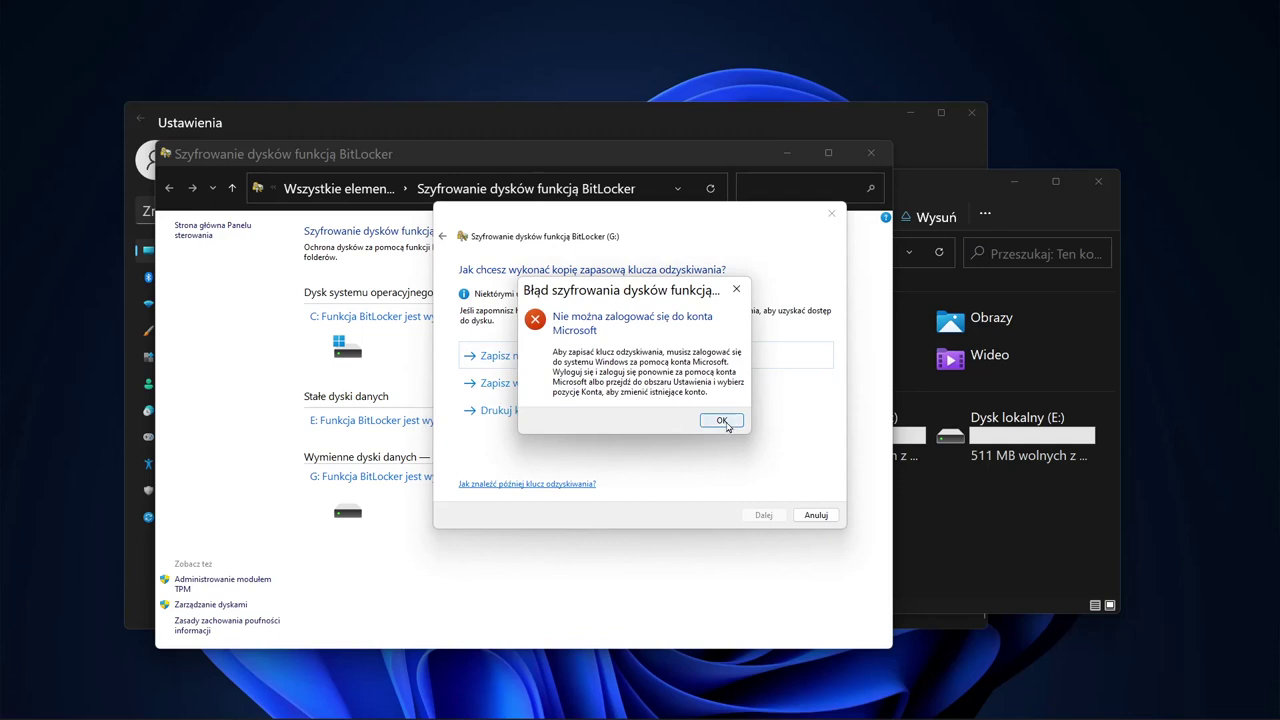
pyautogui.click(727, 421)
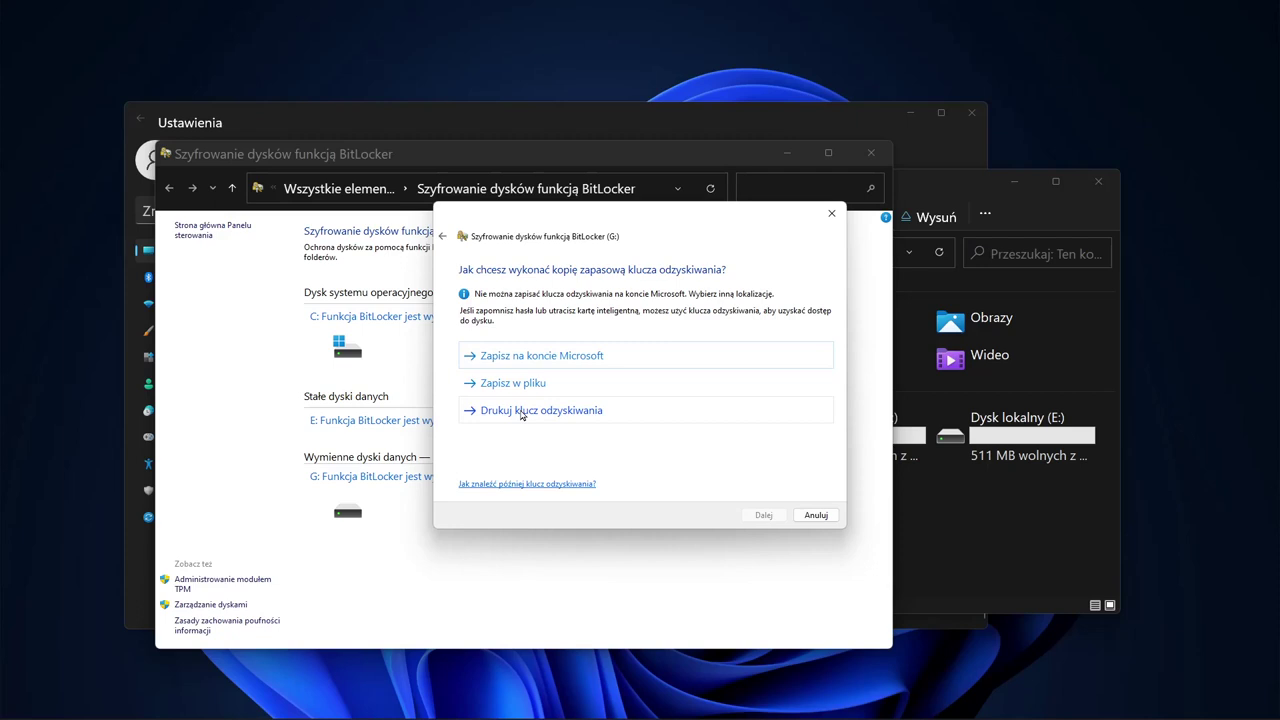
pyautogui.click(521, 414)
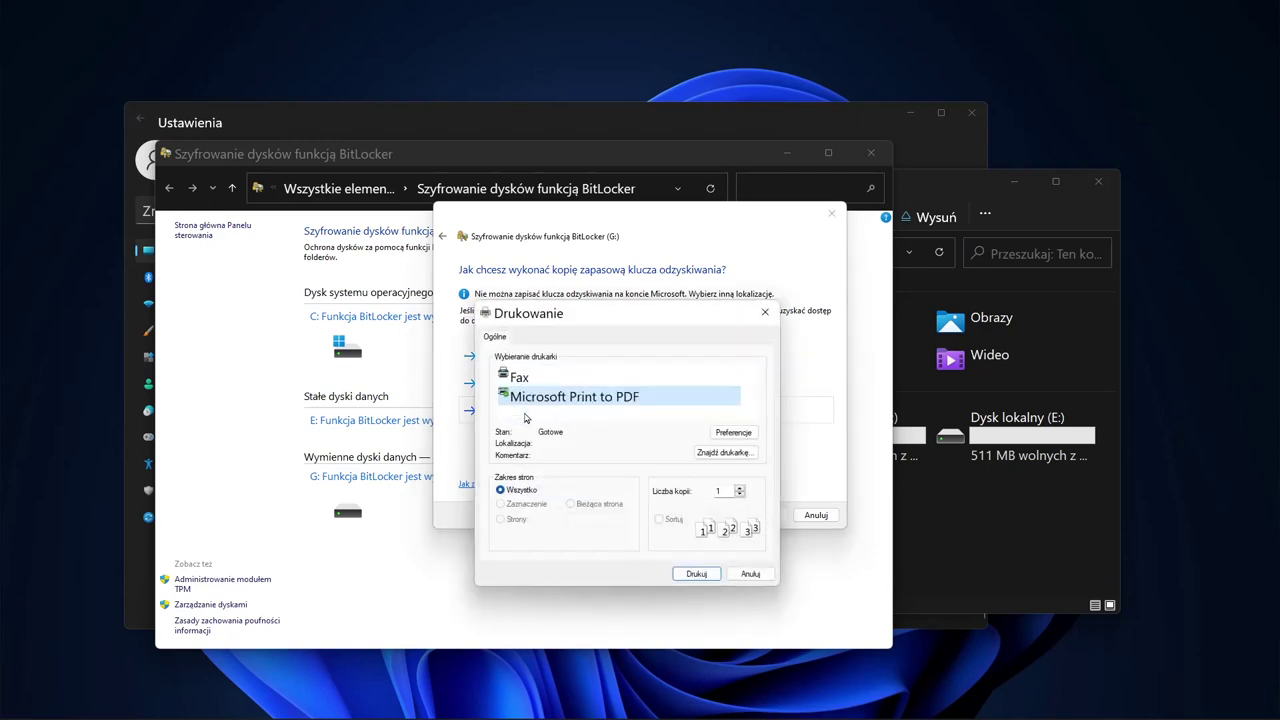
pyautogui.click(697, 573)
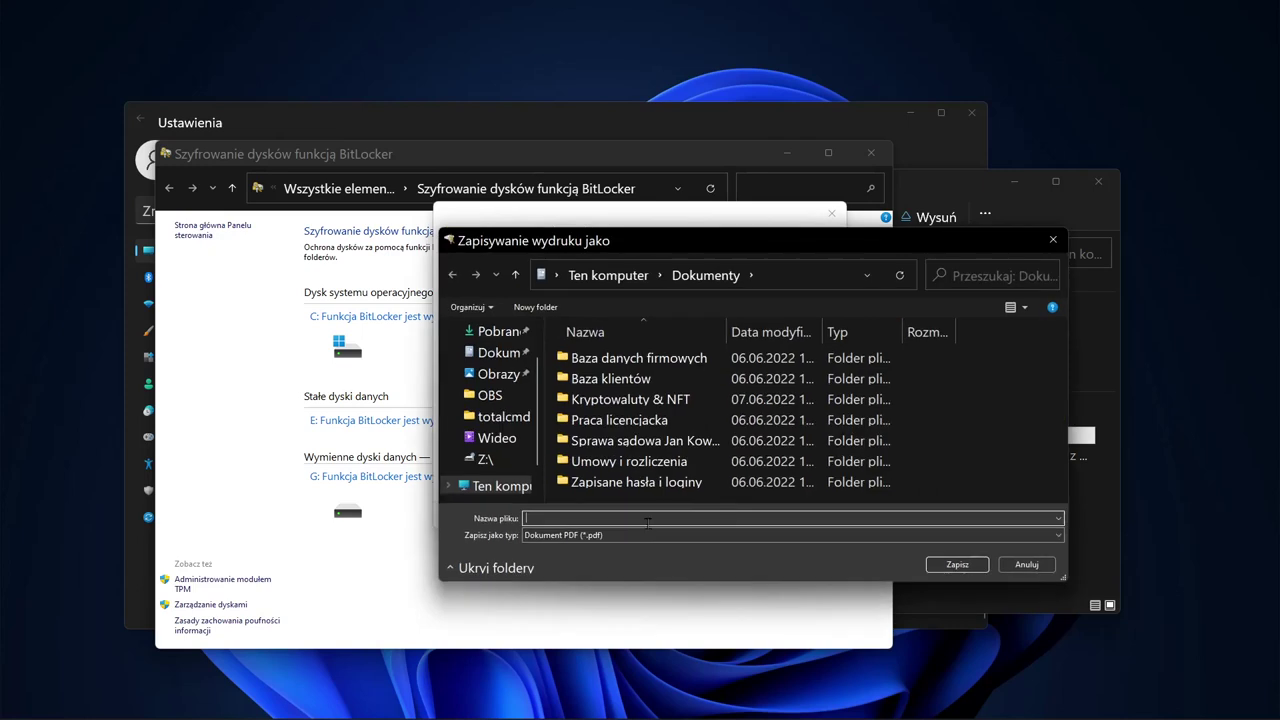
pyautogui.write('Klucz BitLocker')
pyautogui.press('Return')
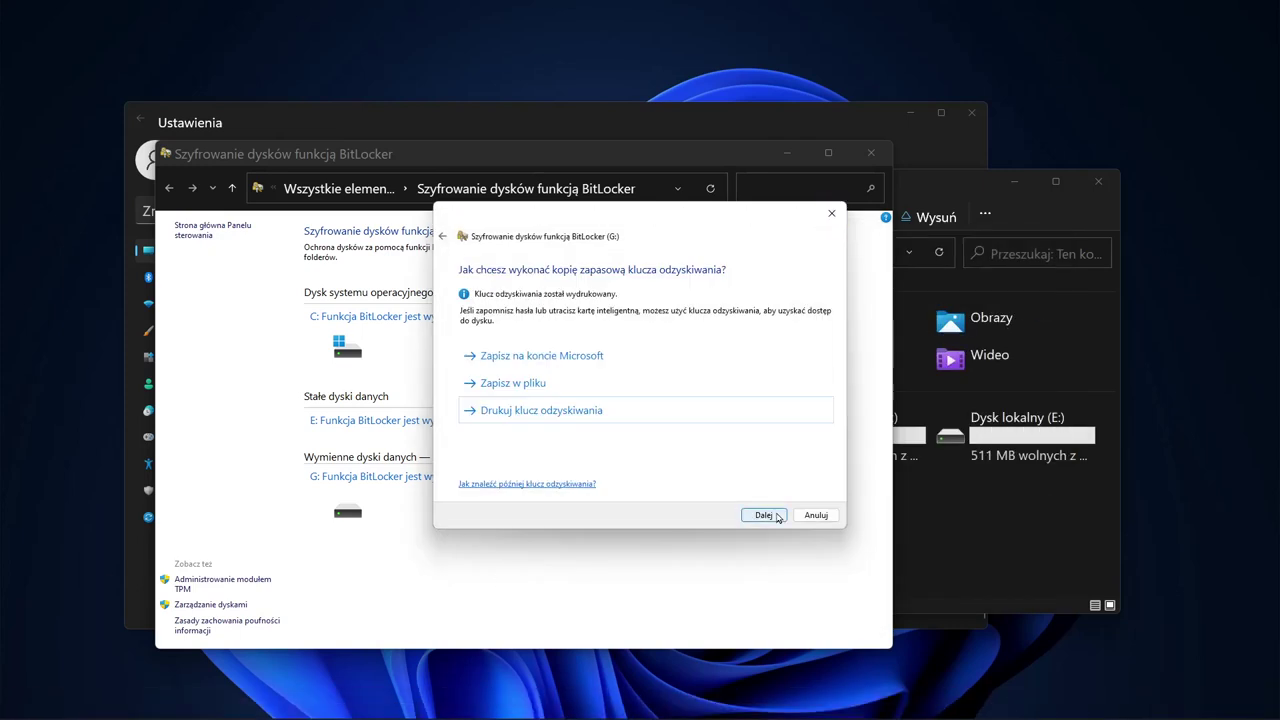
# Step: Encrypt only used space on G: in compatibility mode and dismiss the completion notice
pyautogui.click(776, 516)
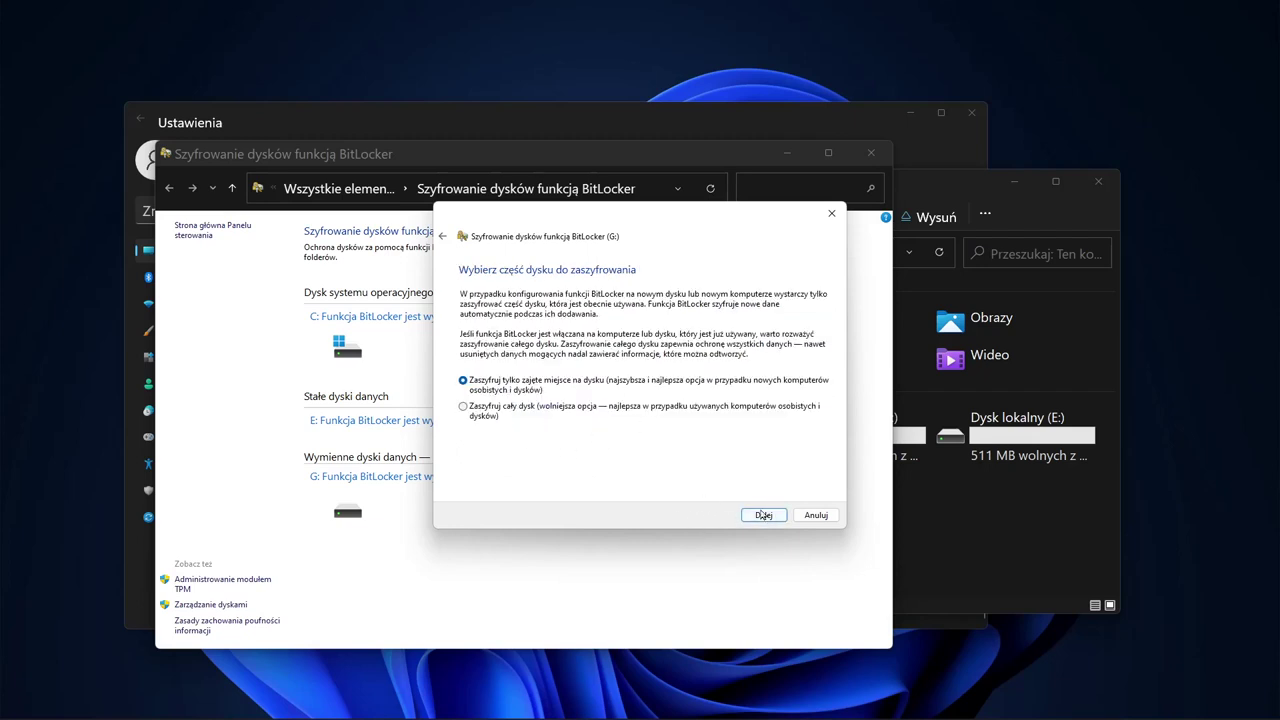
pyautogui.click(770, 518)
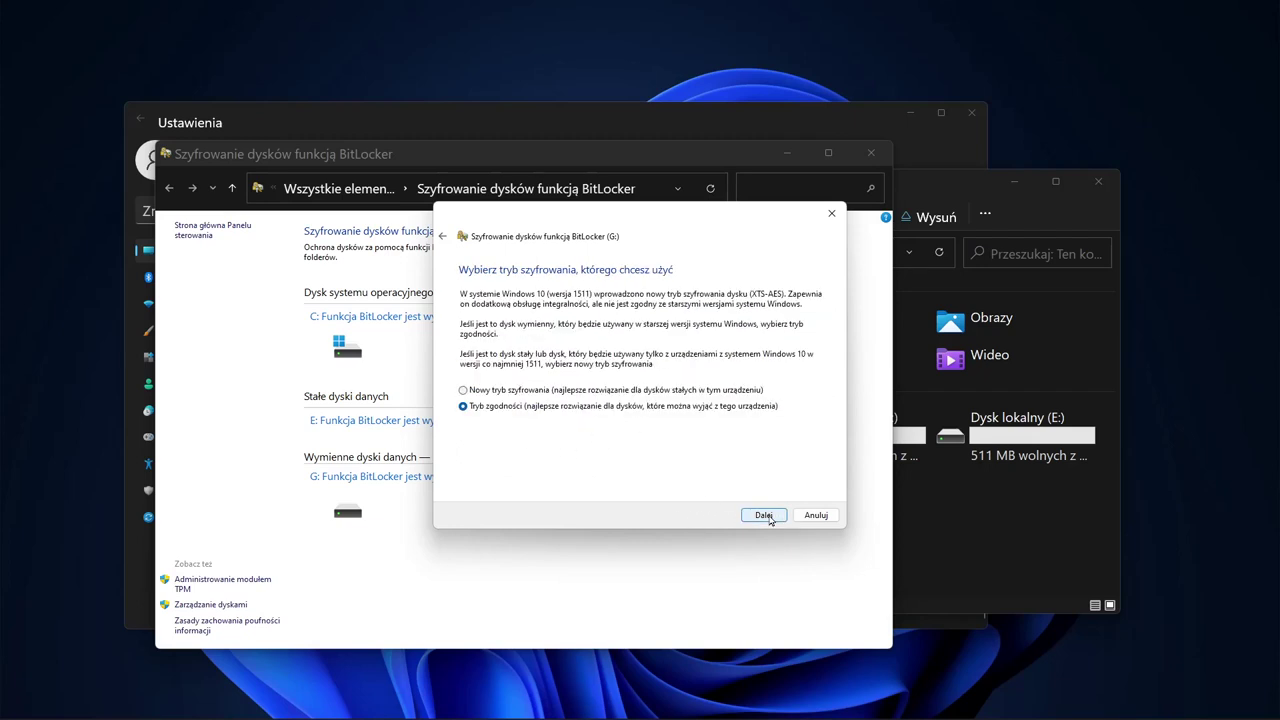
pyautogui.click(567, 391)
pyautogui.click(563, 408)
pyautogui.click(763, 515)
pyautogui.click(735, 515)
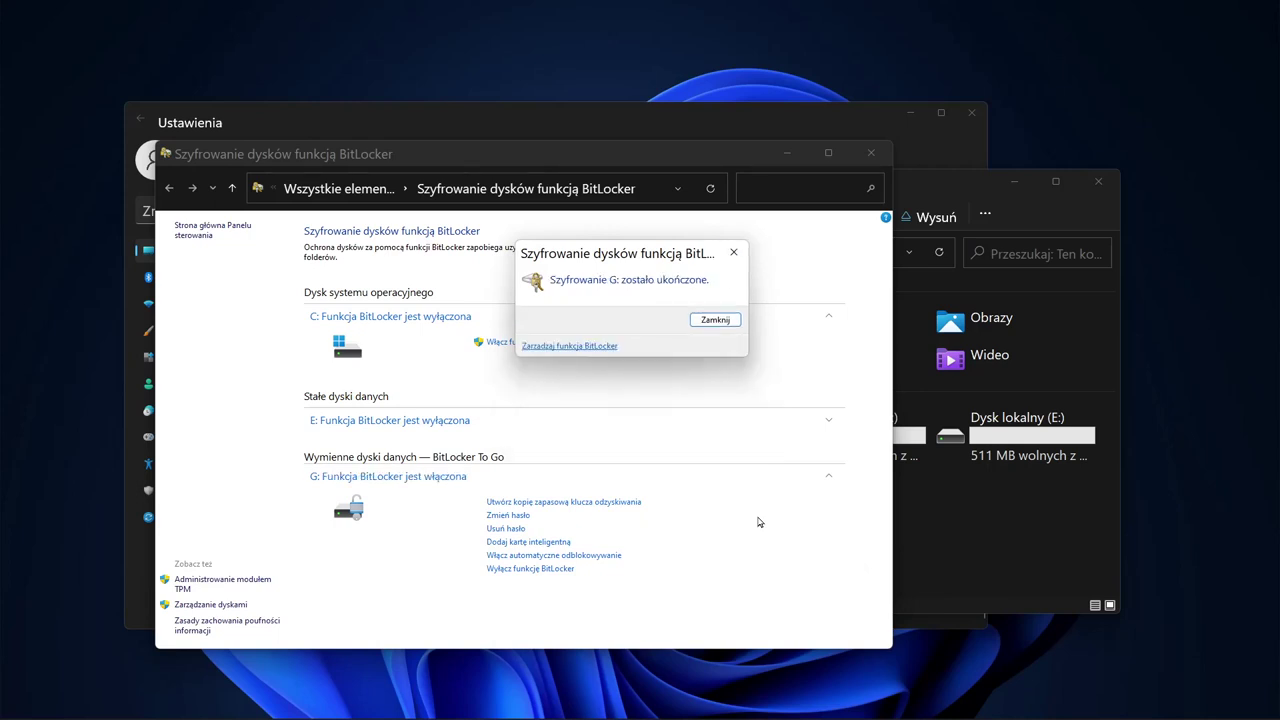
pyautogui.click(715, 319)
pyautogui.click(986, 516)
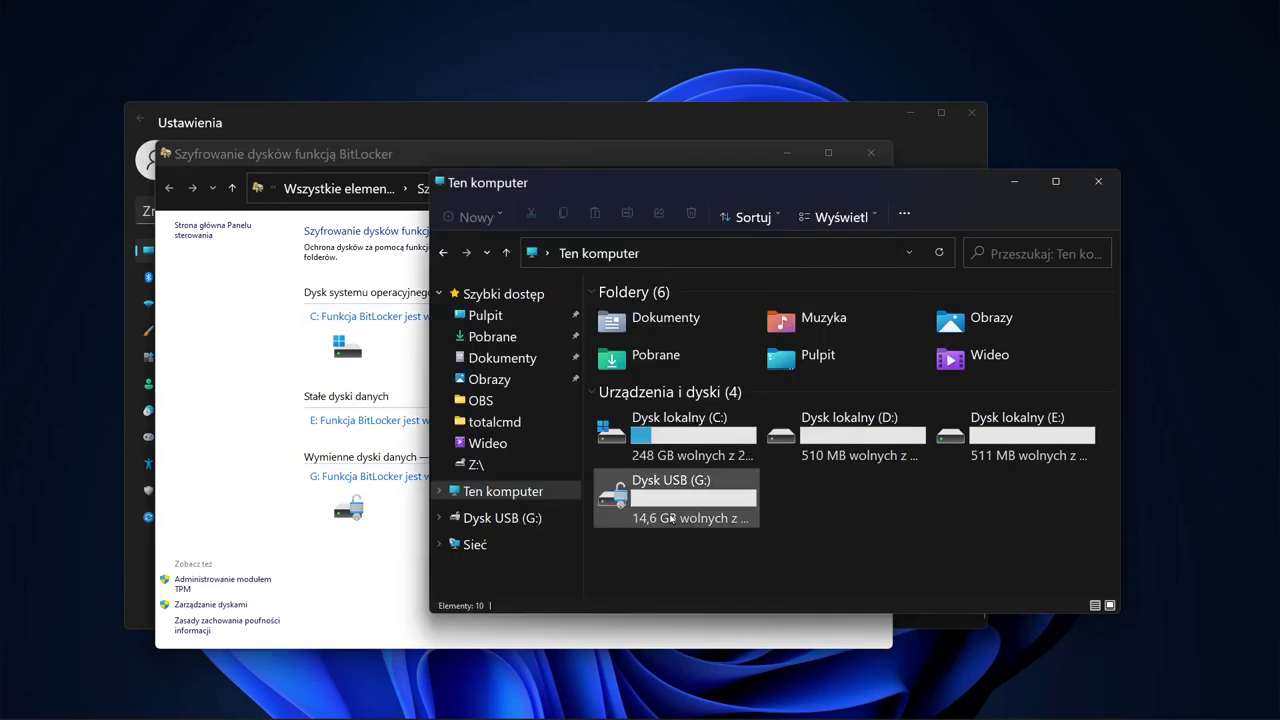
# Step: Open USB drive G:, return to This PC, and eject G: so it locks
pyautogui.moveTo(617, 506)
pyautogui.doubleClick(674, 510)
pyautogui.hotkey('alt', 'Left')
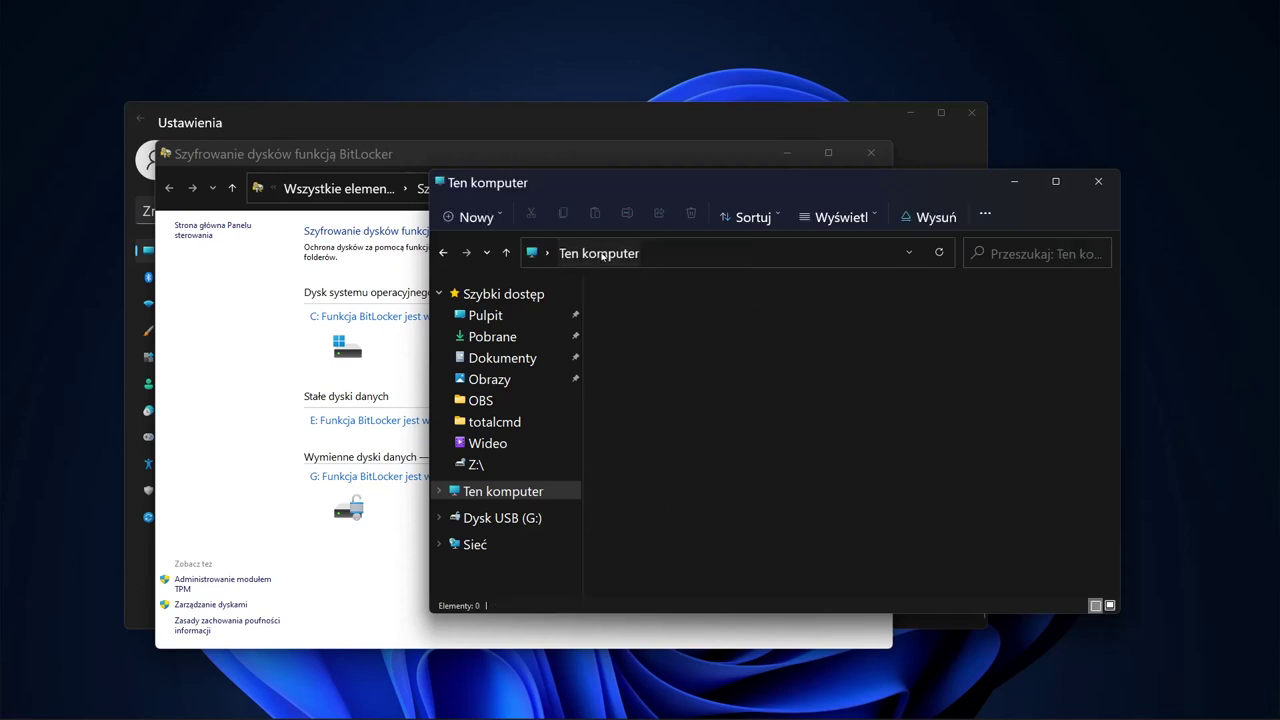
pyautogui.rightClick(636, 510)
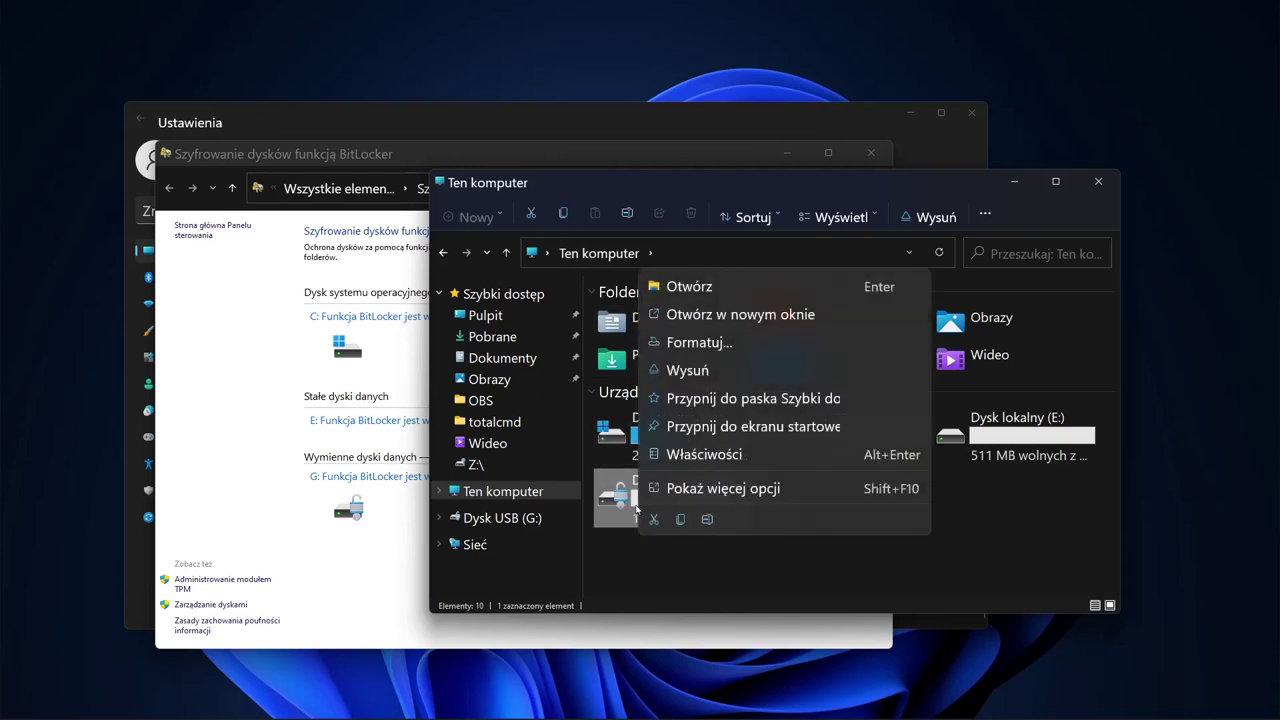
pyautogui.click(720, 371)
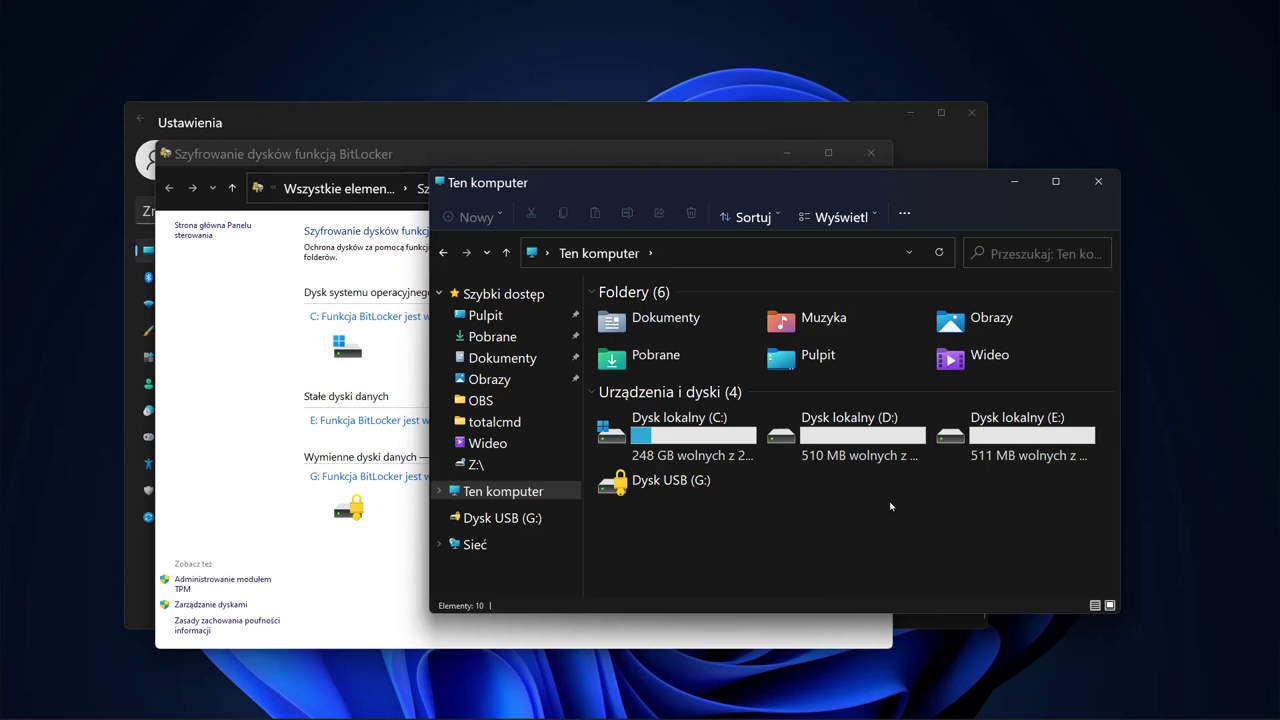
# Step: Unlock G: with its BitLocker password, open it, and go back to This PC
pyautogui.doubleClick(614, 486)
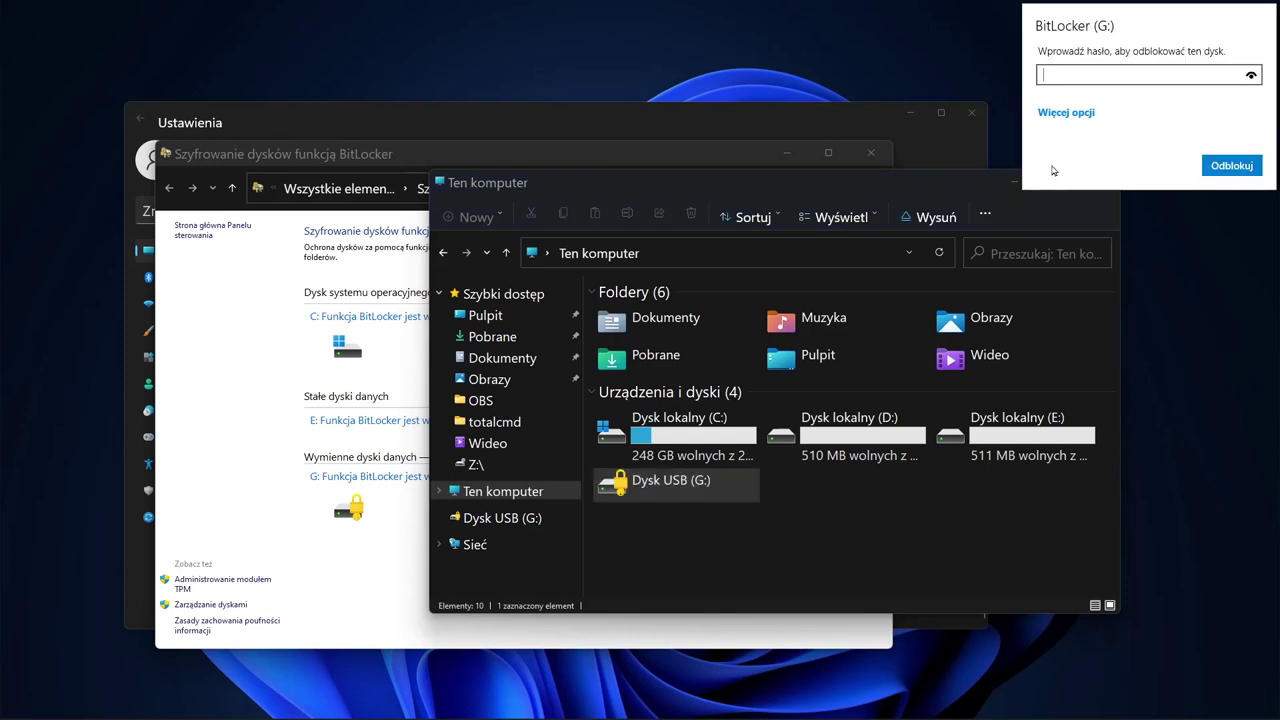
pyautogui.press('Return')
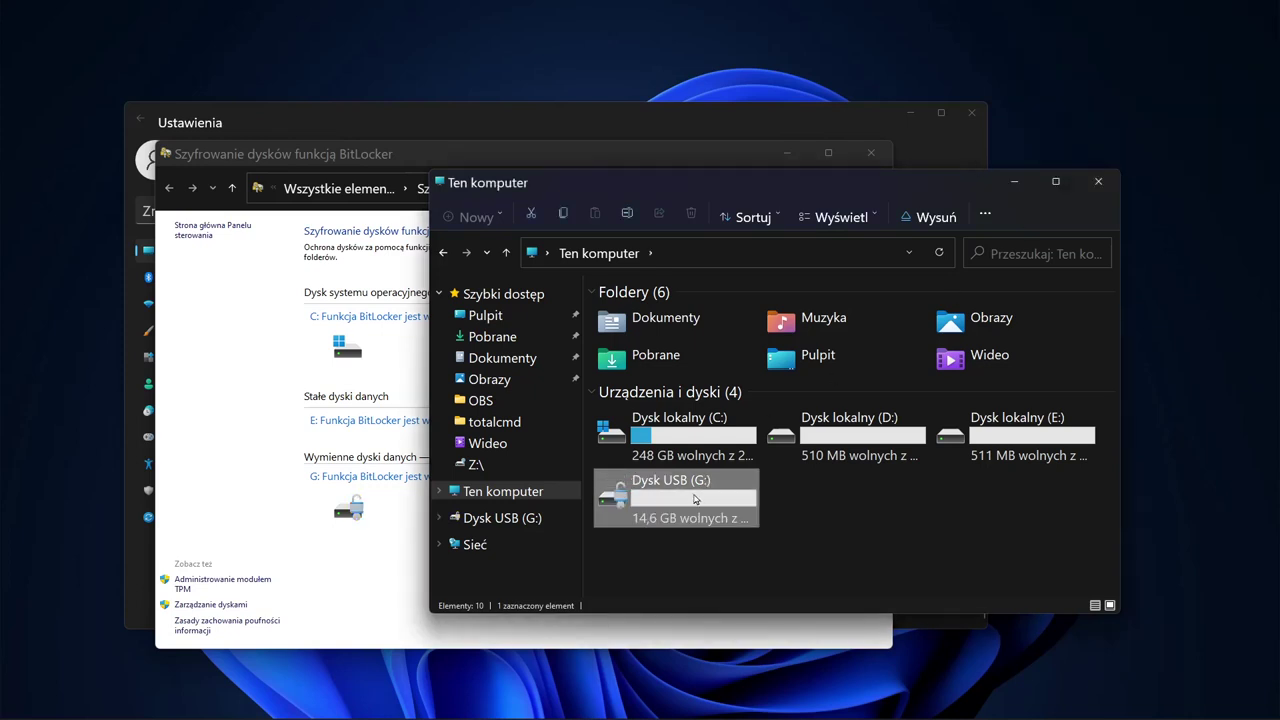
pyautogui.doubleClick(695, 498)
pyautogui.click(612, 258)
# Step: Try enabling BitLocker on system drive C:, read the TPM error, and cancel
pyautogui.click(381, 582)
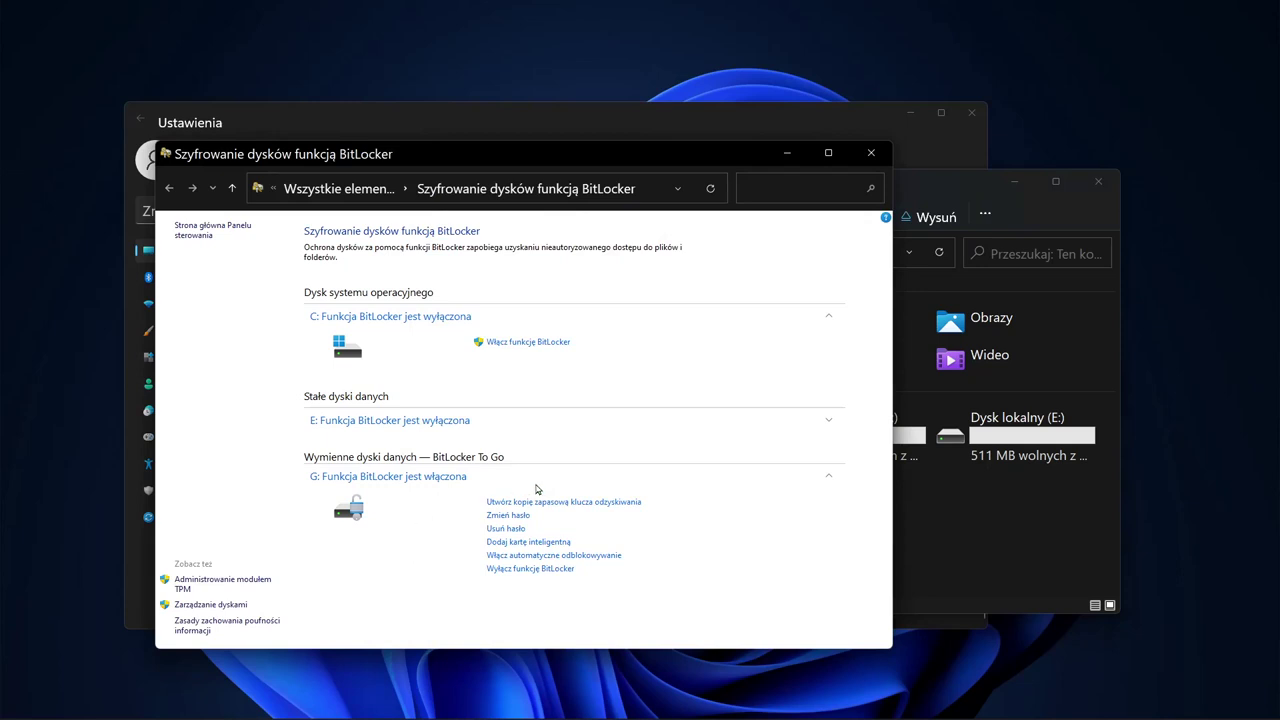
pyautogui.click(526, 346)
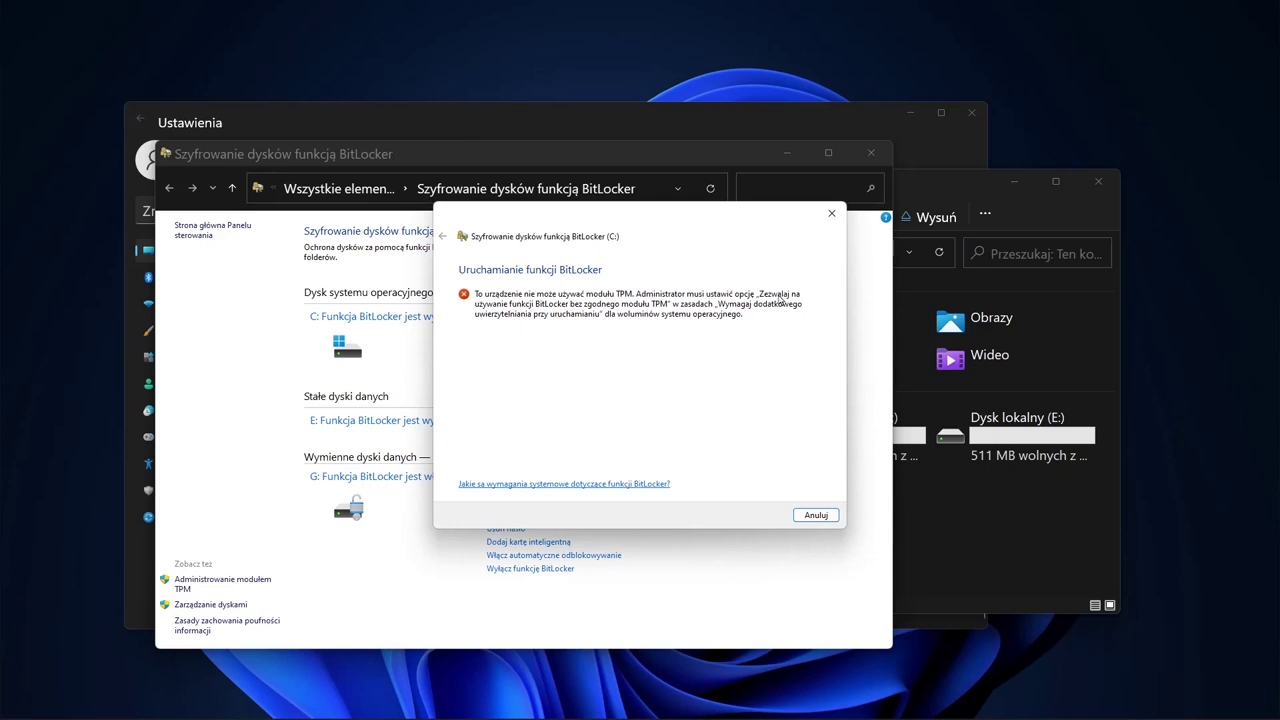
pyautogui.moveTo(716, 217); pyautogui.dragTo(725, 294)
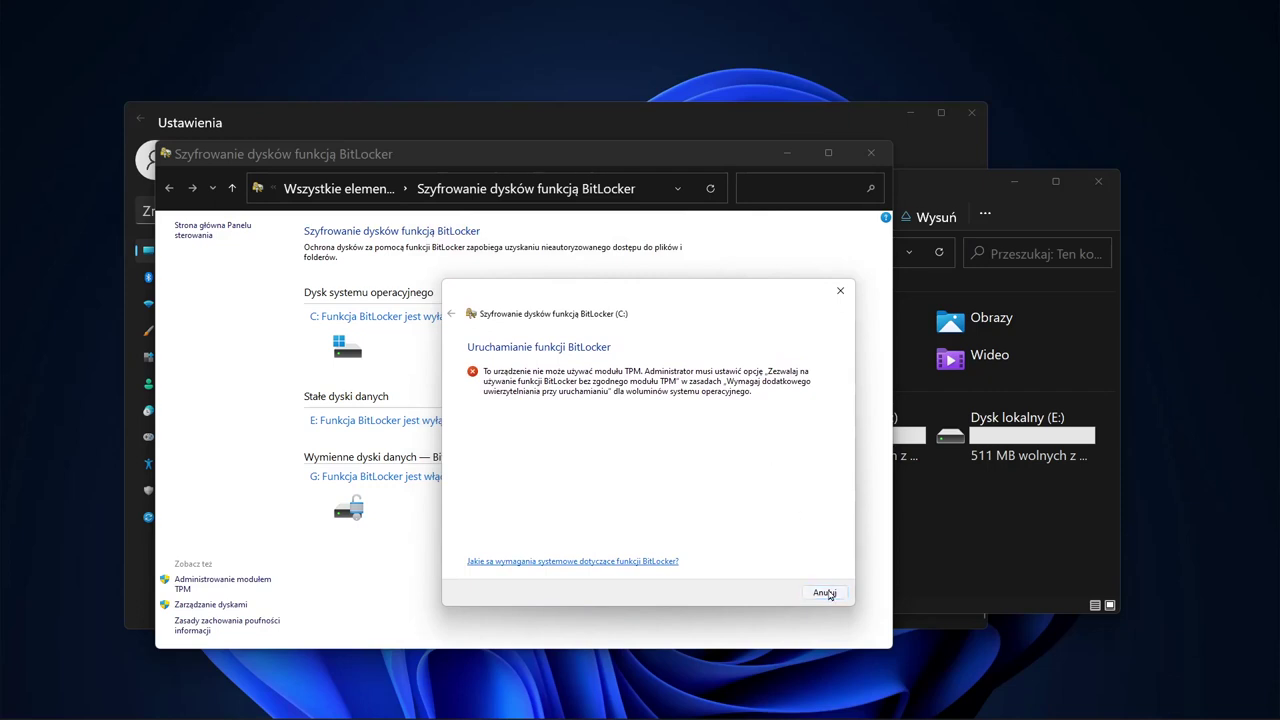
pyautogui.click(826, 593)
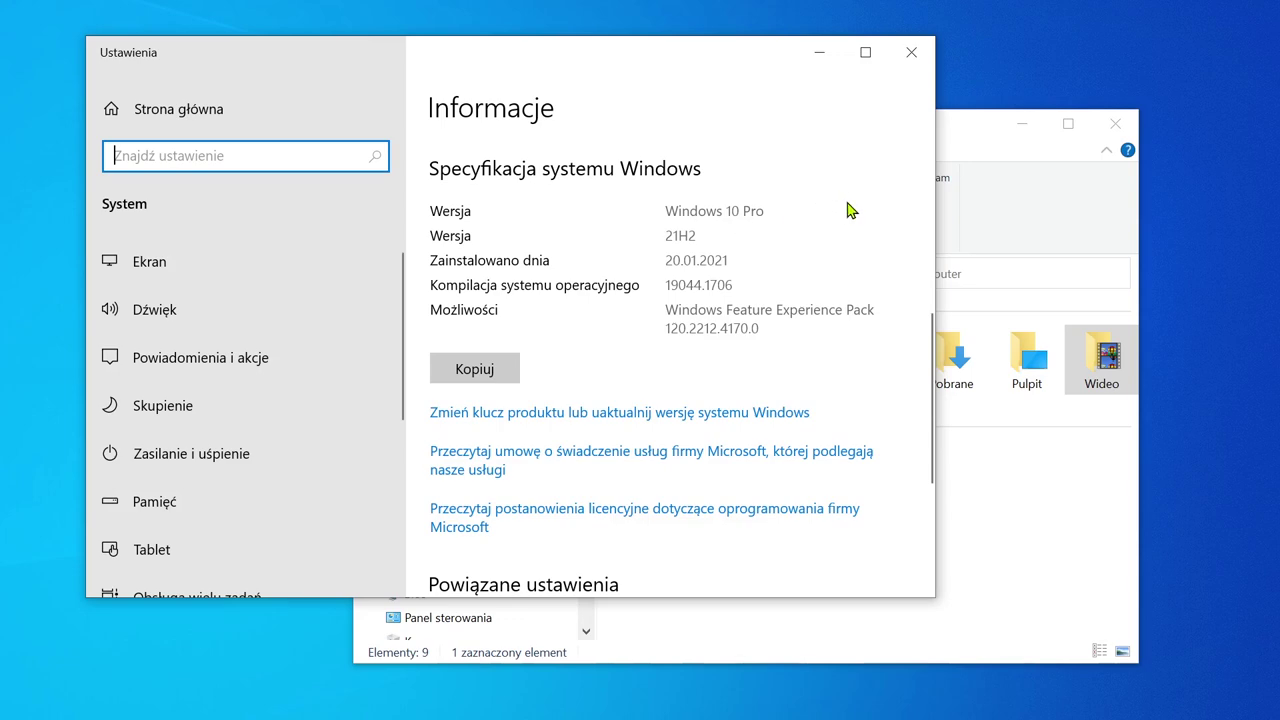
# Step: Dismiss the E: access-denied error and unlock USB drive E: with its password
pyautogui.click(958, 143)
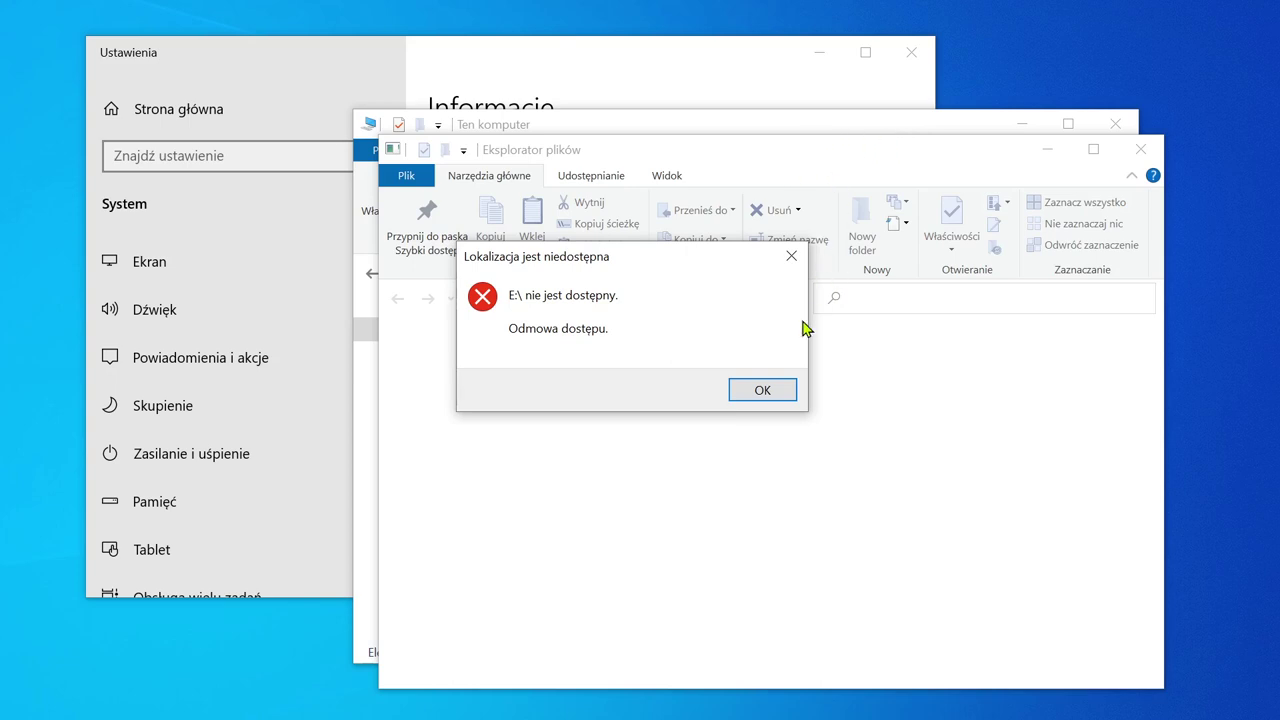
pyautogui.click(763, 390)
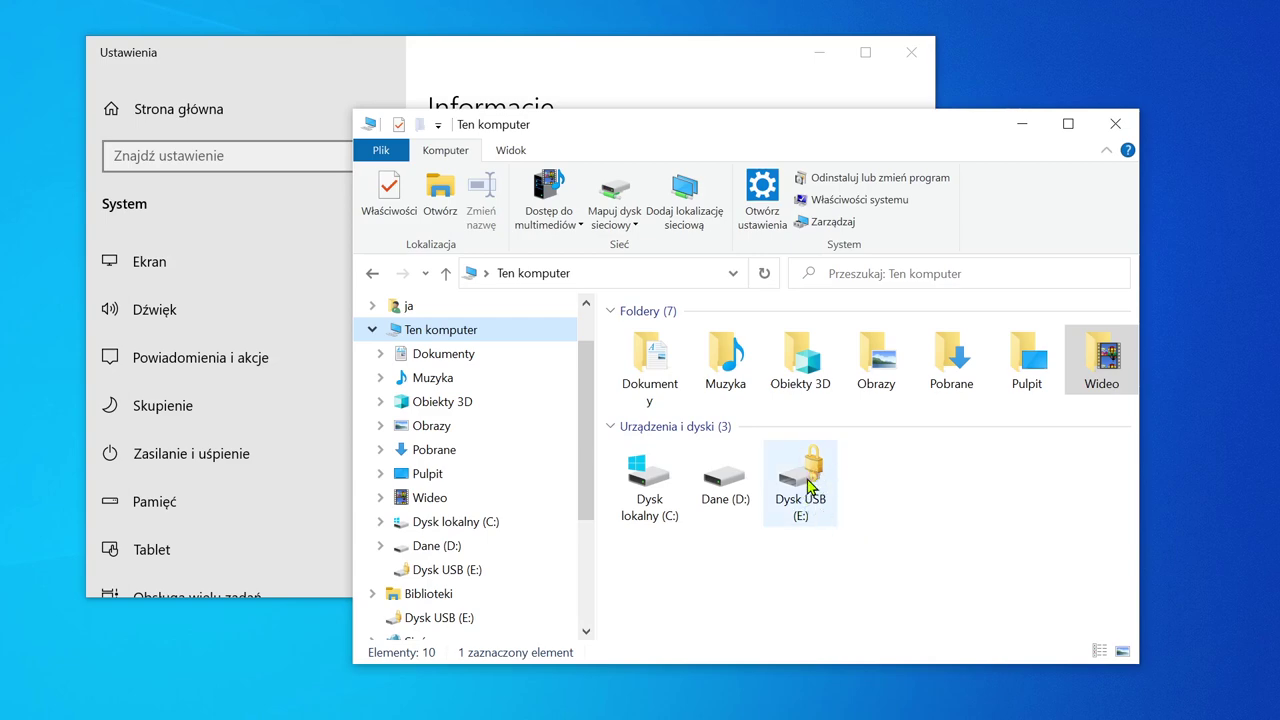
pyautogui.doubleClick(807, 480)
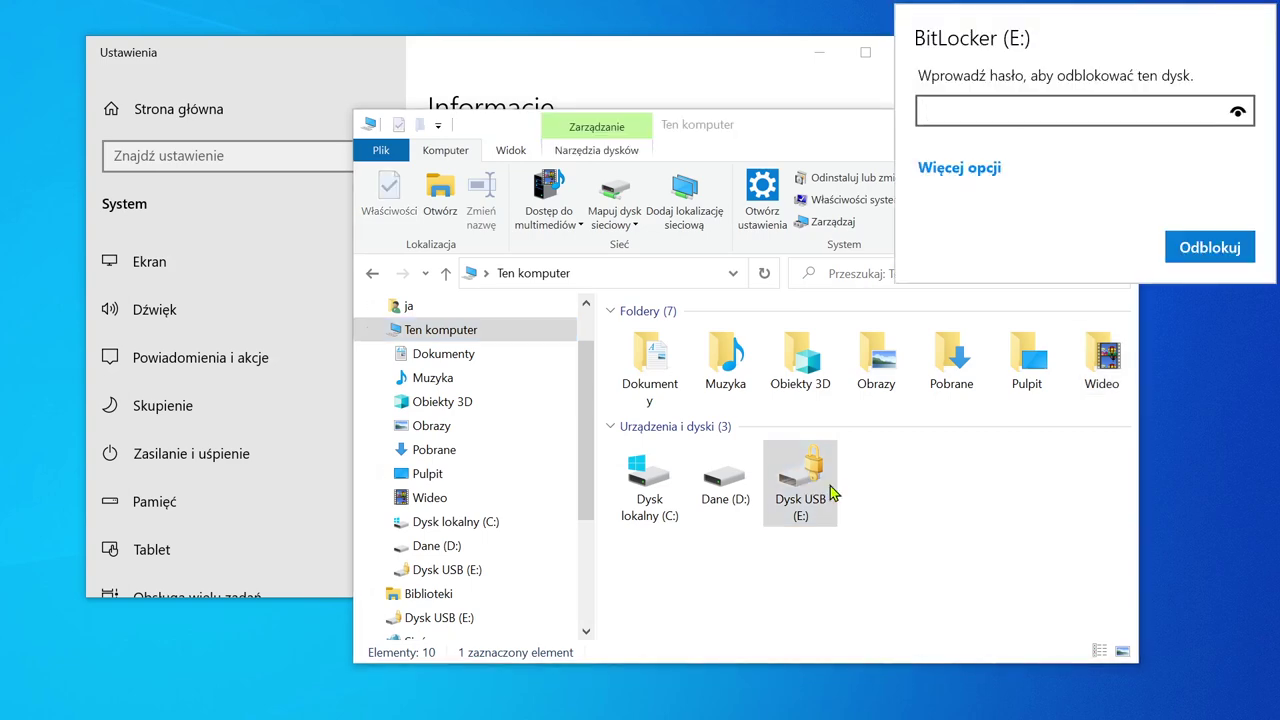
pyautogui.write('***********')
pyautogui.press('Return')
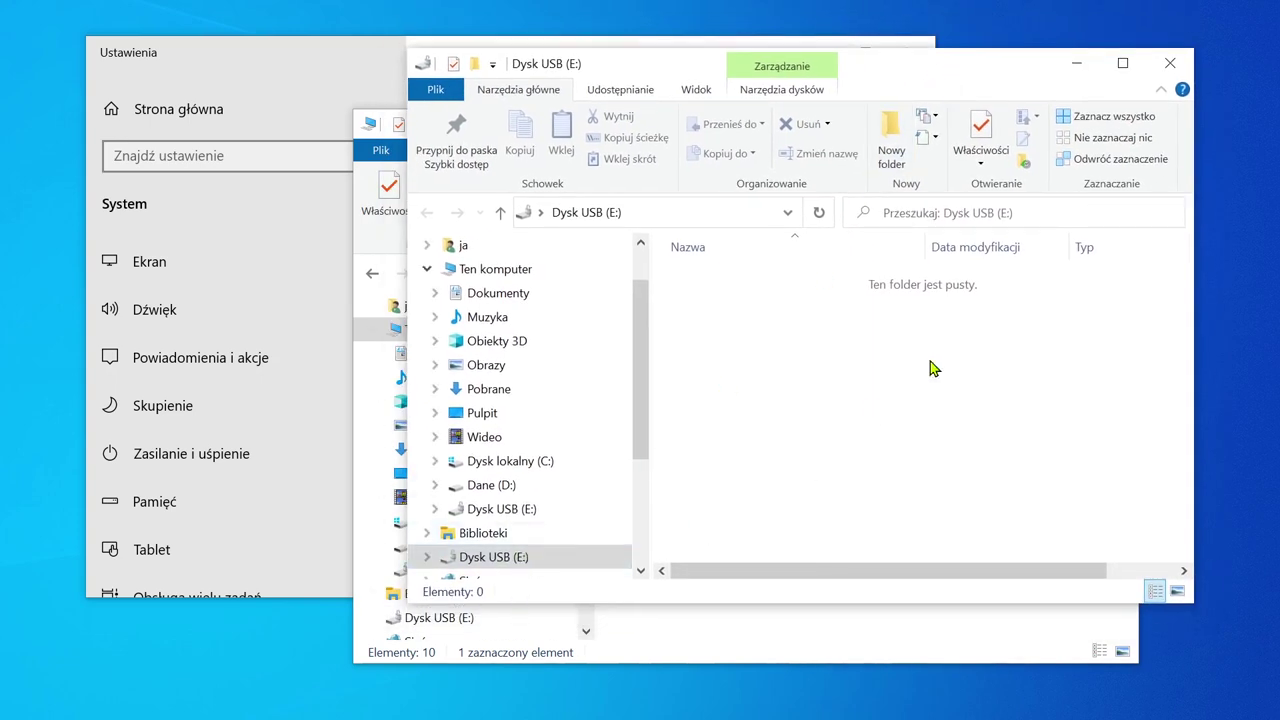
# Step: Close the empty E: window and reselect drive E: in This PC
pyautogui.click(1172, 64)
pyautogui.click(937, 557)
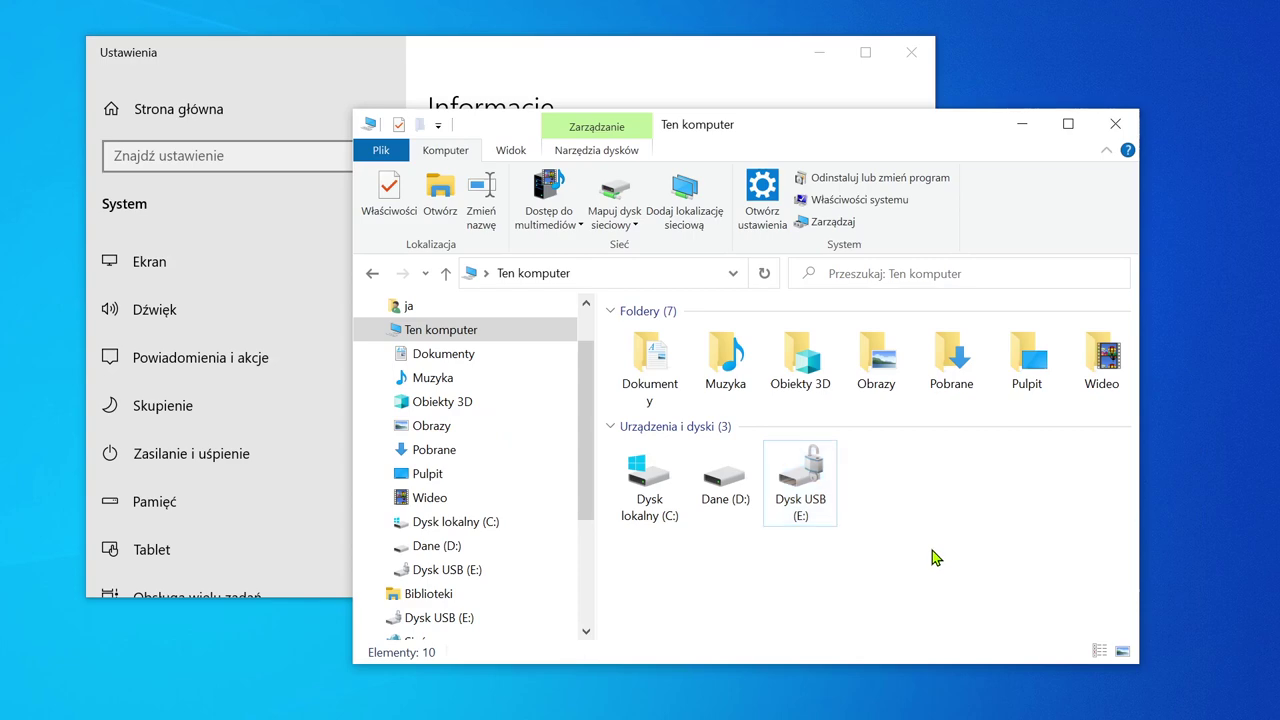
pyautogui.click(789, 487)
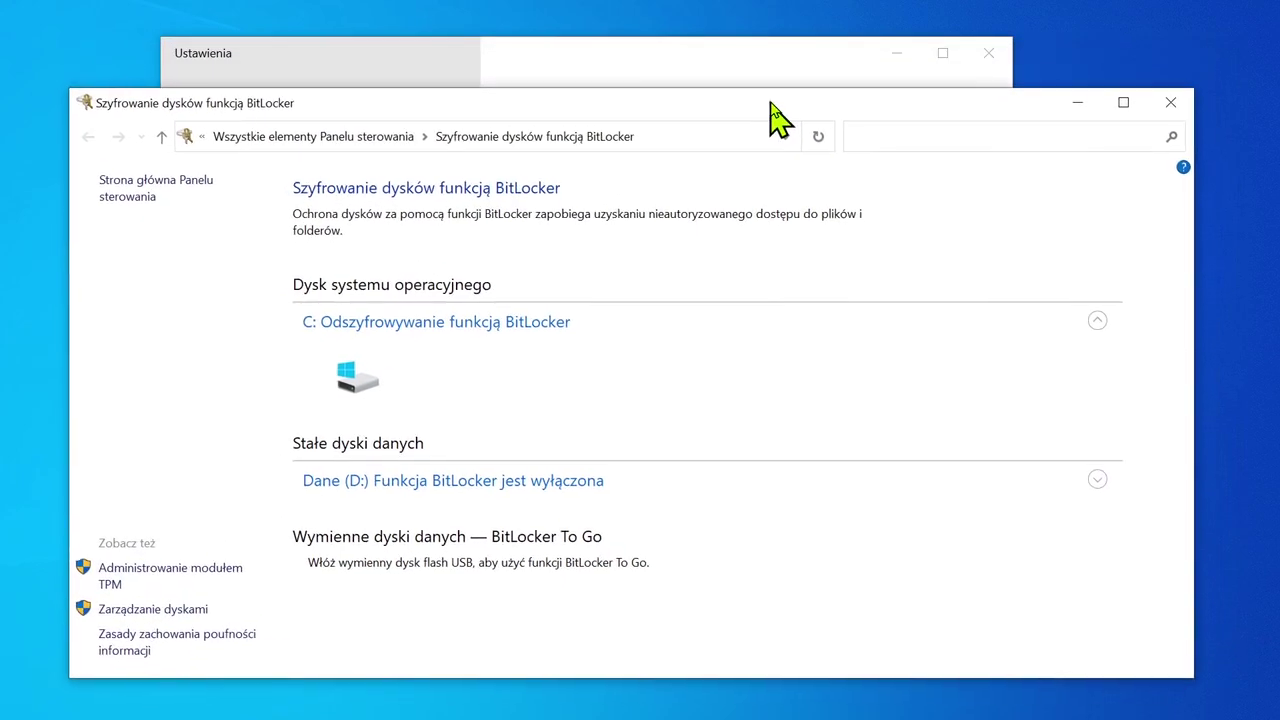
# Step: Turn on BitLocker for drive C: and save its recovery key to a file
pyautogui.moveTo(770, 100); pyautogui.dragTo(778, 84)
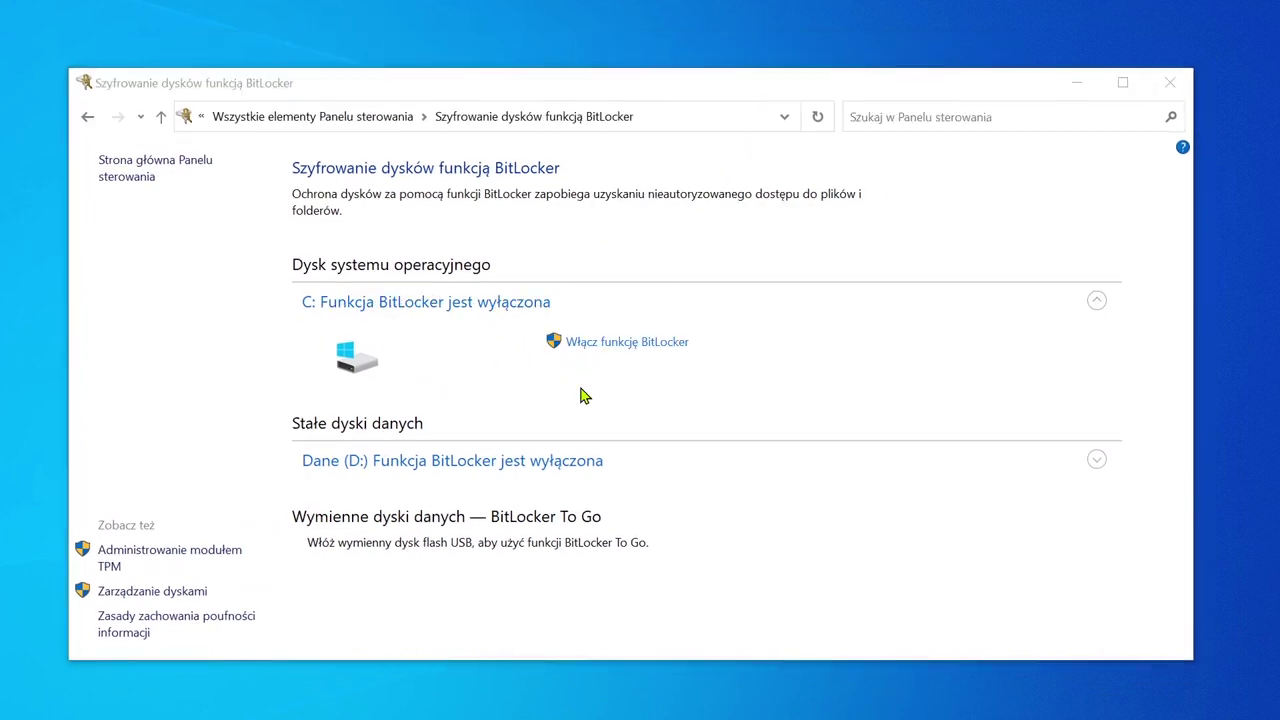
pyautogui.click(660, 343)
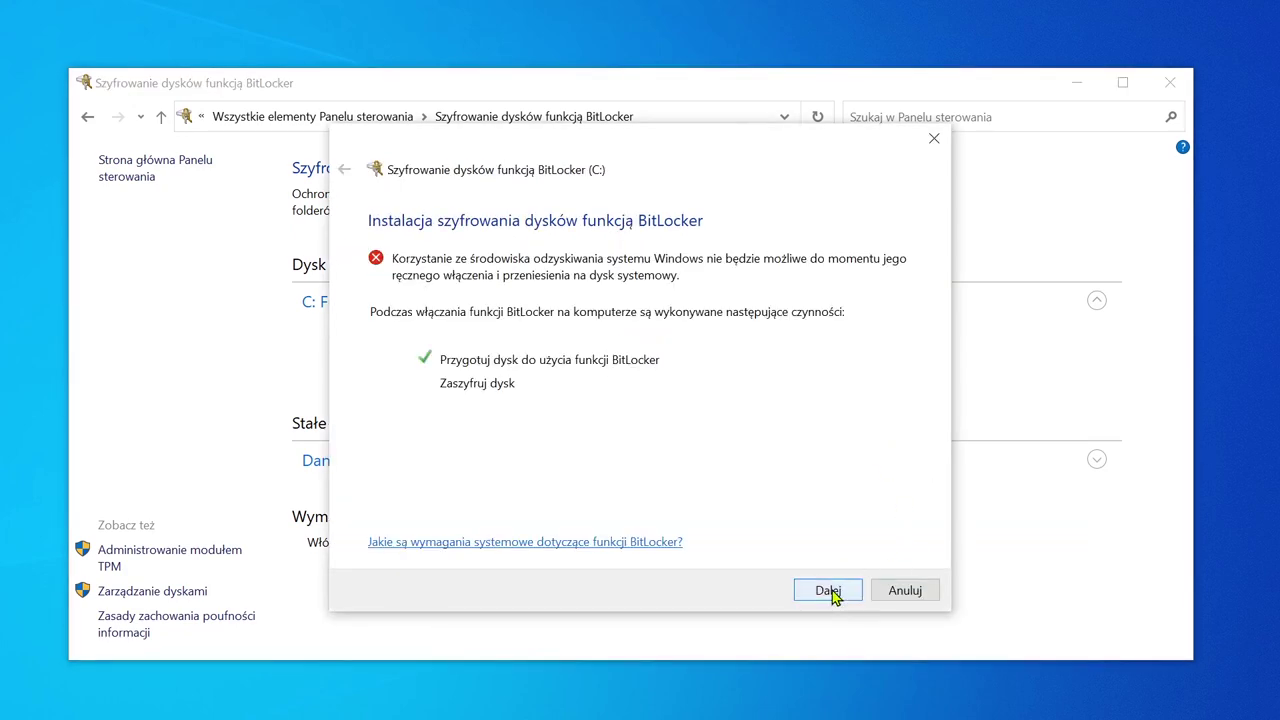
pyautogui.click(831, 590)
pyautogui.click(463, 410)
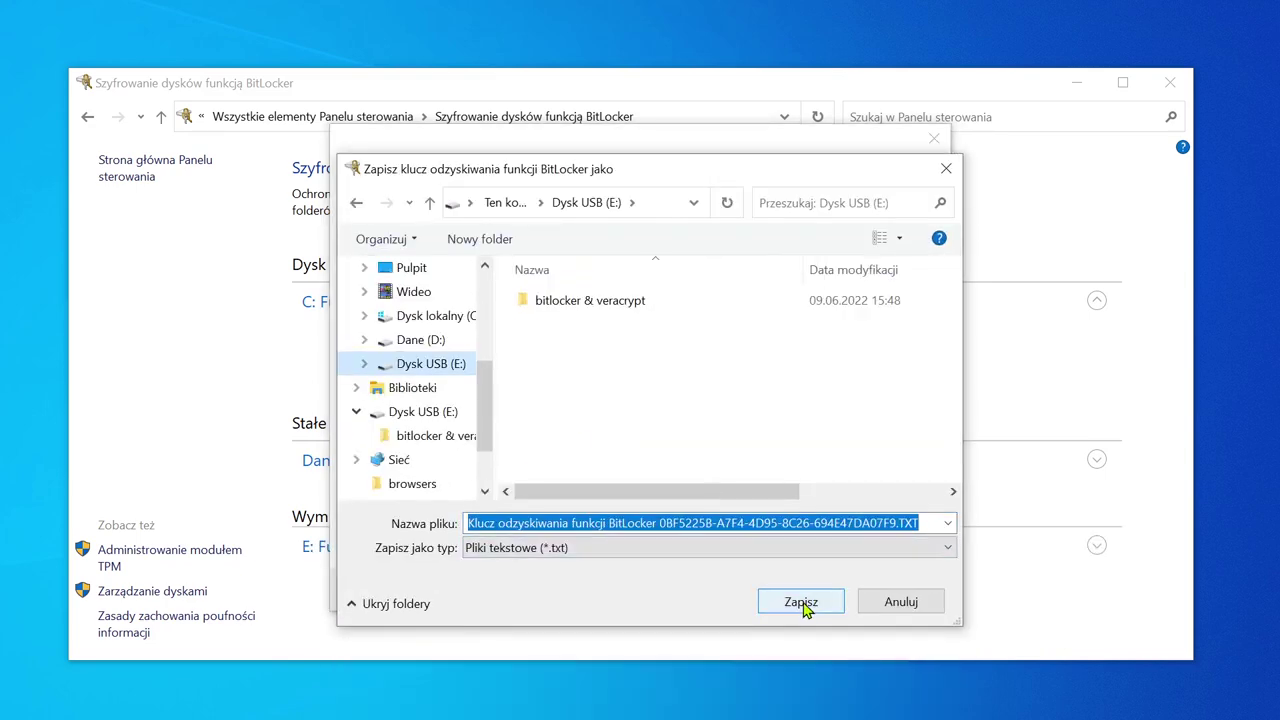
pyautogui.click(806, 604)
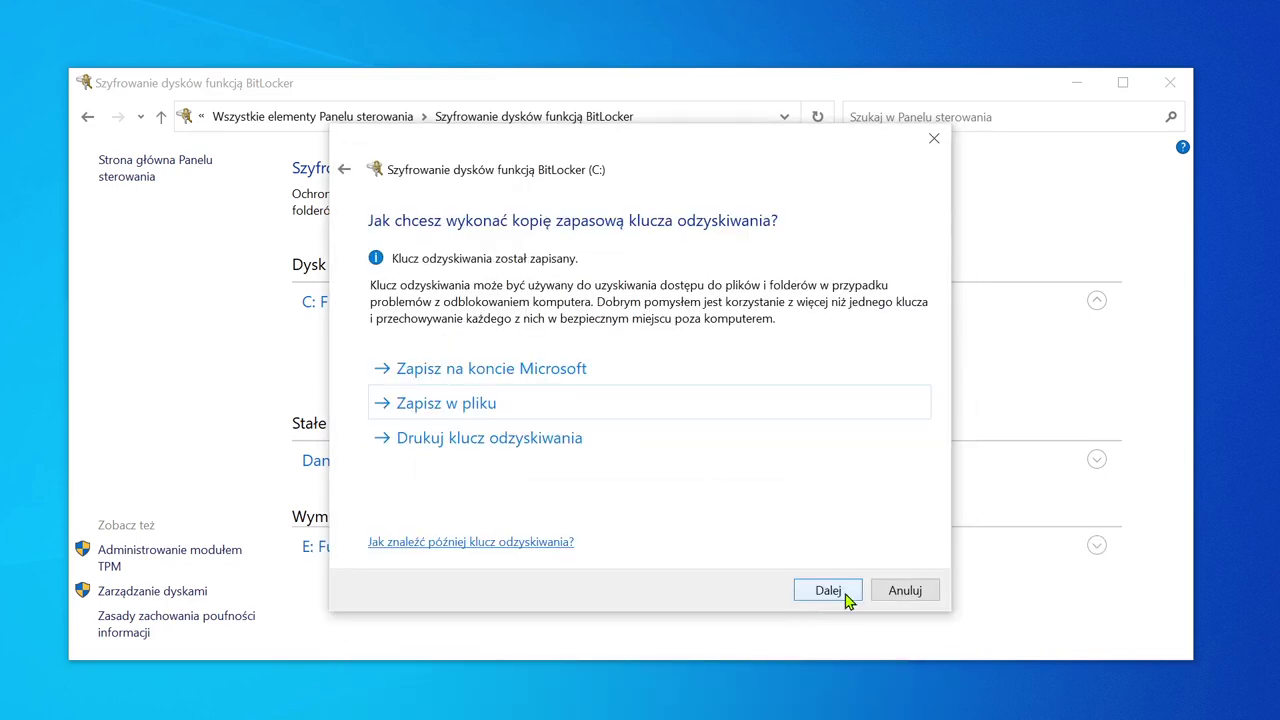
# Step: Encrypt only used space with the default encryption mode and start encrypting drive C:
pyautogui.click(845, 597)
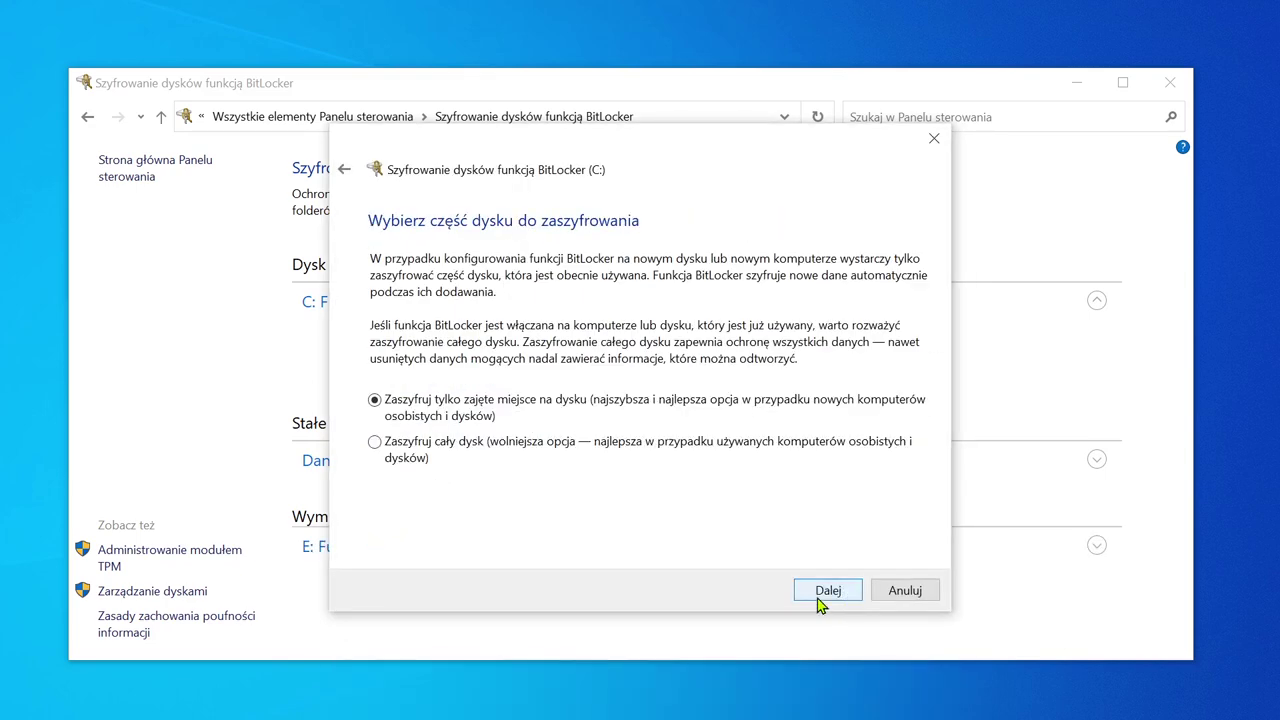
pyautogui.click(820, 601)
pyautogui.click(838, 591)
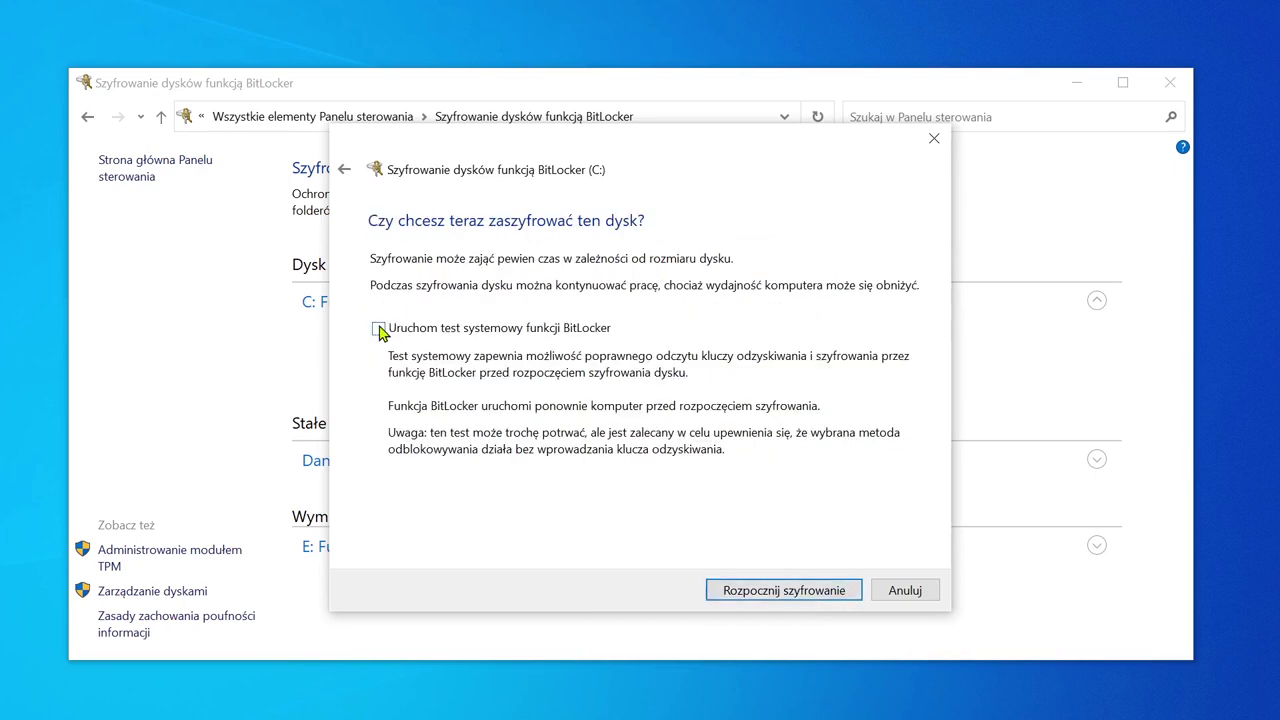
pyautogui.click(820, 589)
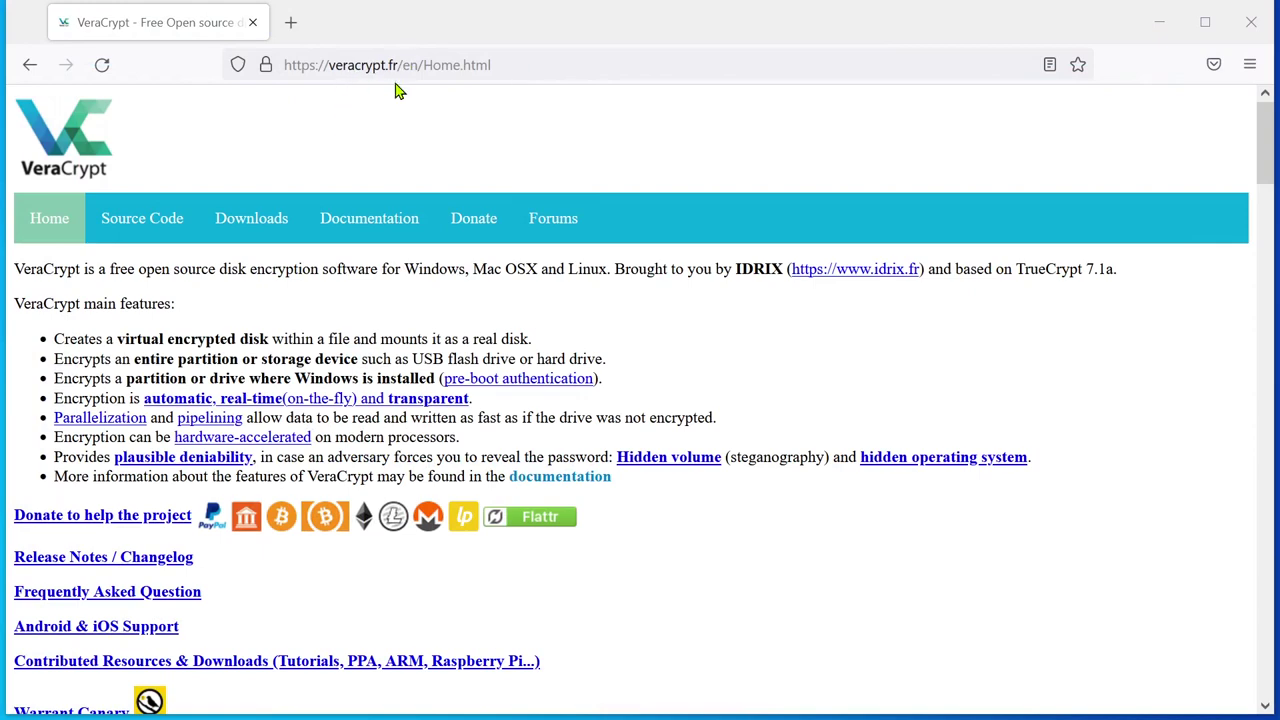
# Step: Download the 64-bit VeraCrypt_Setup_x64_1.25.9.msi installer from the VeraCrypt downloads page
pyautogui.click(253, 217)
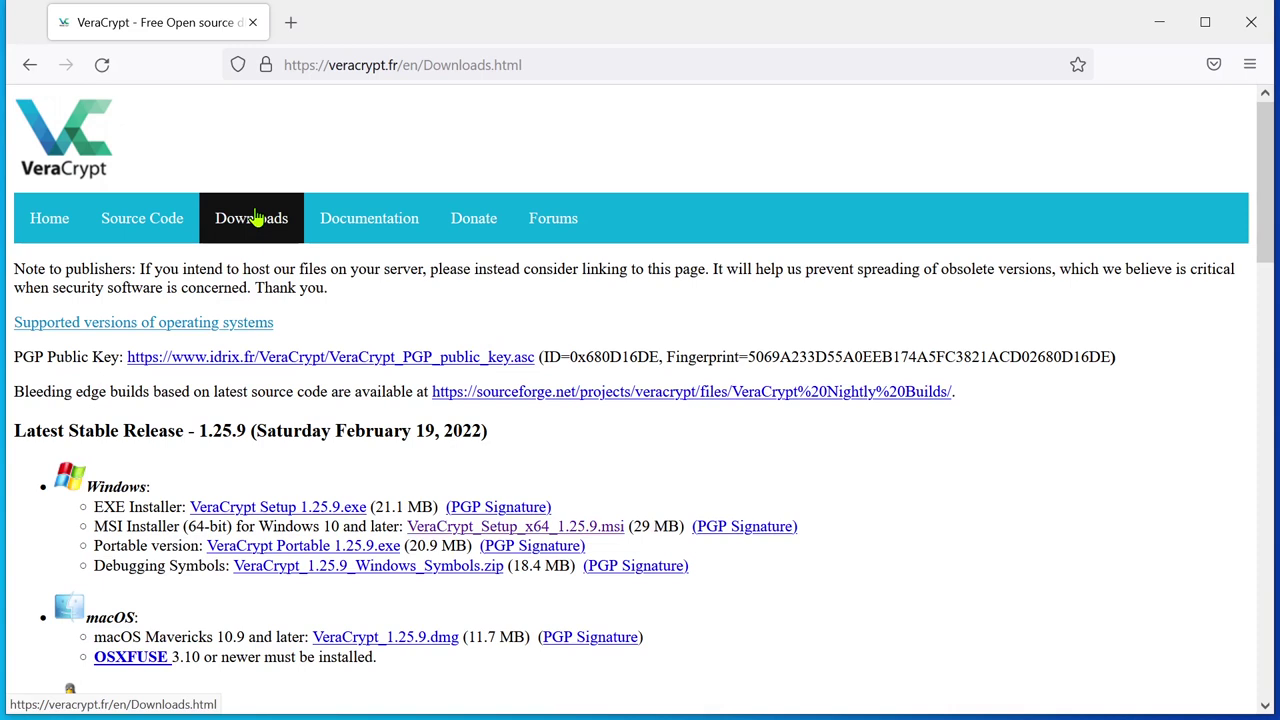
pyautogui.click(487, 530)
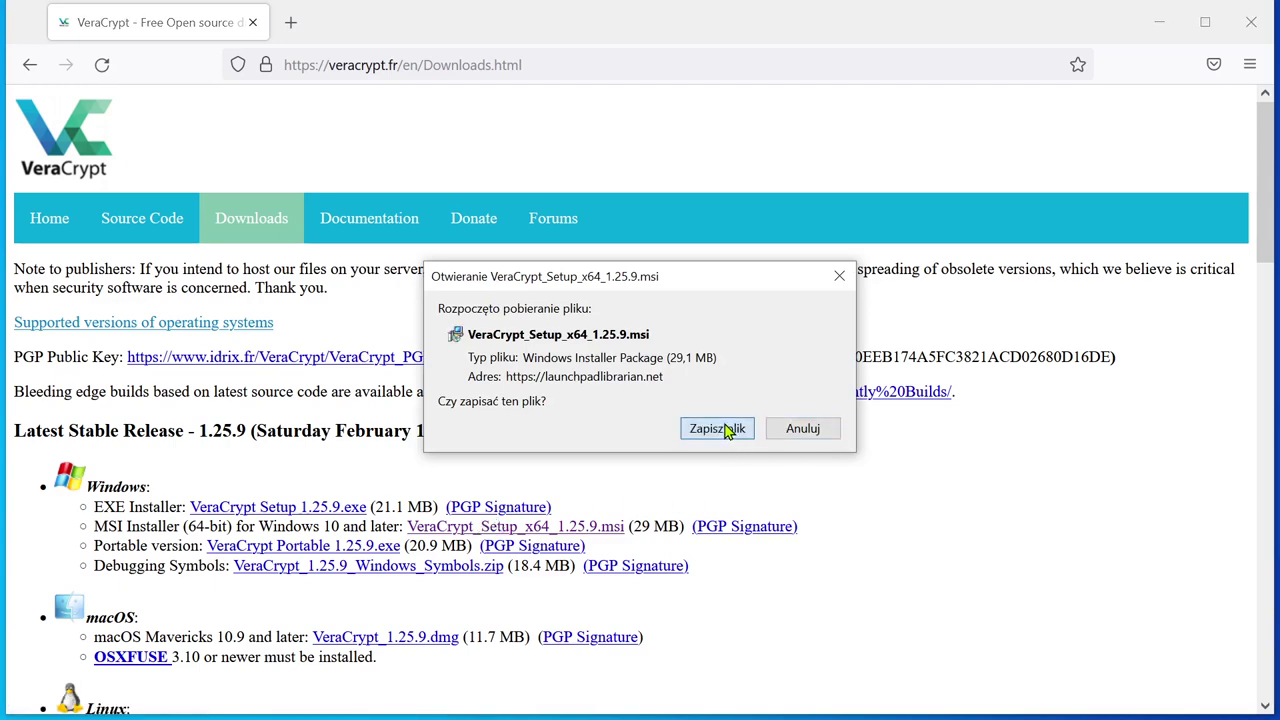
pyautogui.click(718, 428)
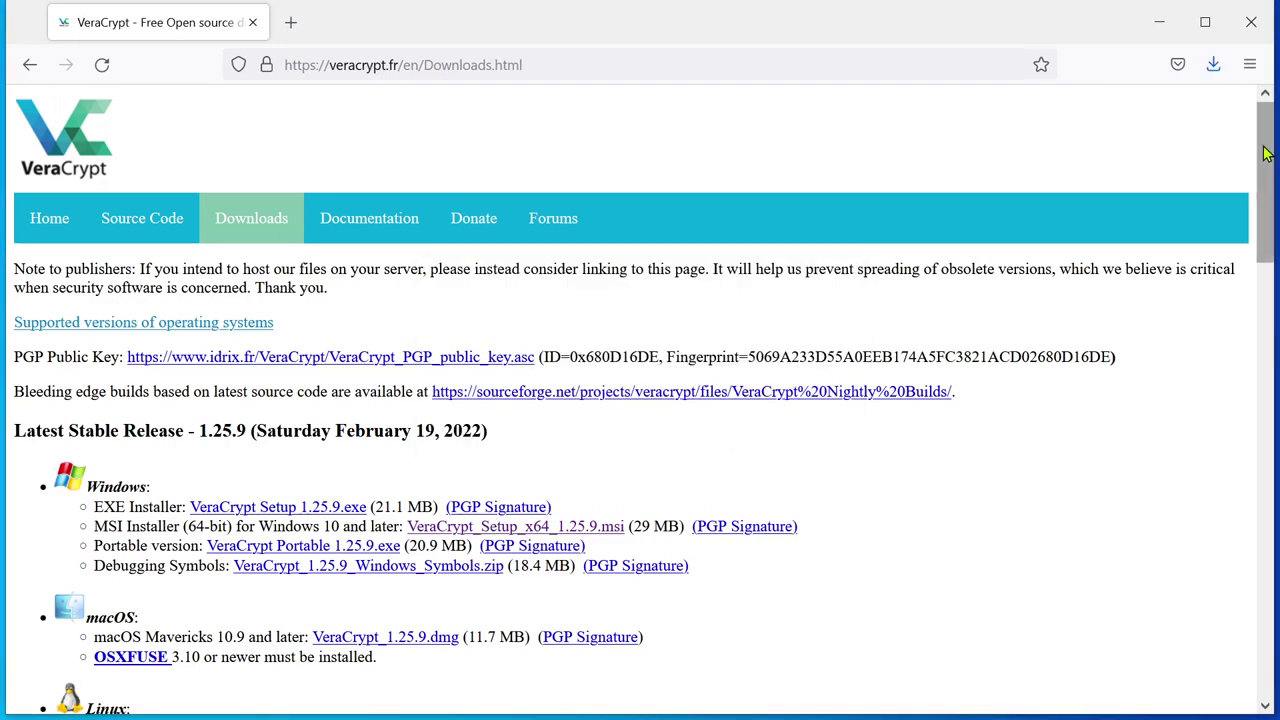
# Step: Run VeraCrypt_Setup_x64_1.25.9.msi from Firefox's finished downloads list and confirm
pyautogui.moveTo(1265, 155); pyautogui.dragTo(1272, 246)
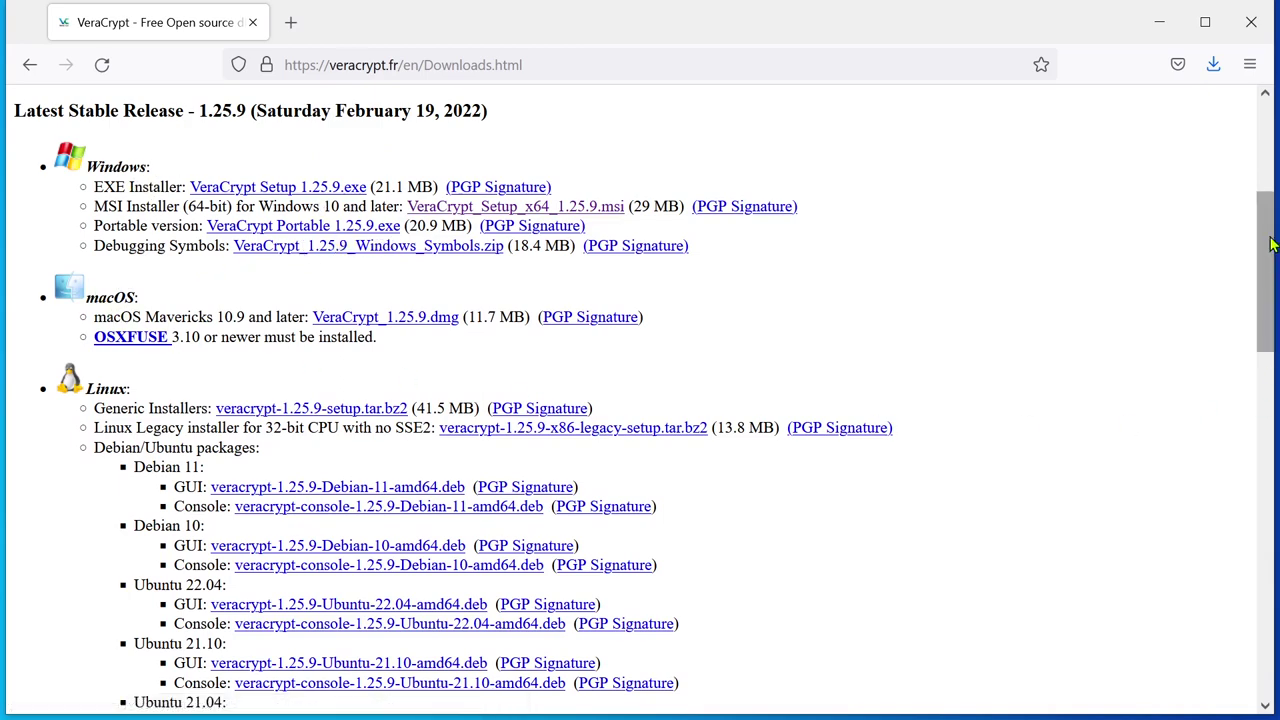
pyautogui.moveTo(1268, 250); pyautogui.dragTo(1250, 516)
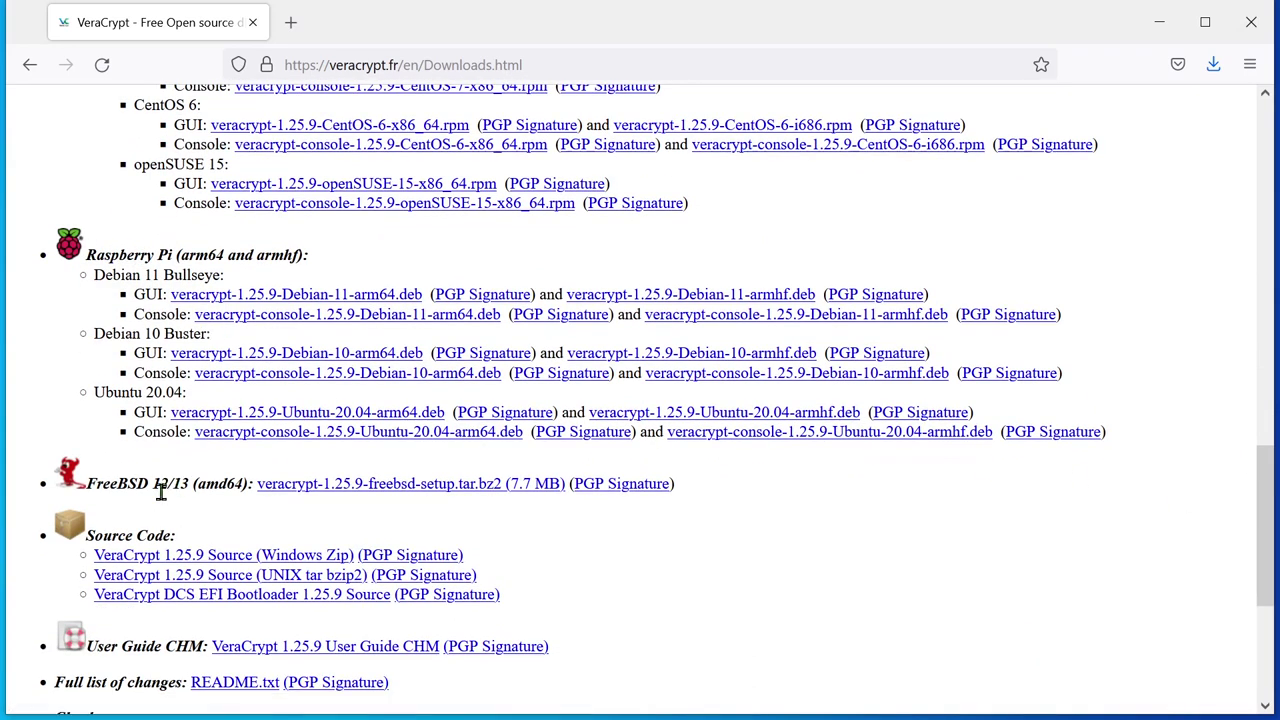
pyautogui.moveTo(1262, 495); pyautogui.dragTo(1268, 575)
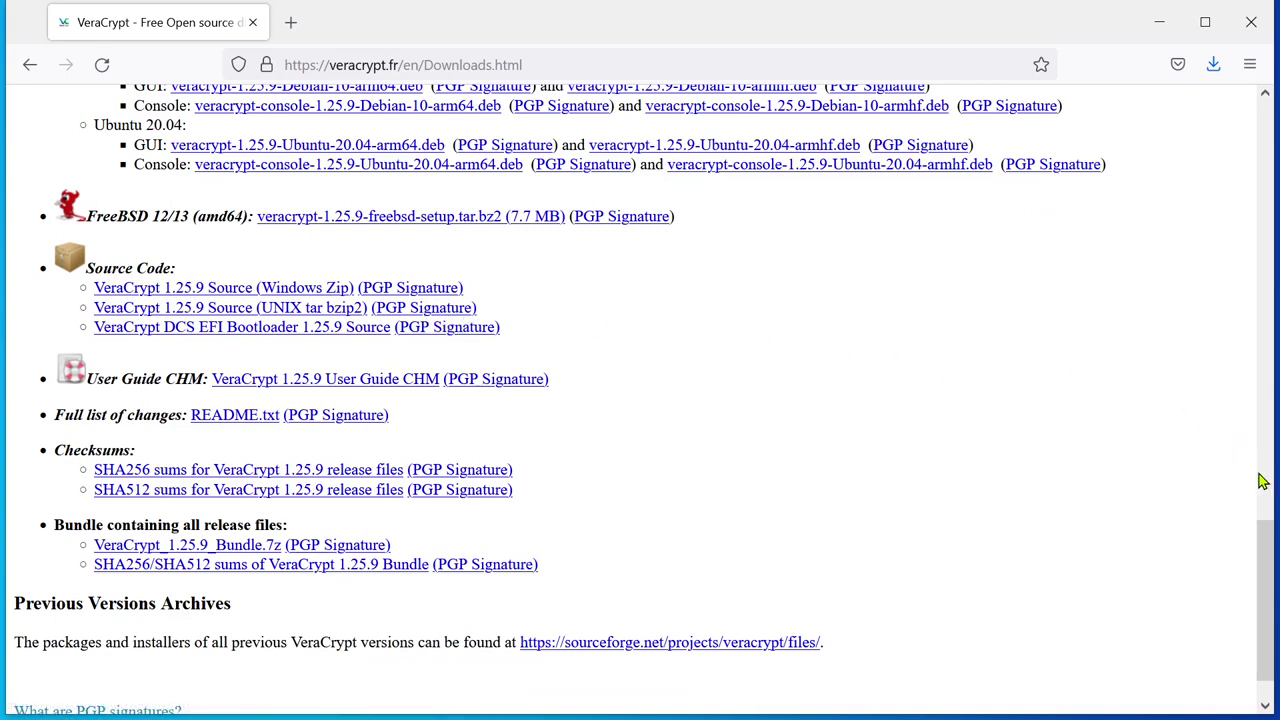
pyautogui.moveTo(1264, 561); pyautogui.dragTo(1276, 511)
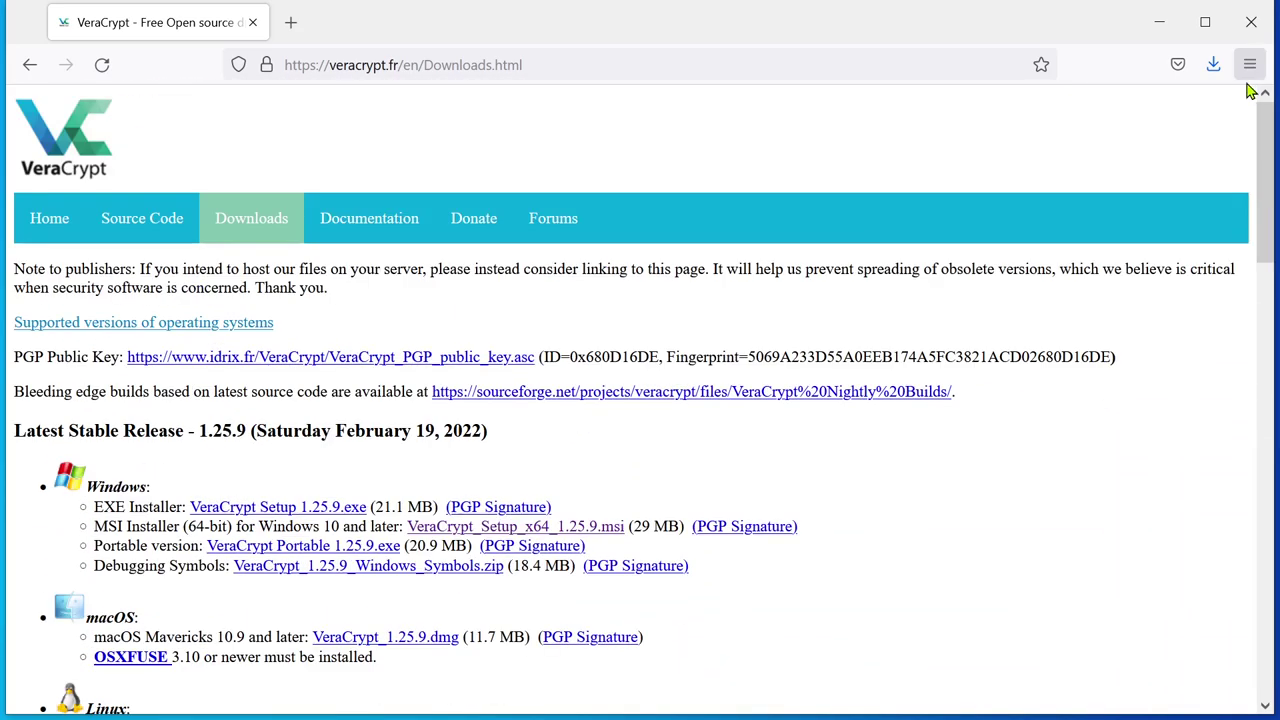
pyautogui.click(1213, 64)
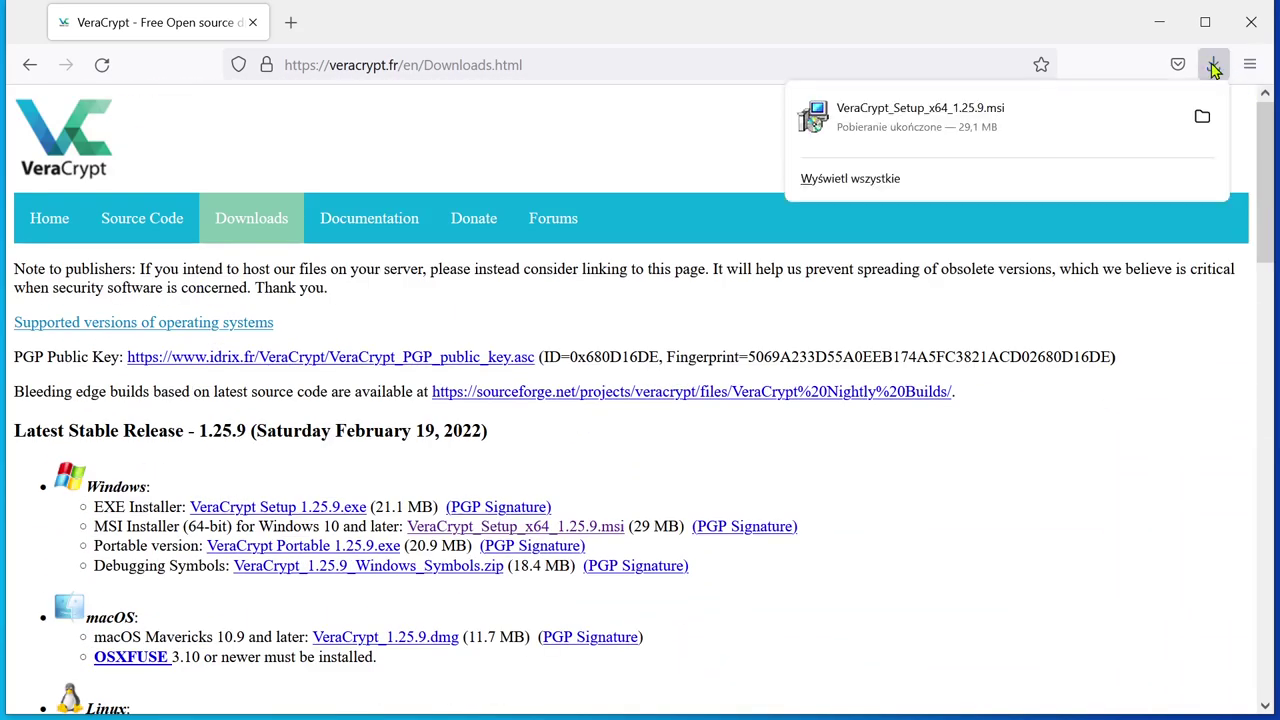
pyautogui.click(842, 118)
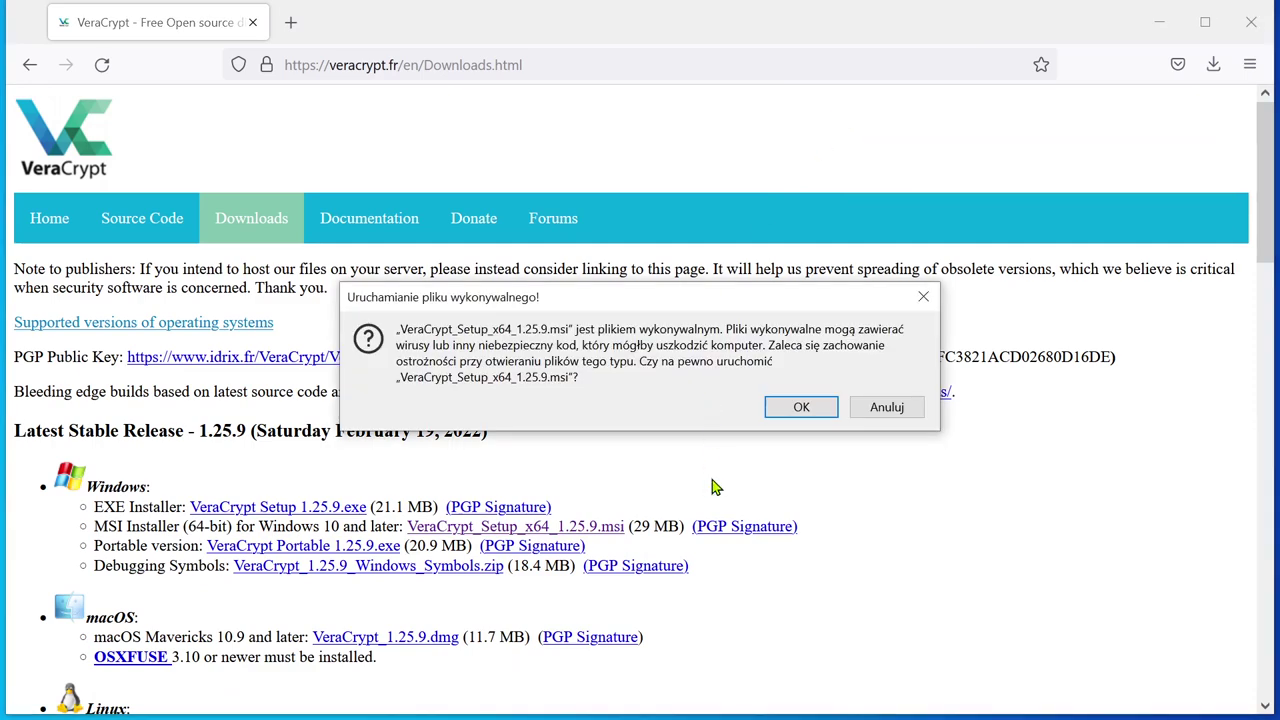
pyautogui.click(820, 410)
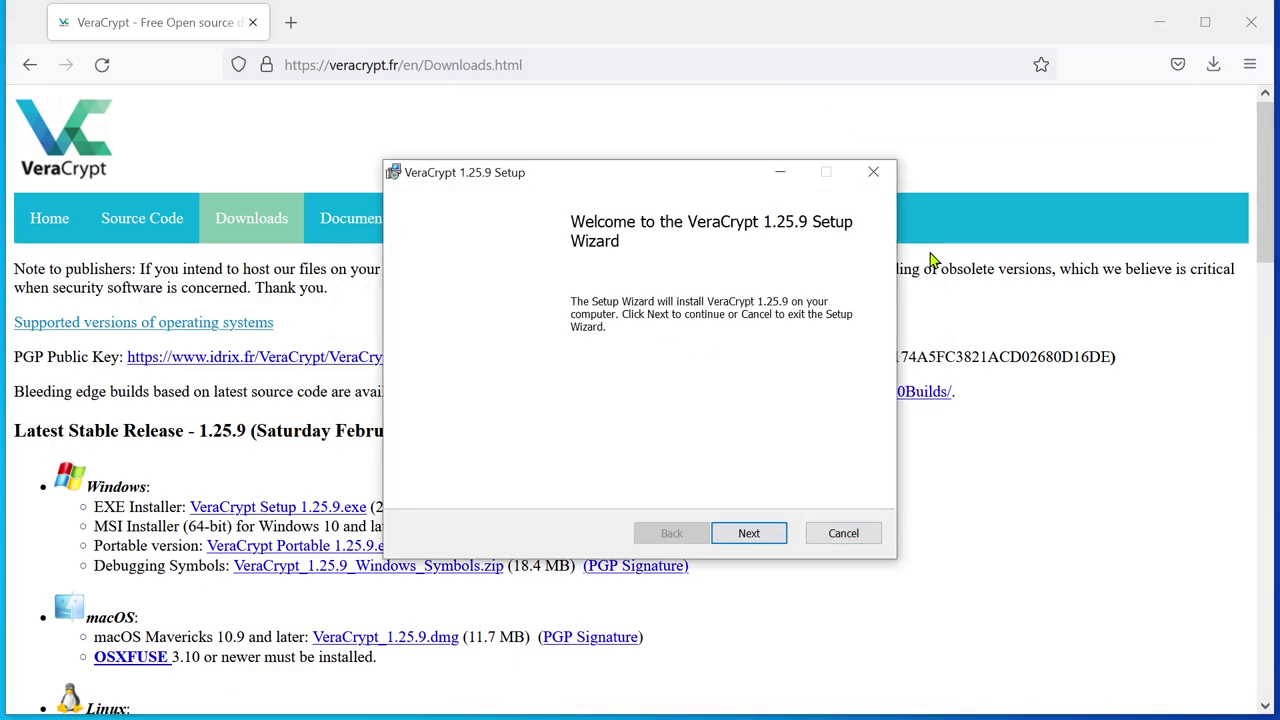
# Step: Accept the licence and install VeraCrypt 1.25.9 to the default folder
pyautogui.click(766, 534)
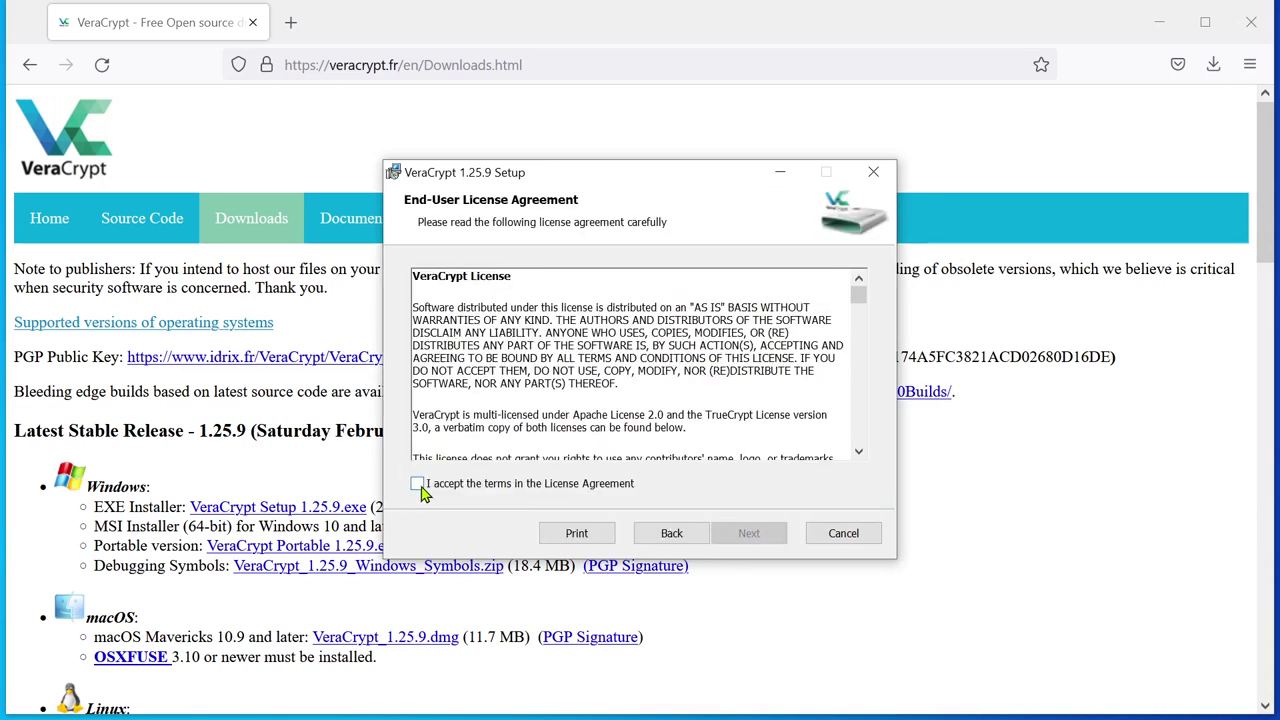
pyautogui.click(419, 484)
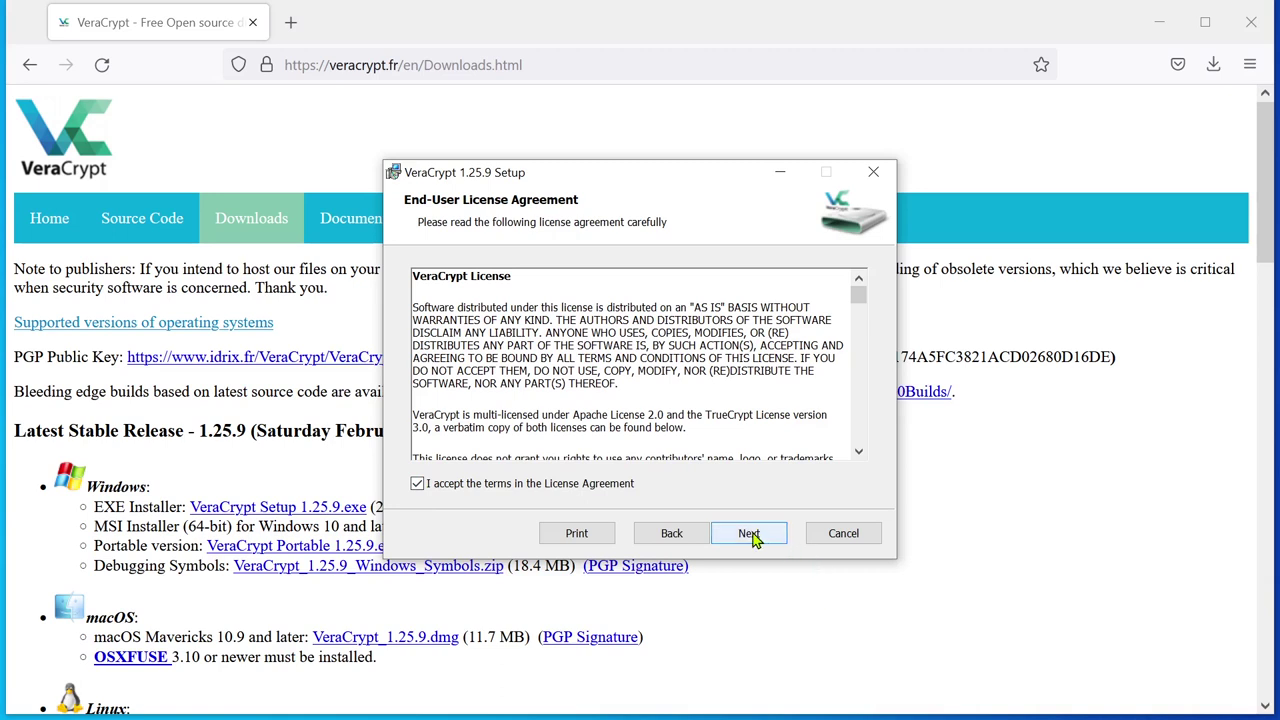
pyautogui.click(754, 537)
pyautogui.click(752, 536)
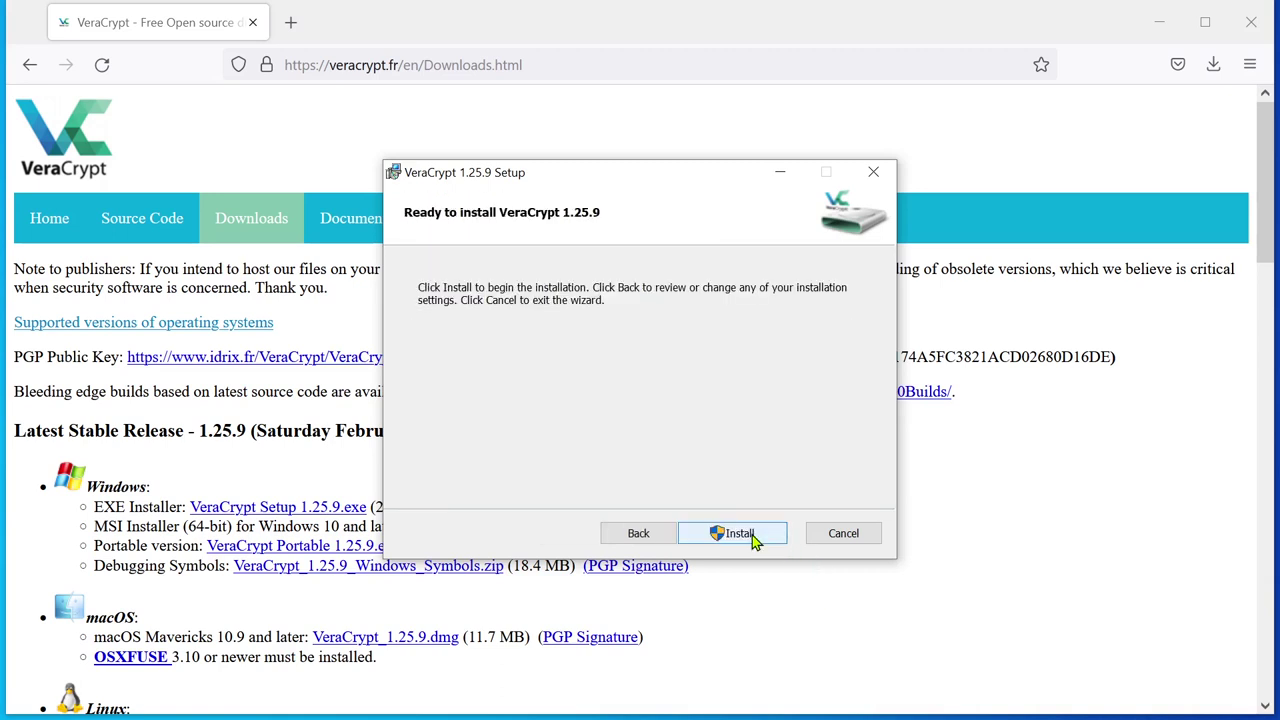
pyautogui.click(755, 536)
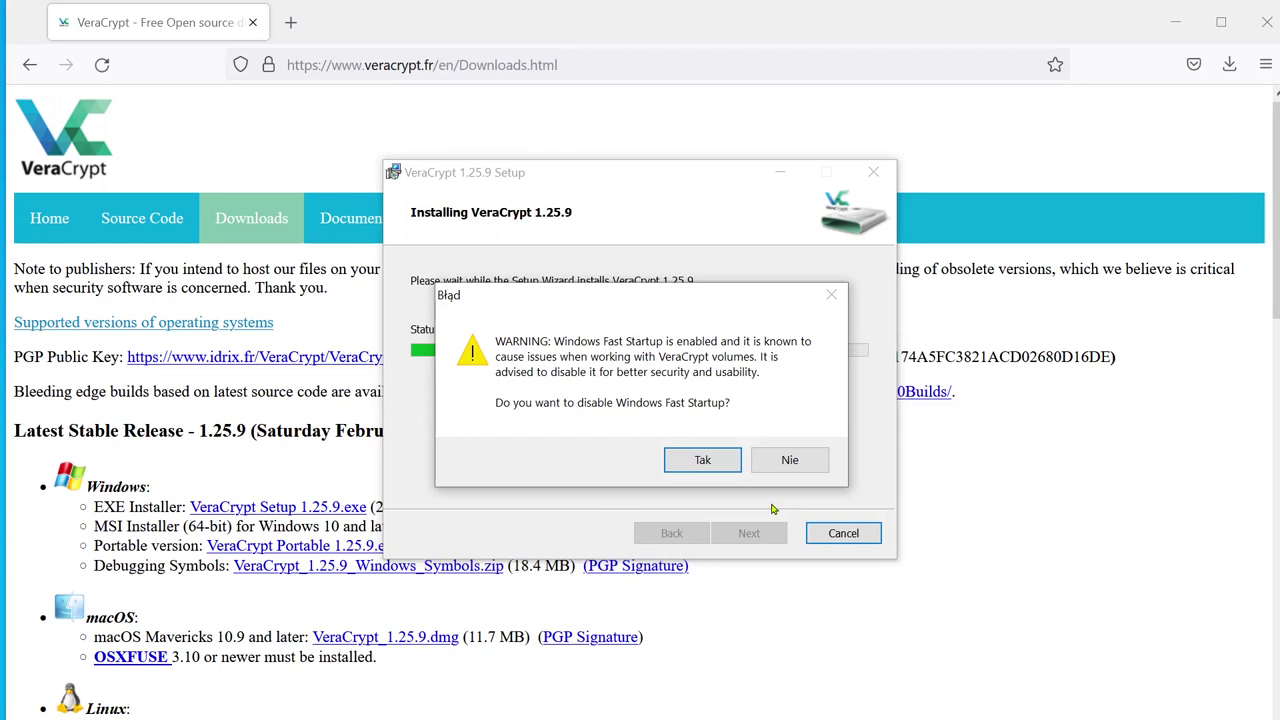
# Step: Answer the Fast Startup warning, decline the tutorial, finish setup, and close Firefox
pyautogui.click(697, 463)
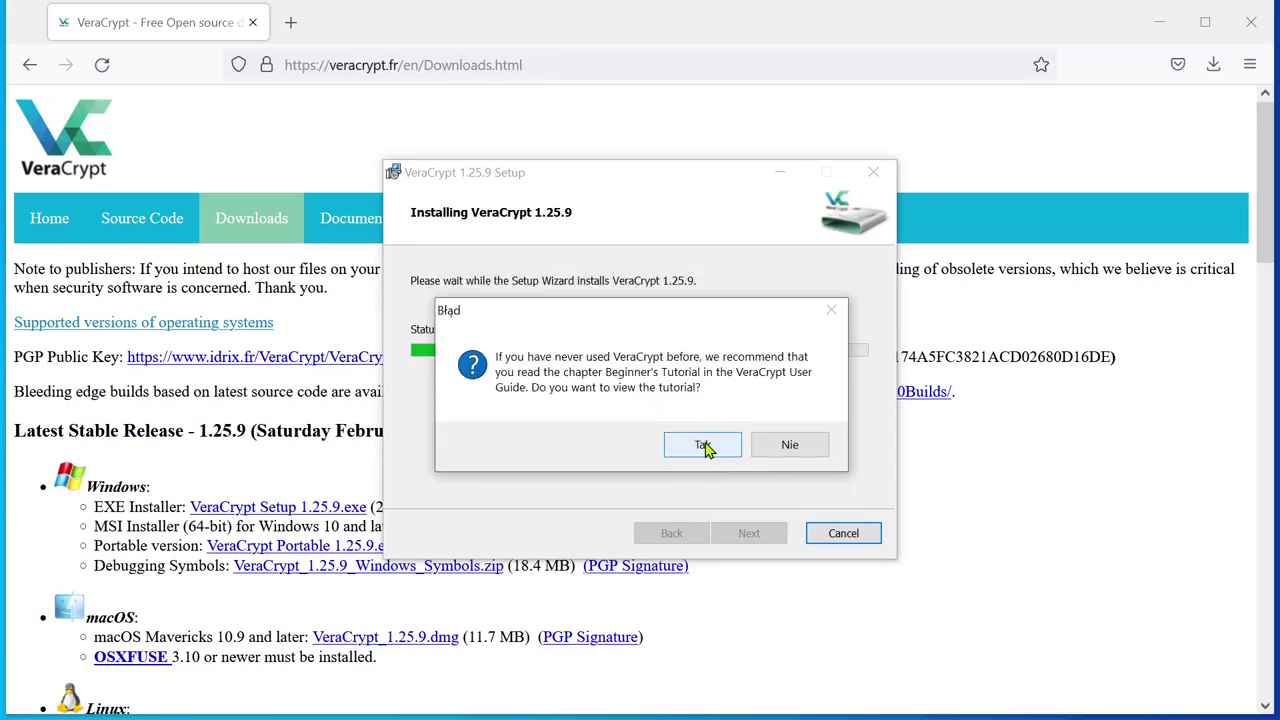
pyautogui.click(791, 446)
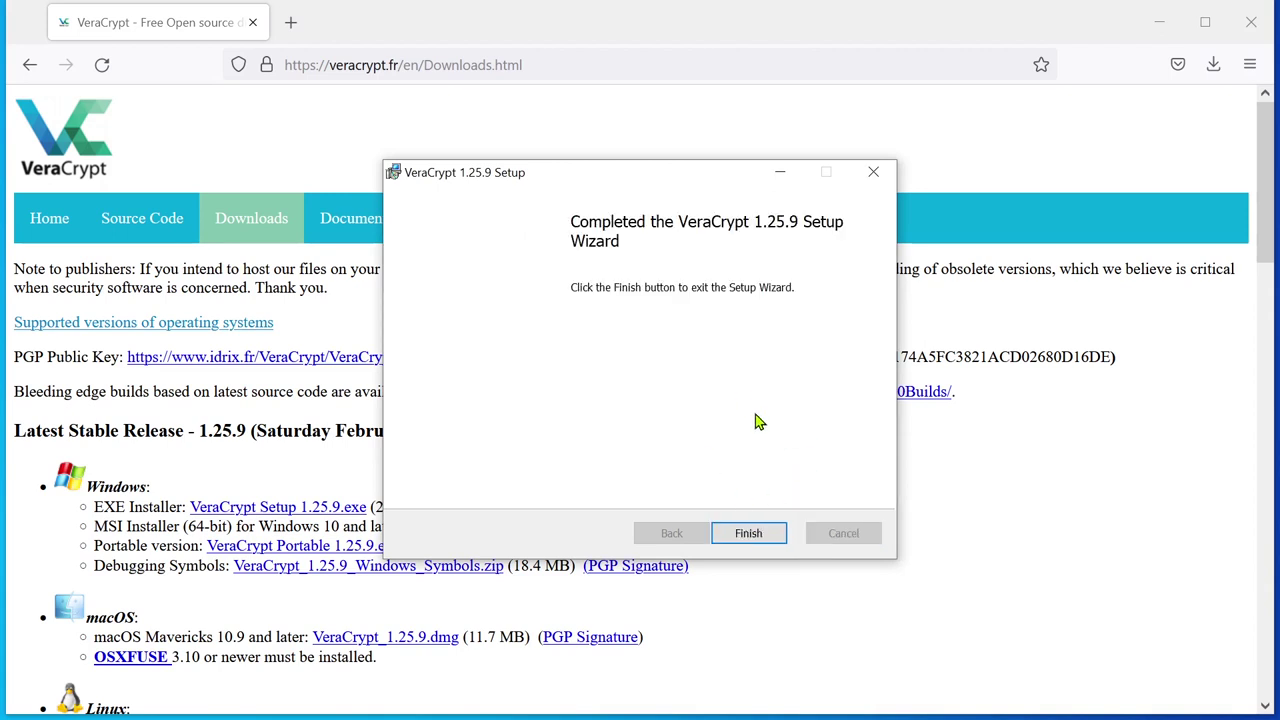
pyautogui.click(748, 535)
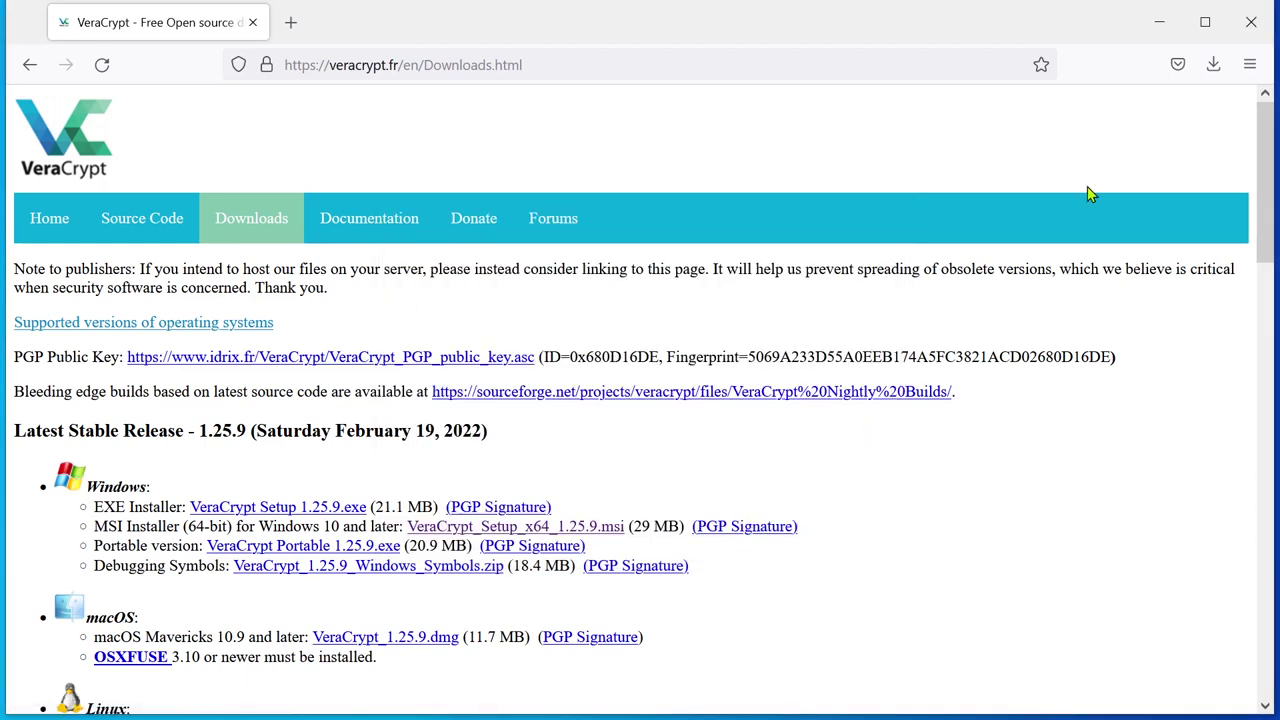
pyautogui.click(1252, 22)
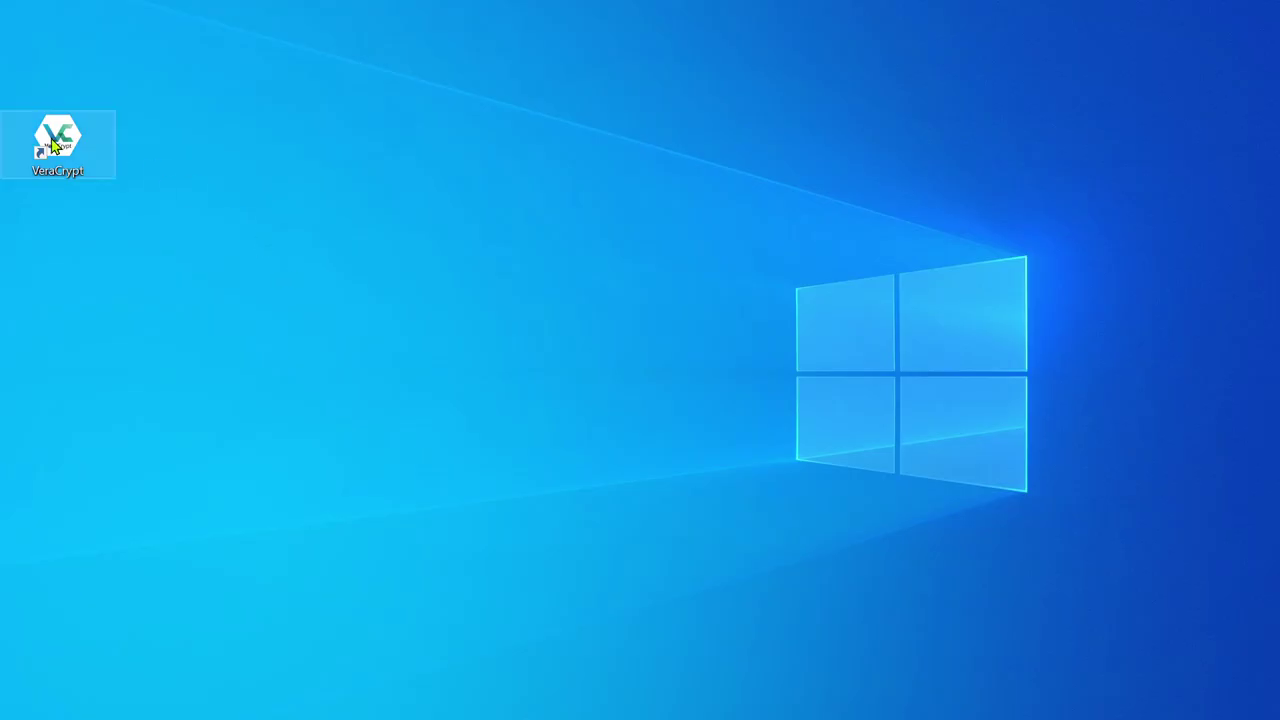
# Step: Move the VeraCrypt desktop shortcut near the centre of the desktop
pyautogui.moveTo(56, 143); pyautogui.dragTo(200, 160)
pyautogui.moveTo(381, 273); pyautogui.dragTo(440, 300)
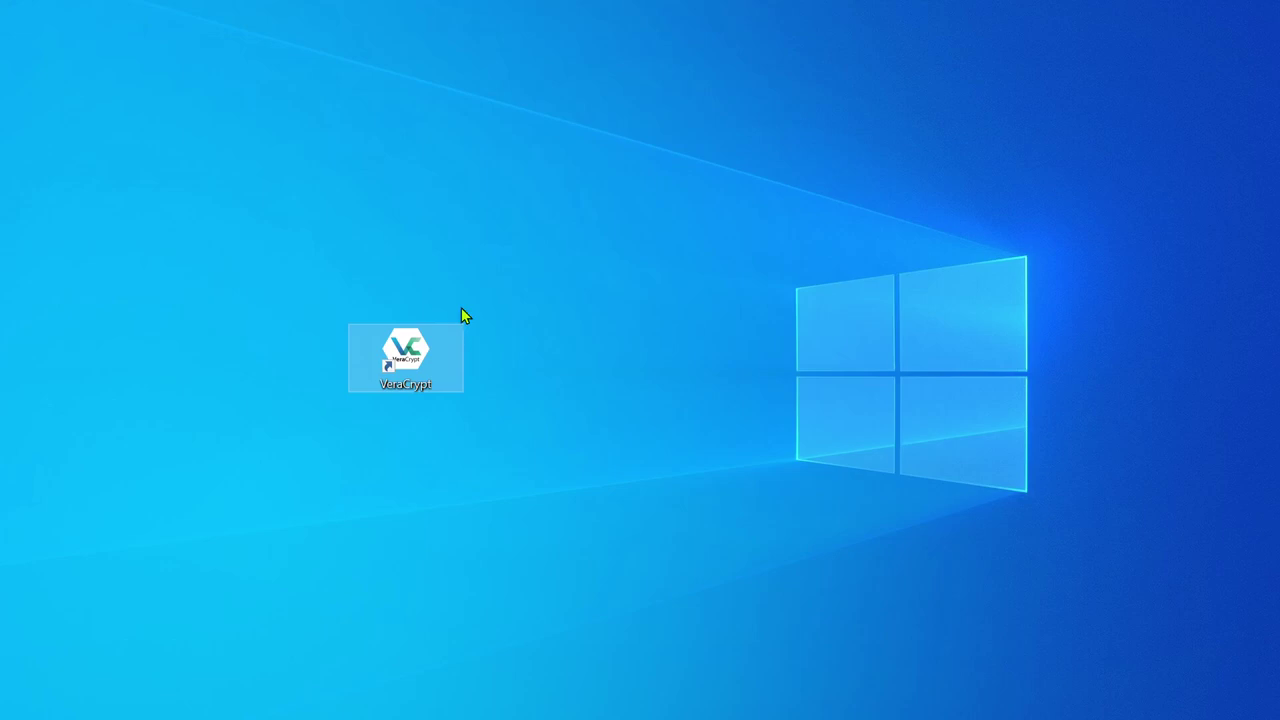
pyautogui.click(528, 308)
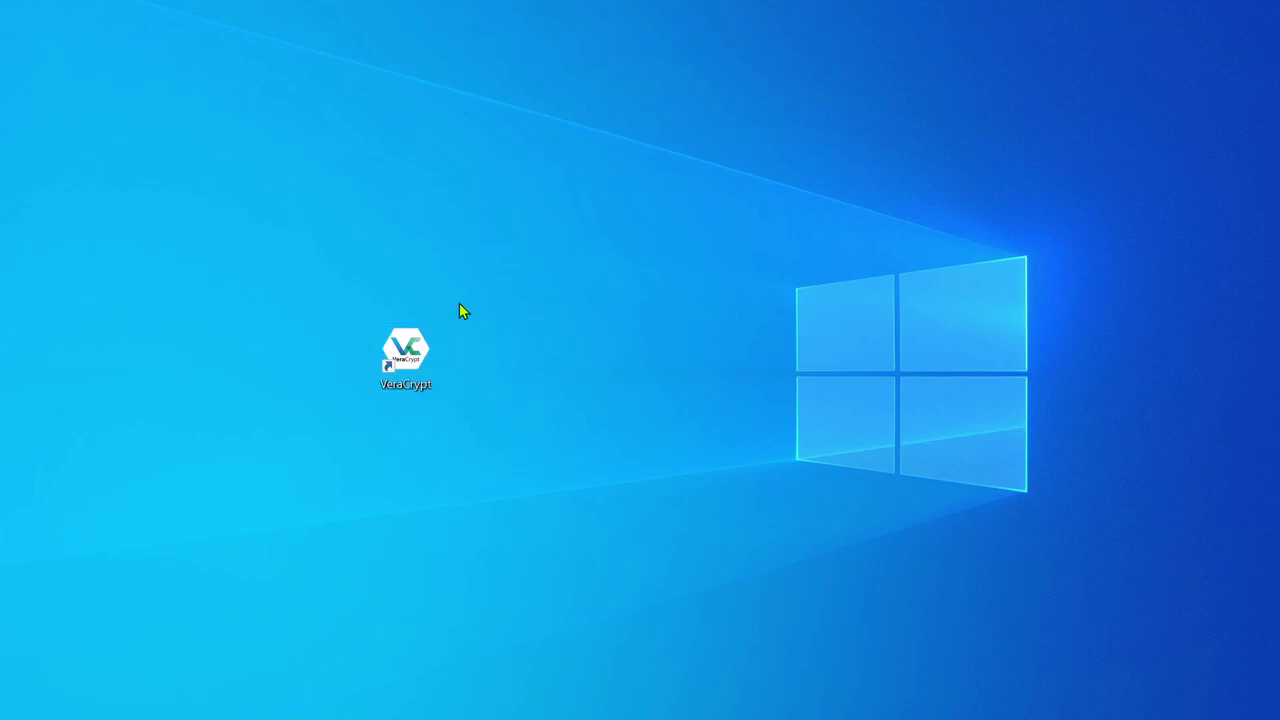
# Step: Launch VeraCrypt and switch its interface language to Polski
pyautogui.doubleClick(405, 350)
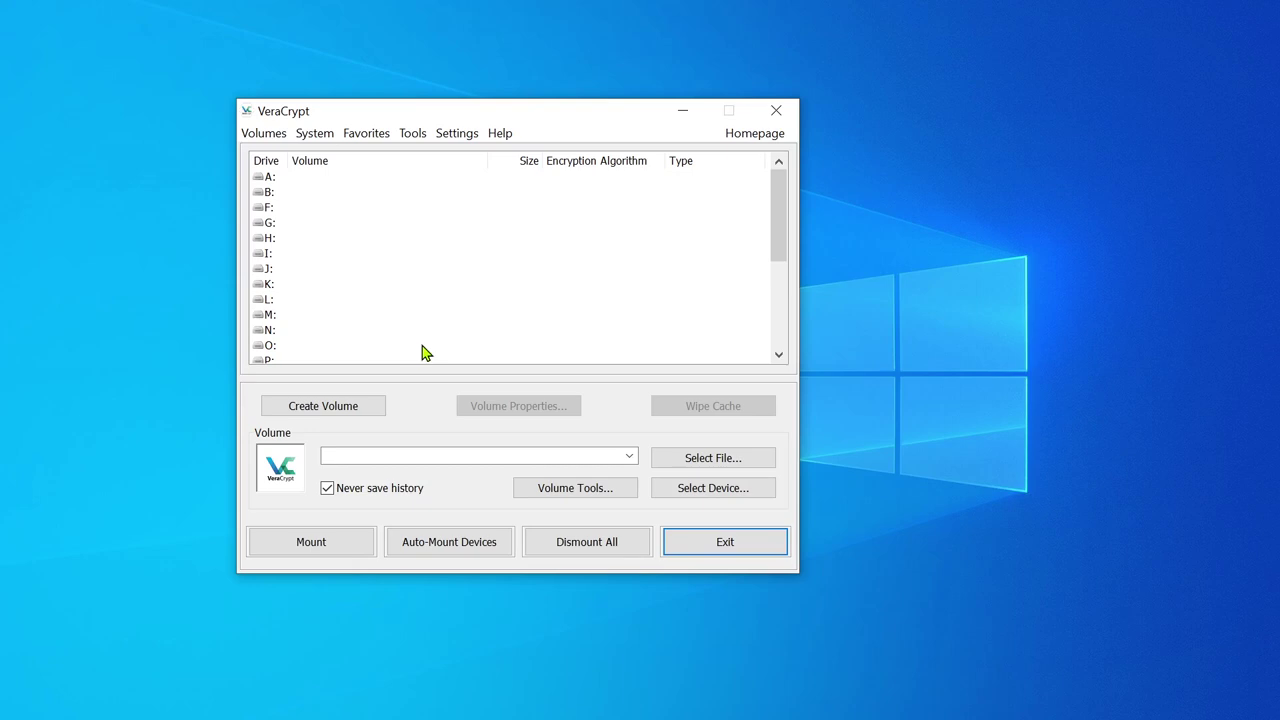
pyautogui.click(452, 136)
pyautogui.moveTo(502, 134)
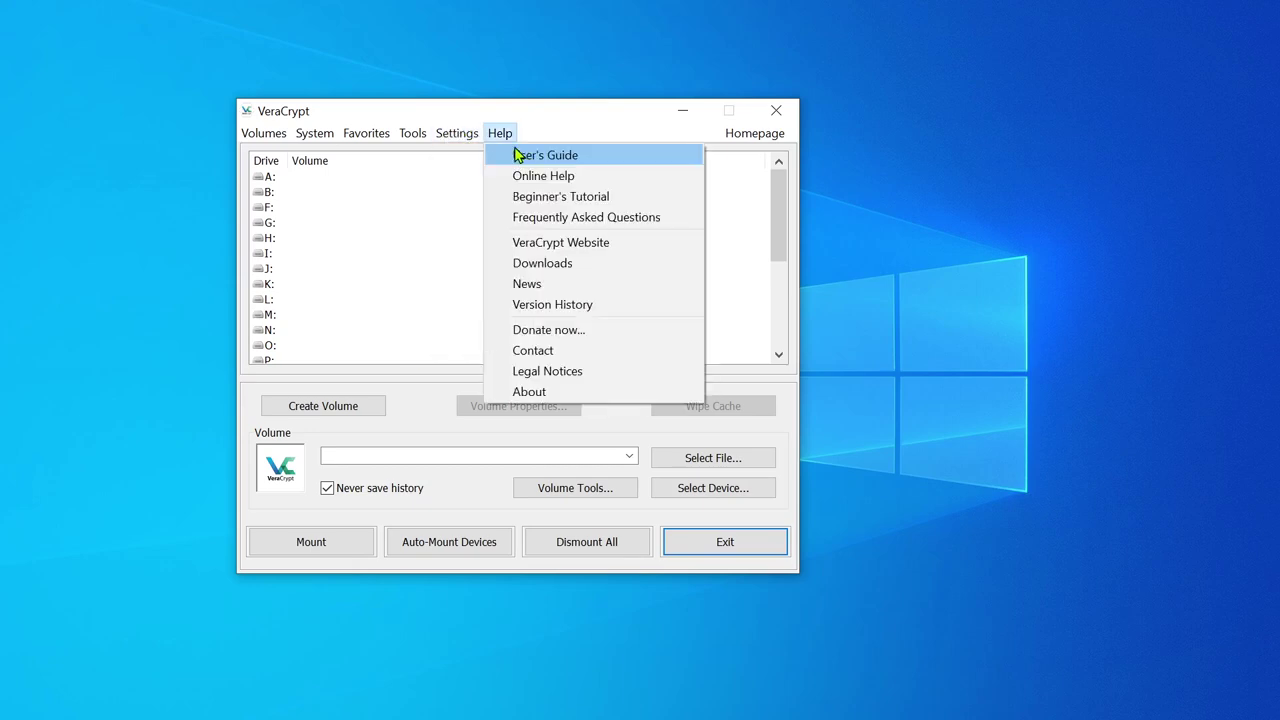
pyautogui.moveTo(456, 134)
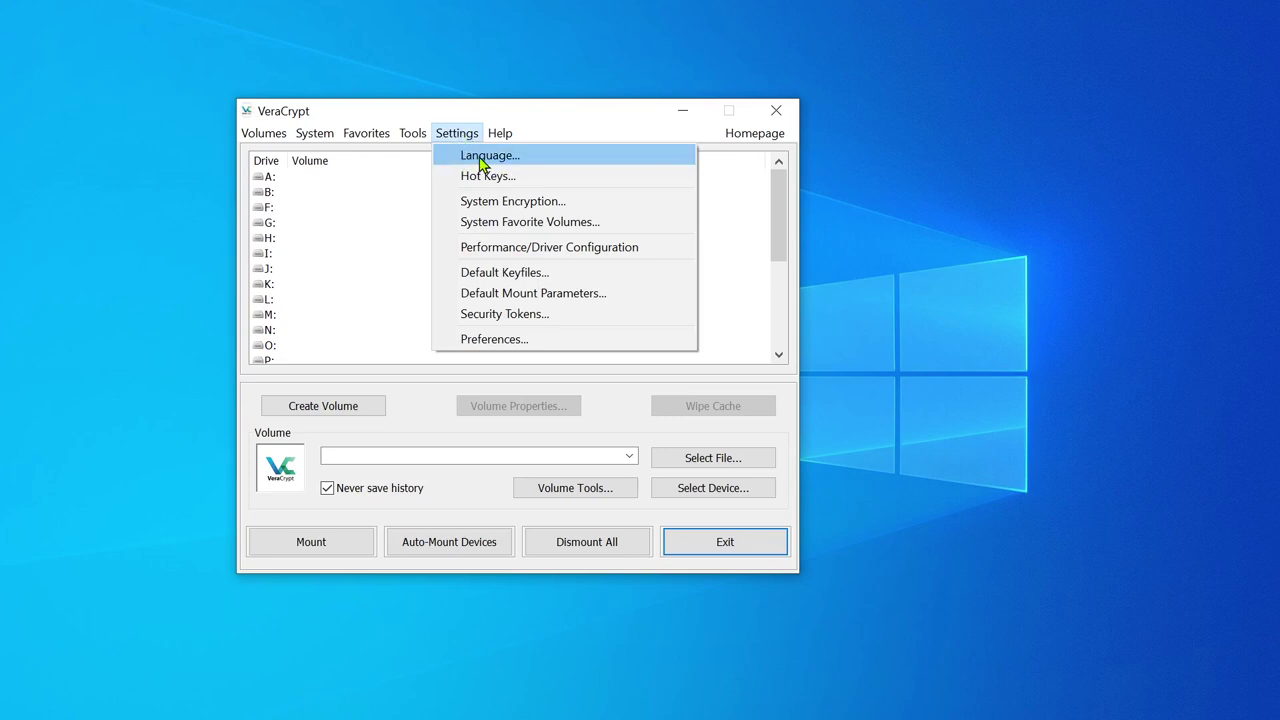
pyautogui.click(493, 160)
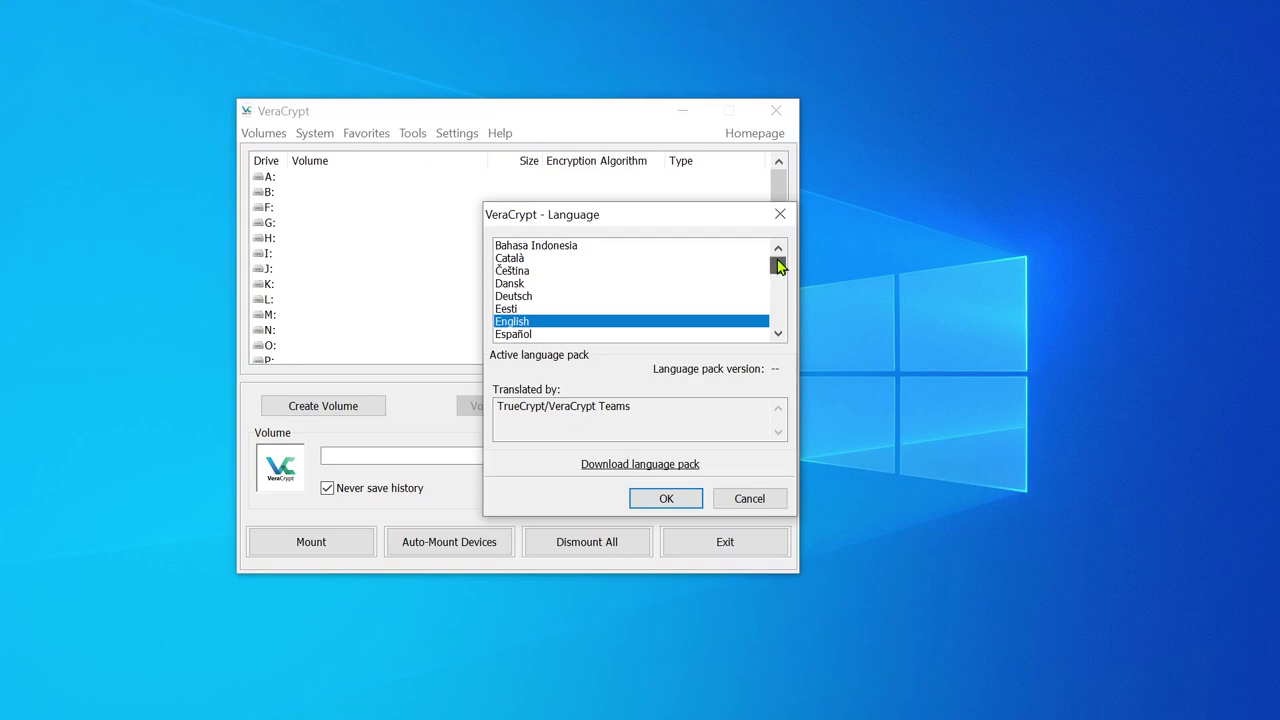
pyautogui.moveTo(778, 265); pyautogui.dragTo(782, 287)
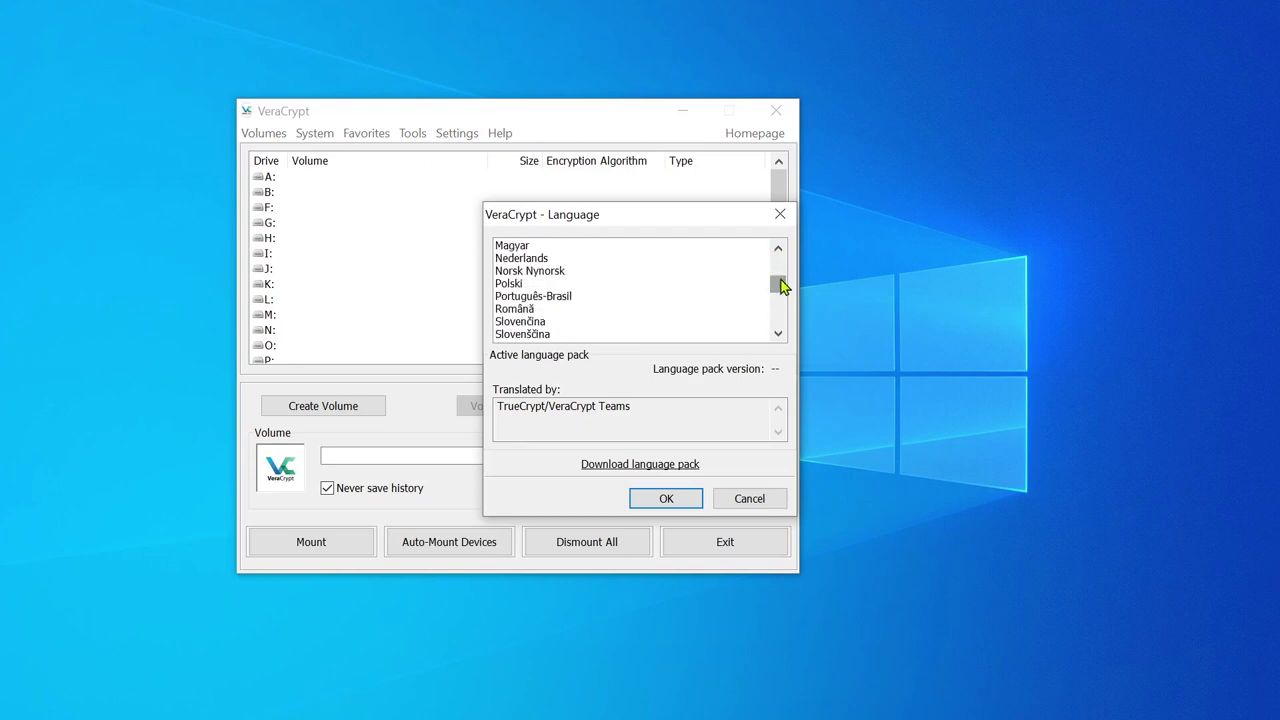
pyautogui.click(512, 287)
pyautogui.click(666, 501)
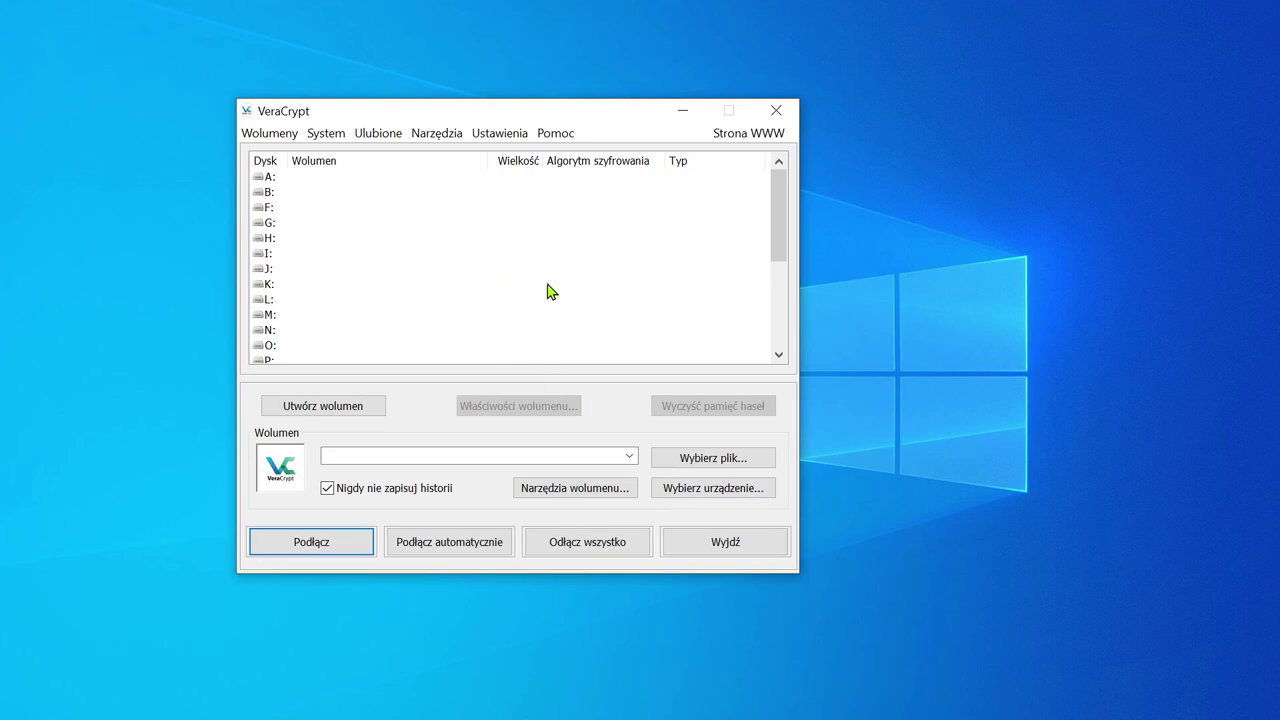
pyautogui.moveTo(603, 111); pyautogui.dragTo(567, 119)
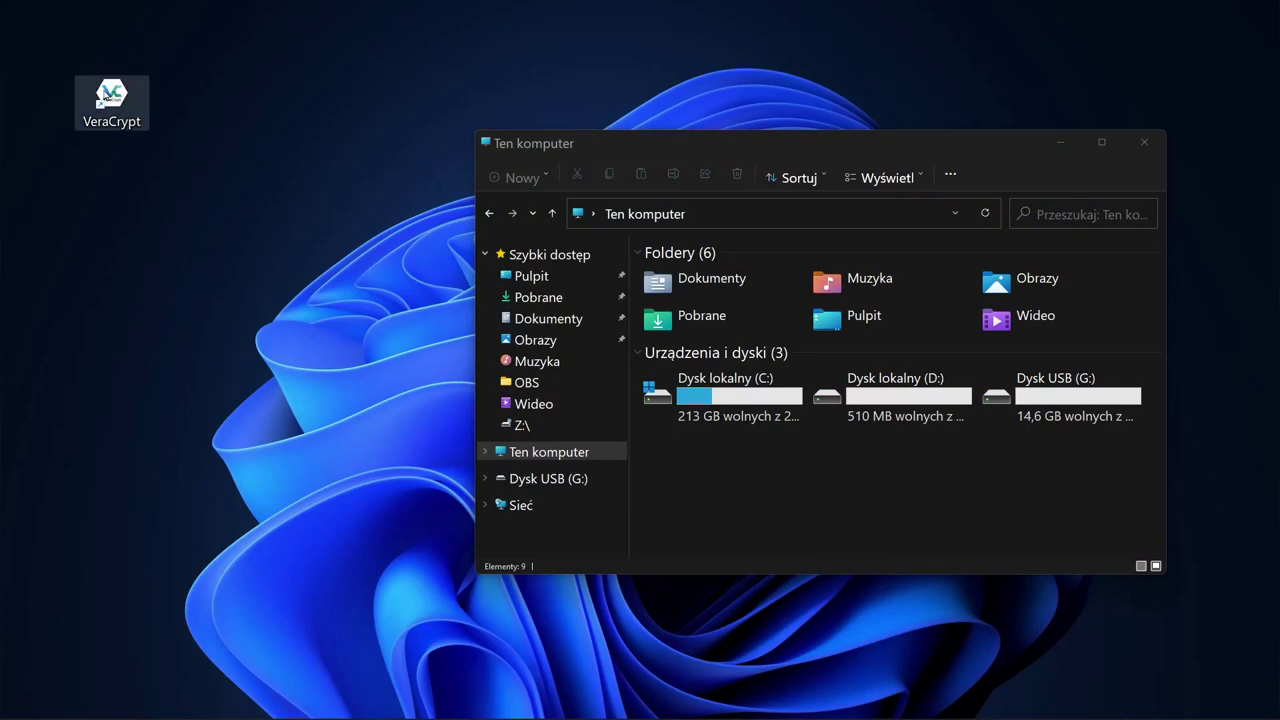
# Step: Launch VeraCrypt from the desktop, place it beside File Explorer, and open the Wolumeny menu
pyautogui.doubleClick(113, 96)
pyautogui.moveTo(672, 209)
pyautogui.mouseDown()
pyautogui.moveTo(306, 214)
pyautogui.moveTo(306, 188)
pyautogui.mouseUp()
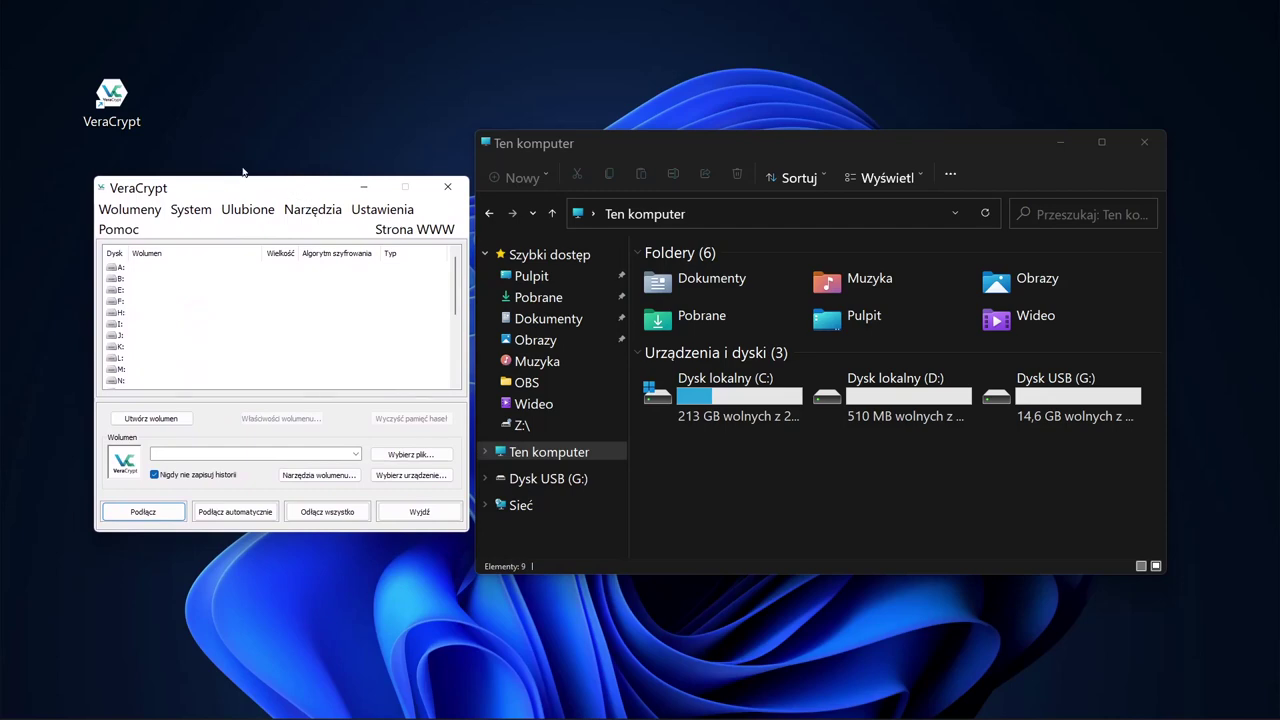
pyautogui.click(135, 212)
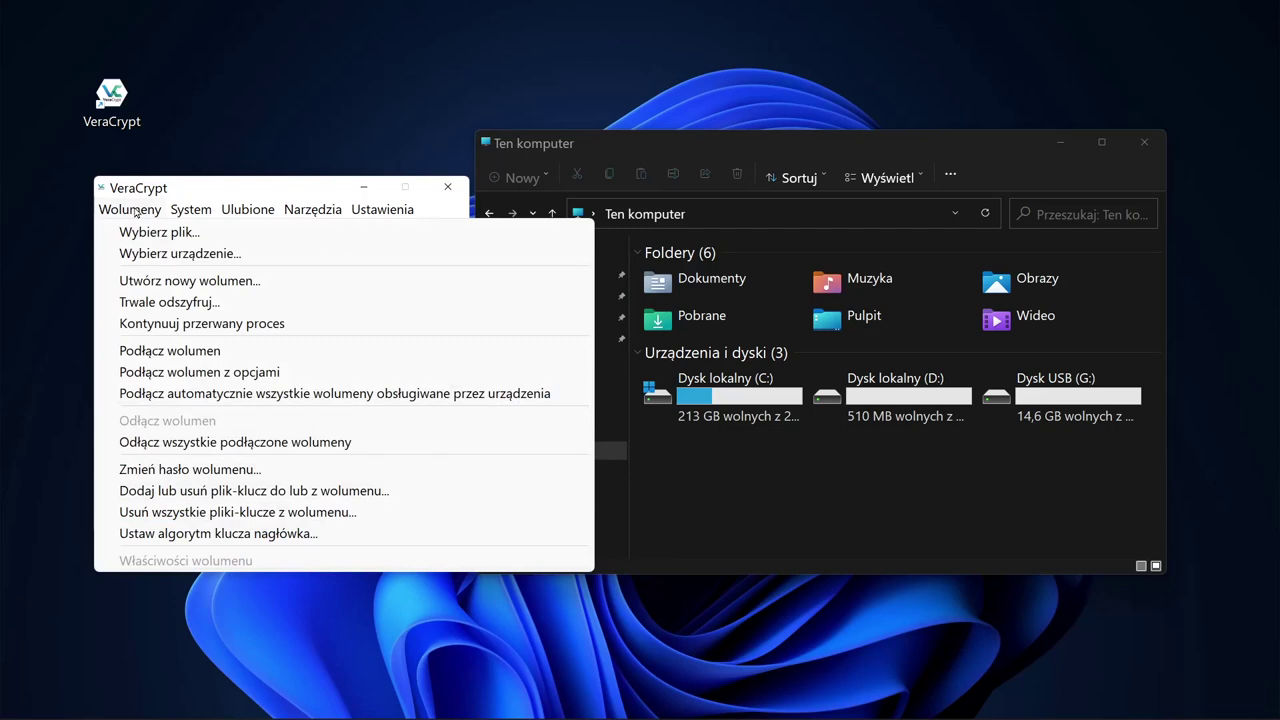
# Step: Start a new volume as a standard encrypted file container, reaching Lokalizacja wolumenu
pyautogui.click(176, 282)
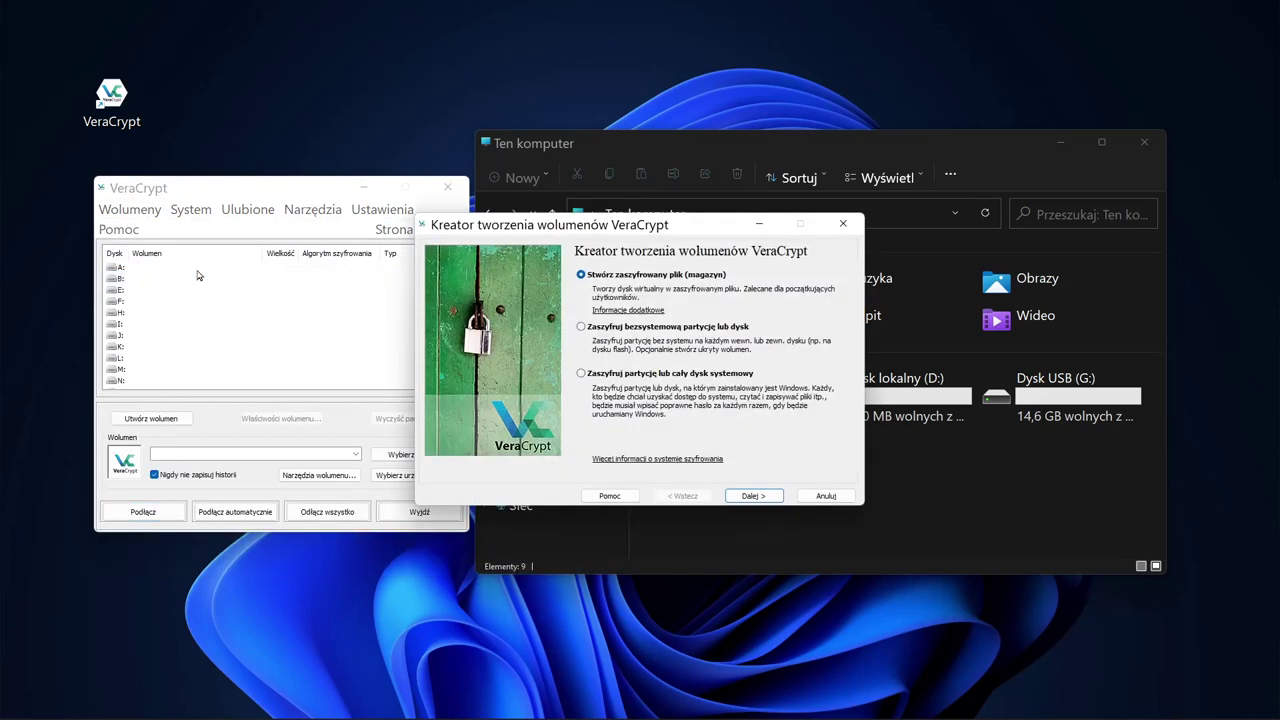
pyautogui.moveTo(626, 226); pyautogui.dragTo(621, 219)
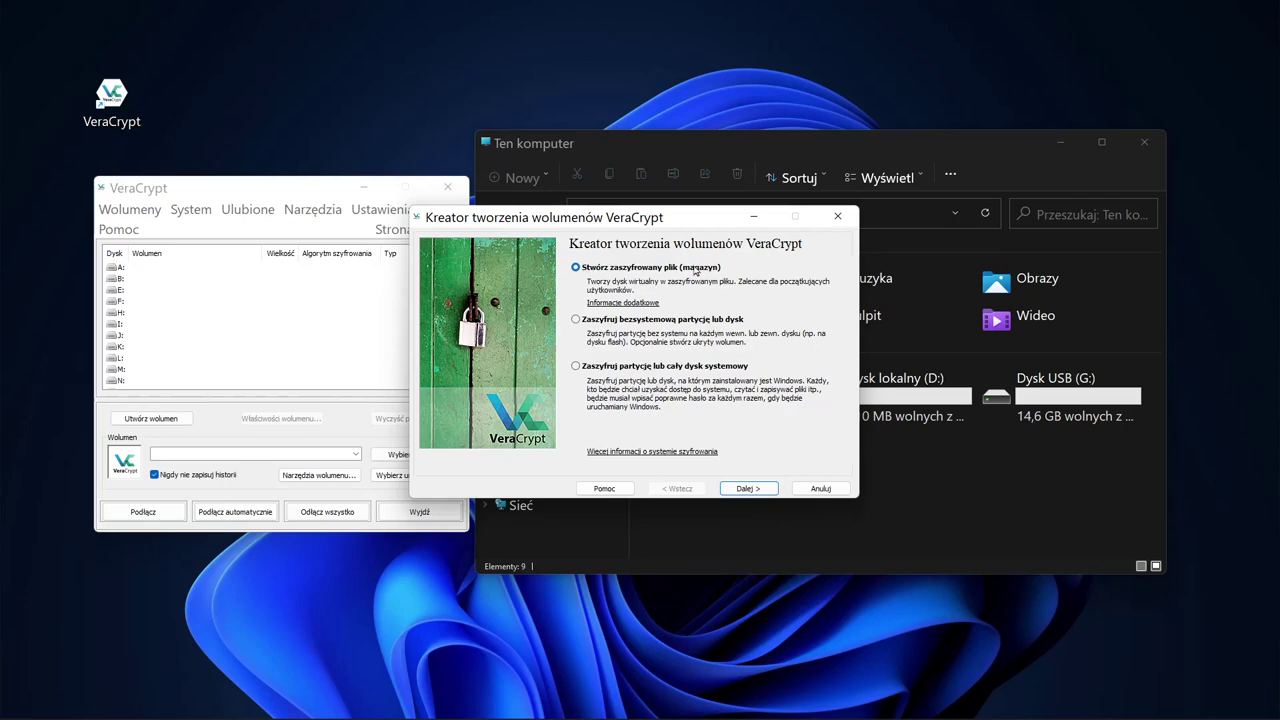
pyautogui.click(751, 487)
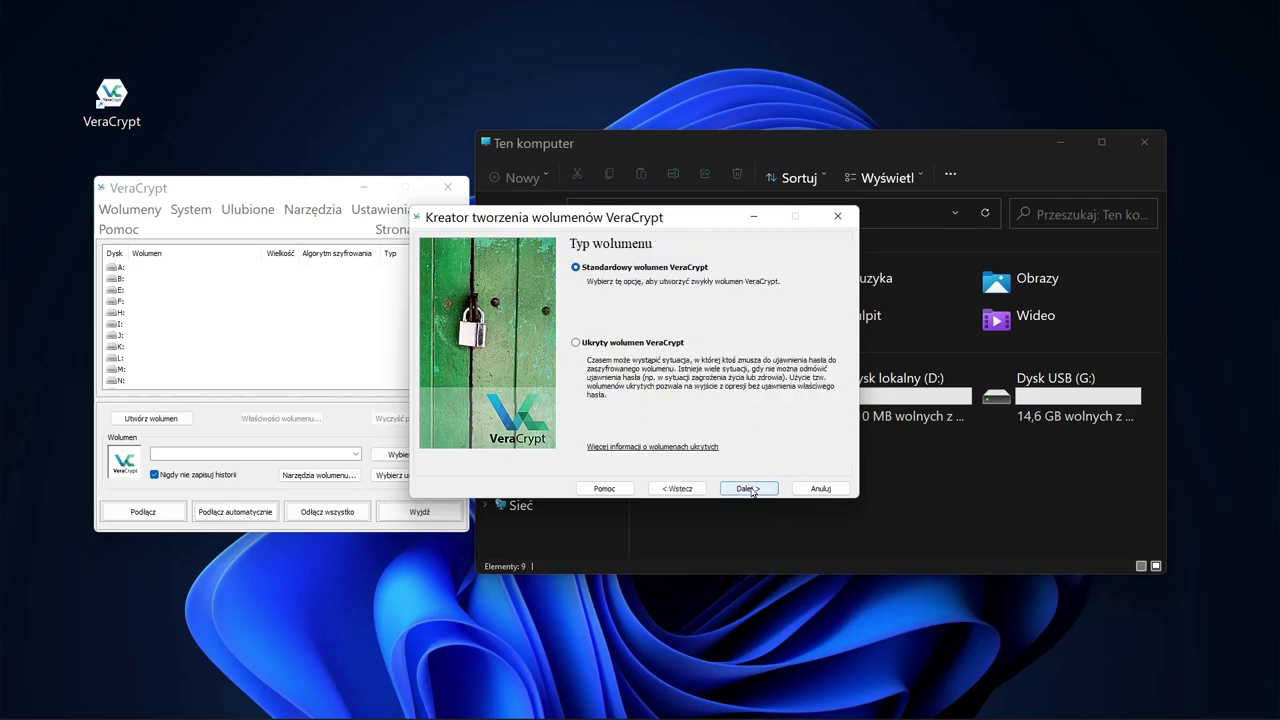
pyautogui.click(758, 488)
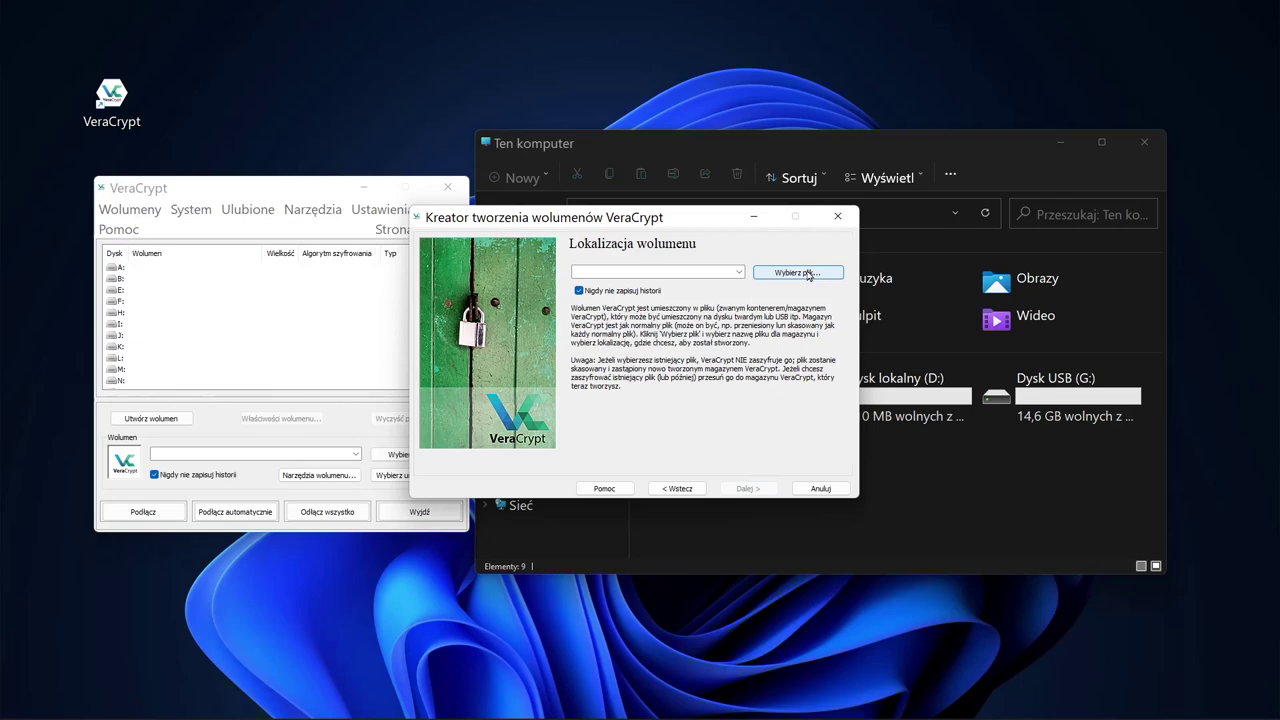
# Step: Set the container file to zaszyfrowany4000MB in the Dokumenty folder
pyautogui.click(806, 273)
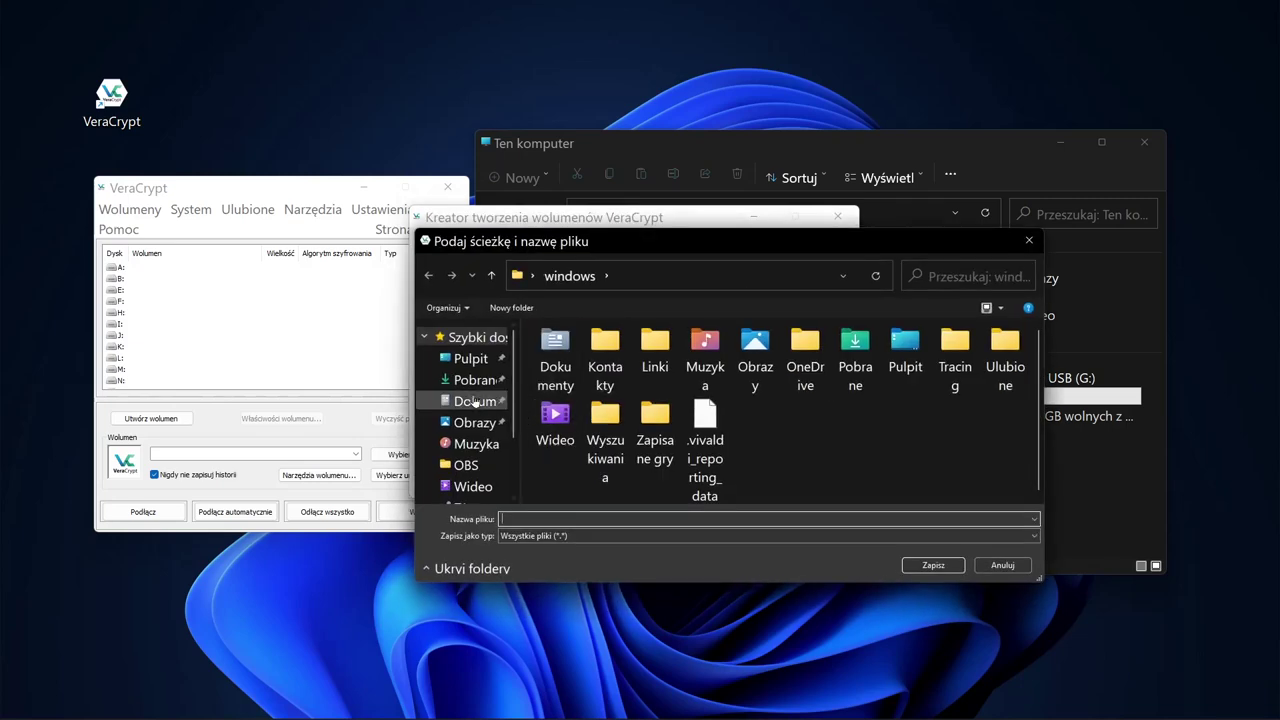
pyautogui.click(475, 401)
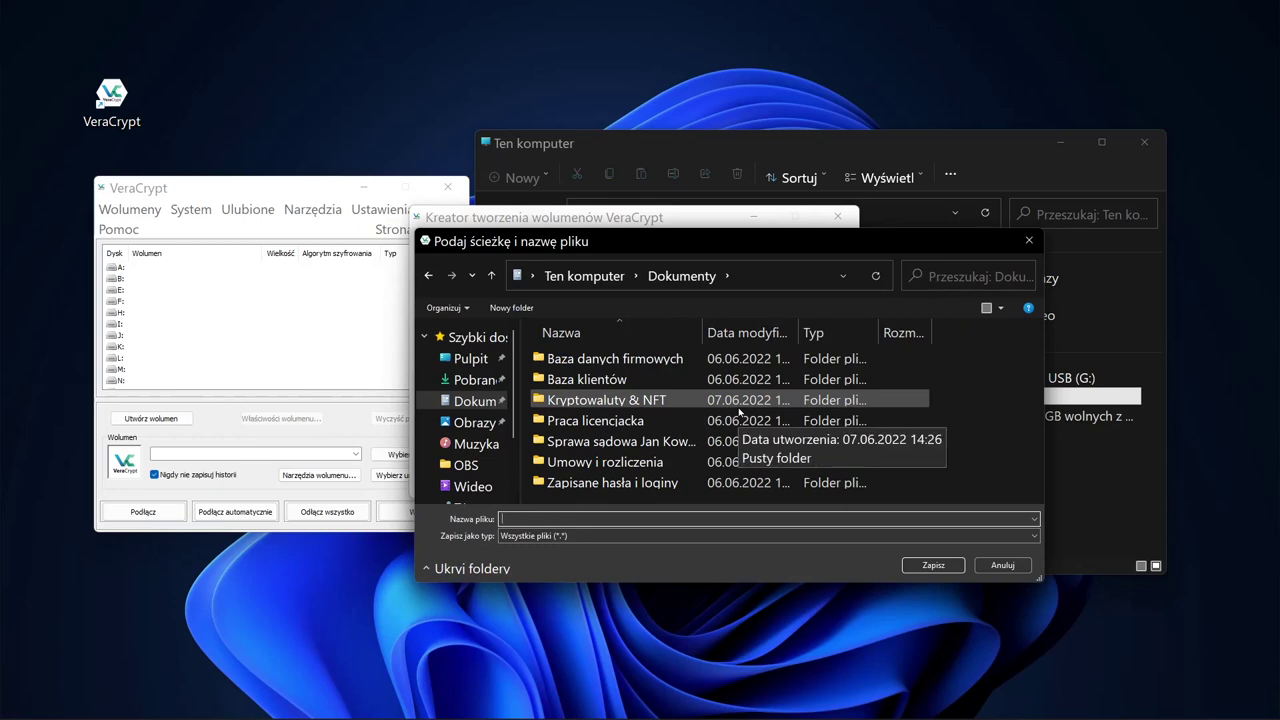
pyautogui.write('zaszyfrowany4000MB')
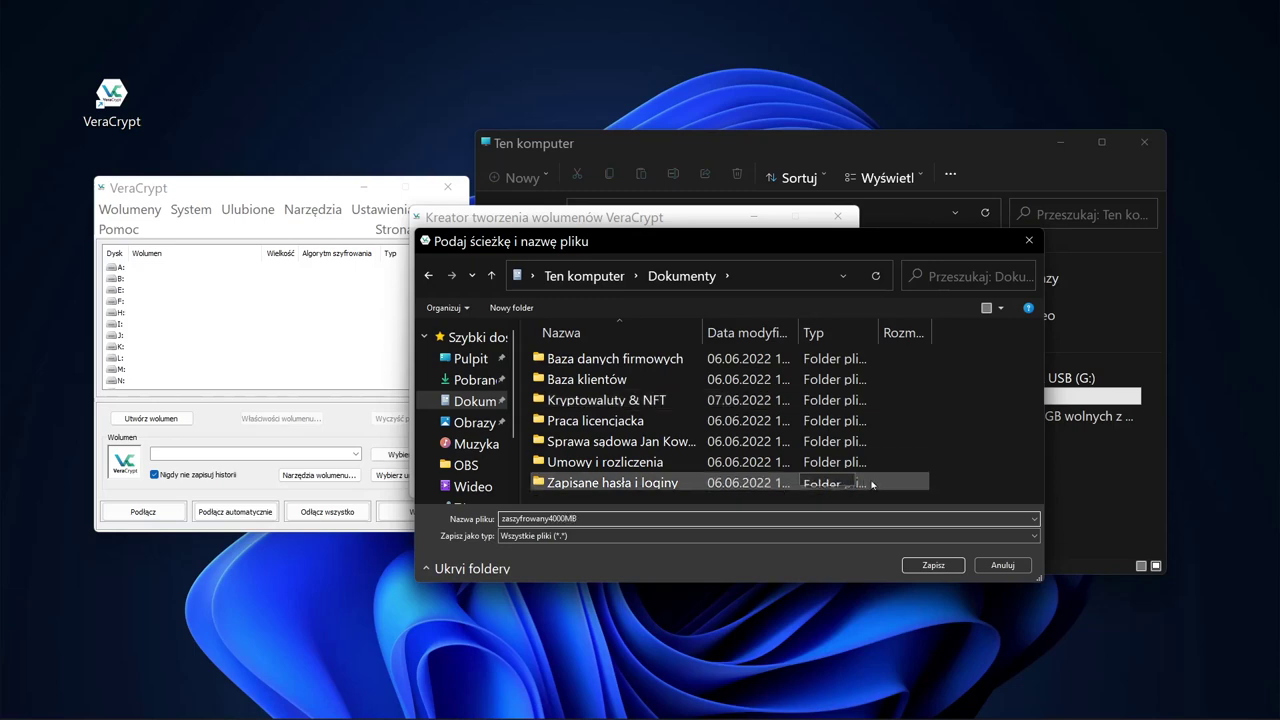
pyautogui.click(938, 568)
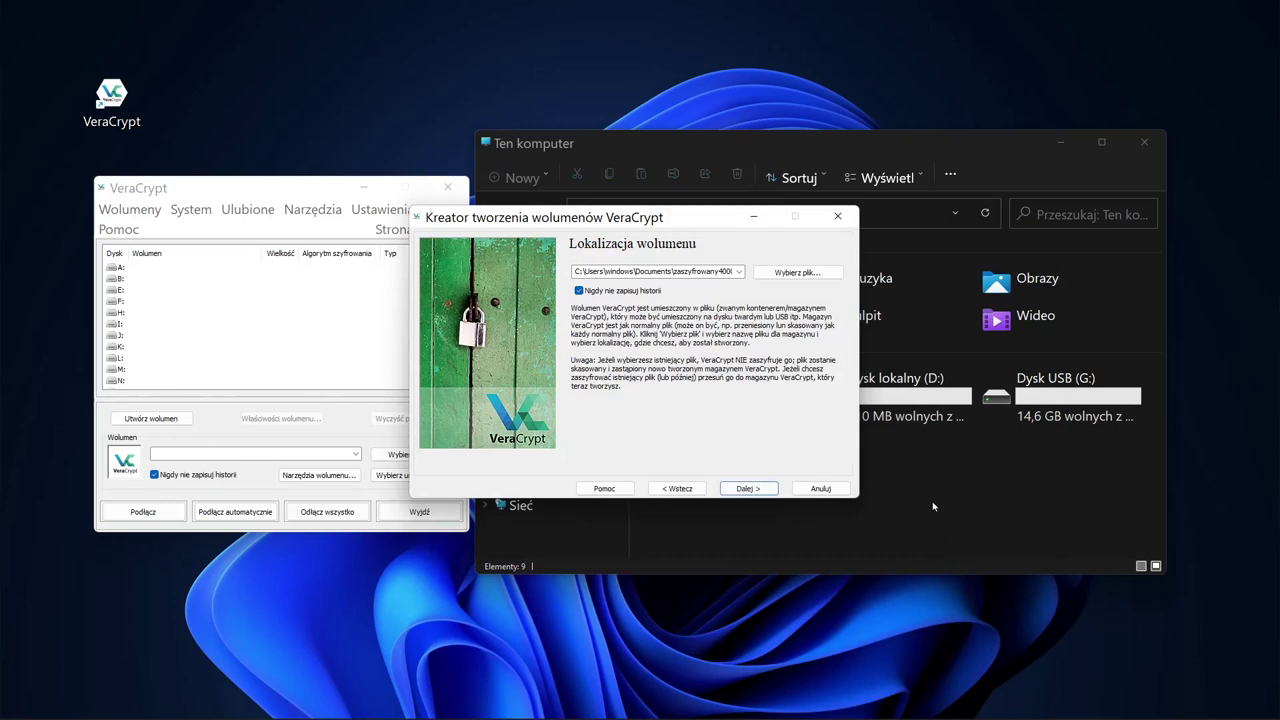
# Step: Leave the encryption algorithm at AES and the hash at SHA-512, then continue
pyautogui.click(748, 489)
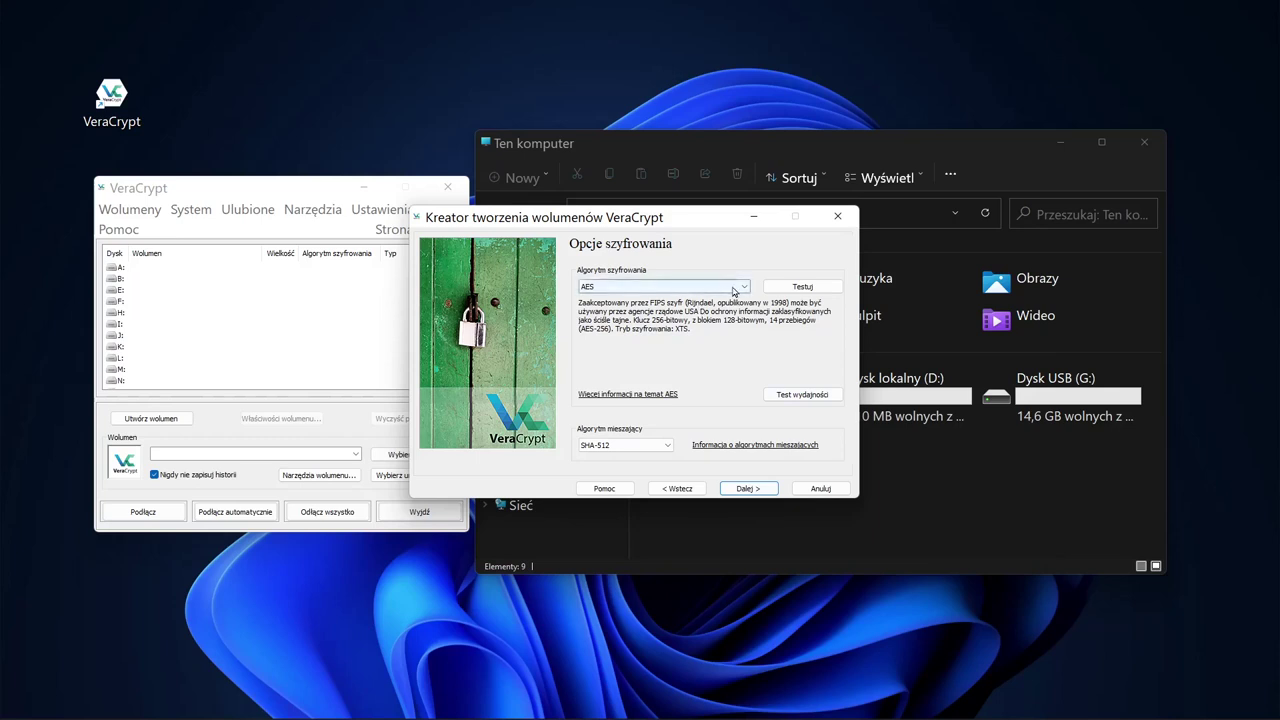
pyautogui.click(748, 288)
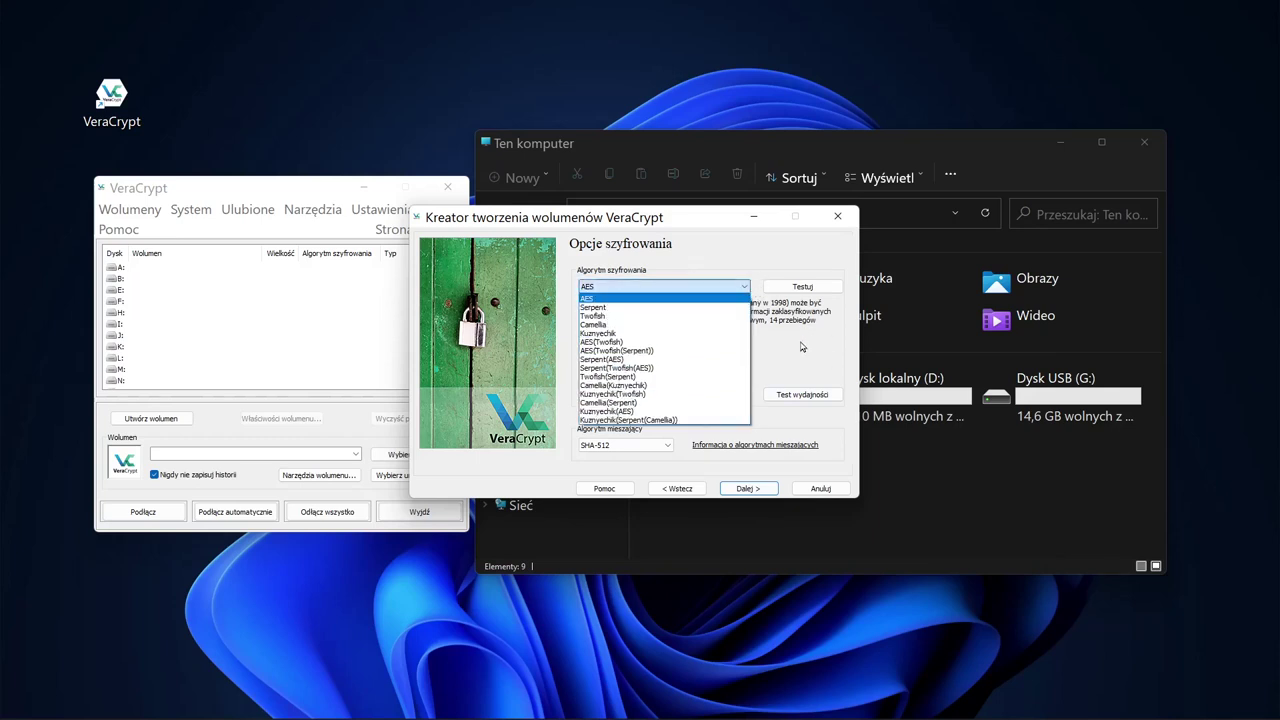
pyautogui.click(805, 345)
pyautogui.click(743, 288)
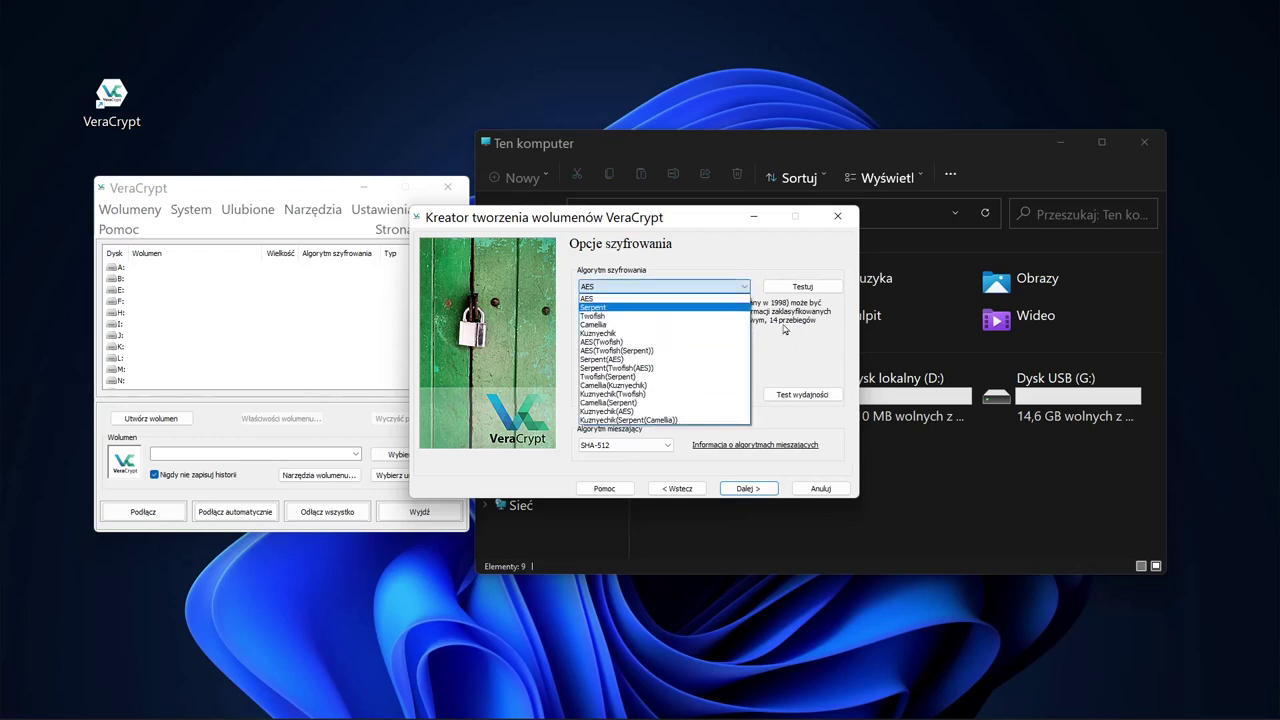
pyautogui.click(787, 350)
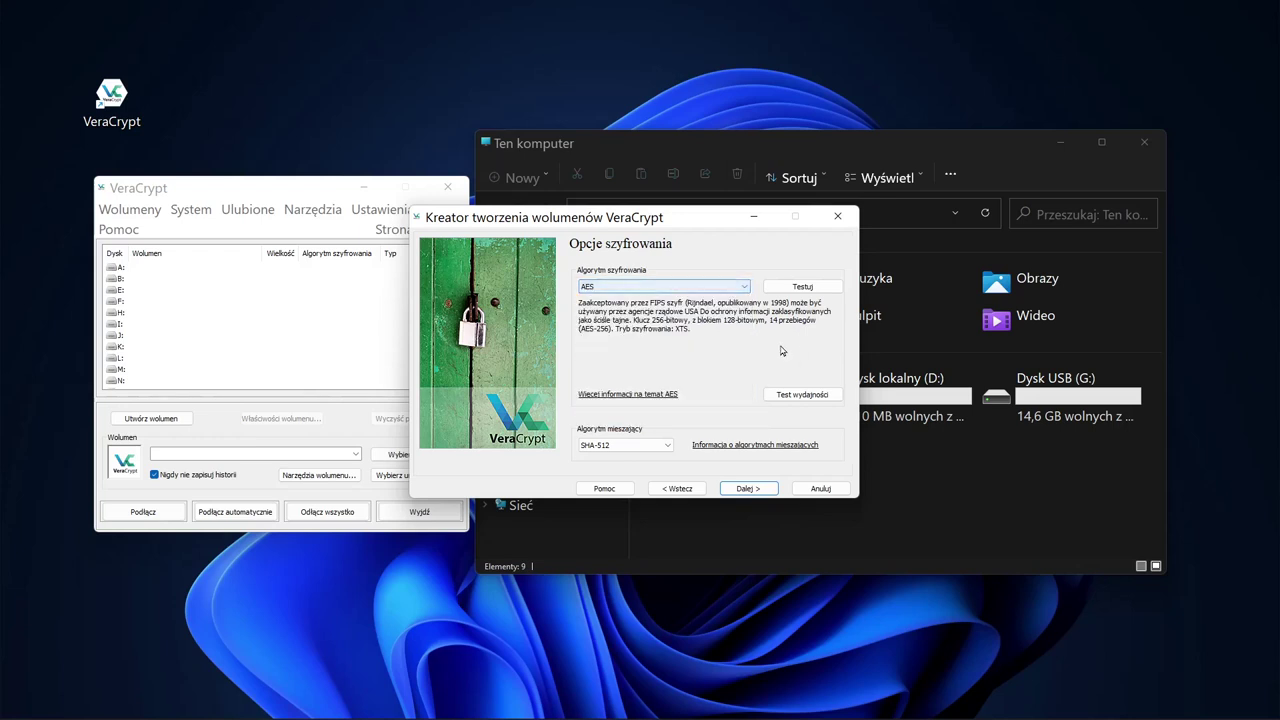
pyautogui.click(661, 446)
pyautogui.click(661, 446)
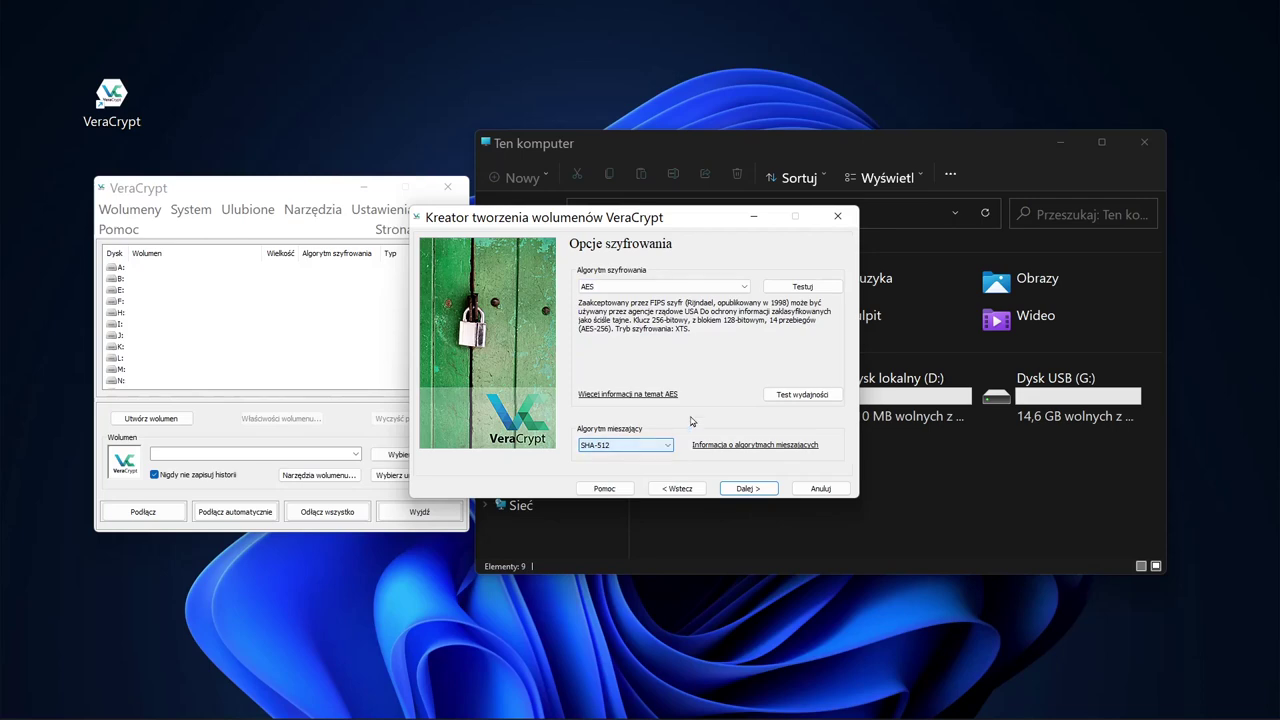
pyautogui.click(753, 489)
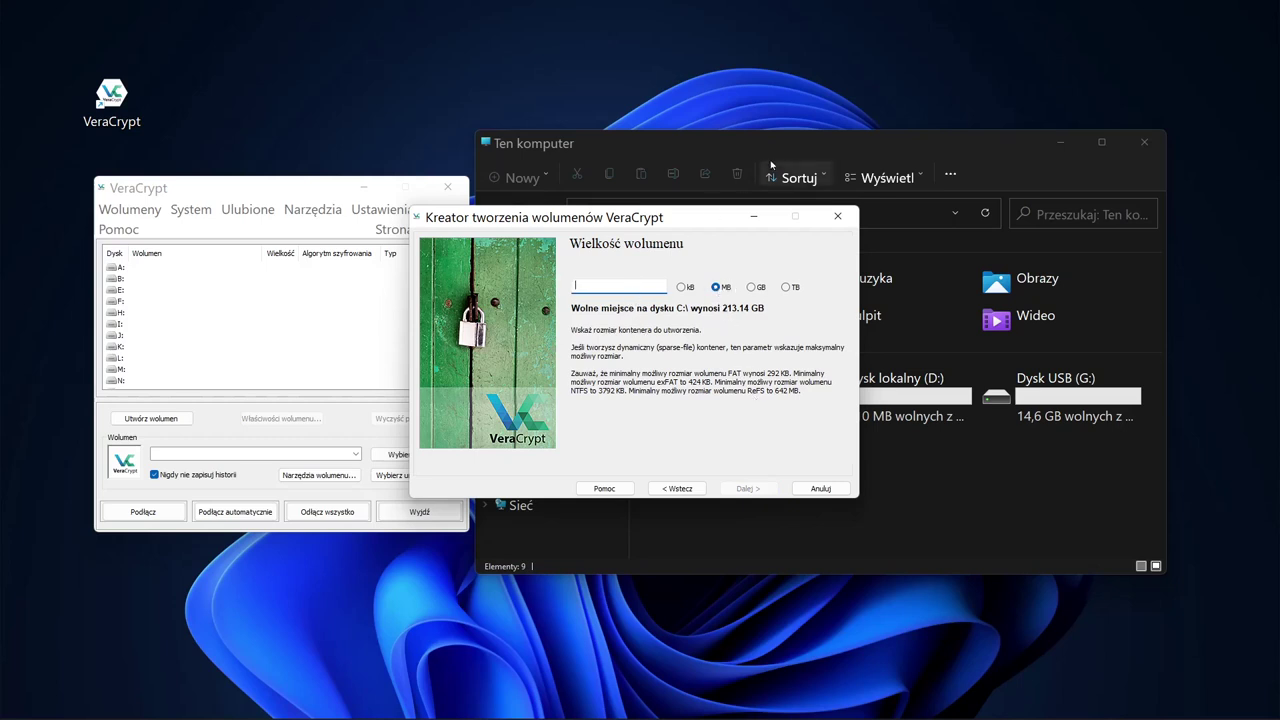
# Step: Set the container size to 4000 MB and enter and confirm the volume password
pyautogui.write('4000')
pyautogui.click(750, 488)
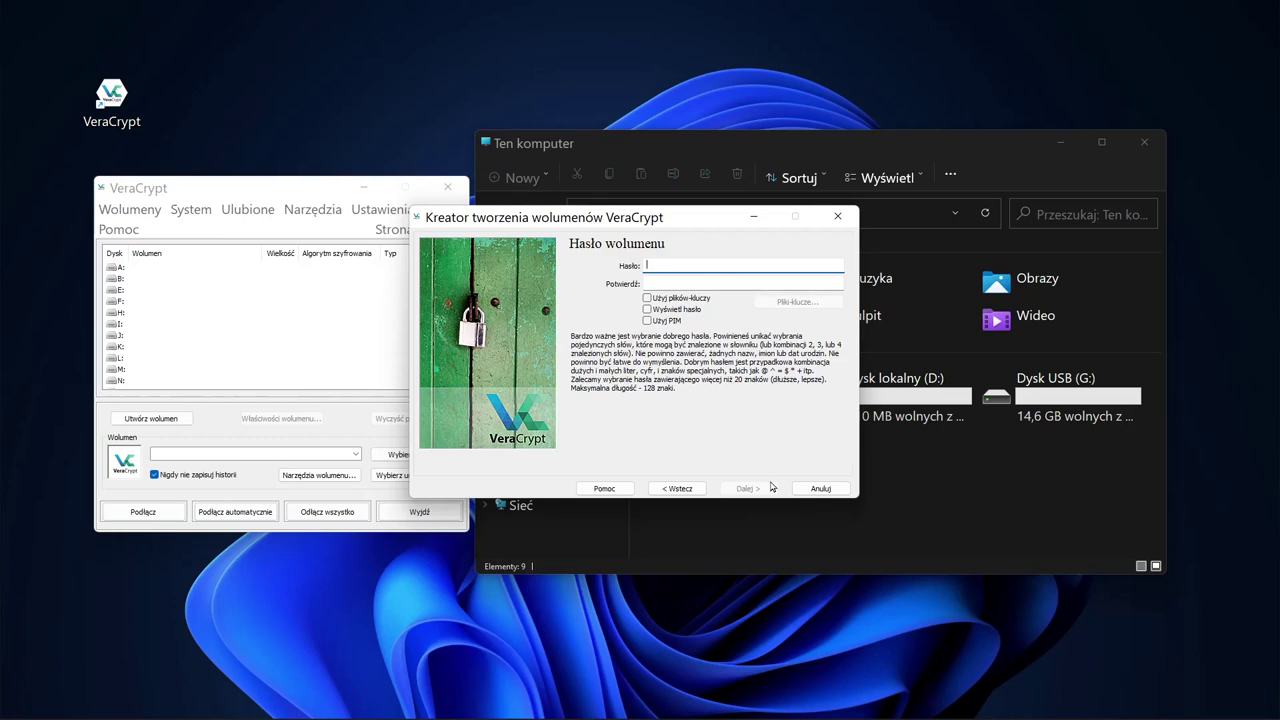
pyautogui.write('••••••••••••••••••••')
pyautogui.press('Tab')
pyautogui.write('••••••••••••••••••••')
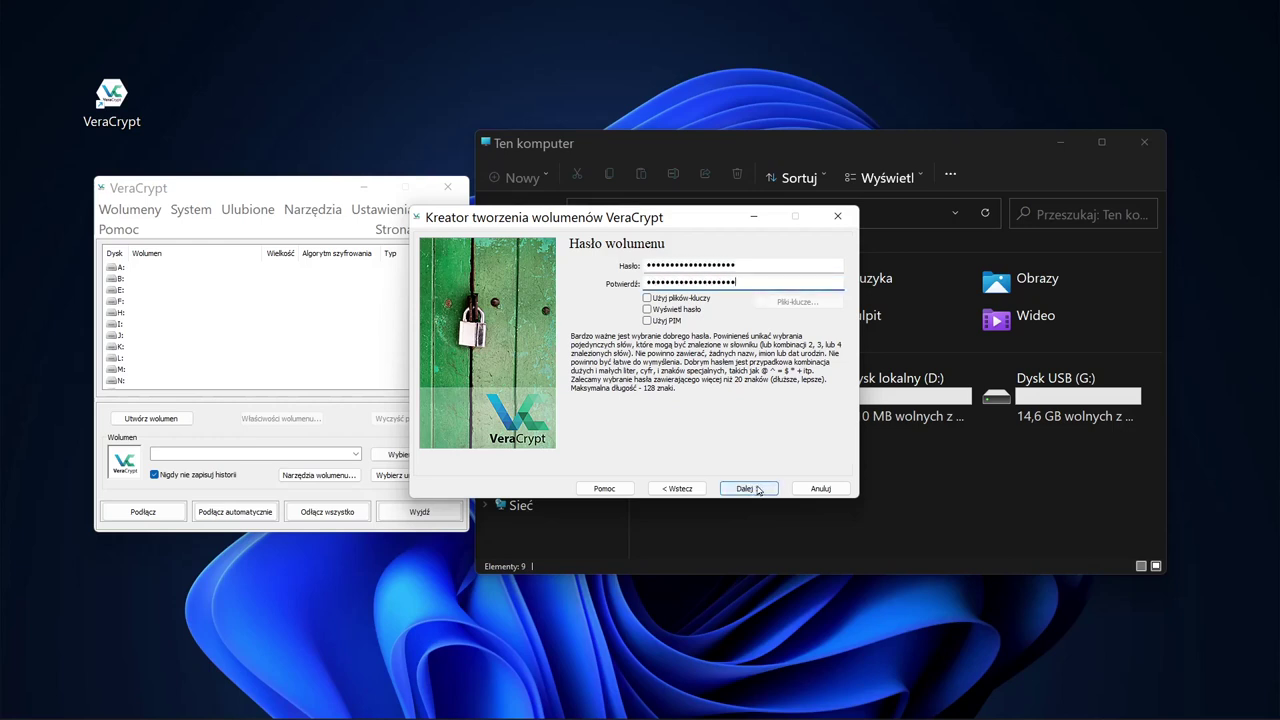
pyautogui.click(752, 488)
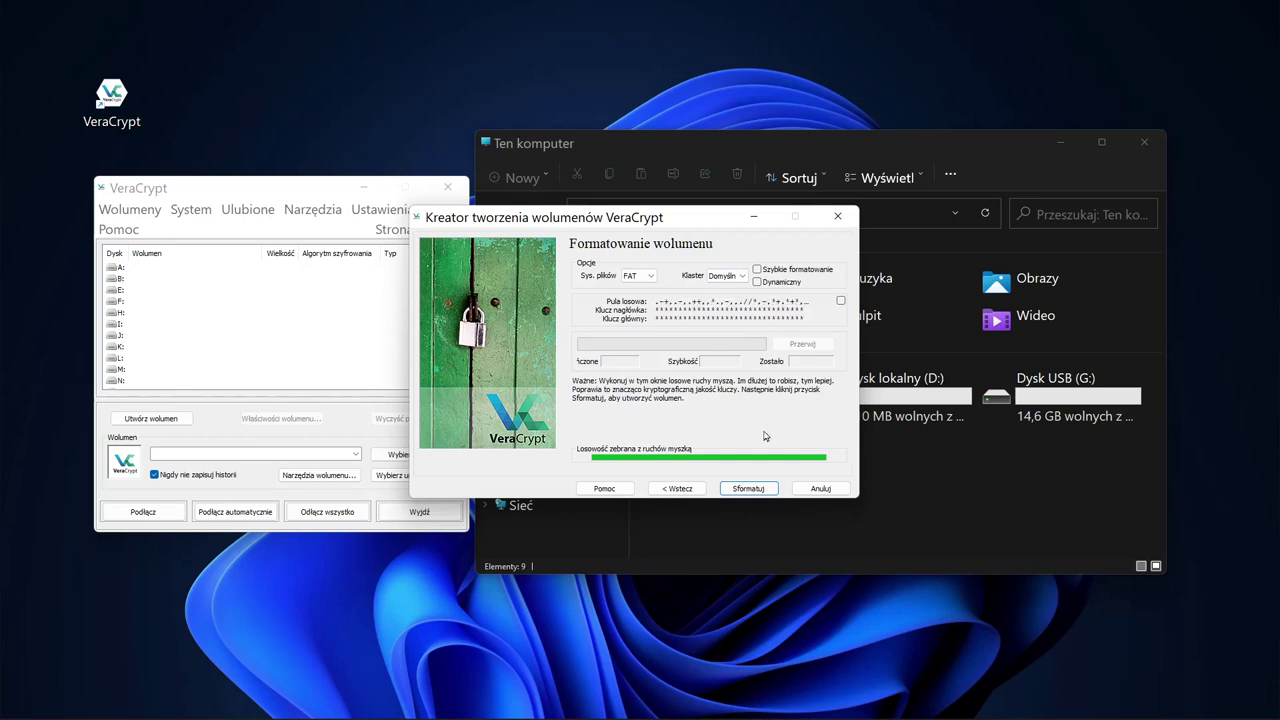
# Step: Format the zaszyfrowany4000MB container, acknowledge the success message, and exit the wizard
pyautogui.click(747, 489)
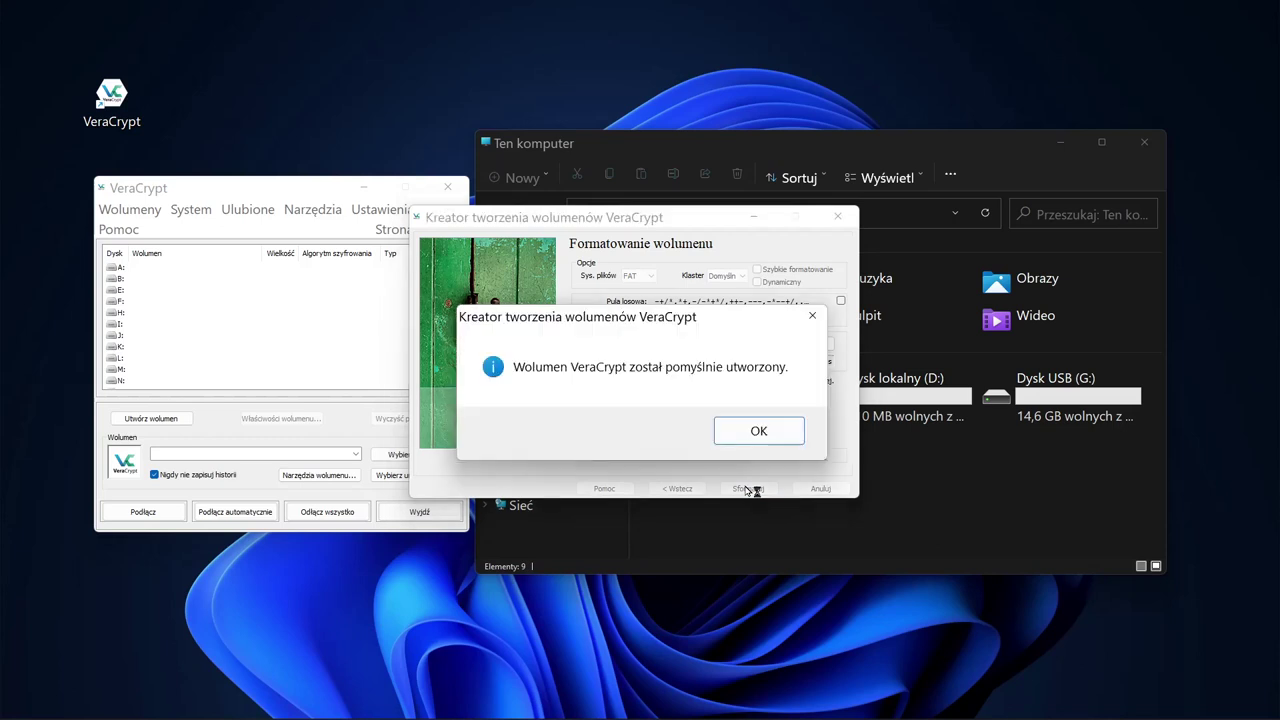
pyautogui.click(763, 431)
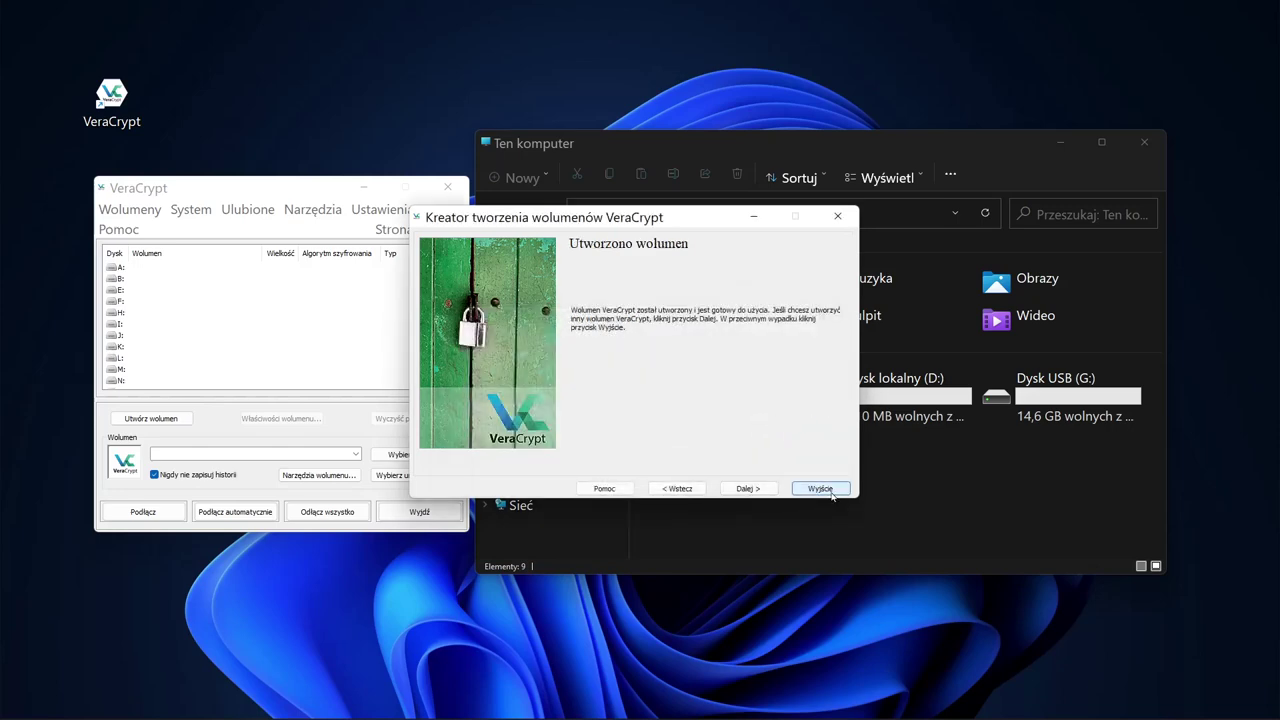
pyautogui.click(820, 488)
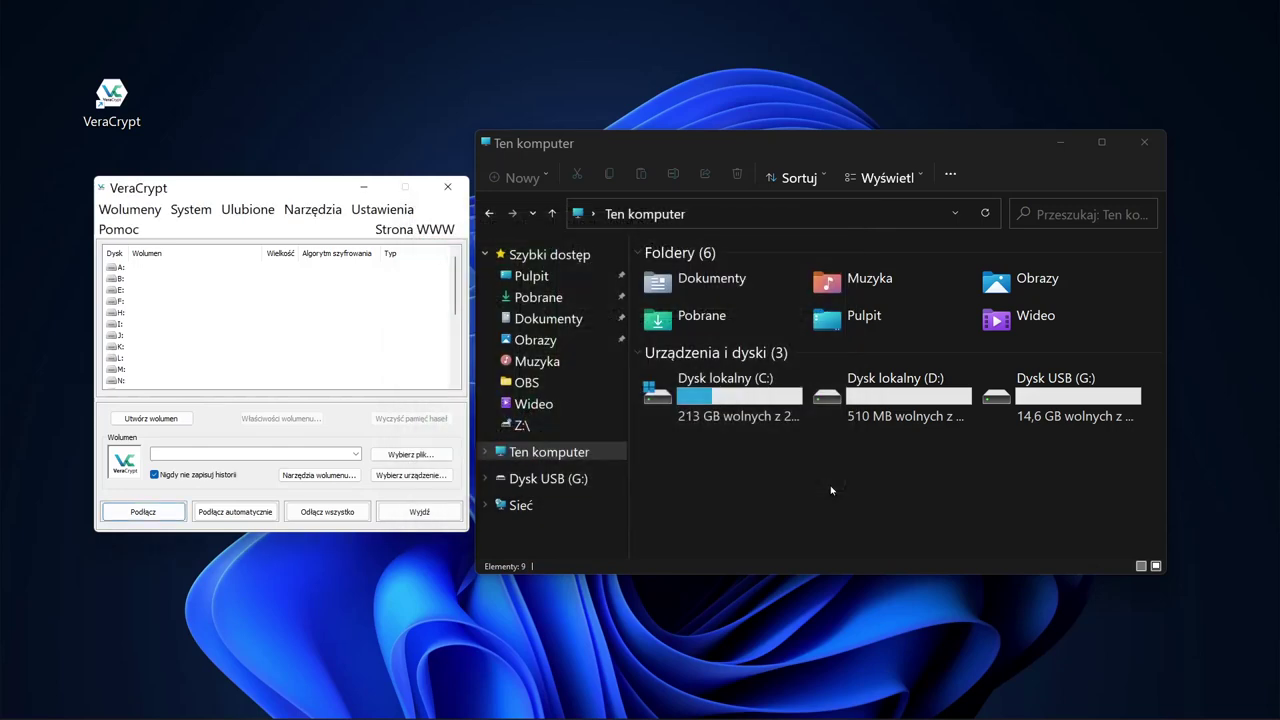
# Step: Confirm the 3,90 GB zaszyfrowany4000MB file is in Dokumenty
pyautogui.click(549, 320)
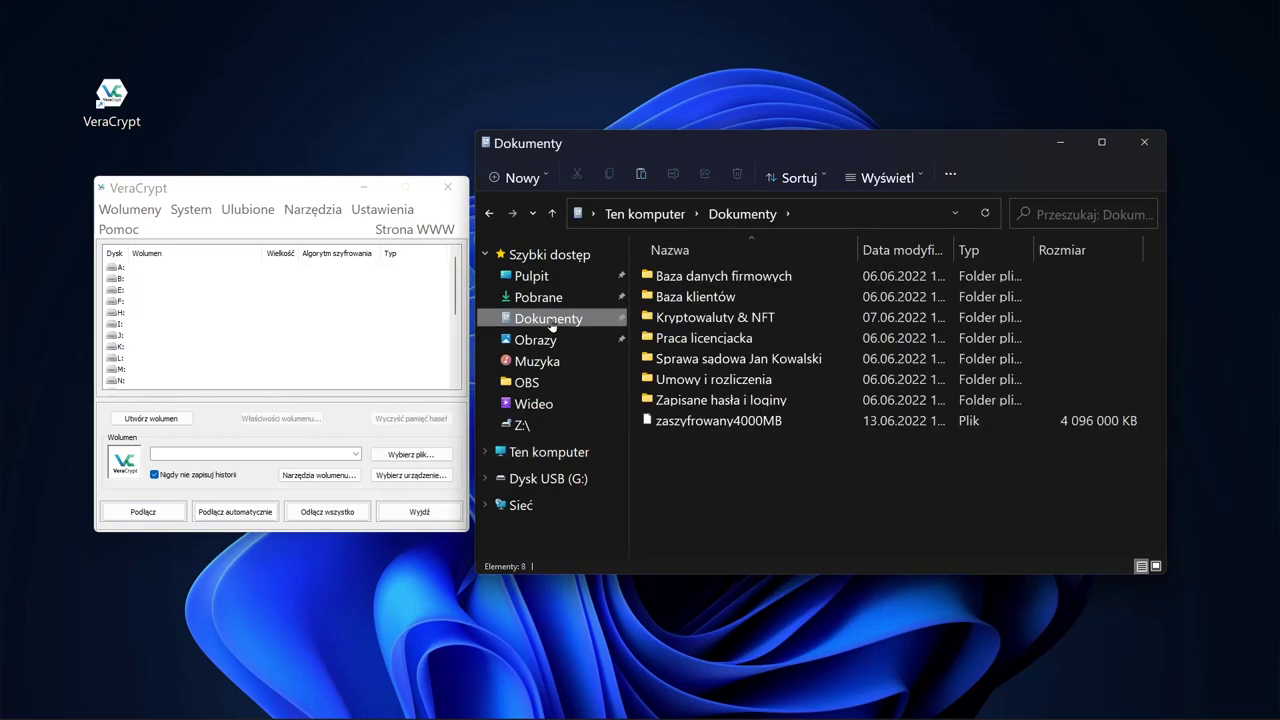
pyautogui.click(671, 428)
pyautogui.moveTo(668, 428)
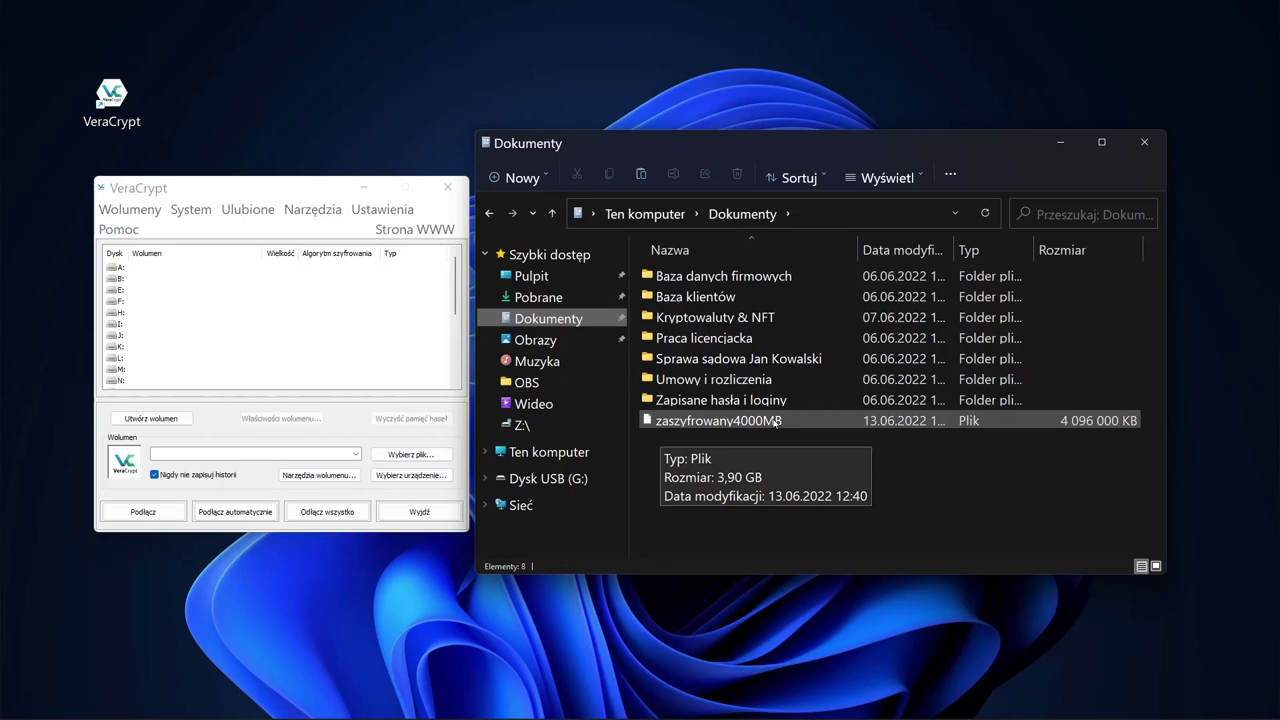
pyautogui.click(775, 423)
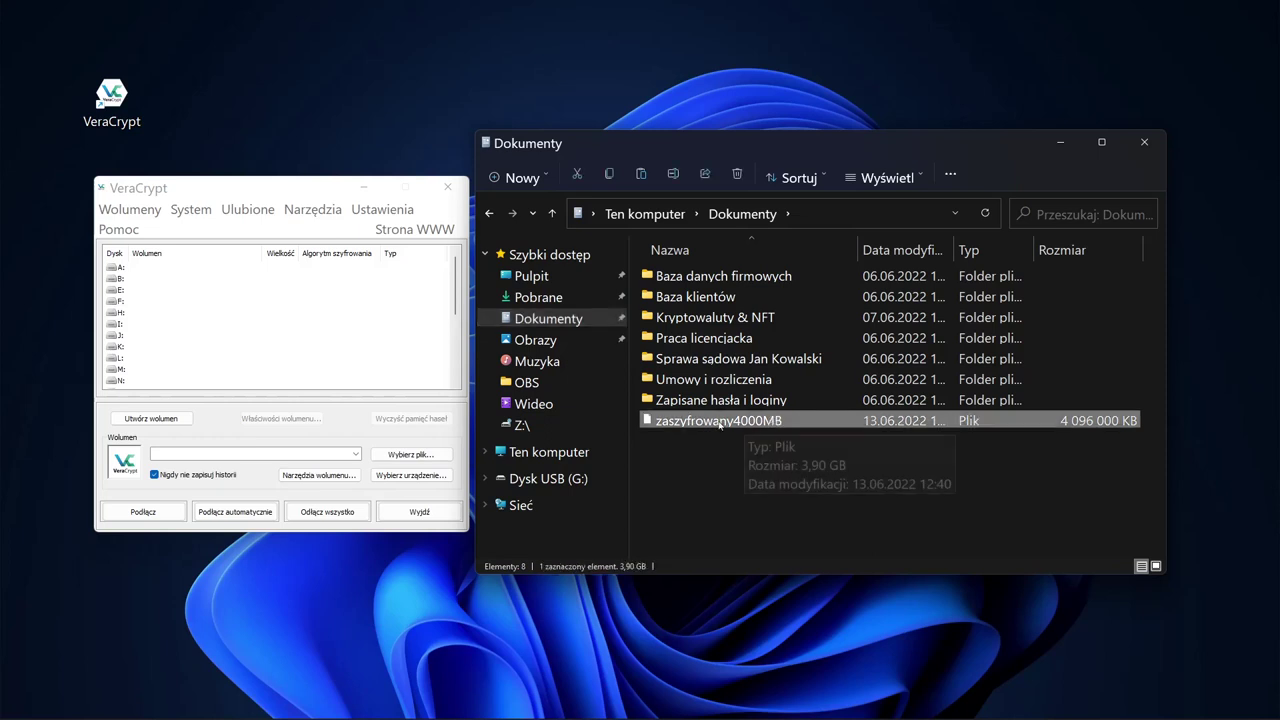
# Step: Return to Ten komputer and bring the VeraCrypt window forward
pyautogui.click(535, 452)
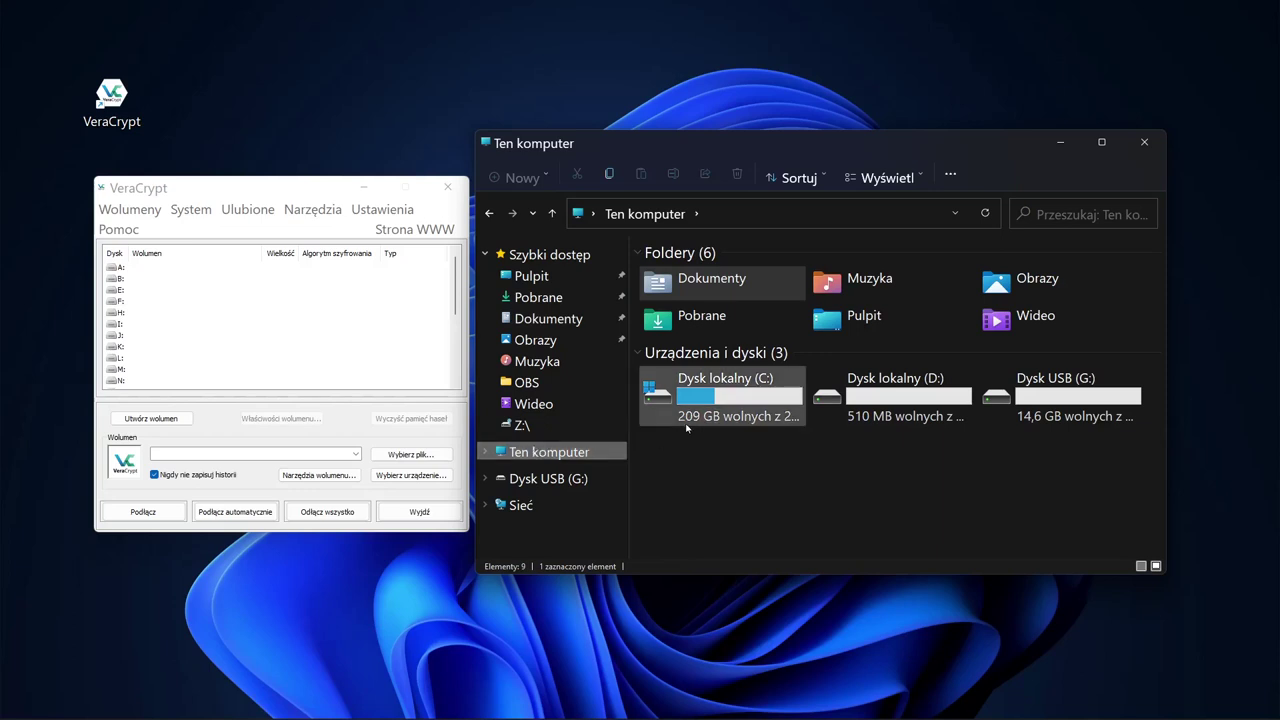
pyautogui.moveTo(745, 397)
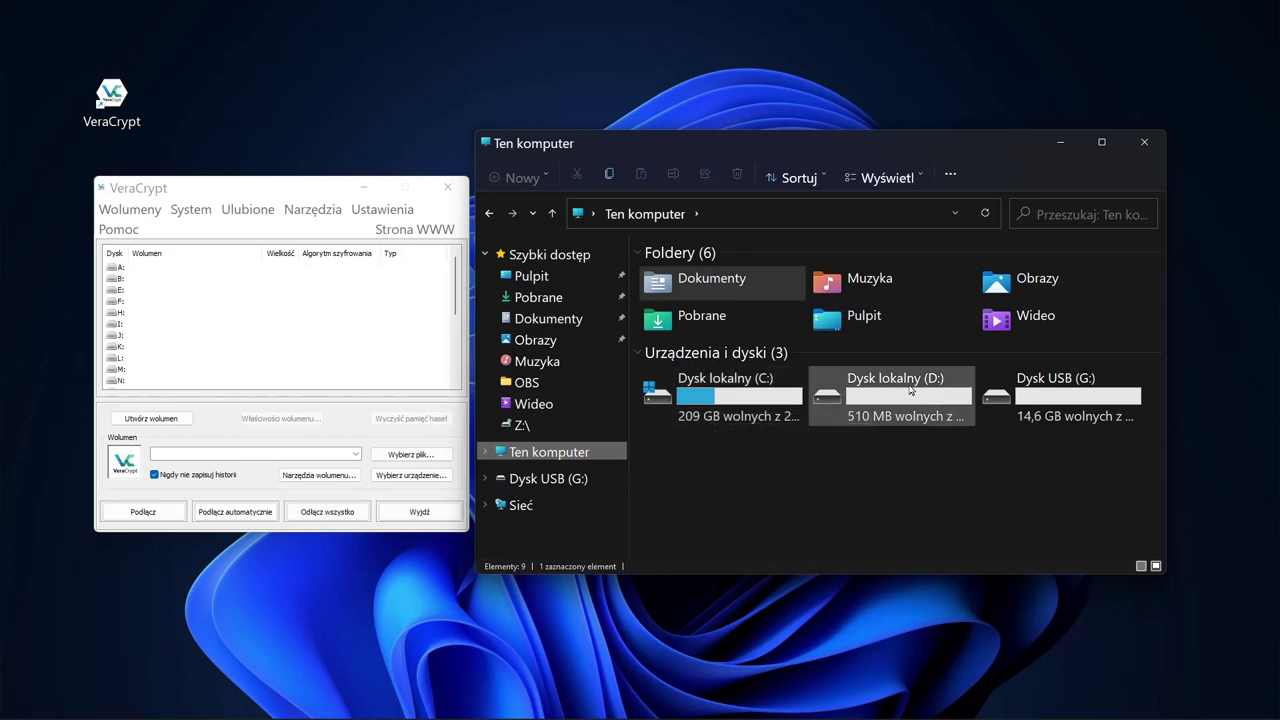
pyautogui.moveTo(1079, 389)
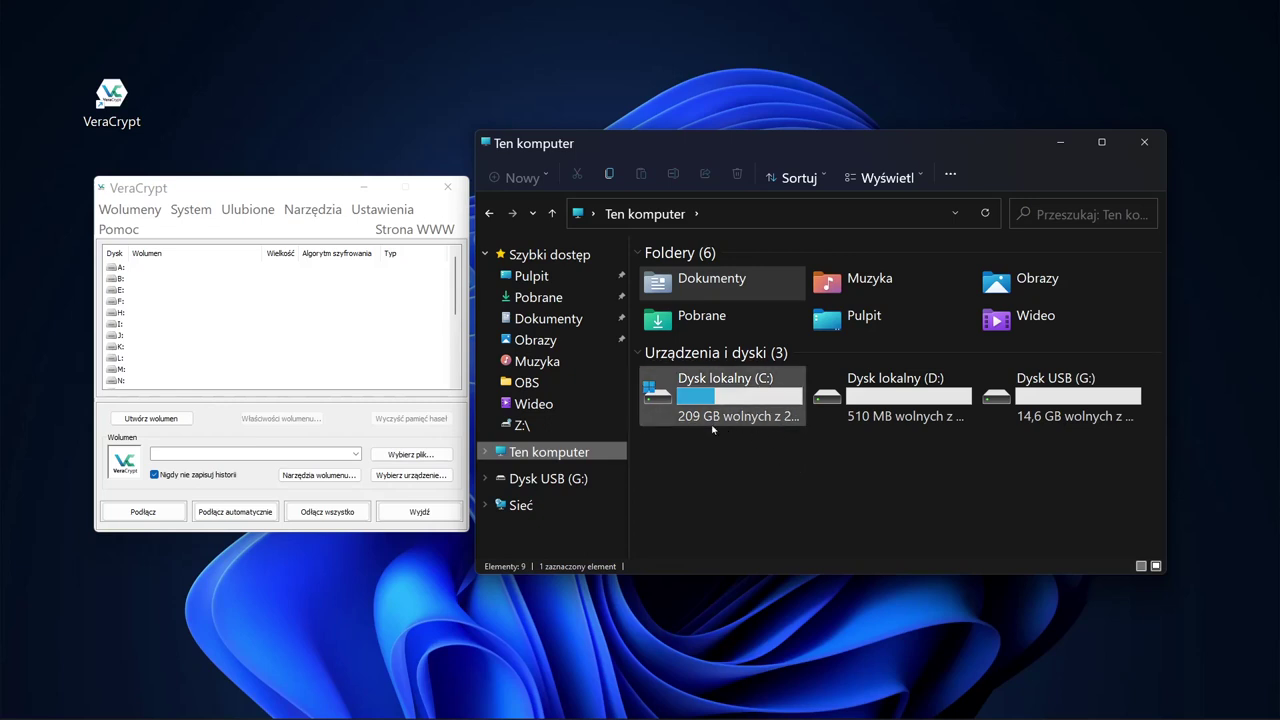
pyautogui.moveTo(290, 186); pyautogui.dragTo(287, 188)
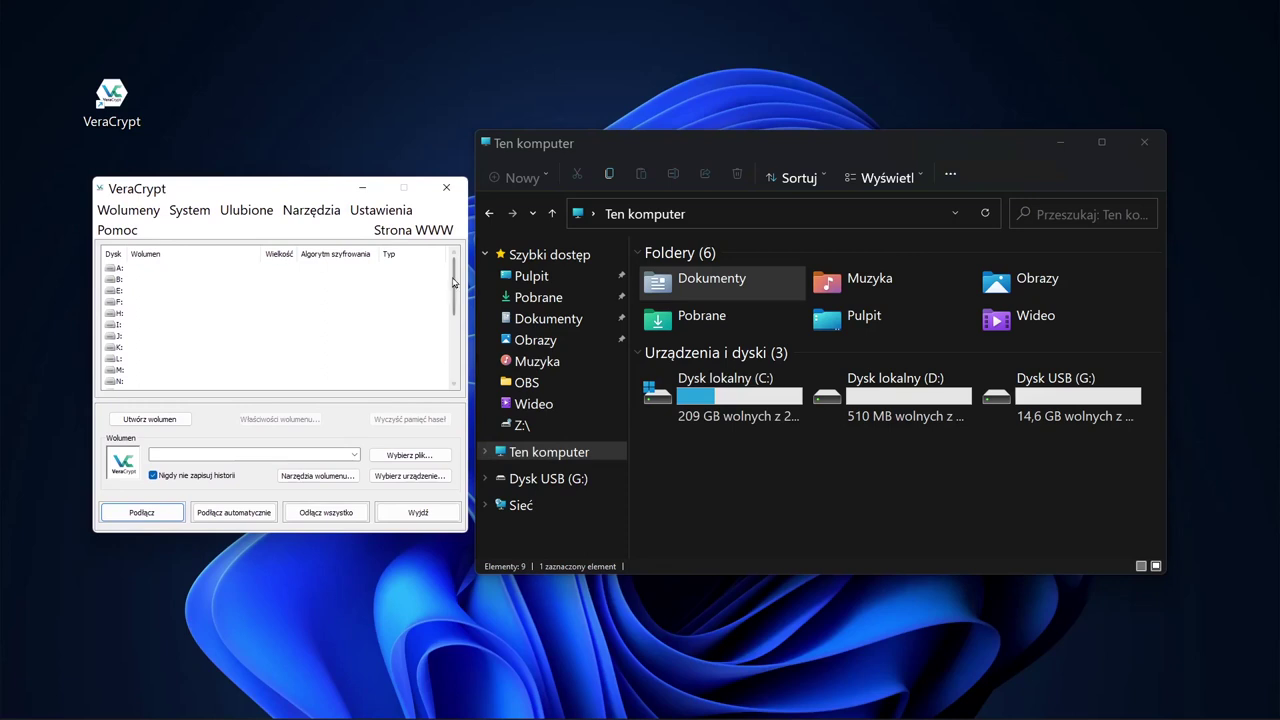
pyautogui.moveTo(454, 285); pyautogui.dragTo(460, 376)
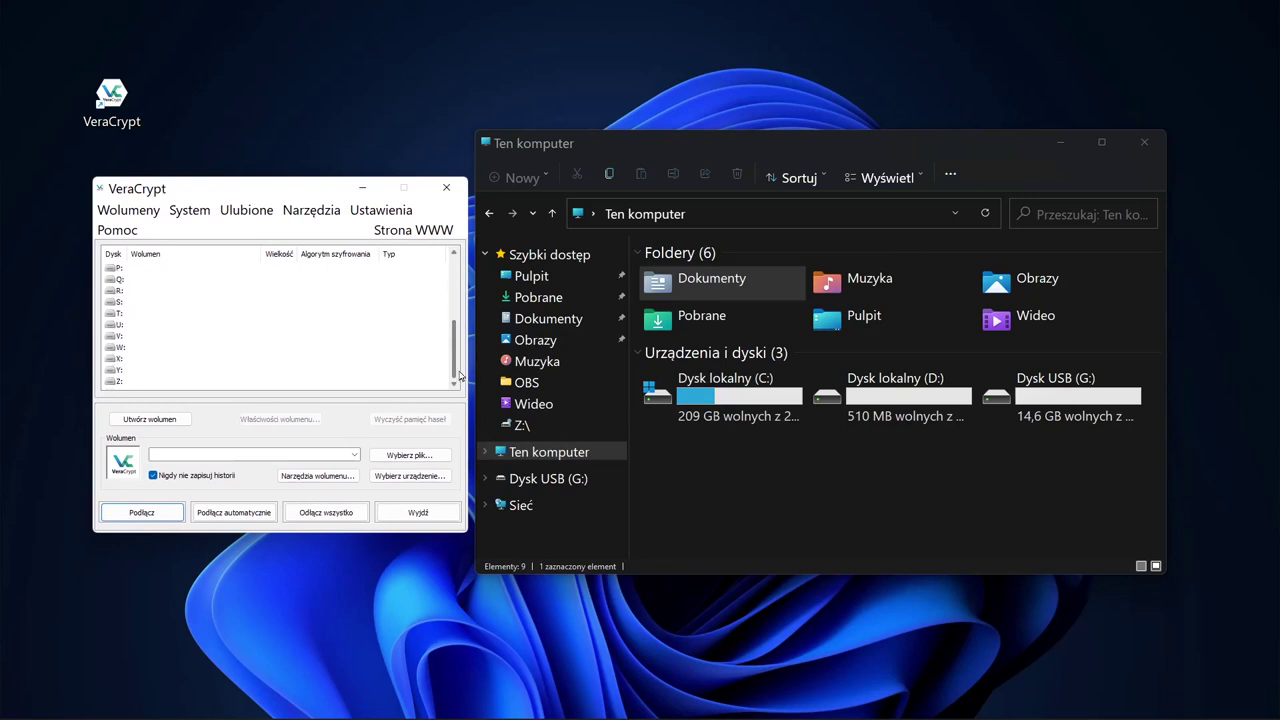
# Step: Mount Dokumenty\zaszyfrowany4000MB as drive Z:, entering the volume password
pyautogui.click(118, 382)
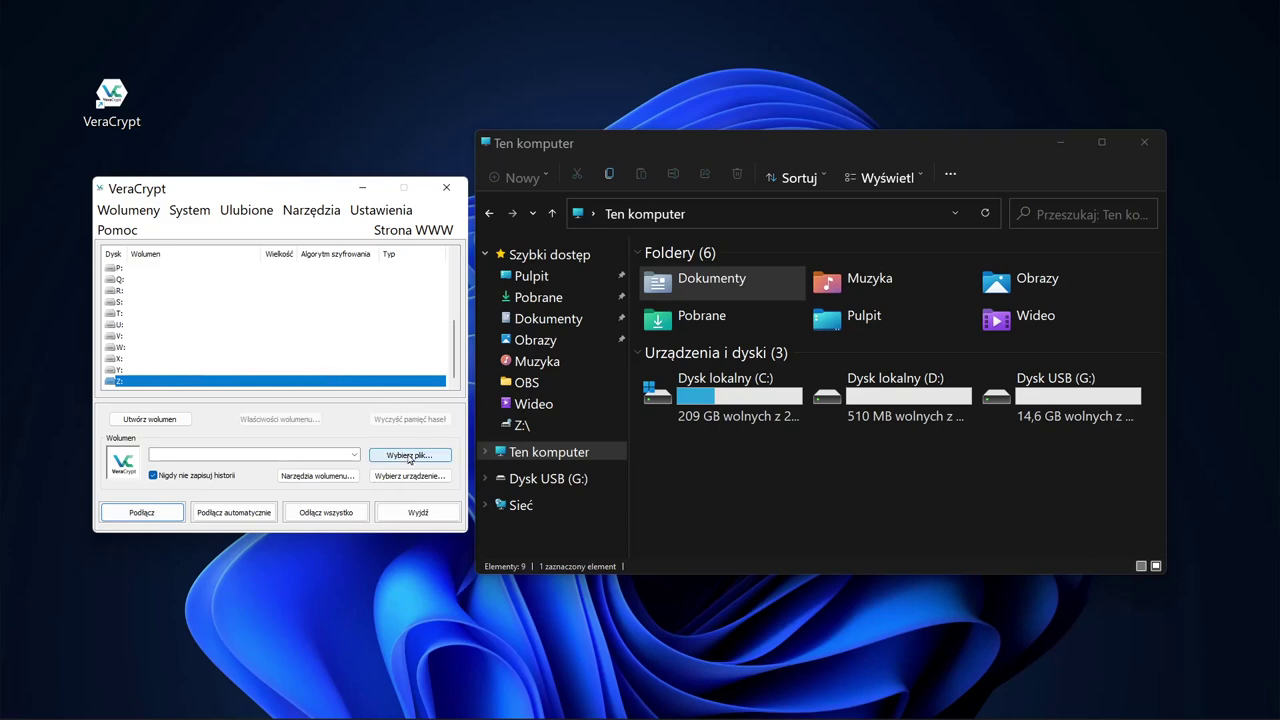
pyautogui.click(409, 457)
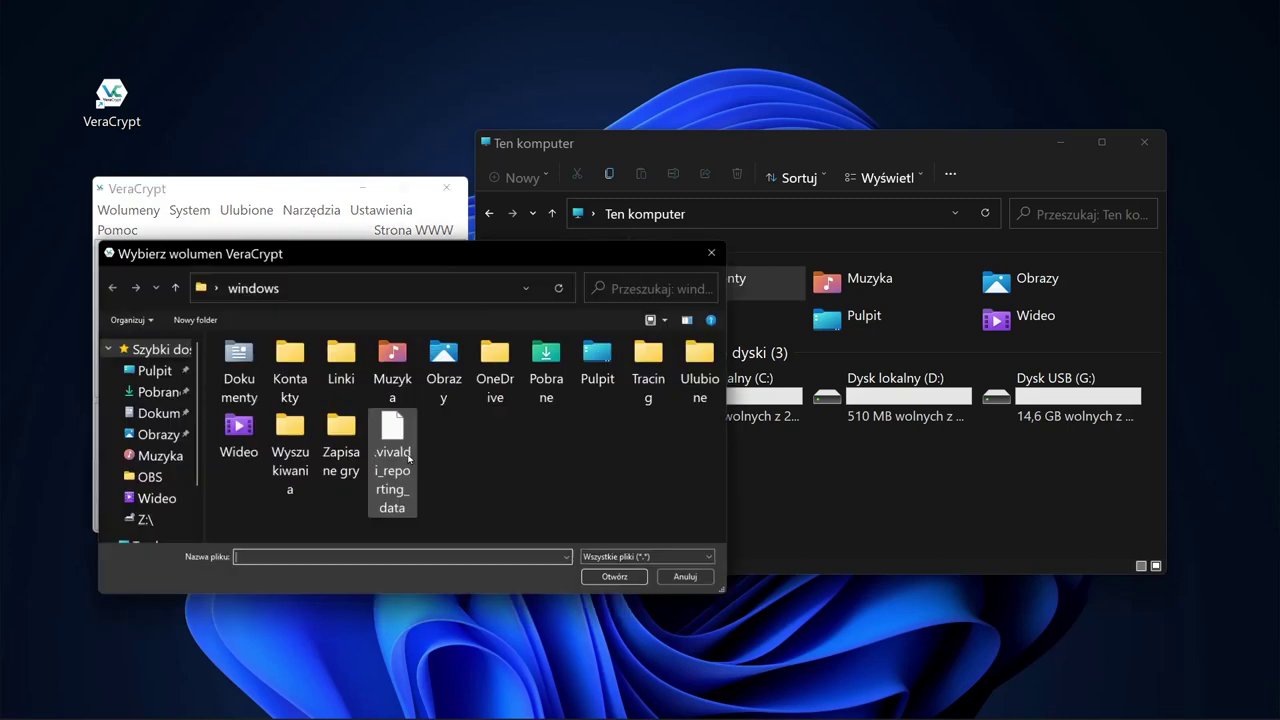
pyautogui.click(182, 416)
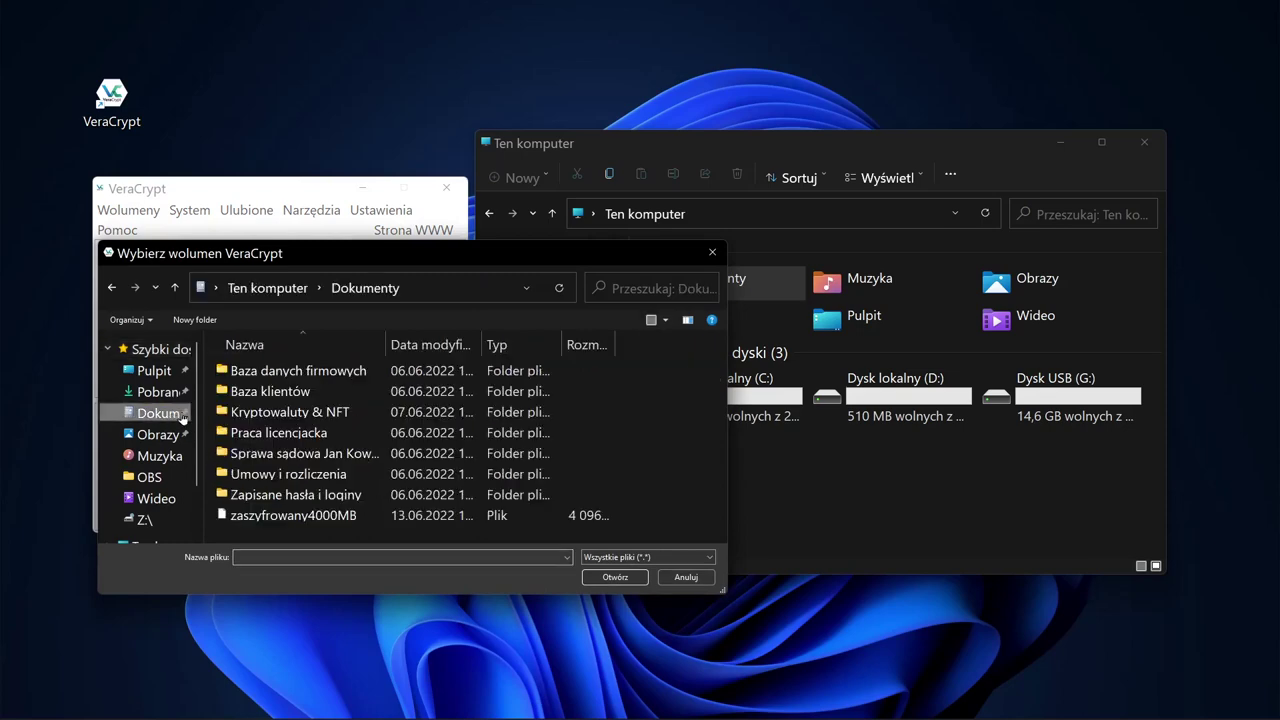
pyautogui.click(326, 516)
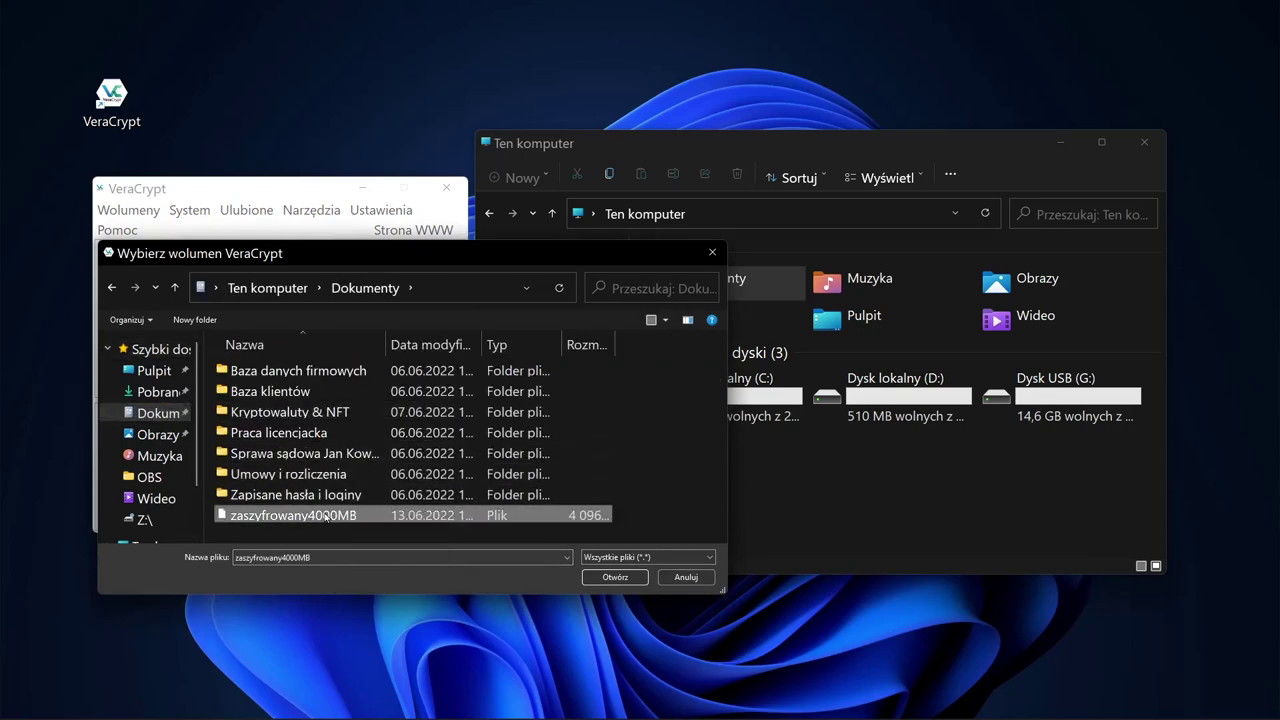
pyautogui.click(614, 577)
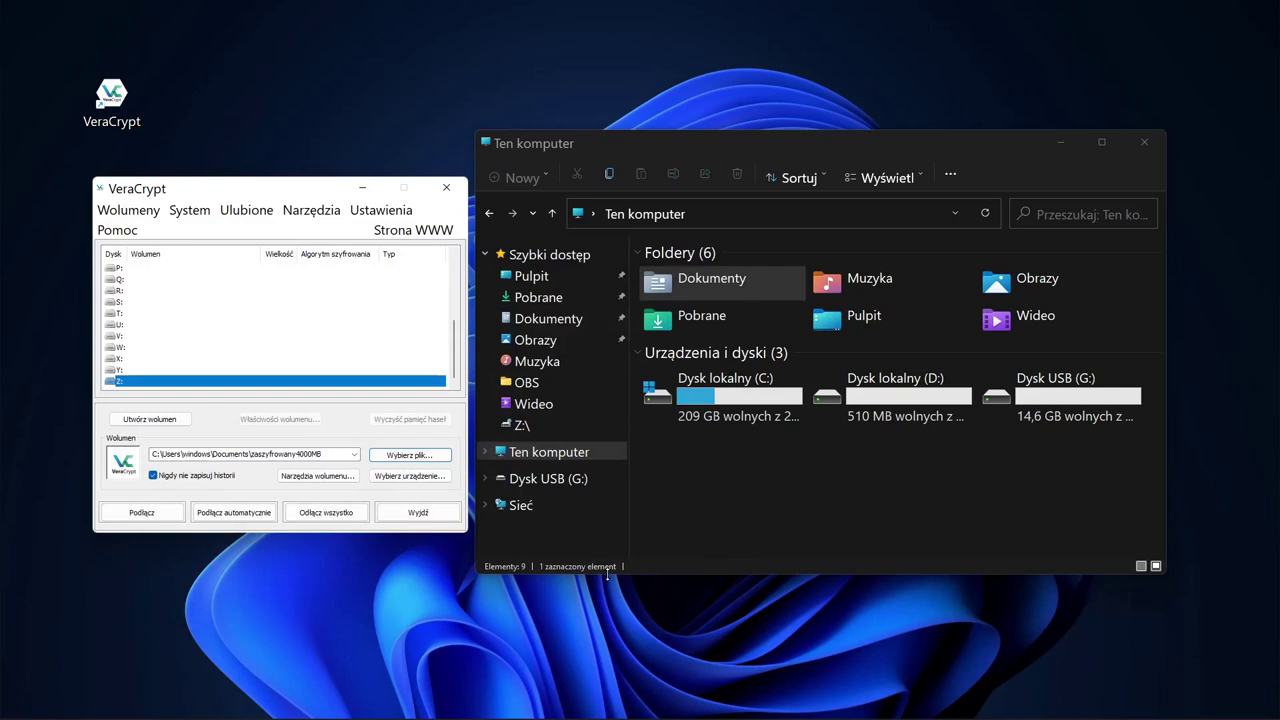
pyautogui.click(140, 513)
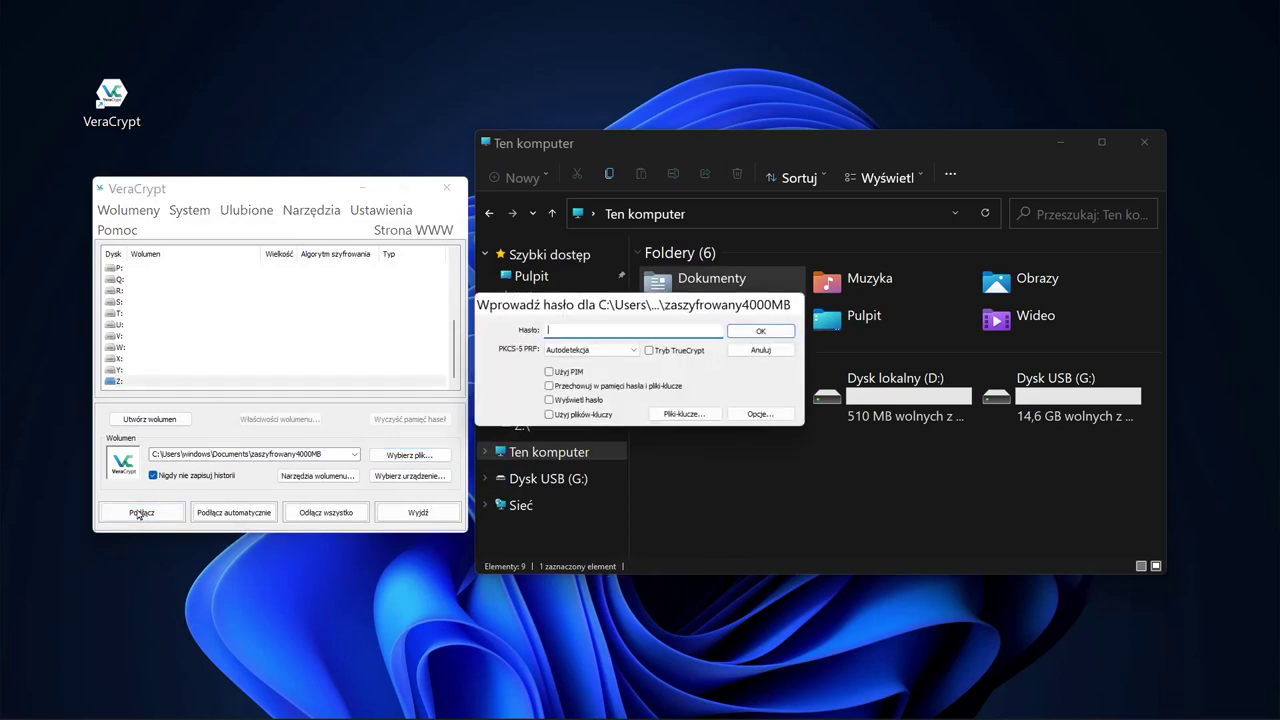
pyautogui.write('********************')
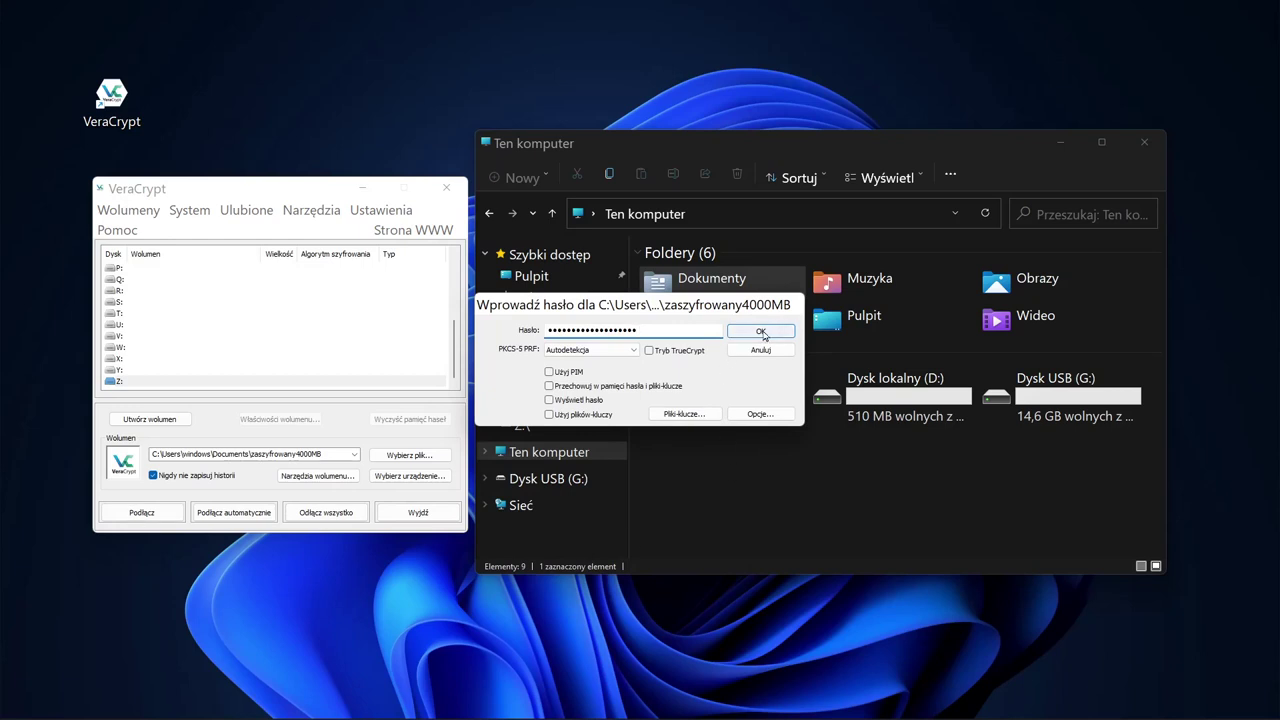
pyautogui.click(761, 332)
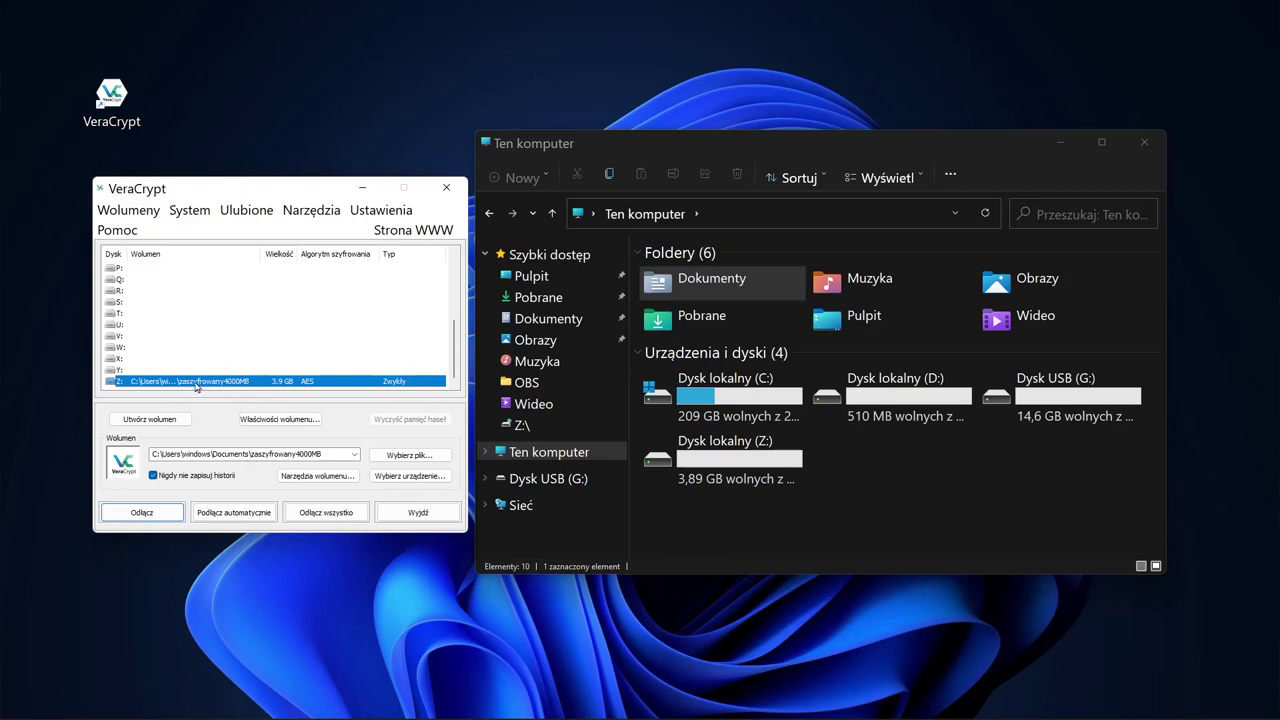
# Step: Open drive C: and copy the totalcmd folder
pyautogui.click(840, 493)
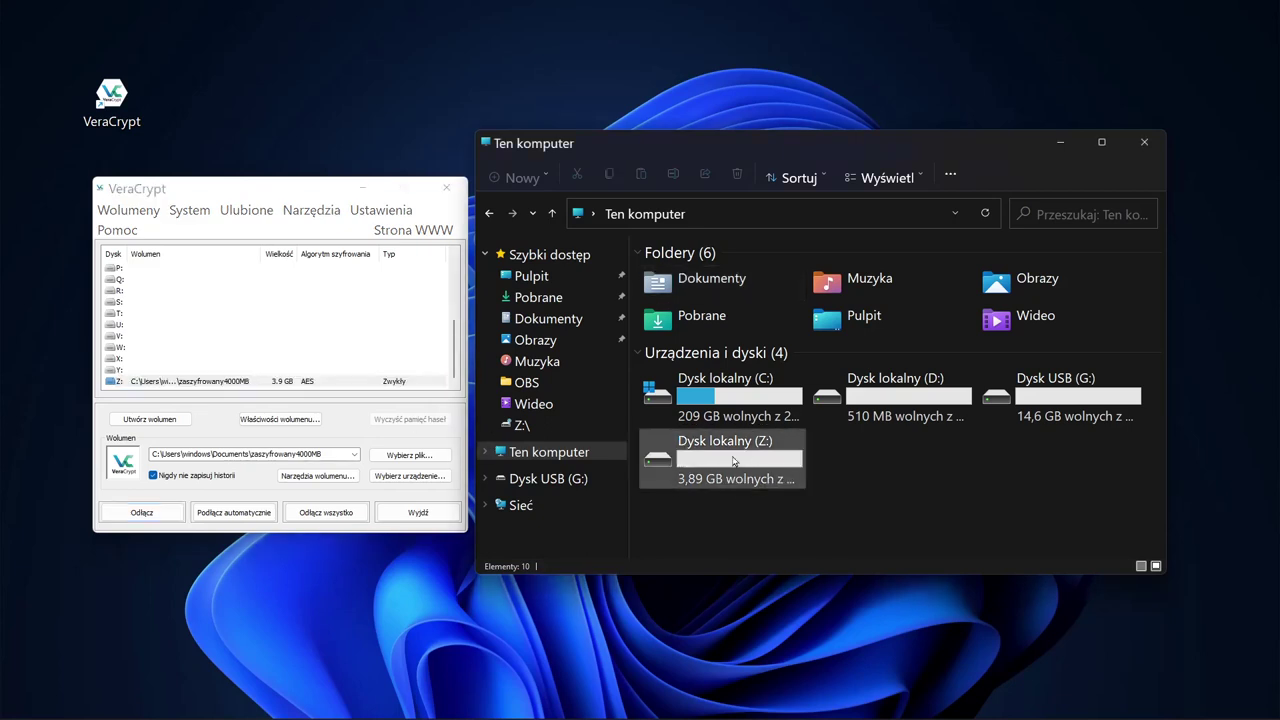
pyautogui.doubleClick(745, 462)
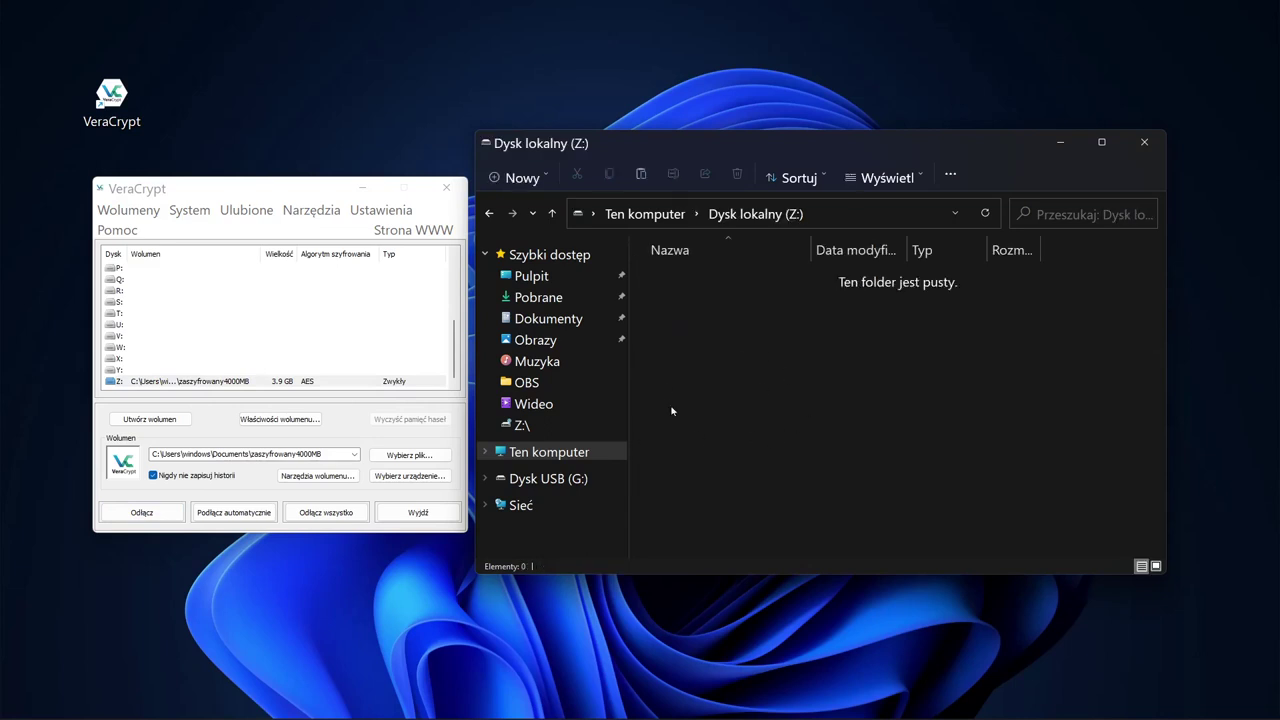
pyautogui.click(570, 452)
pyautogui.click(731, 399)
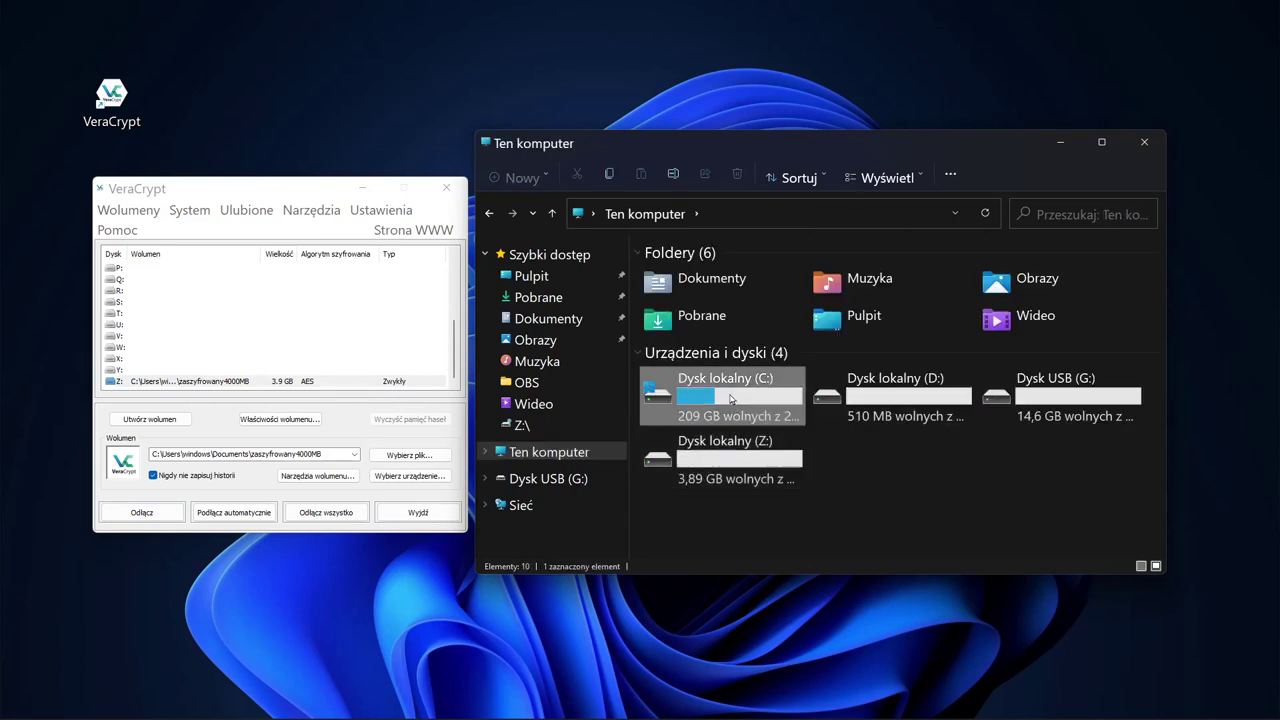
pyautogui.doubleClick(731, 399)
pyautogui.click(684, 362)
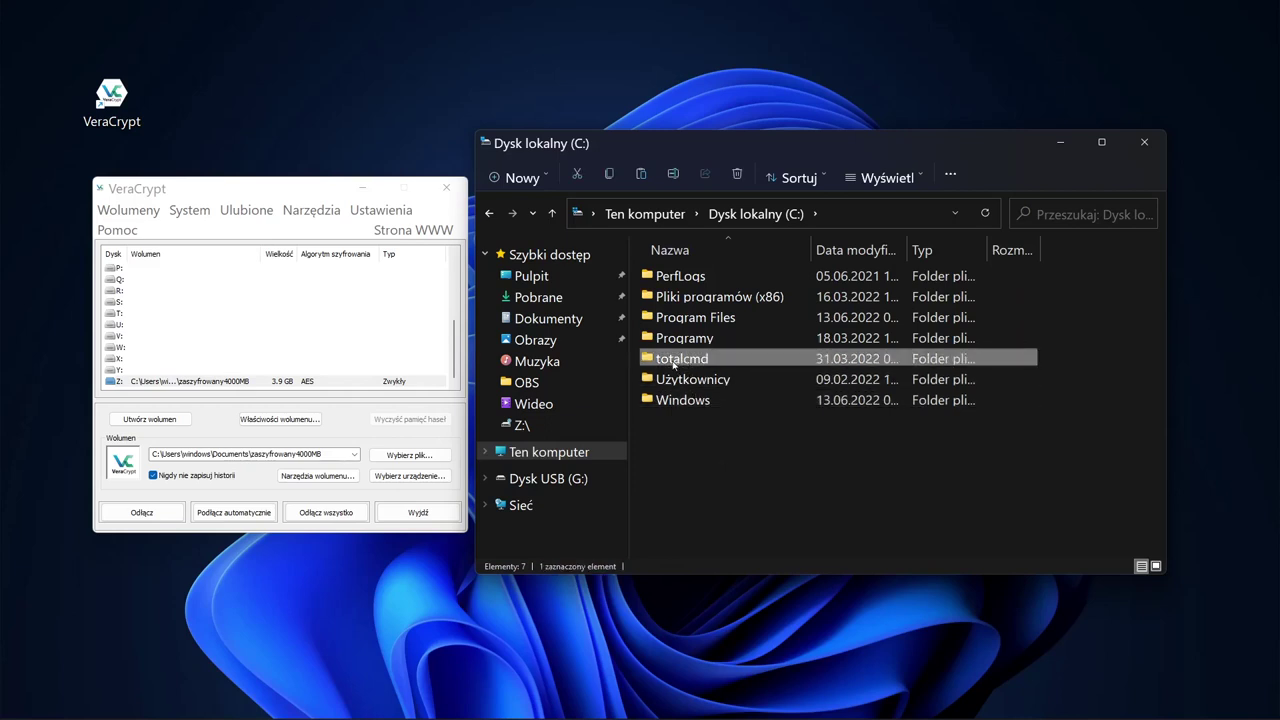
# Step: Paste totalcmd onto encrypted drive Z: and verify the copied folder
pyautogui.click(572, 451)
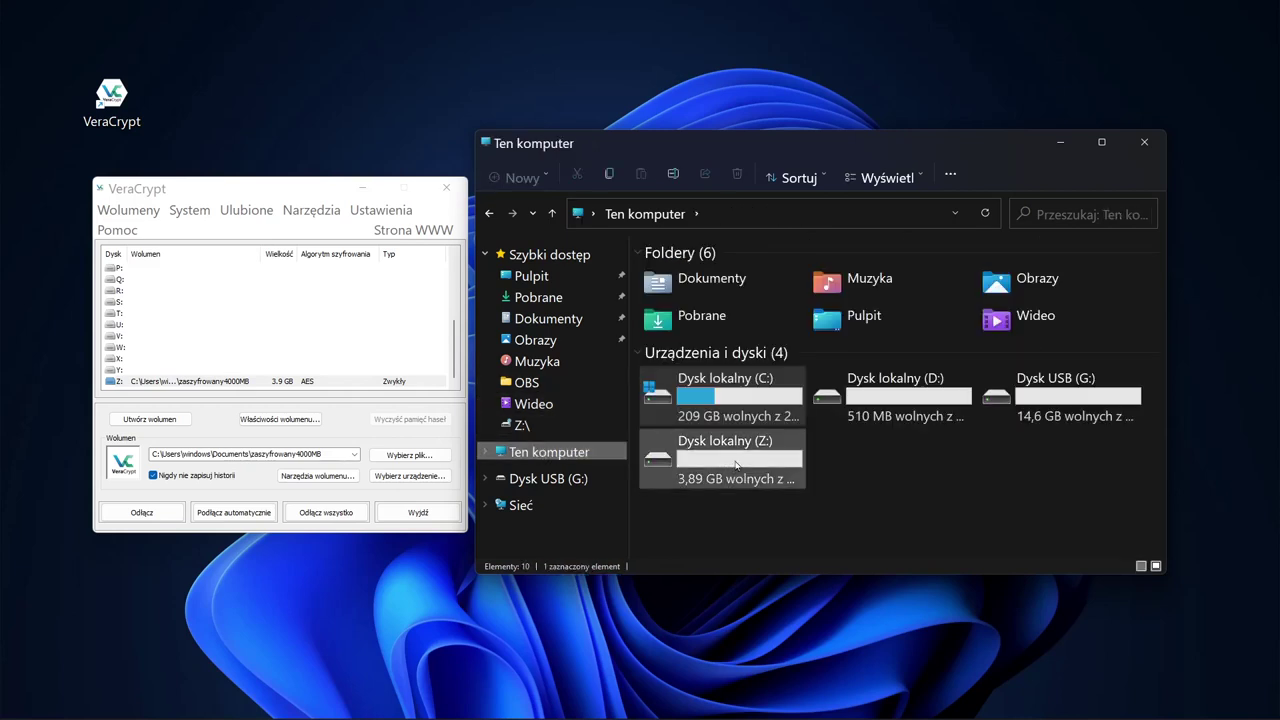
pyautogui.doubleClick(736, 460)
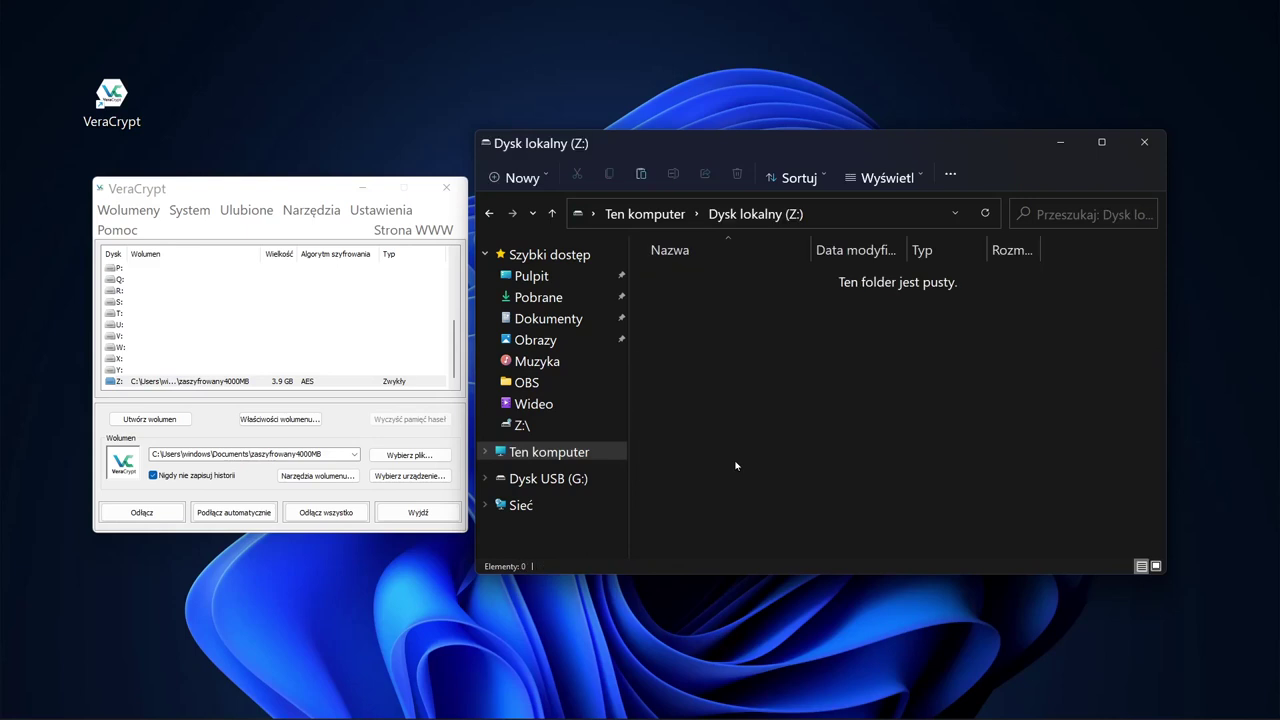
pyautogui.hotkey('ctrl', 'v')
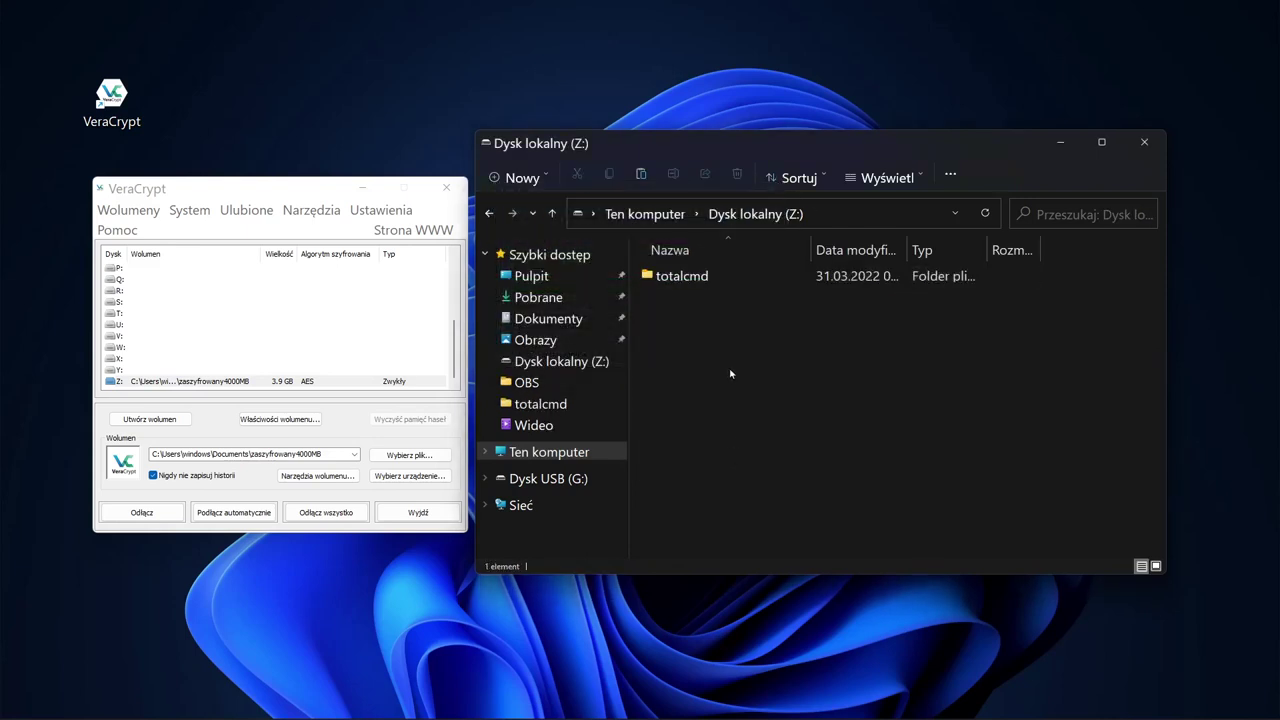
pyautogui.doubleClick(685, 277)
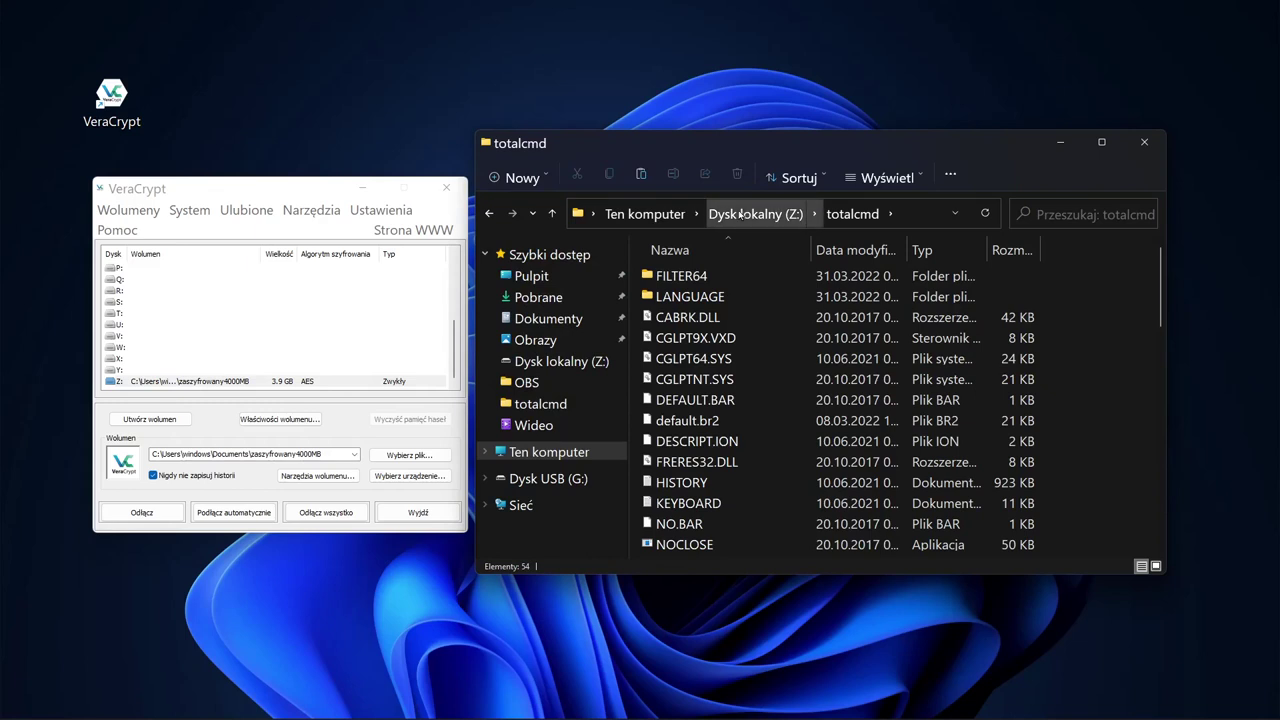
pyautogui.click(668, 214)
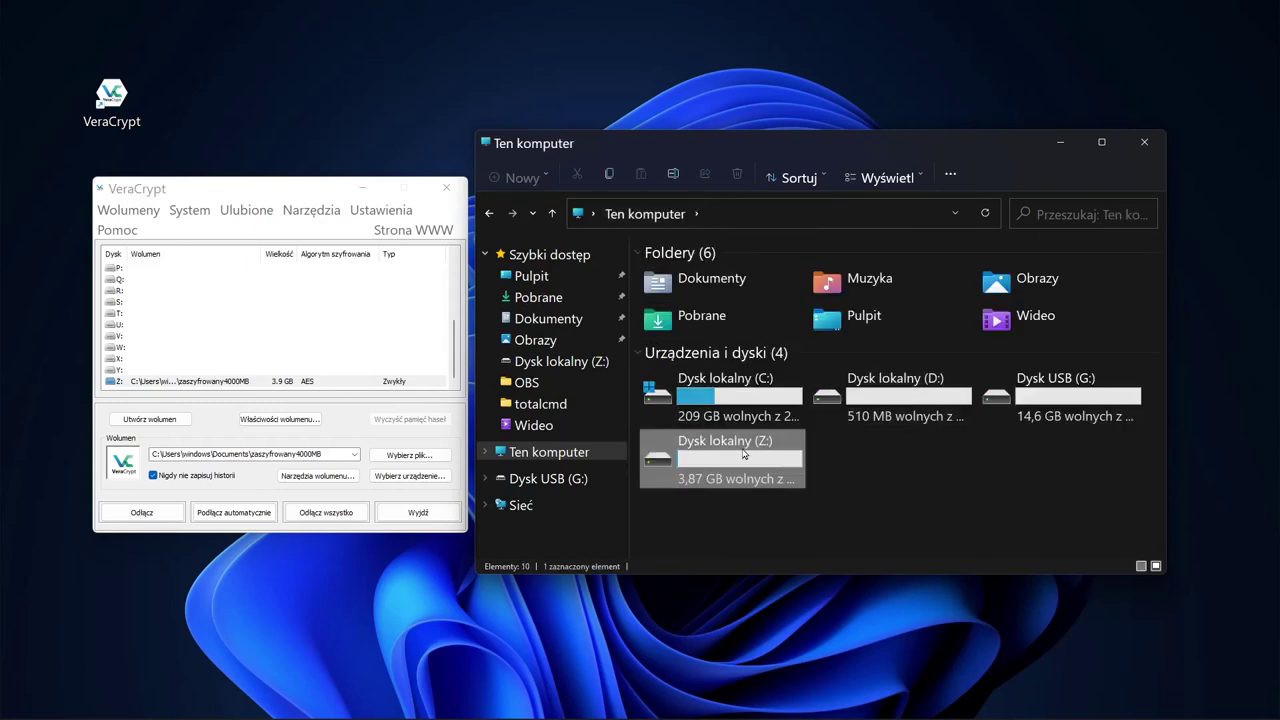
# Step: Start dismounting the Z: volume in VeraCrypt
pyautogui.click(928, 459)
pyautogui.click(781, 468)
pyautogui.moveTo(325, 192); pyautogui.dragTo(321, 193)
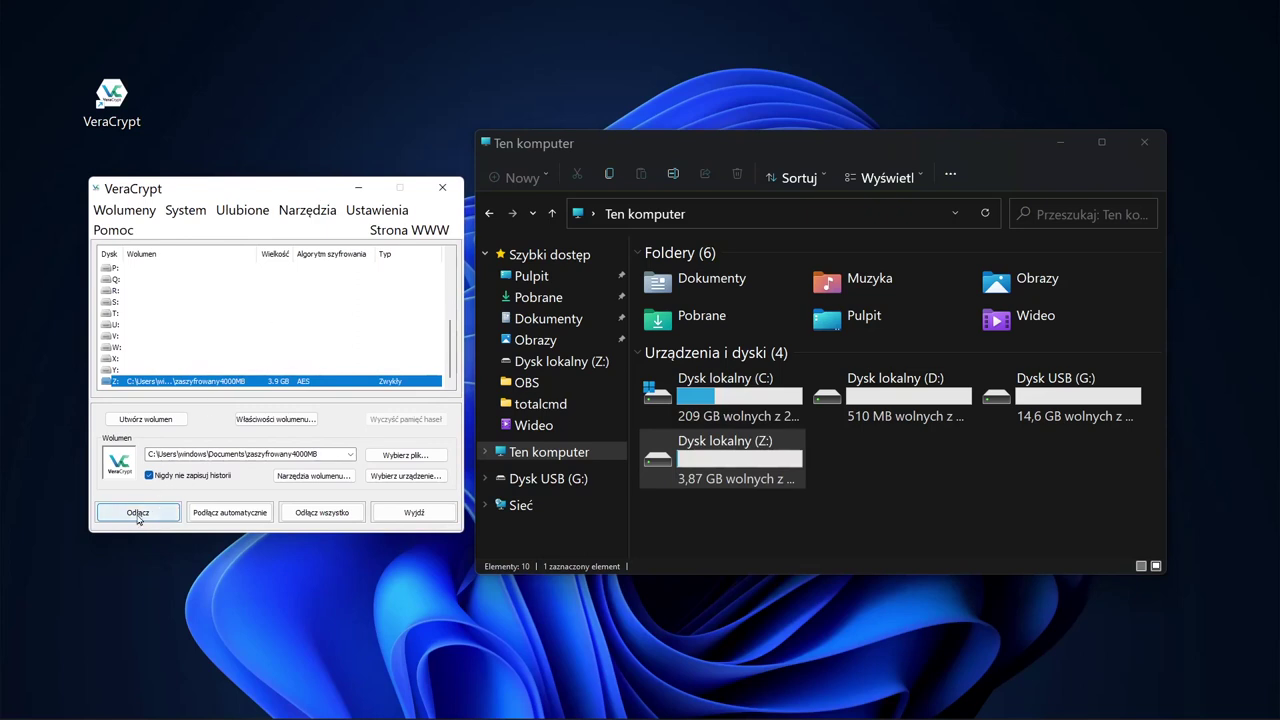
pyautogui.click(138, 514)
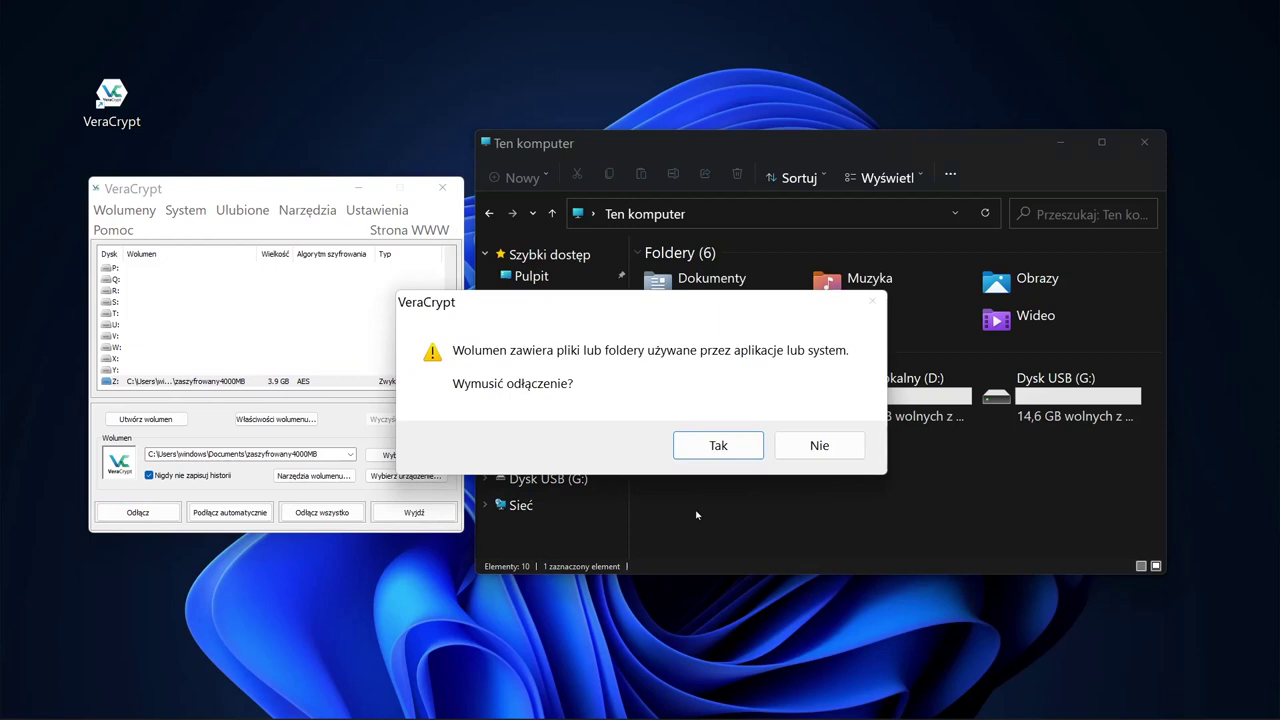
# Step: Force-dismount Z: and view the zaszyfrowany4000MB container in Dokumenty
pyautogui.click(735, 452)
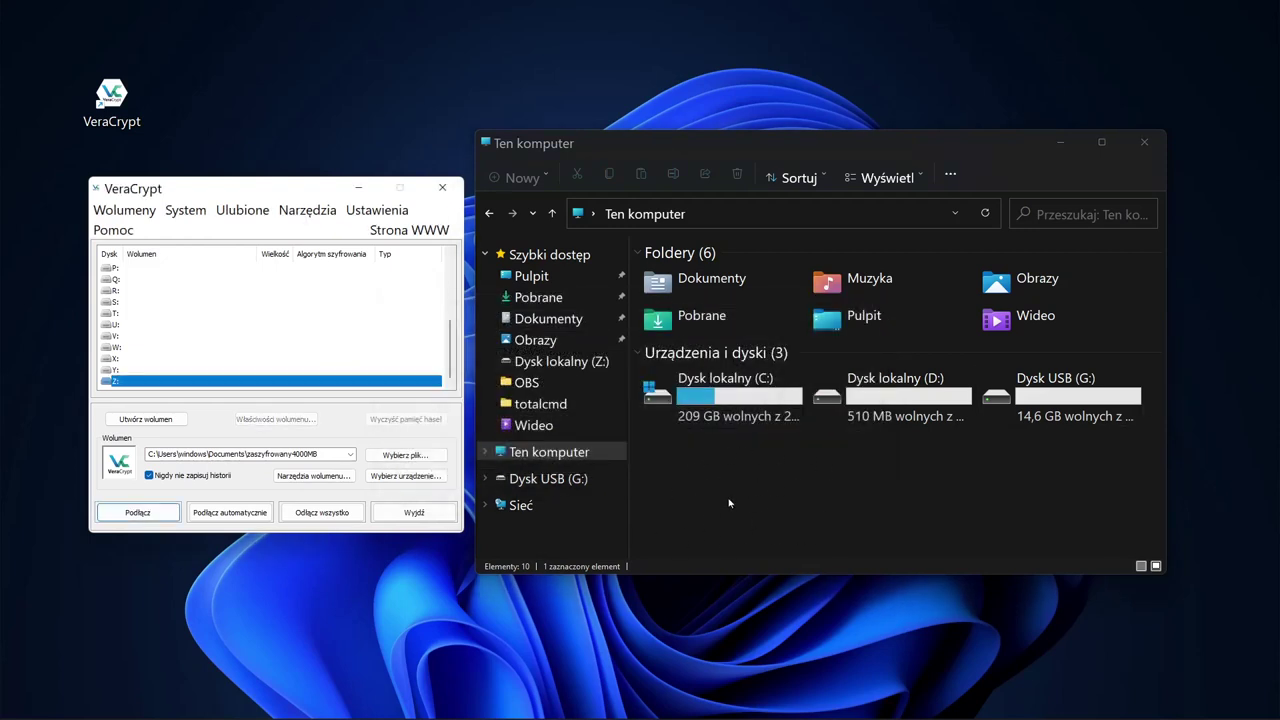
pyautogui.click(549, 319)
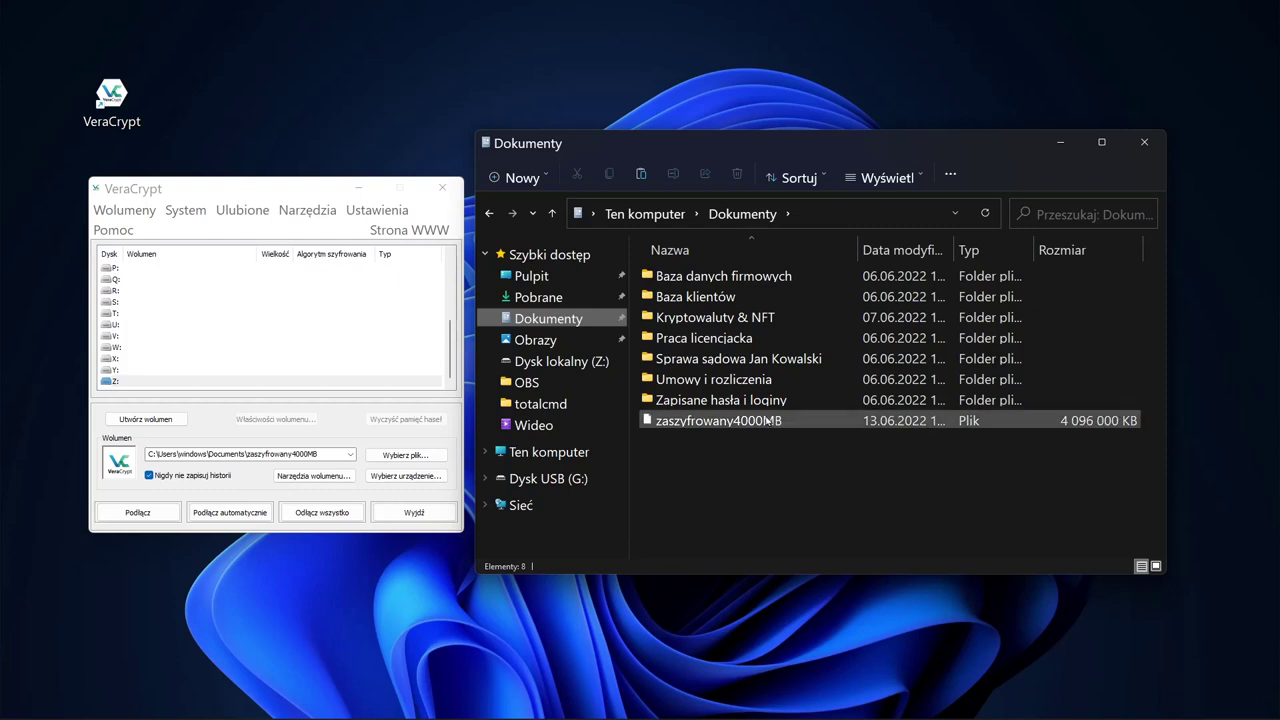
pyautogui.moveTo(766, 421)
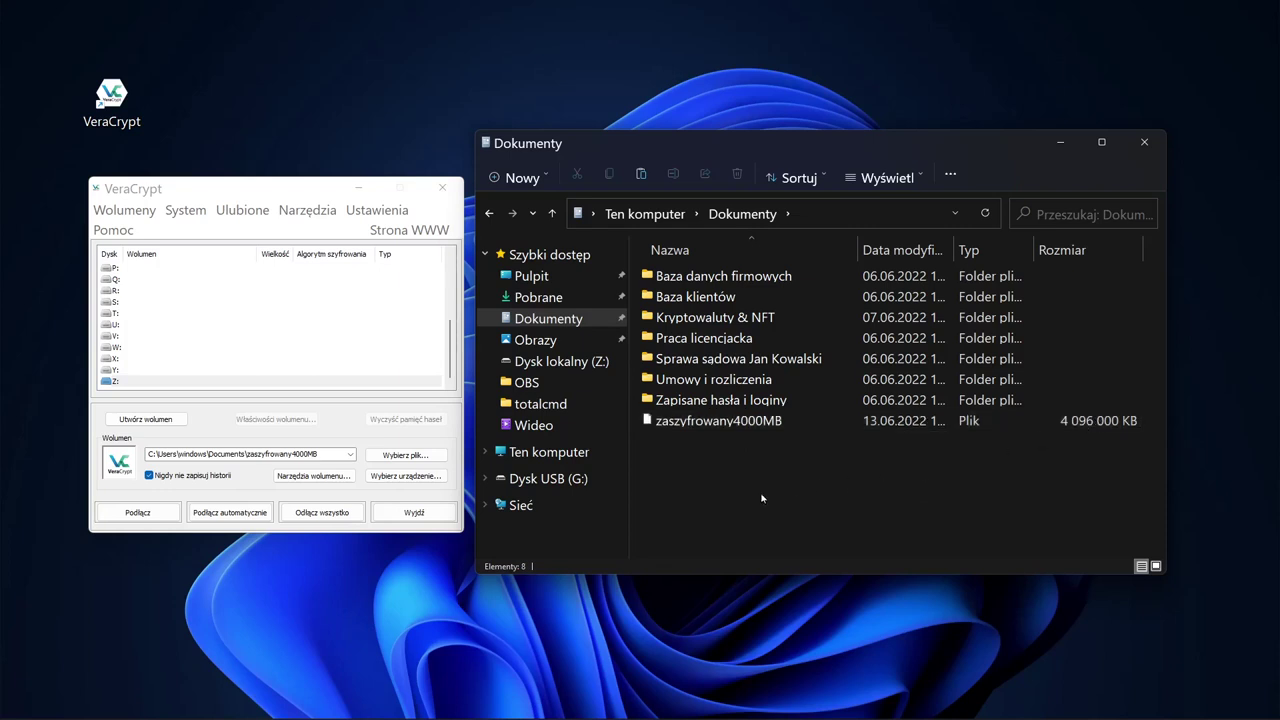
# Step: Copy zaszyfrowany4000MB from Dokumenty and paste it onto USB drive G:
pyautogui.click(724, 423)
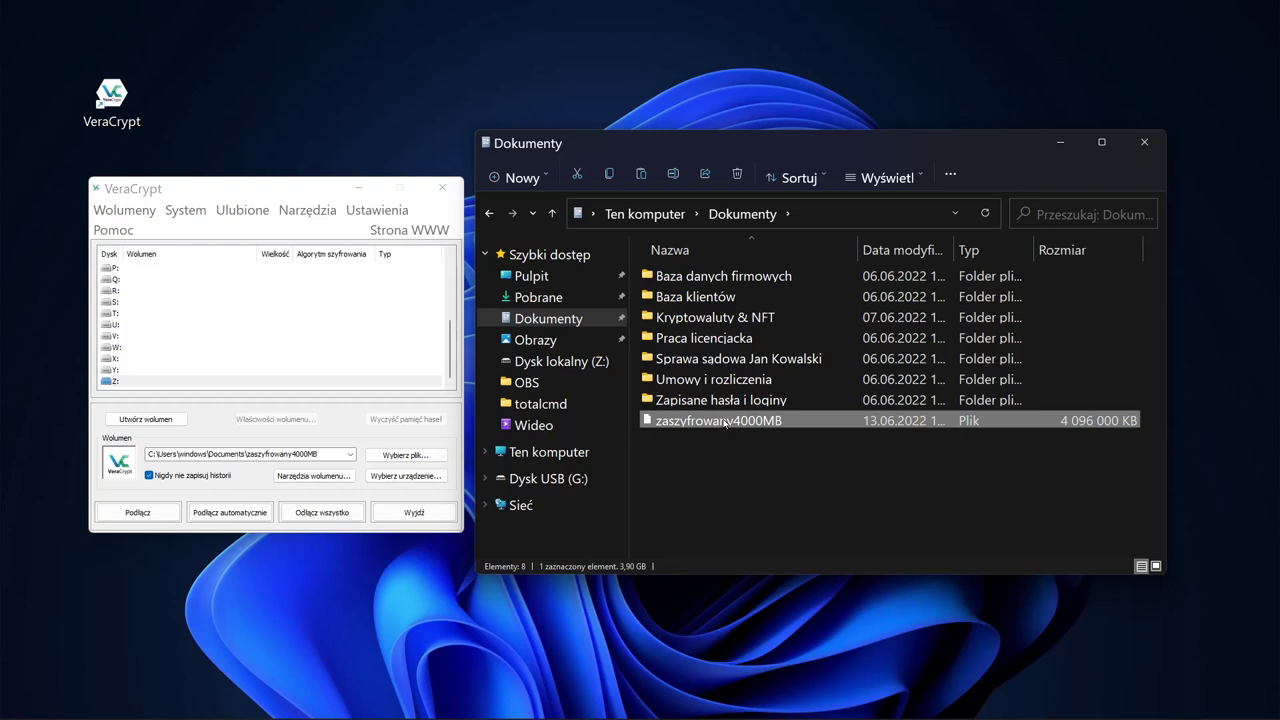
pyautogui.click(545, 452)
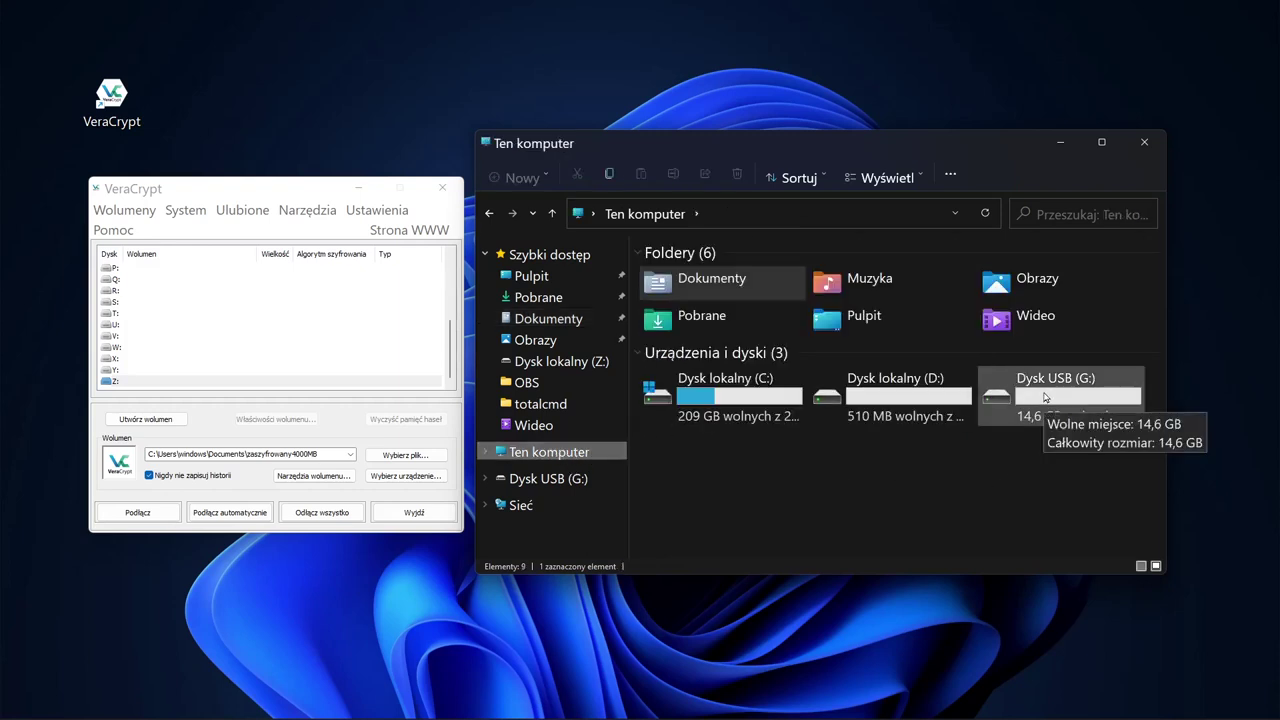
pyautogui.doubleClick(1044, 398)
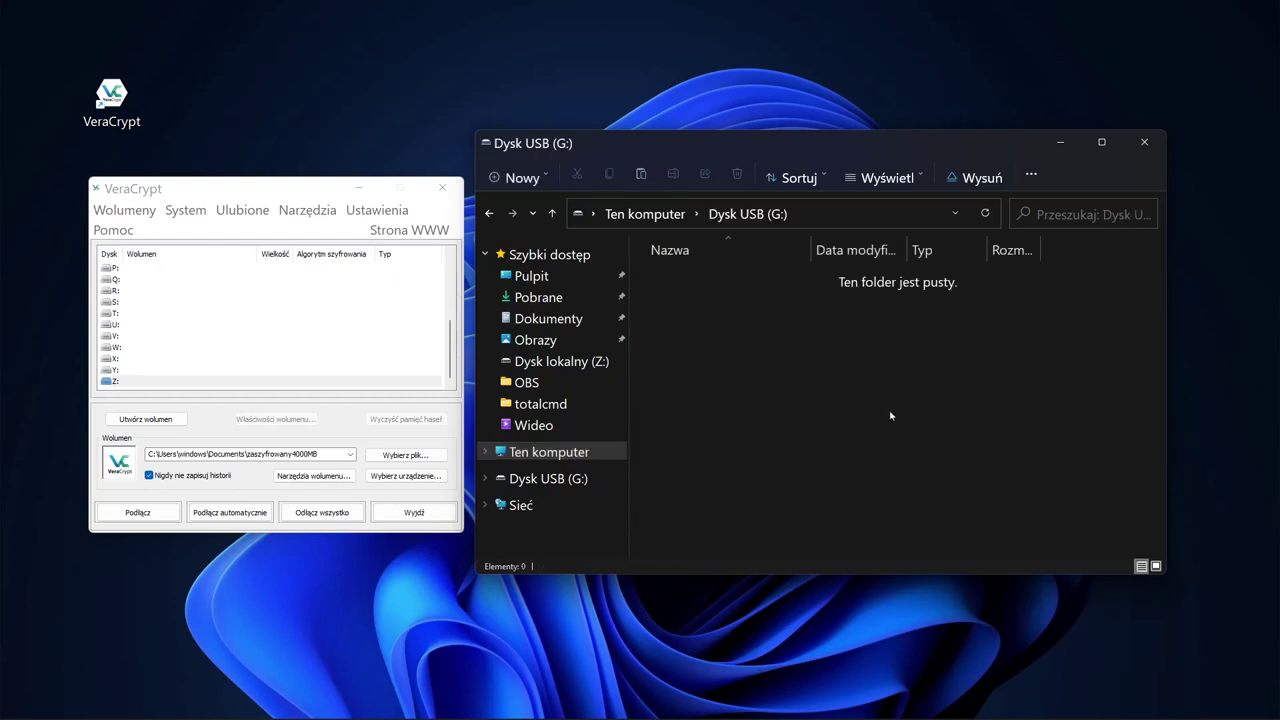
pyautogui.hotkey('ctrl', 'v')
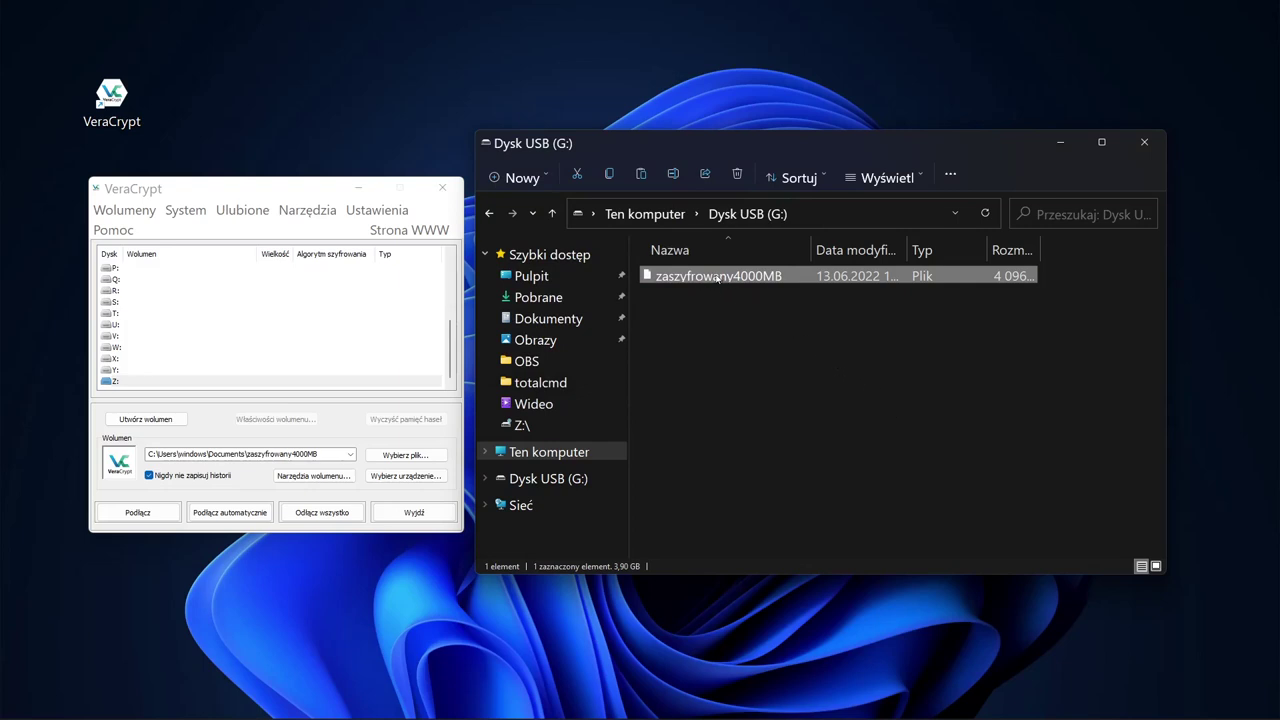
# Step: Mount the zaszyfrowany4000MB copy on USB drive G: as Z: with its password
pyautogui.click(343, 184)
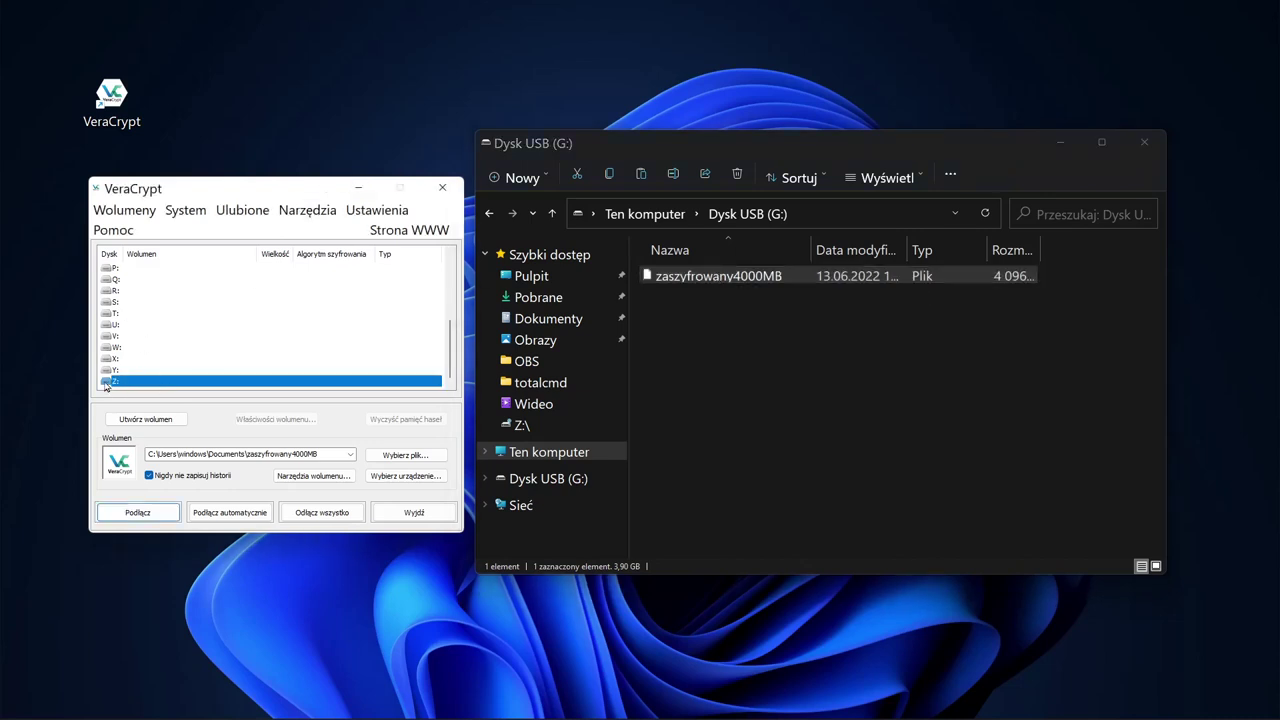
pyautogui.click(412, 455)
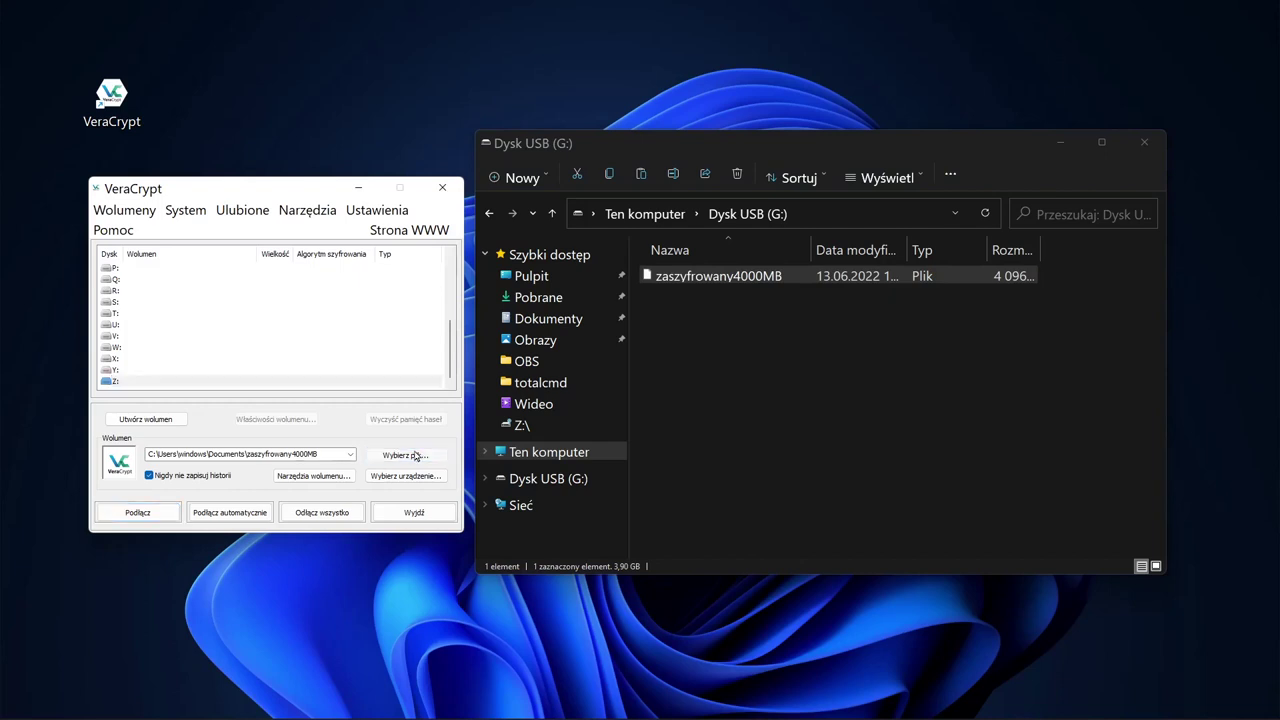
pyautogui.scroll(-1, 160, 480)
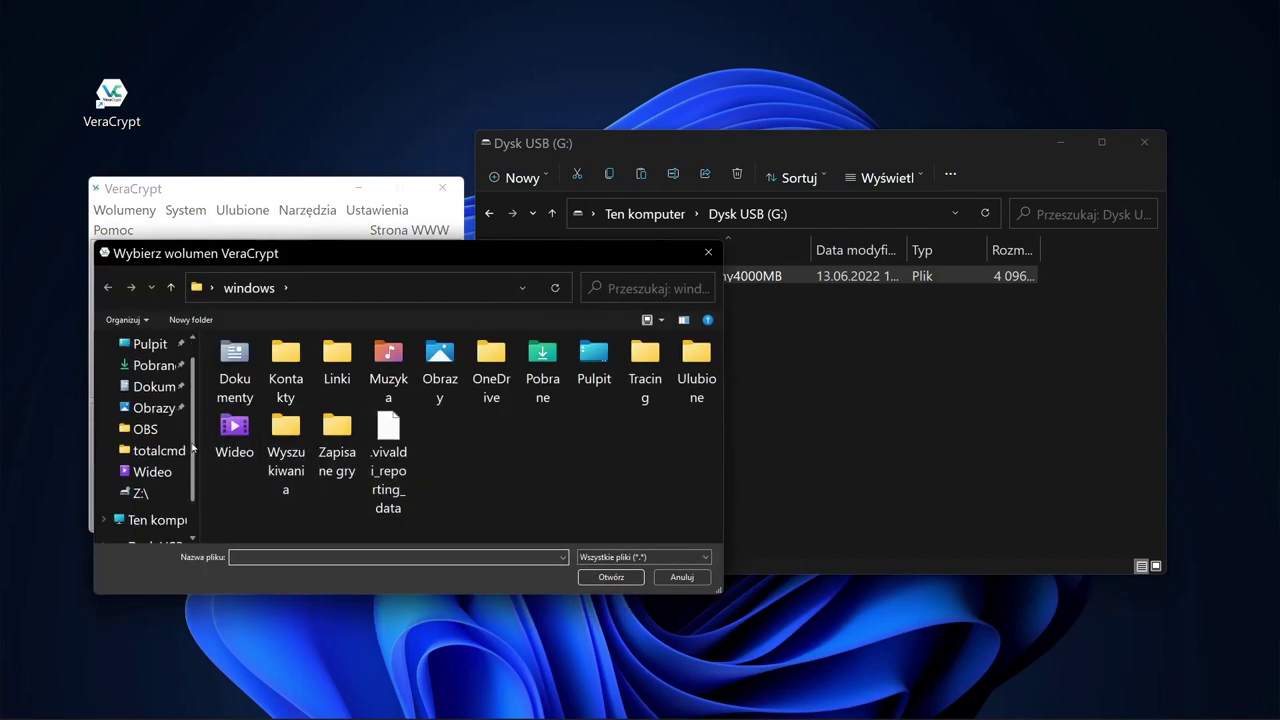
pyautogui.click(178, 520)
pyautogui.doubleClick(588, 484)
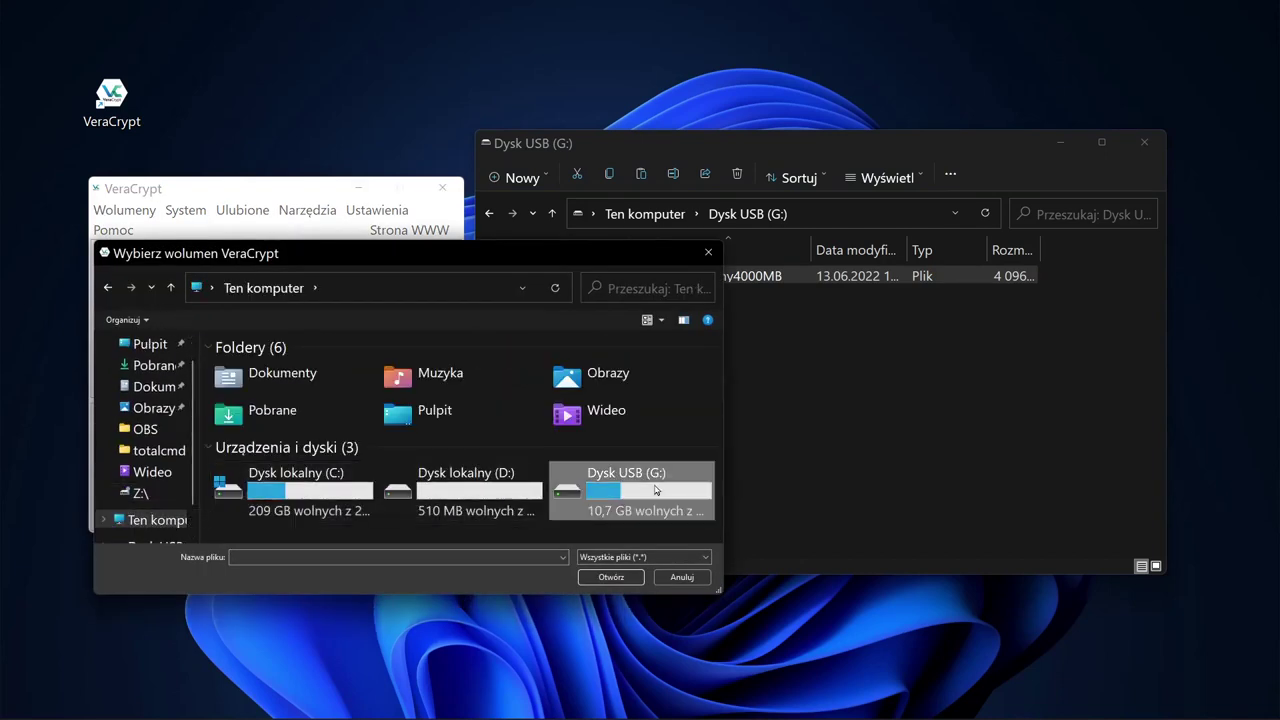
pyautogui.click(279, 374)
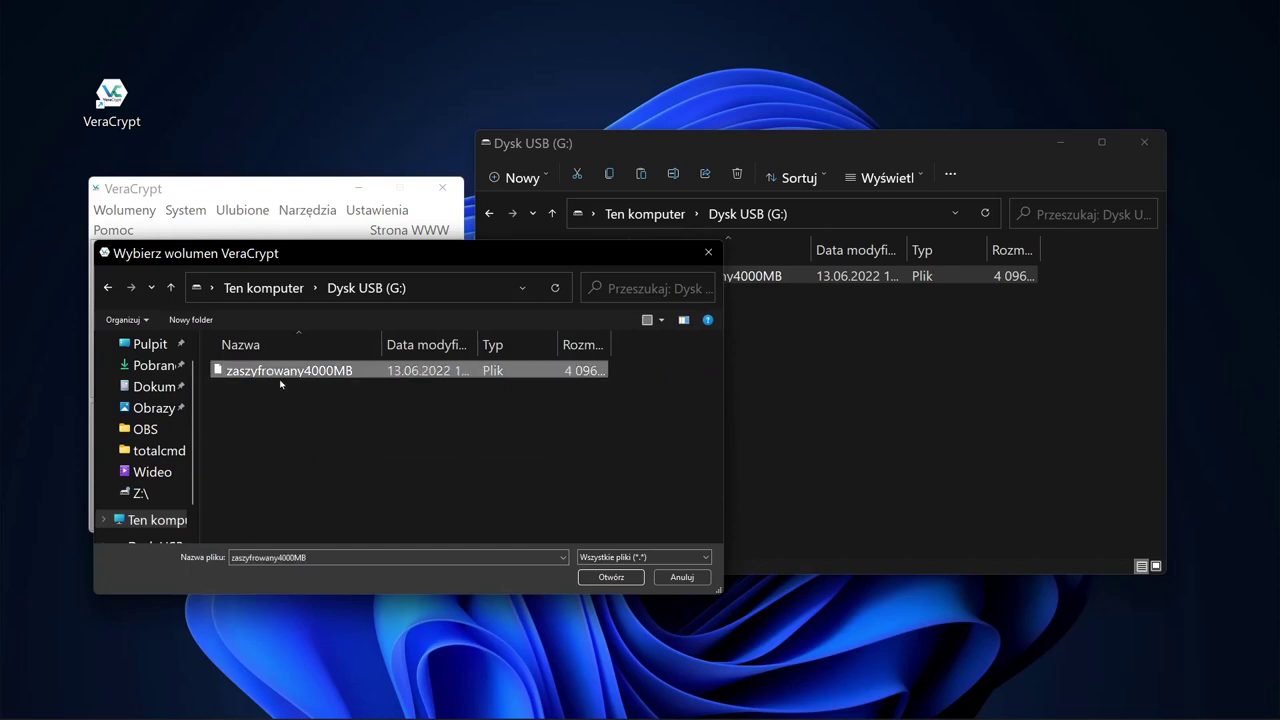
pyautogui.click(634, 577)
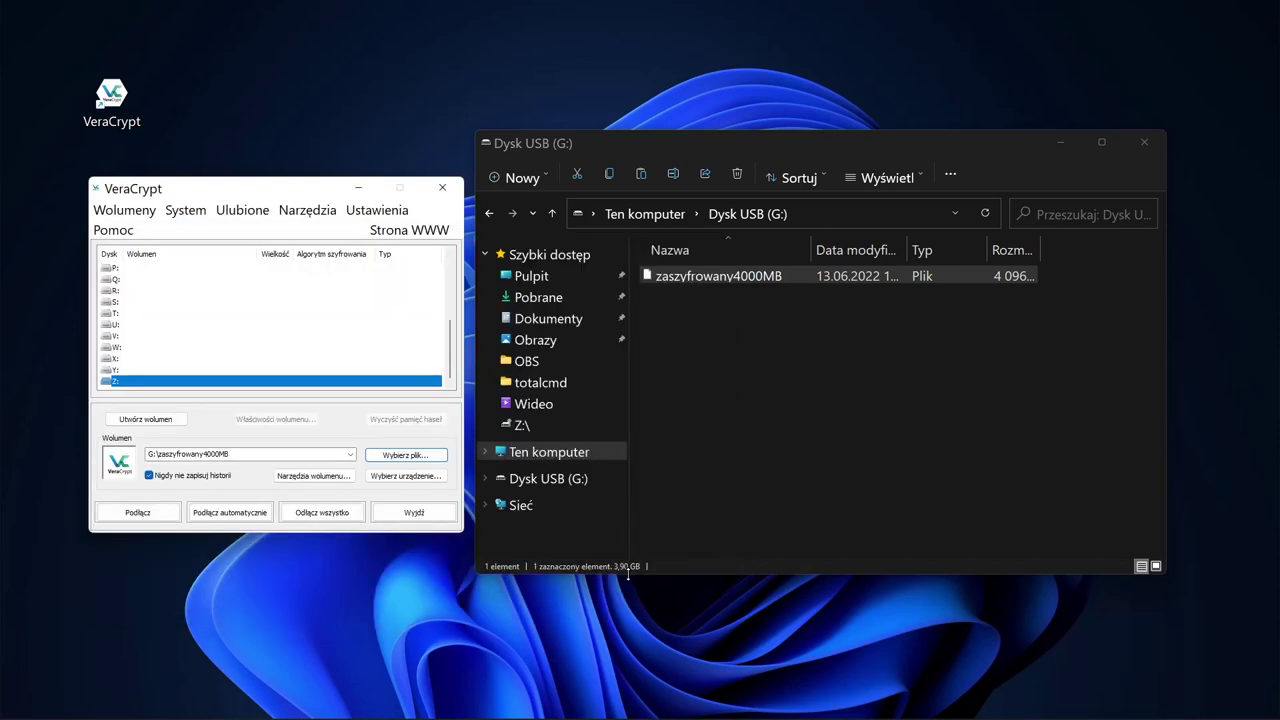
pyautogui.click(134, 514)
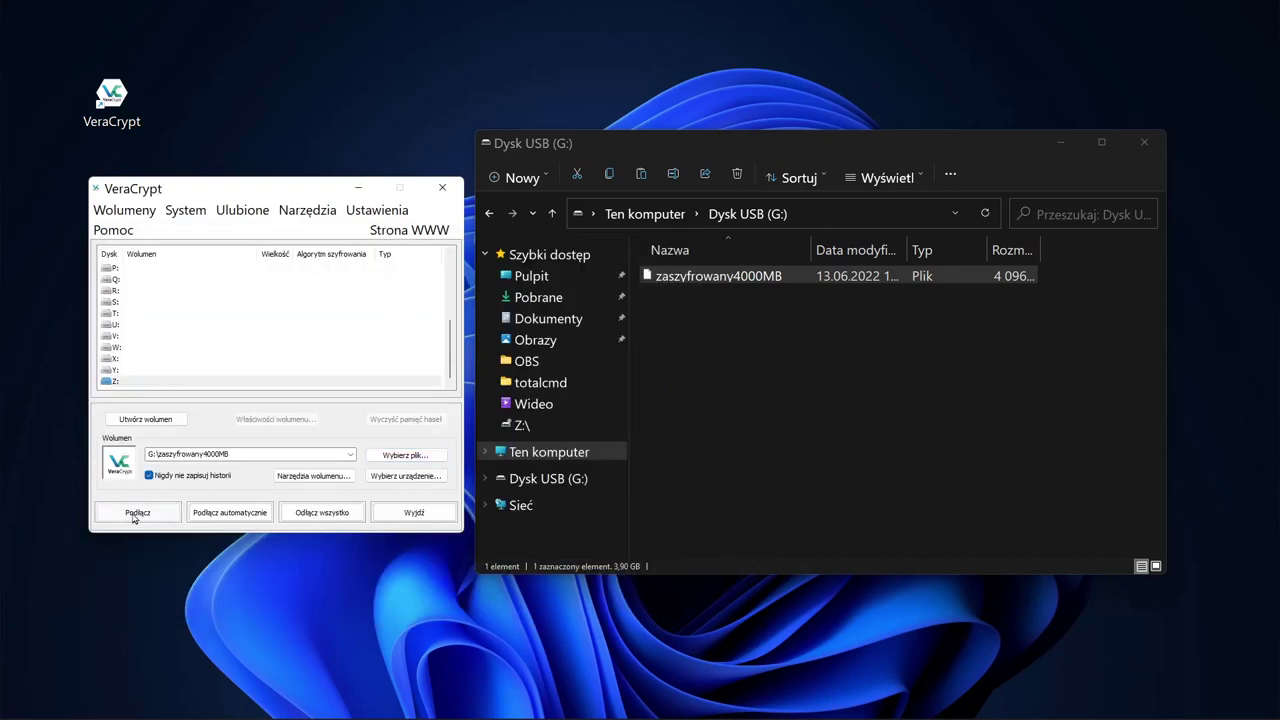
pyautogui.write('***********')
pyautogui.press('Return')
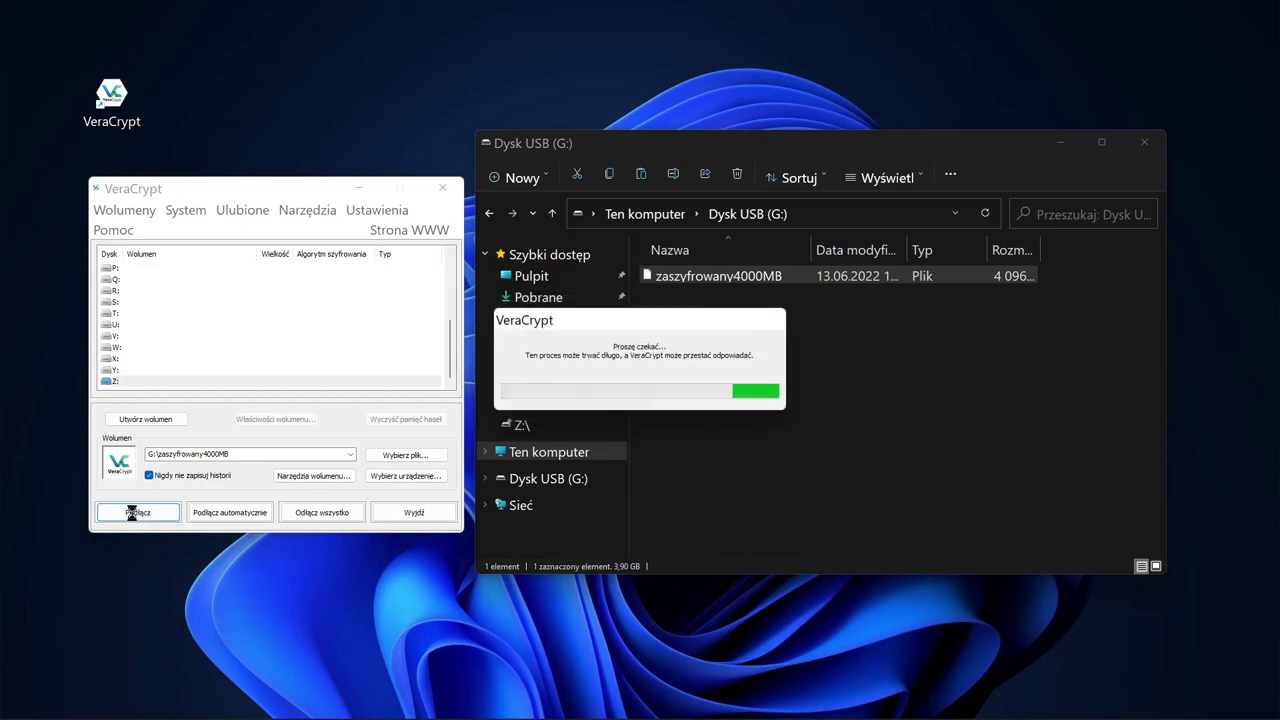
# Step: Browse Z: and its totalcmd folder, then dismount the Z: volume
pyautogui.click(743, 468)
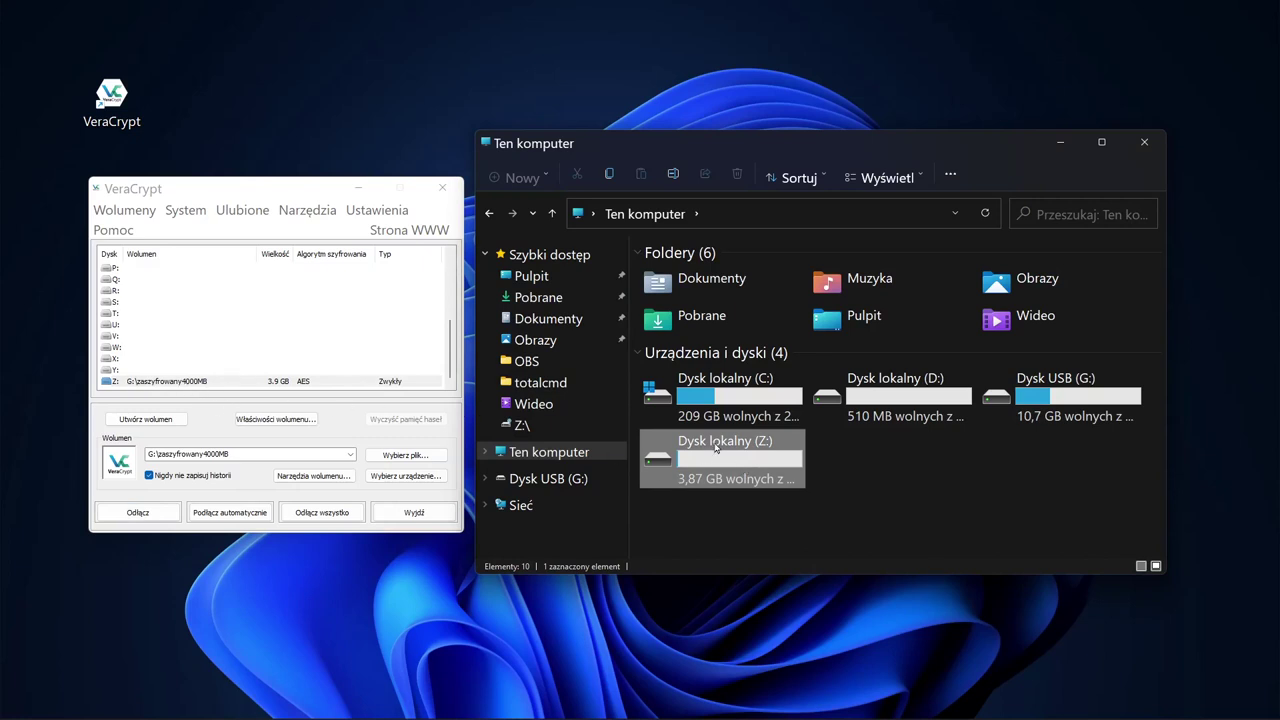
pyautogui.doubleClick(716, 448)
pyautogui.doubleClick(690, 277)
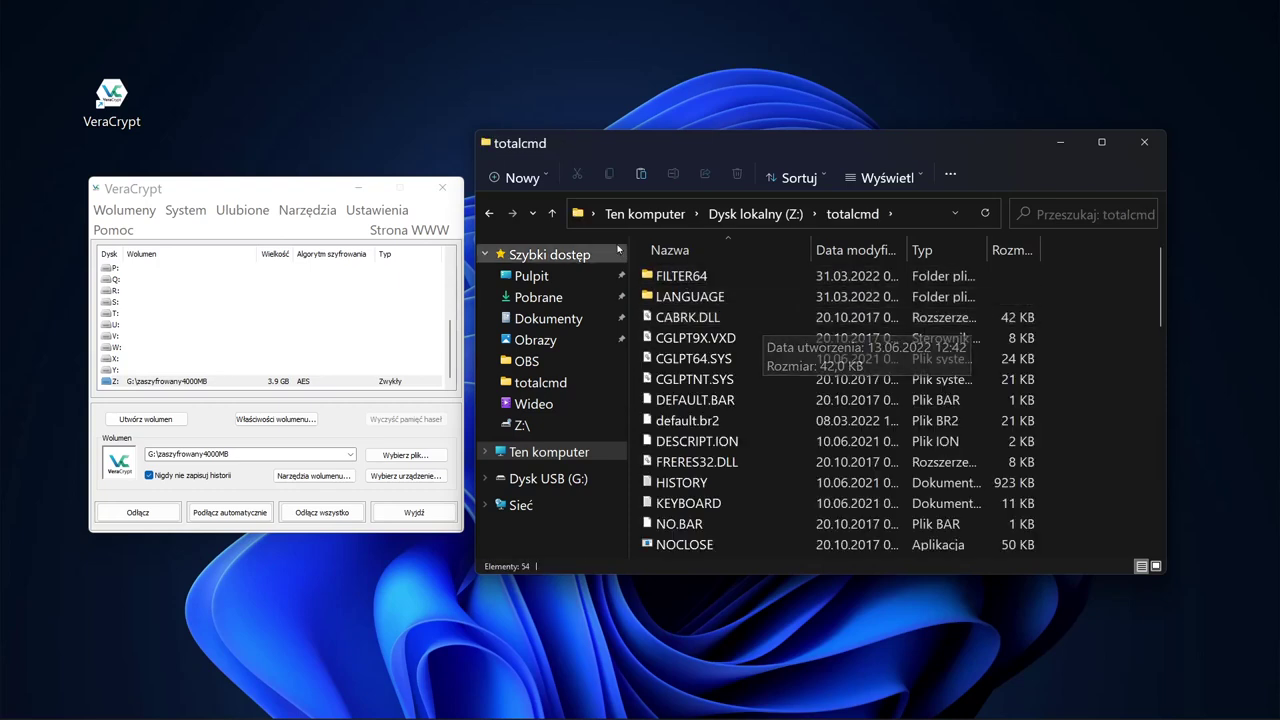
pyautogui.click(550, 214)
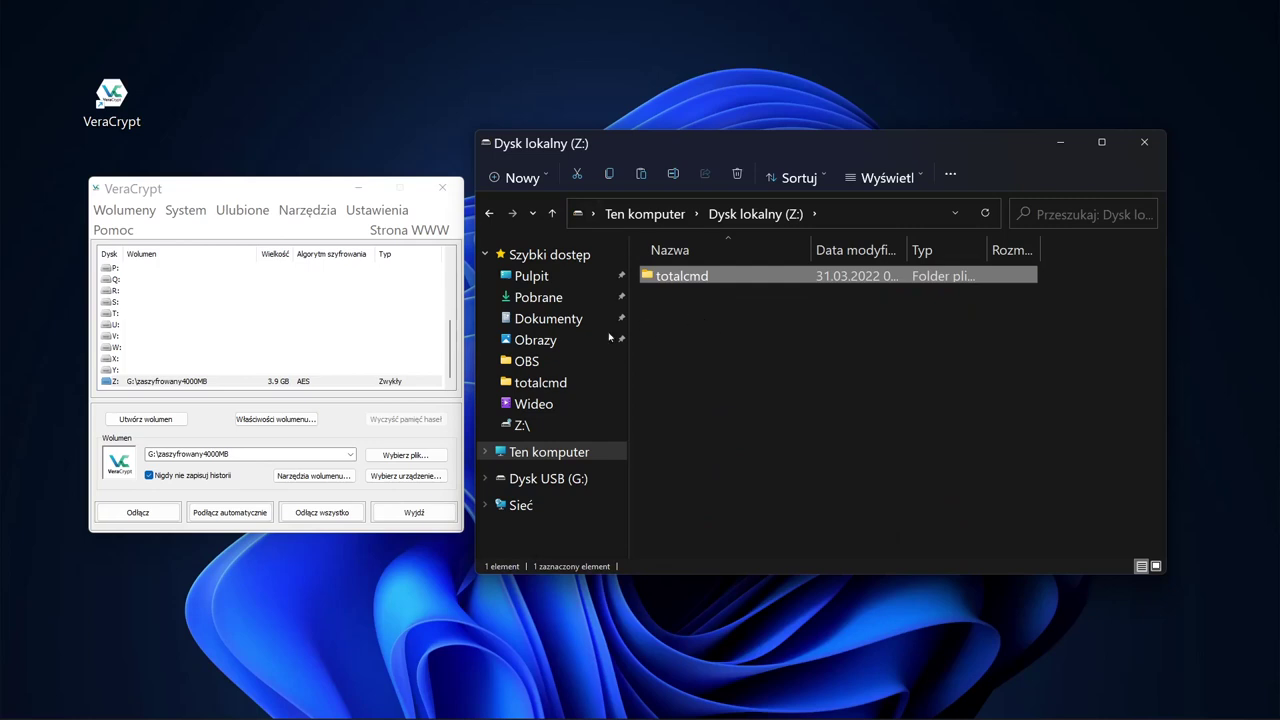
pyautogui.click(137, 513)
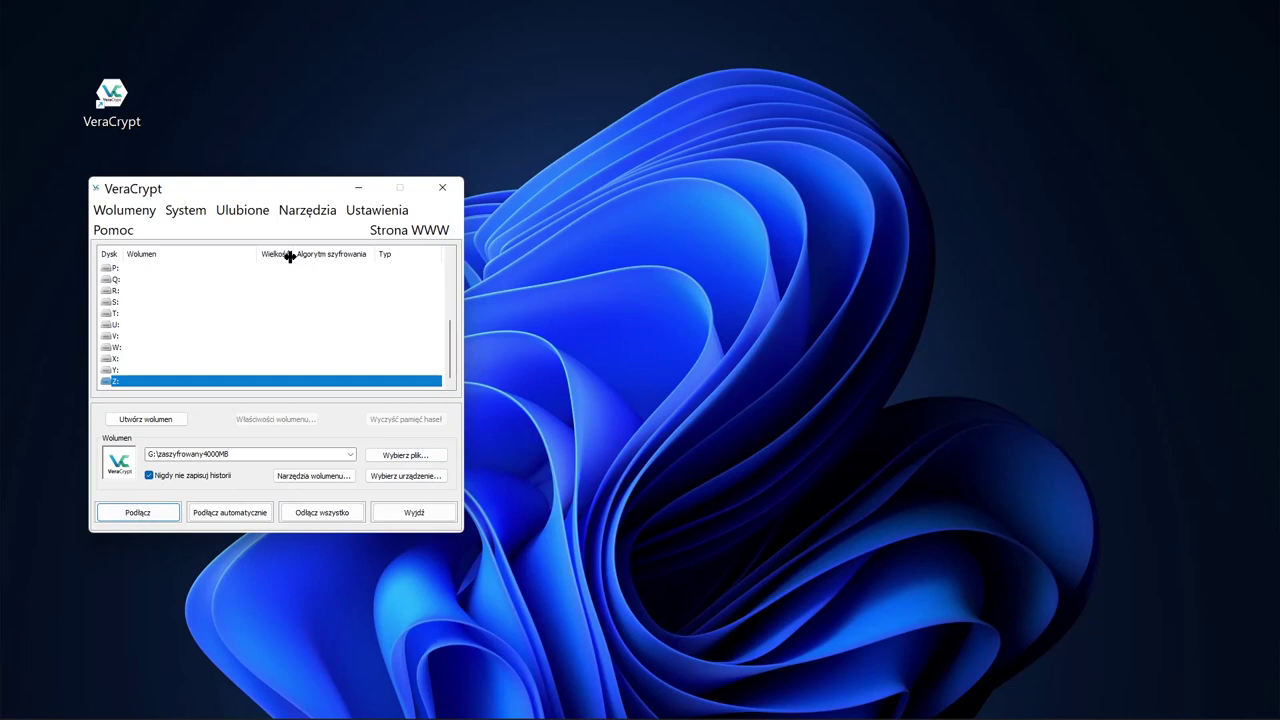
# Step: Start a standard file container saved as Documents\zaszyfrowany4GB
pyautogui.click(112, 214)
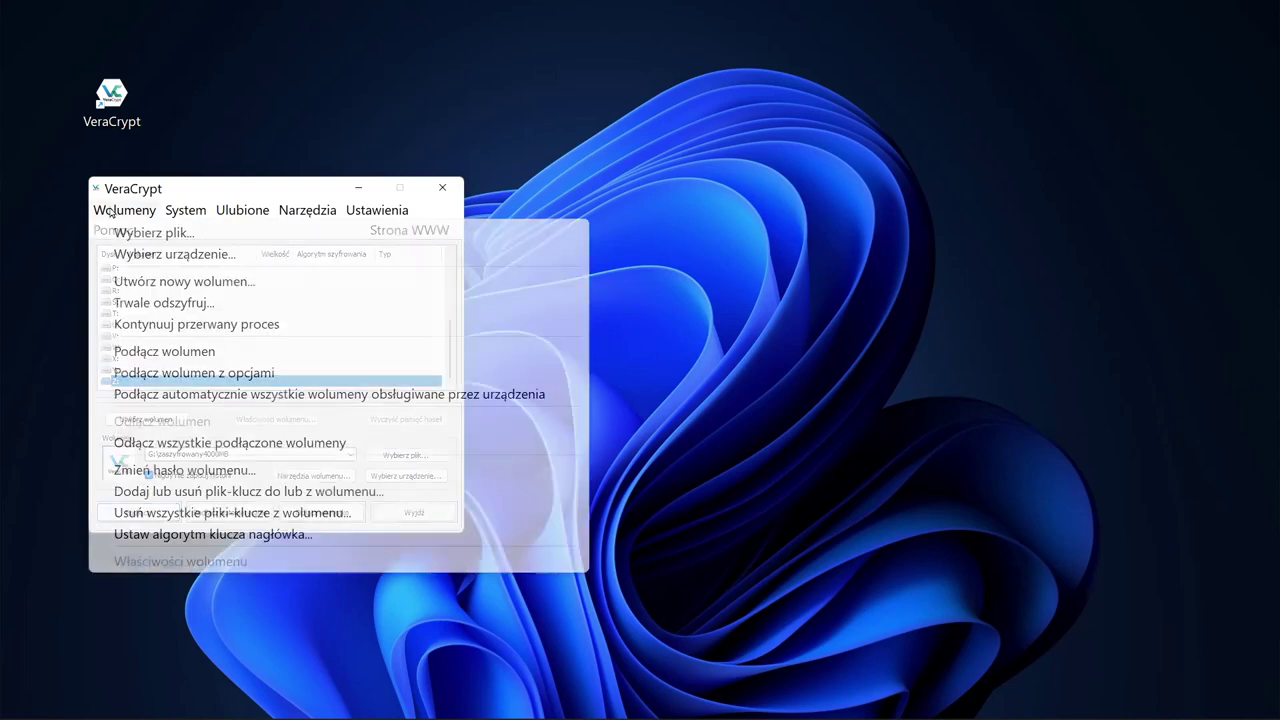
pyautogui.click(172, 284)
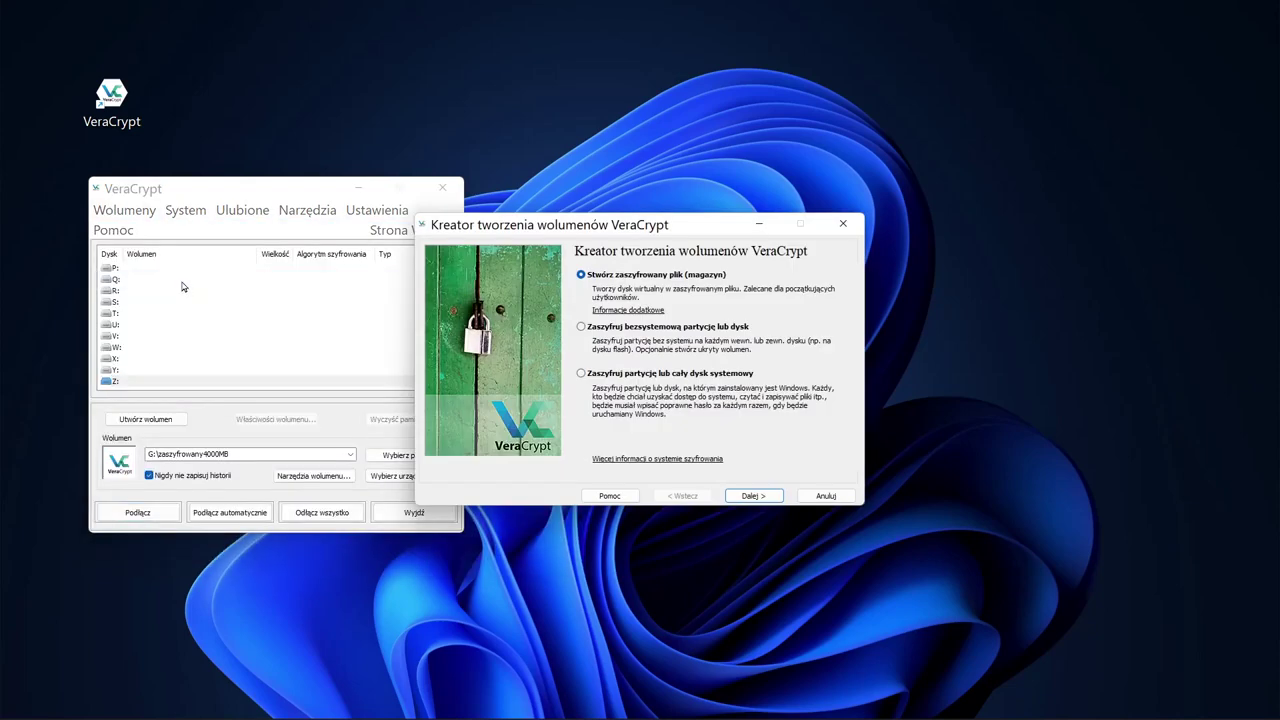
pyautogui.click(762, 496)
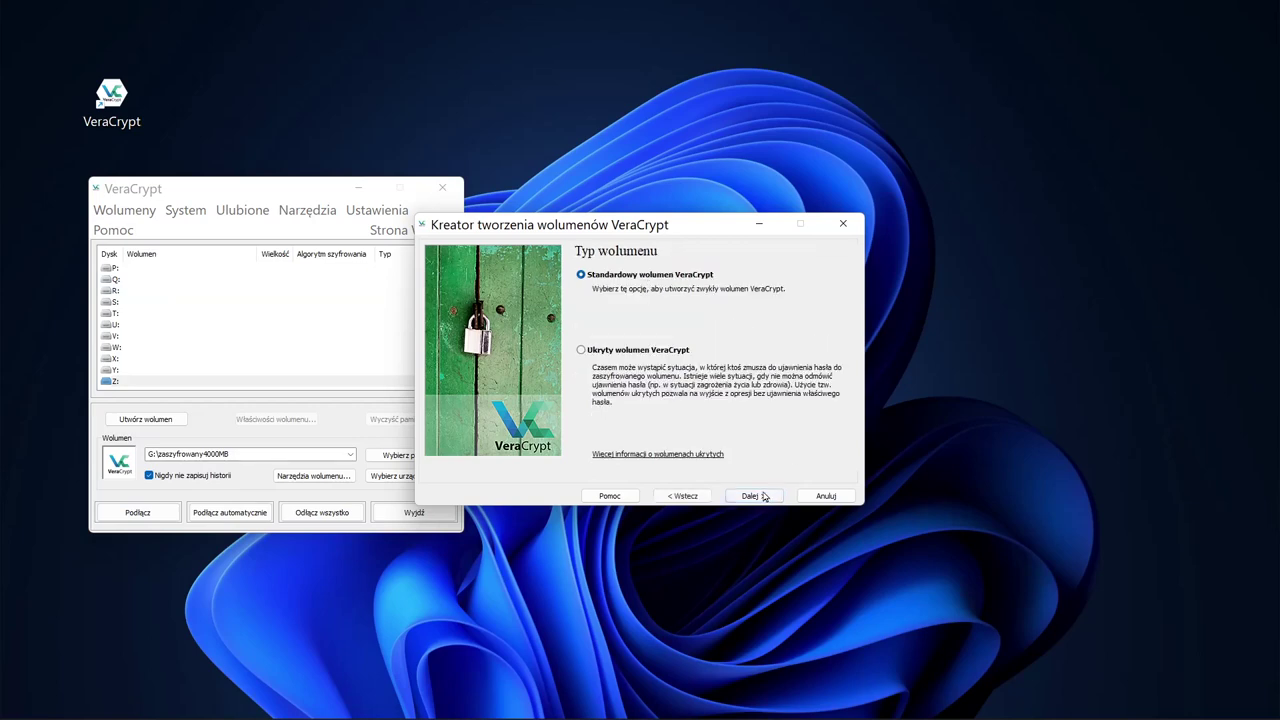
pyautogui.click(762, 496)
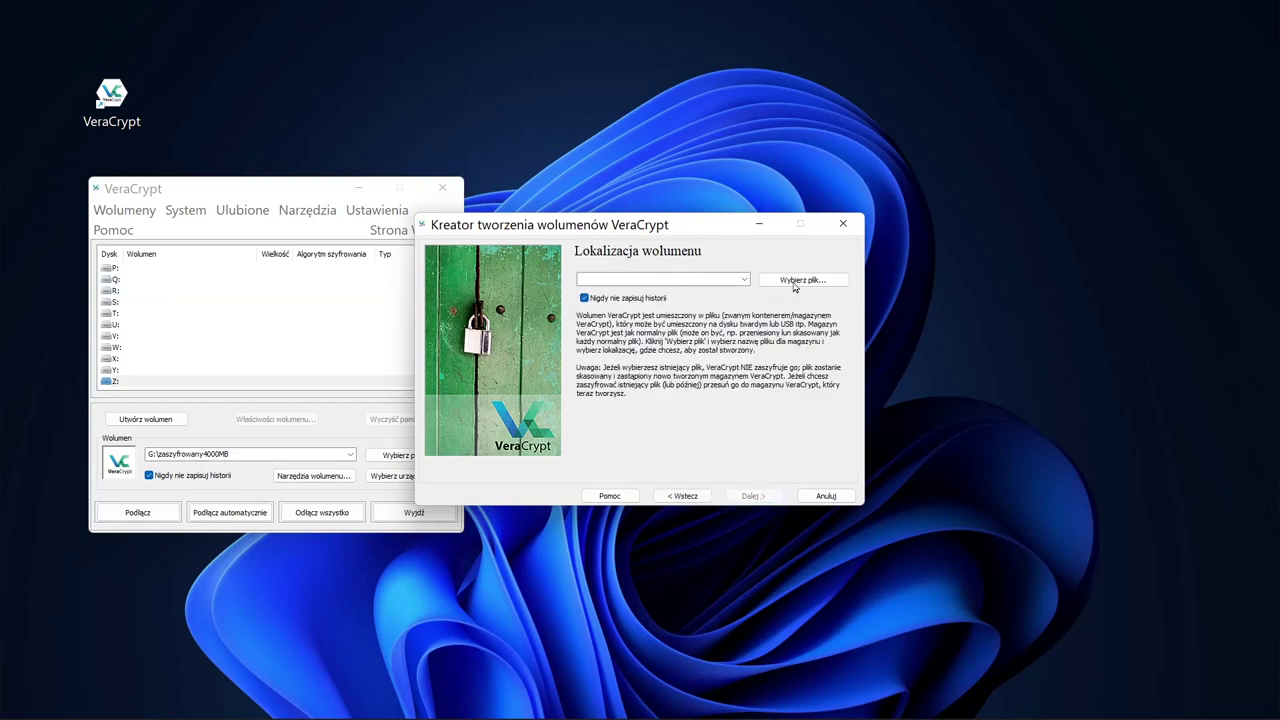
pyautogui.click(798, 282)
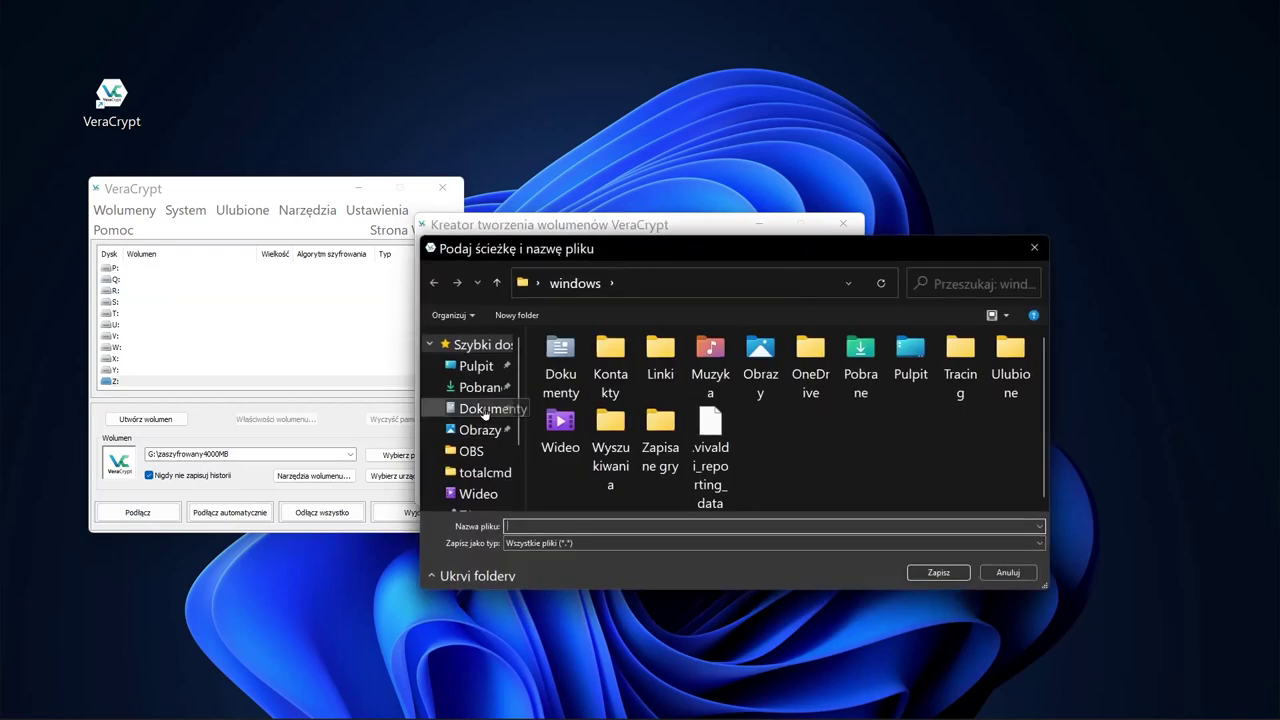
pyautogui.click(472, 408)
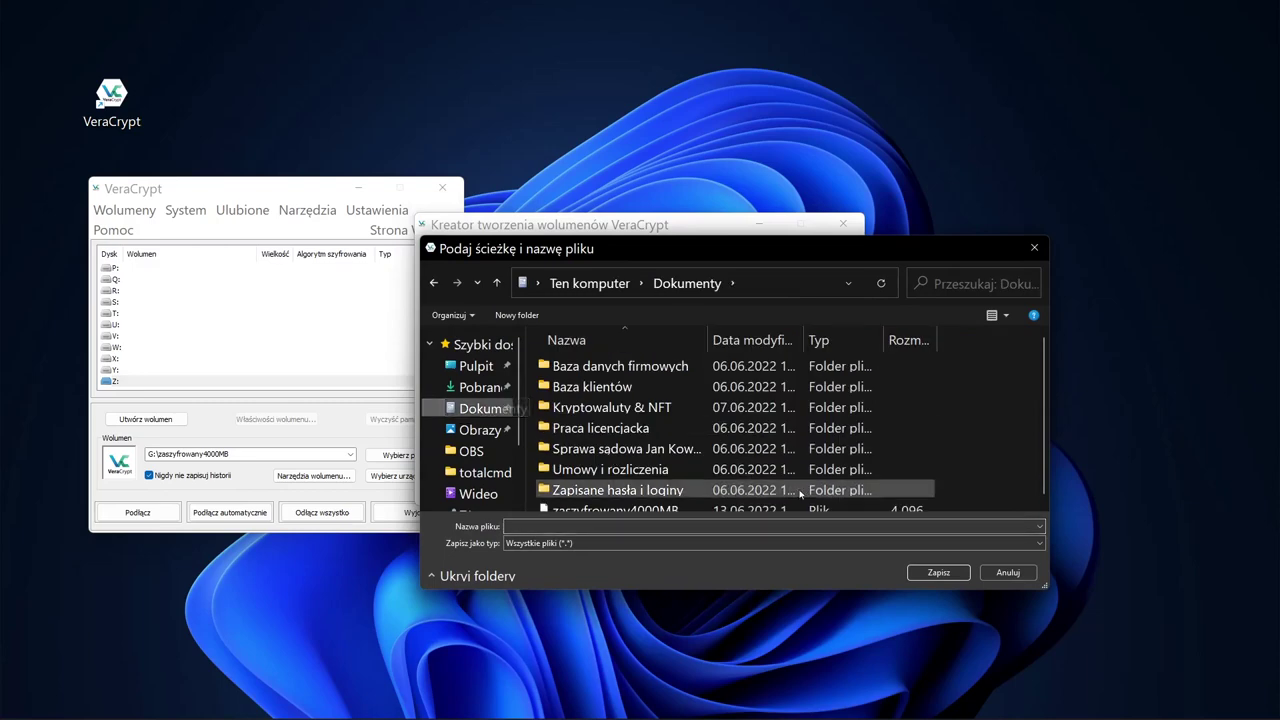
pyautogui.click(706, 526)
pyautogui.write('zaszyfrowany')
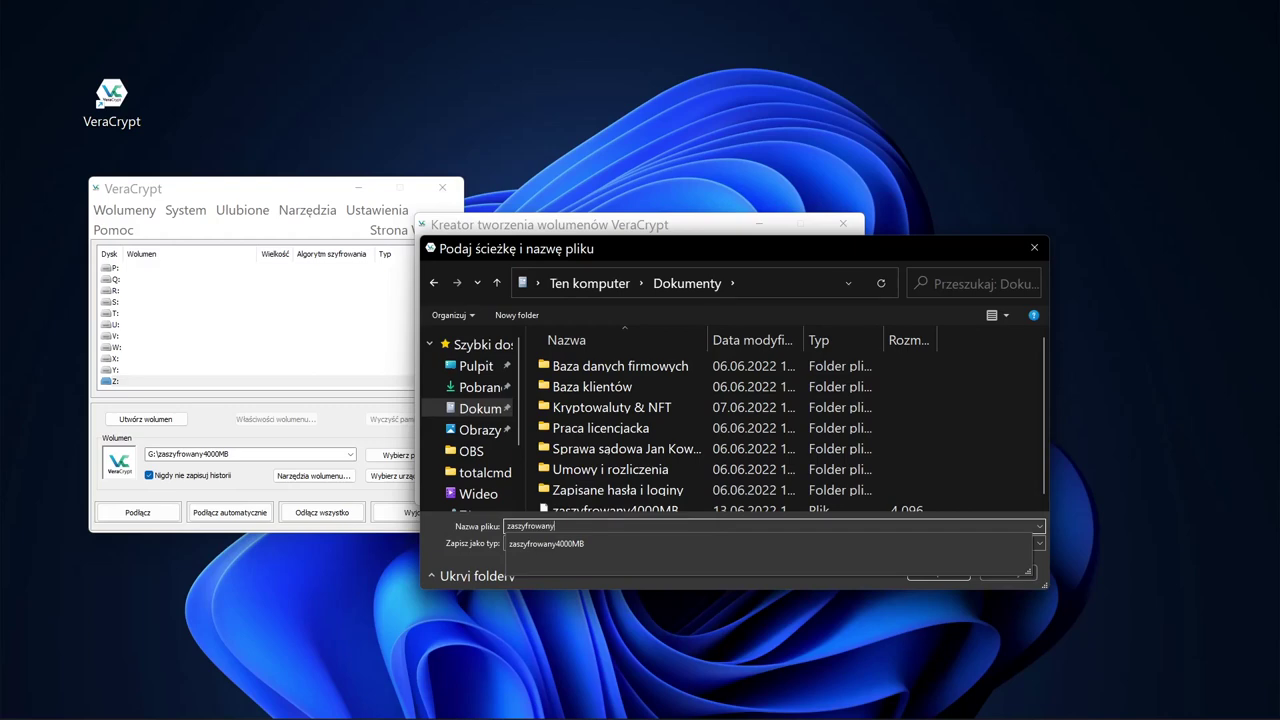
pyautogui.write('4GB')
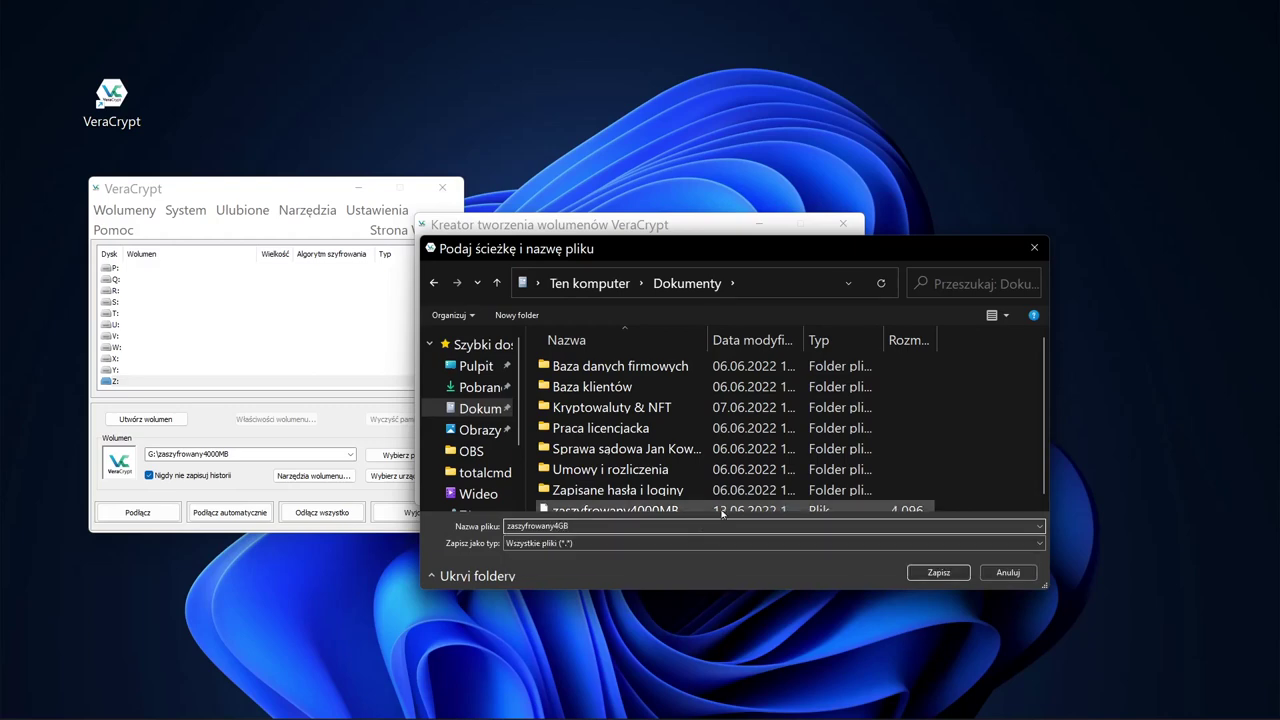
pyautogui.click(948, 574)
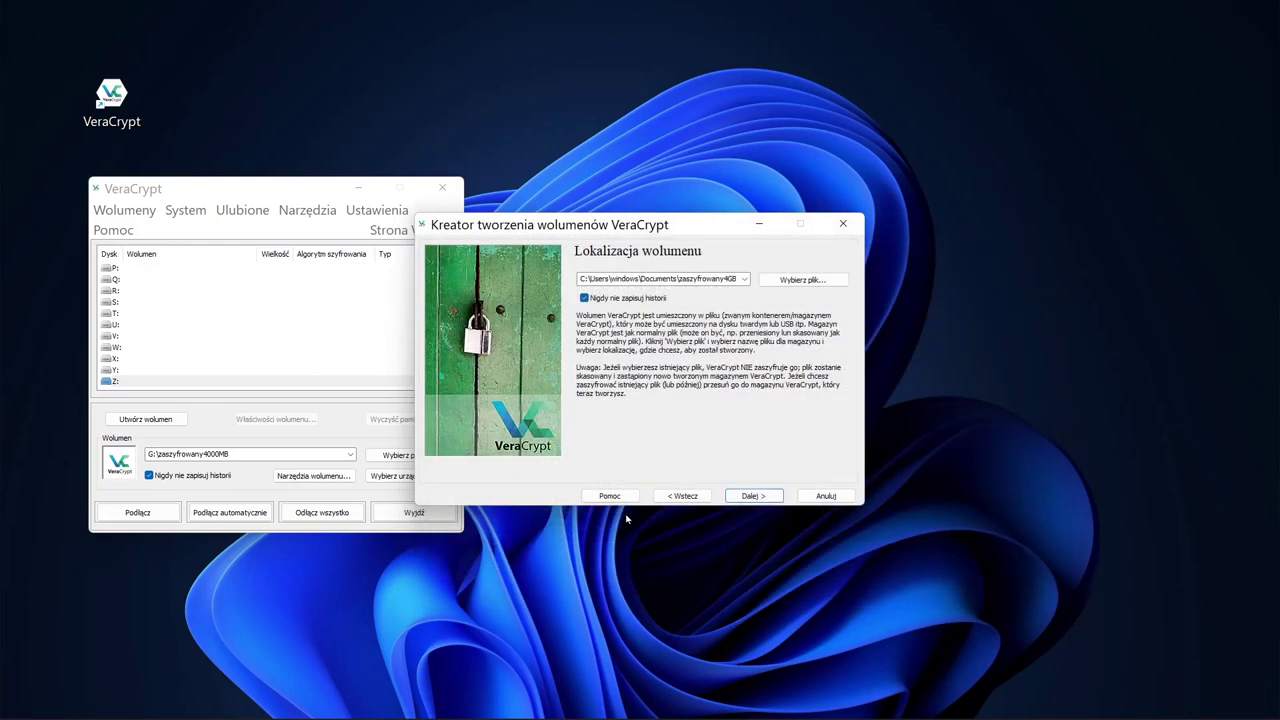
pyautogui.click(772, 497)
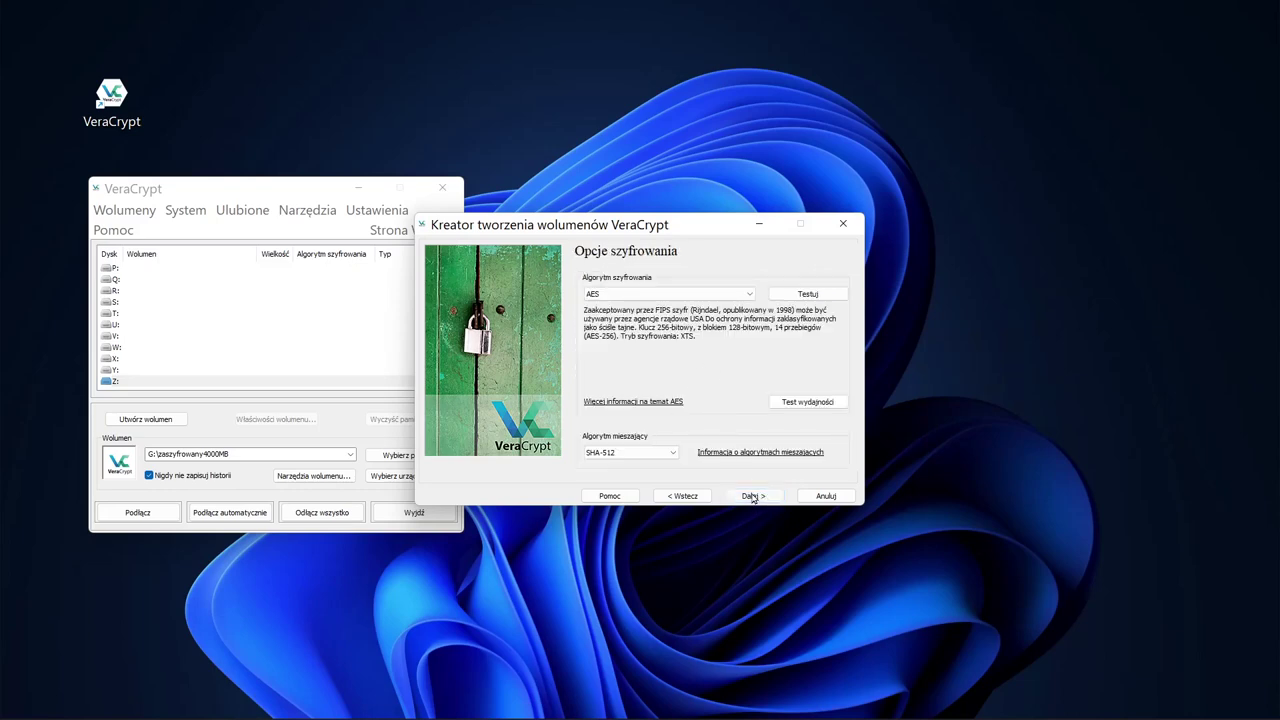
# Step: Keep AES with SHA-512 and set the volume size to 4 GB
pyautogui.click(753, 497)
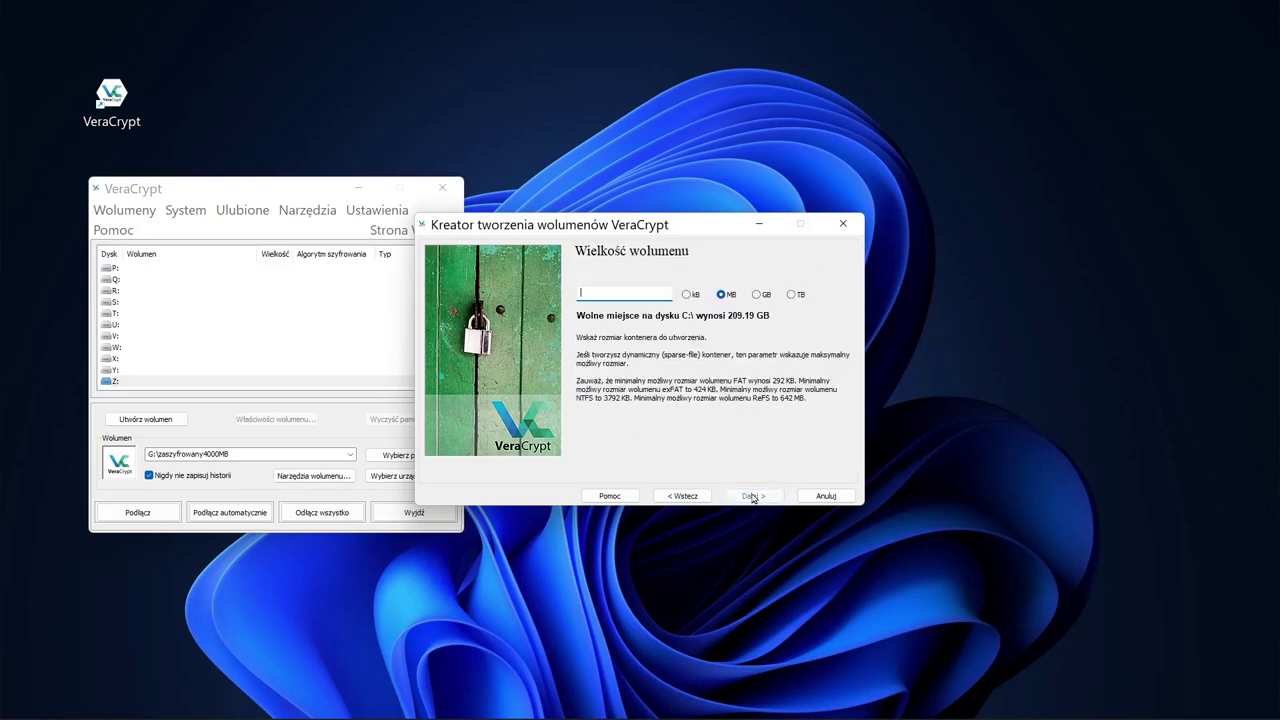
pyautogui.click(756, 294)
pyautogui.click(636, 292)
pyautogui.write('4')
pyautogui.click(755, 496)
# Step: Set and confirm the volume password, format the volume, and exit the wizard
pyautogui.write('****************')
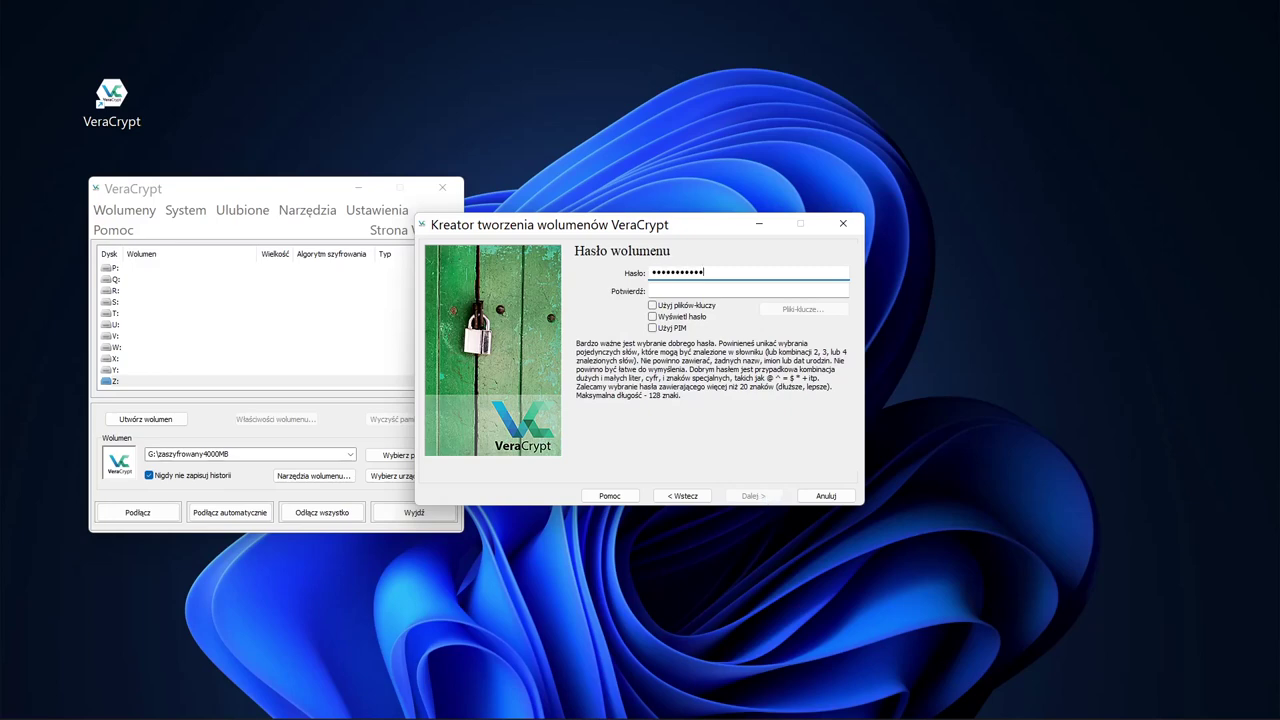
pyautogui.press('Tab')
pyautogui.write('****************')
pyautogui.click(762, 497)
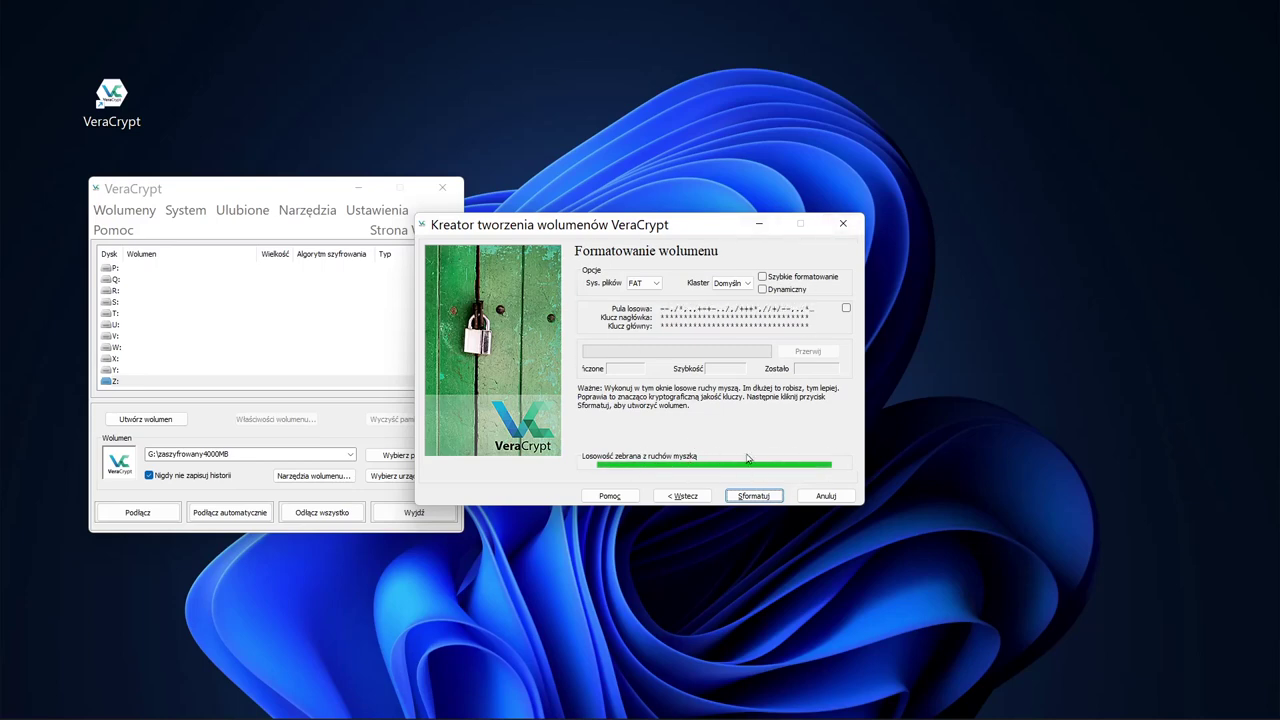
pyautogui.click(755, 496)
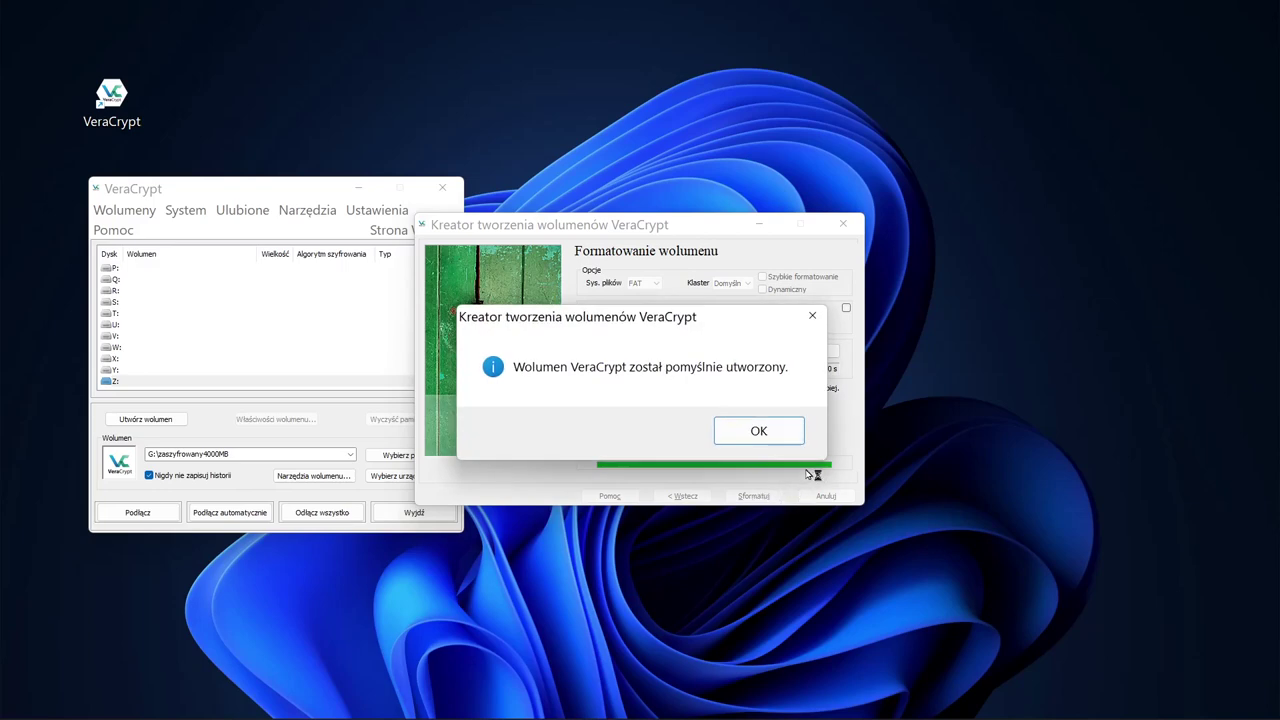
pyautogui.click(779, 432)
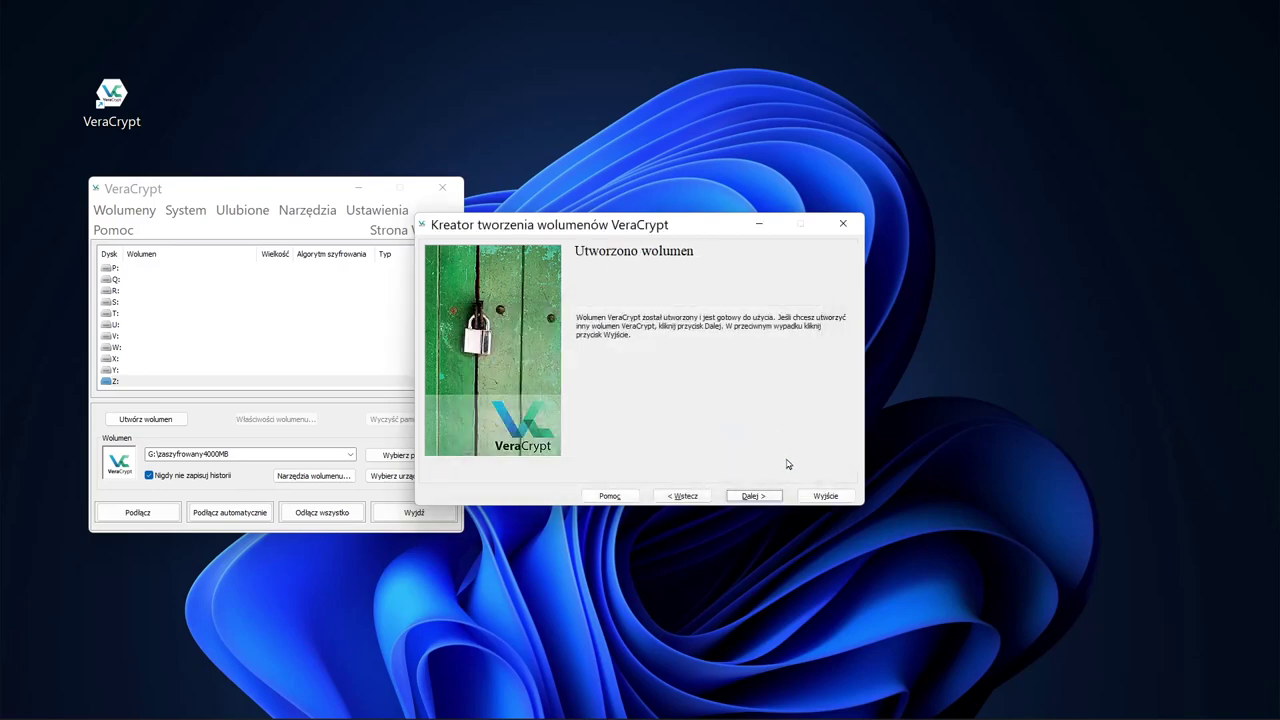
pyautogui.click(816, 494)
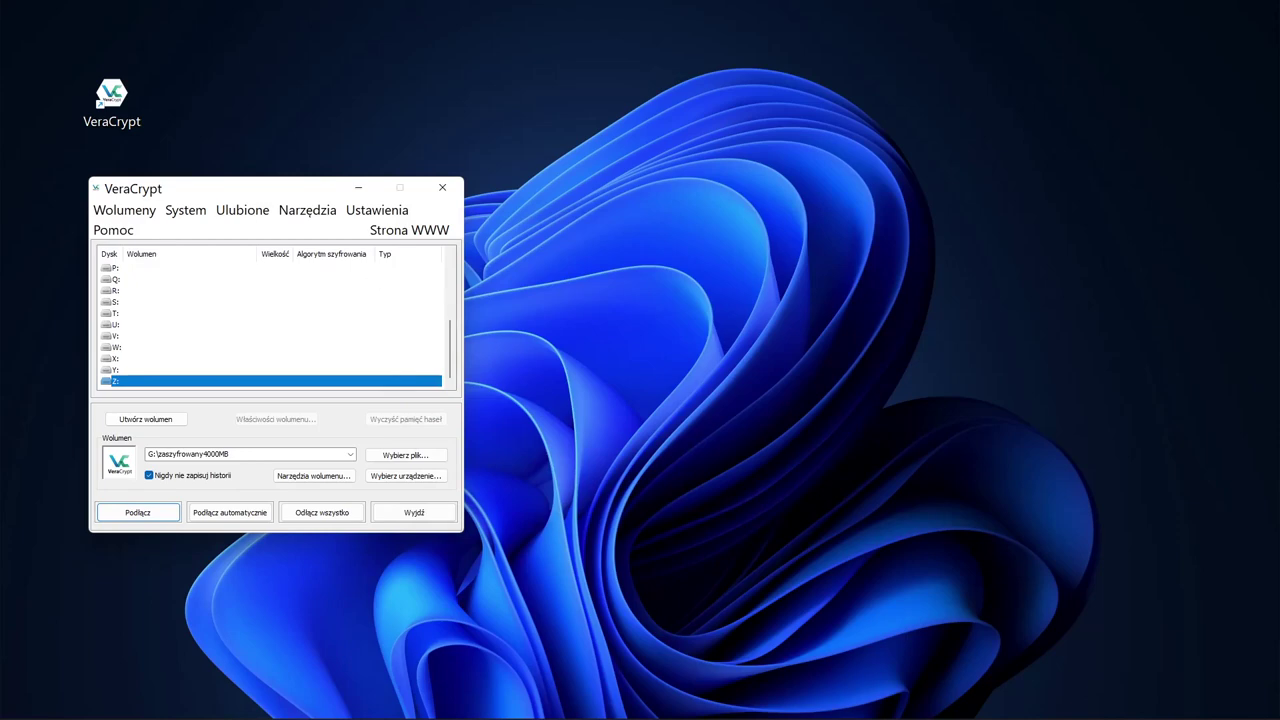
# Step: Locate zaszyfrowany4GB in Dokumenty, then open Dysk USB (G:) in File Explorer
pyautogui.press('super+e')
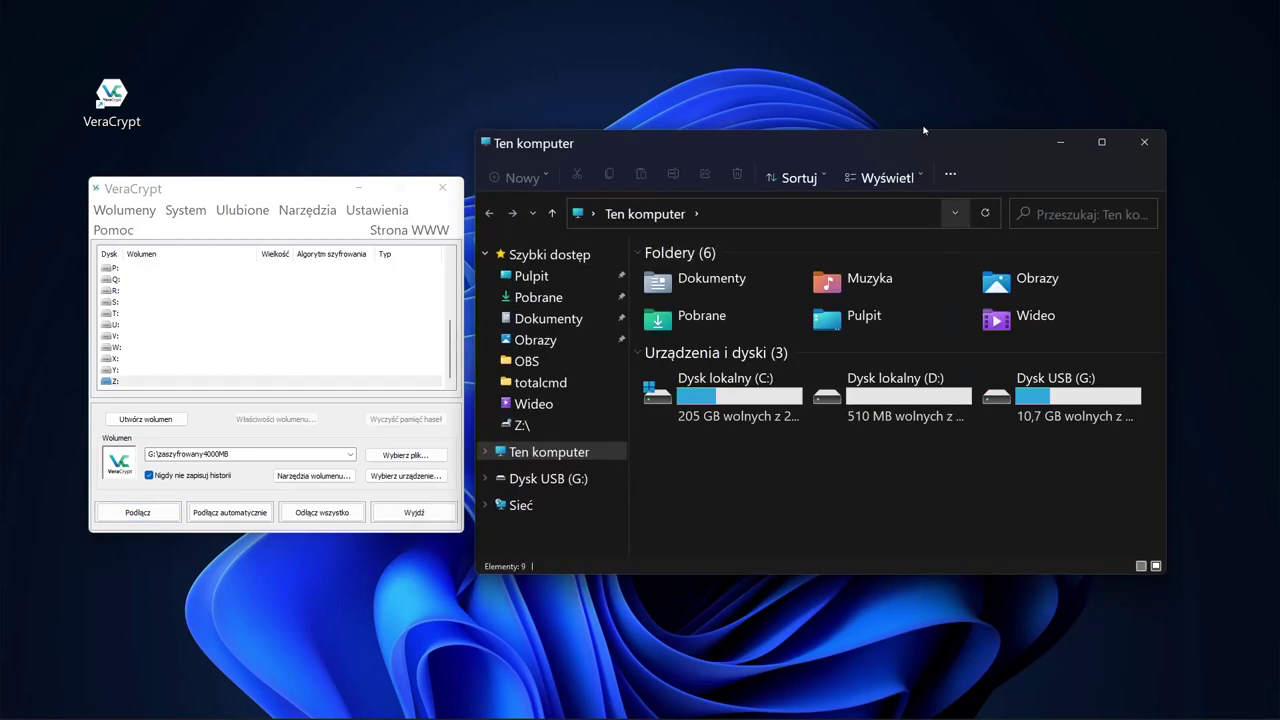
pyautogui.moveTo(918, 146); pyautogui.dragTo(877, 137)
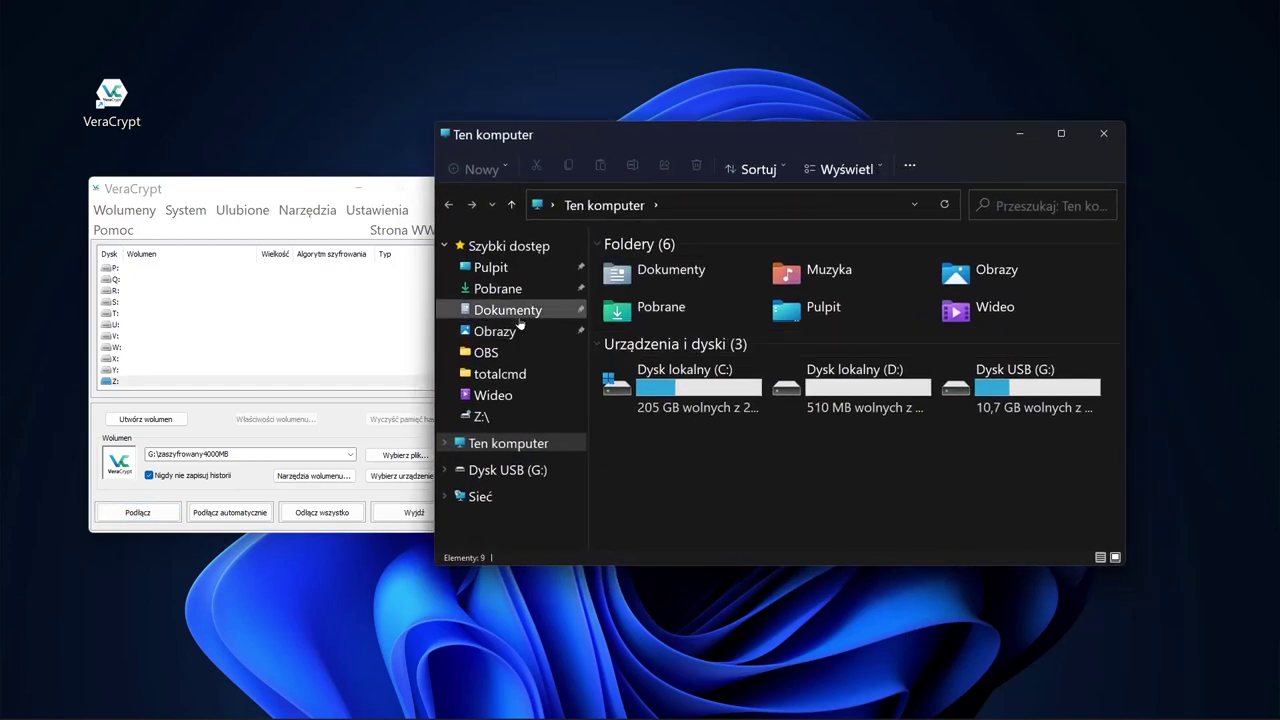
pyautogui.click(568, 312)
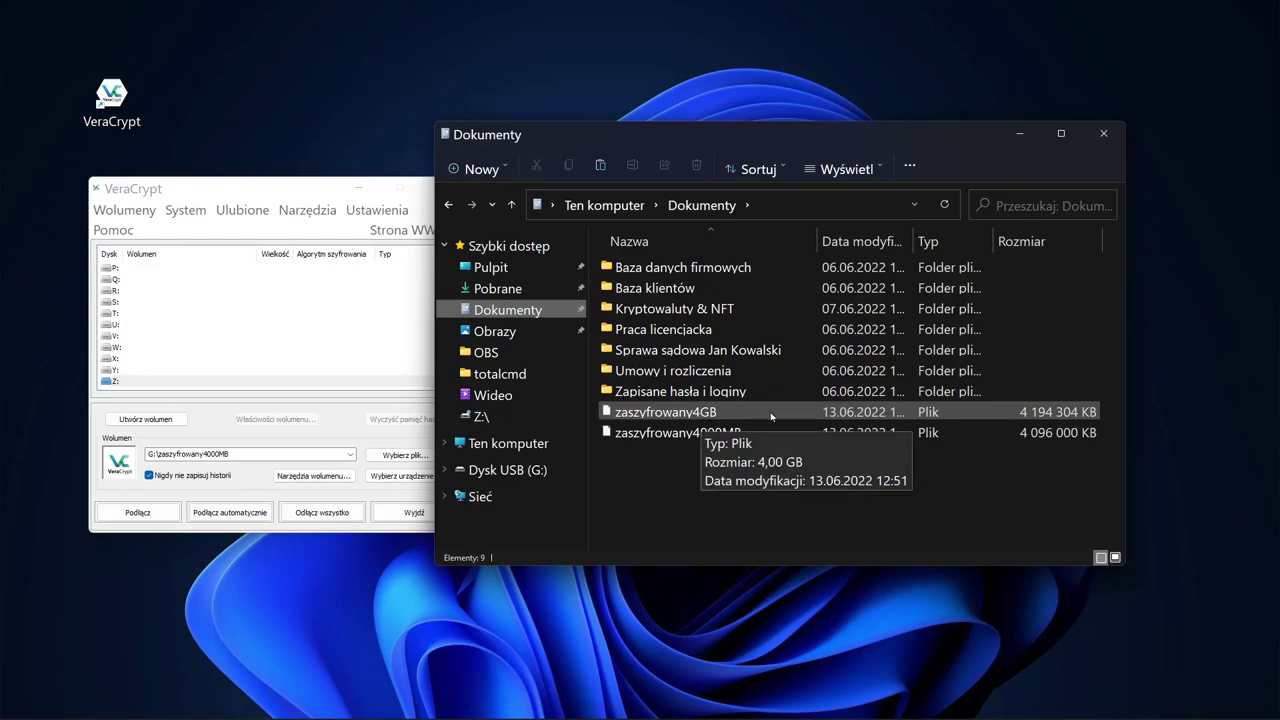
pyautogui.click(858, 434)
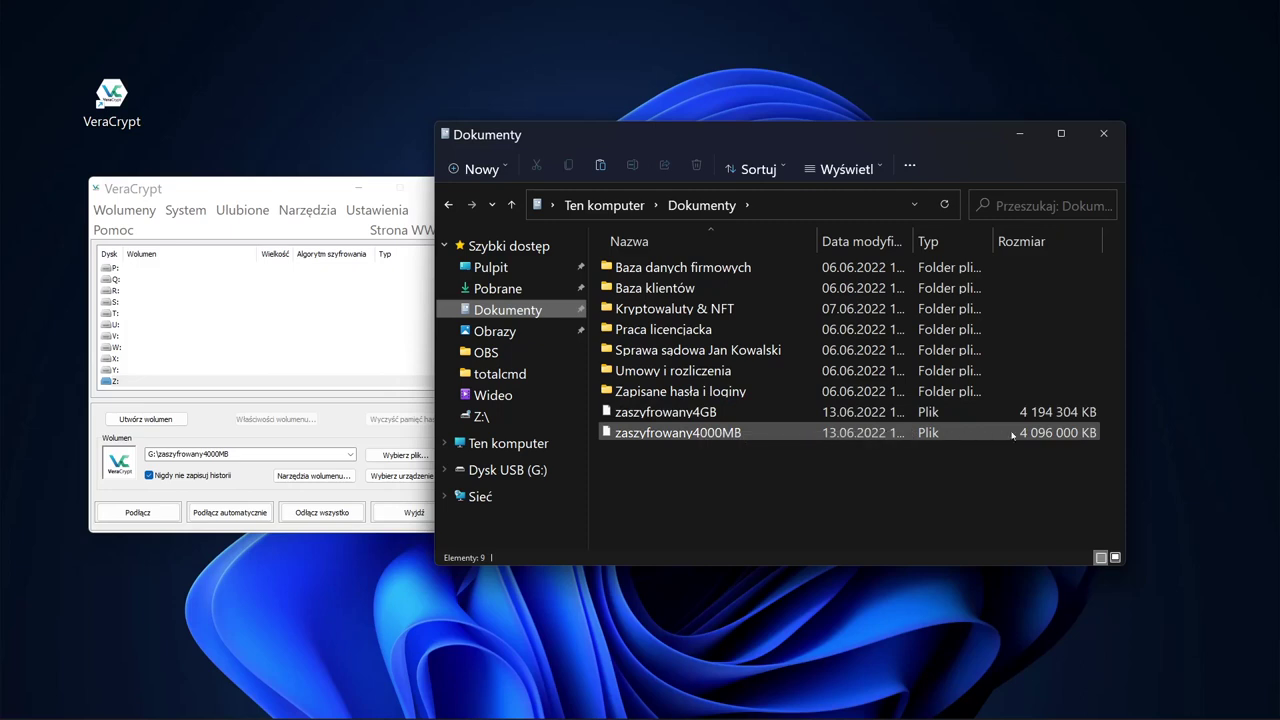
pyautogui.click(1061, 417)
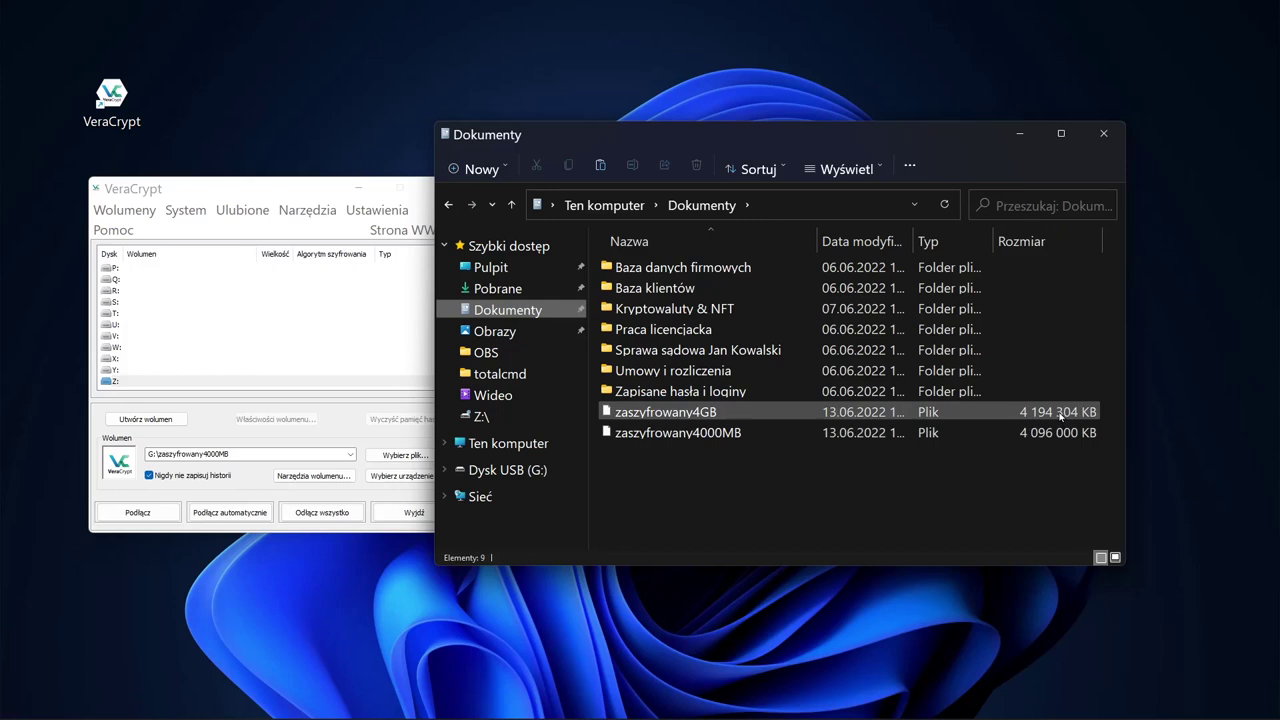
pyautogui.click(697, 414)
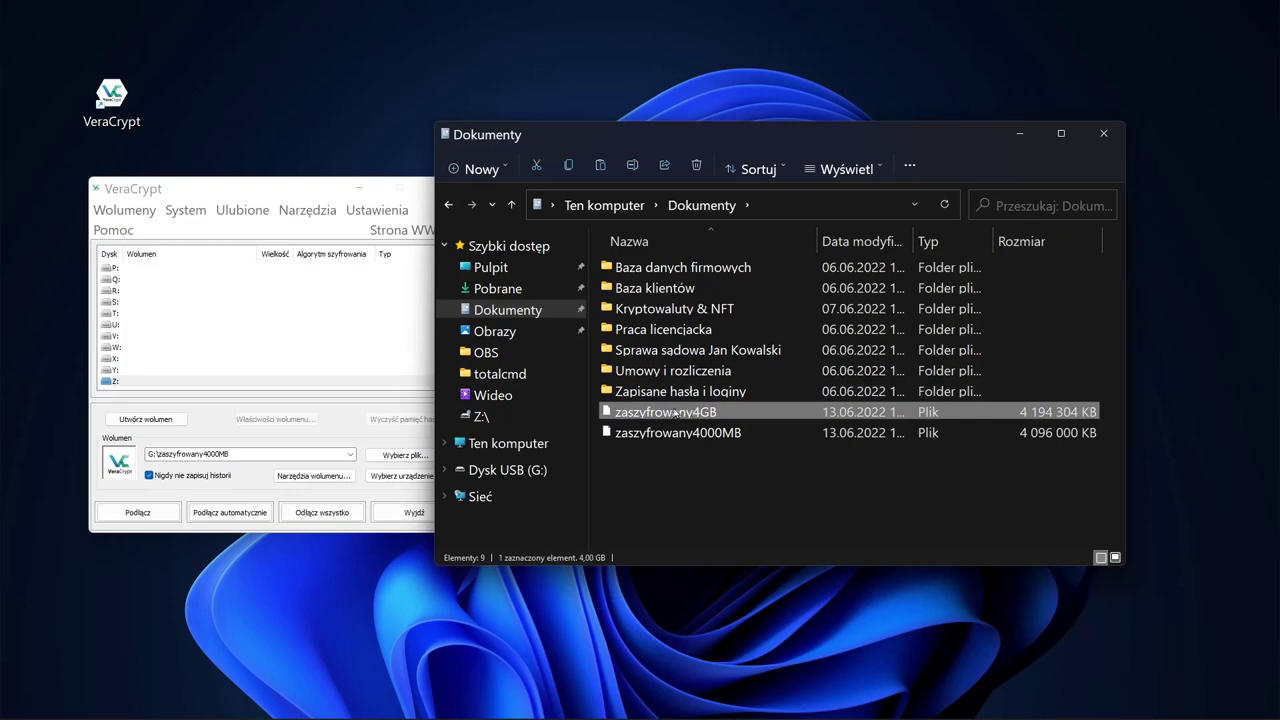
pyautogui.click(527, 469)
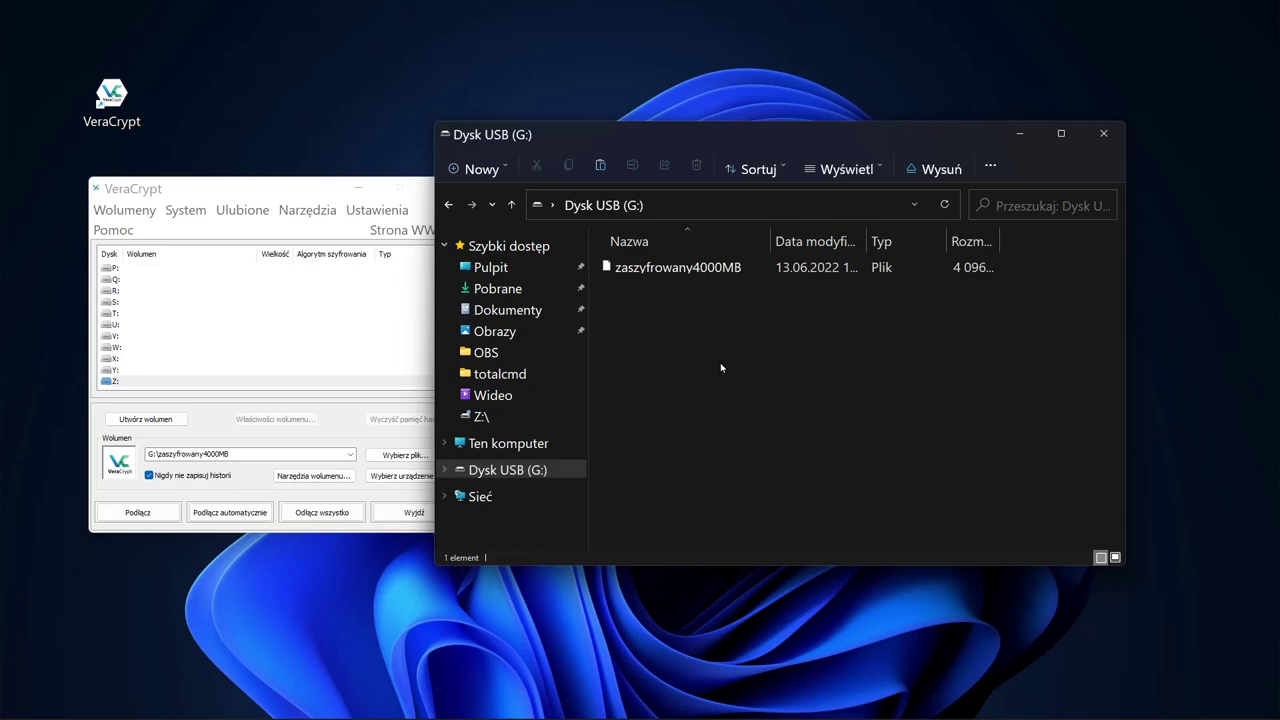
pyautogui.hotkey('ctrl', 'v')
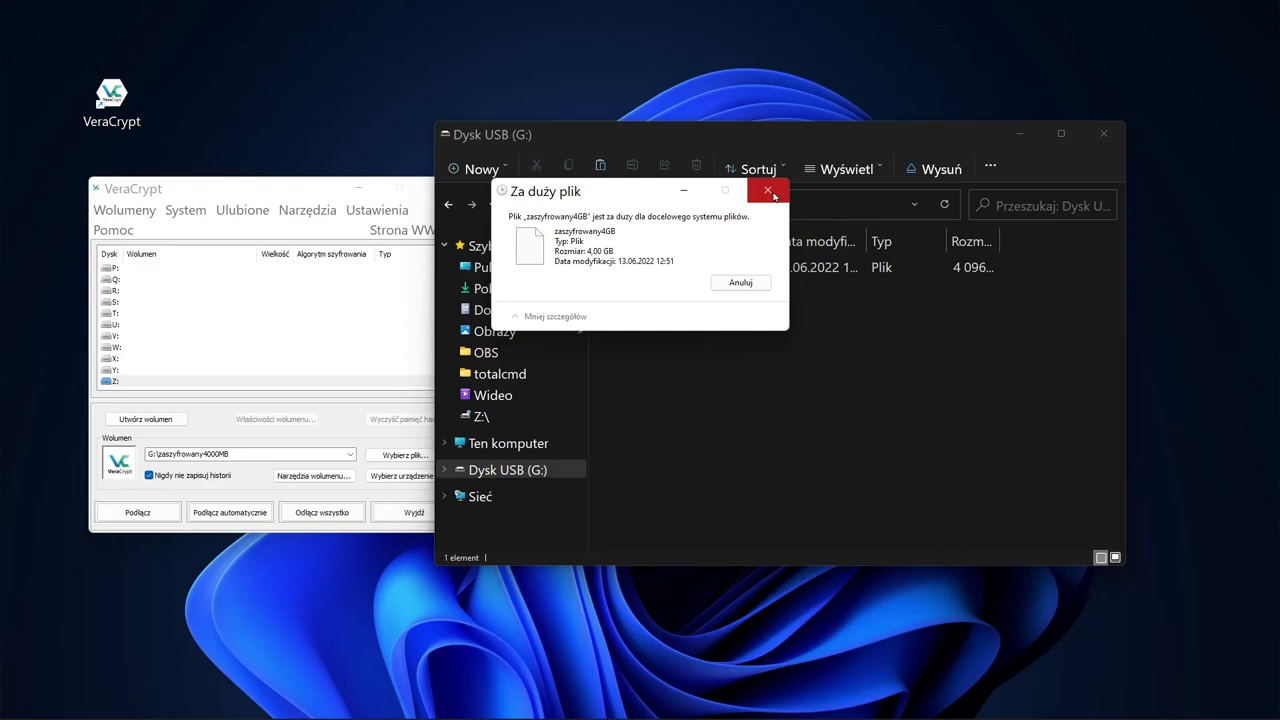
pyautogui.click(770, 191)
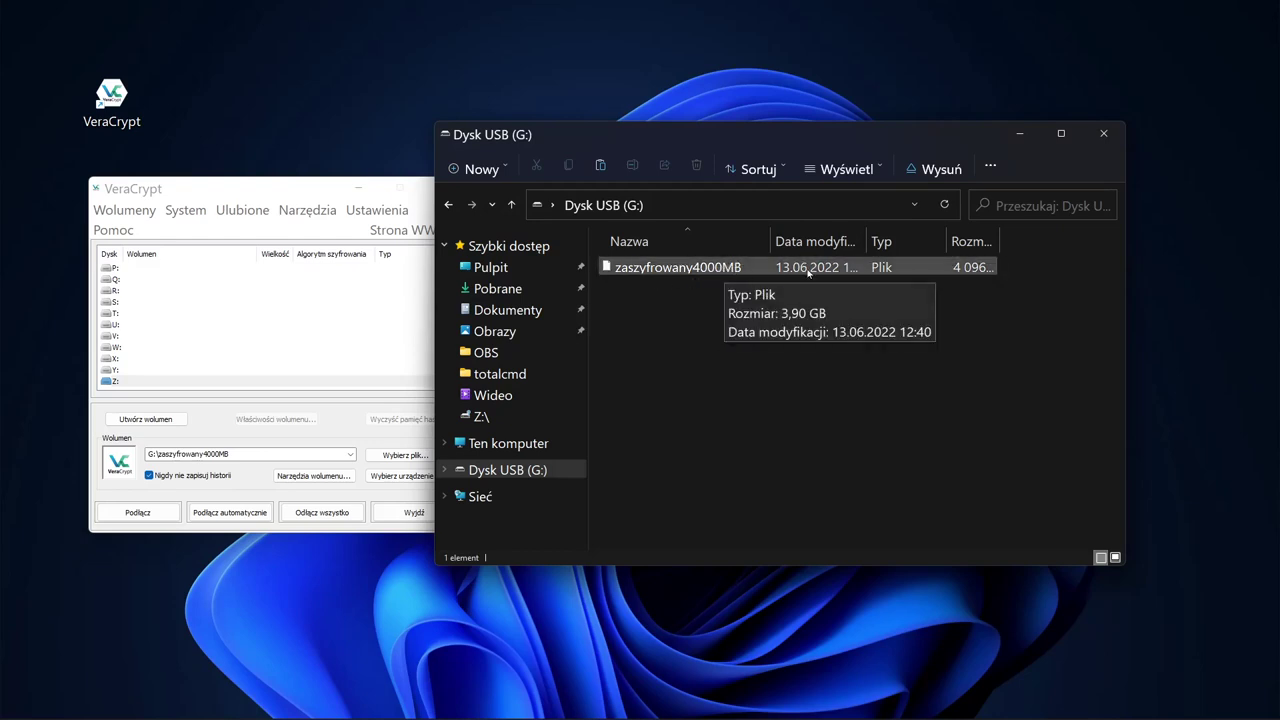
pyautogui.click(694, 271)
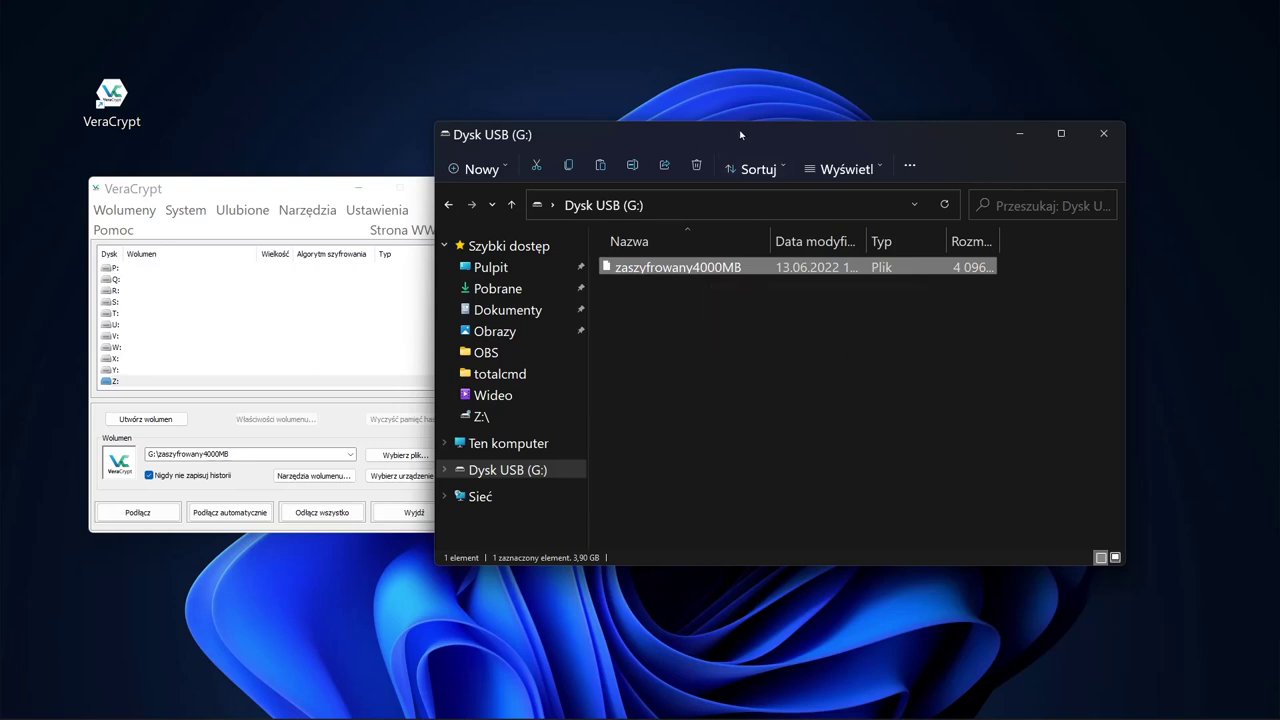
pyautogui.moveTo(740, 131); pyautogui.dragTo(770, 147)
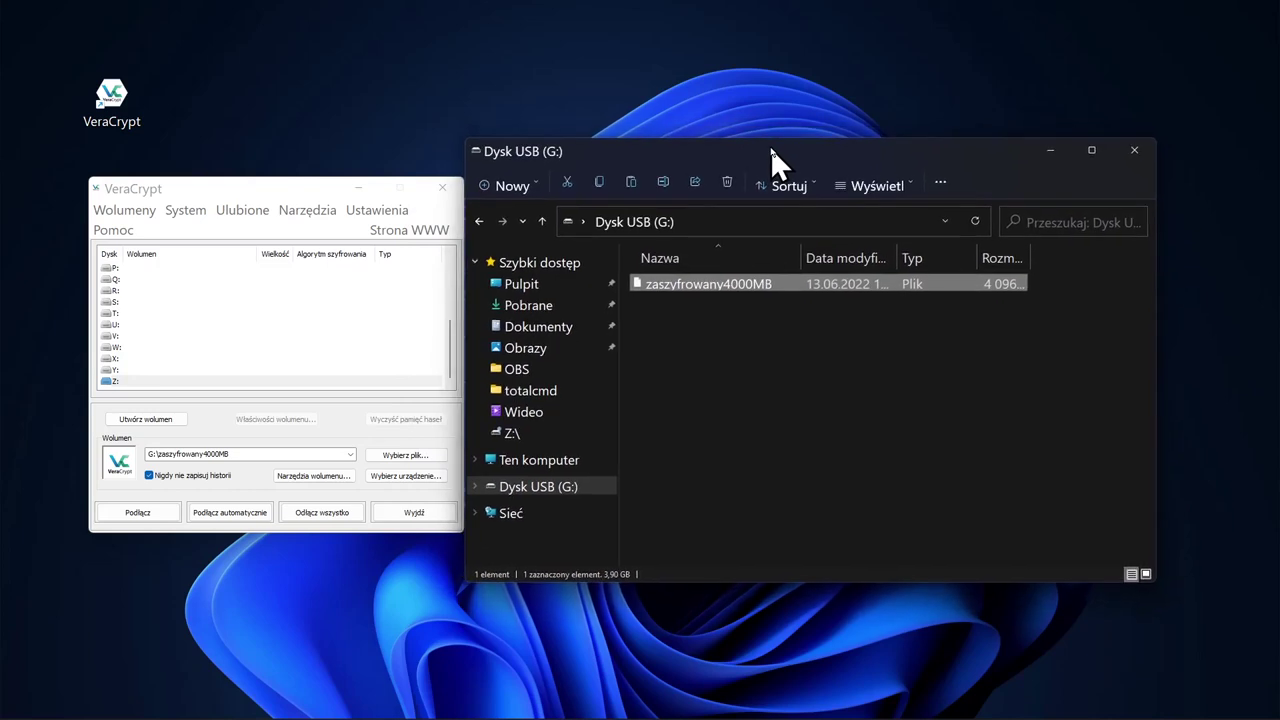
pyautogui.click(774, 345)
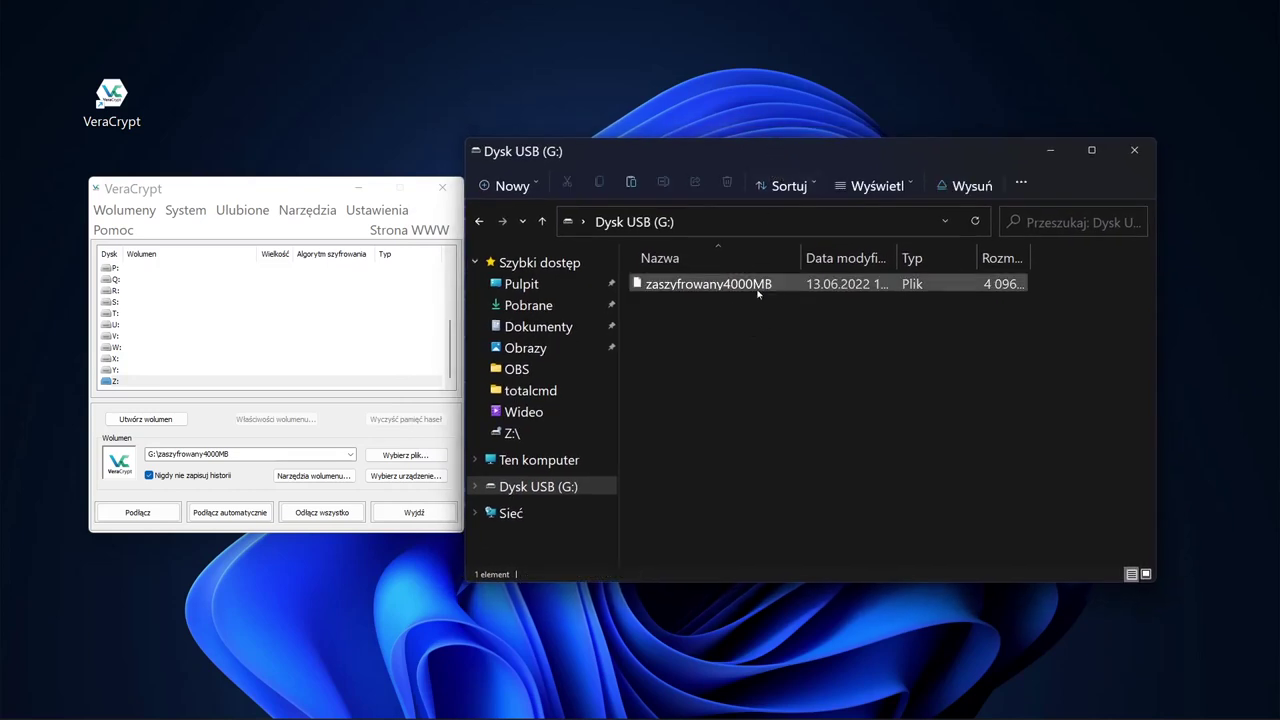
pyautogui.moveTo(737, 286)
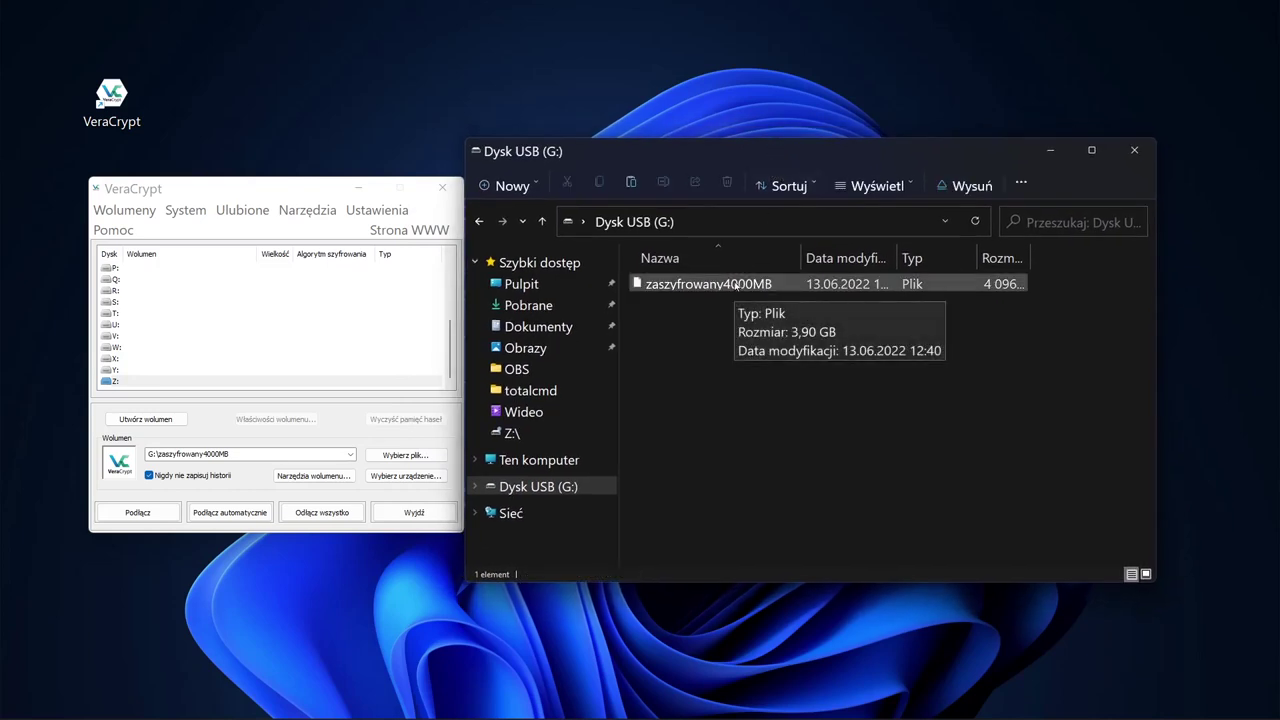
# Step: Quick-format Dysk USB (G:) as FAT32, confirming the erase, and close the format window
pyautogui.click(539, 460)
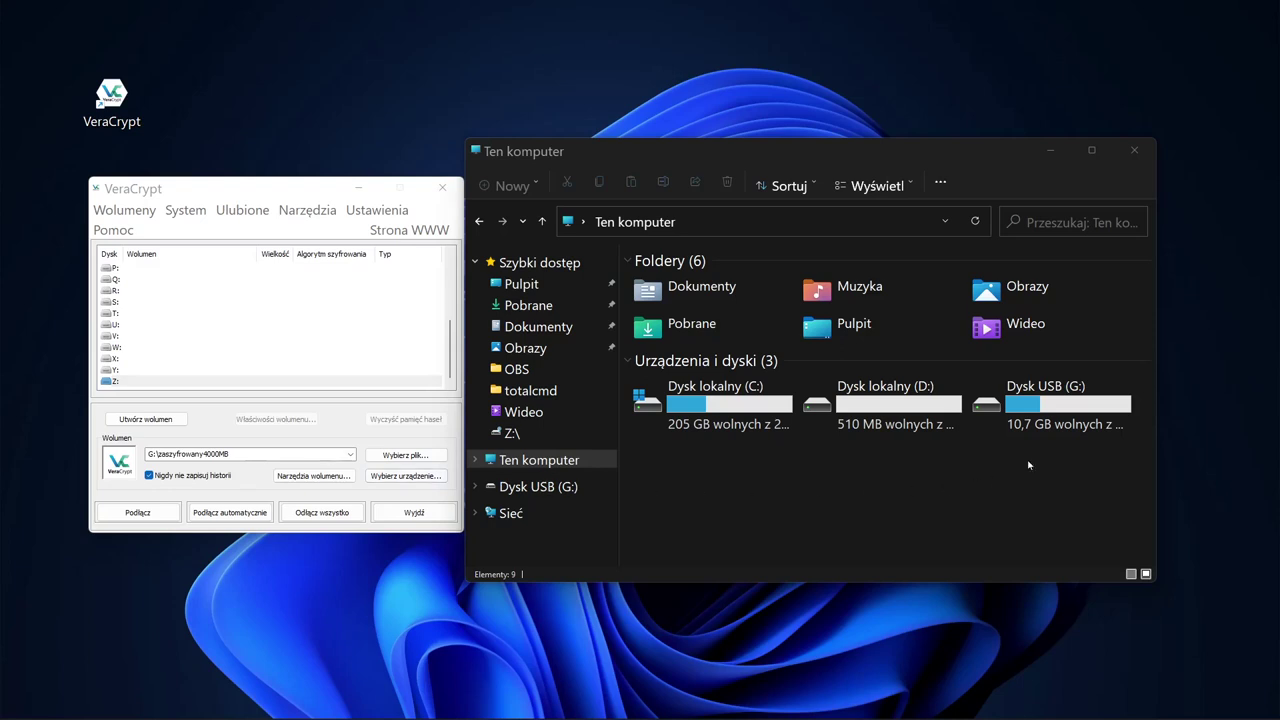
pyautogui.rightClick(1005, 398)
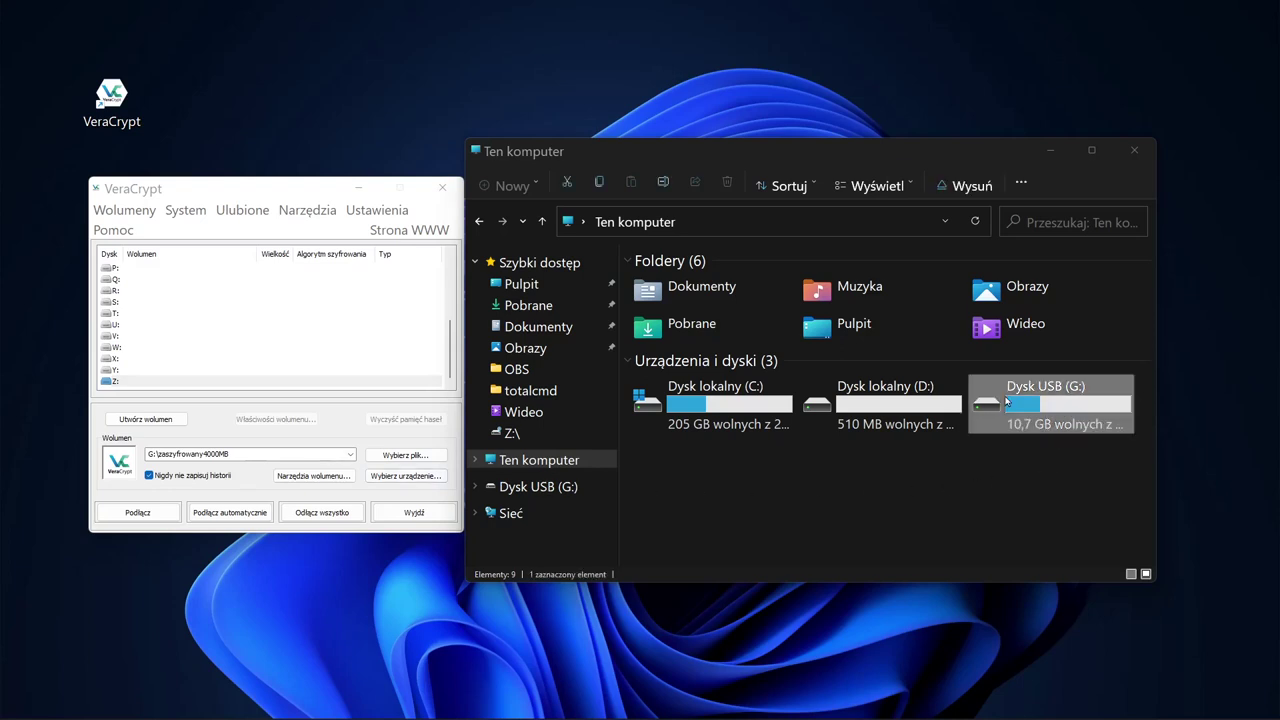
pyautogui.click(785, 500)
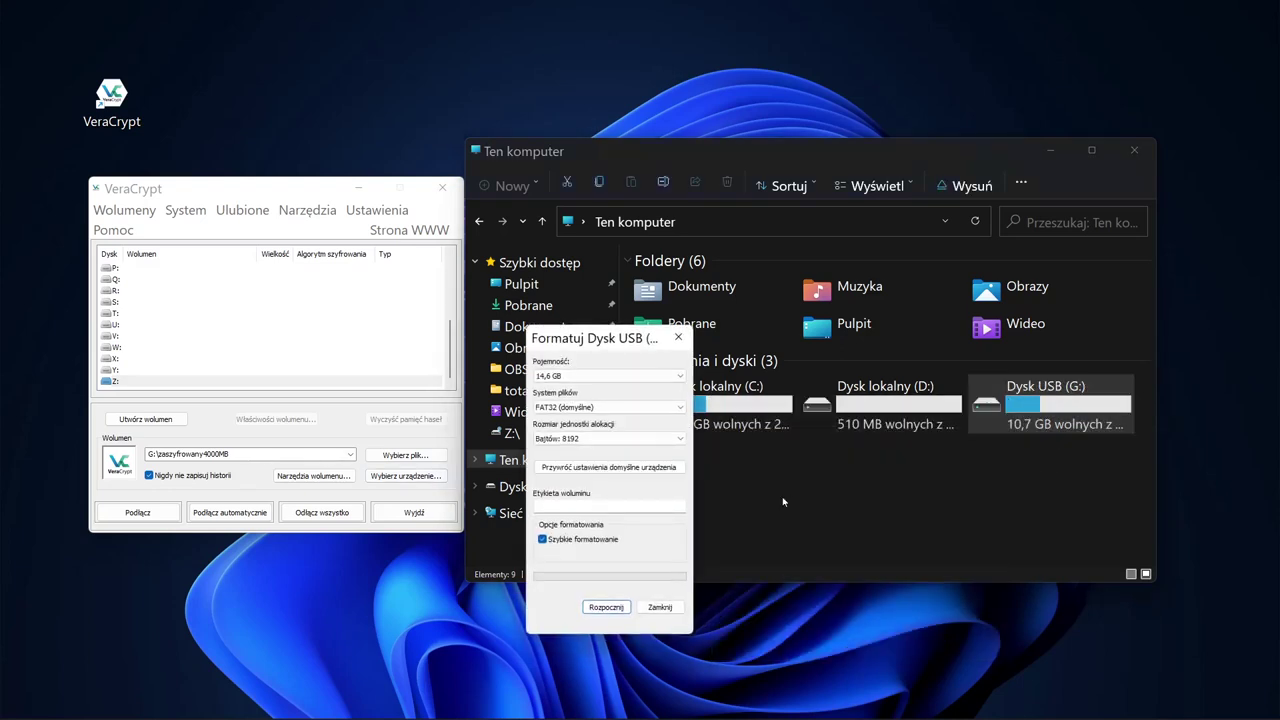
pyautogui.click(612, 607)
pyautogui.click(715, 364)
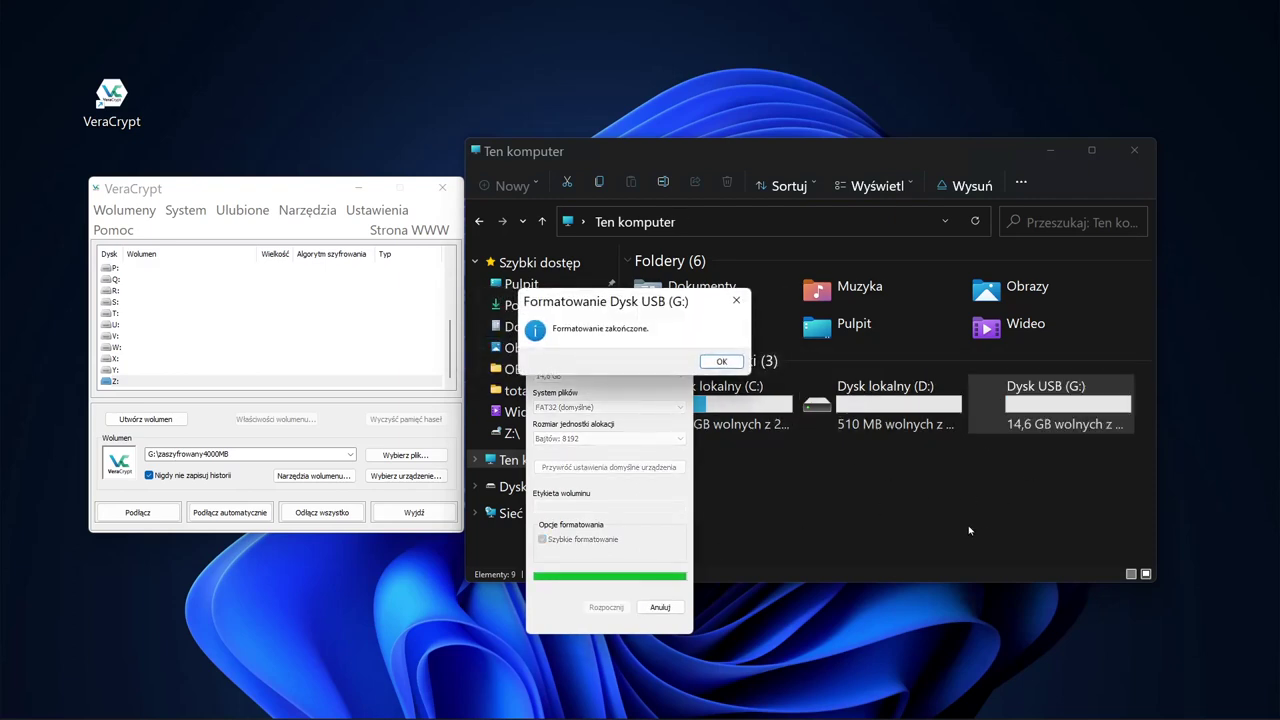
pyautogui.click(722, 362)
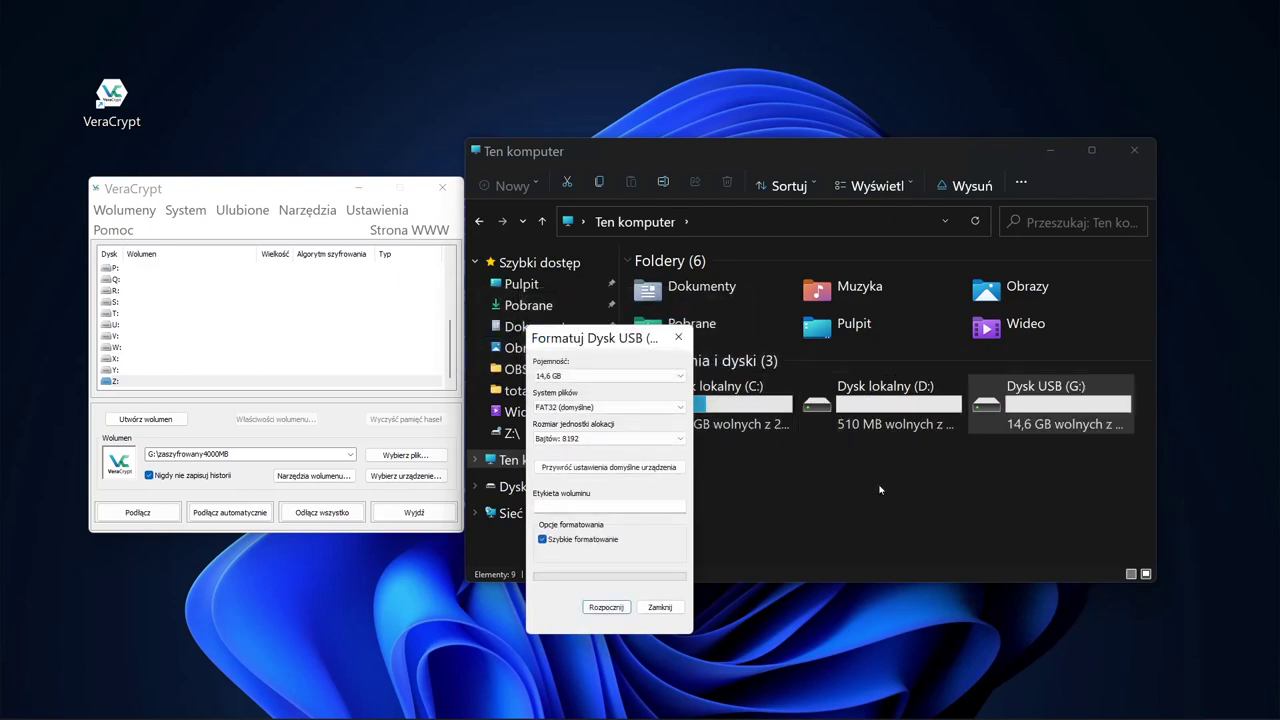
pyautogui.click(660, 607)
pyautogui.click(706, 534)
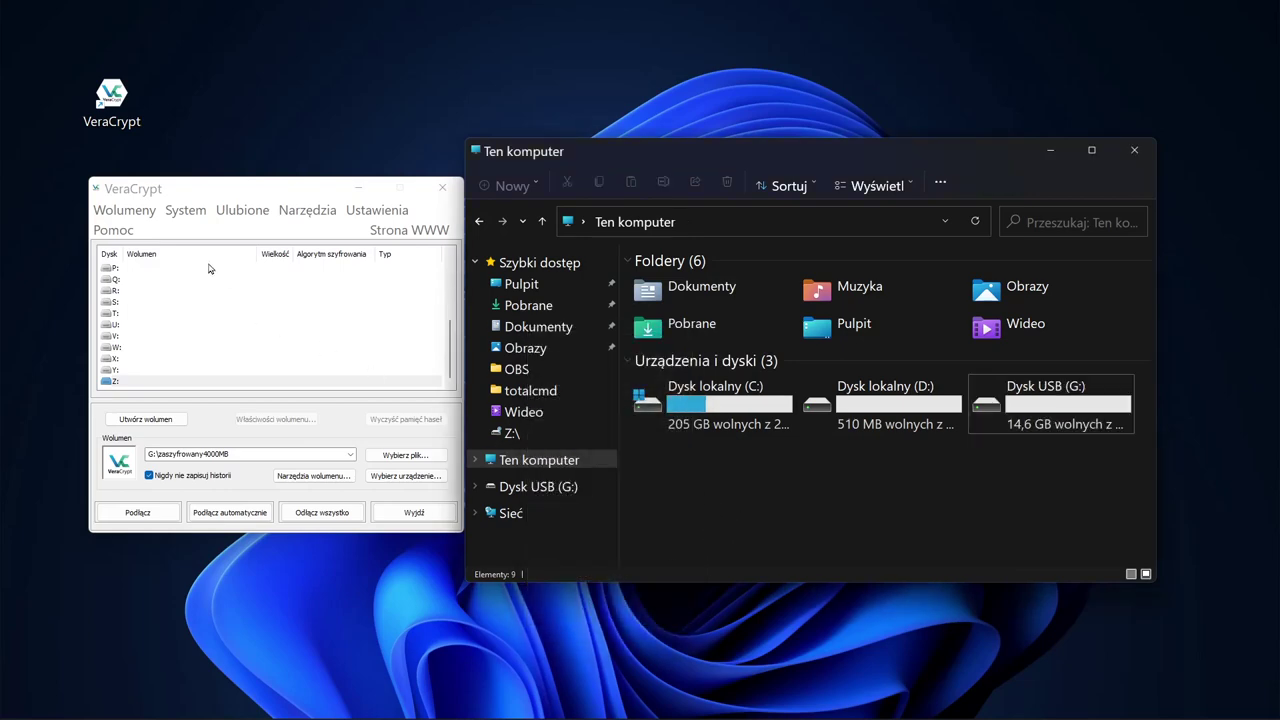
pyautogui.click(224, 188)
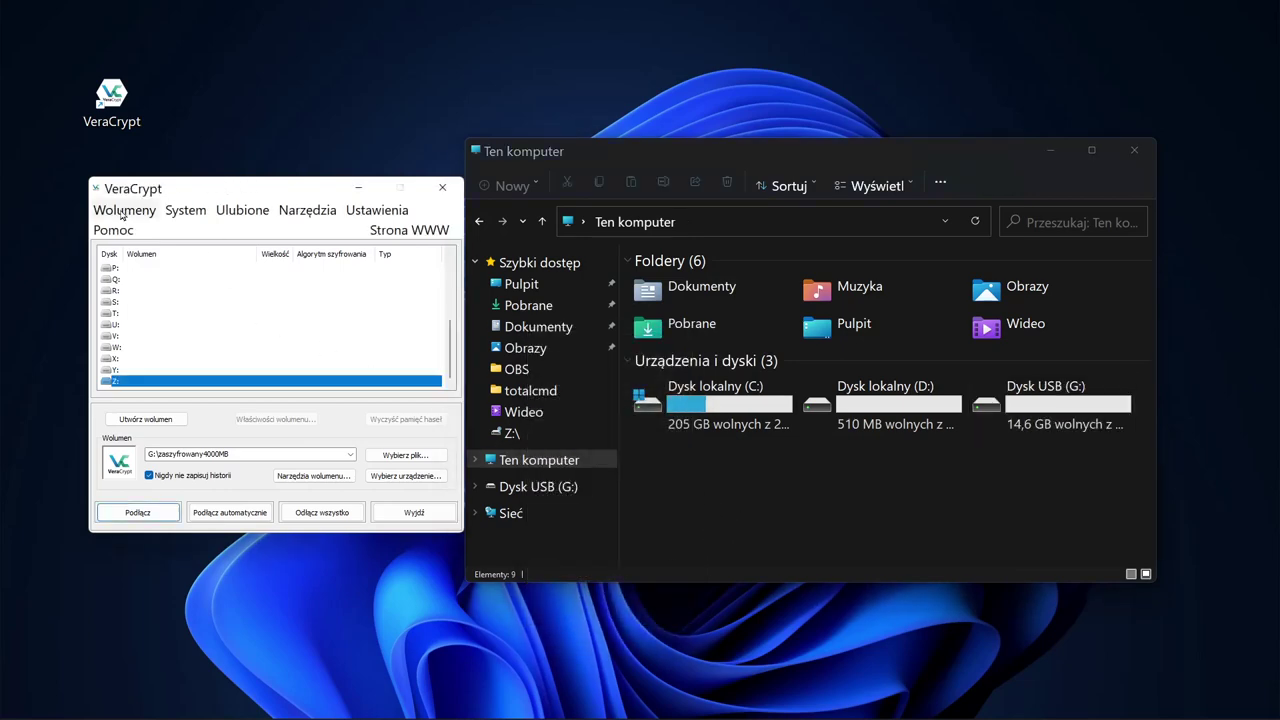
# Step: Start a new standard volume for a non-system partition or drive
pyautogui.click(123, 212)
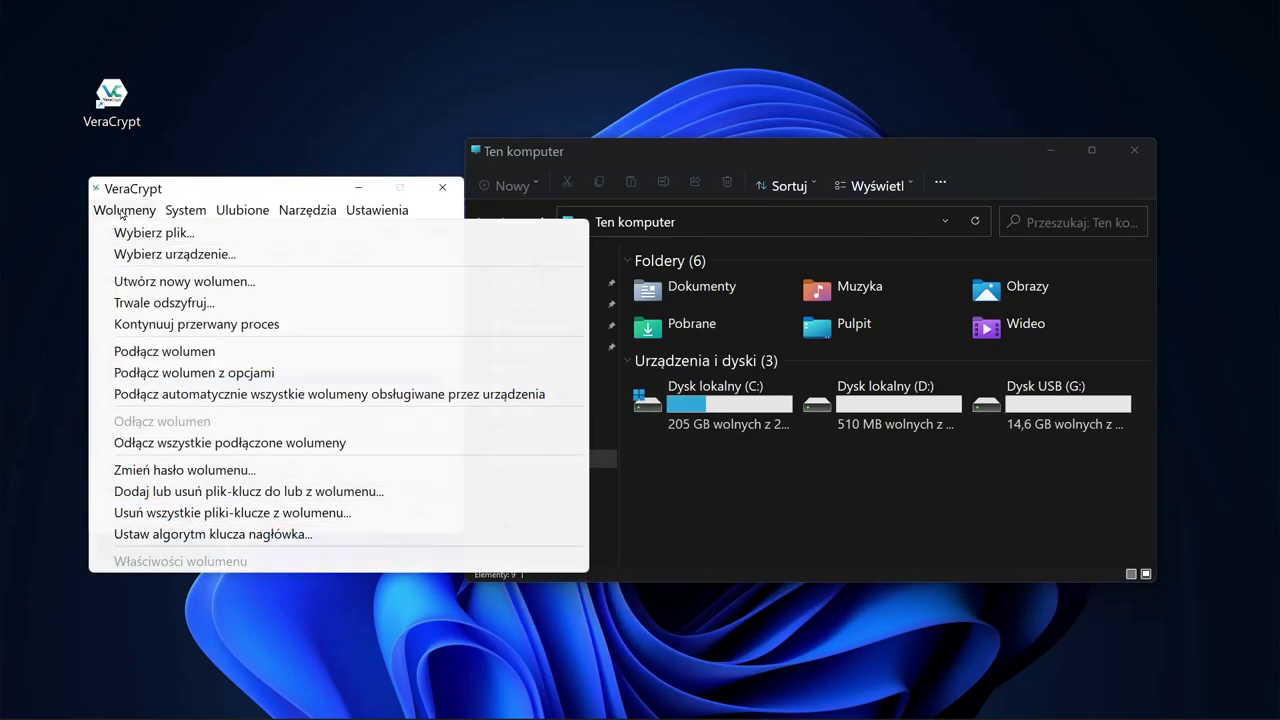
pyautogui.click(189, 280)
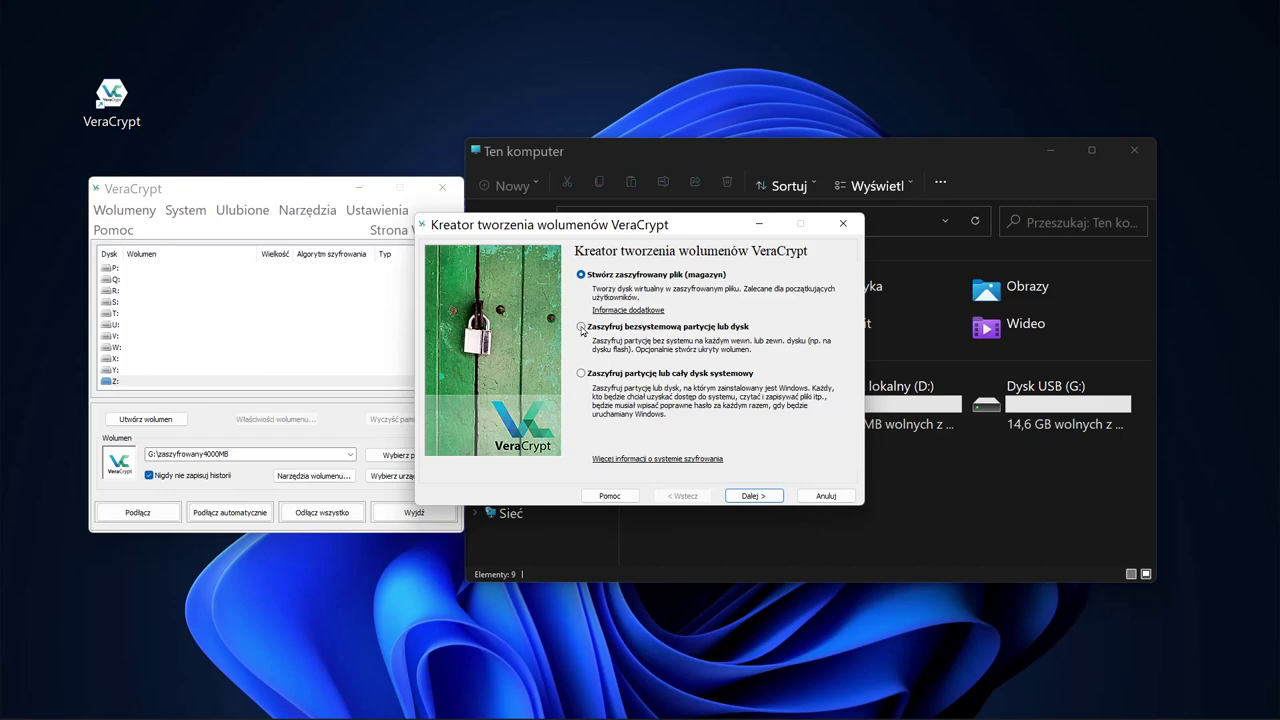
pyautogui.click(581, 328)
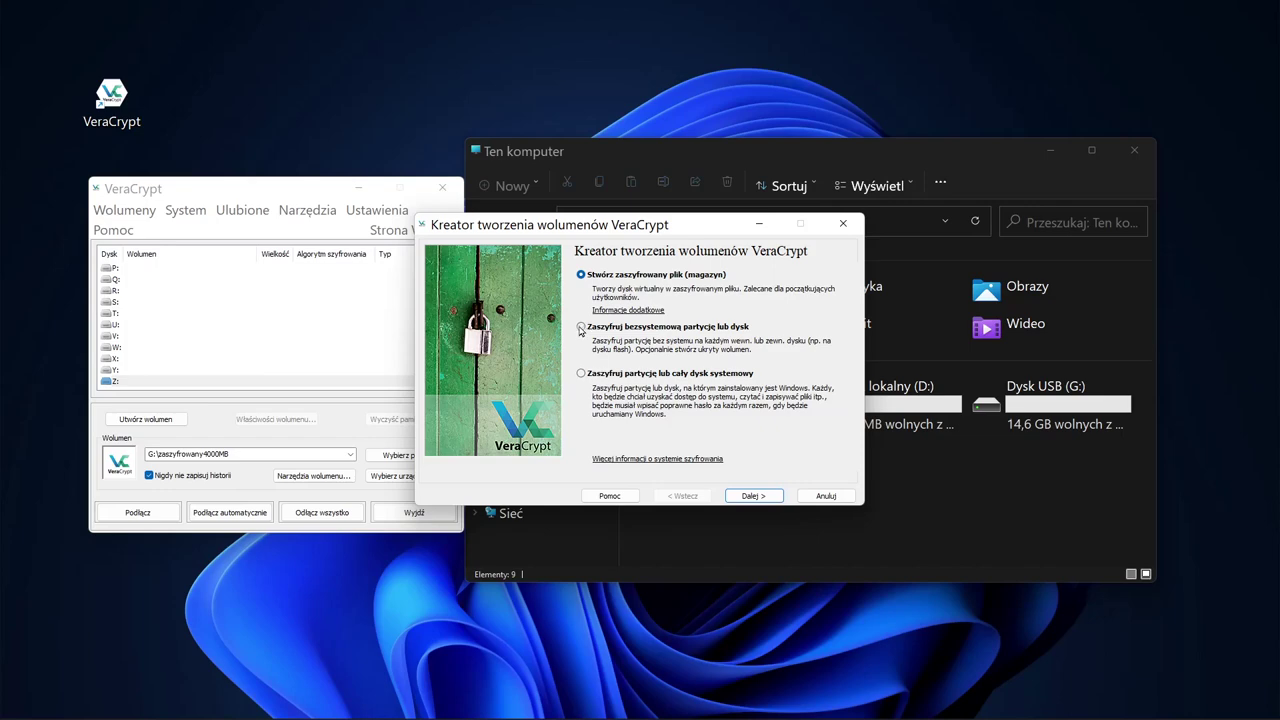
pyautogui.click(756, 496)
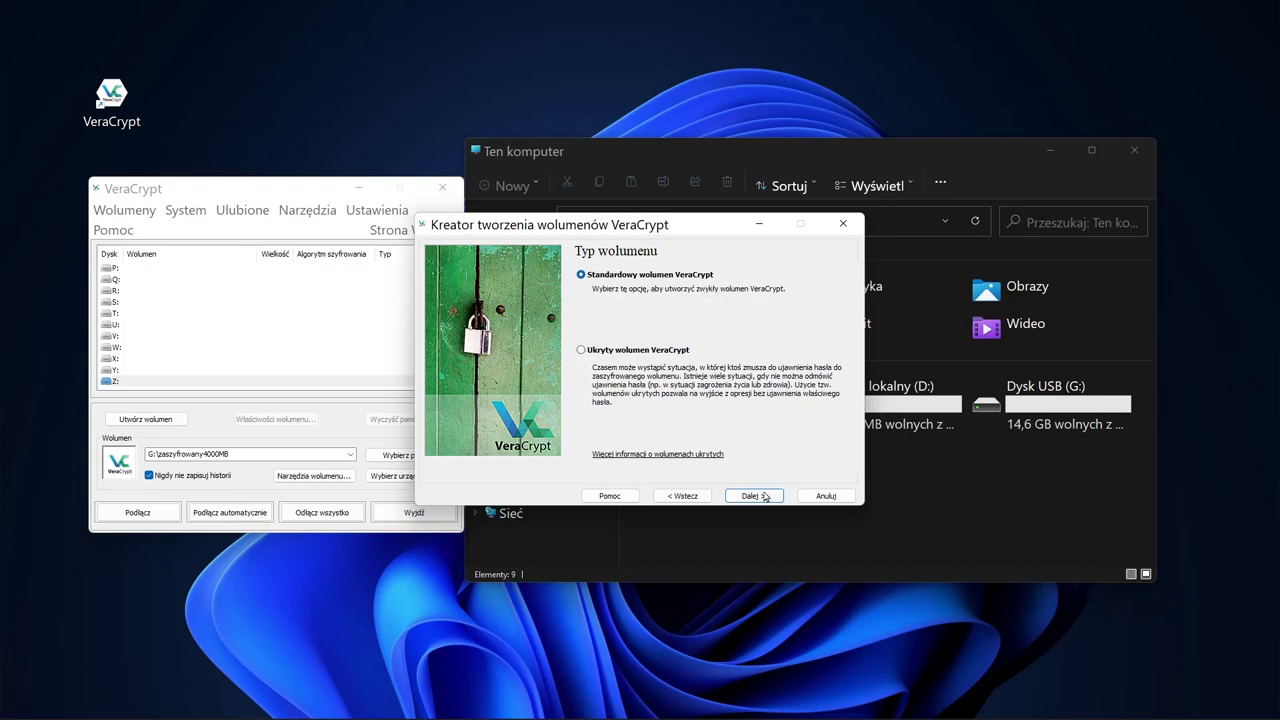
pyautogui.click(764, 497)
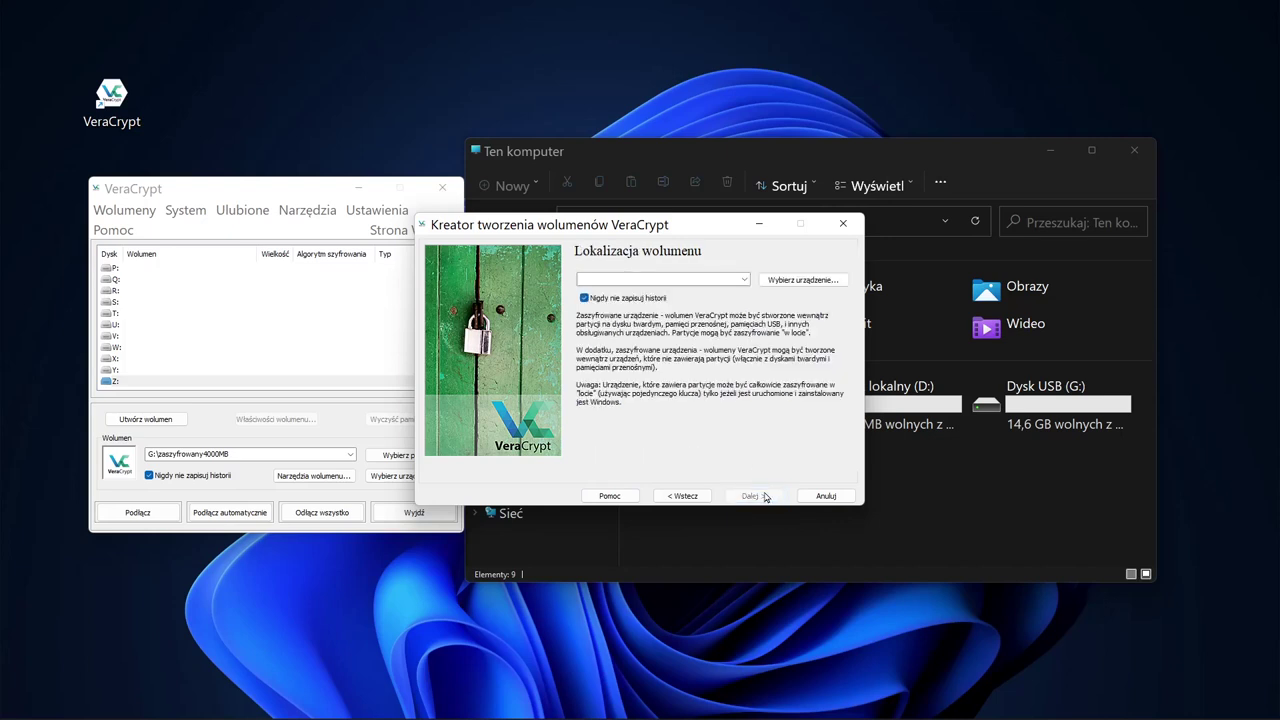
# Step: Target the 14.6 GB USB partition G:, keeping create-and-format, AES/SHA-512 and full size
pyautogui.click(804, 280)
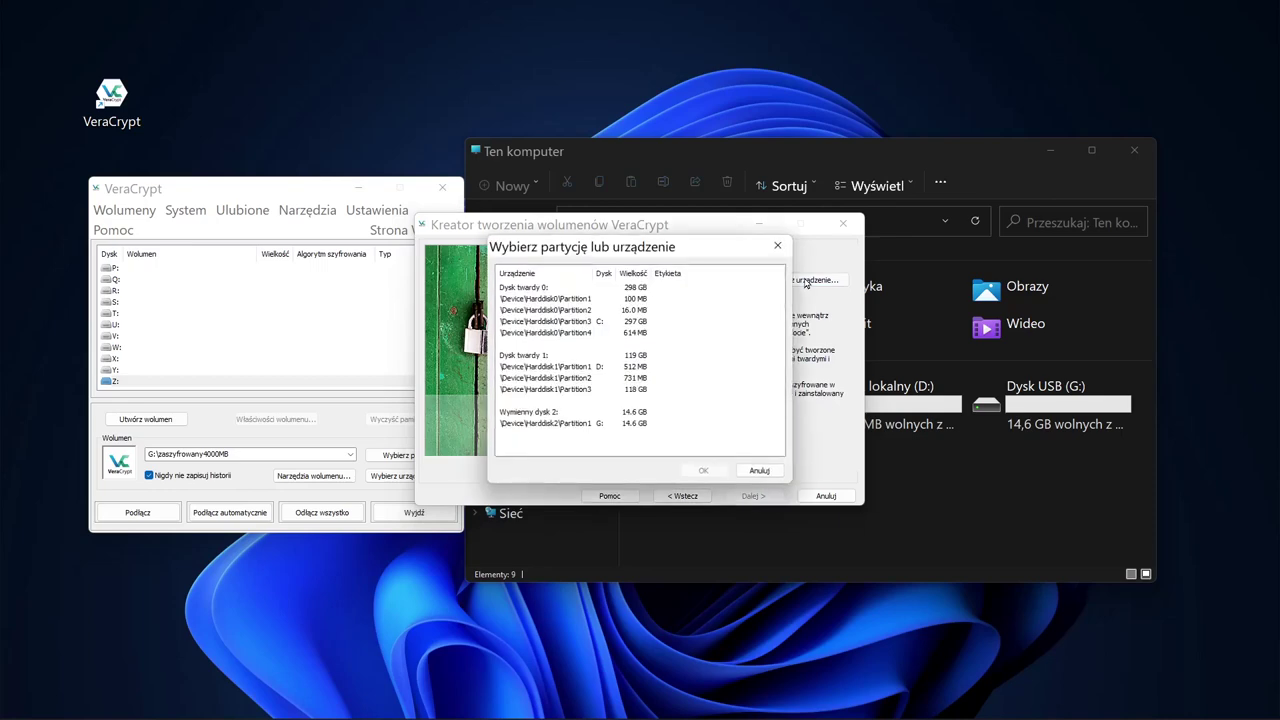
pyautogui.click(572, 424)
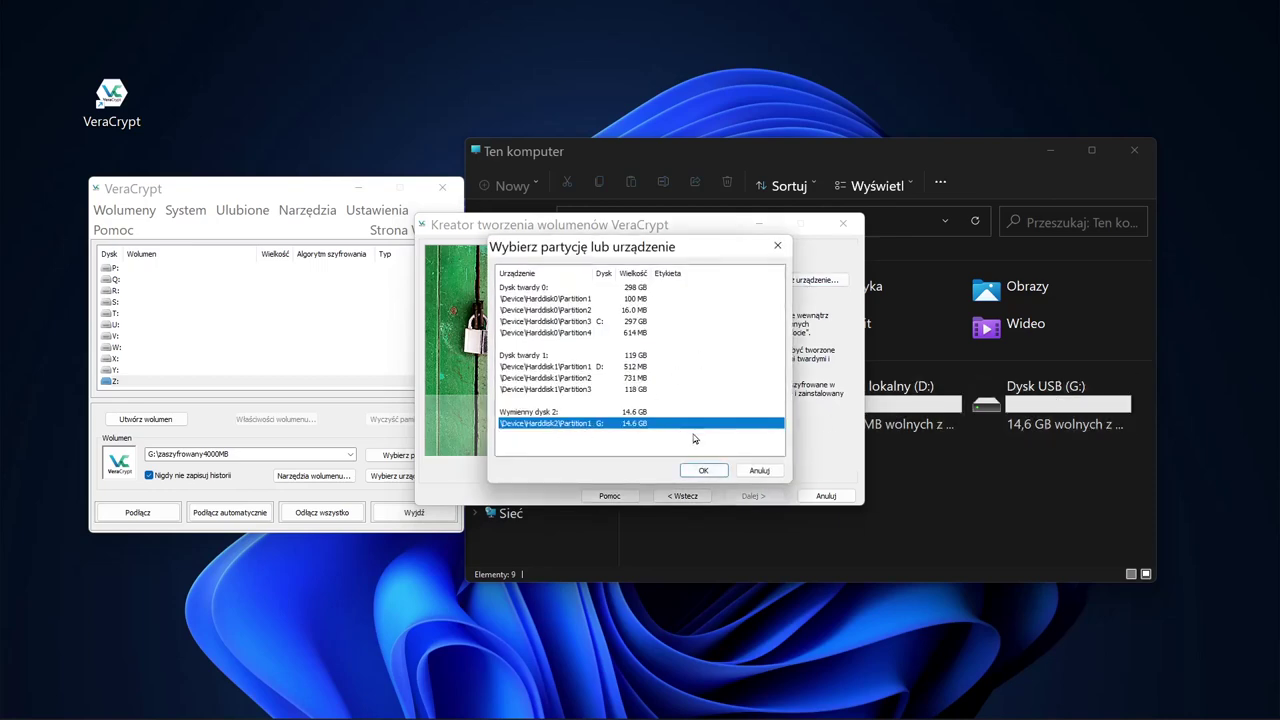
pyautogui.click(700, 470)
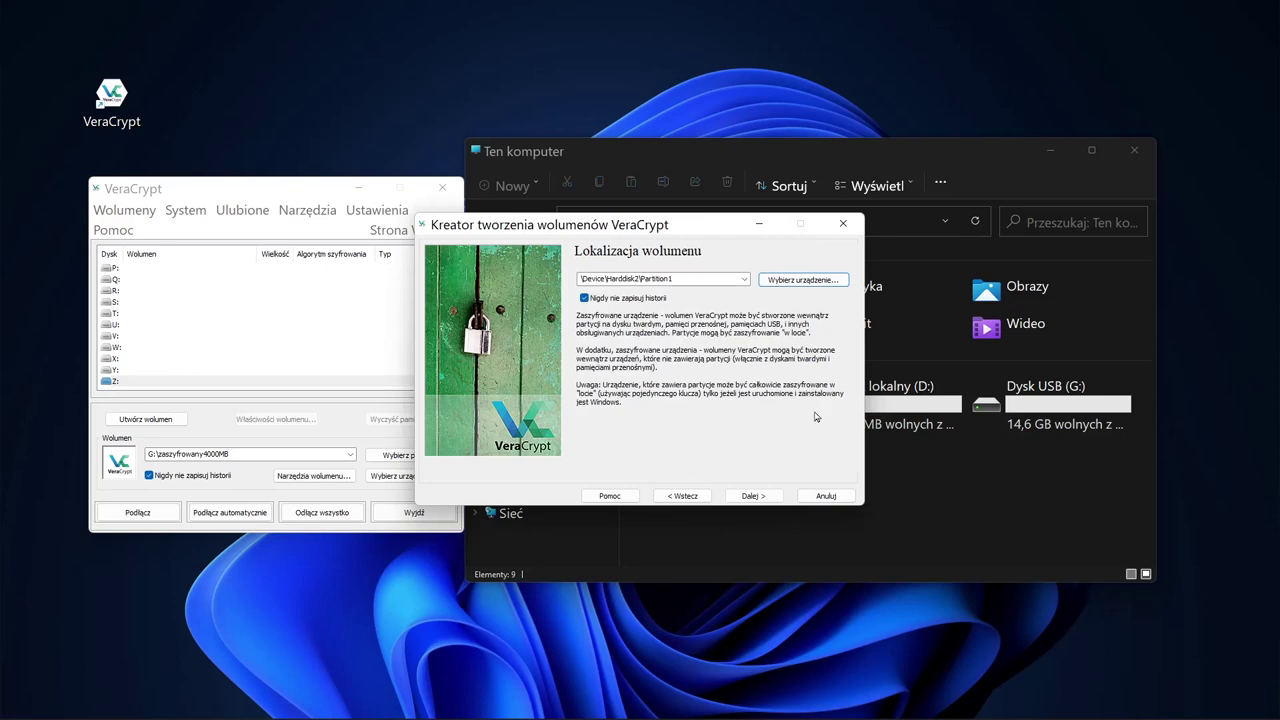
pyautogui.click(753, 496)
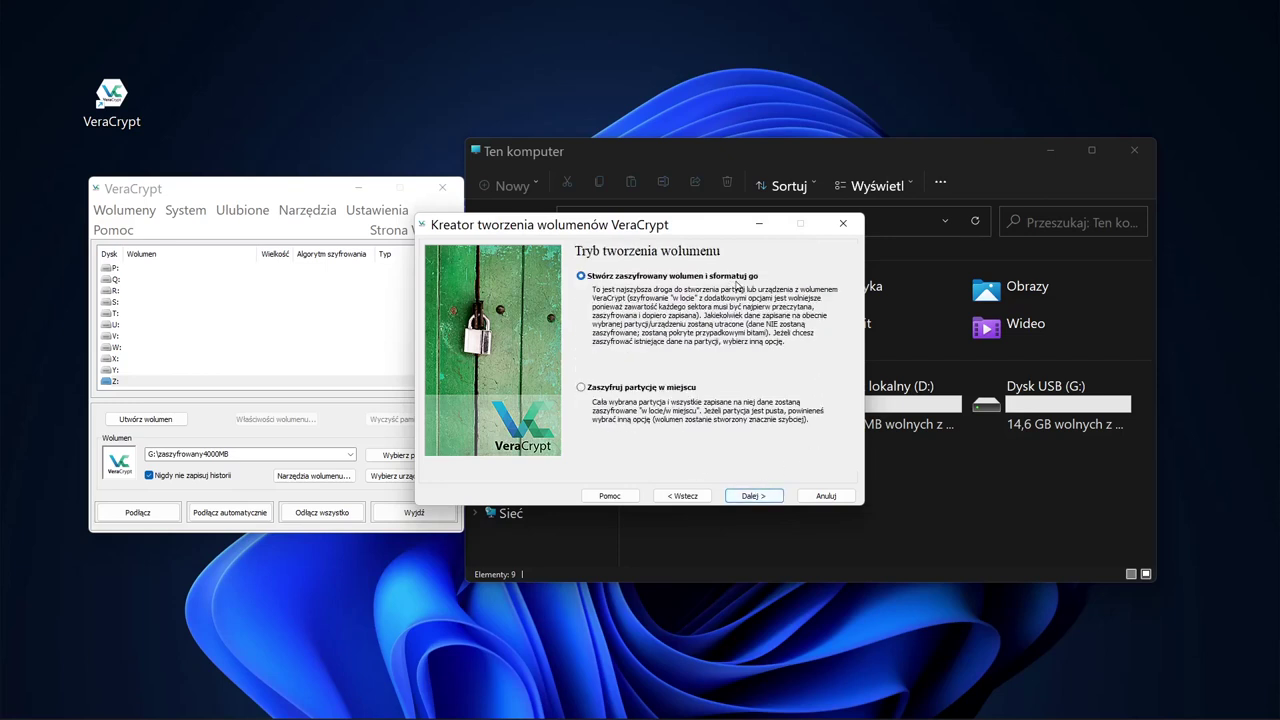
pyautogui.click(754, 496)
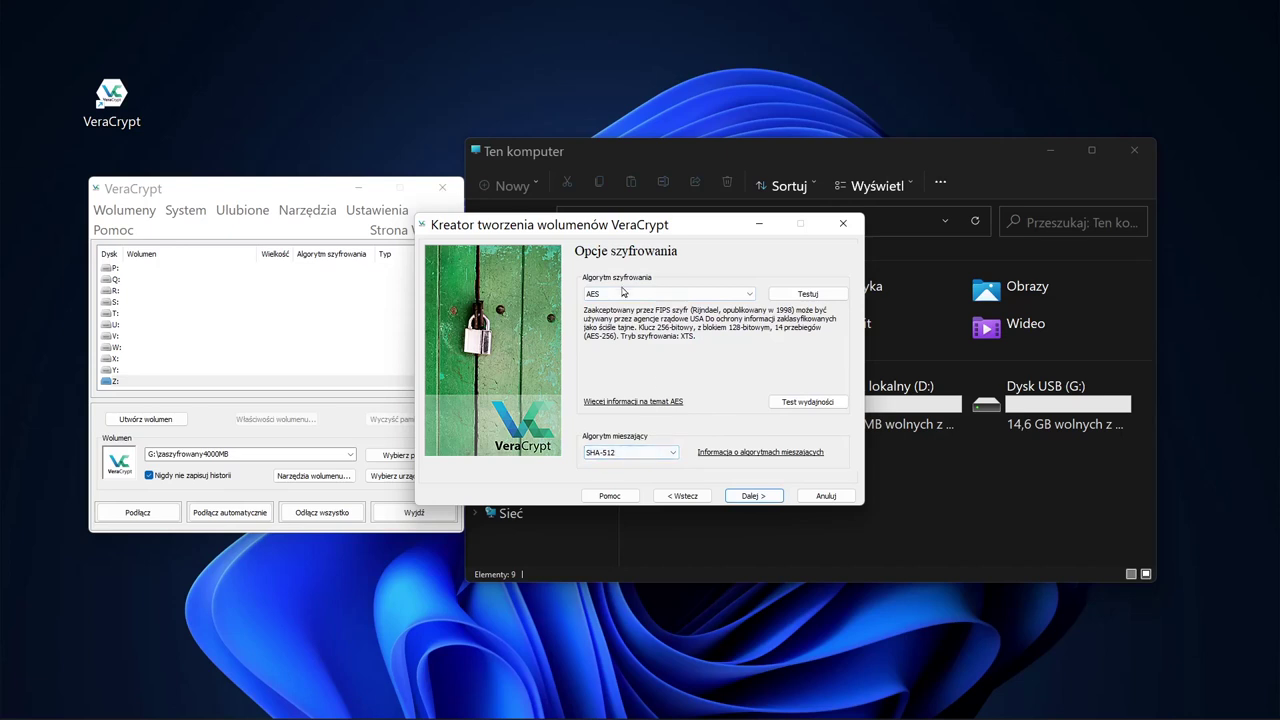
pyautogui.click(754, 496)
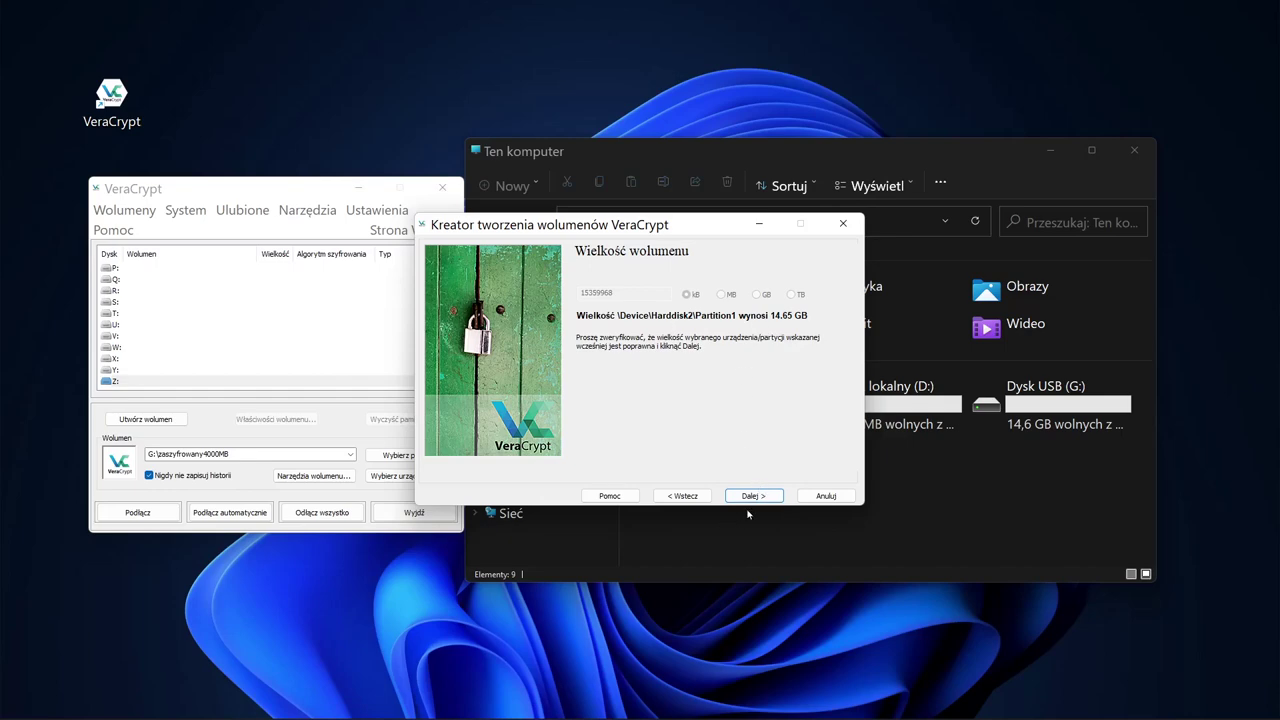
pyautogui.click(754, 496)
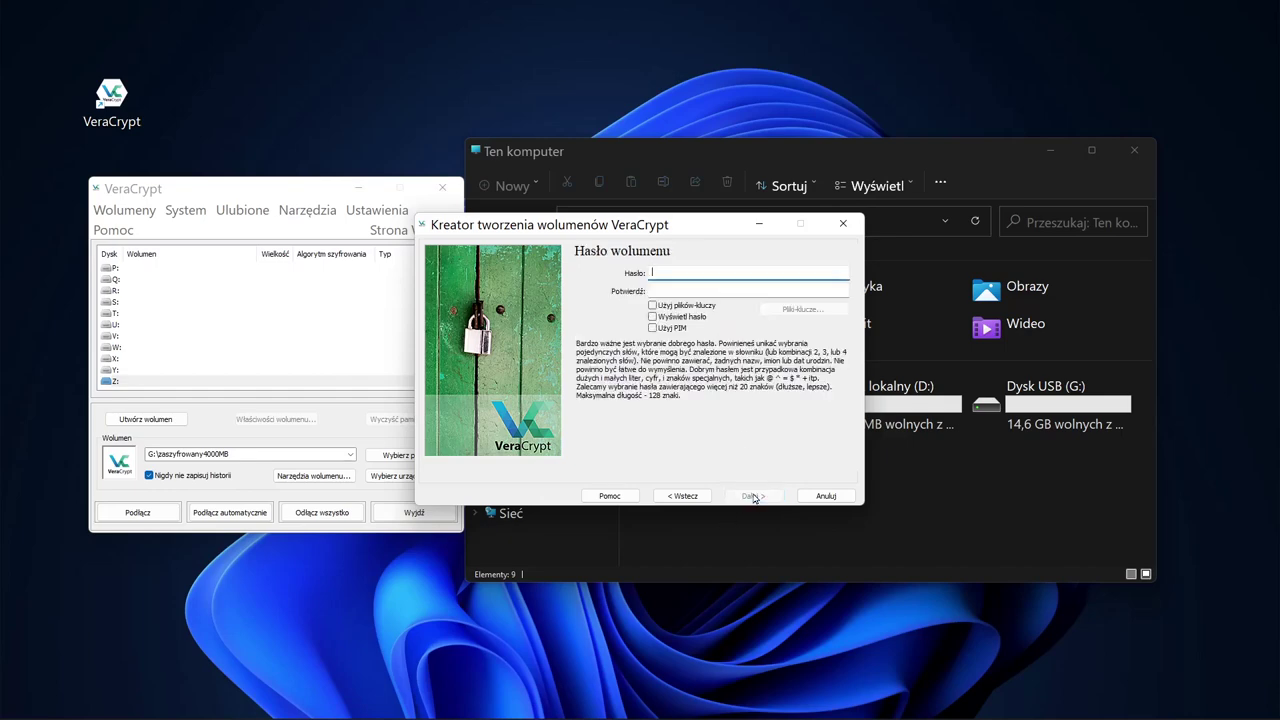
# Step: Enter and confirm the USB volume password, and declare it will store files over 4 GB
pyautogui.write('********************')
pyautogui.press('Tab')
pyautogui.write('********************')
pyautogui.click(754, 496)
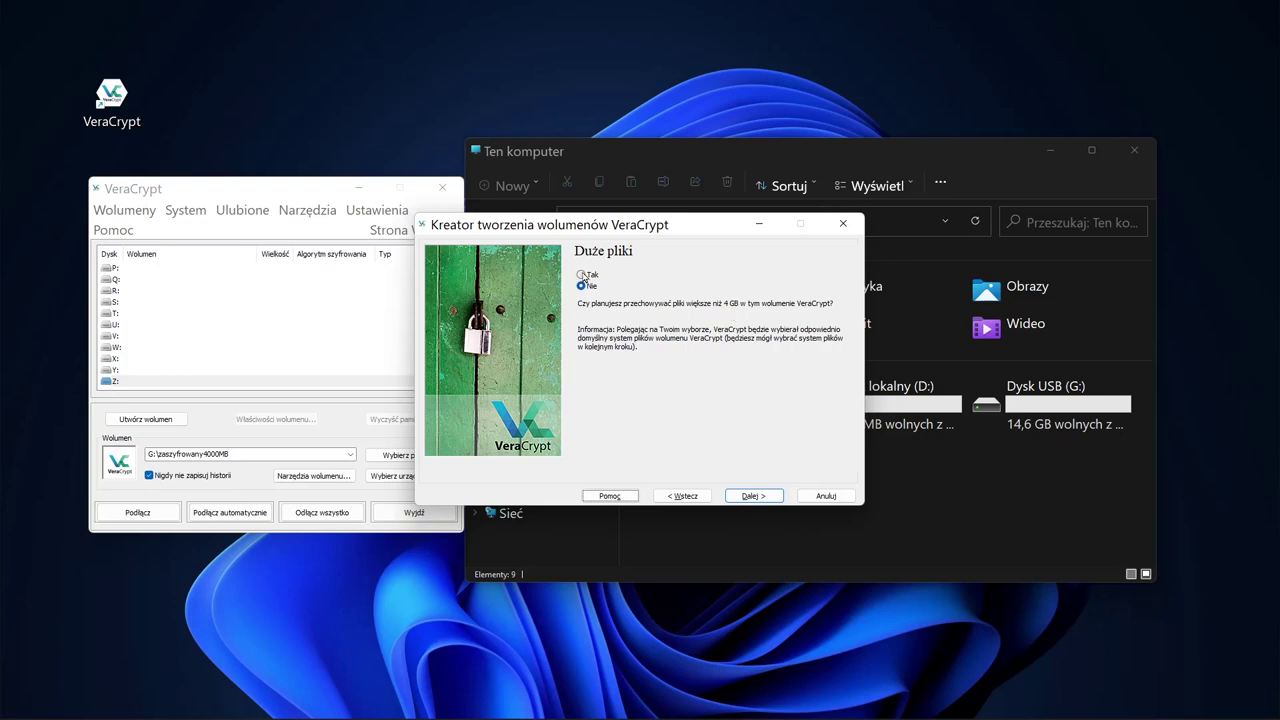
pyautogui.click(584, 275)
pyautogui.click(756, 496)
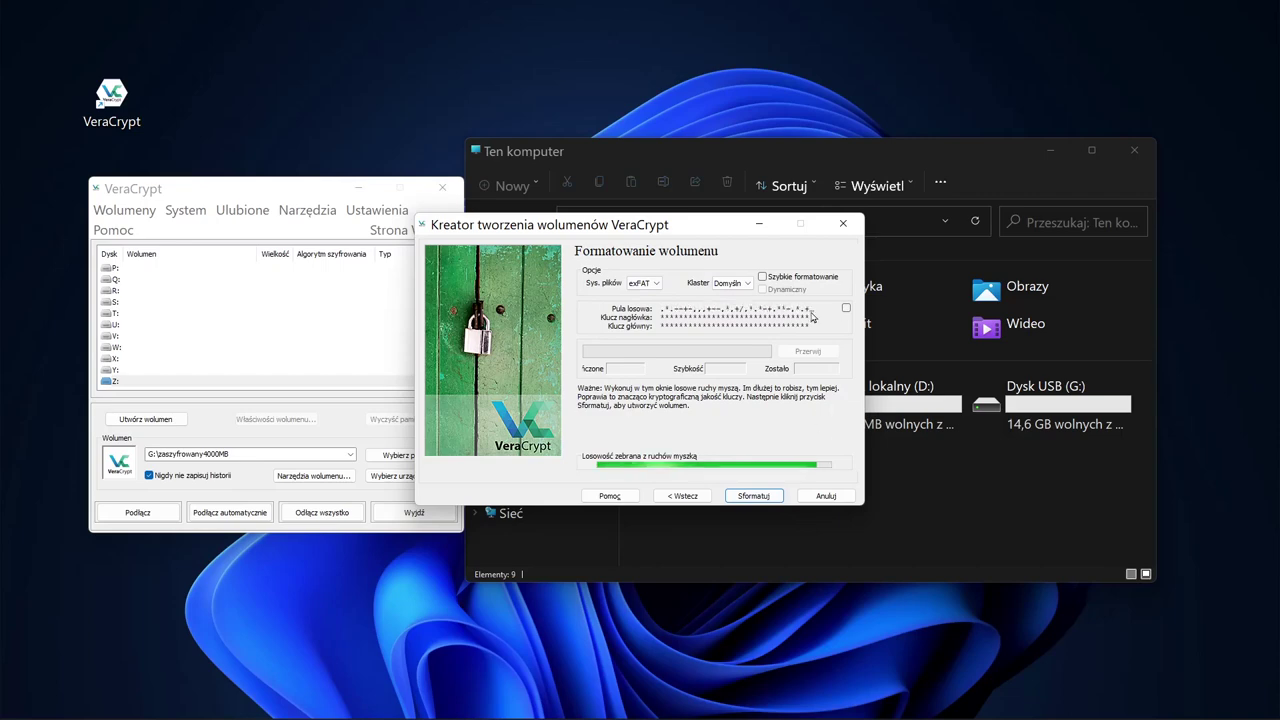
# Step: Format partition G: as an exFAT encrypted volume, accept the warnings, and exit the wizard
pyautogui.click(657, 285)
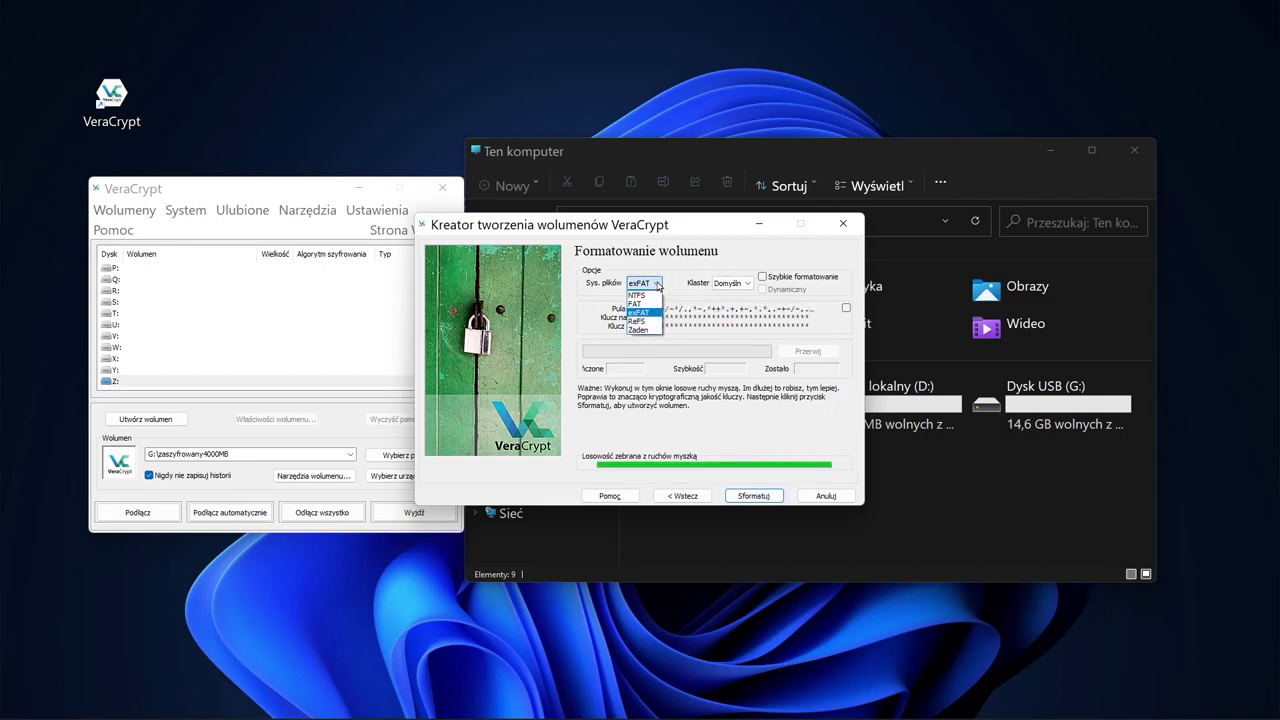
pyautogui.click(652, 287)
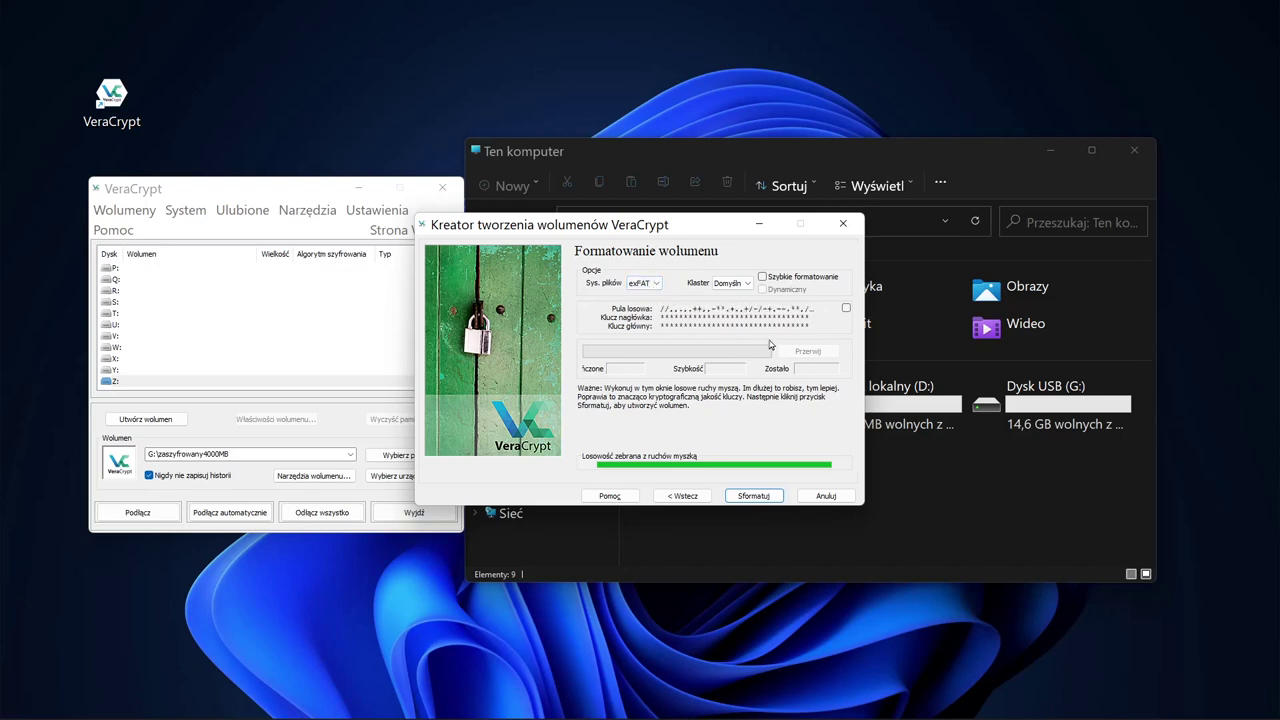
pyautogui.click(764, 497)
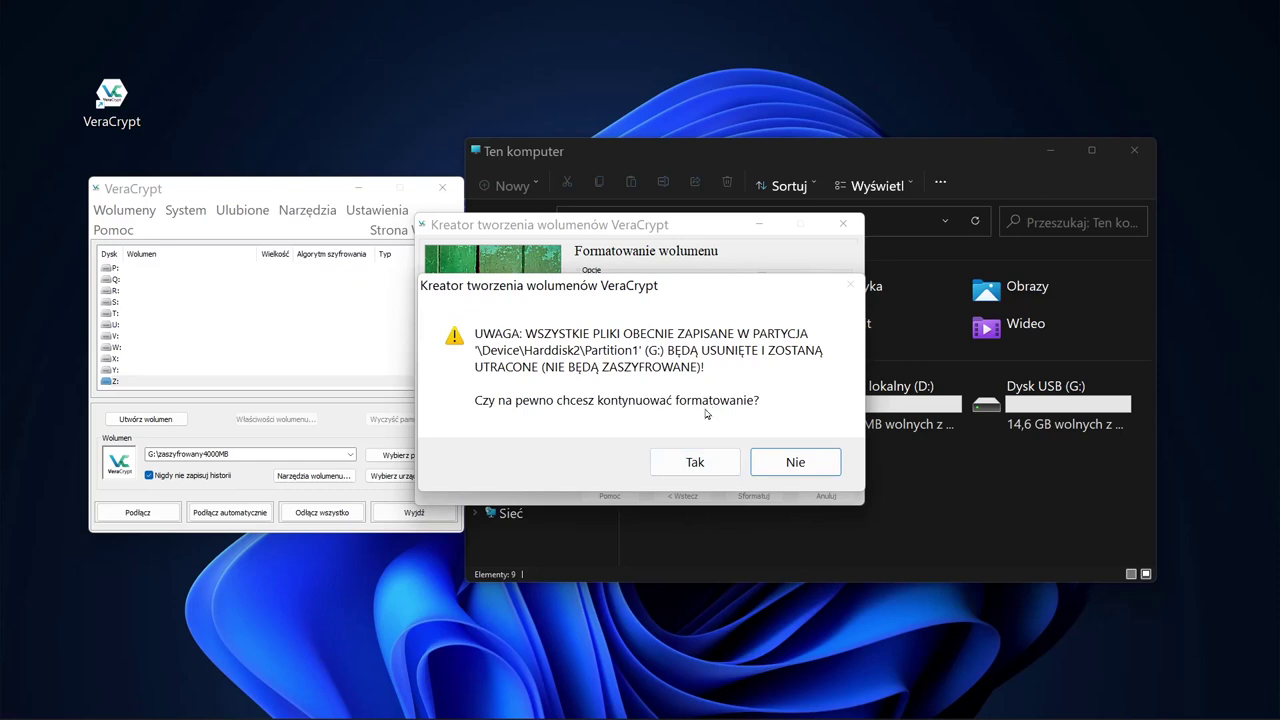
pyautogui.click(694, 462)
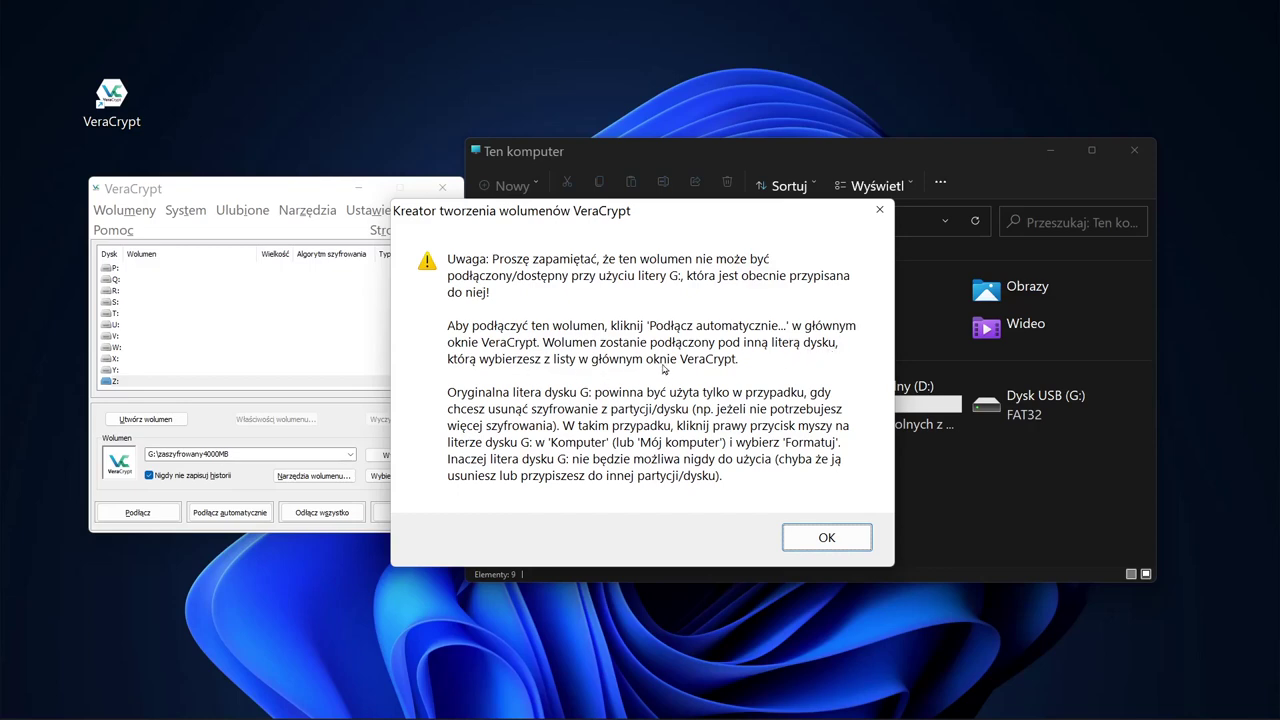
pyautogui.click(829, 538)
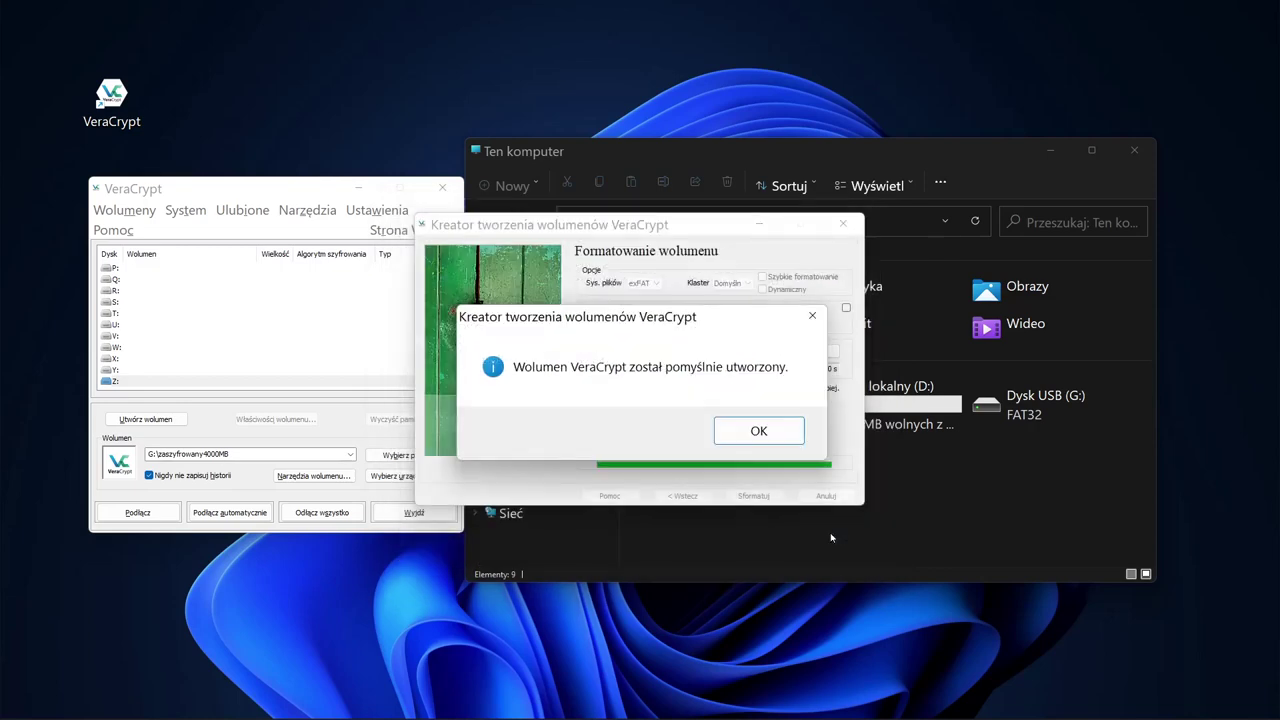
pyautogui.click(759, 431)
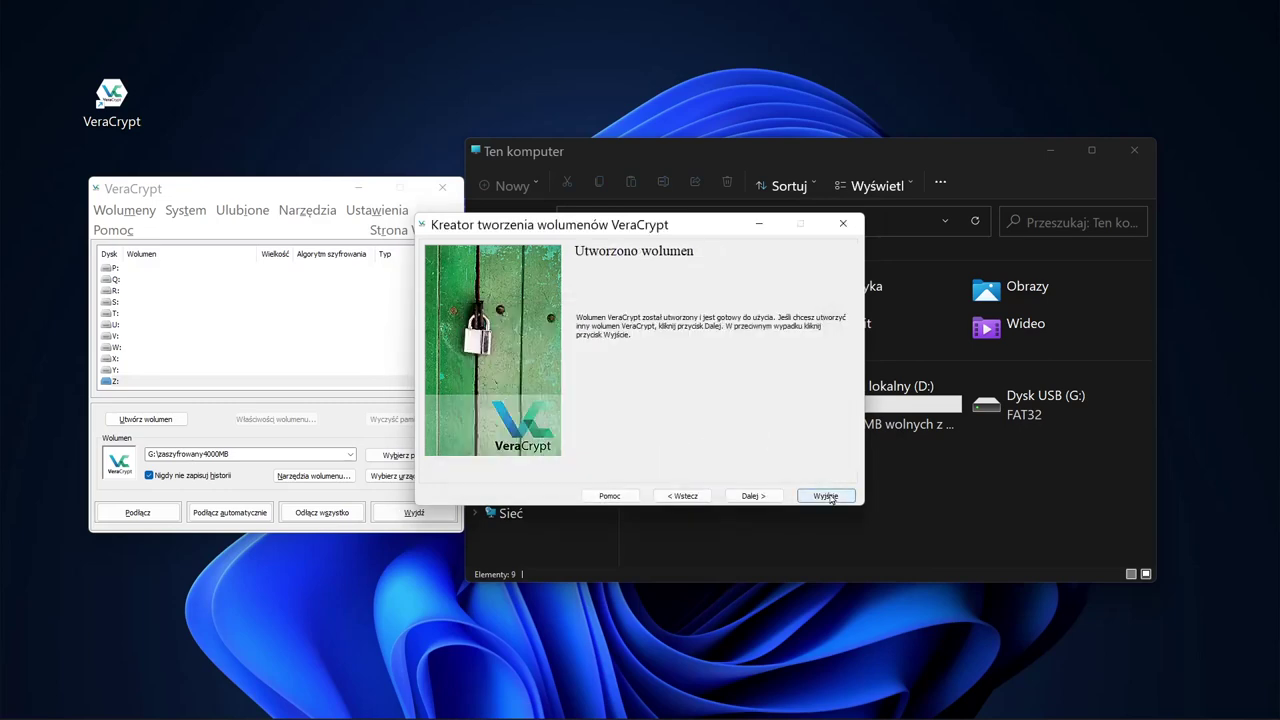
pyautogui.click(828, 495)
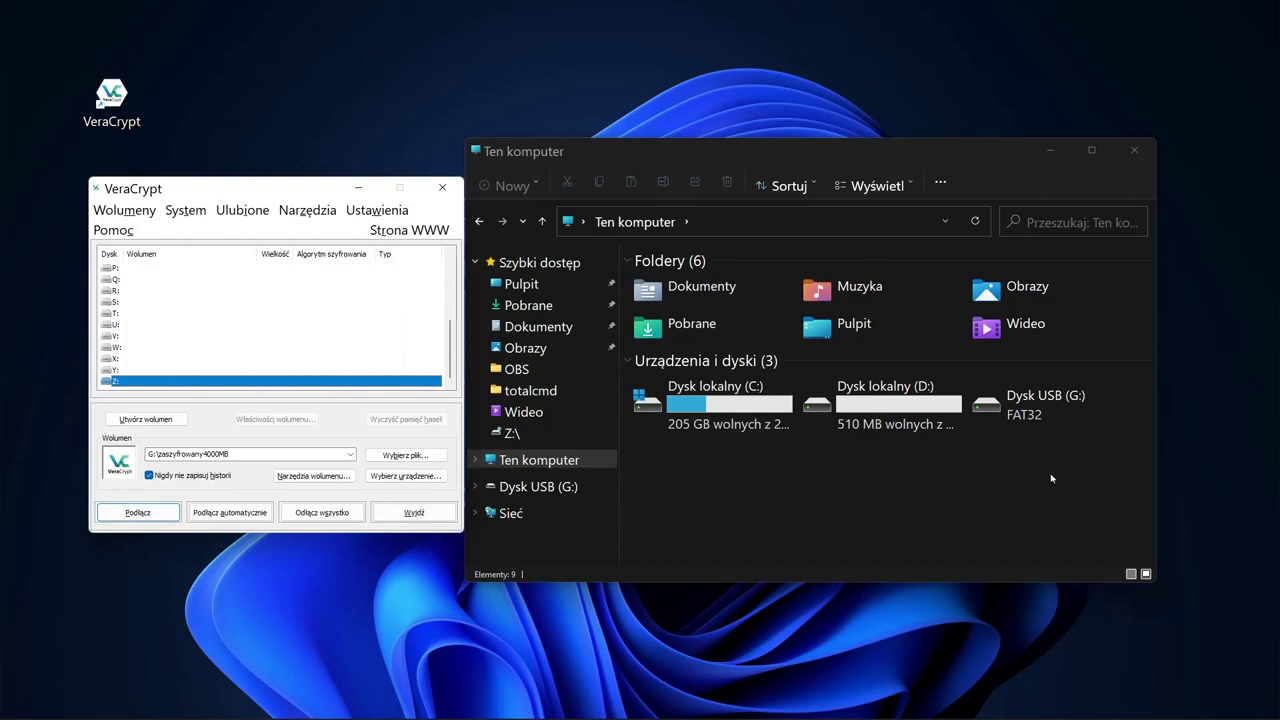
pyautogui.moveTo(975, 155)
pyautogui.mouseDown()
pyautogui.moveTo(953, 136)
pyautogui.moveTo(990, 143)
pyautogui.moveTo(975, 149)
pyautogui.mouseUp()
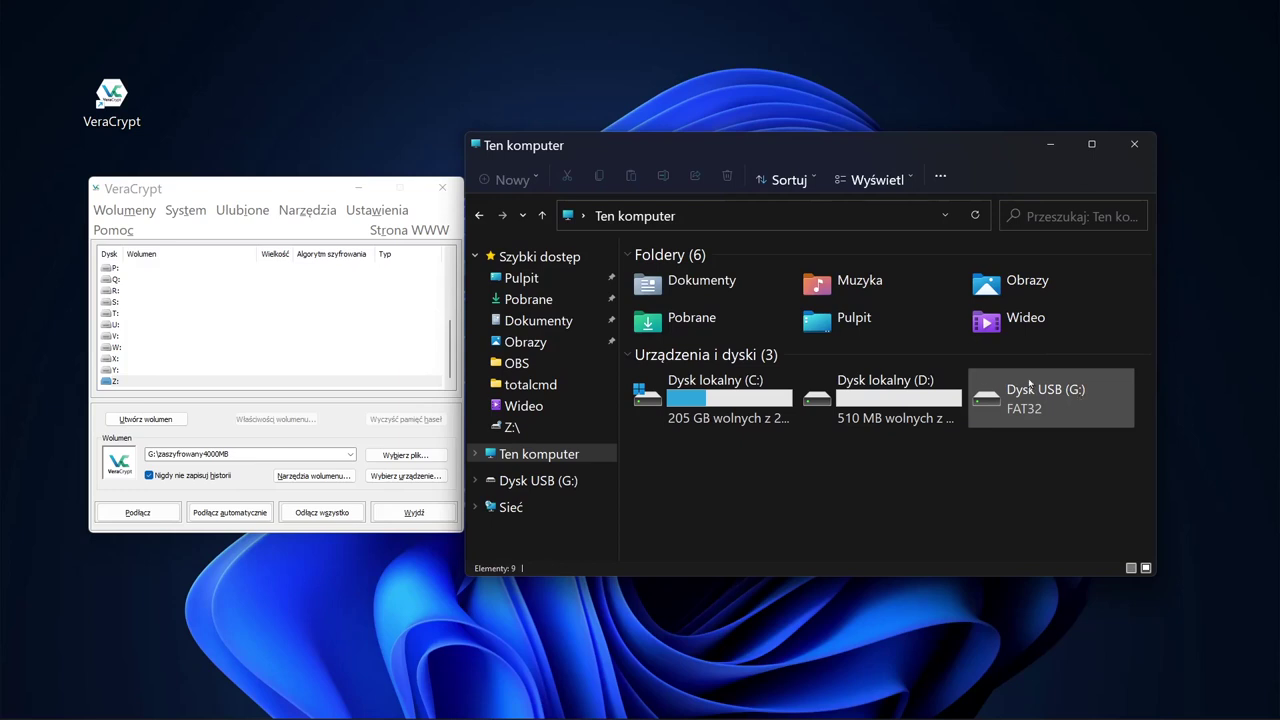
pyautogui.click(285, 191)
pyautogui.moveTo(285, 192); pyautogui.dragTo(283, 194)
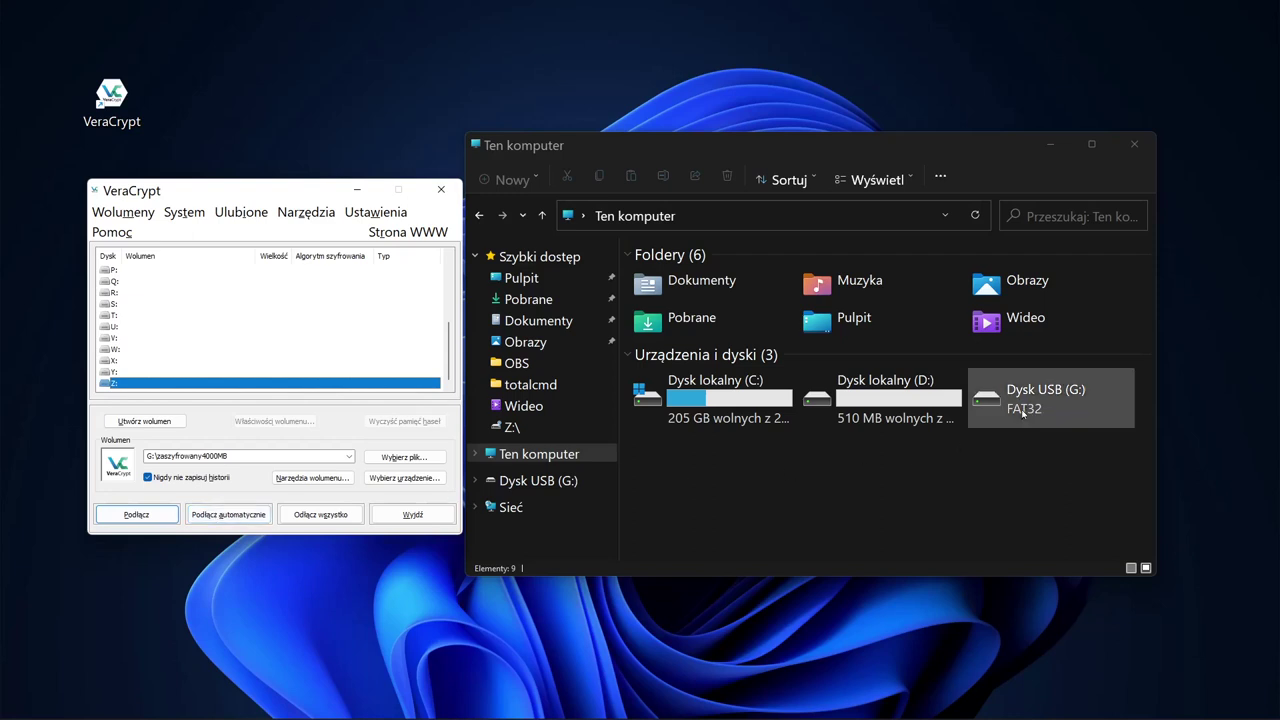
# Step: Auto-mount the encrypted USB volume with its password and open the new drive Z:
pyautogui.click(227, 515)
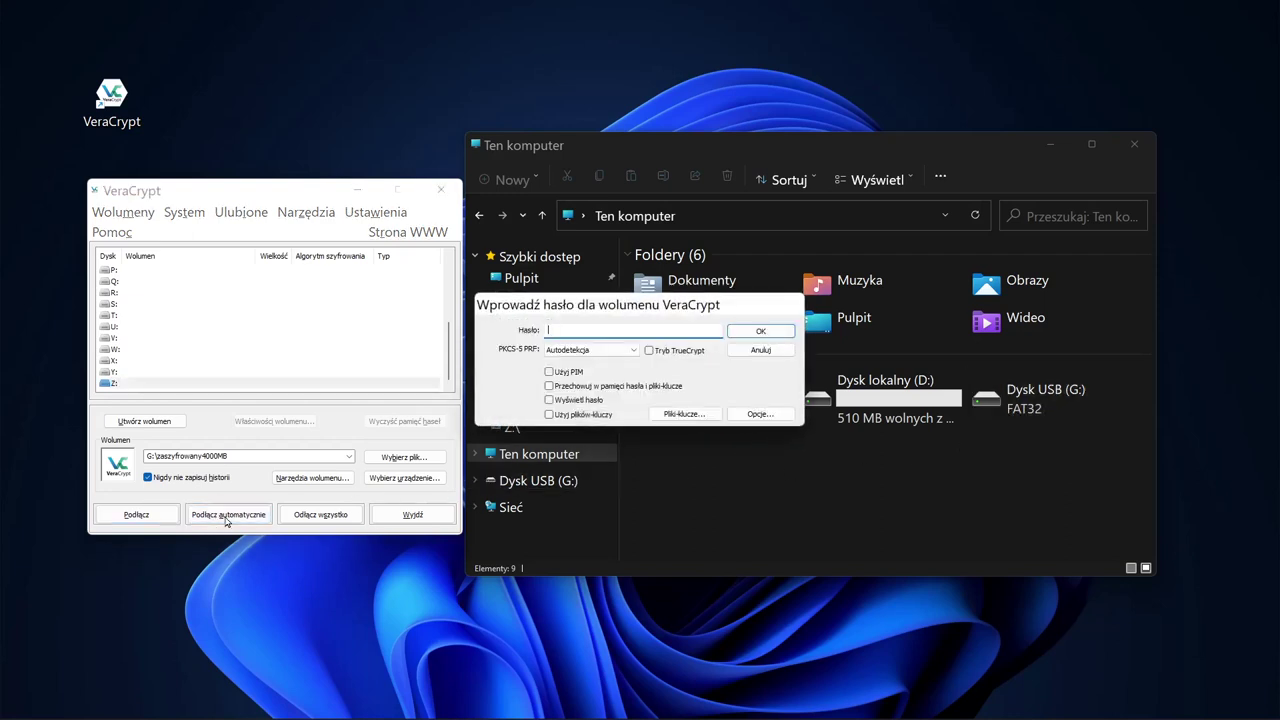
pyautogui.write('******************')
pyautogui.press('Return')
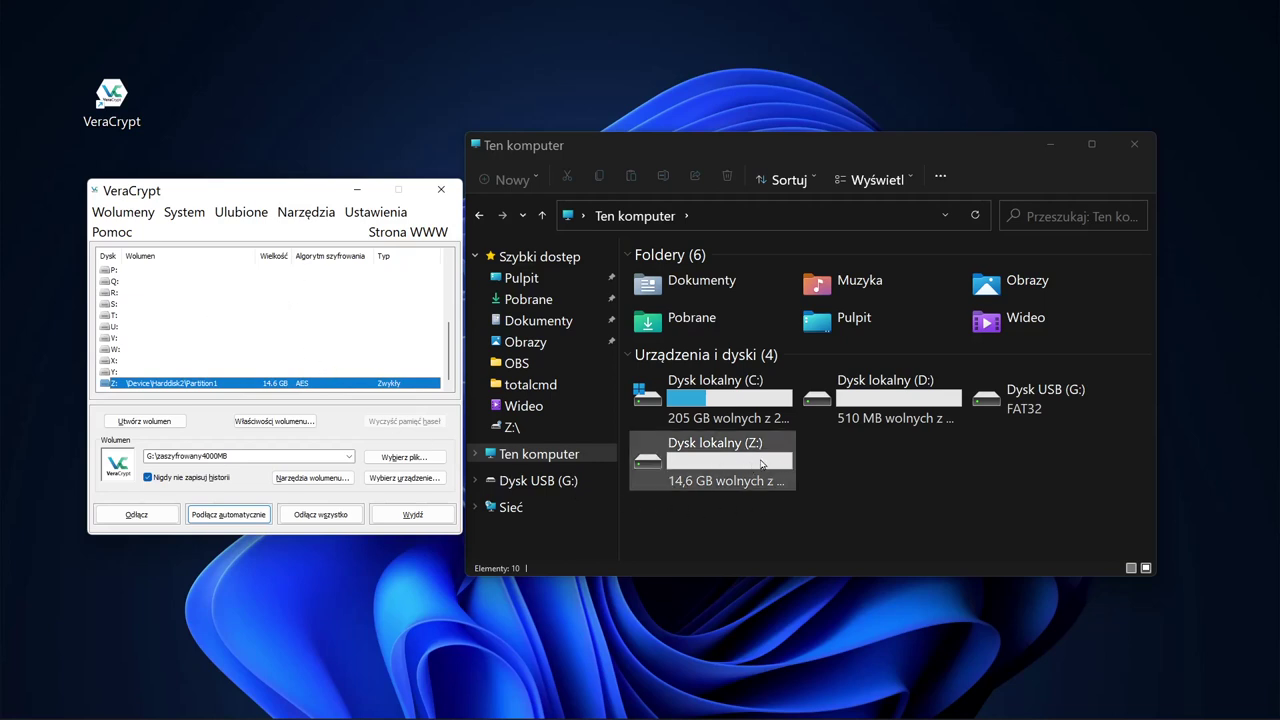
pyautogui.doubleClick(765, 465)
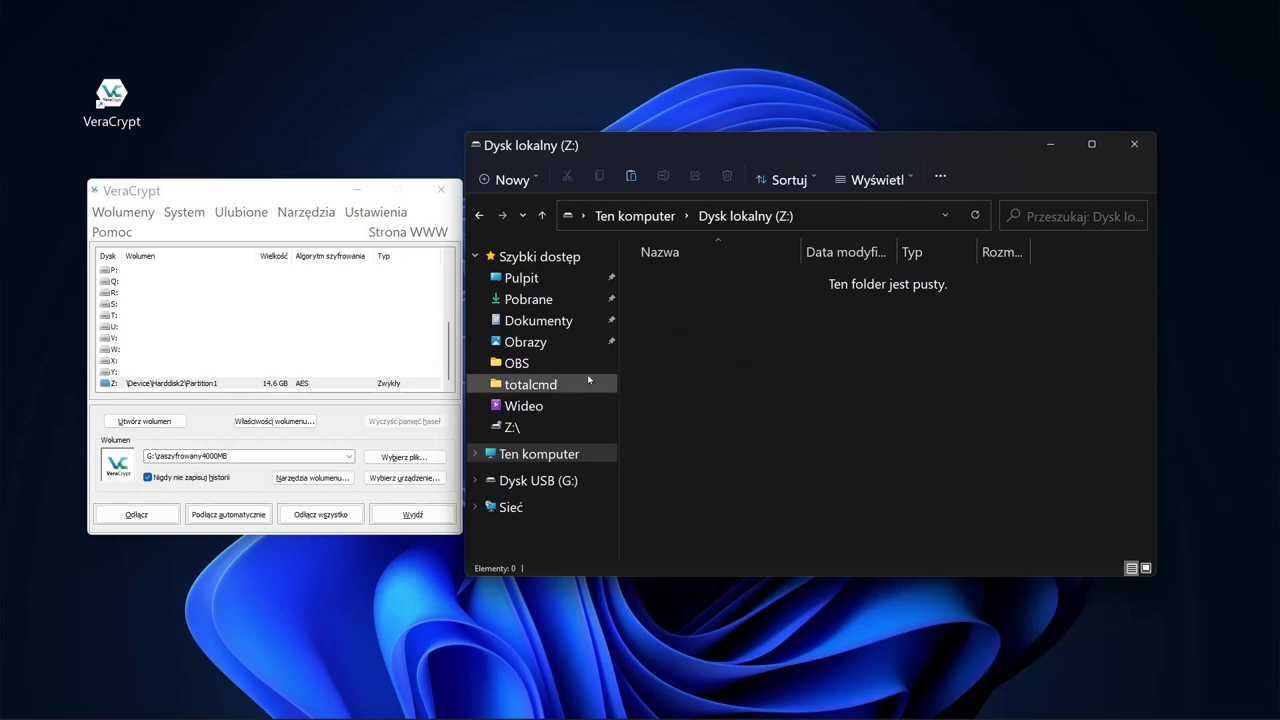
# Step: Copy the totalcmd folder from drive C: and paste it into drive Z:
pyautogui.click(538, 455)
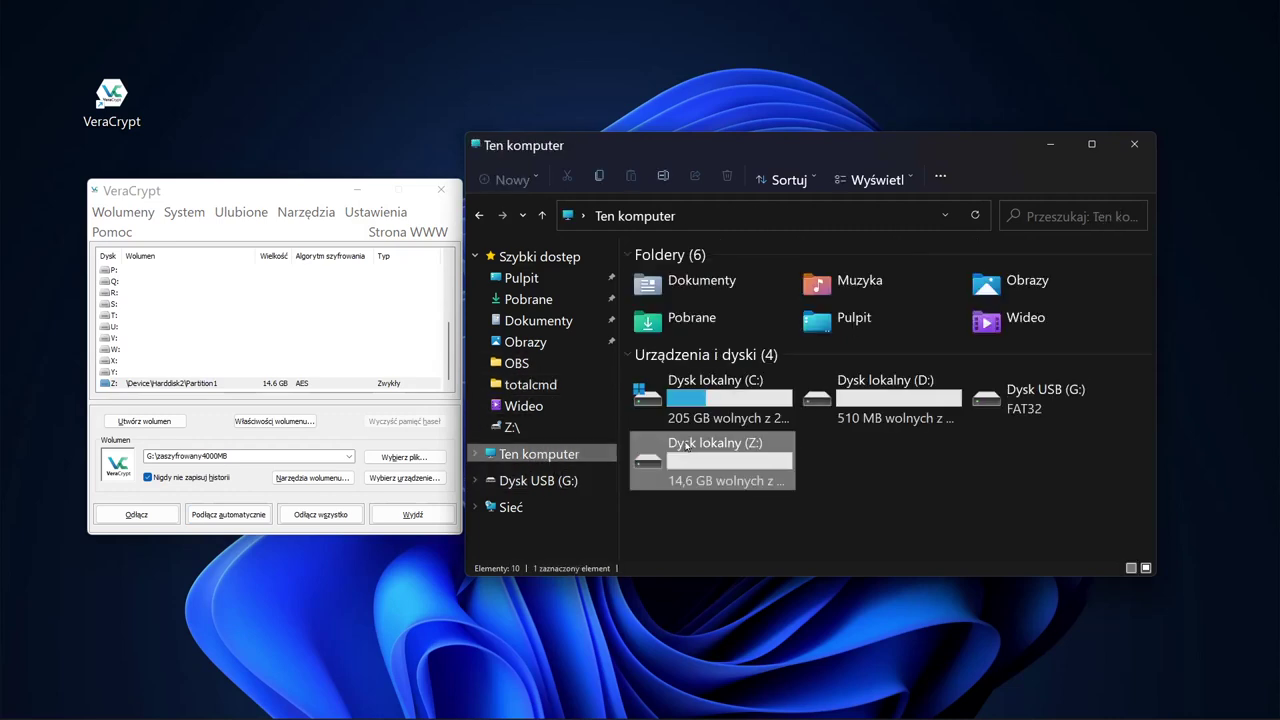
pyautogui.doubleClick(688, 378)
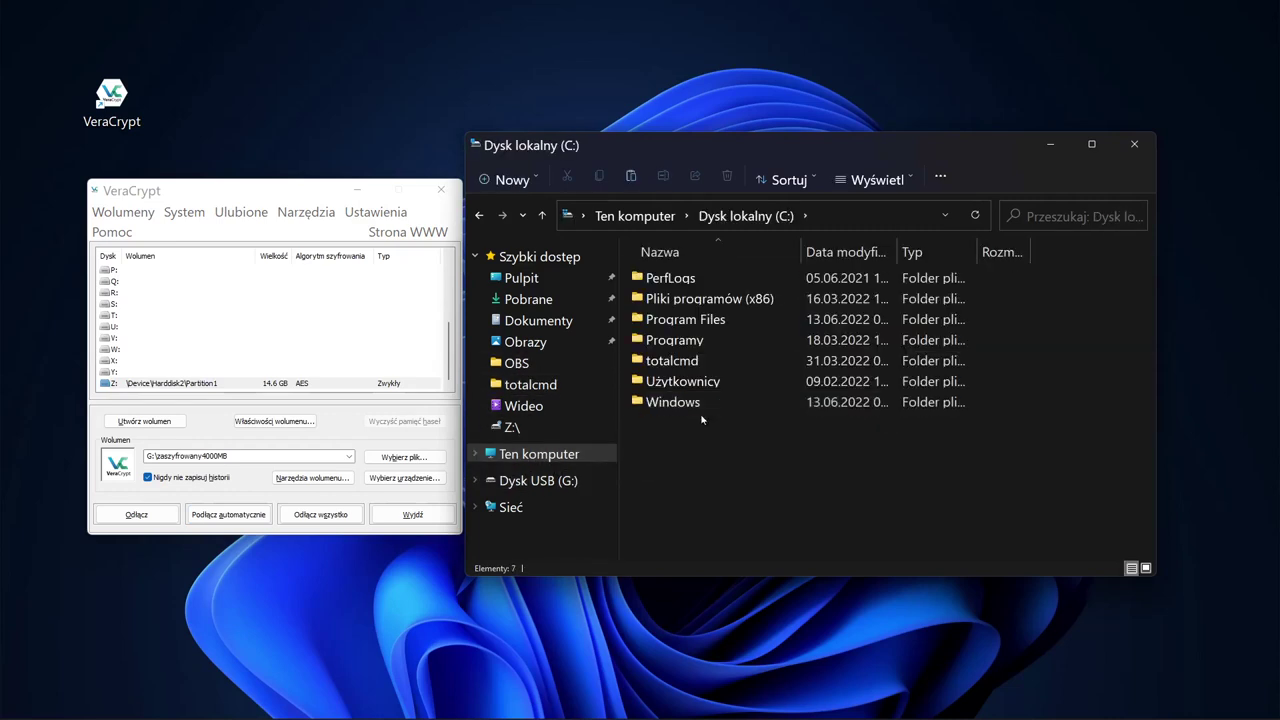
pyautogui.click(688, 362)
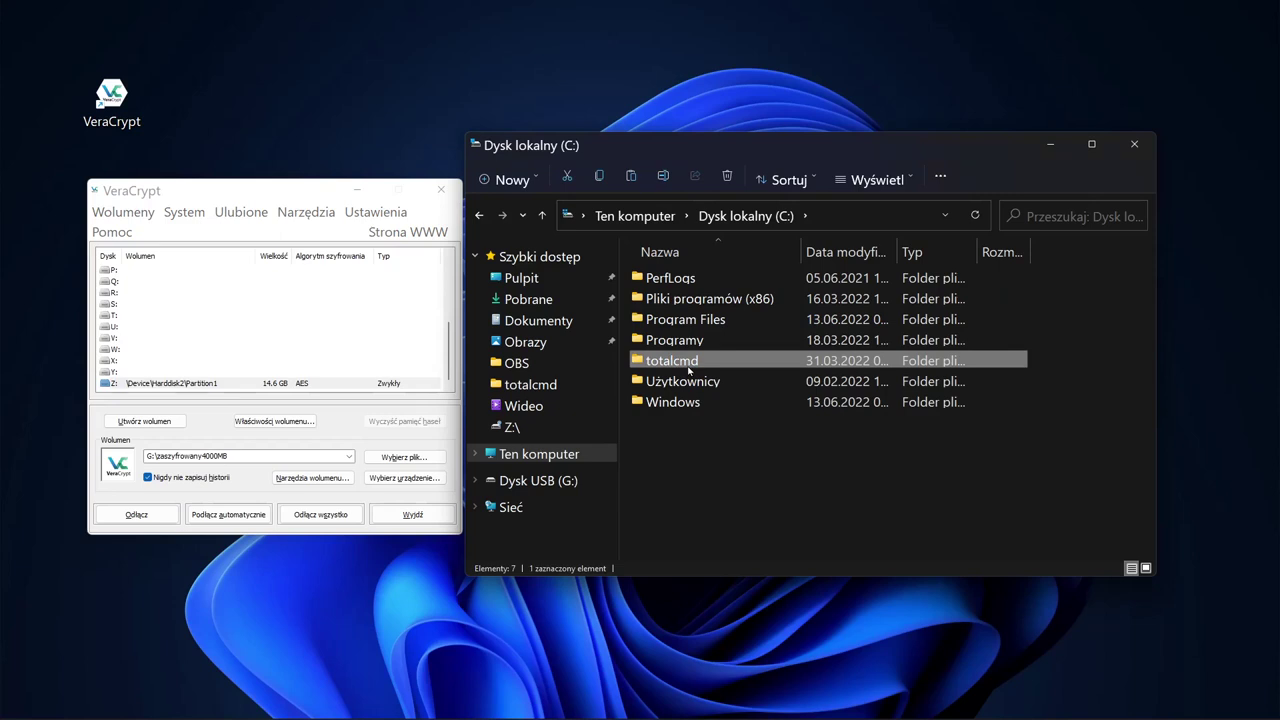
pyautogui.click(540, 455)
pyautogui.doubleClick(727, 463)
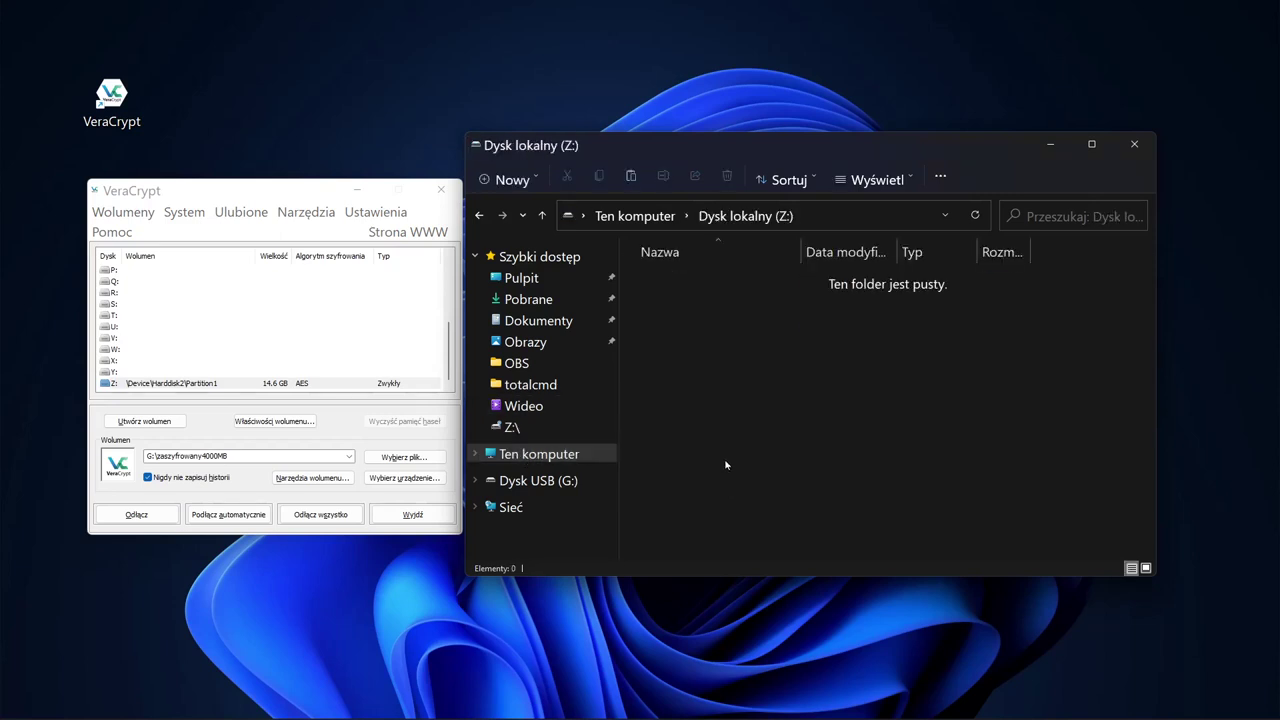
pyautogui.hotkey('ctrl', 'v')
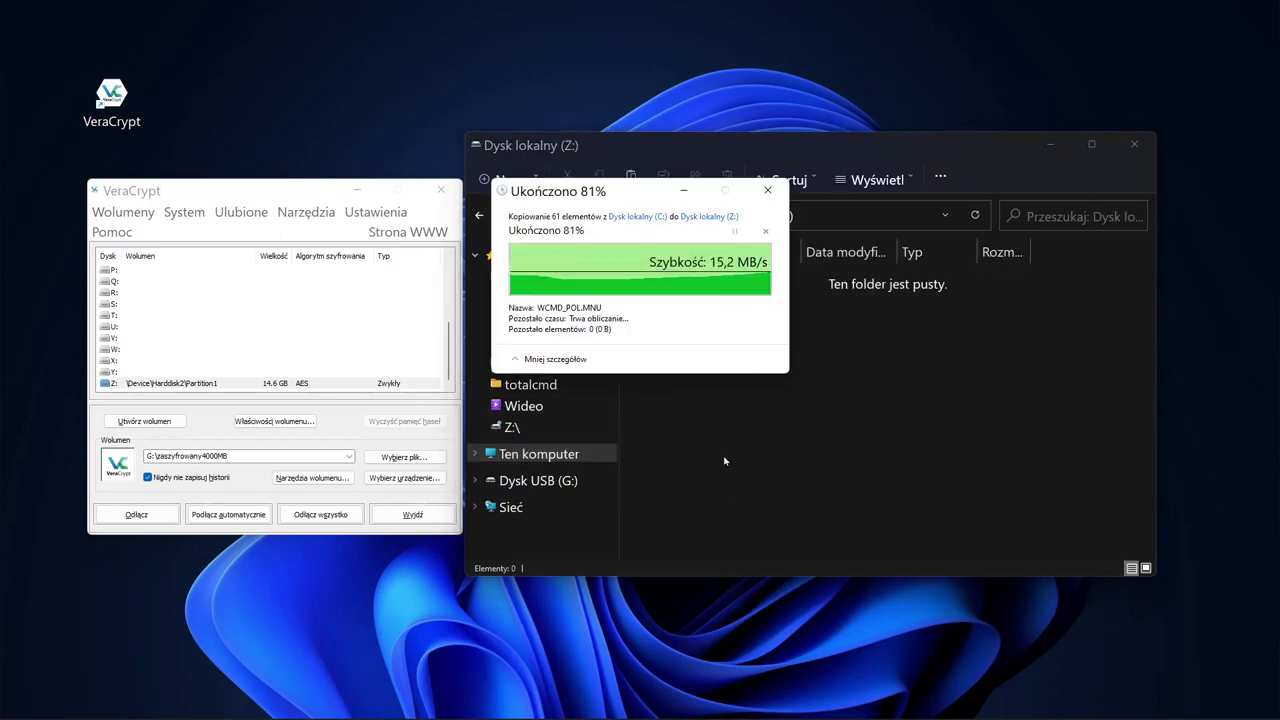
pyautogui.click(544, 454)
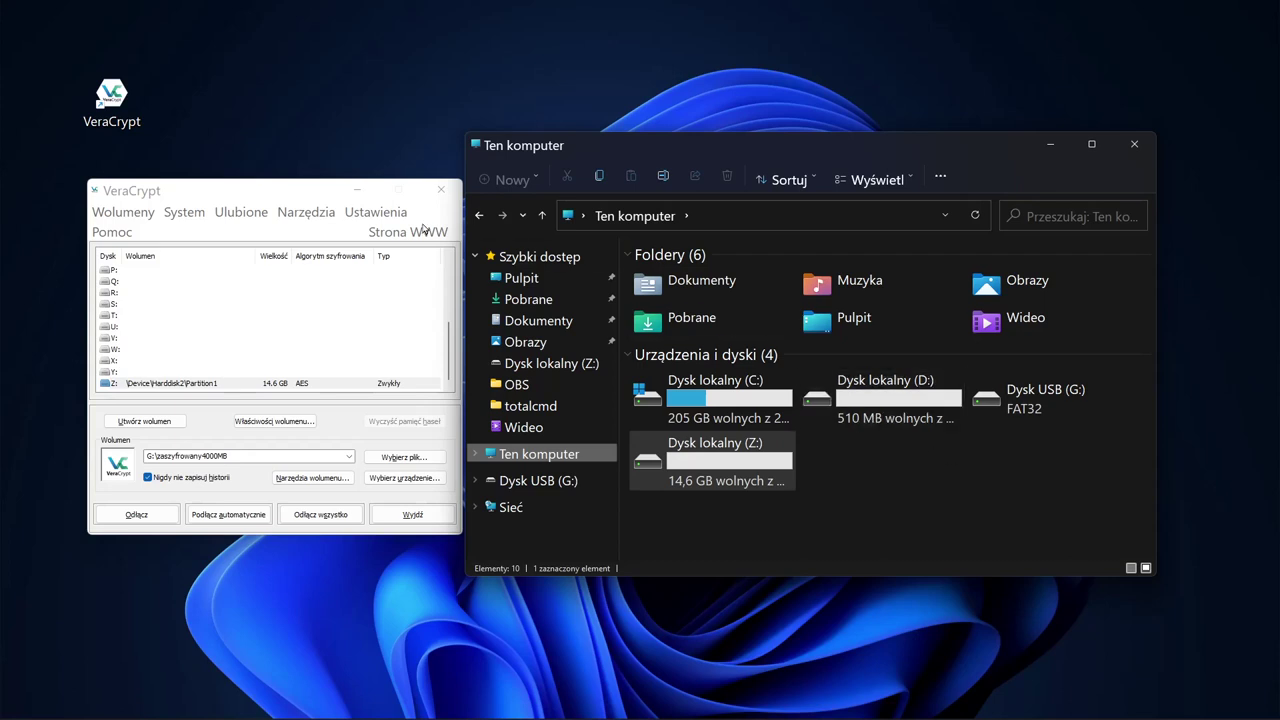
# Step: Select Z: in VeraCrypt's drive list and force its dismount despite files in use
pyautogui.click(281, 195)
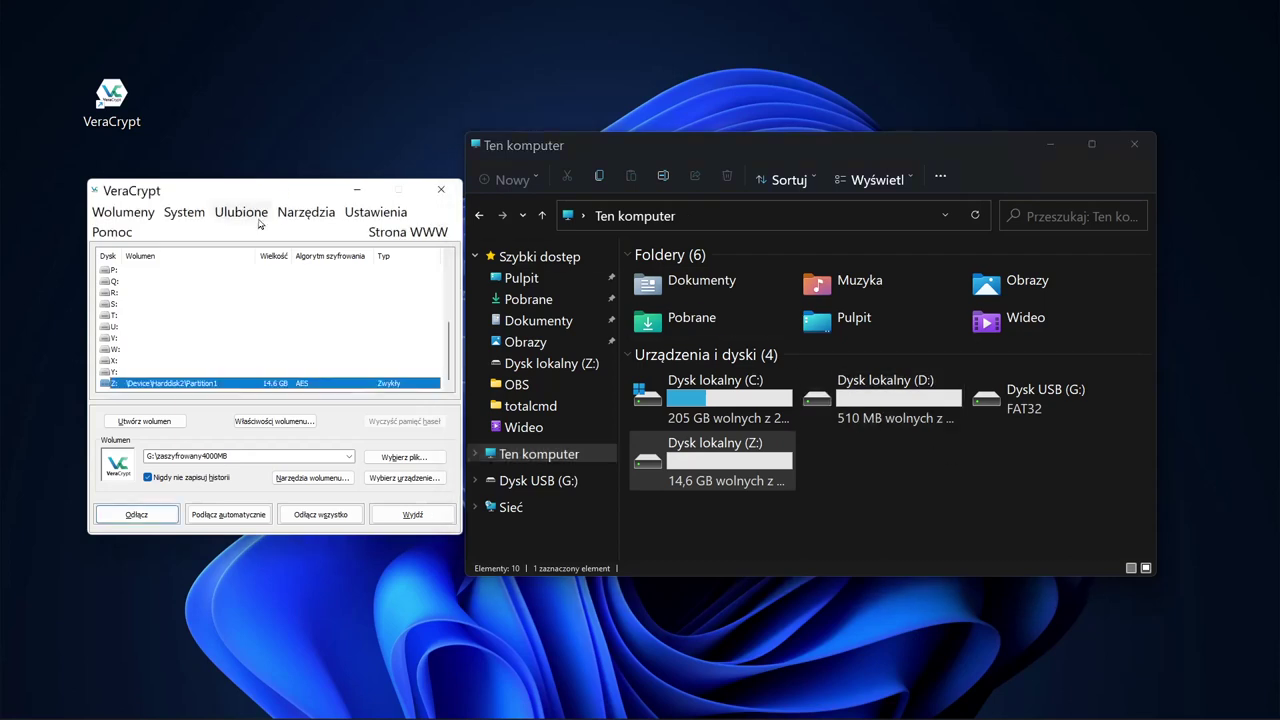
pyautogui.click(134, 518)
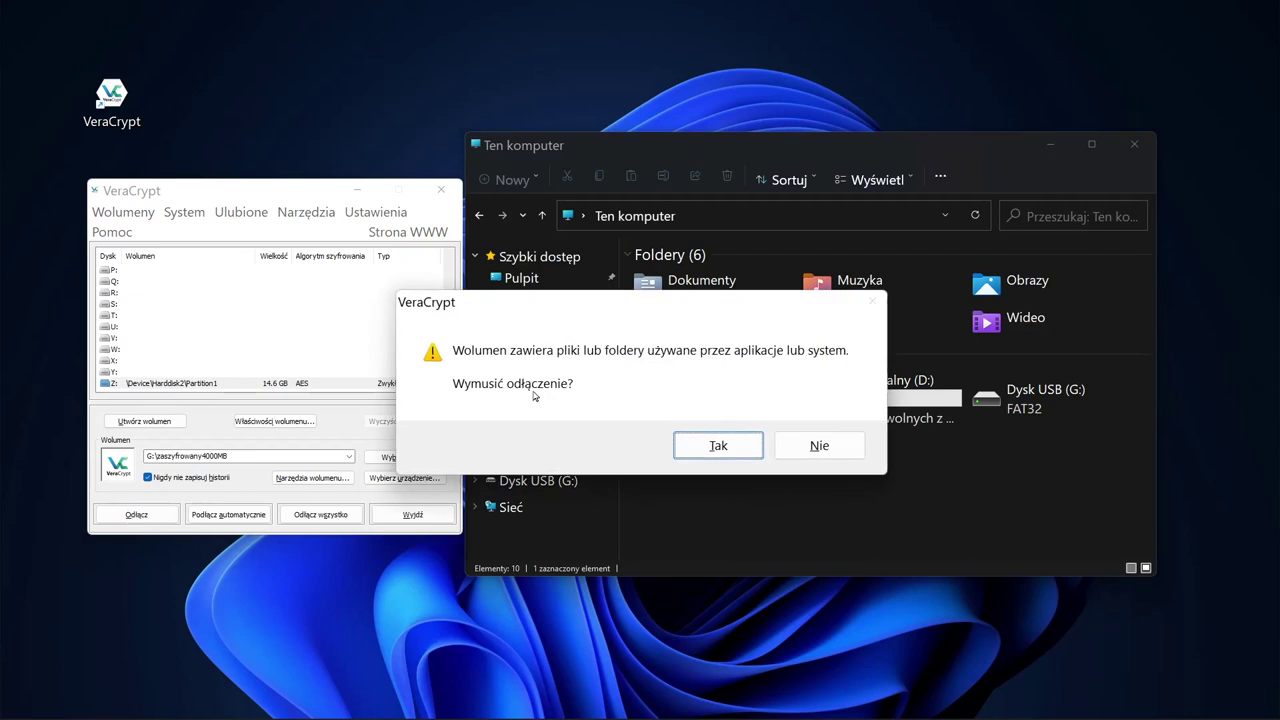
pyautogui.click(737, 447)
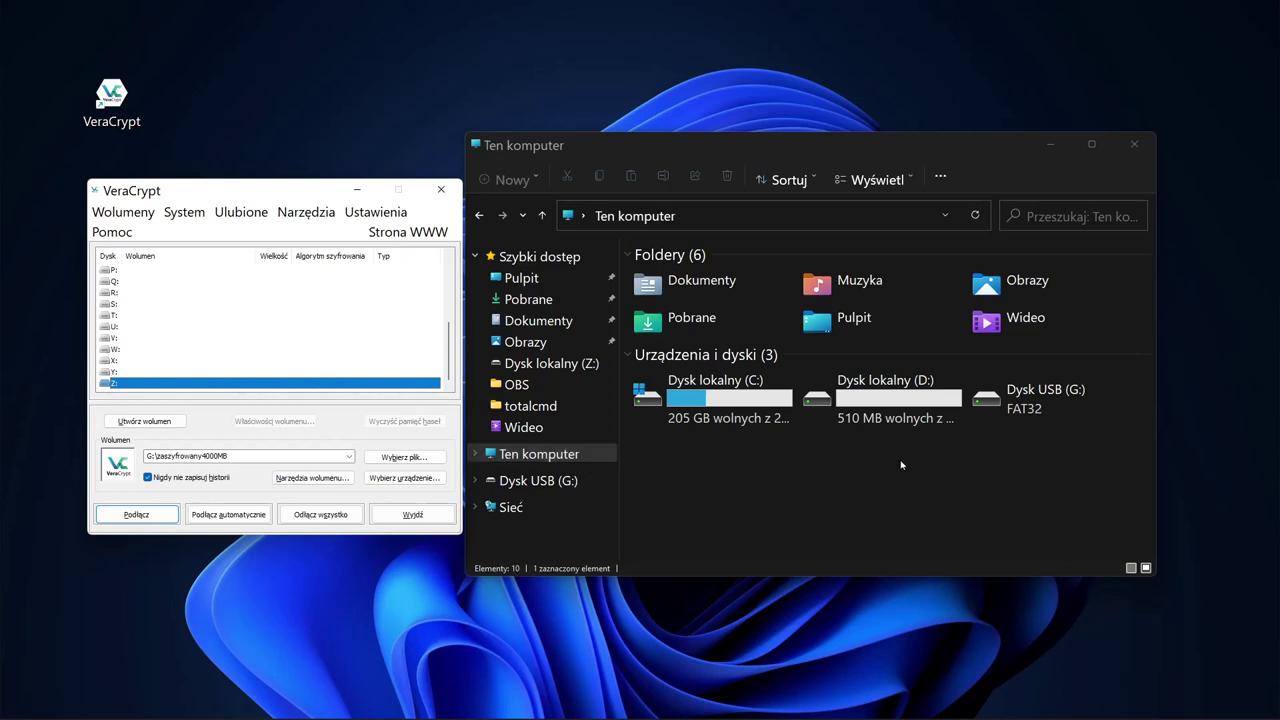
# Step: Eject Dysk USB (G:) using Wysuń from its context menu
pyautogui.rightClick(1014, 398)
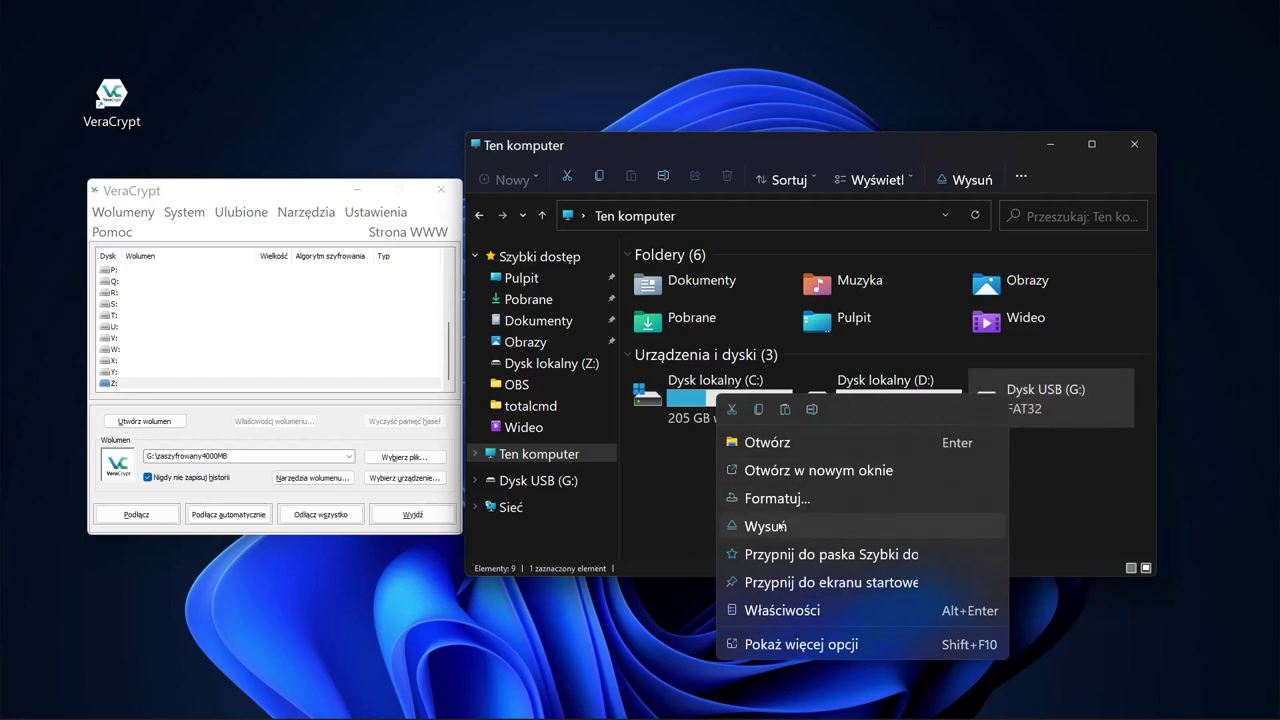
pyautogui.click(777, 526)
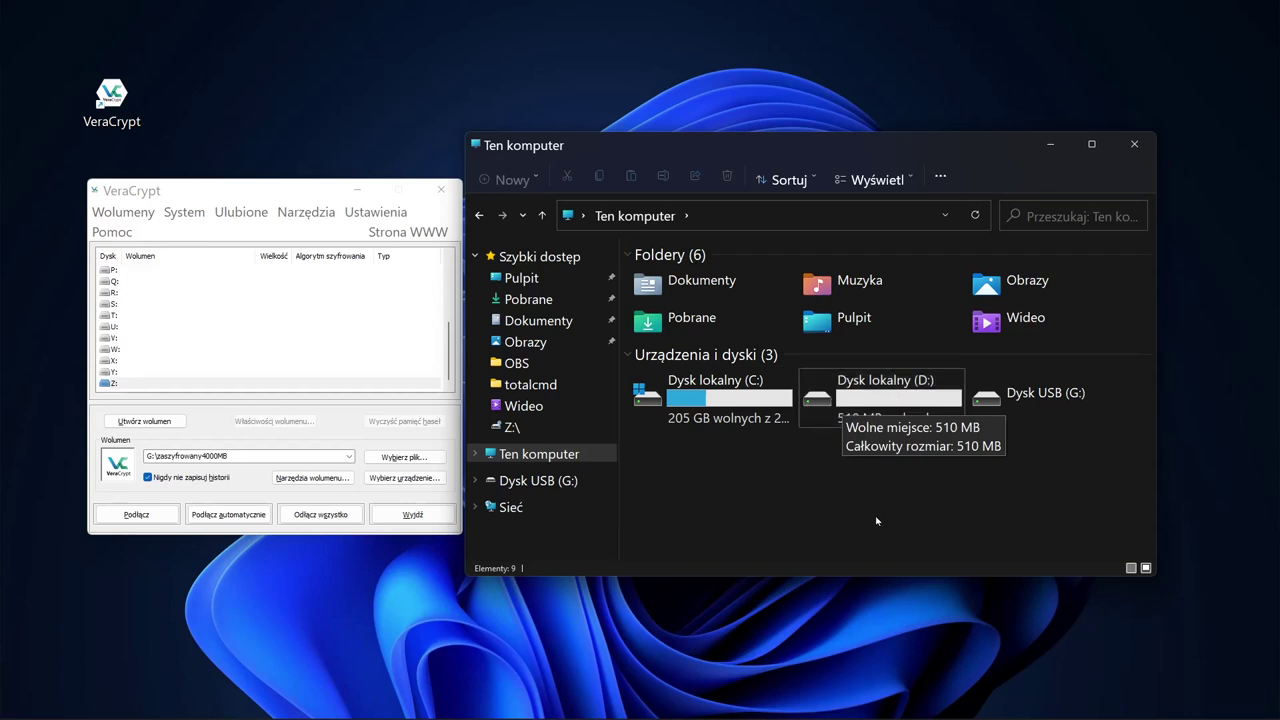
# Step: Try opening USB drive G:, decline Windows' format offer, and dismiss the unavailable-drive error
pyautogui.doubleClick(1034, 402)
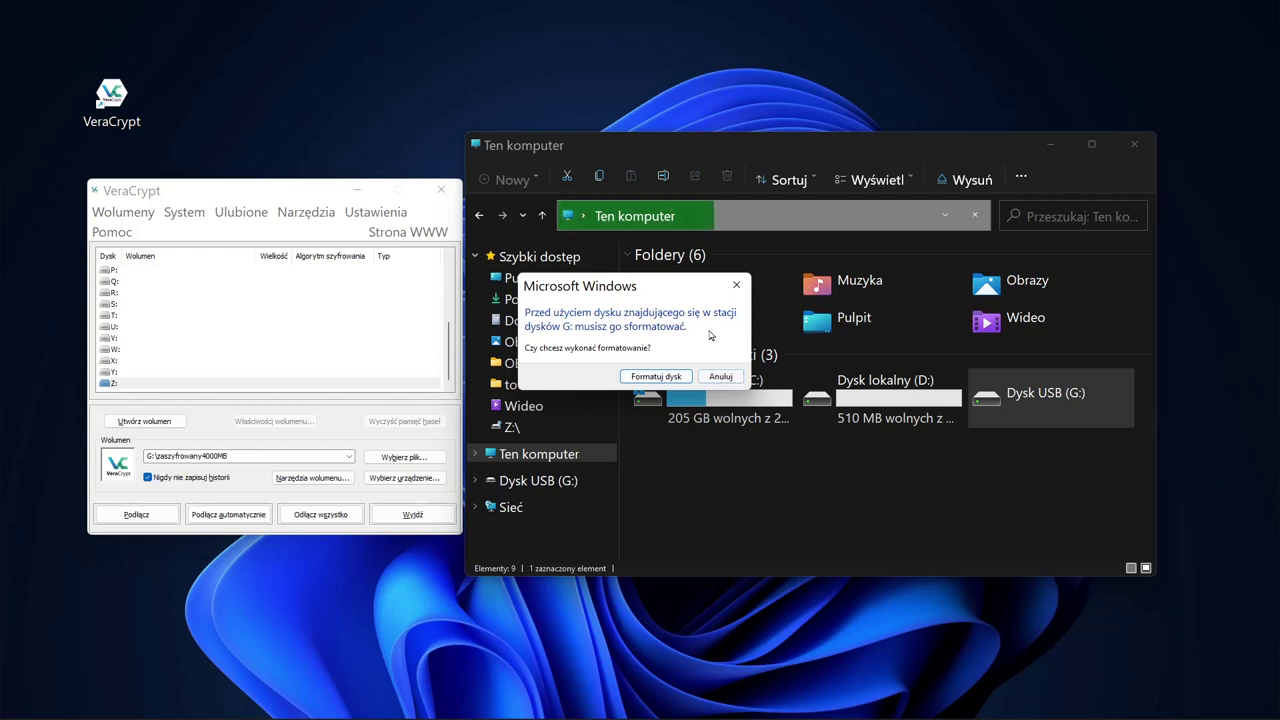
pyautogui.moveTo(636, 283); pyautogui.dragTo(640, 321)
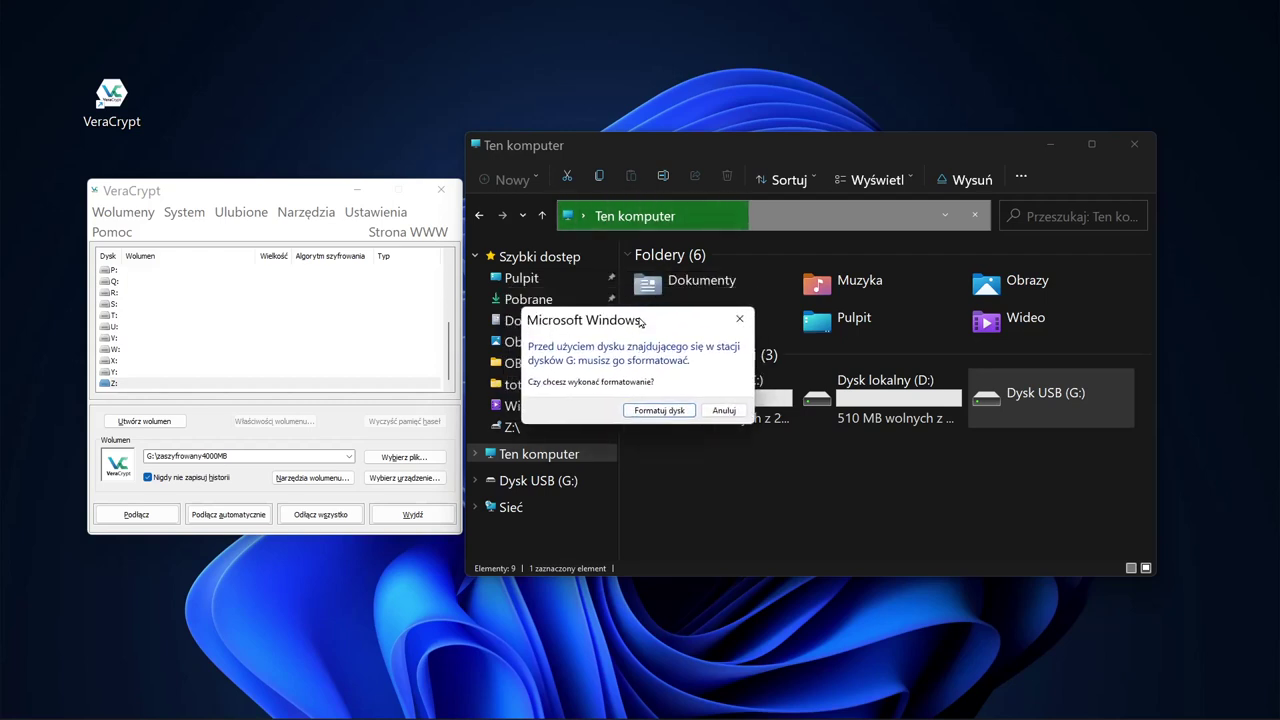
pyautogui.click(727, 410)
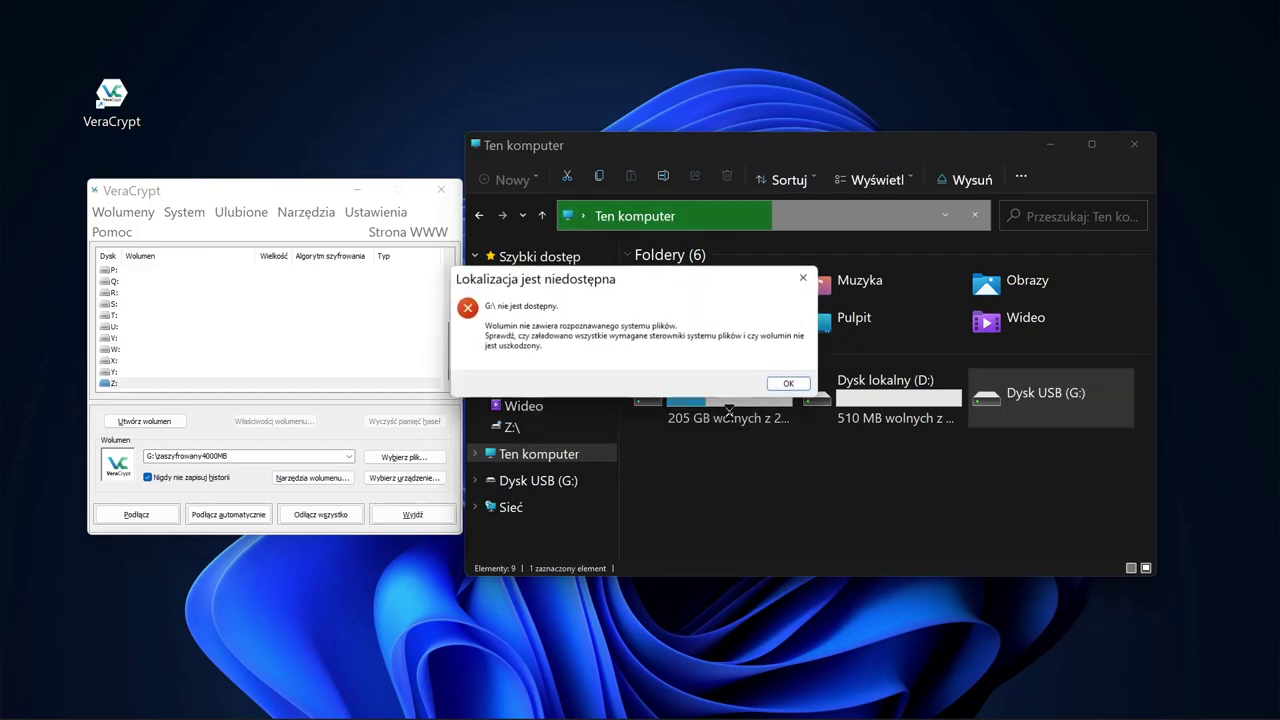
pyautogui.click(803, 278)
# Step: Choose drive letter Y: in VeraCrypt and start auto-mounting the encrypted USB partition
pyautogui.moveTo(274, 188)
pyautogui.mouseDown()
pyautogui.moveTo(277, 198)
pyautogui.moveTo(272, 184)
pyautogui.mouseUp()
pyautogui.click(117, 379)
pyautogui.click(118, 368)
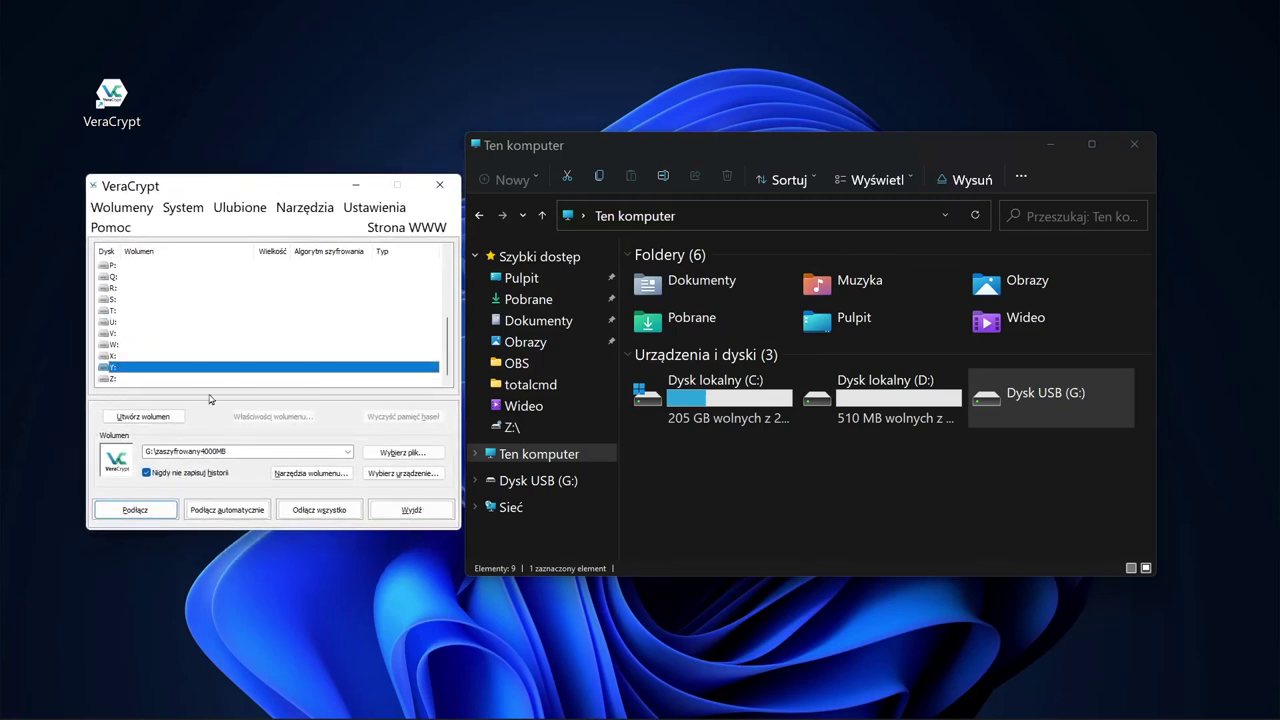
pyautogui.click(228, 510)
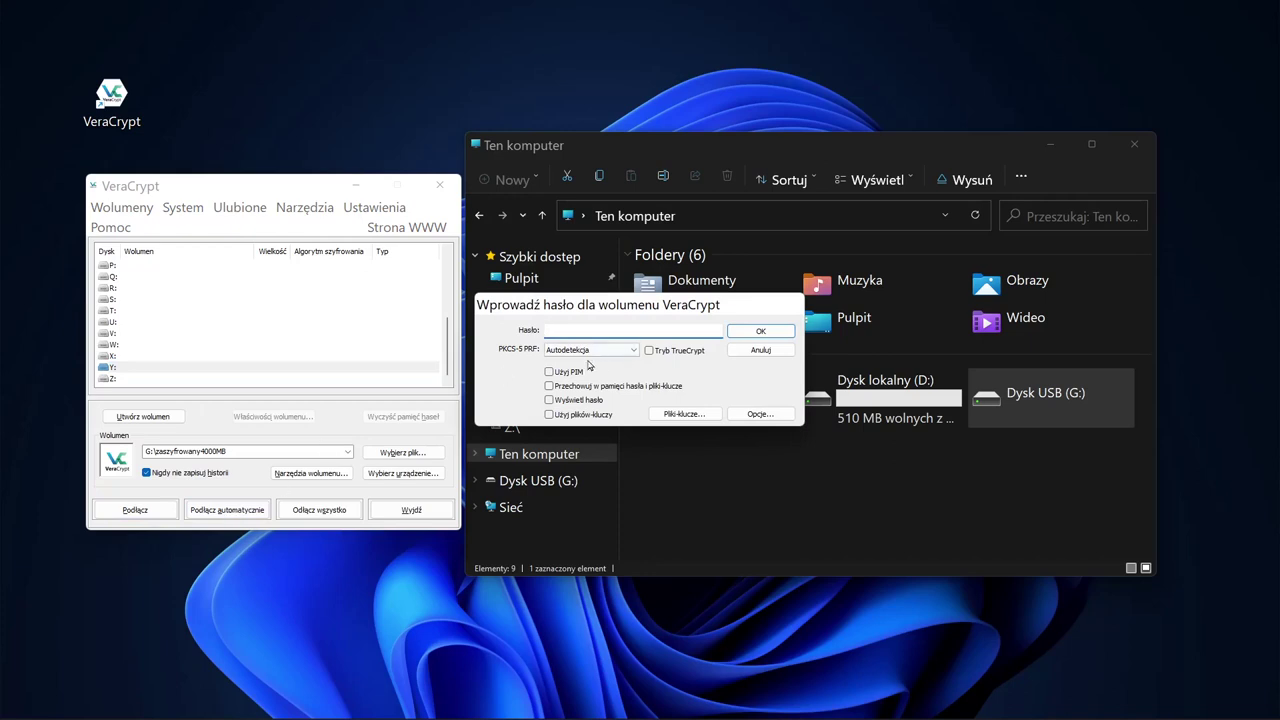
# Step: Mount the USB partition as Y: and check its totalcmd folder is still intact
pyautogui.click(752, 332)
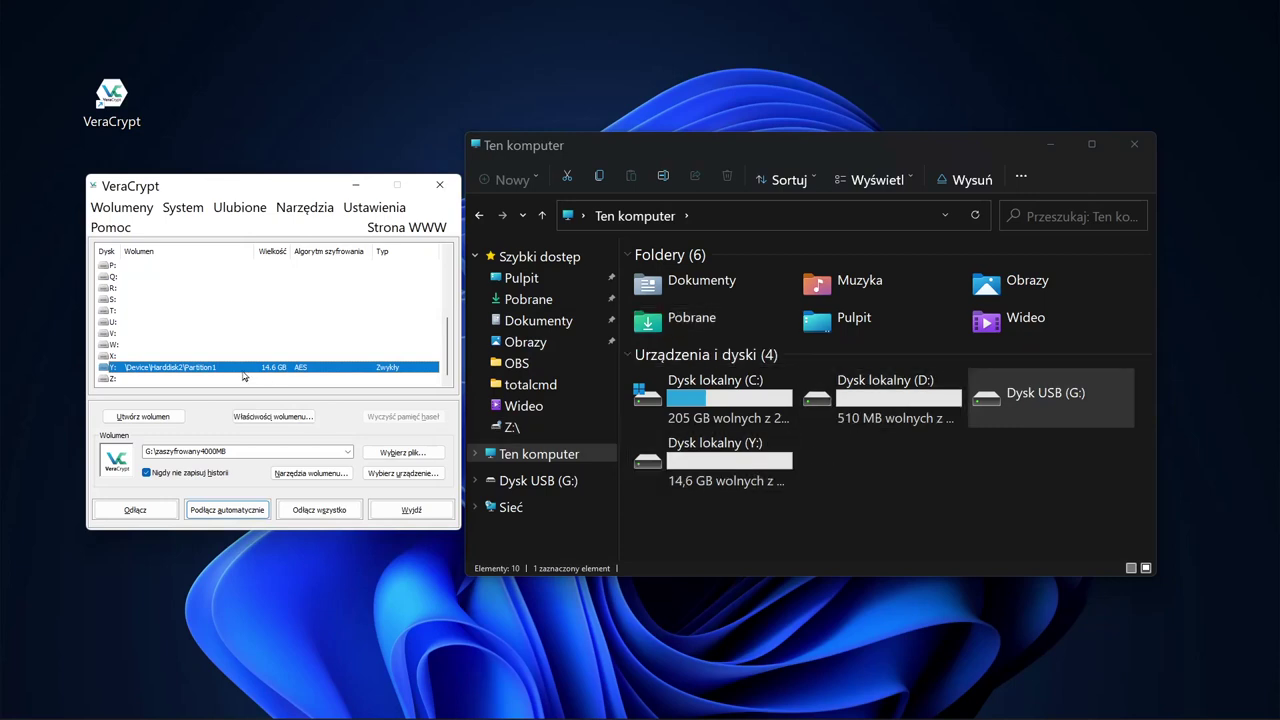
pyautogui.doubleClick(715, 457)
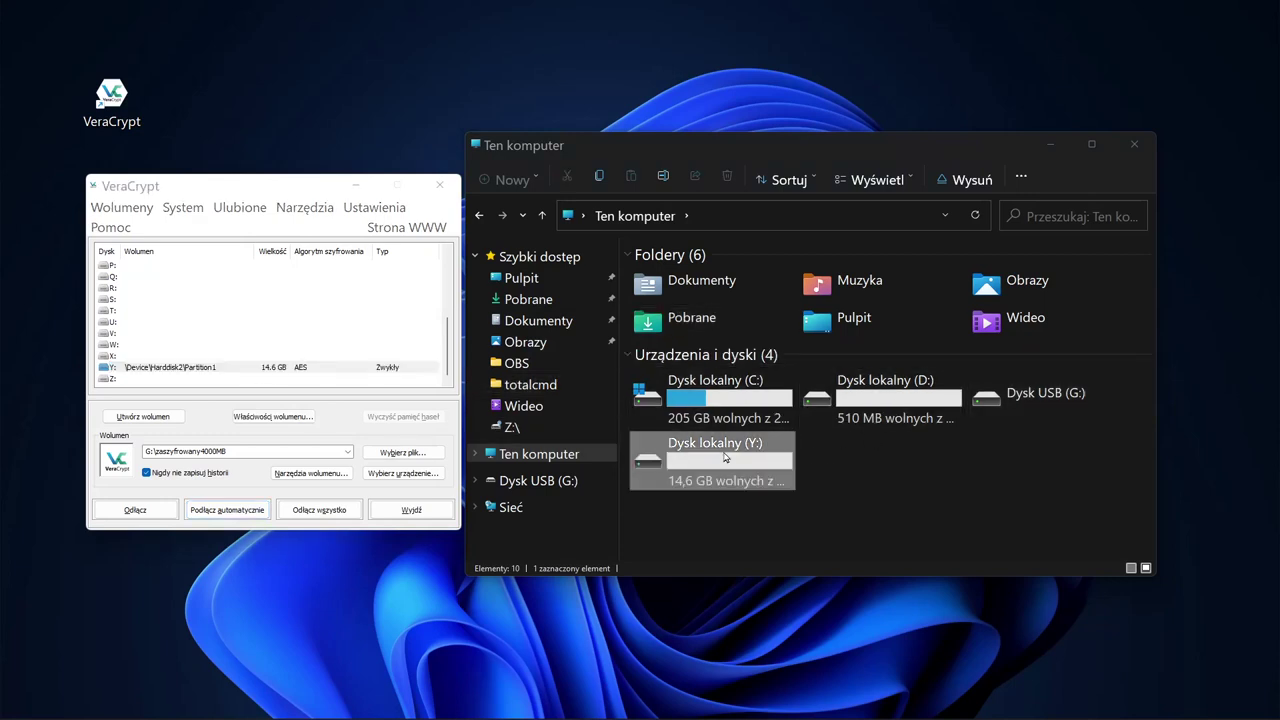
pyautogui.doubleClick(672, 278)
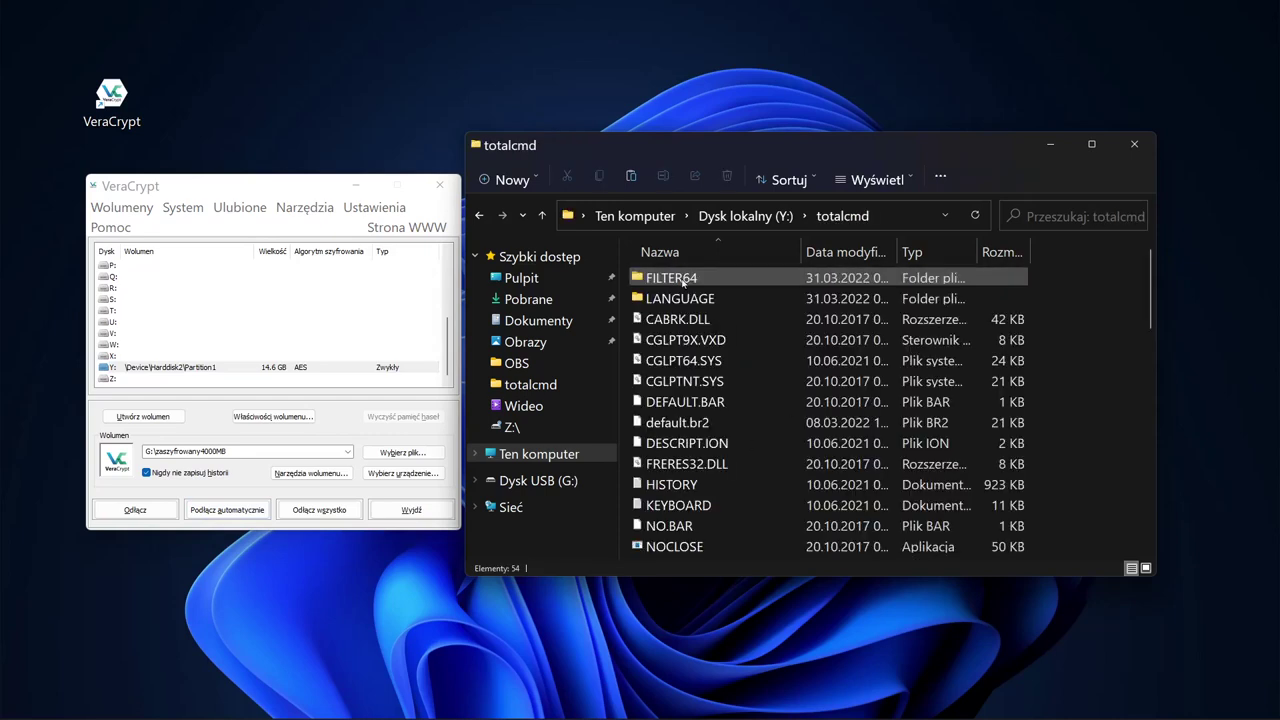
pyautogui.click(545, 215)
pyautogui.click(545, 215)
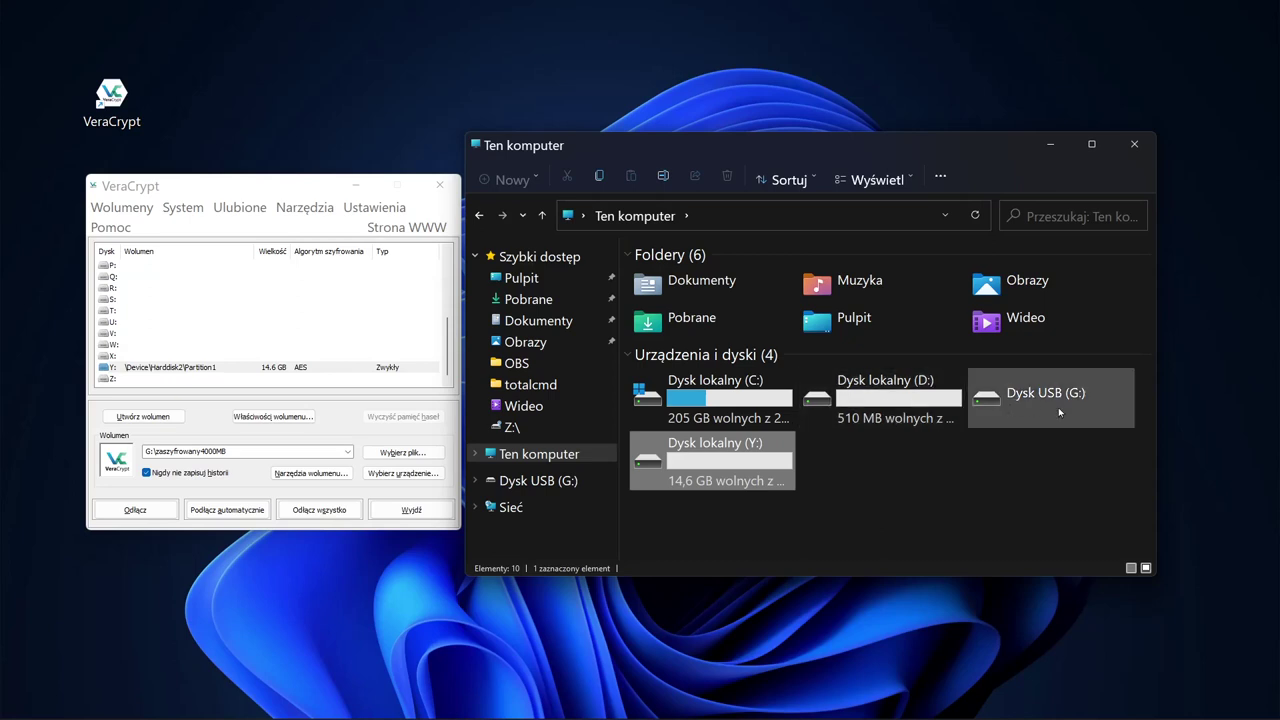
# Step: Open the Dokumenty folder in File Explorer
pyautogui.click(940, 473)
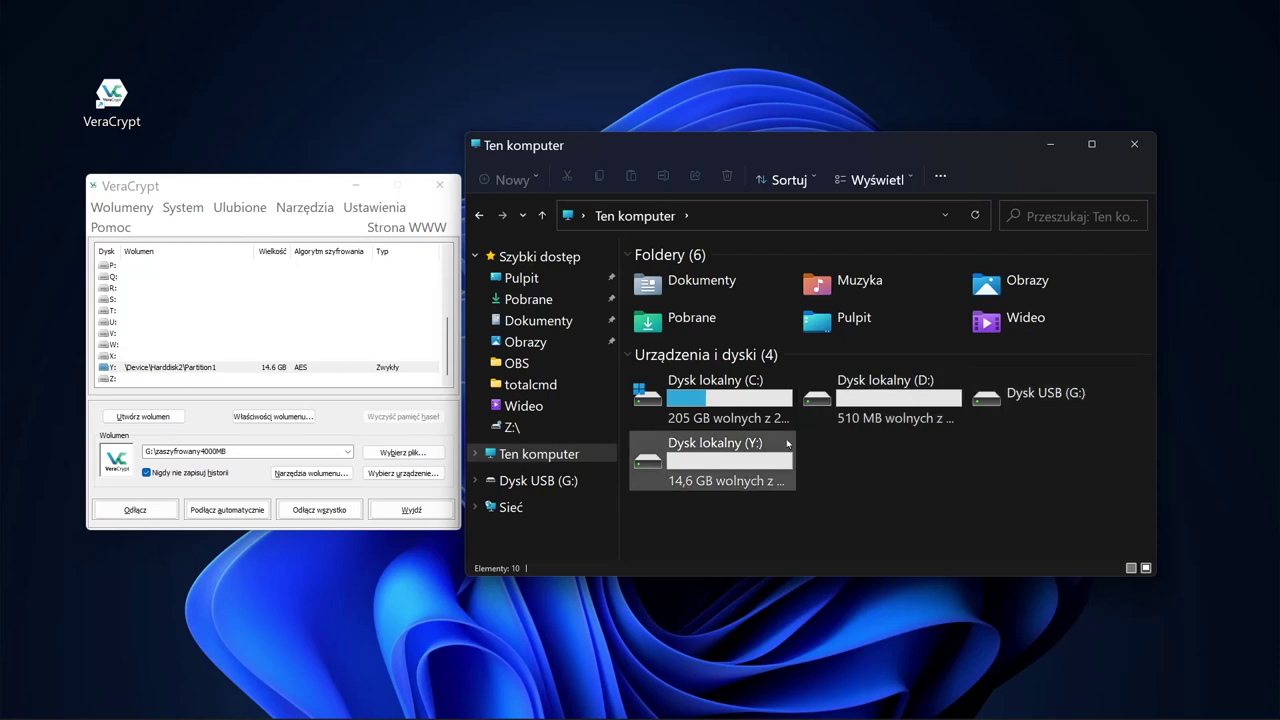
pyautogui.moveTo(749, 461)
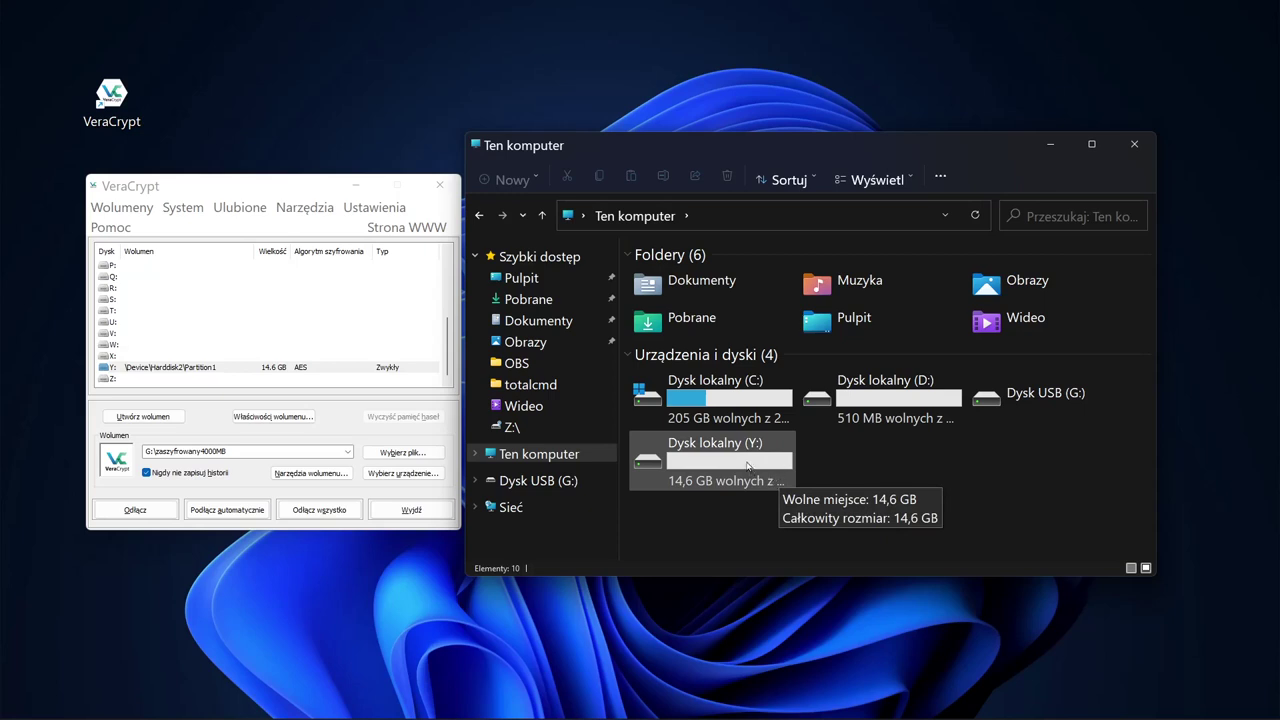
pyautogui.click(556, 321)
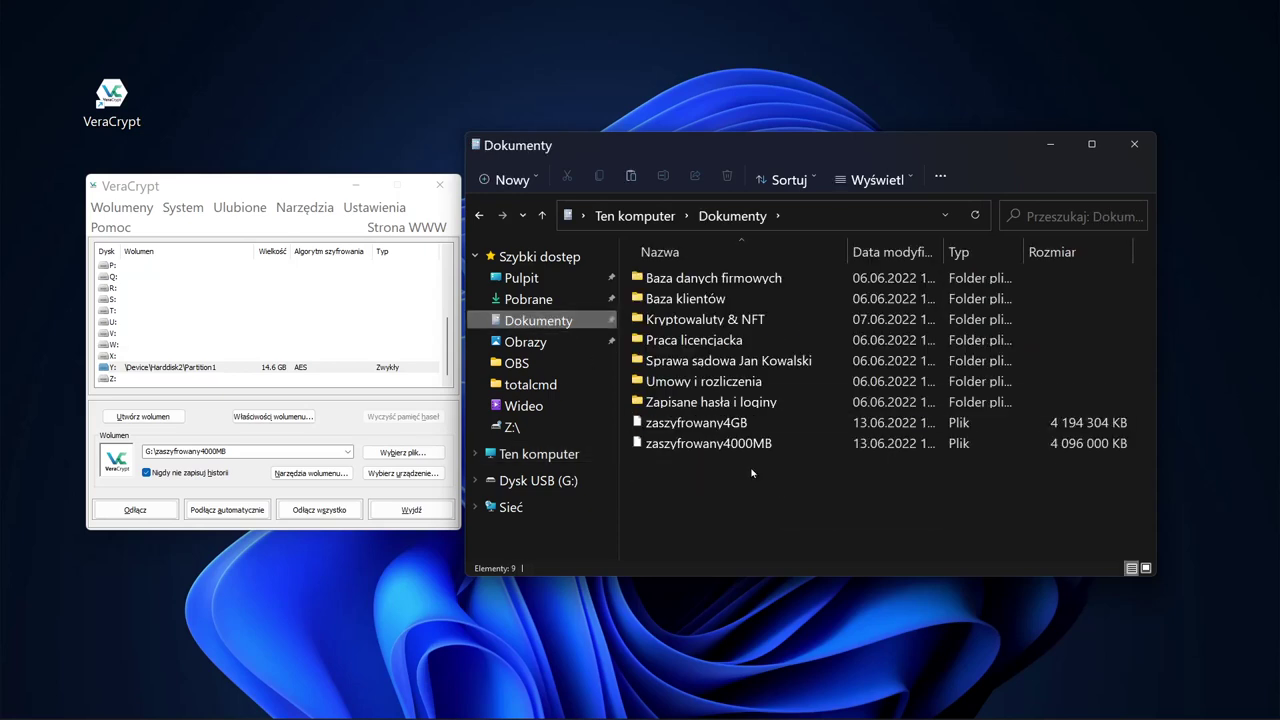
# Step: Copy the zaszyfrowany4000MB container file onto drive Y:
pyautogui.click(726, 446)
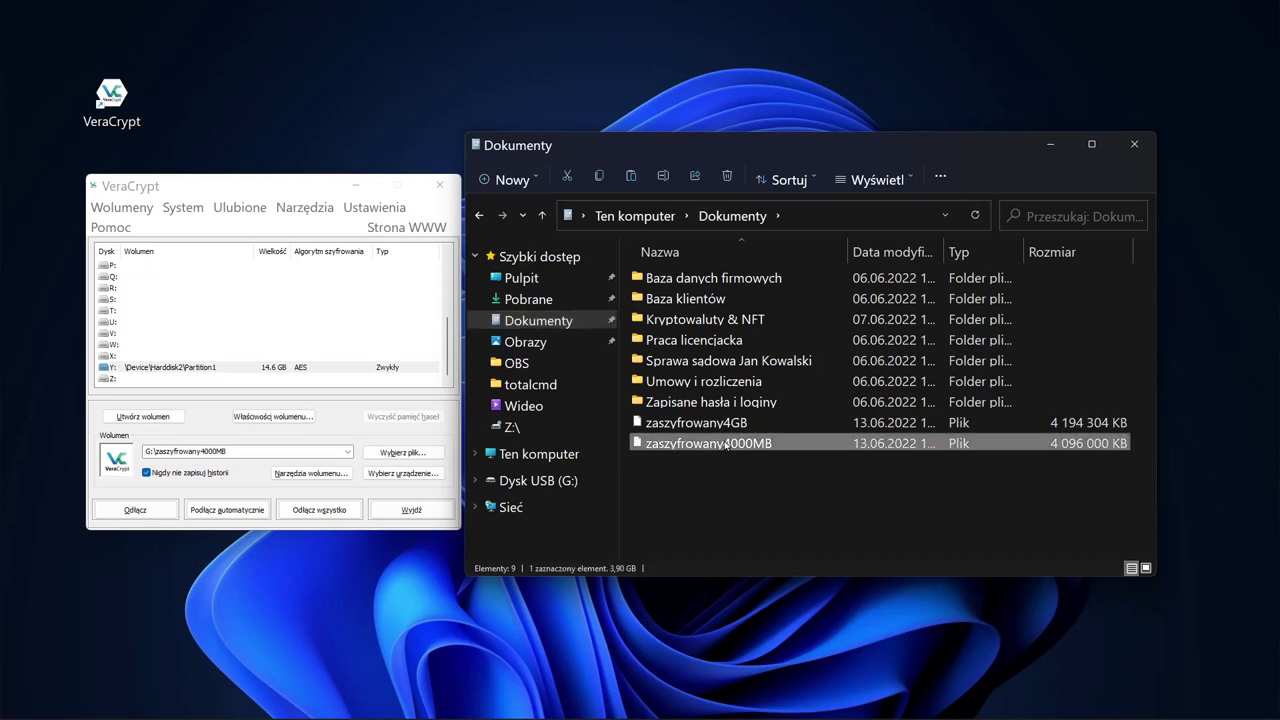
pyautogui.click(546, 456)
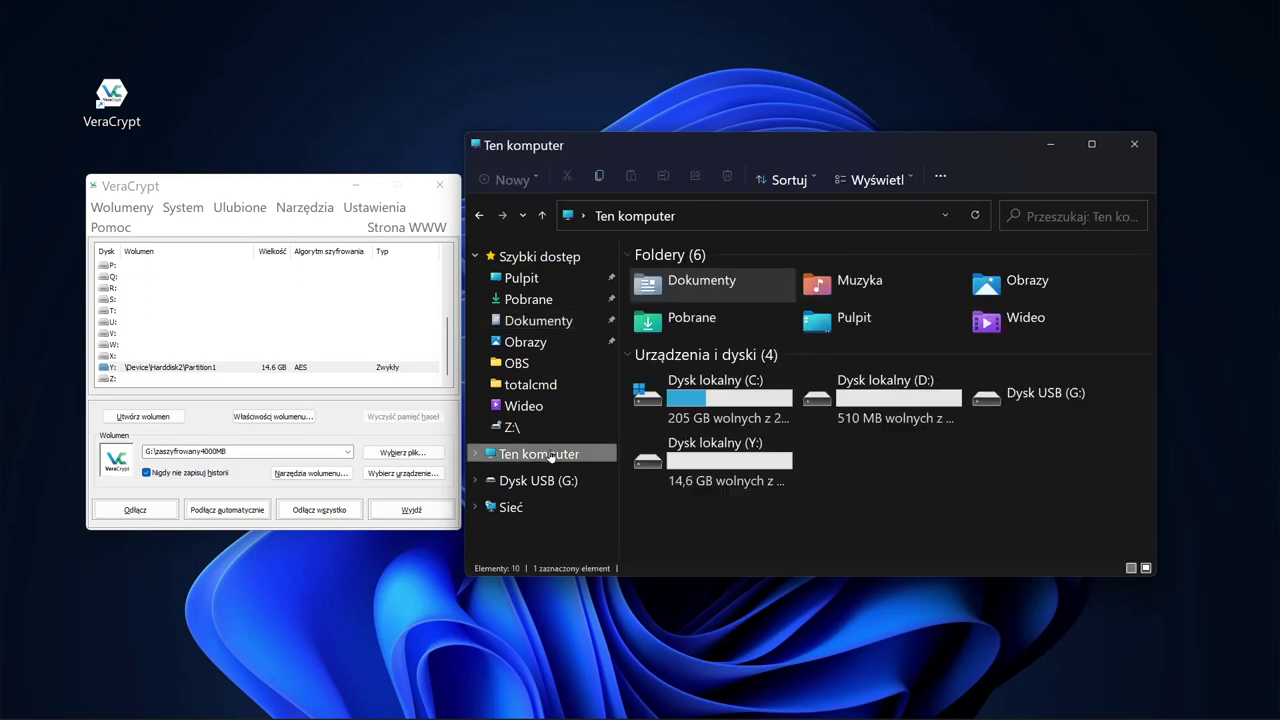
pyautogui.doubleClick(726, 467)
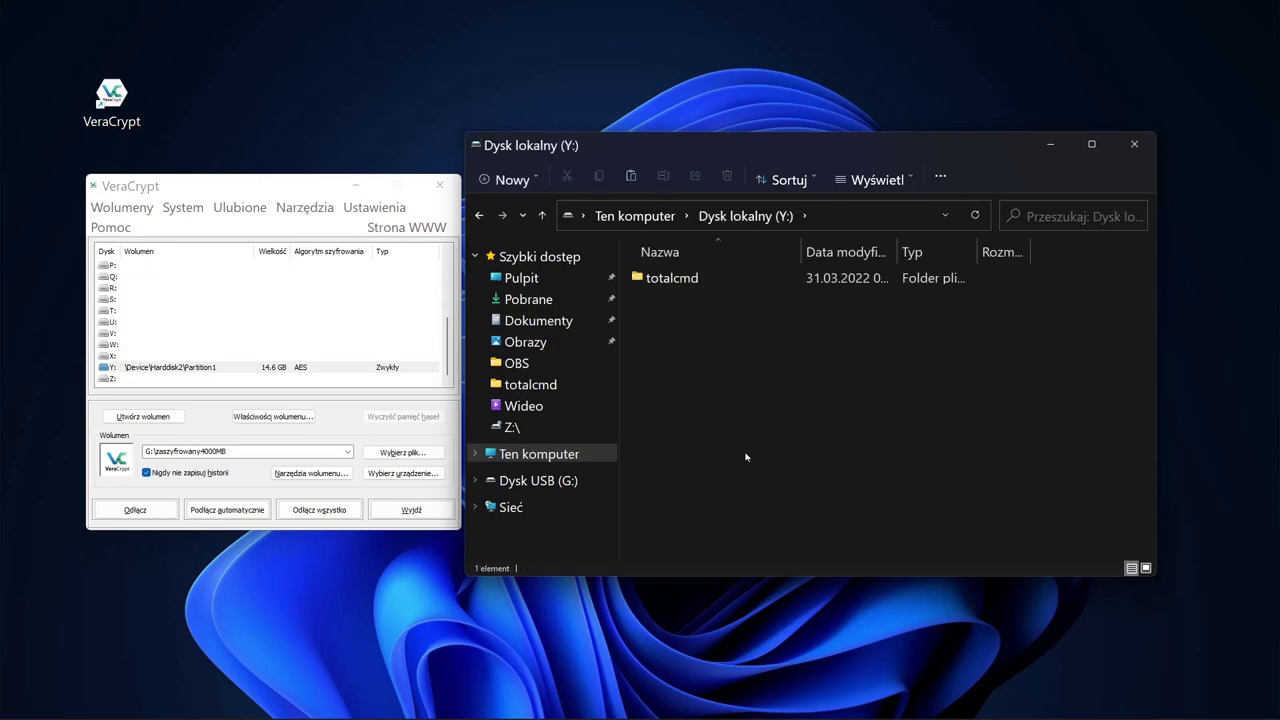
pyautogui.hotkey('ctrl', 'v')
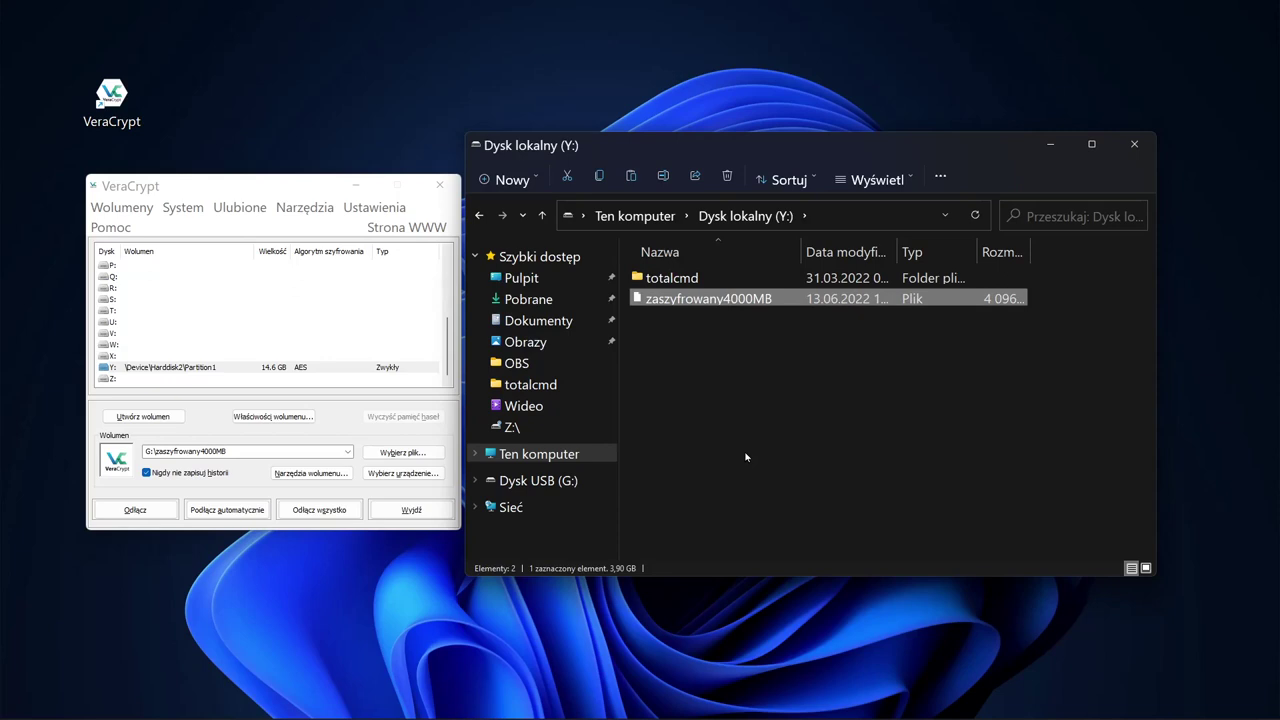
pyautogui.click(735, 302)
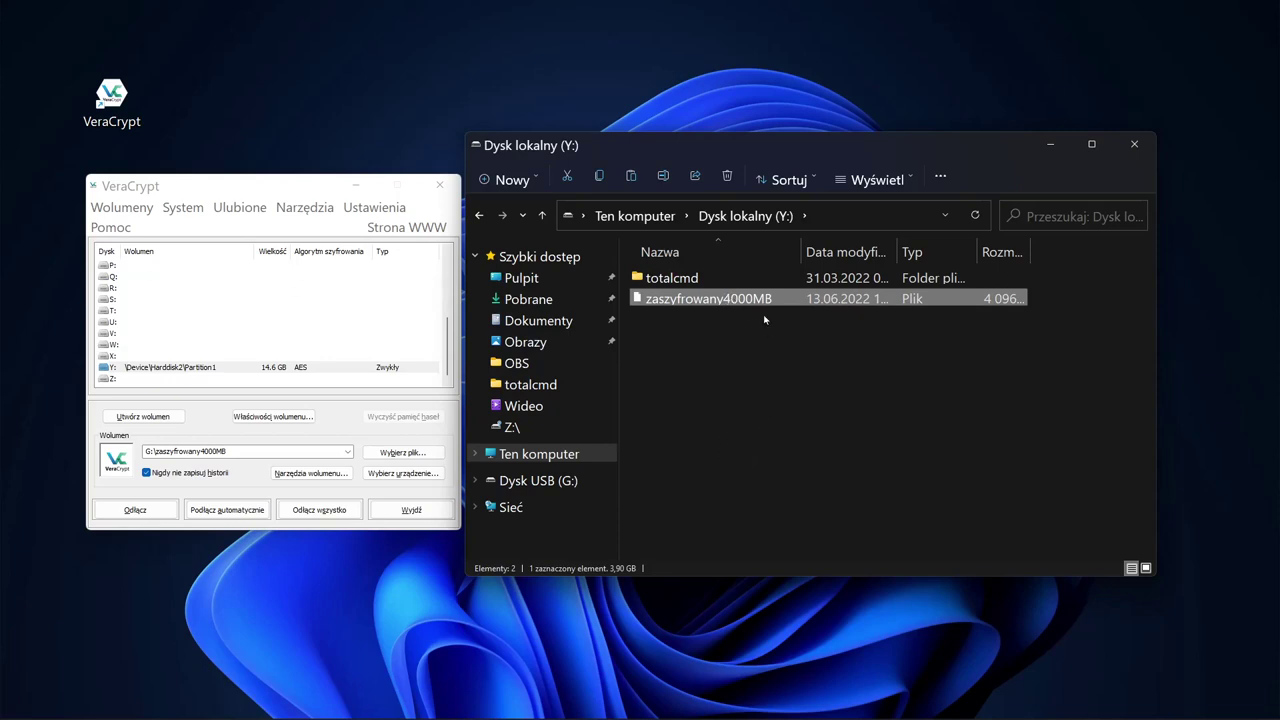
# Step: Pick slot X: and select Y:\zaszyfrowany4000MB as the VeraCrypt volume file
pyautogui.click(125, 356)
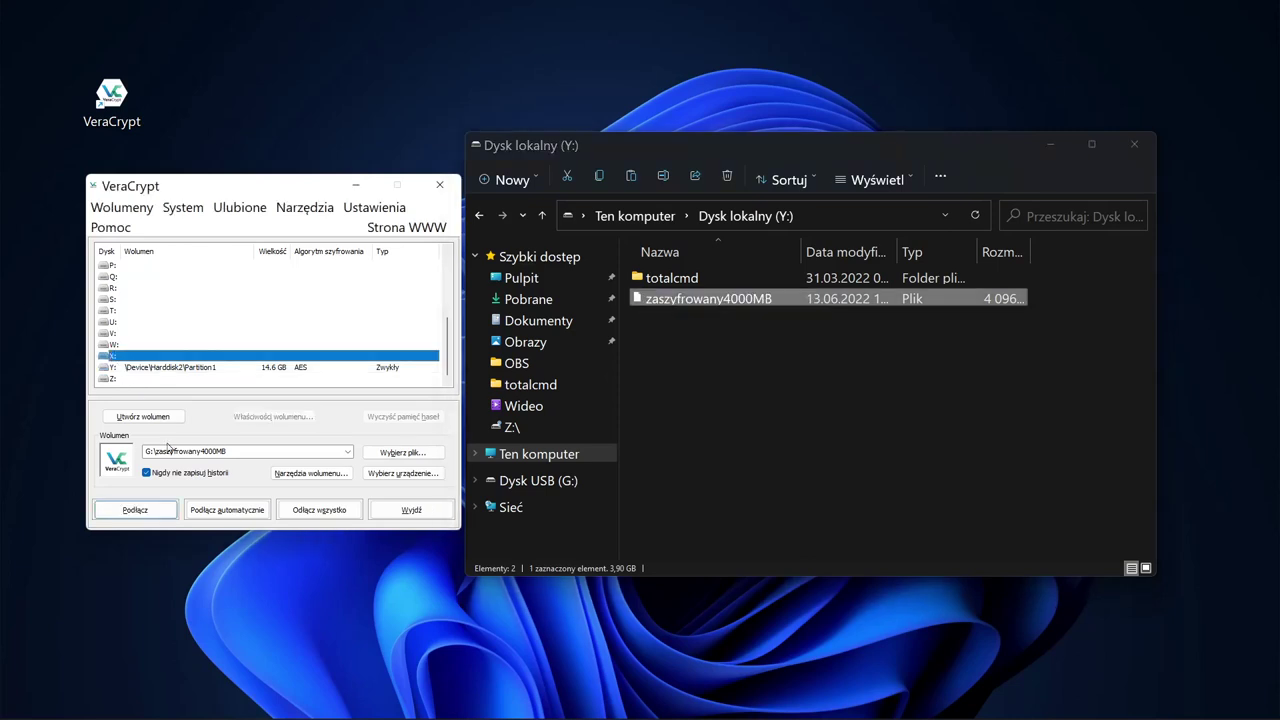
pyautogui.click(405, 453)
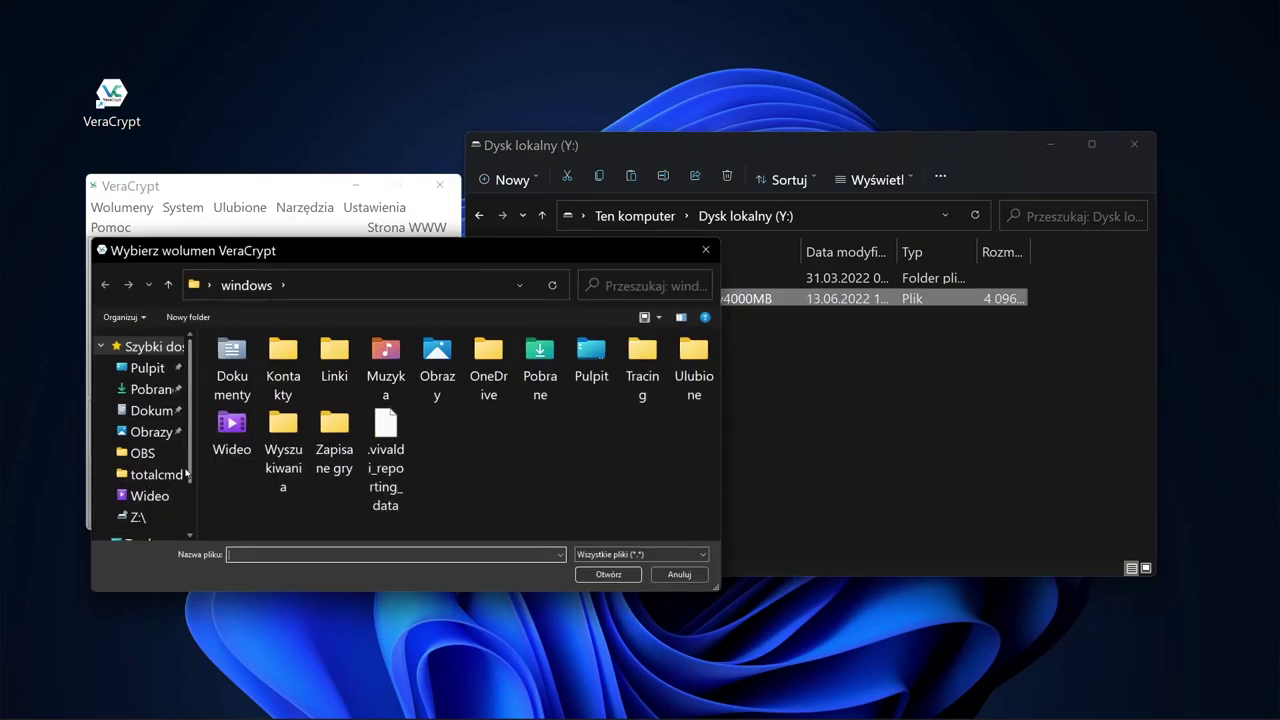
pyautogui.scroll(-1, 150, 470)
pyautogui.click(160, 496)
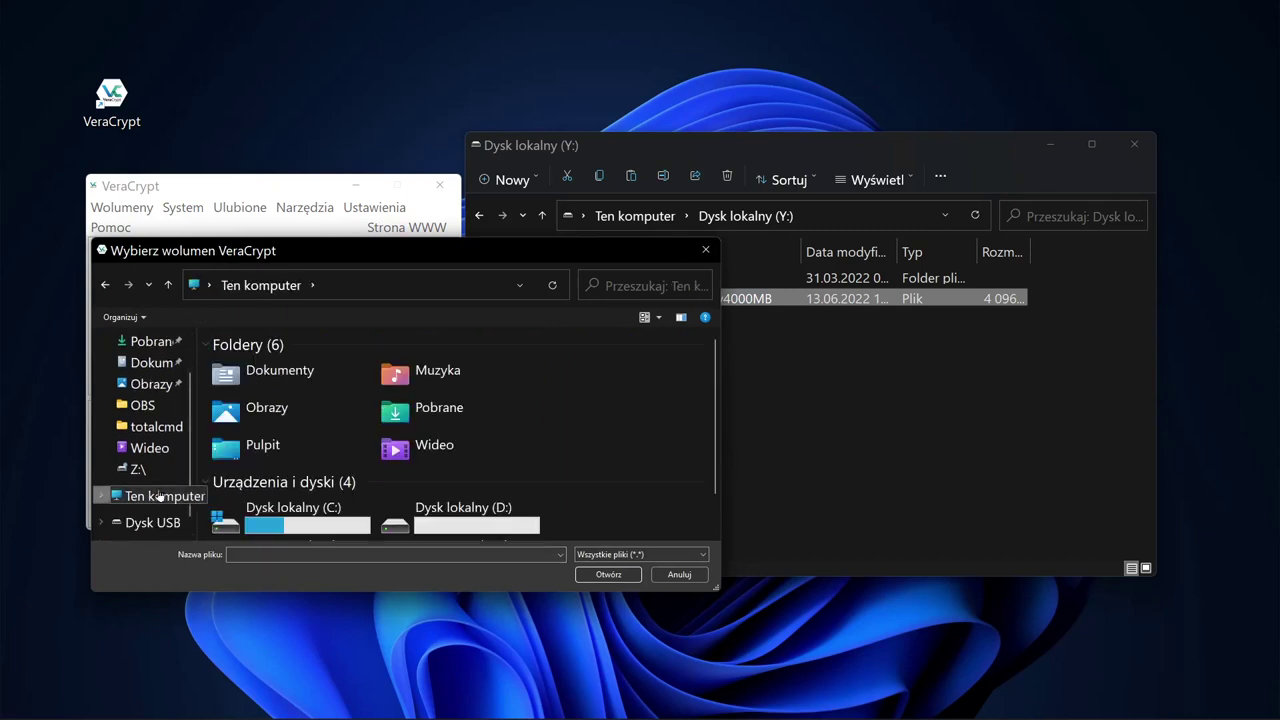
pyautogui.scroll(-1, 674, 389)
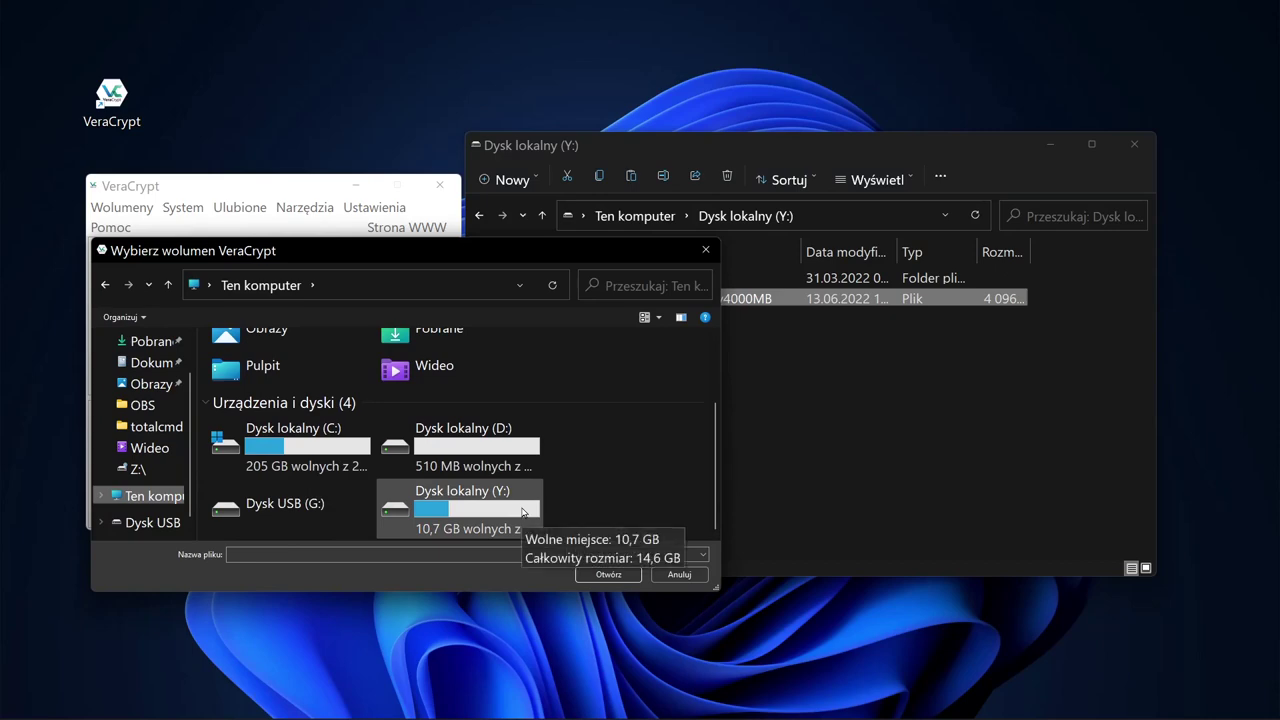
pyautogui.doubleClick(452, 510)
pyautogui.doubleClick(285, 389)
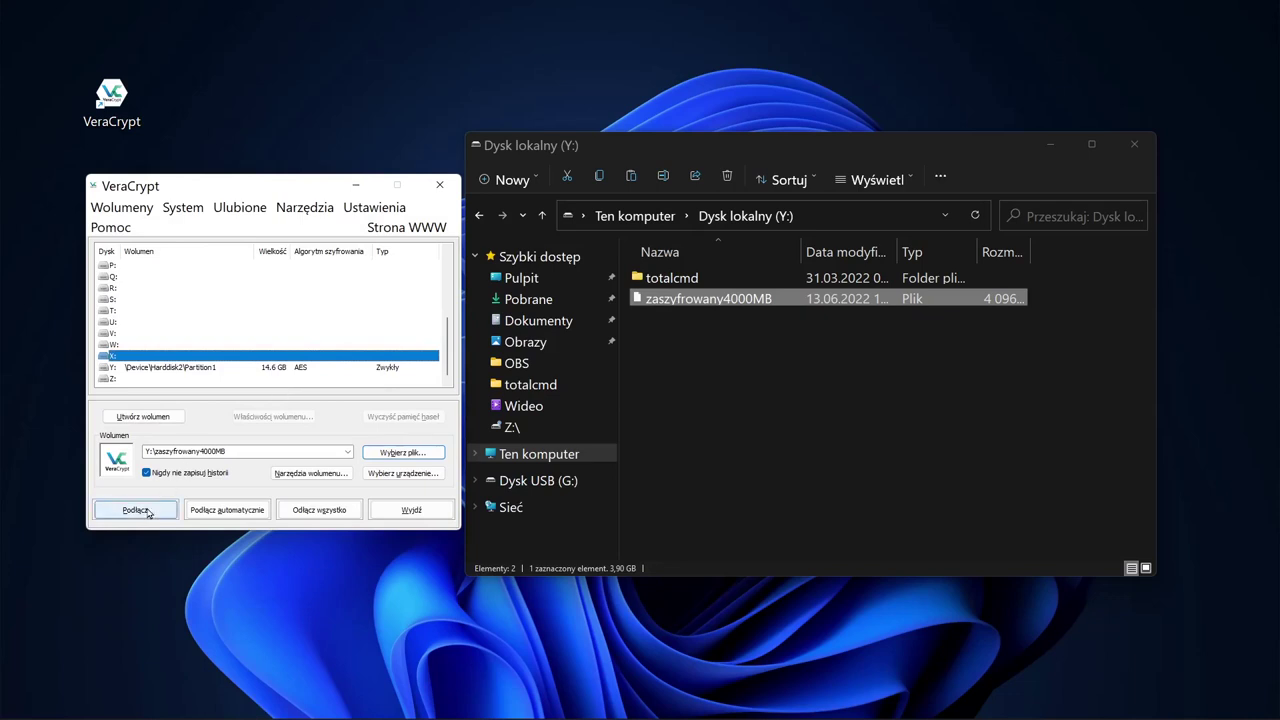
# Step: Mount the zaszyfrowany4000MB container as X: with its password and view drive X: in Explorer
pyautogui.click(136, 510)
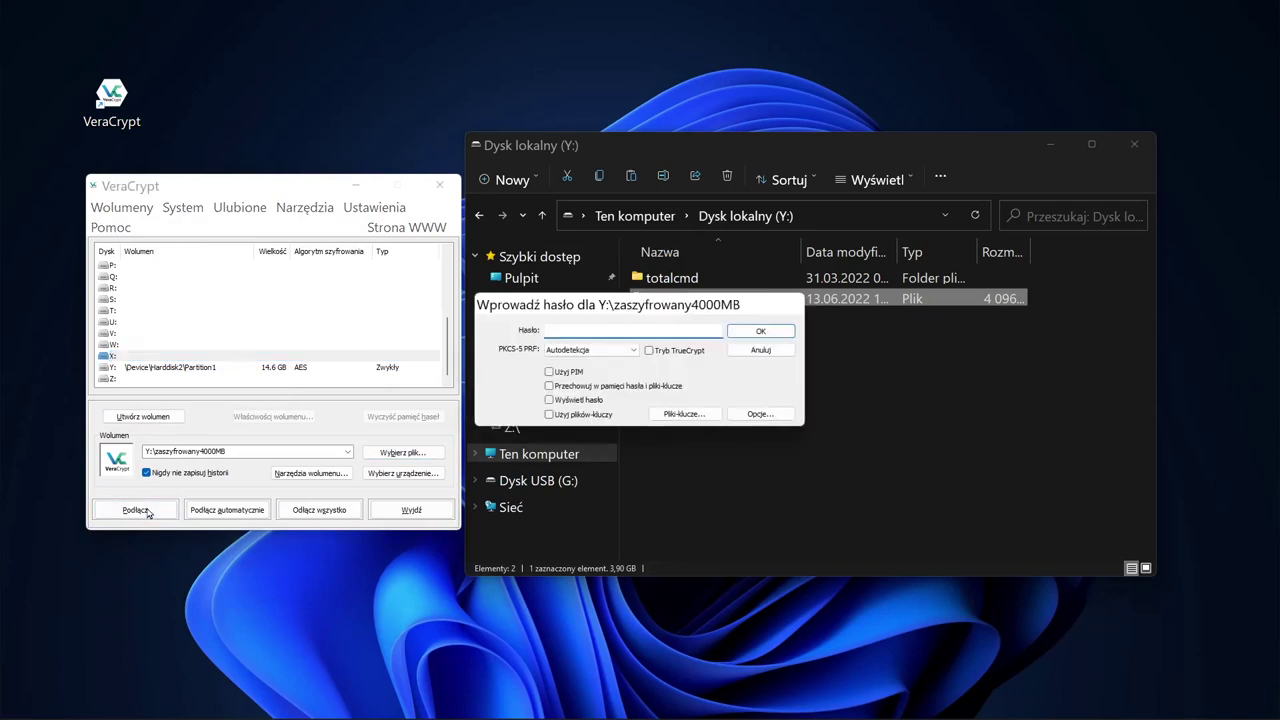
pyautogui.write('***************')
pyautogui.press('Return')
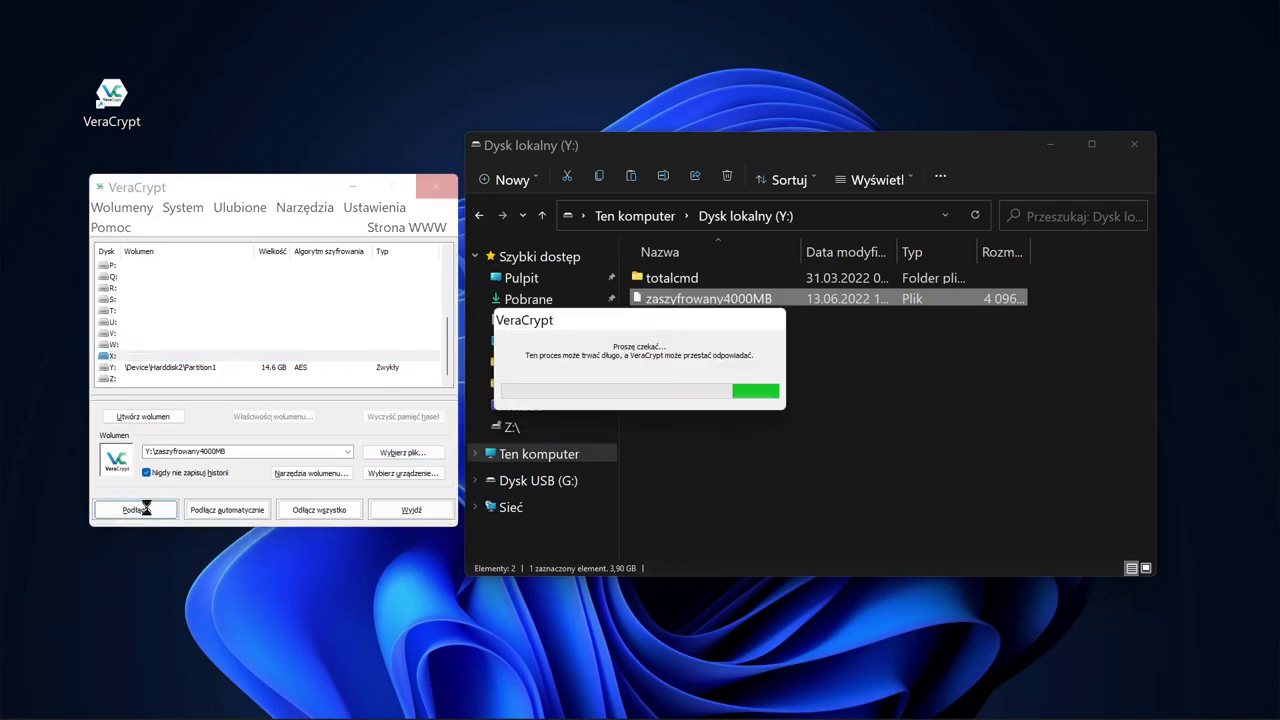
pyautogui.click(540, 454)
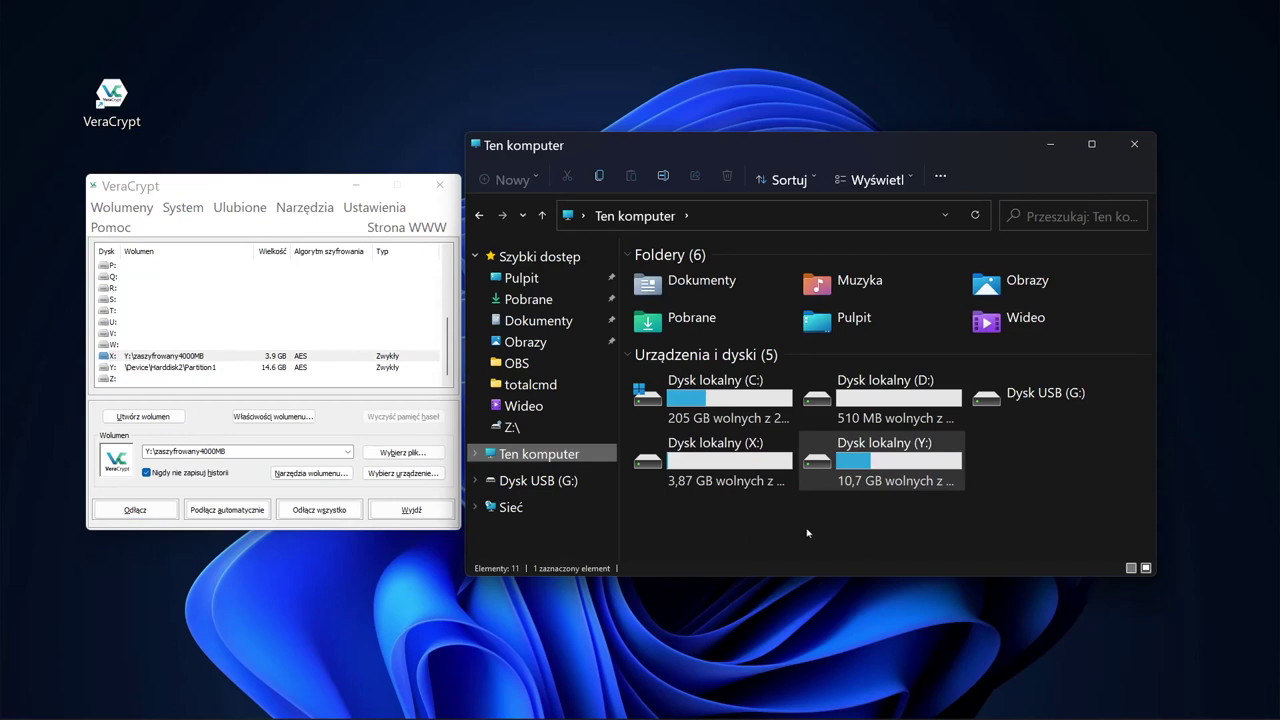
pyautogui.click(703, 461)
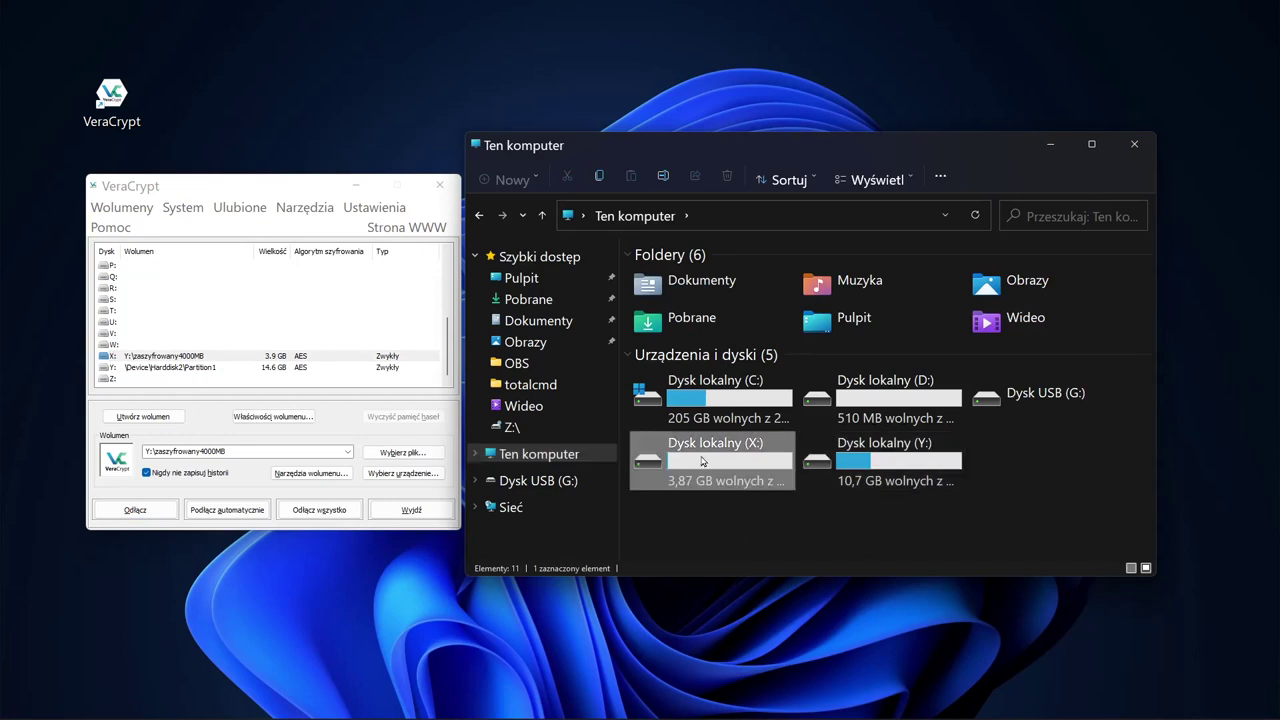
pyautogui.click(908, 465)
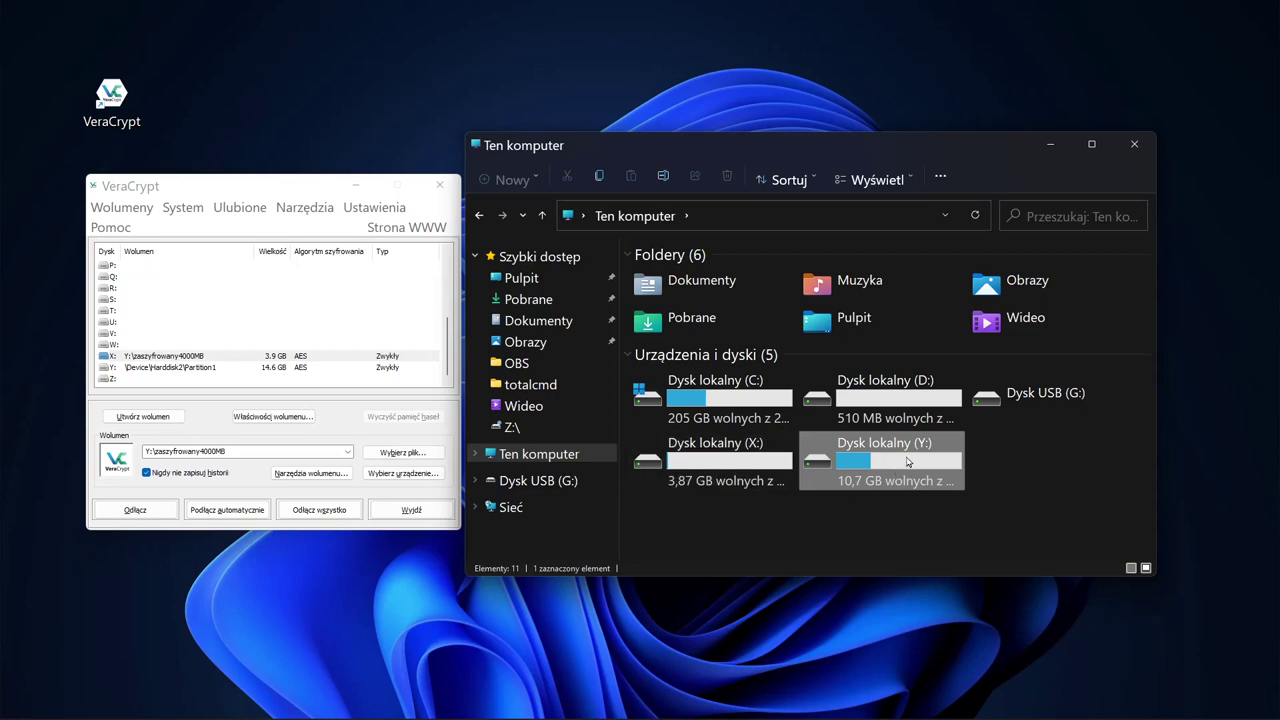
pyautogui.moveTo(748, 462)
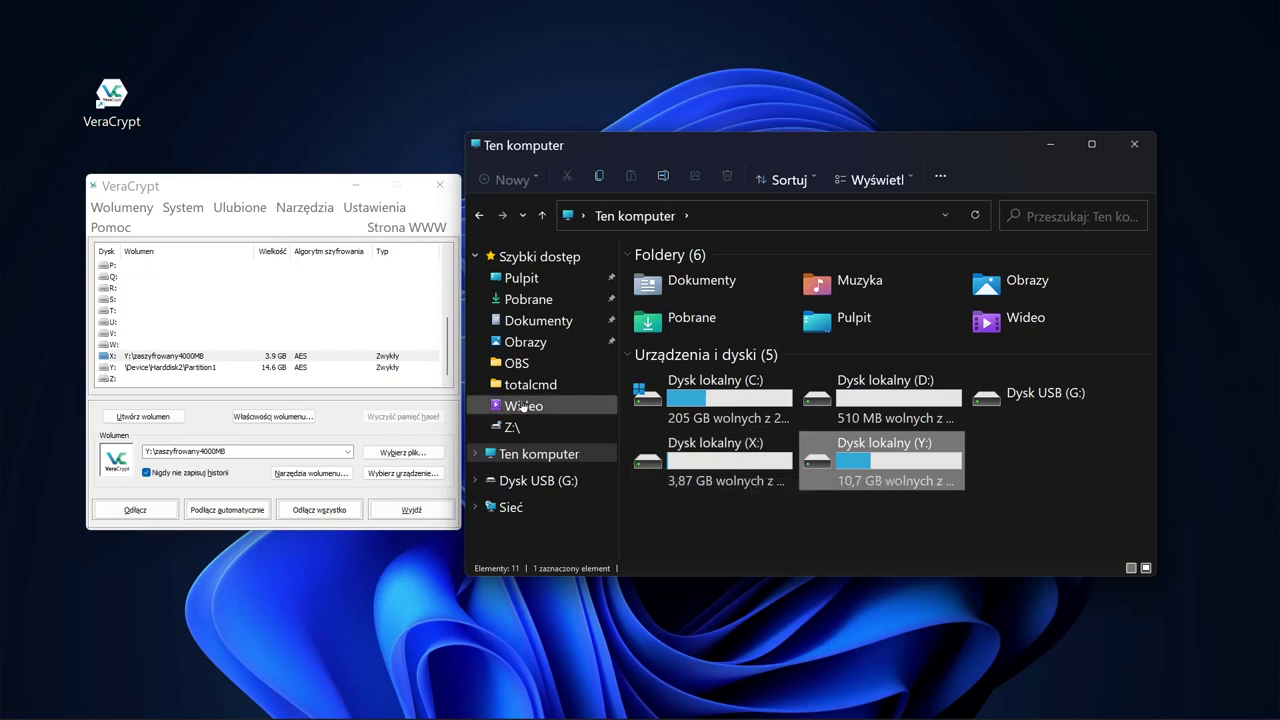
# Step: Copy the five MKV videos from the Wideo folder into drive X:
pyautogui.click(523, 405)
pyautogui.moveTo(790, 452); pyautogui.dragTo(540, 481)
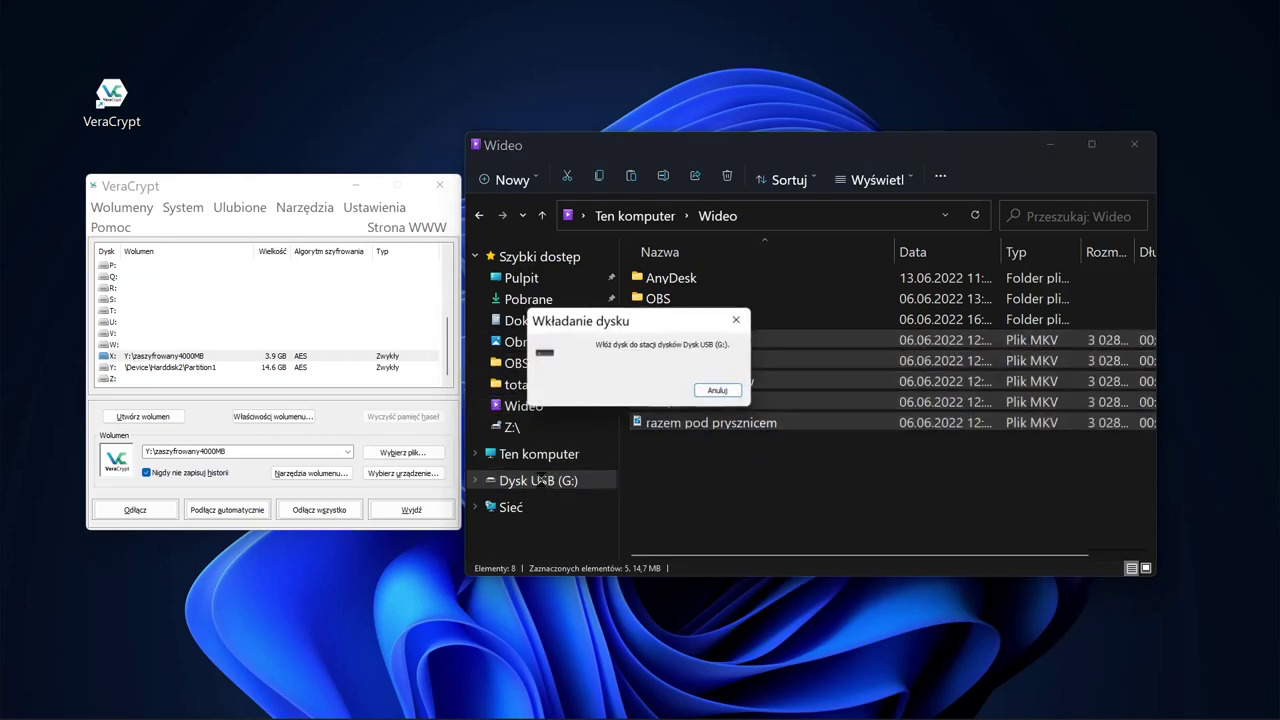
pyautogui.click(717, 390)
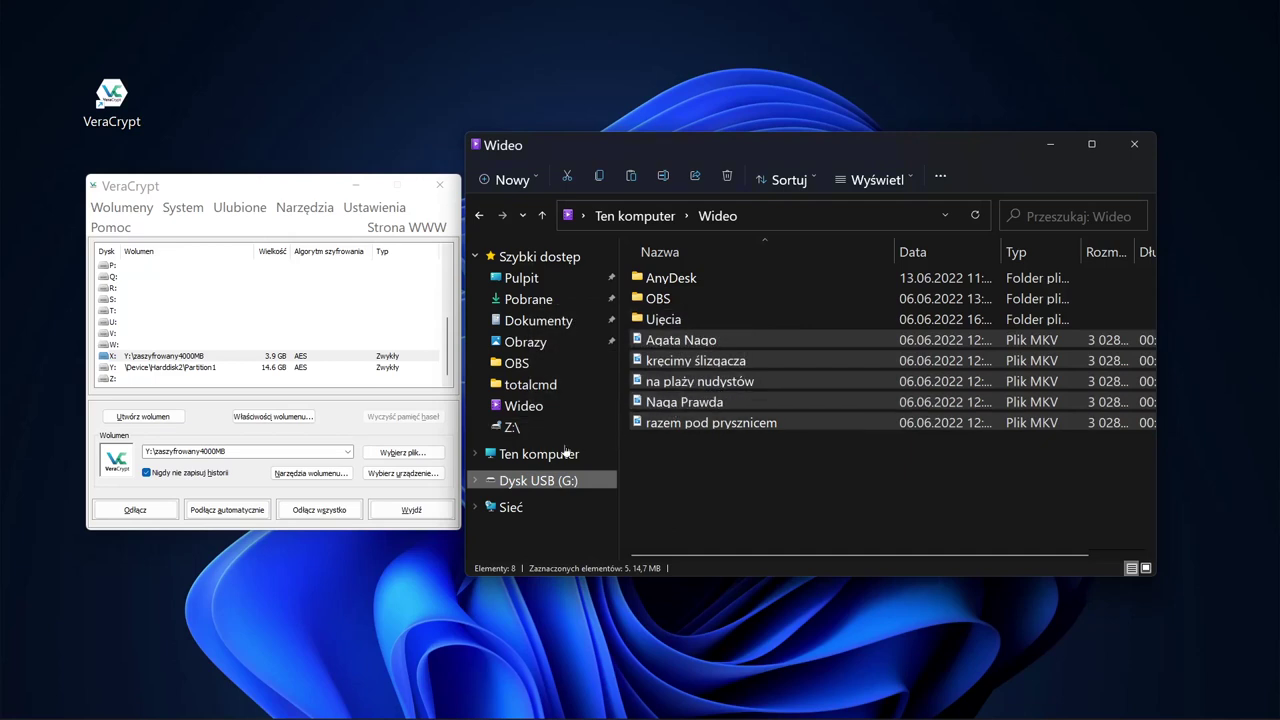
pyautogui.click(565, 452)
pyautogui.doubleClick(733, 463)
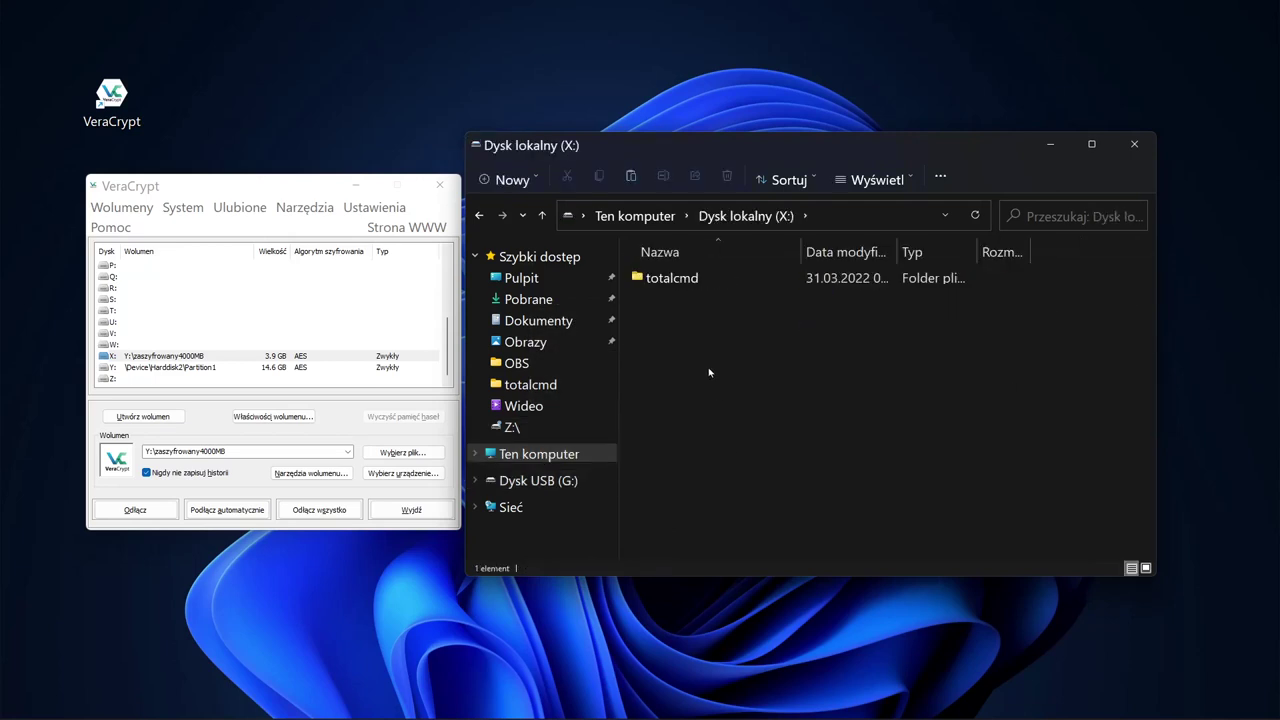
pyautogui.hotkey('ctrl', 'v')
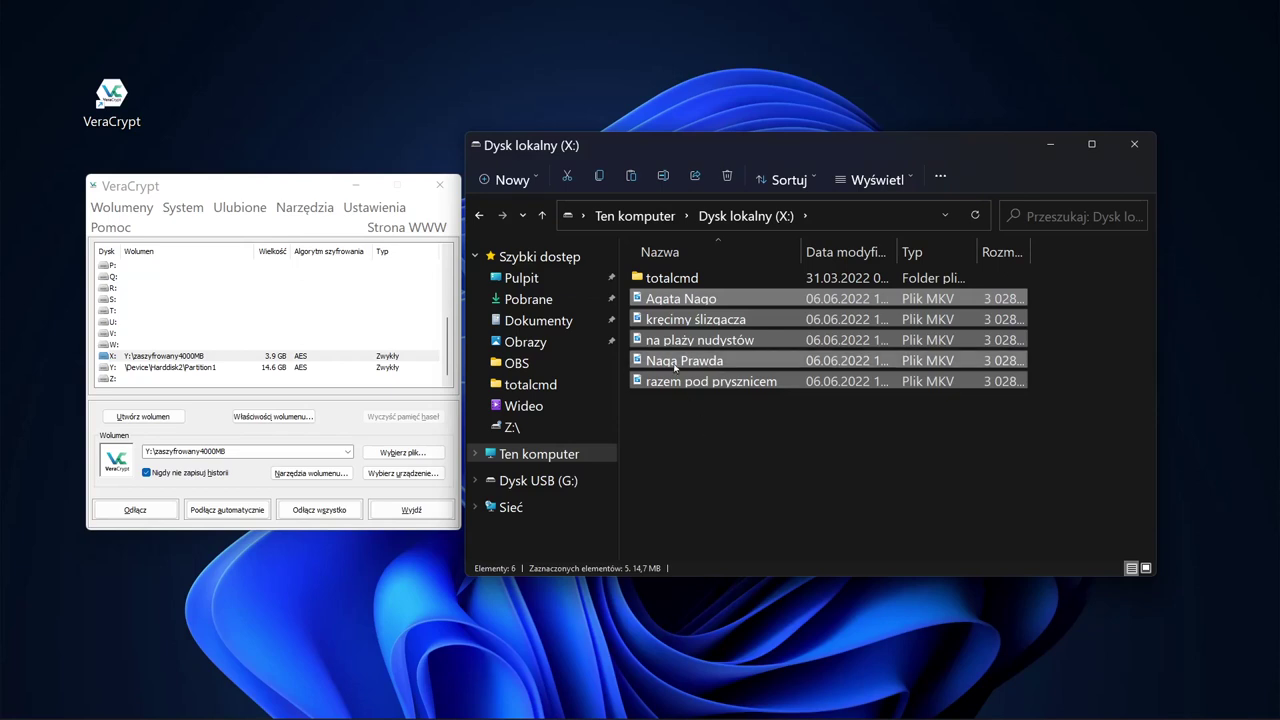
pyautogui.click(542, 216)
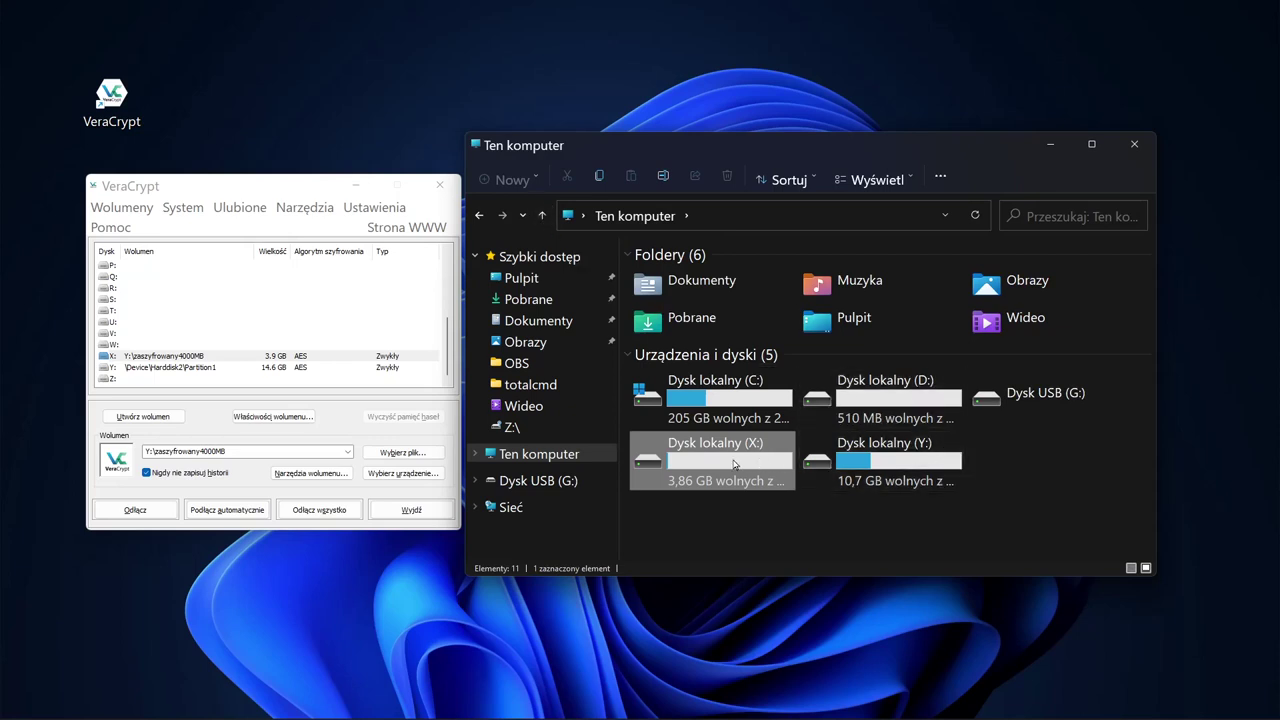
pyautogui.moveTo(729, 461)
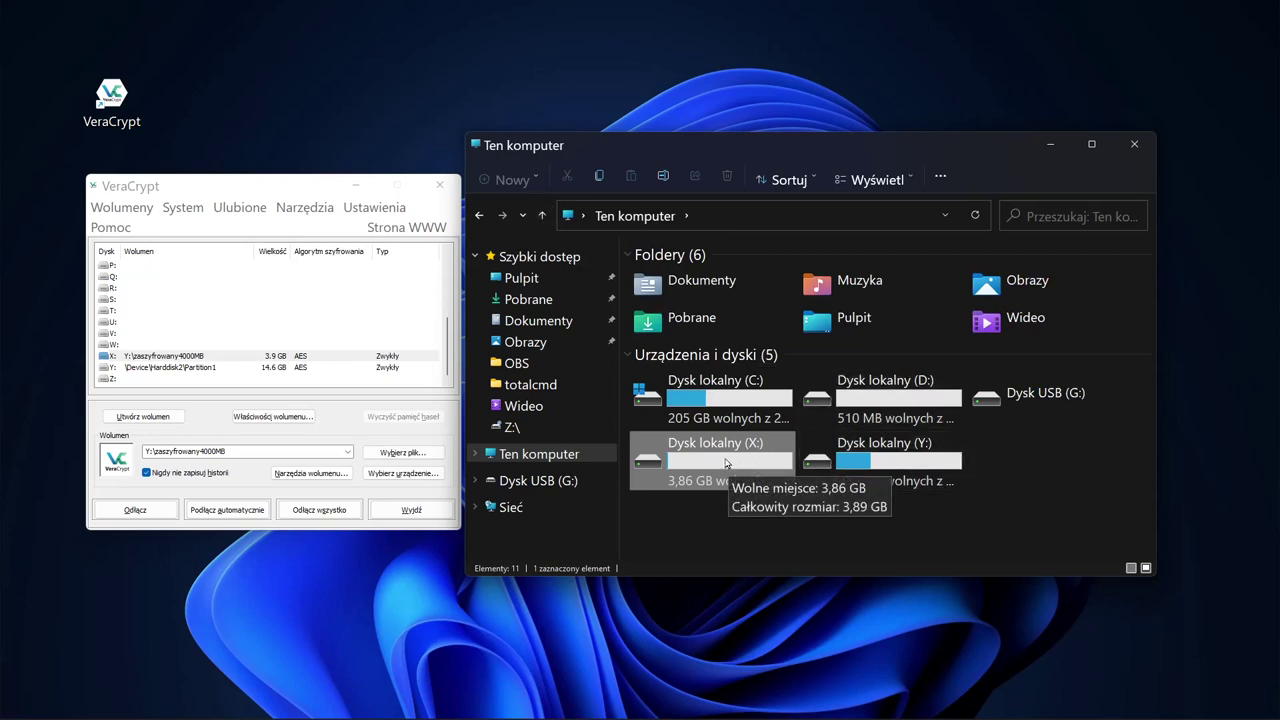
pyautogui.click(312, 194)
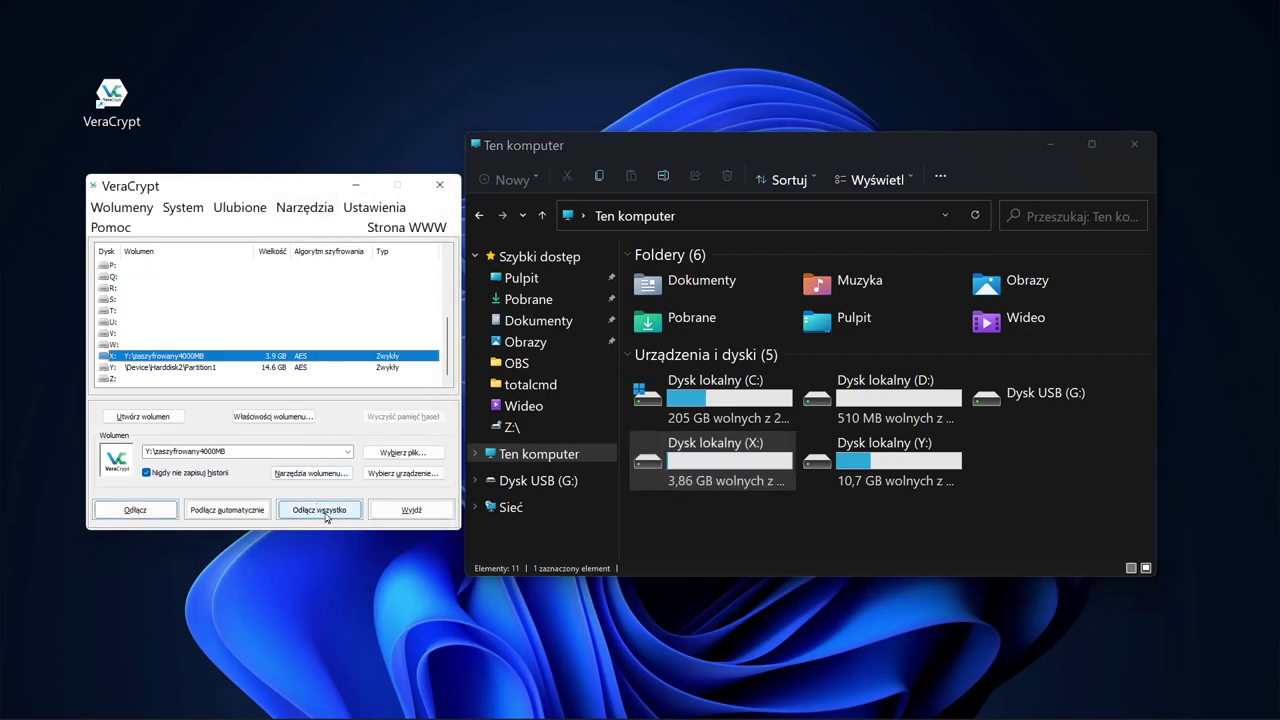
# Step: Dismount all VeraCrypt volumes, including X:, and eject USB drive G: in Explorer
pyautogui.click(325, 516)
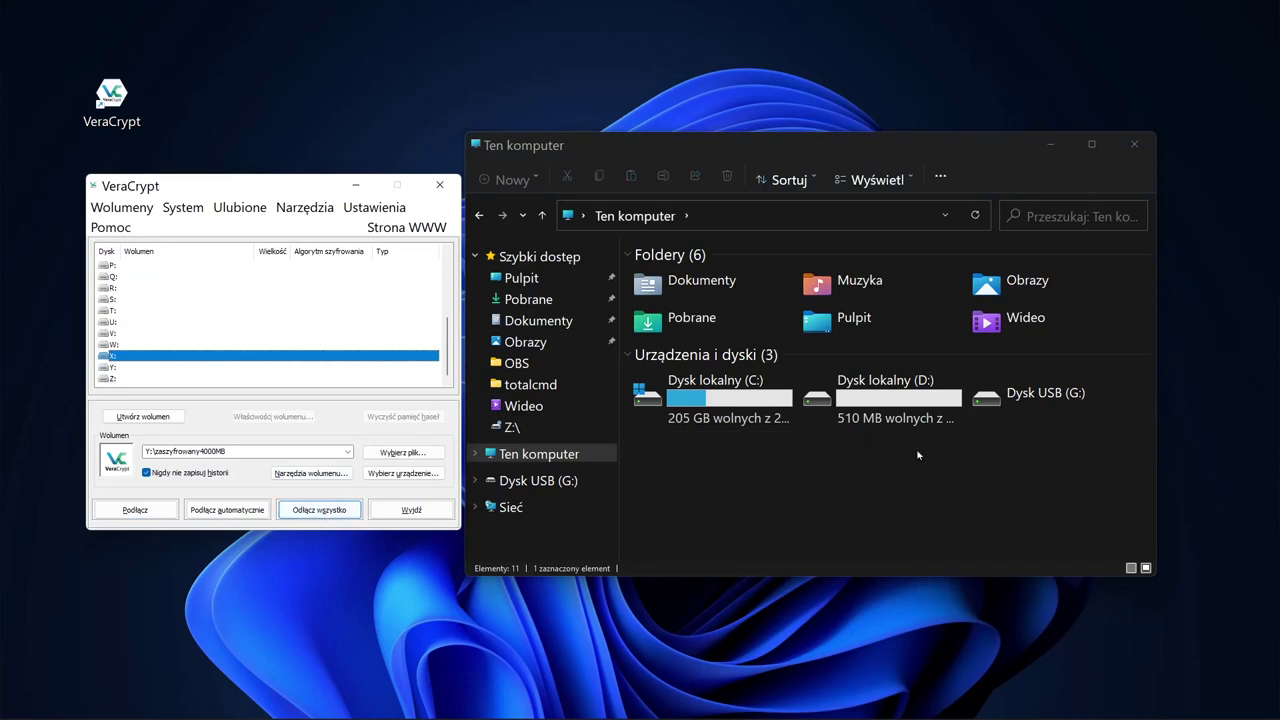
pyautogui.rightClick(1057, 397)
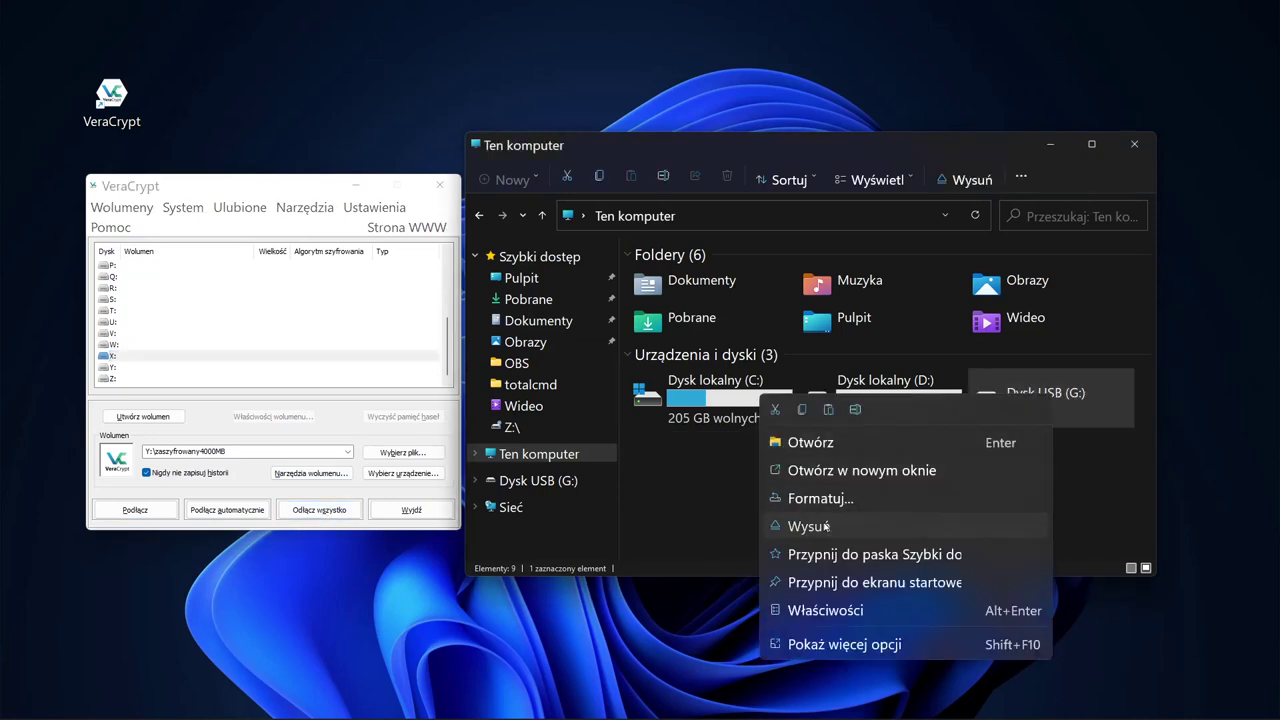
pyautogui.click(826, 526)
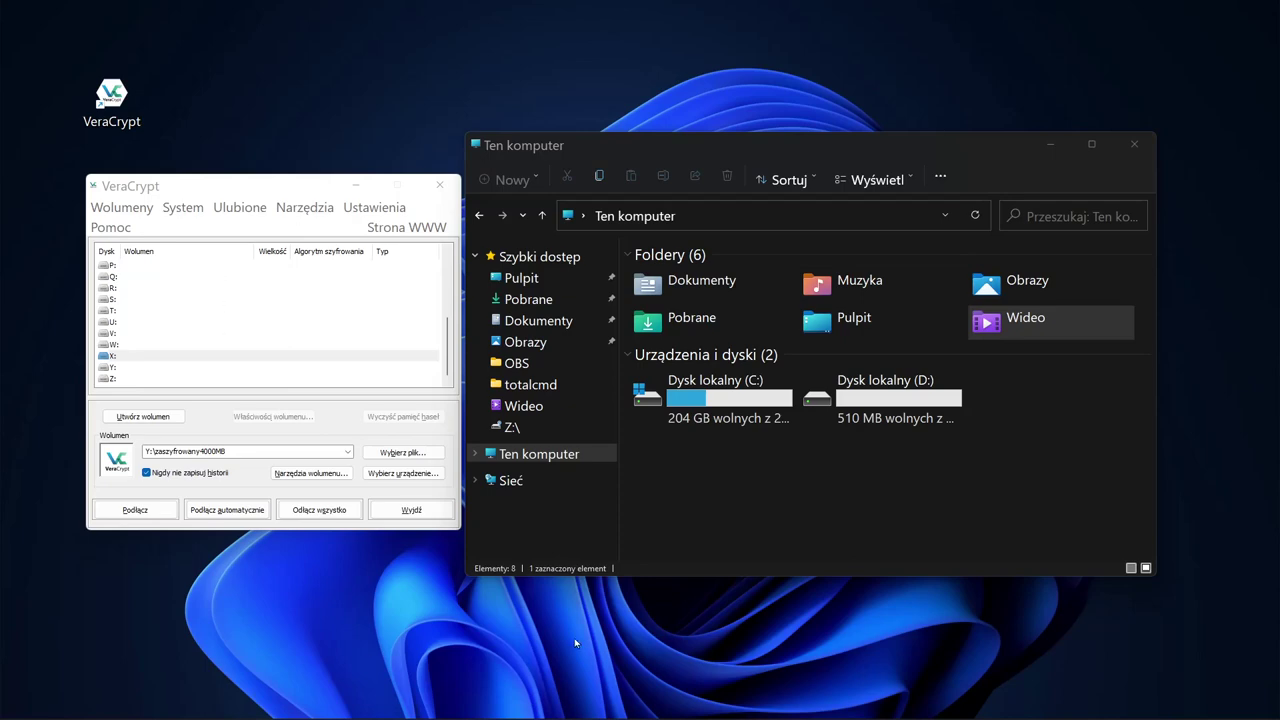
# Step: Start a new volume to encrypt the Windows system partition with the Normal type
pyautogui.click(114, 211)
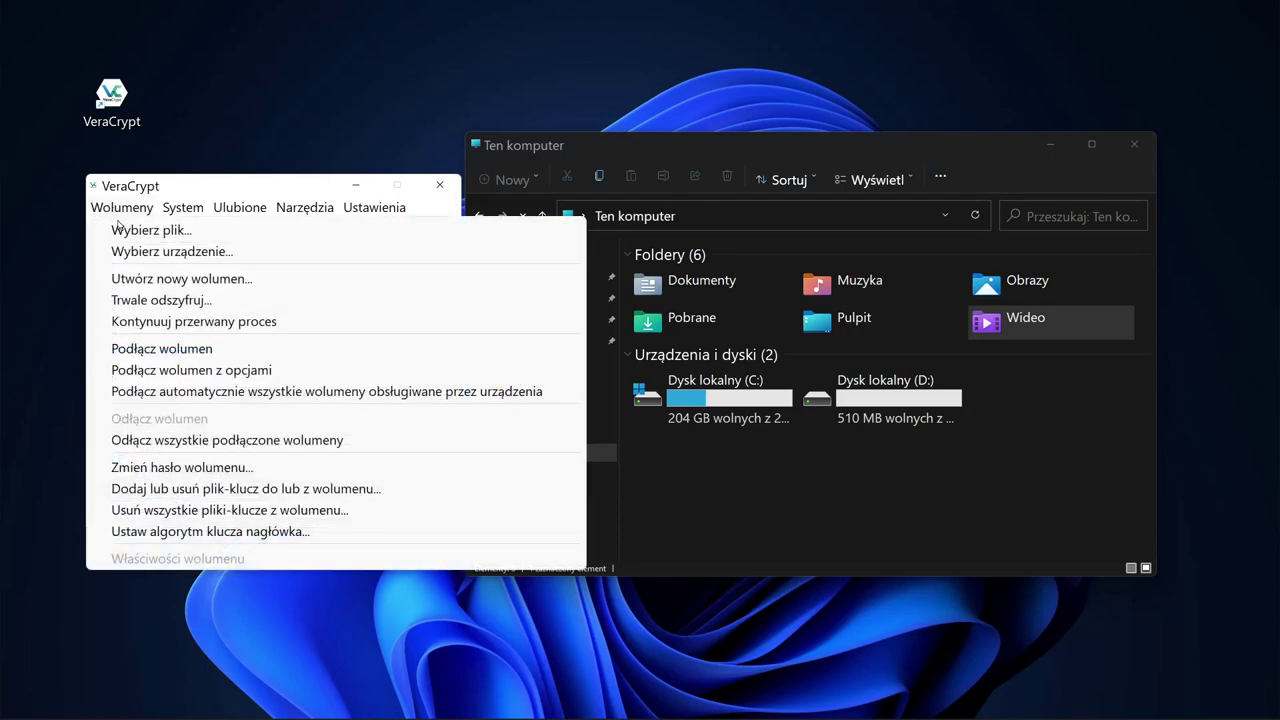
pyautogui.click(168, 280)
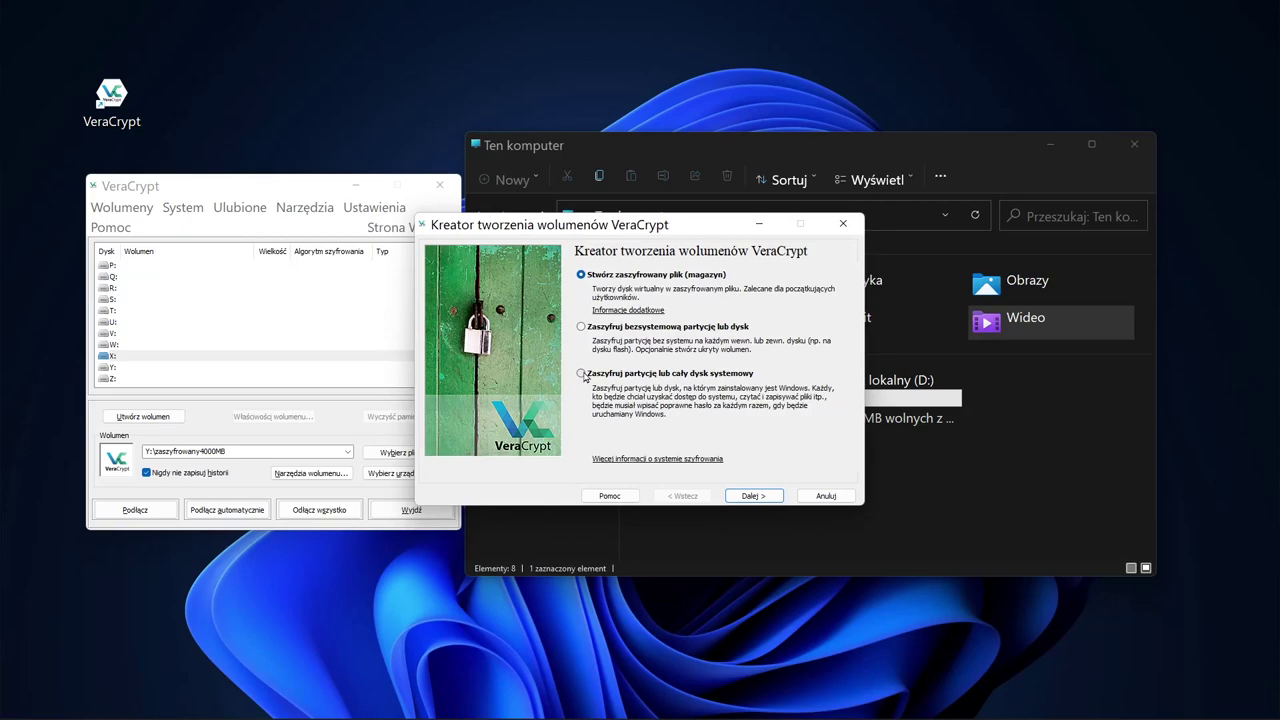
pyautogui.click(583, 375)
pyautogui.click(750, 496)
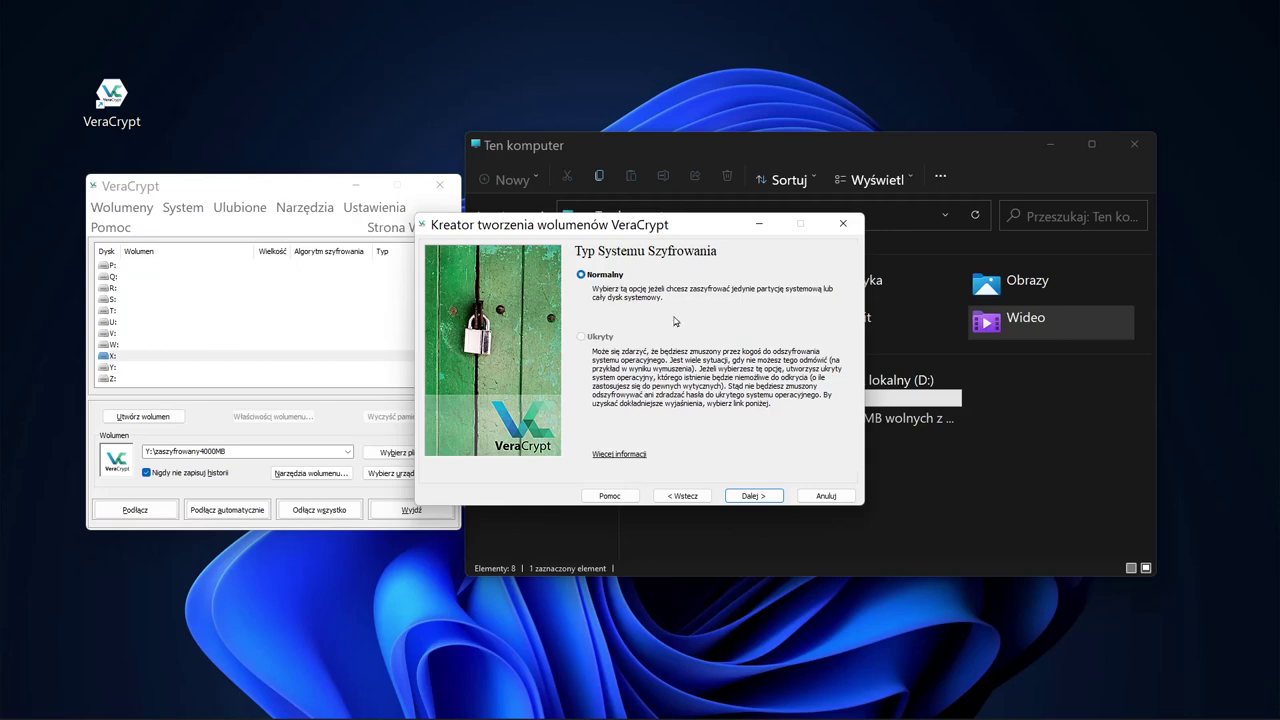
pyautogui.click(763, 499)
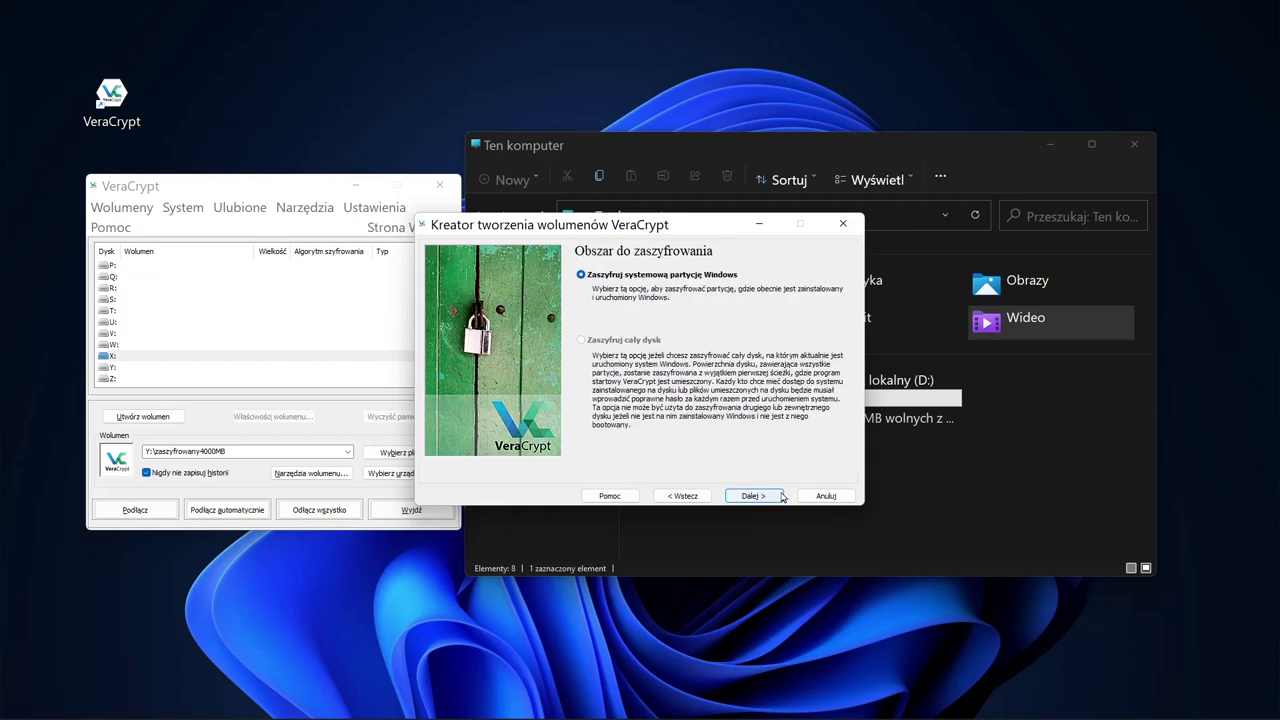
pyautogui.click(755, 496)
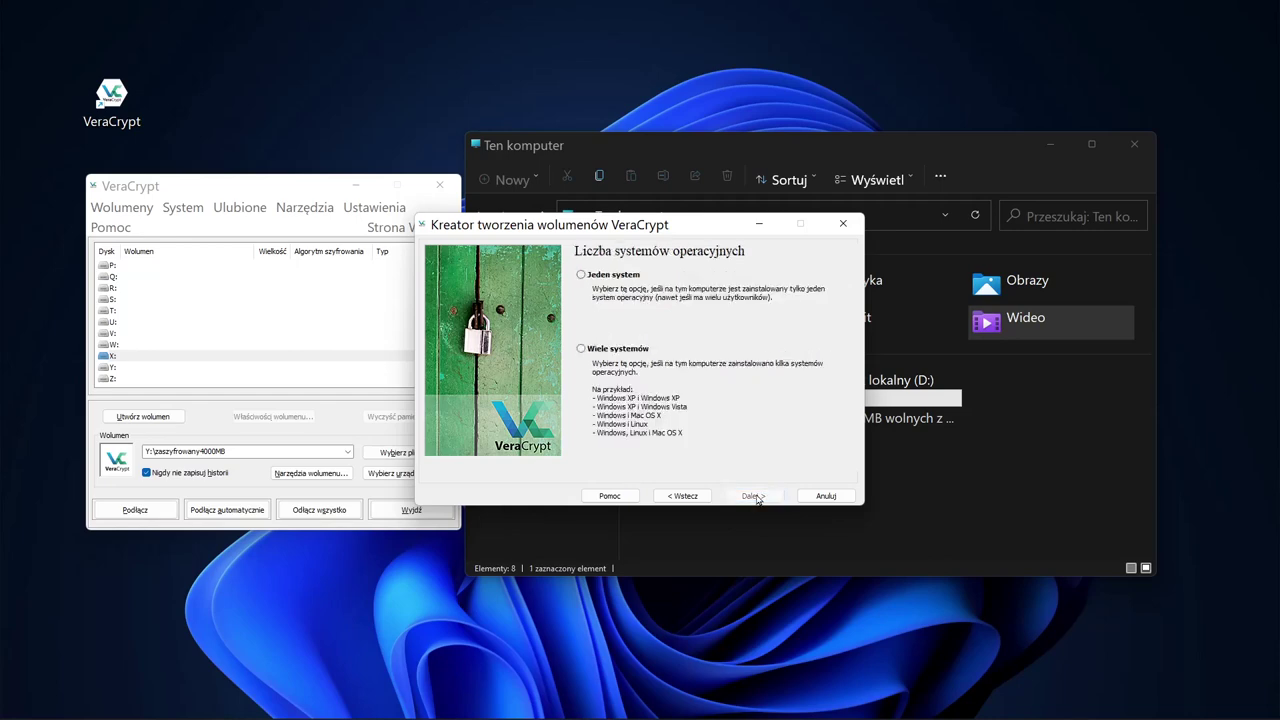
# Step: Choose single-system boot, keep AES with SHA-512, and type the volume password
pyautogui.click(581, 276)
pyautogui.click(758, 497)
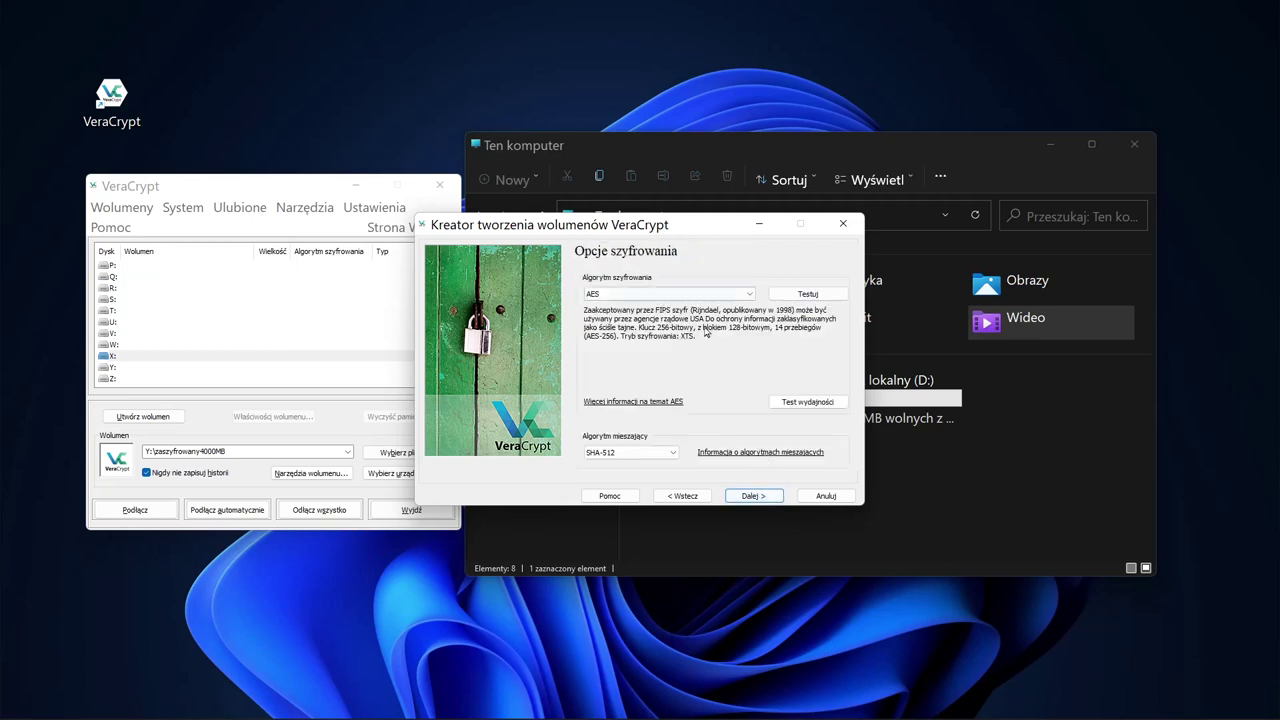
pyautogui.click(755, 496)
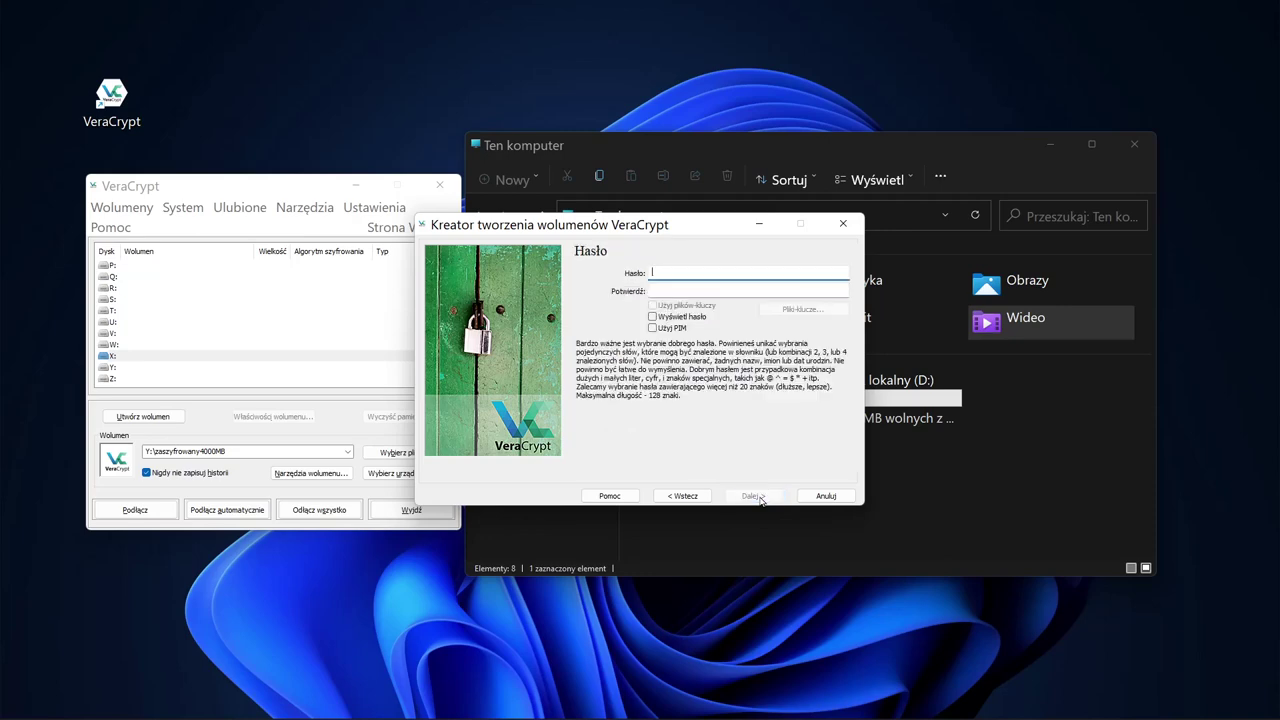
pyautogui.write('************')
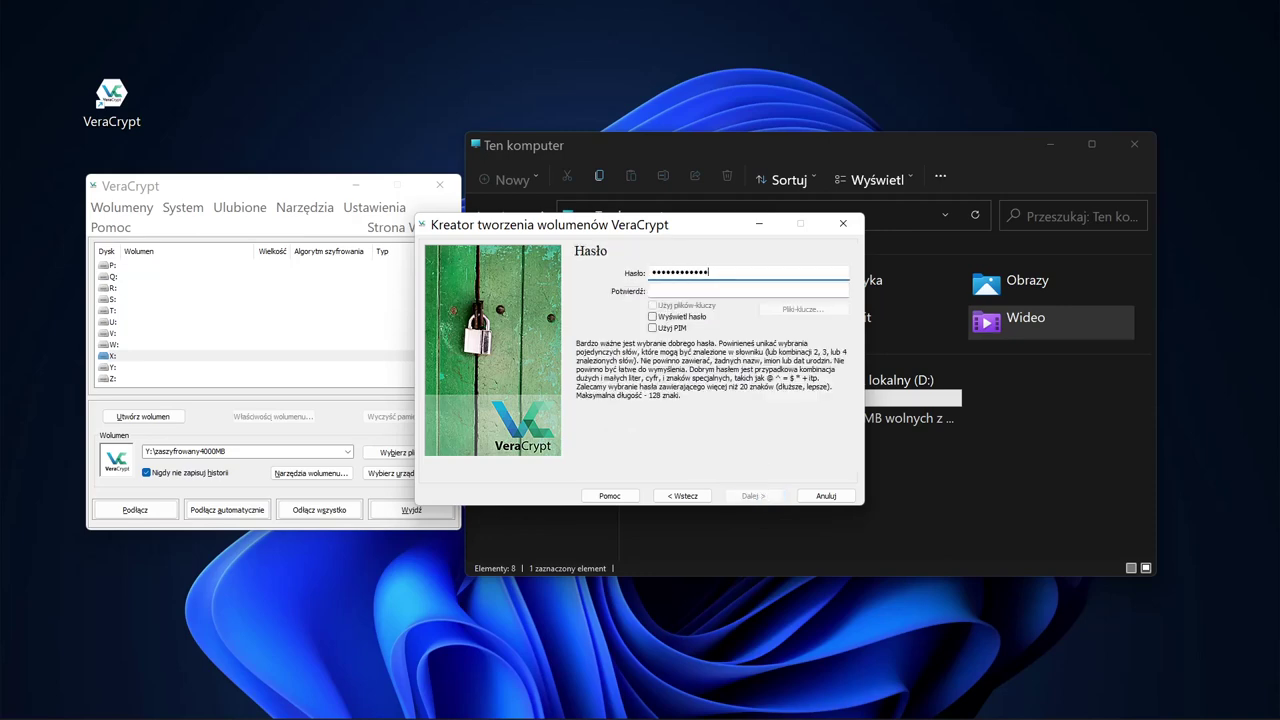
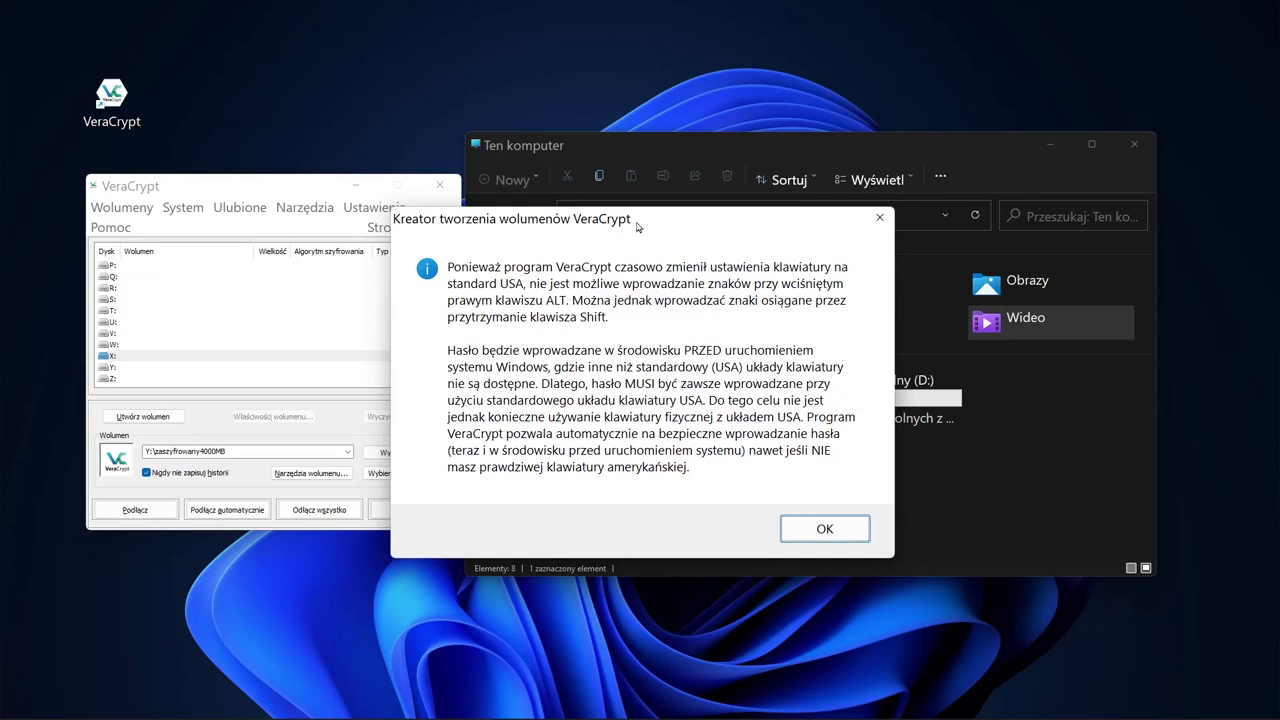
# Step: Dismiss the keyboard layout notice and replace the volume password with a new one, shown in plain text
pyautogui.click(830, 525)
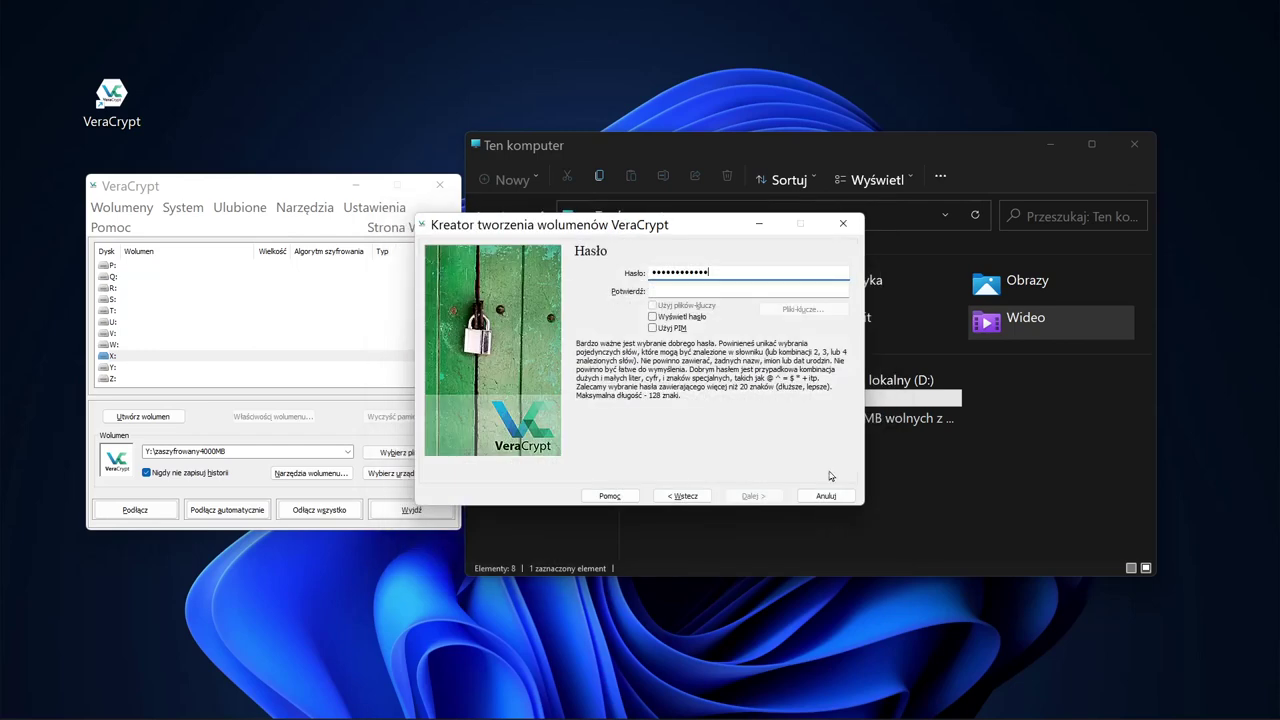
pyautogui.moveTo(706, 265); pyautogui.dragTo(570, 266)
pyautogui.press('BackSpace')
pyautogui.click(653, 317)
pyautogui.click(705, 268)
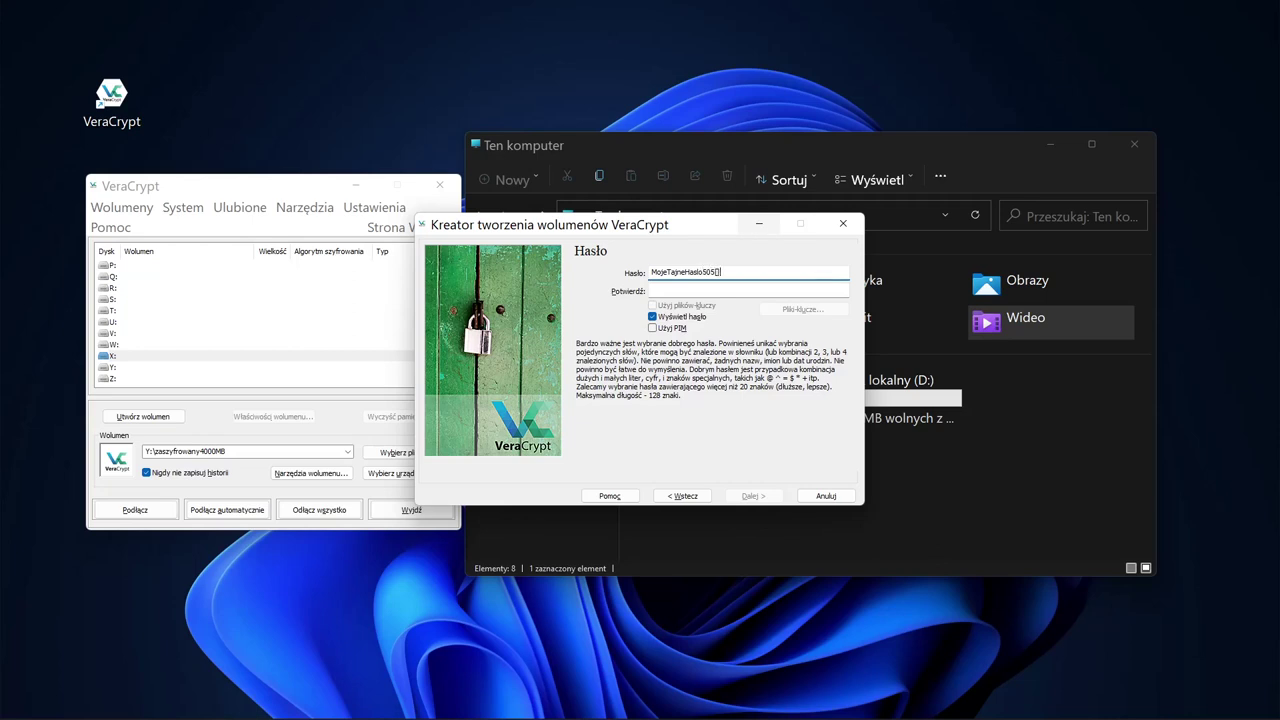
pyautogui.click(805, 289)
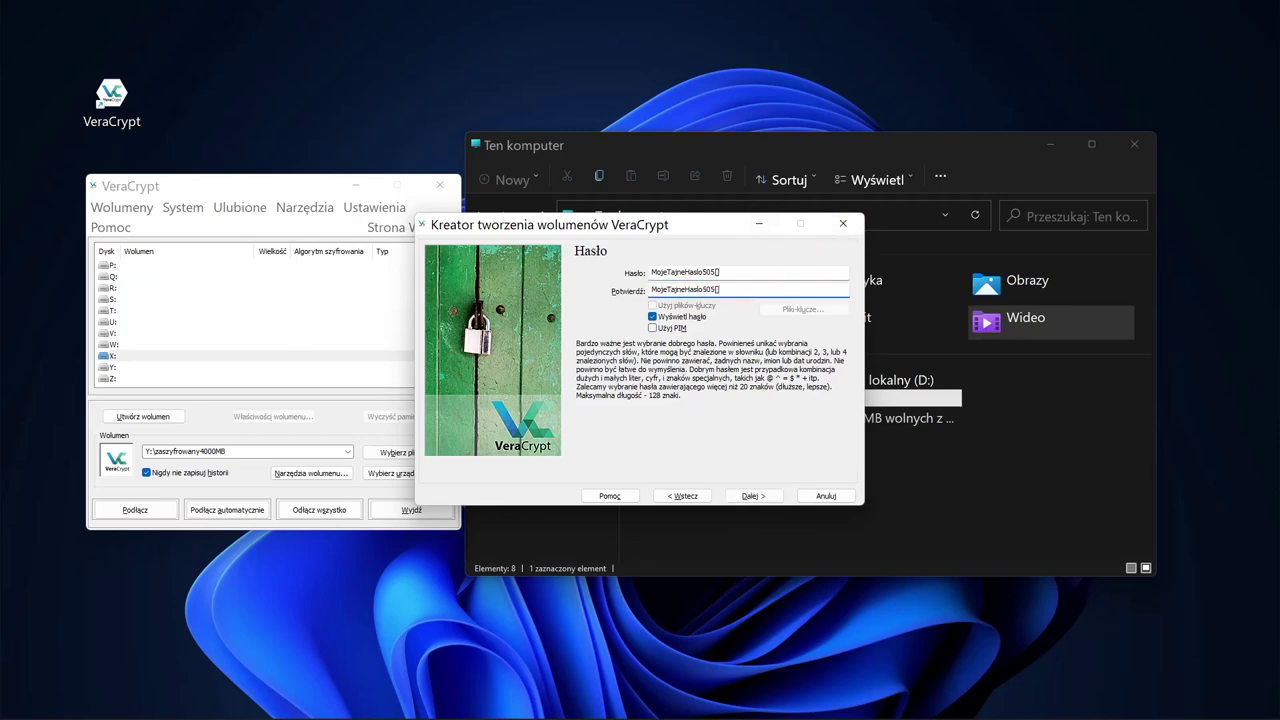
# Step: Type the new password in the confirmation field, continue, and accept the short-password warning
pyautogui.click(750, 494)
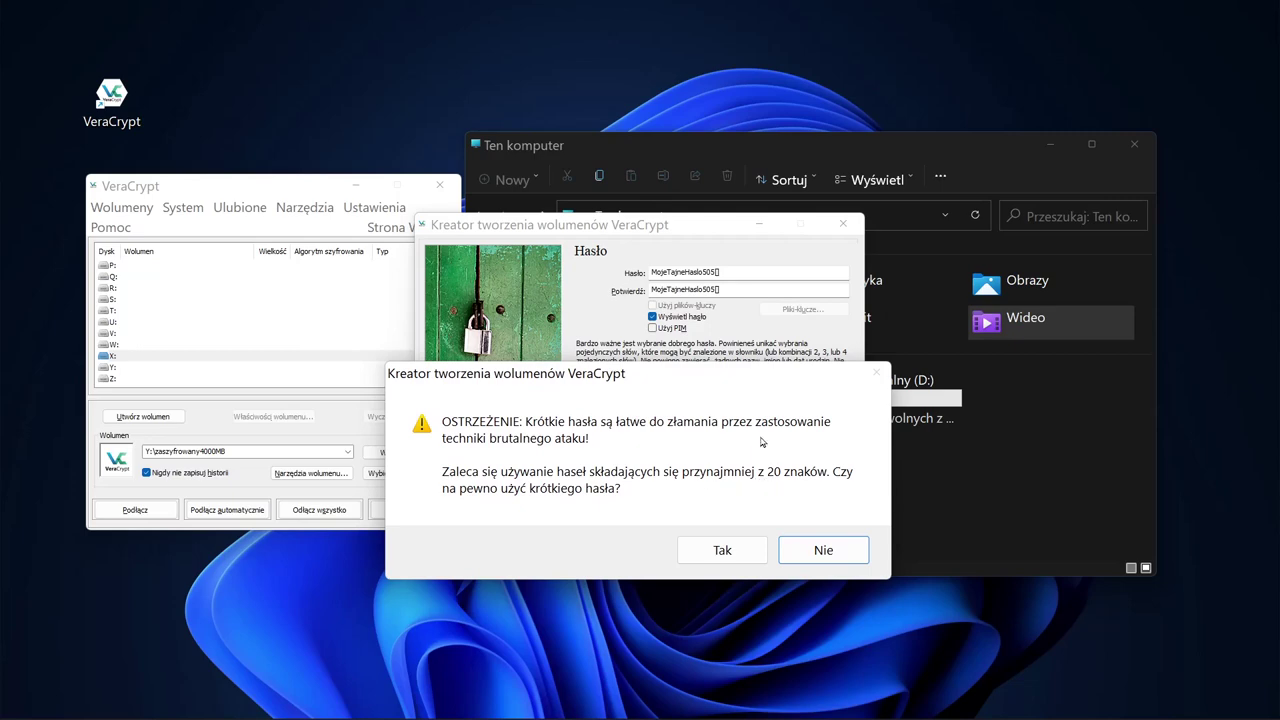
pyautogui.moveTo(718, 378); pyautogui.dragTo(606, 457)
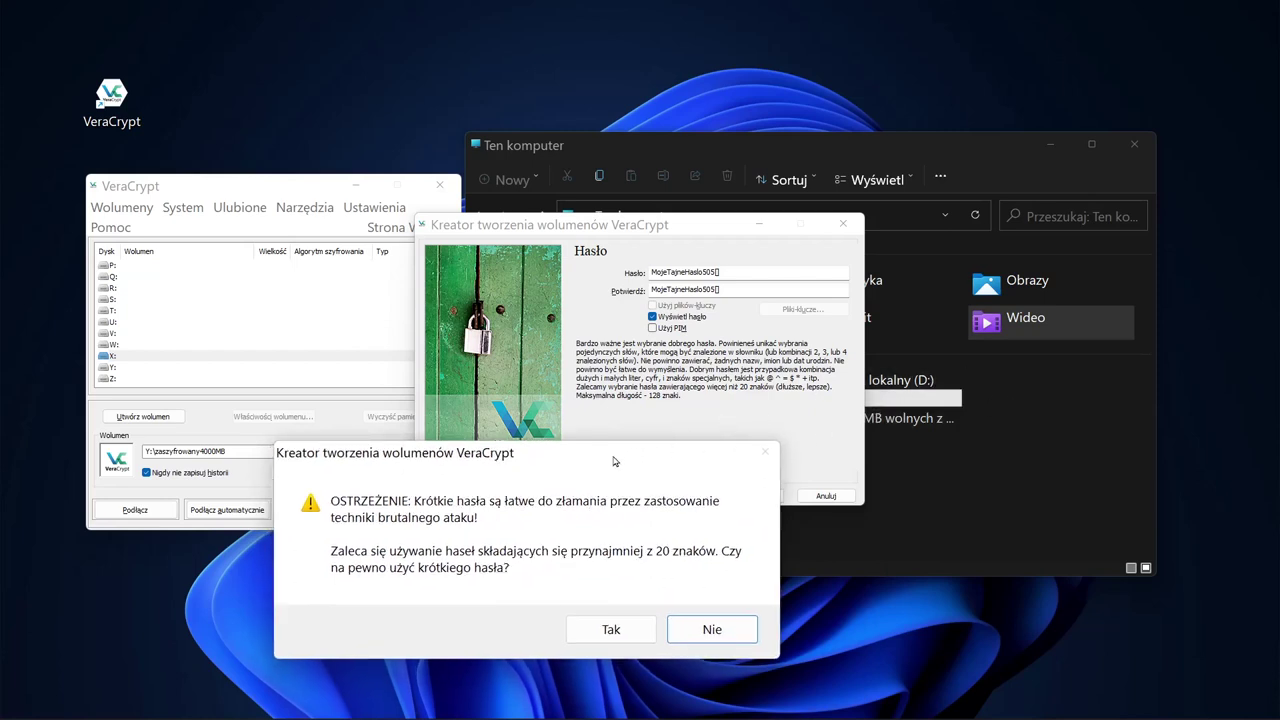
pyautogui.moveTo(614, 461); pyautogui.dragTo(740, 404)
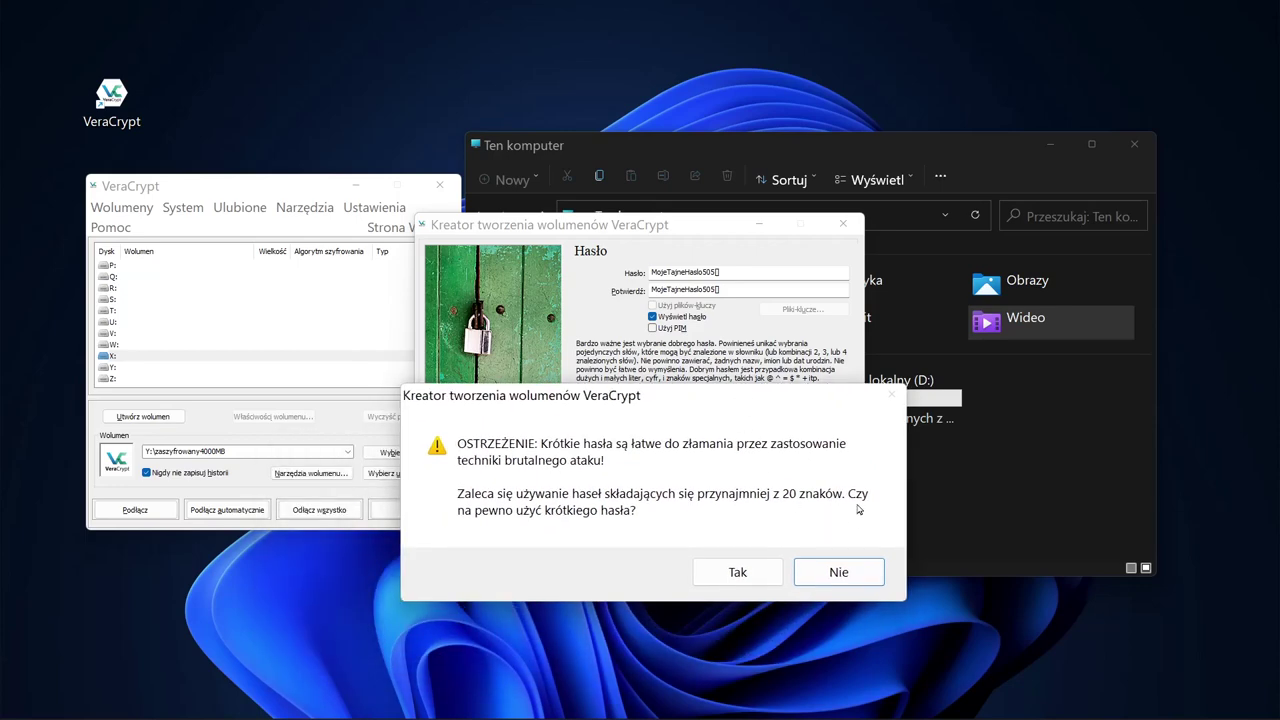
pyautogui.click(736, 575)
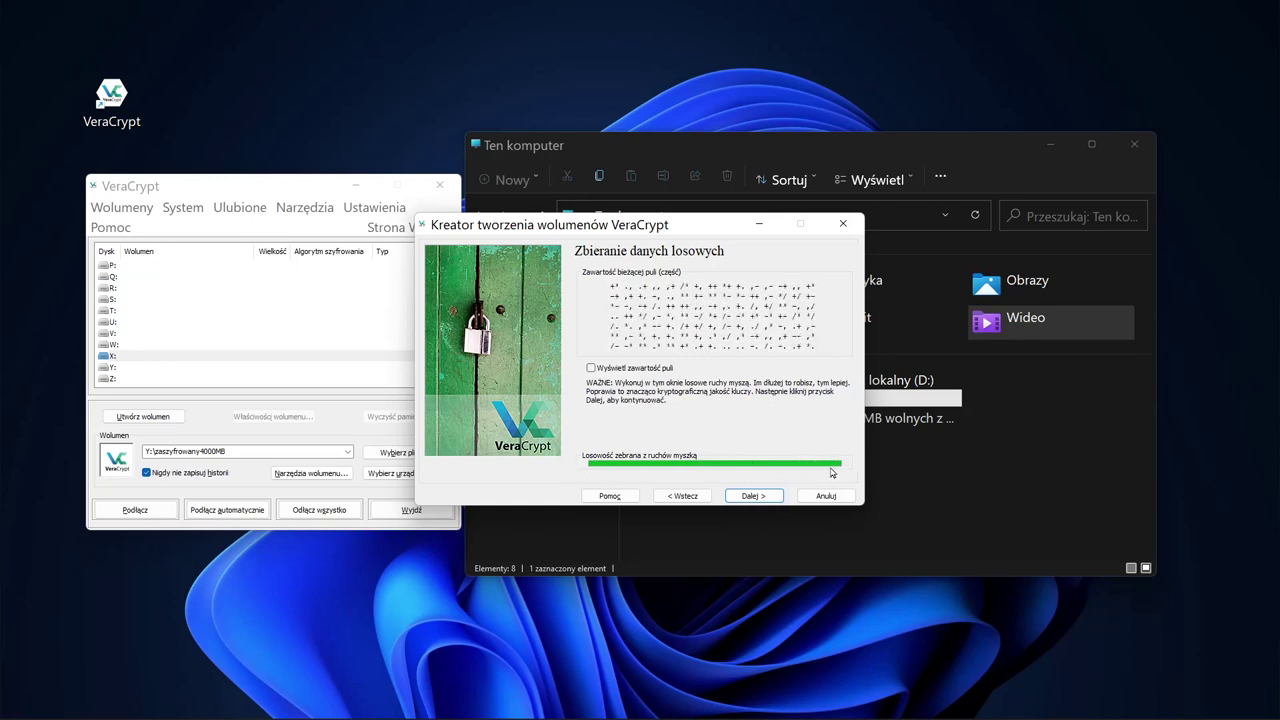
# Step: Generate the encryption keys and continue past the generated-keys page
pyautogui.click(758, 494)
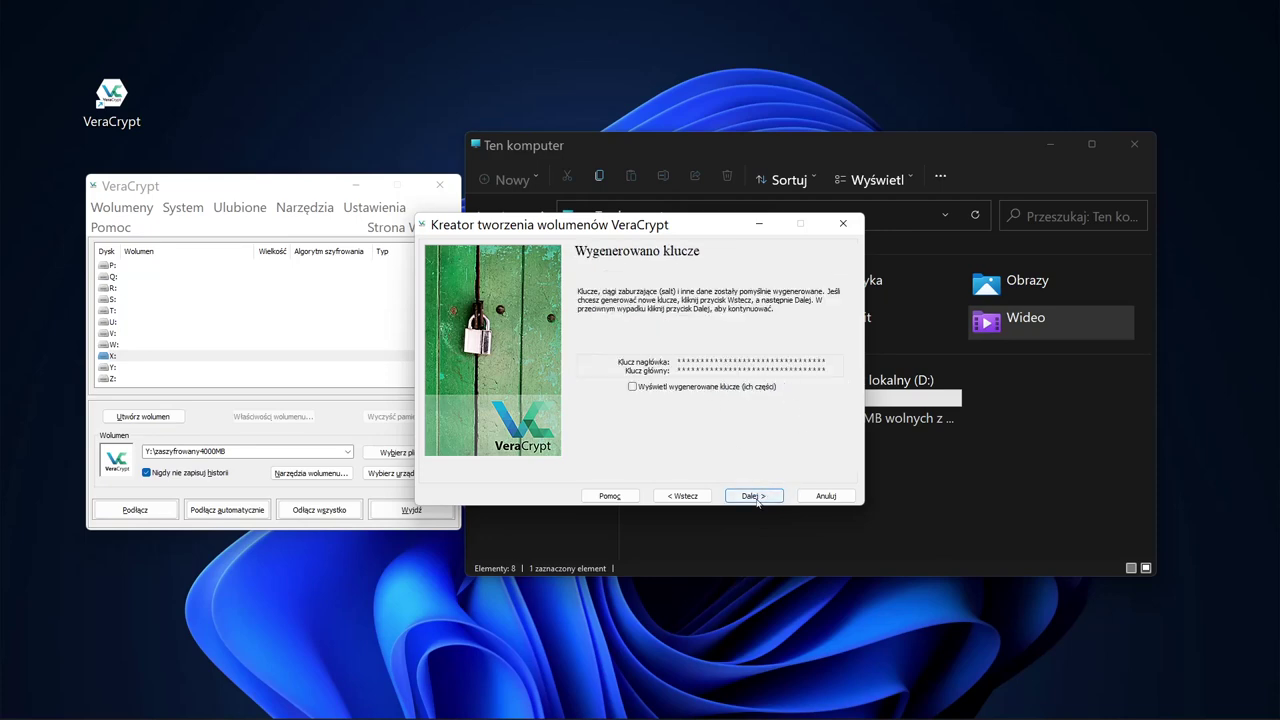
pyautogui.click(758, 497)
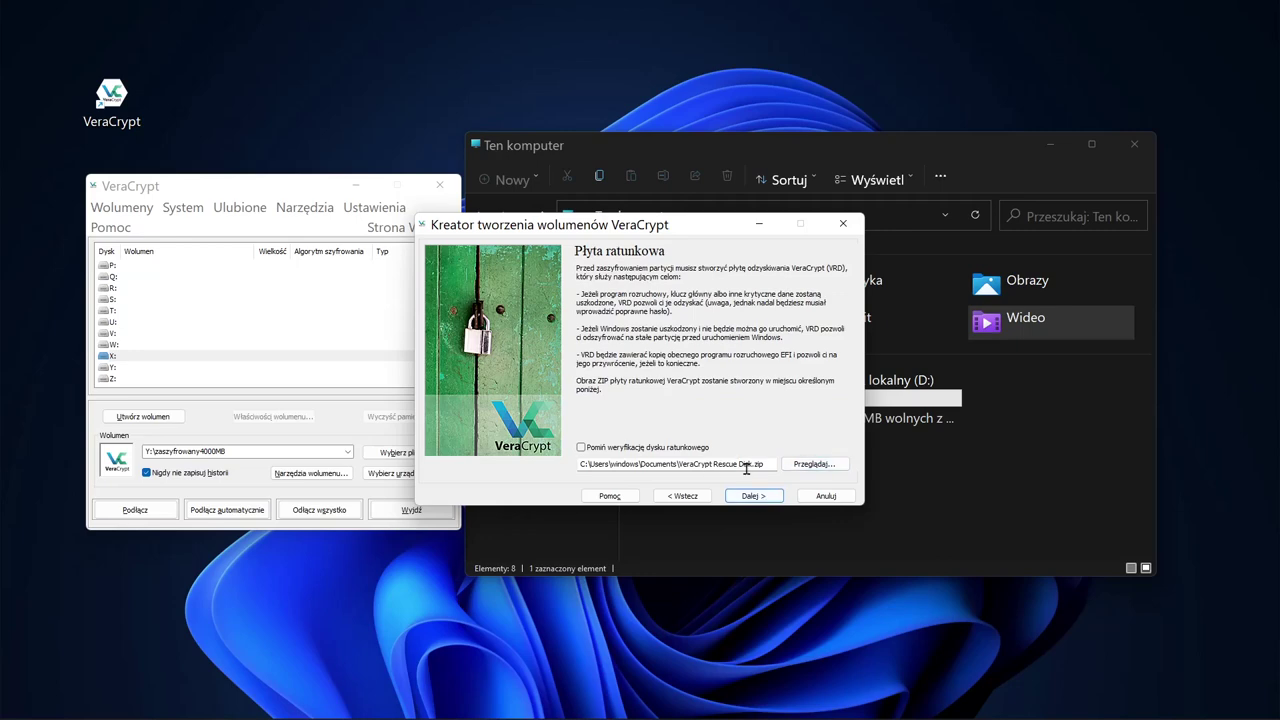
# Step: Save the rescue disk image as DyskRatunkowy.zip in Dokumenty and continue the wizard
pyautogui.click(815, 464)
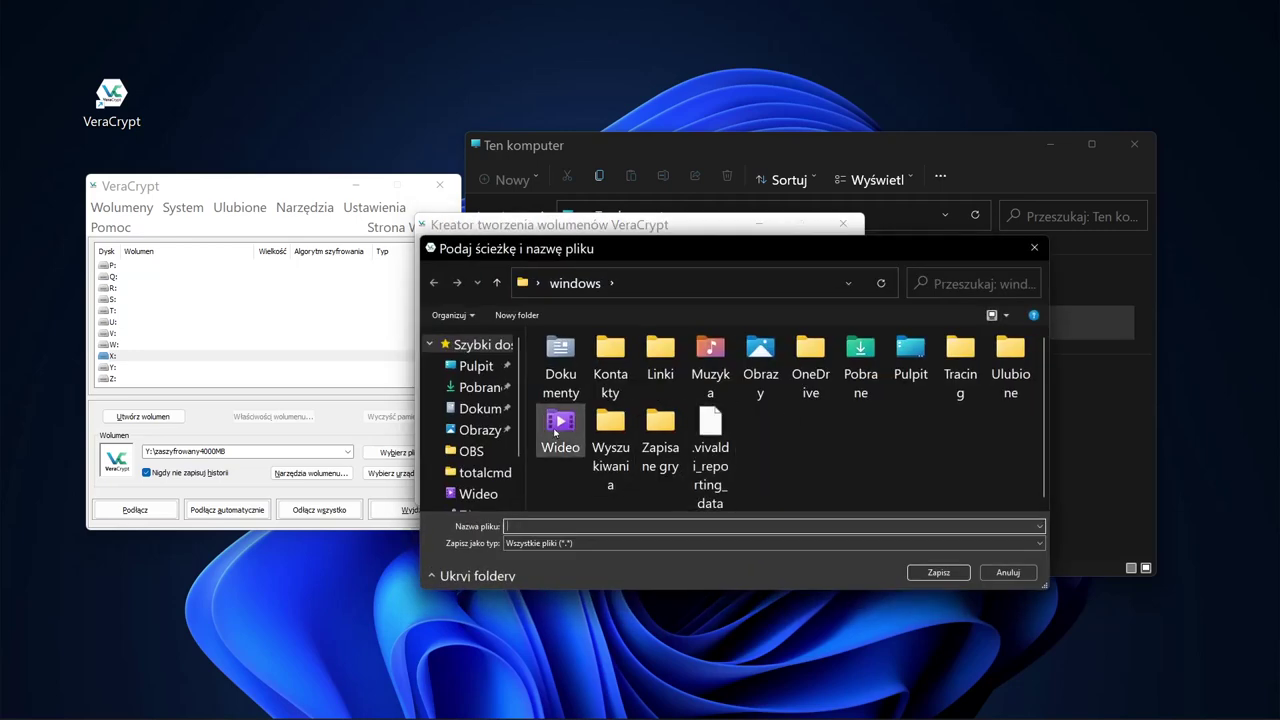
pyautogui.click(482, 408)
pyautogui.click(616, 524)
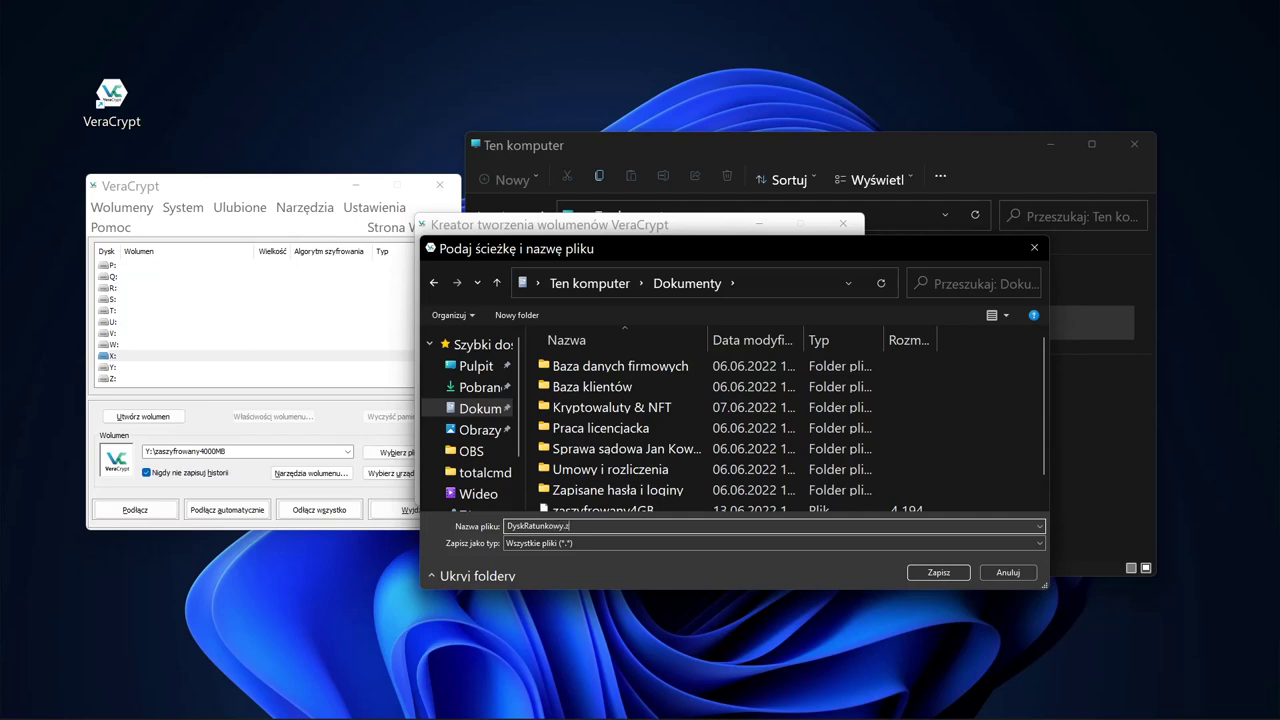
pyautogui.click(935, 572)
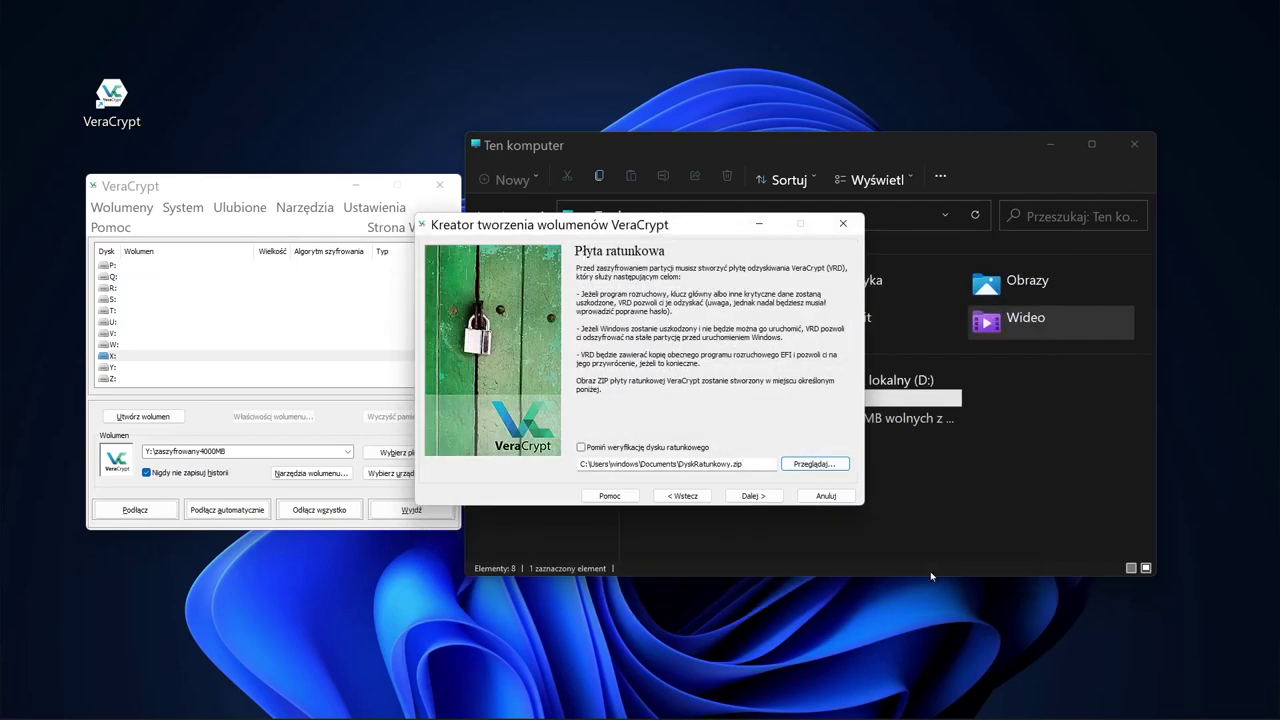
pyautogui.click(757, 495)
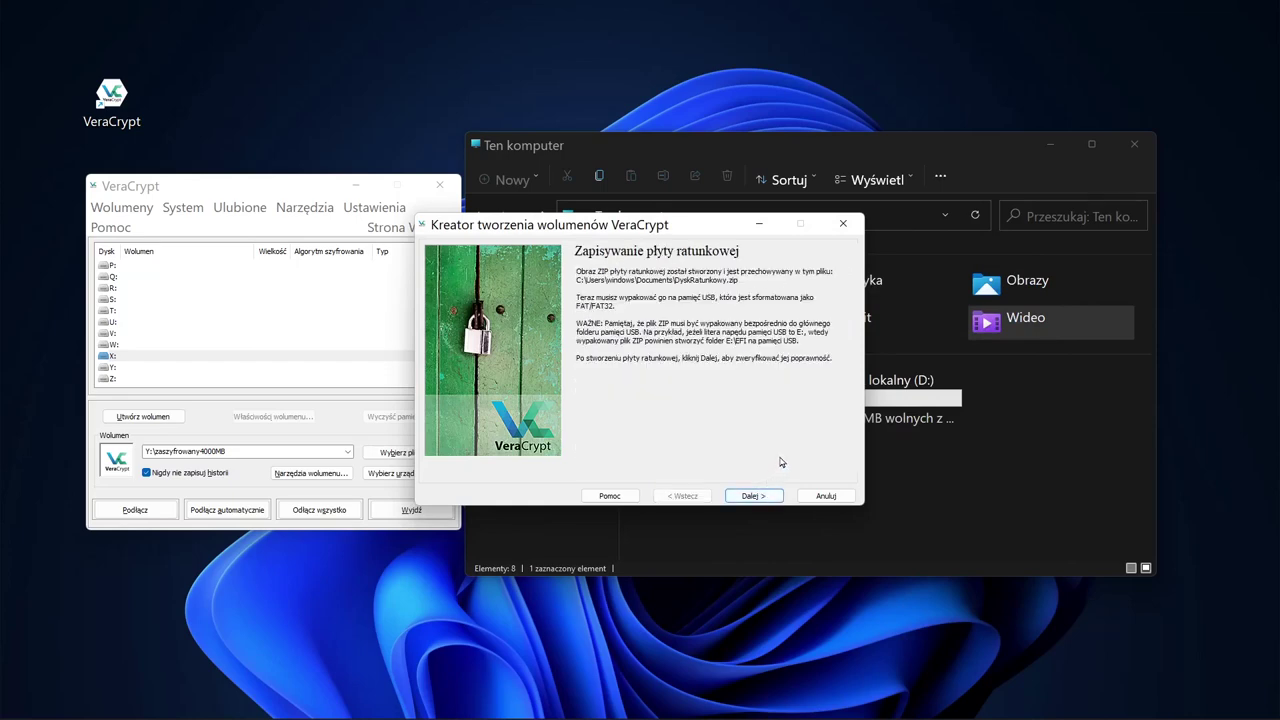
pyautogui.click(1009, 487)
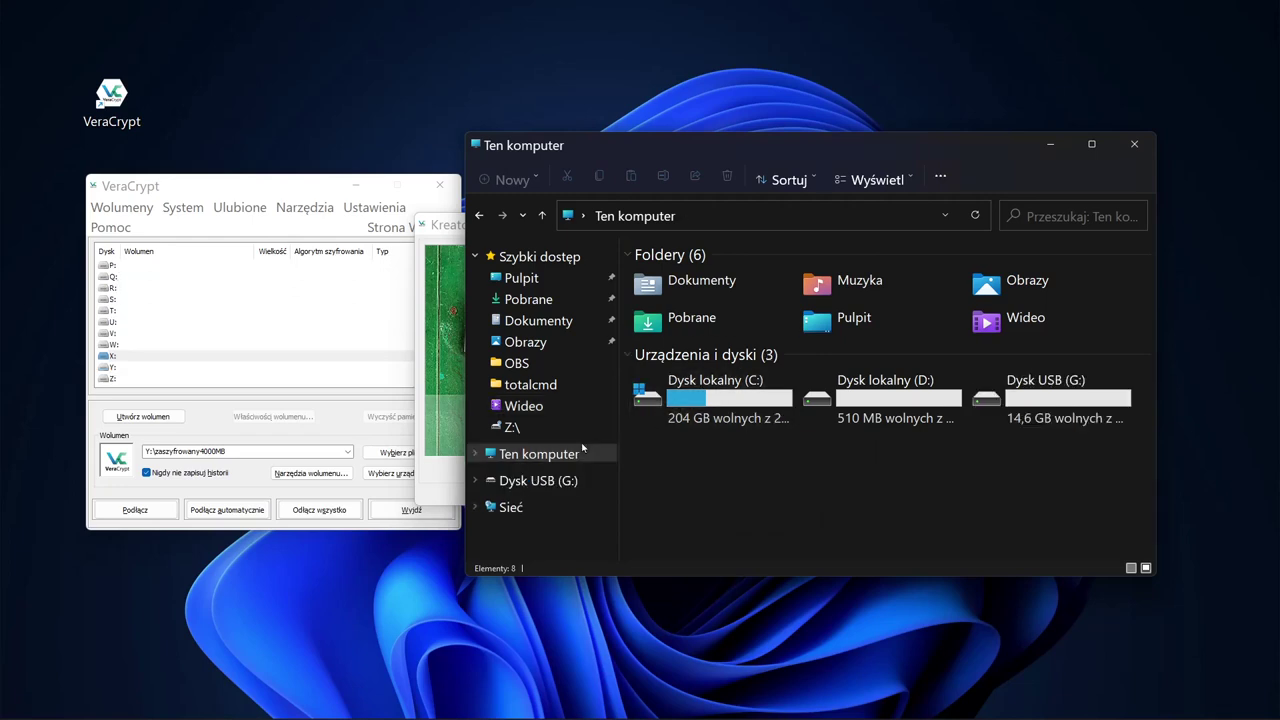
# Step: Quick-format USB drive G: as FAT32 and close the format window
pyautogui.rightClick(1058, 396)
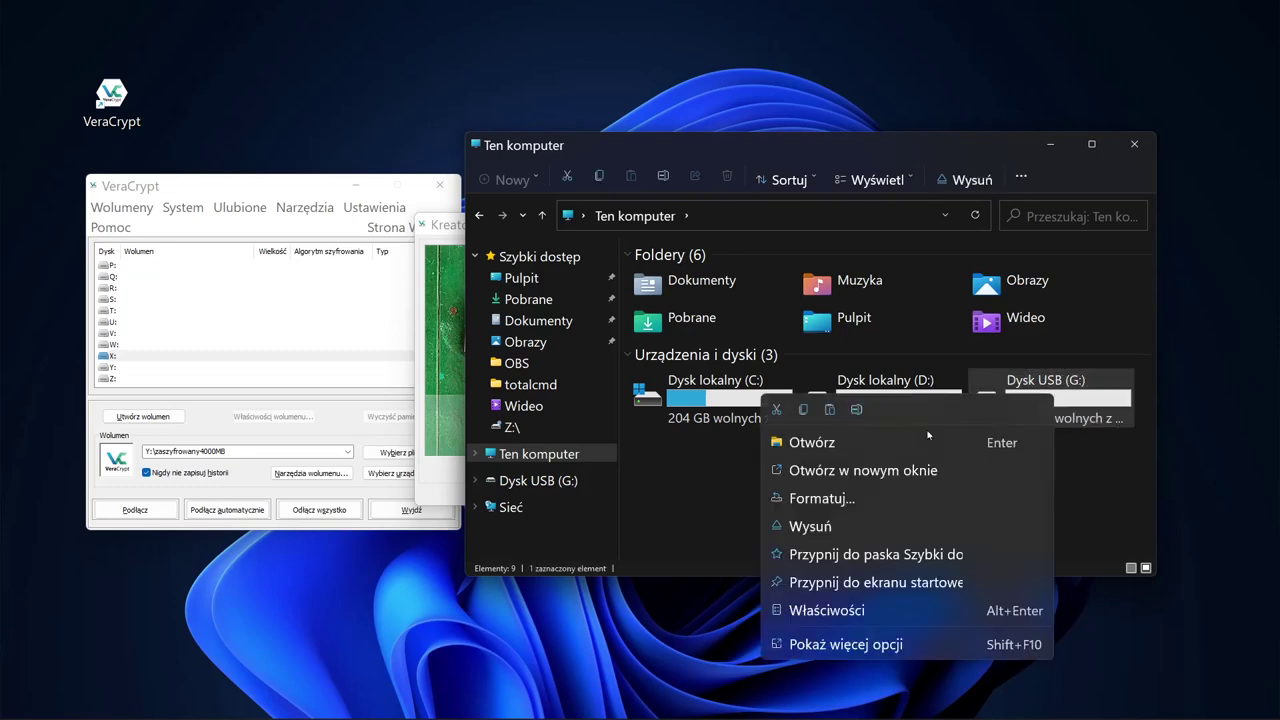
pyautogui.click(830, 498)
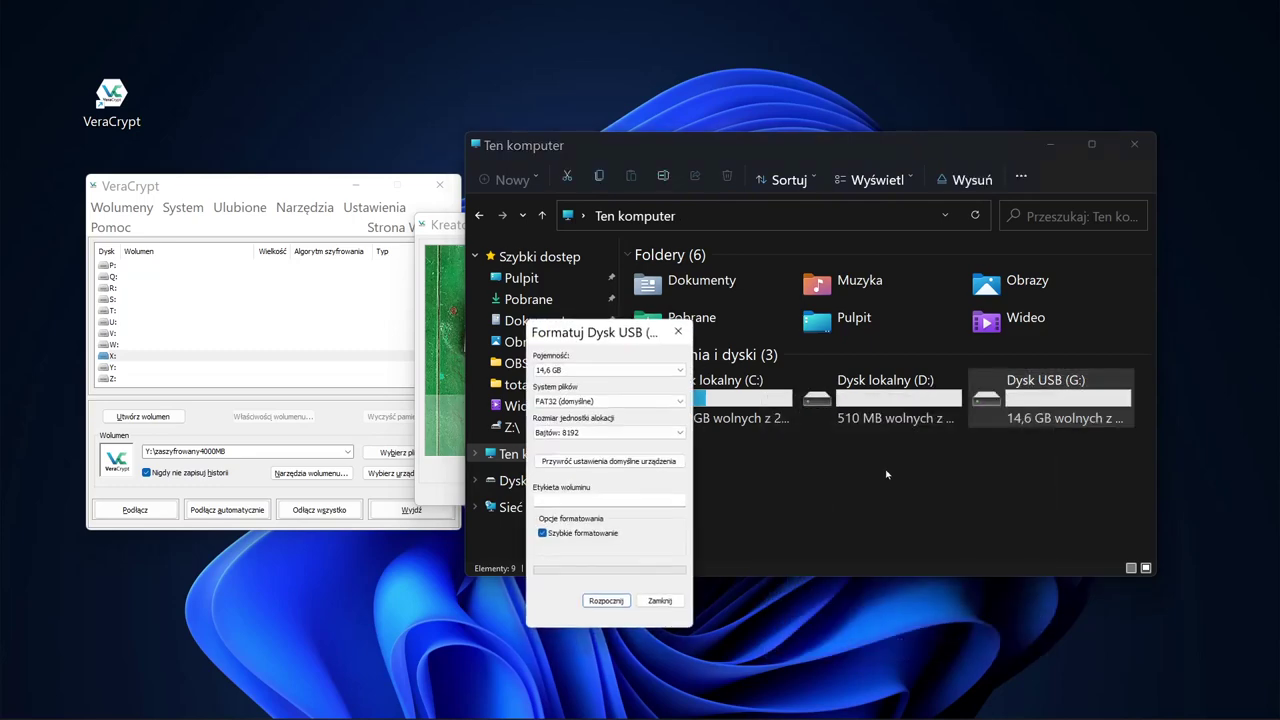
pyautogui.click(605, 602)
pyautogui.click(708, 366)
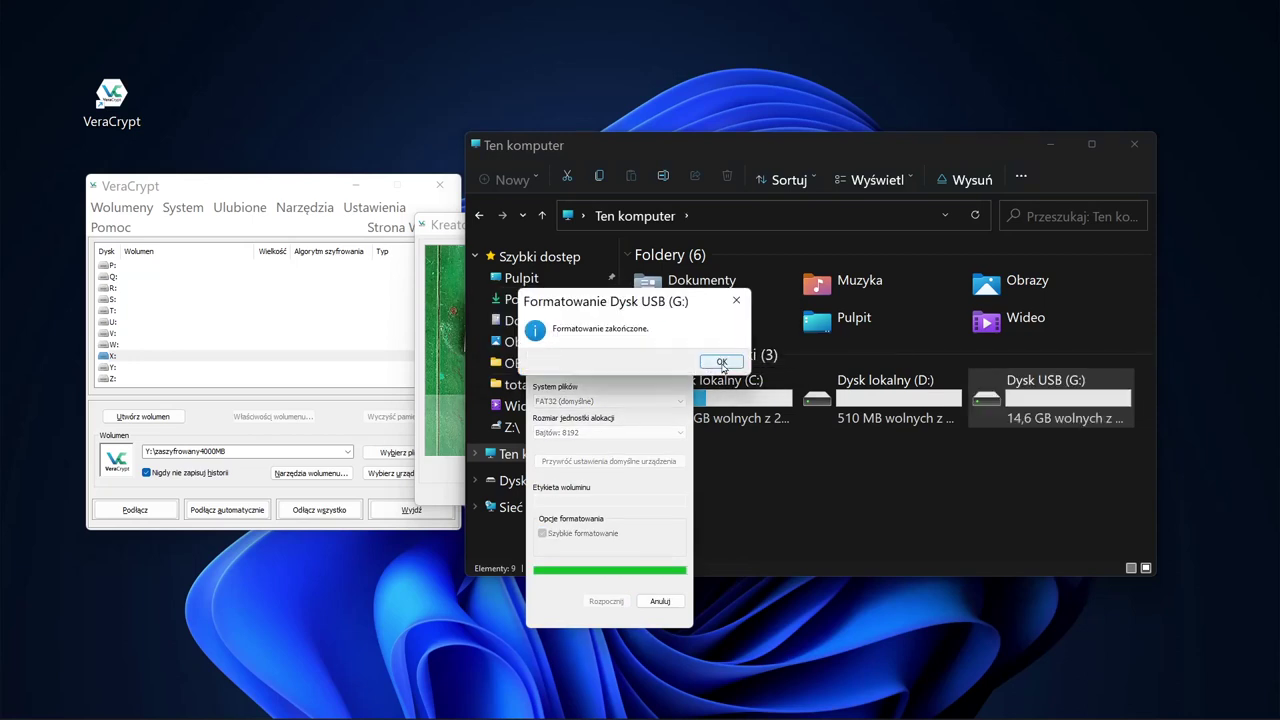
pyautogui.click(722, 363)
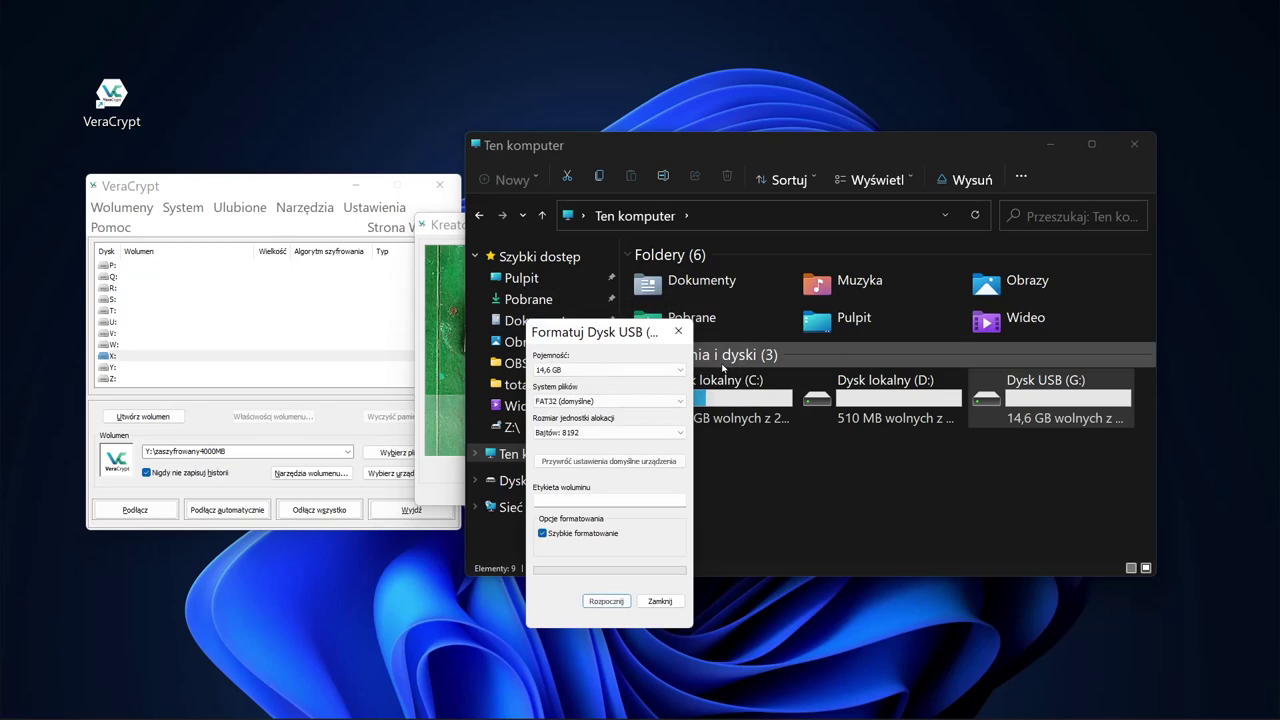
pyautogui.click(662, 601)
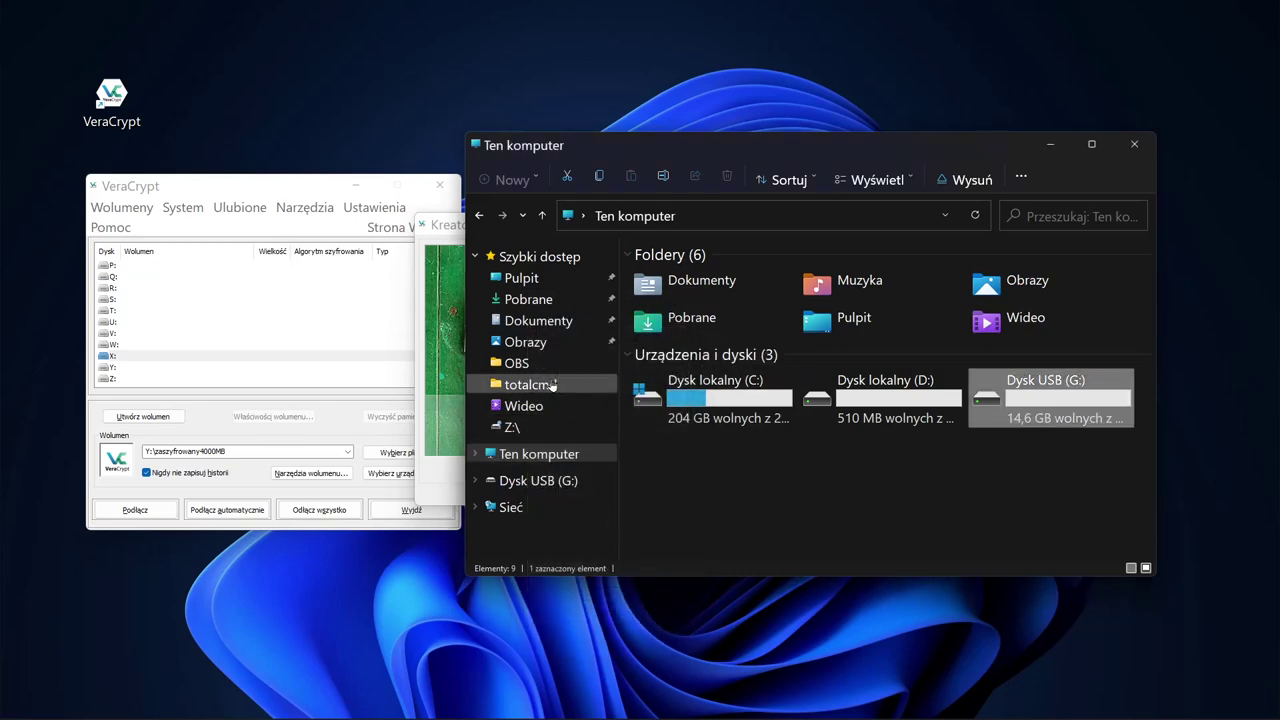
# Step: Open the DyskRatunkowy archive in Dokumenty and copy its EFI folder
pyautogui.click(532, 320)
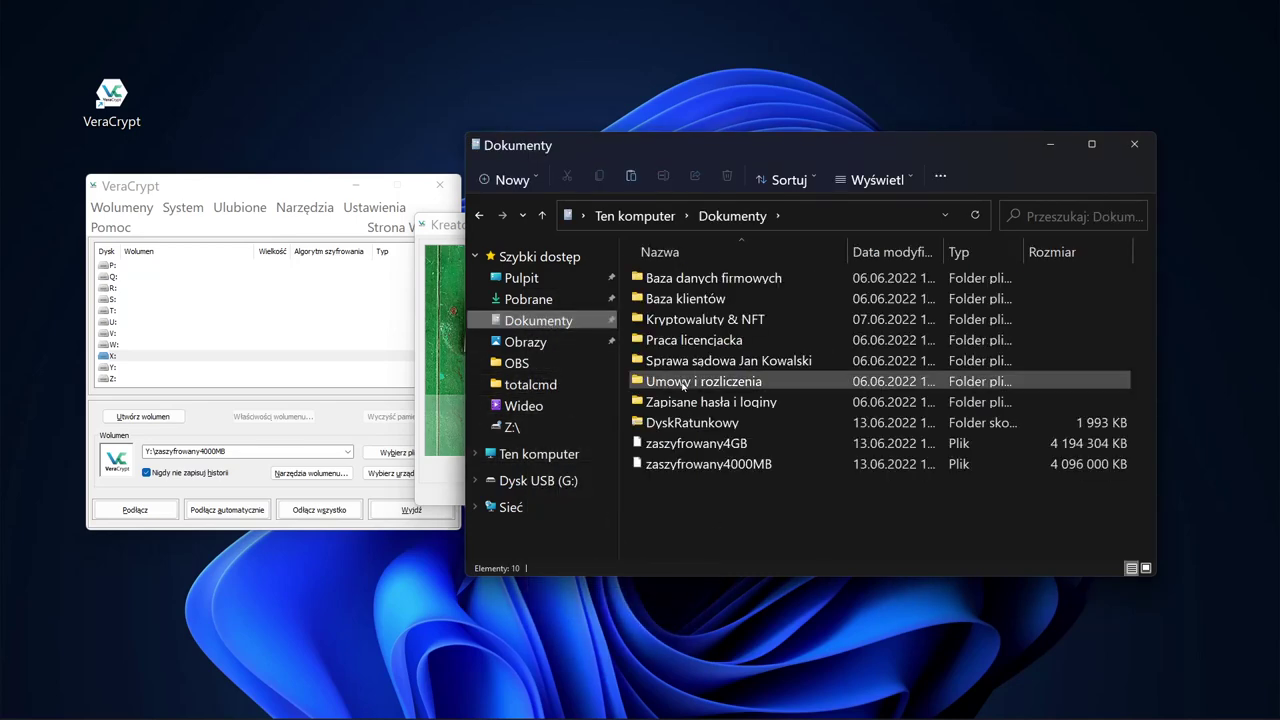
pyautogui.click(704, 424)
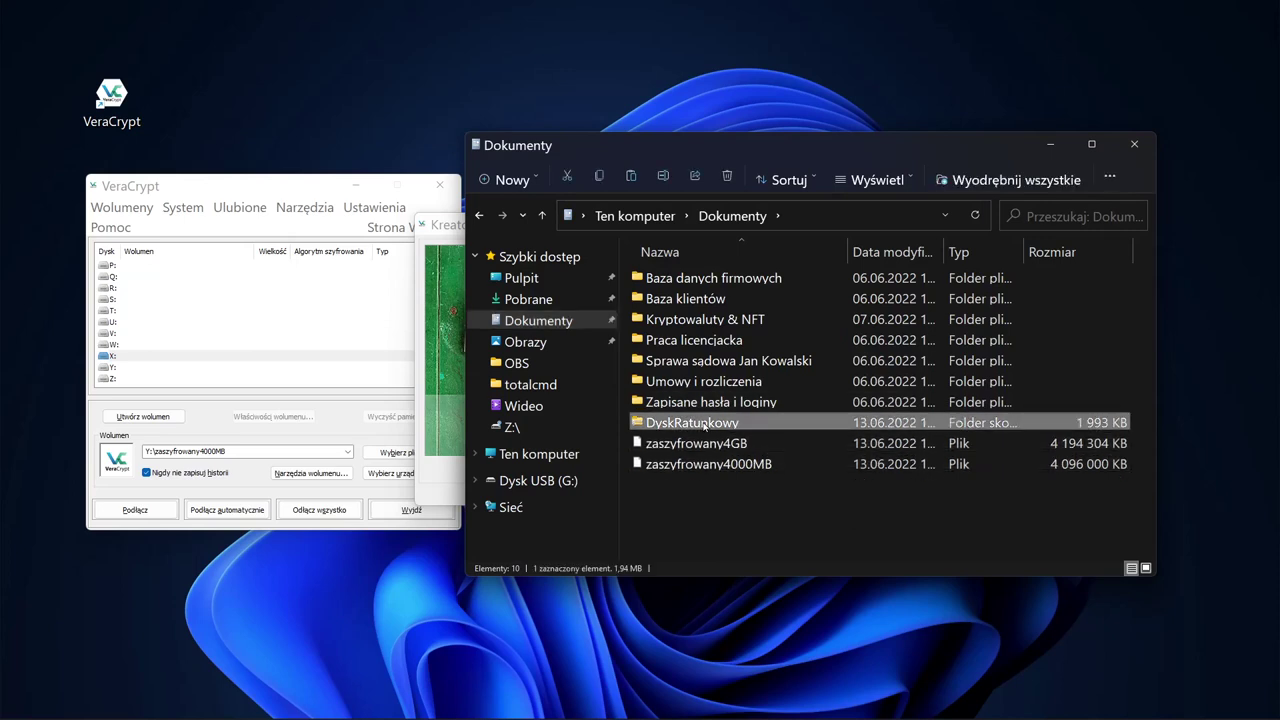
pyautogui.doubleClick(704, 424)
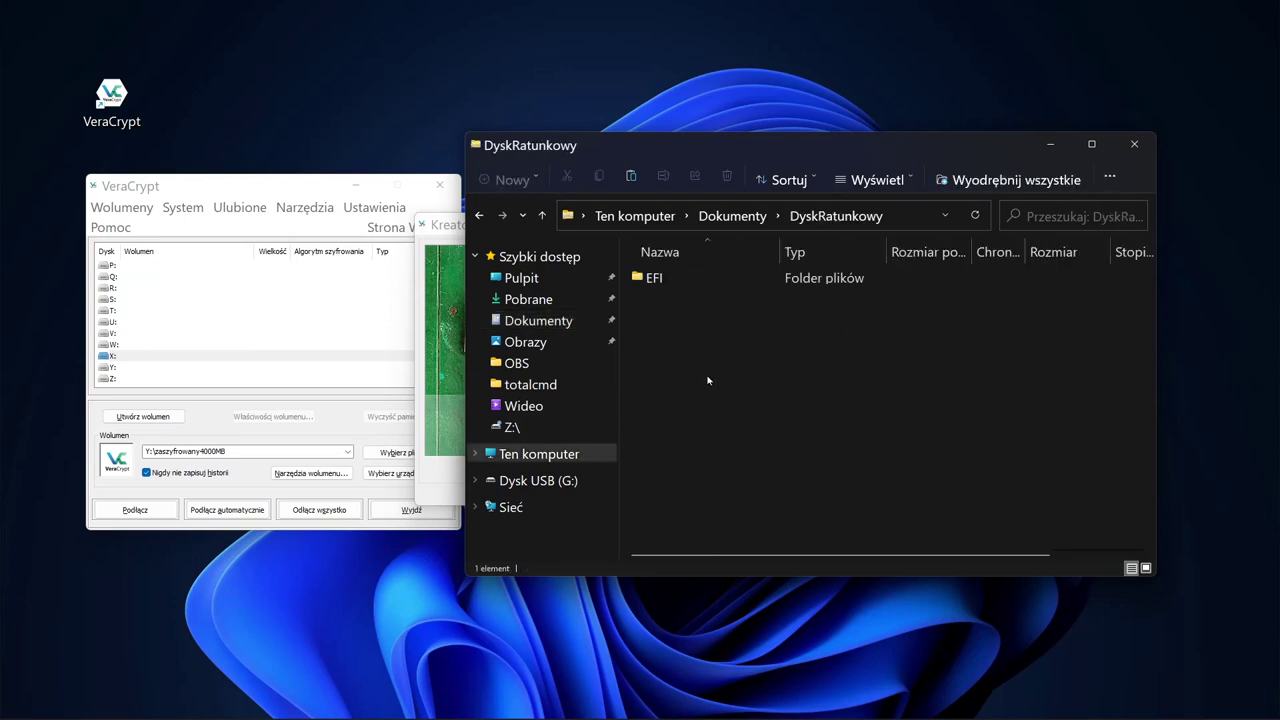
pyautogui.click(660, 279)
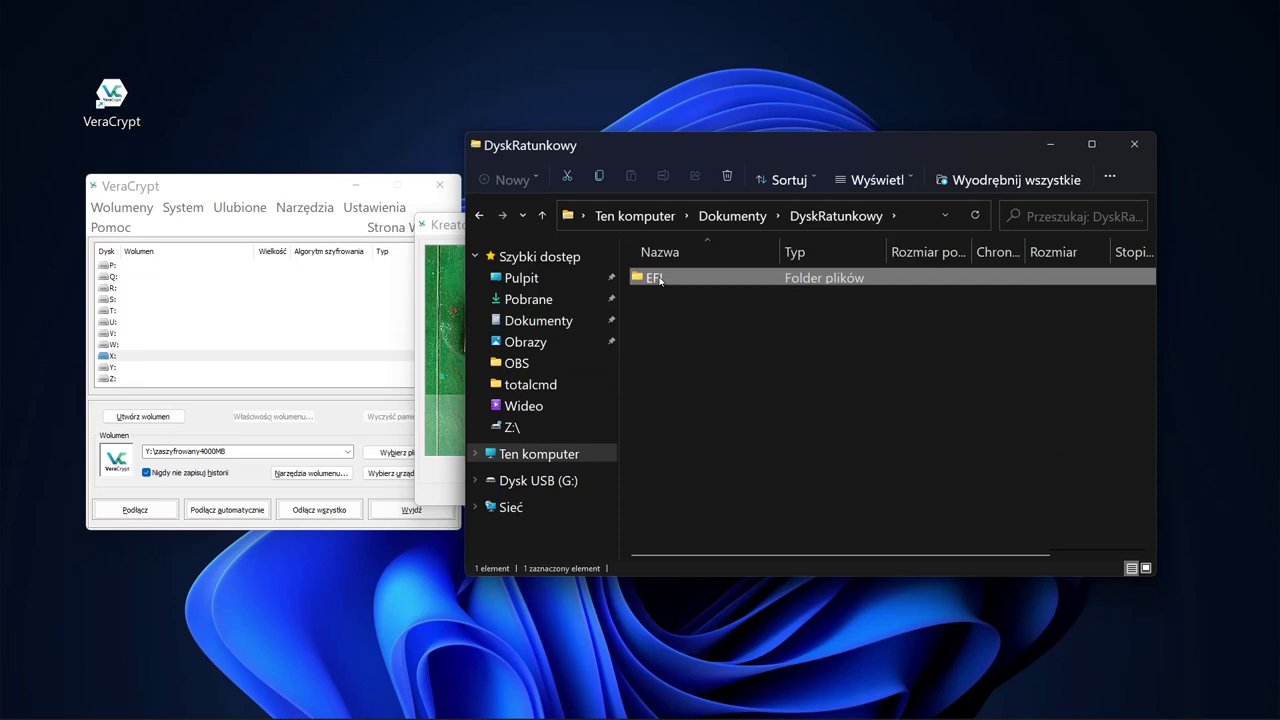
# Step: Paste the EFI folder onto USB drive G: and check its Boot and VeraCrypt subfolders
pyautogui.click(563, 460)
pyautogui.doubleClick(986, 408)
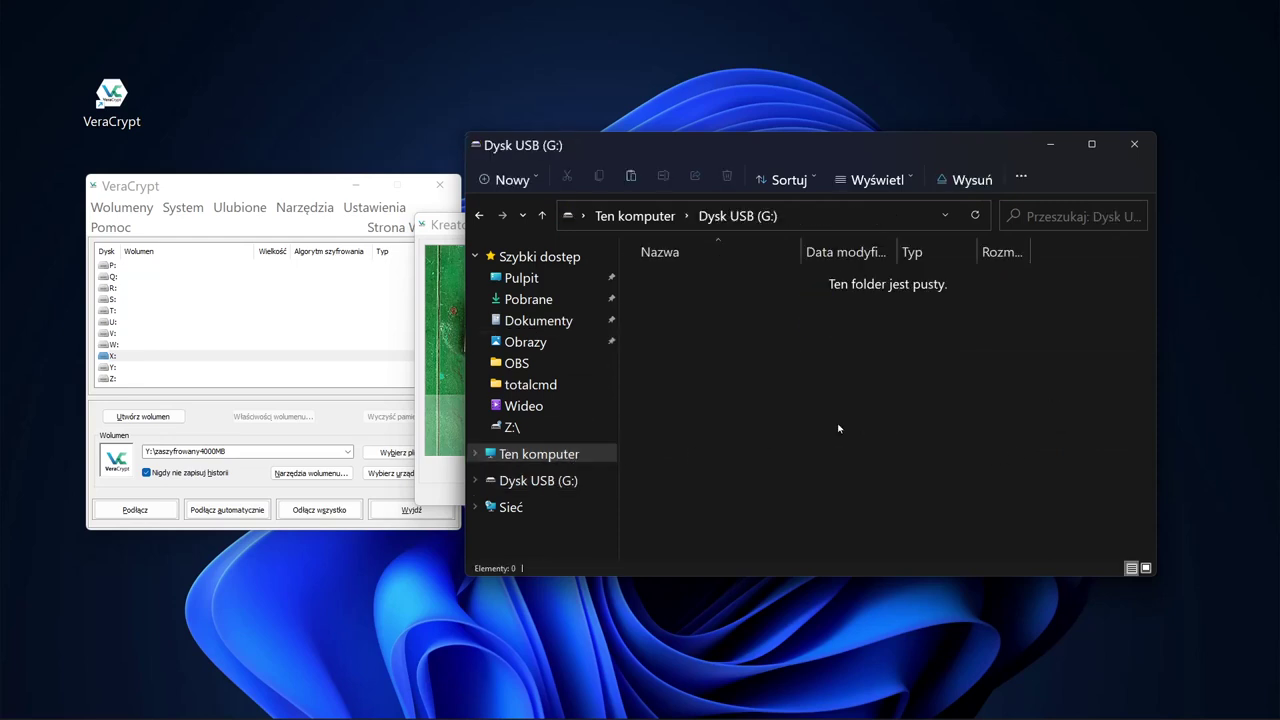
pyautogui.hotkey('ctrl', 'v')
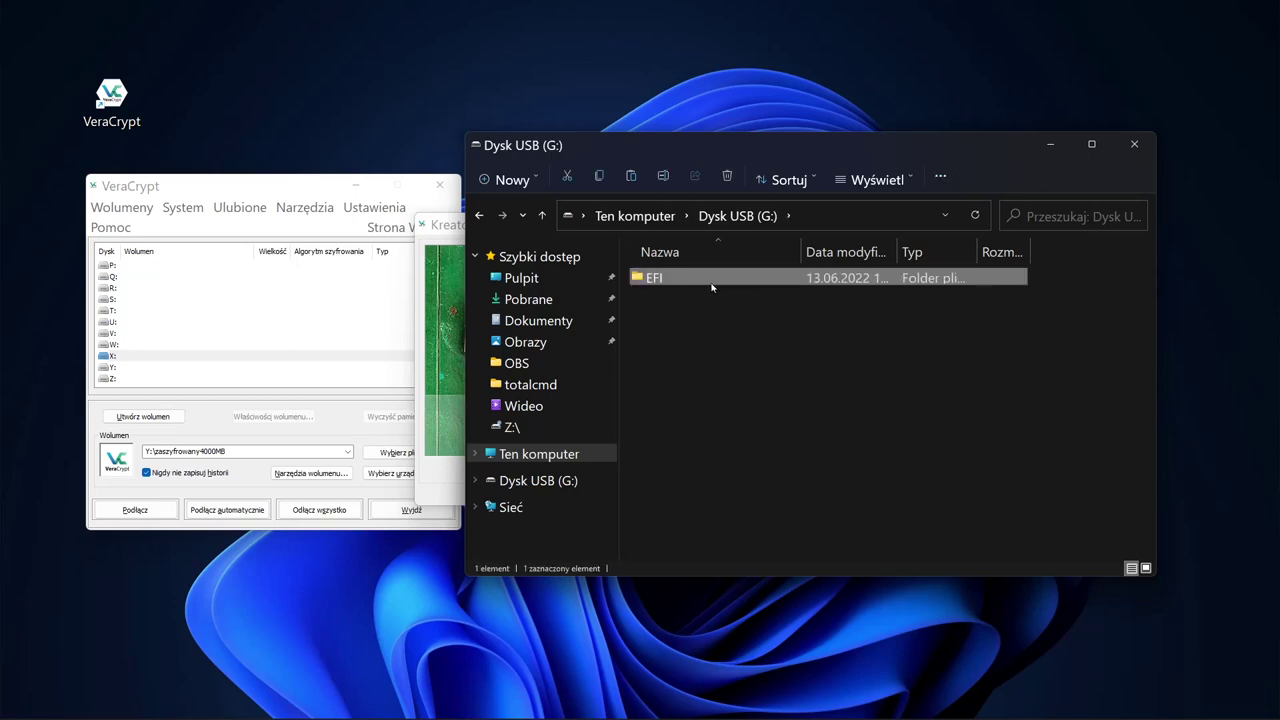
pyautogui.doubleClick(656, 279)
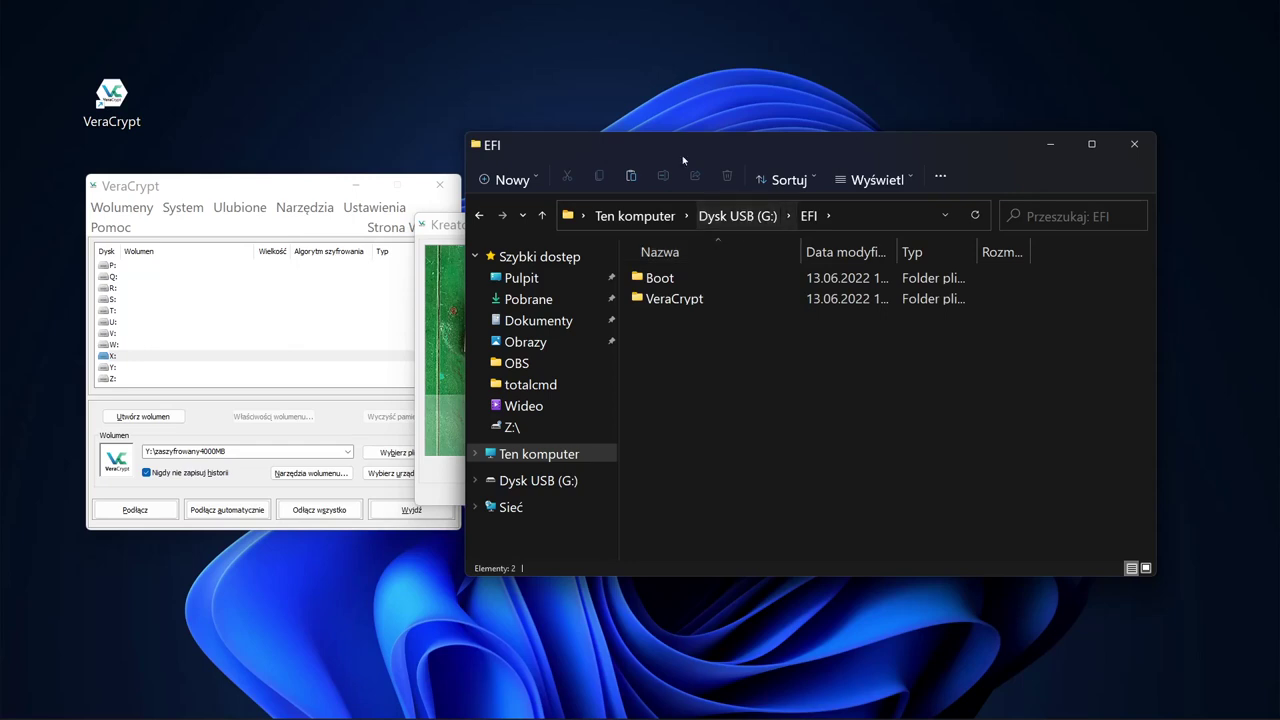
pyautogui.moveTo(703, 144); pyautogui.dragTo(734, 171)
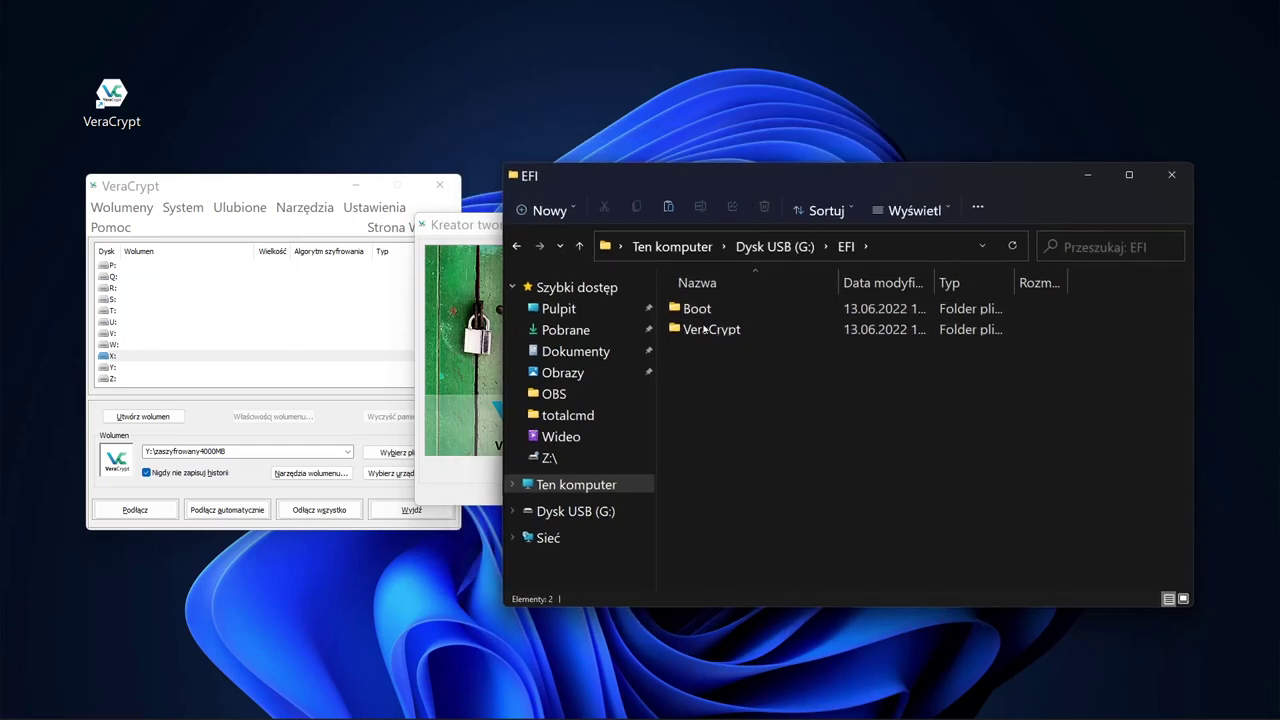
pyautogui.click(480, 225)
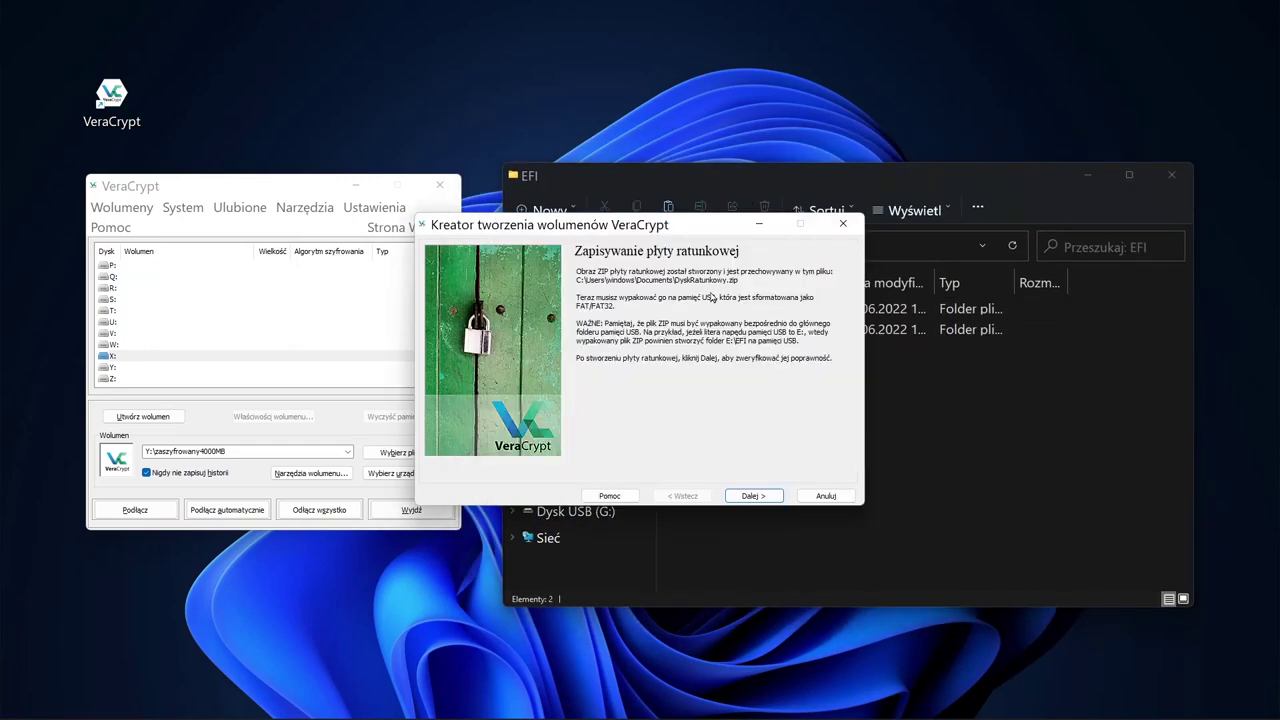
# Step: Have VeraCrypt verify the rescue disk on USB drive G:, then continue to wipe mode
pyautogui.click(968, 385)
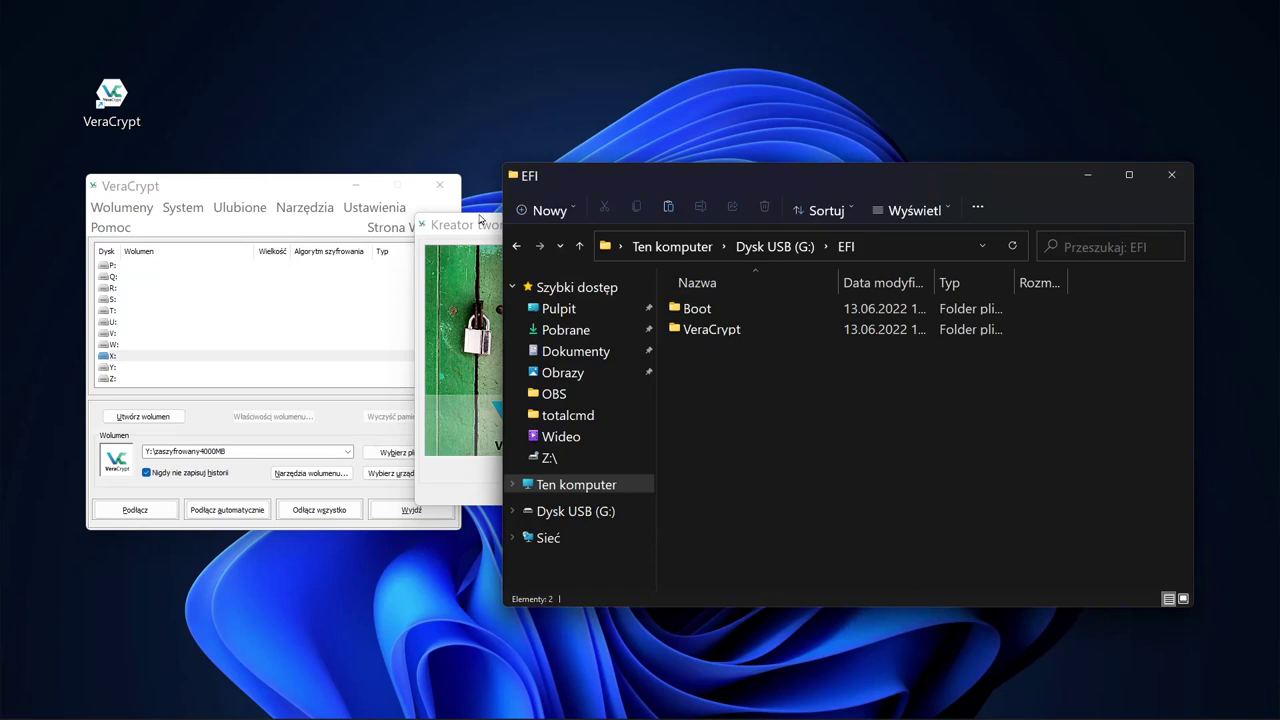
pyautogui.click(481, 222)
pyautogui.click(768, 497)
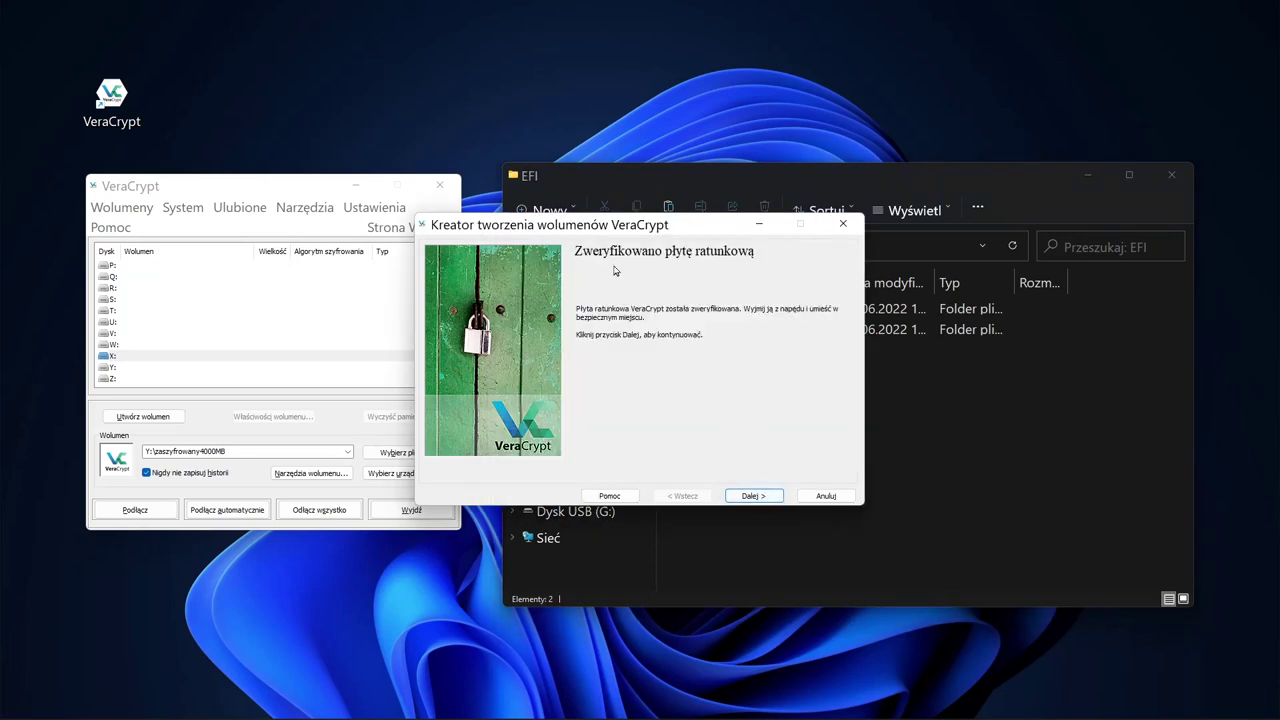
pyautogui.moveTo(714, 231); pyautogui.dragTo(555, 266)
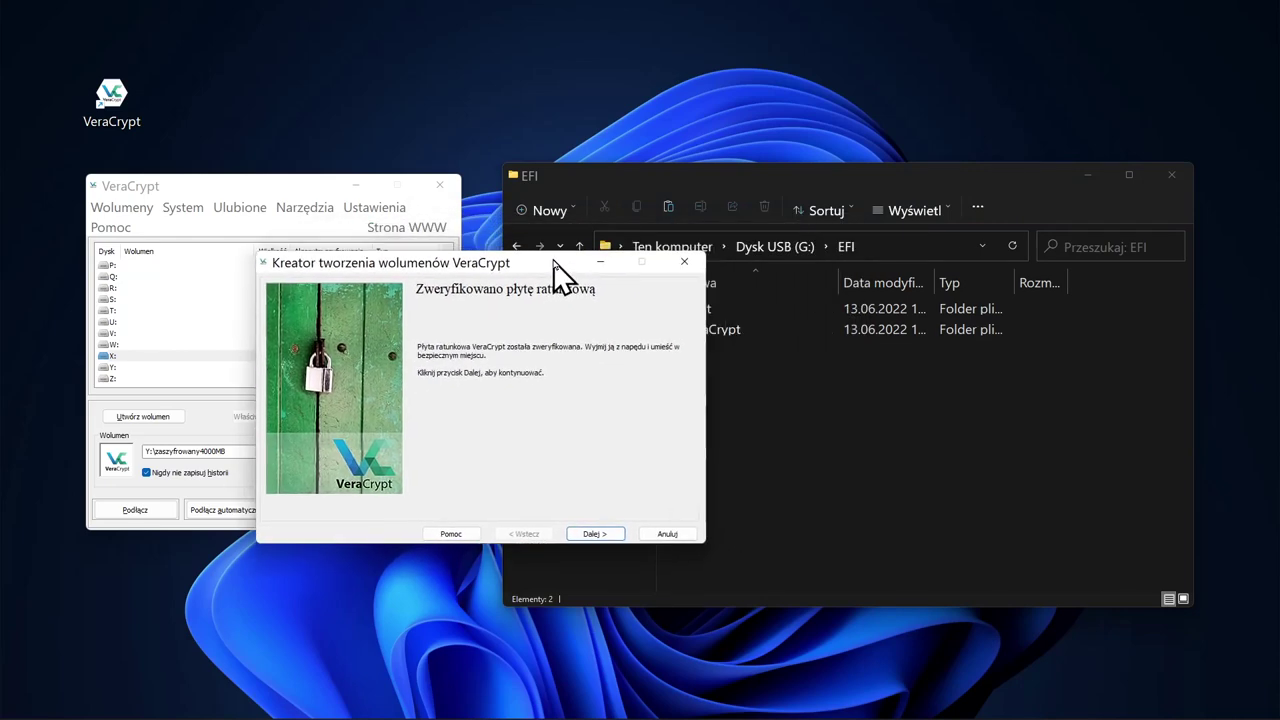
pyautogui.click(802, 395)
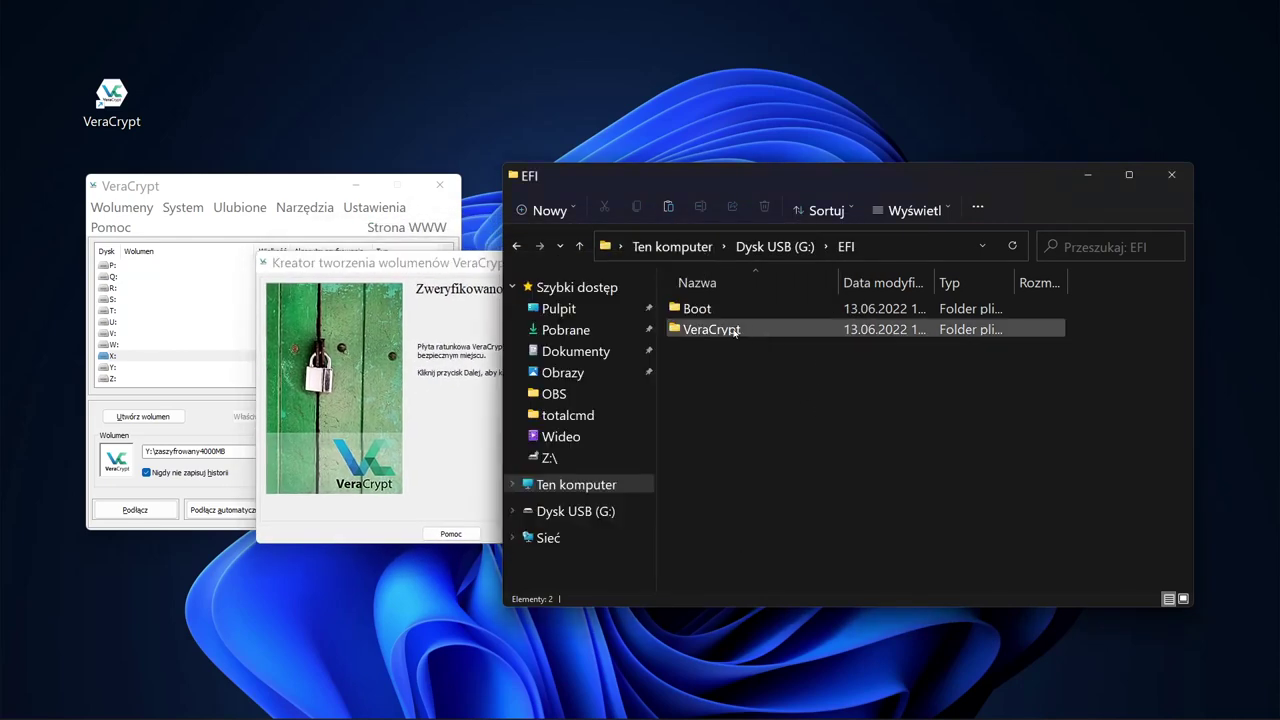
pyautogui.click(510, 262)
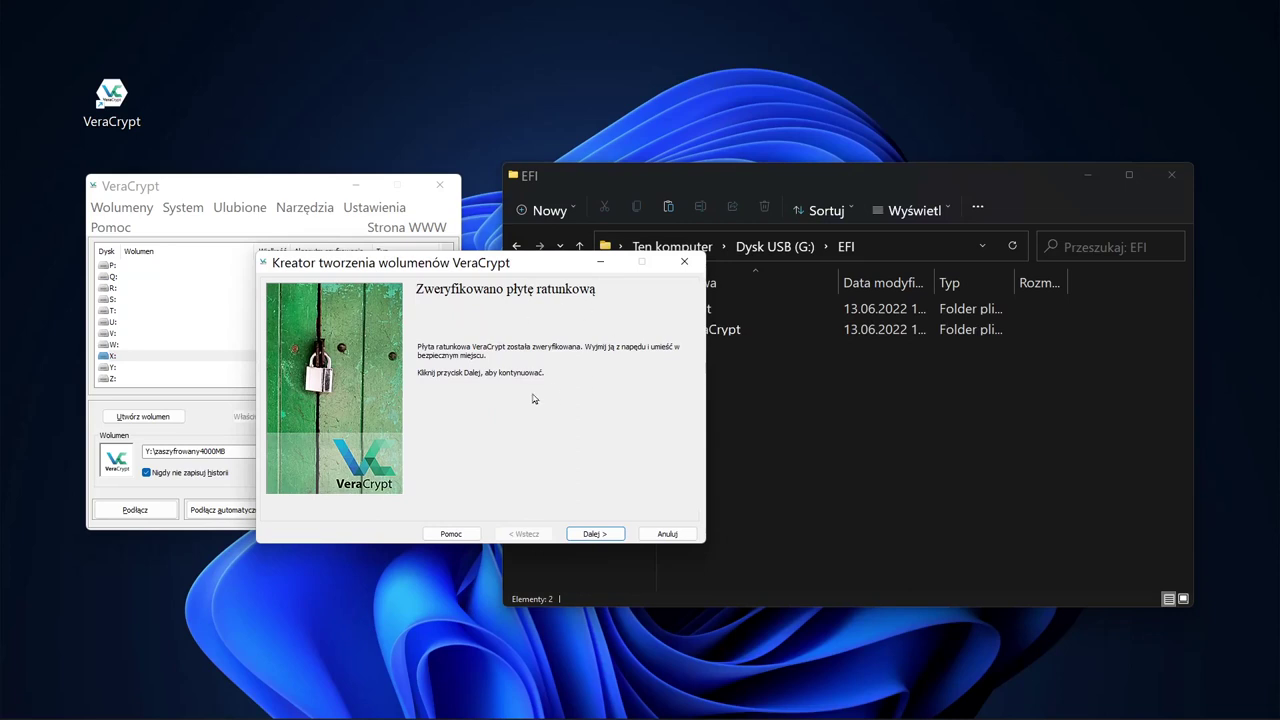
pyautogui.click(595, 534)
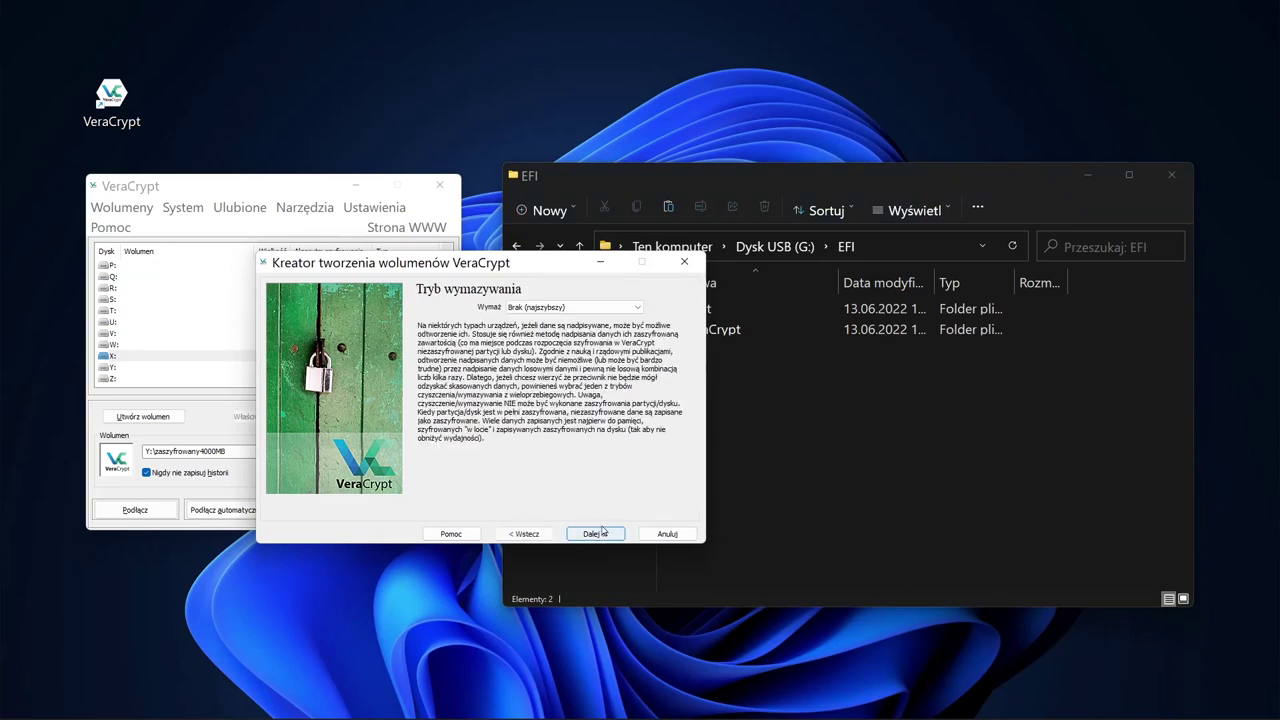
# Step: Leave the wipe mode at Brak (najszybszy) and continue to the Test szyfrowania page
pyautogui.click(638, 307)
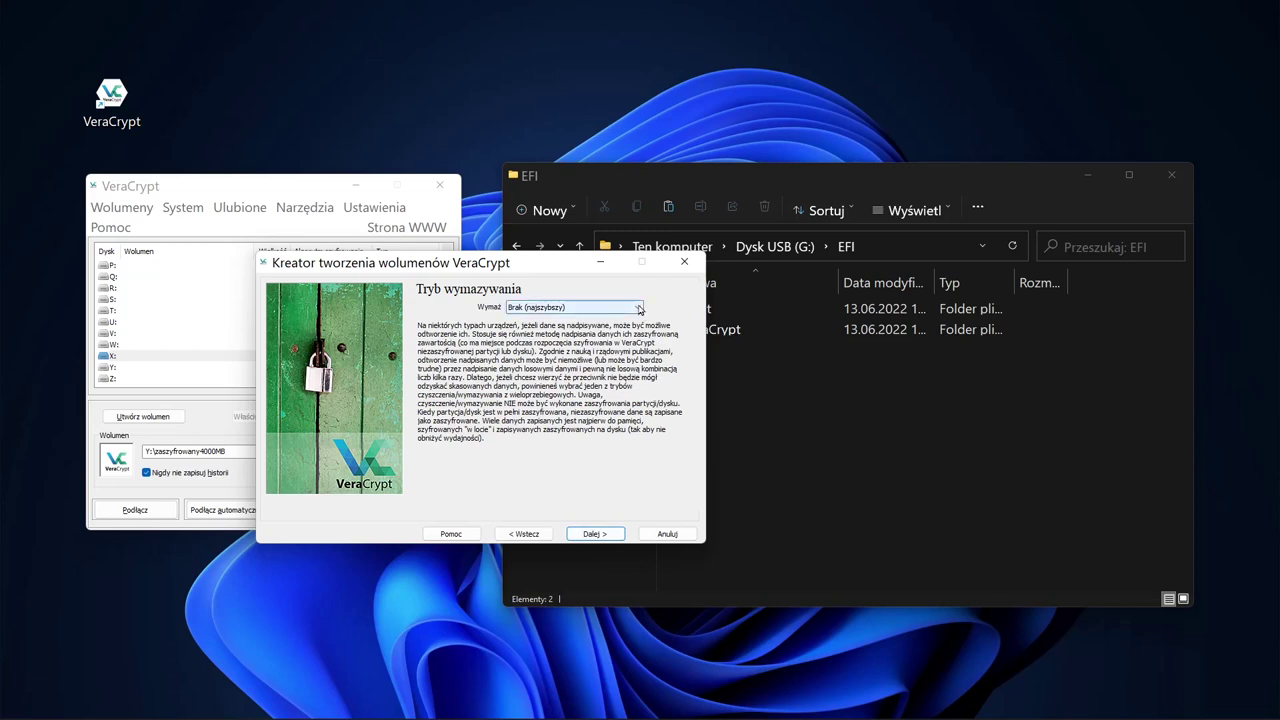
pyautogui.click(638, 307)
pyautogui.click(631, 310)
pyautogui.click(631, 310)
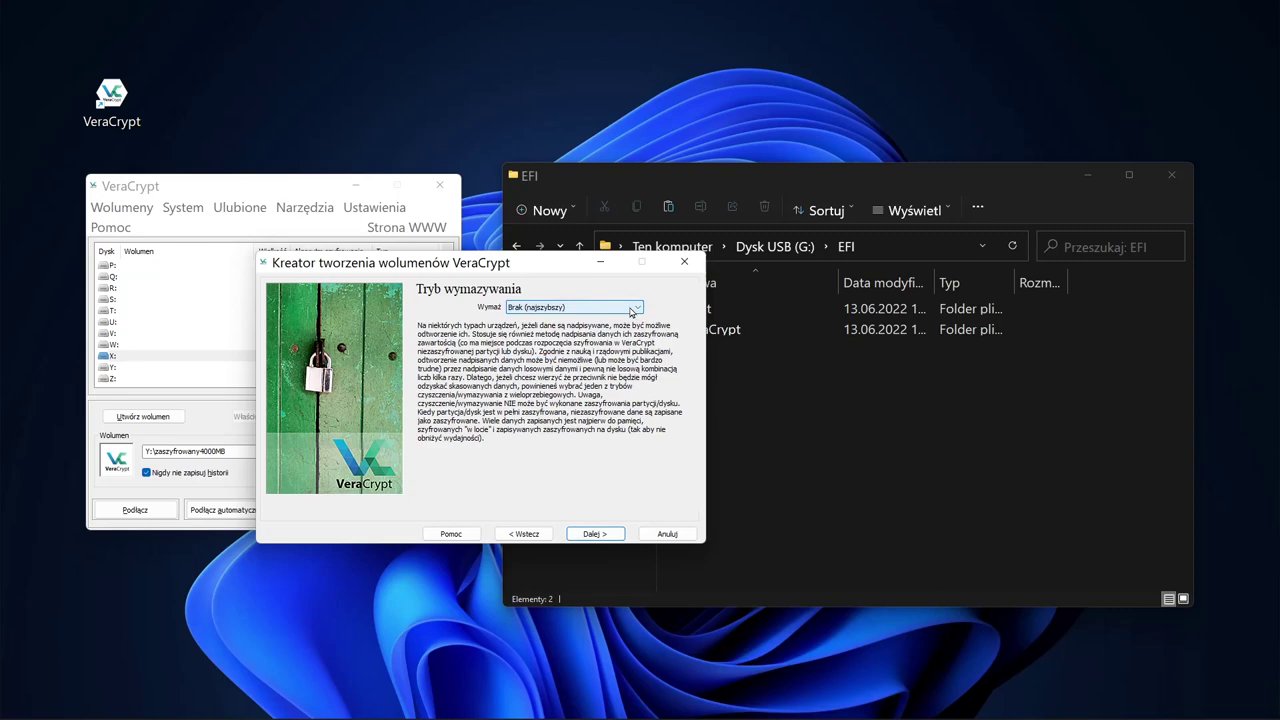
pyautogui.click(596, 534)
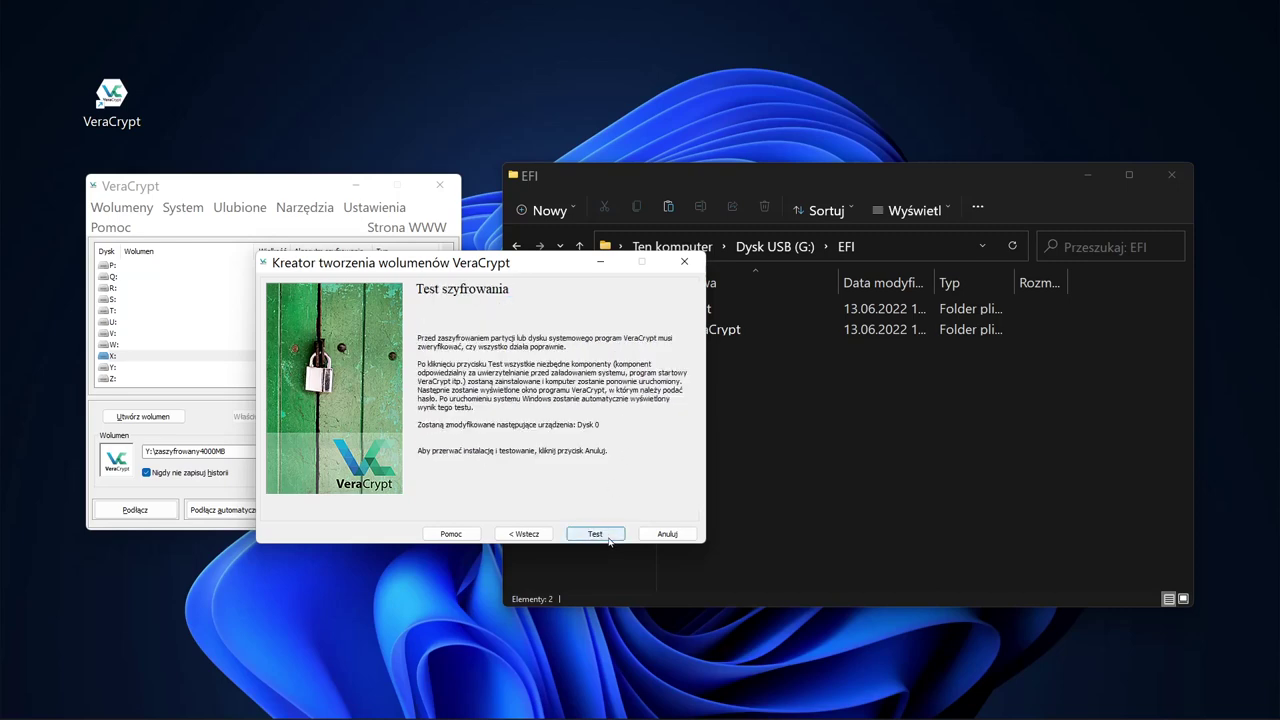
# Step: Start the pretest, accept the bootloader warning, and enter the pre-boot password after rebooting
pyautogui.click(611, 538)
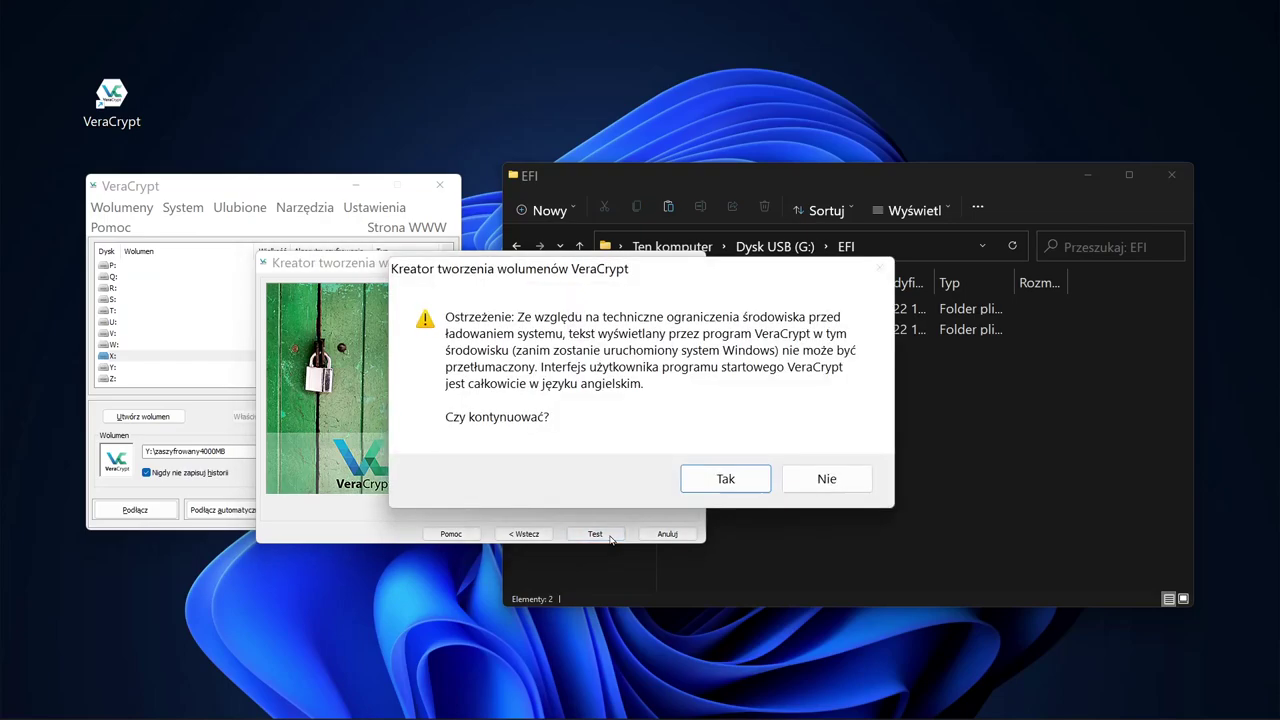
pyautogui.click(710, 485)
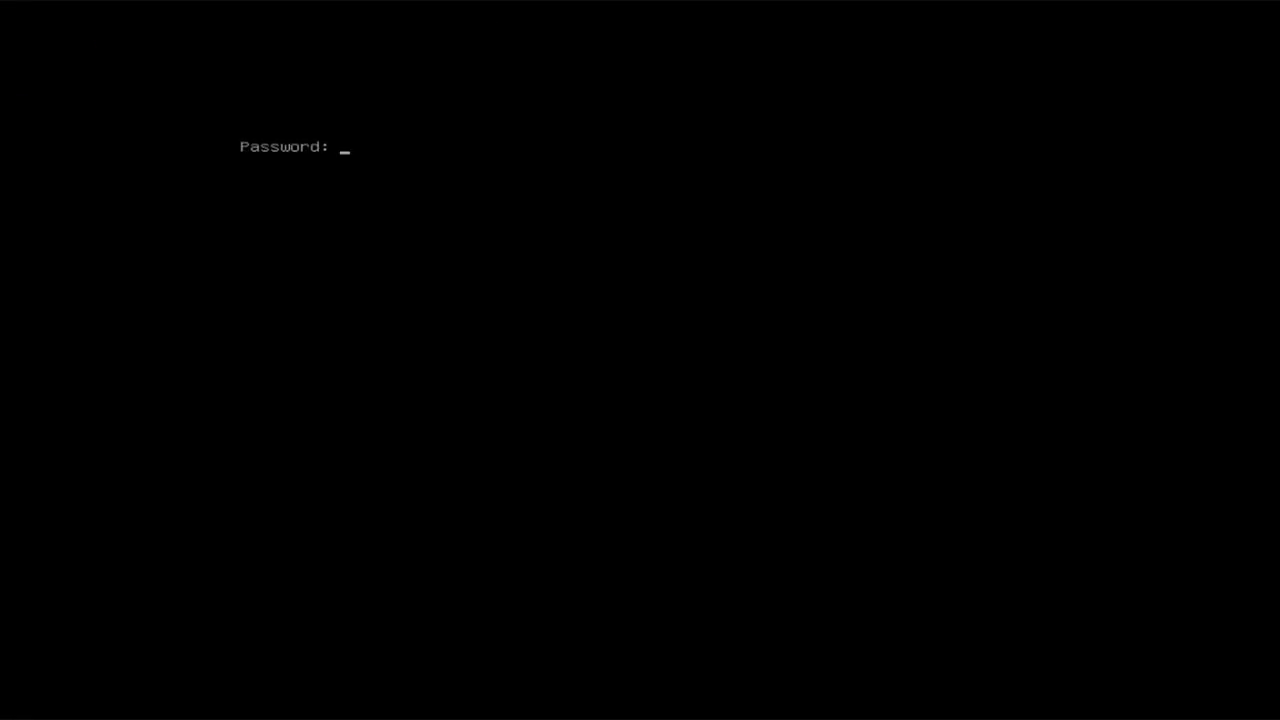
pyautogui.write('*******************')
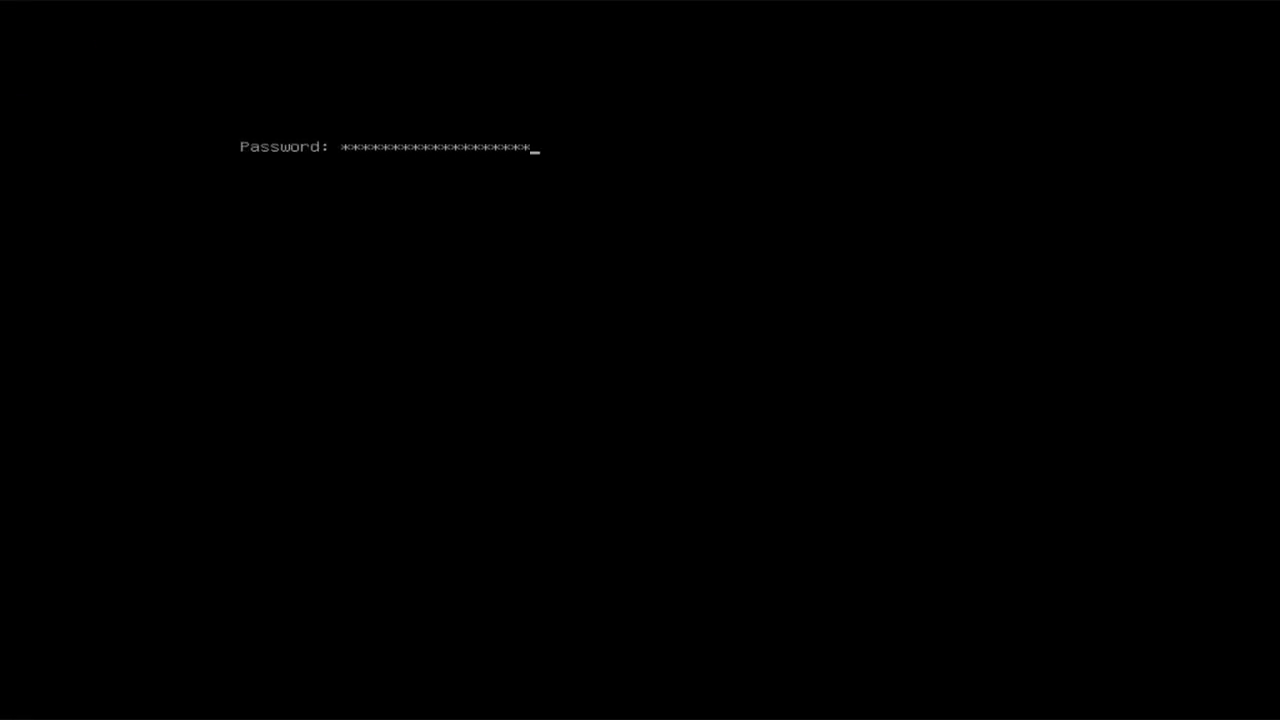
pyautogui.press('Return')
pyautogui.press('Return')
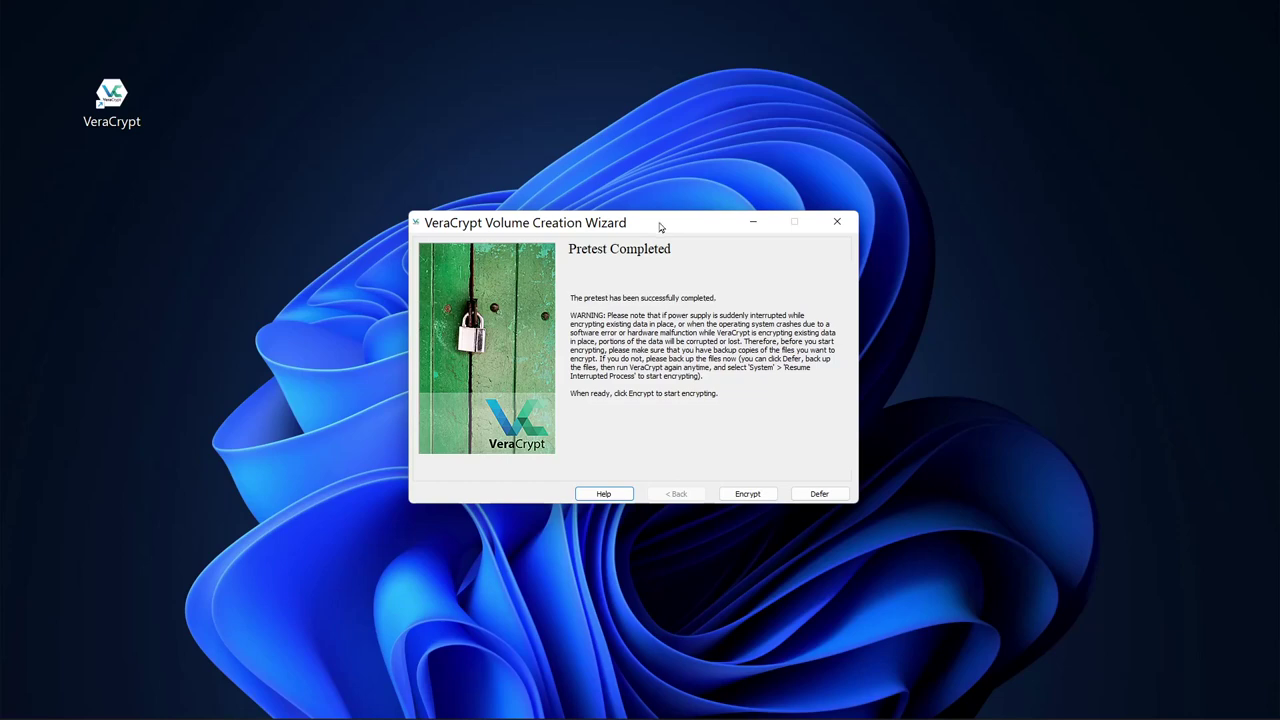
pyautogui.moveTo(659, 226); pyautogui.dragTo(647, 232)
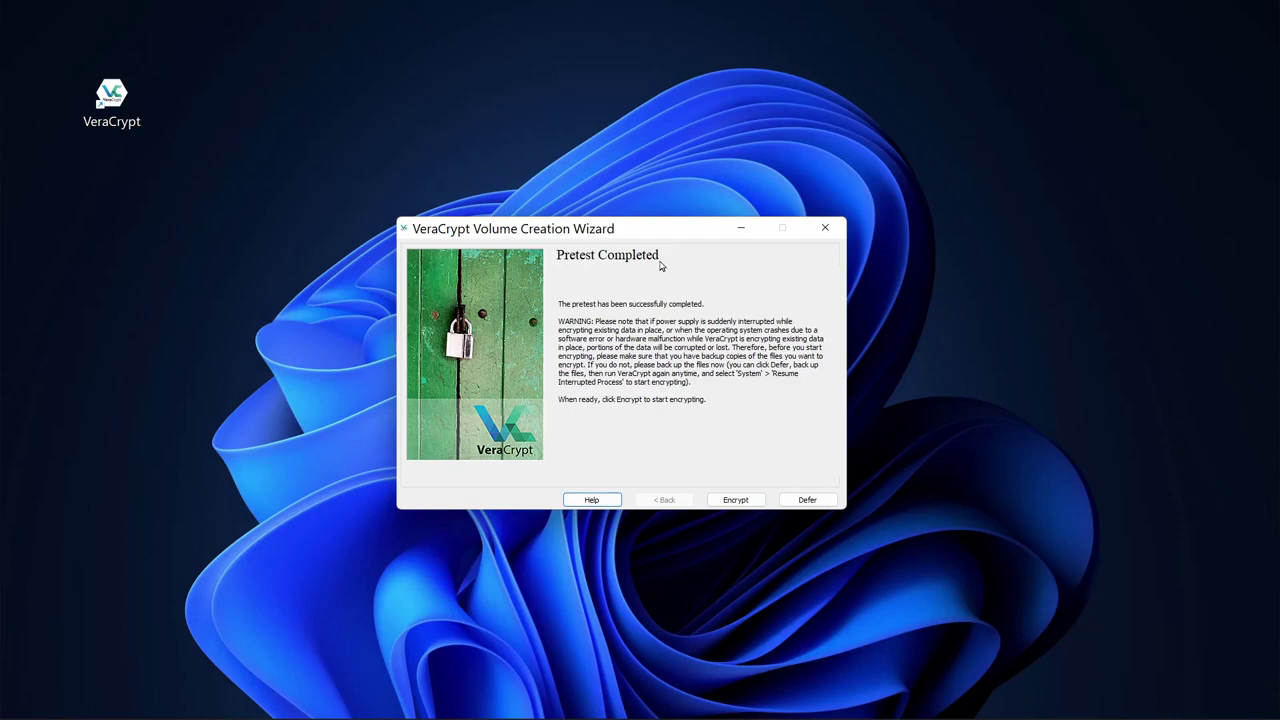
pyautogui.moveTo(671, 231); pyautogui.dragTo(674, 246)
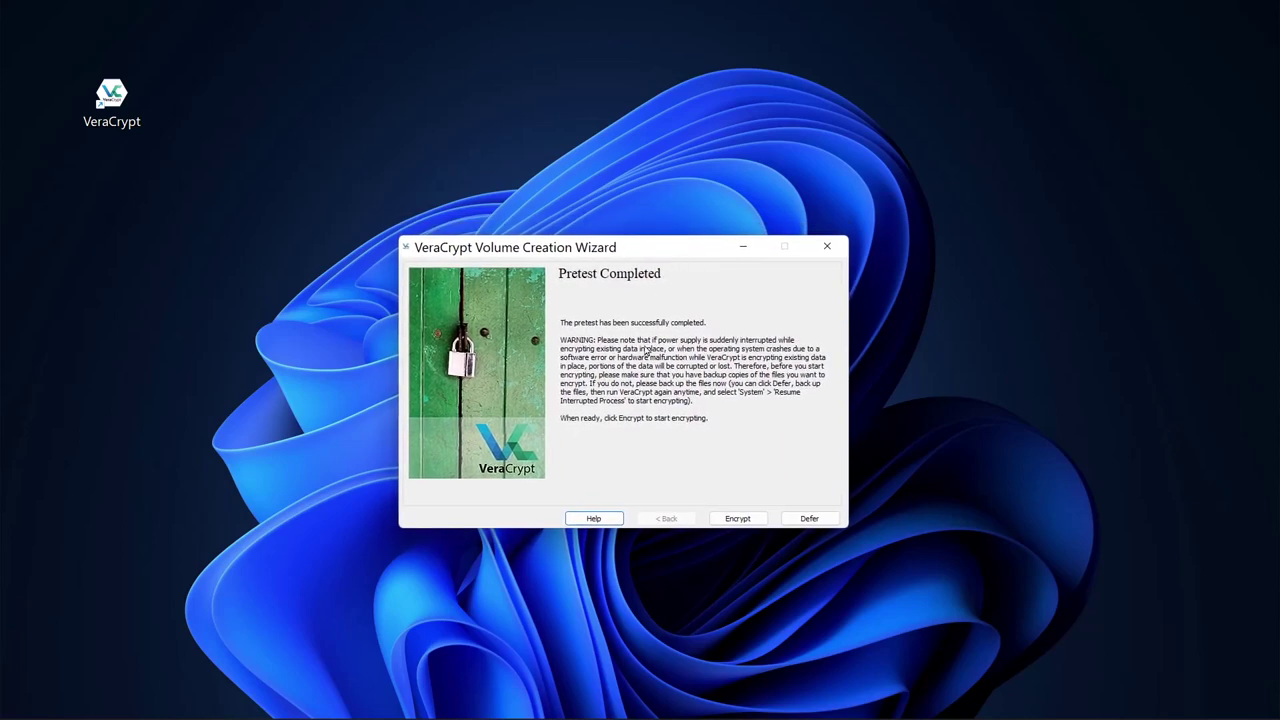
# Step: Start encrypting the system drive, dismiss the rescue disk notice, and finish once it reaches 100%
pyautogui.click(737, 519)
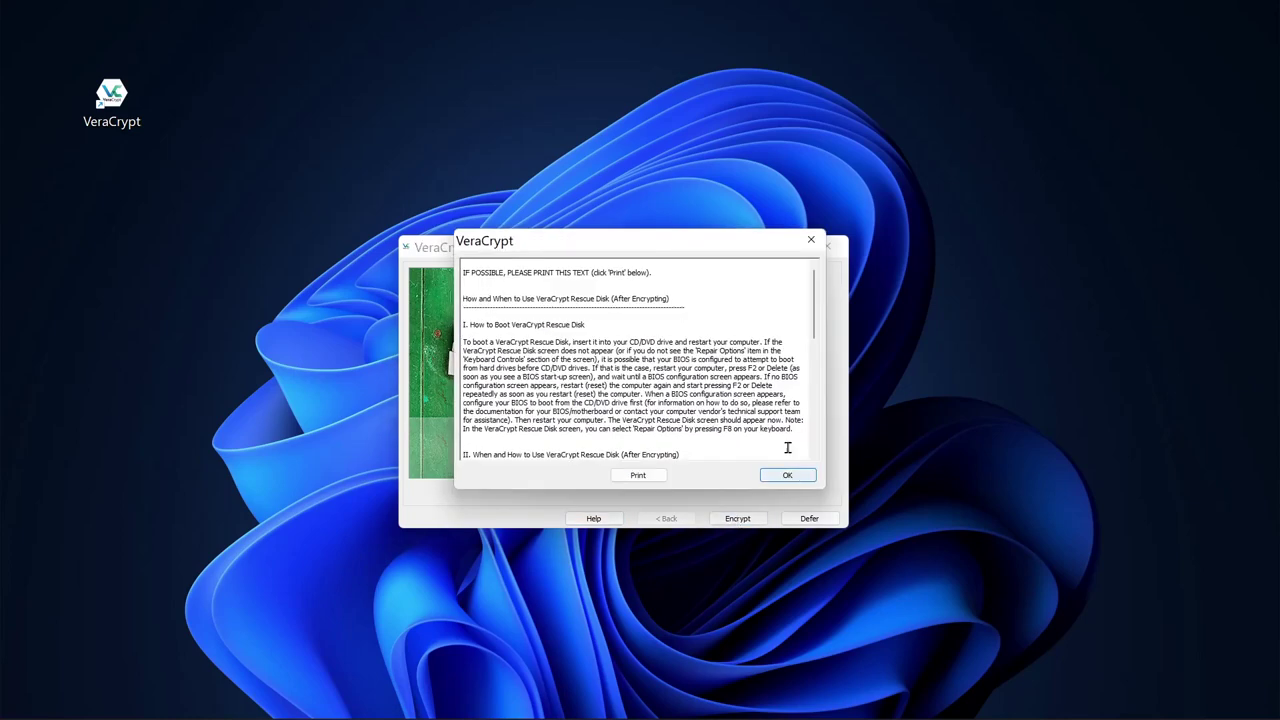
pyautogui.scroll(-10, 789, 449)
pyautogui.click(788, 478)
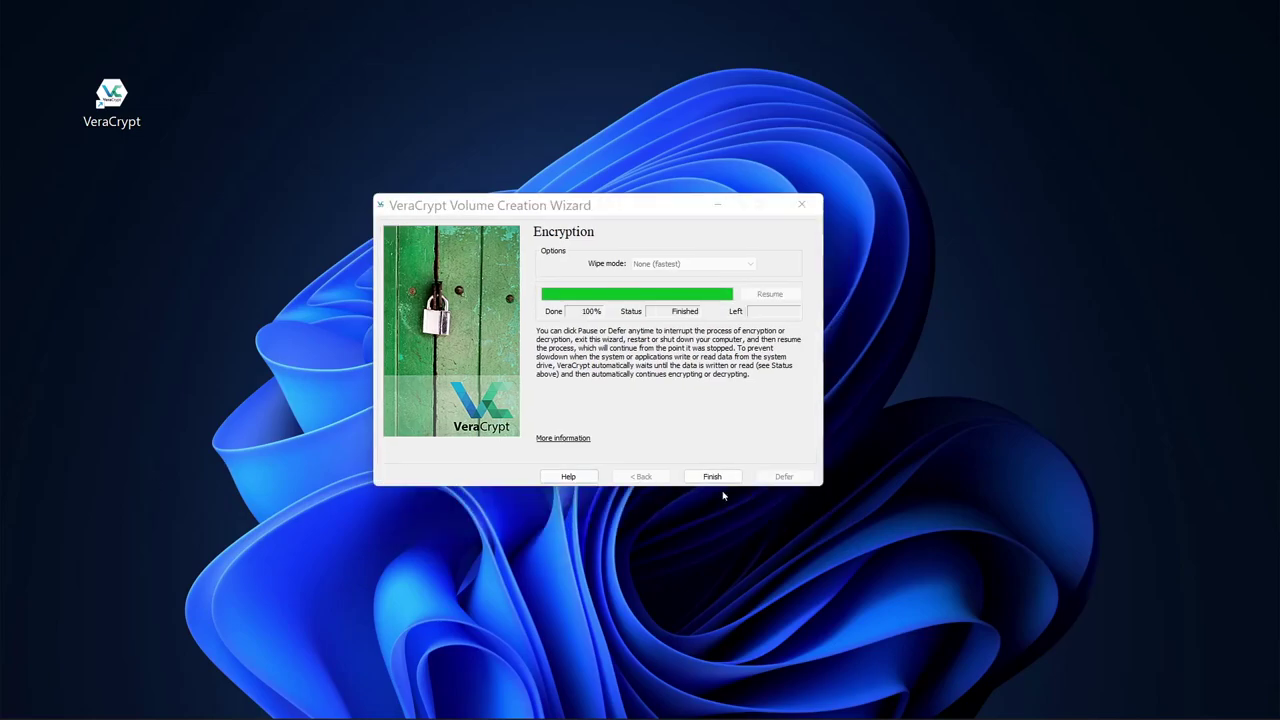
pyautogui.click(712, 477)
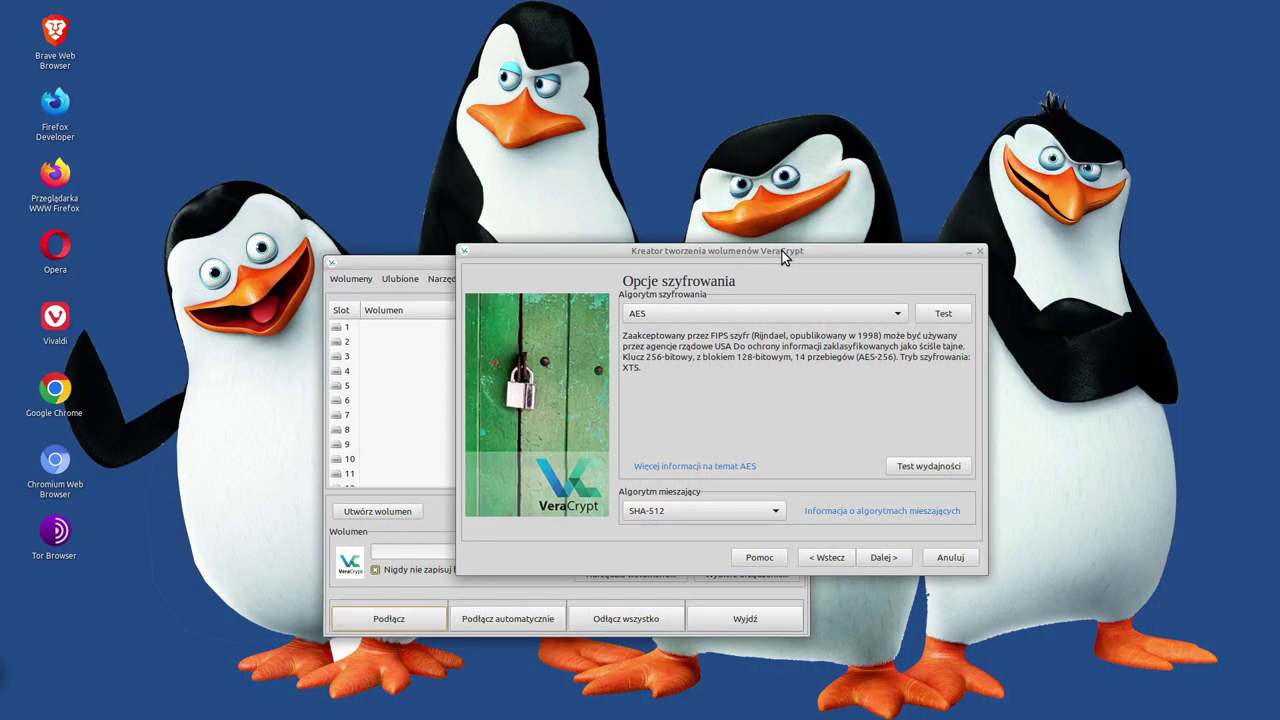
# Step: Keep AES as the volume cipher and run the algorithm speed benchmark with a 5,0 MB buffer
pyautogui.click(782, 251)
pyautogui.moveTo(782, 251); pyautogui.dragTo(760, 253)
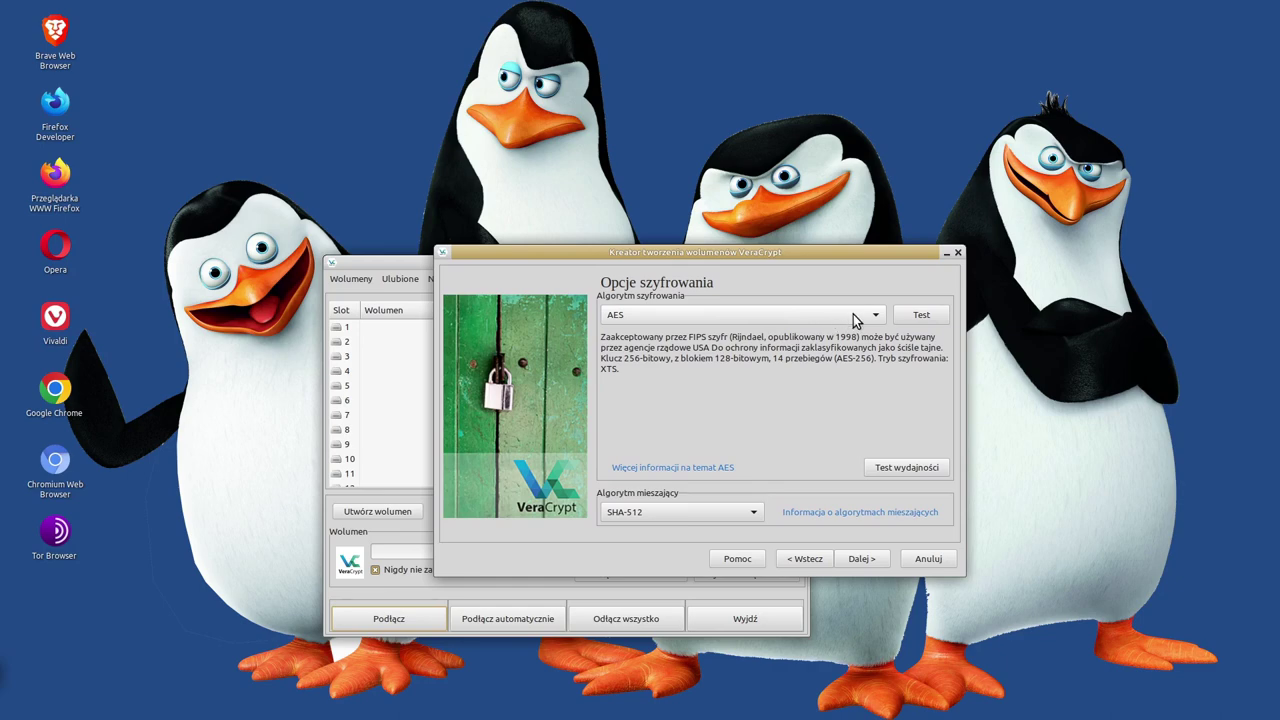
pyautogui.click(782, 320)
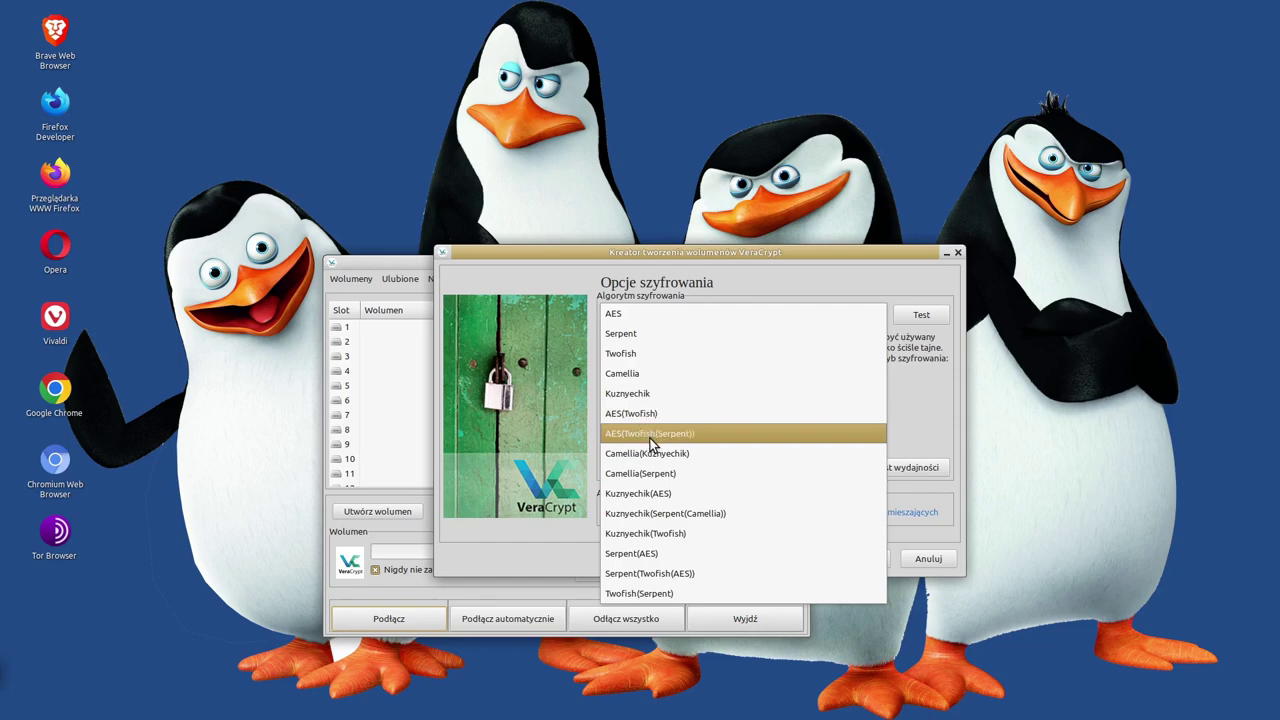
pyautogui.click(921, 390)
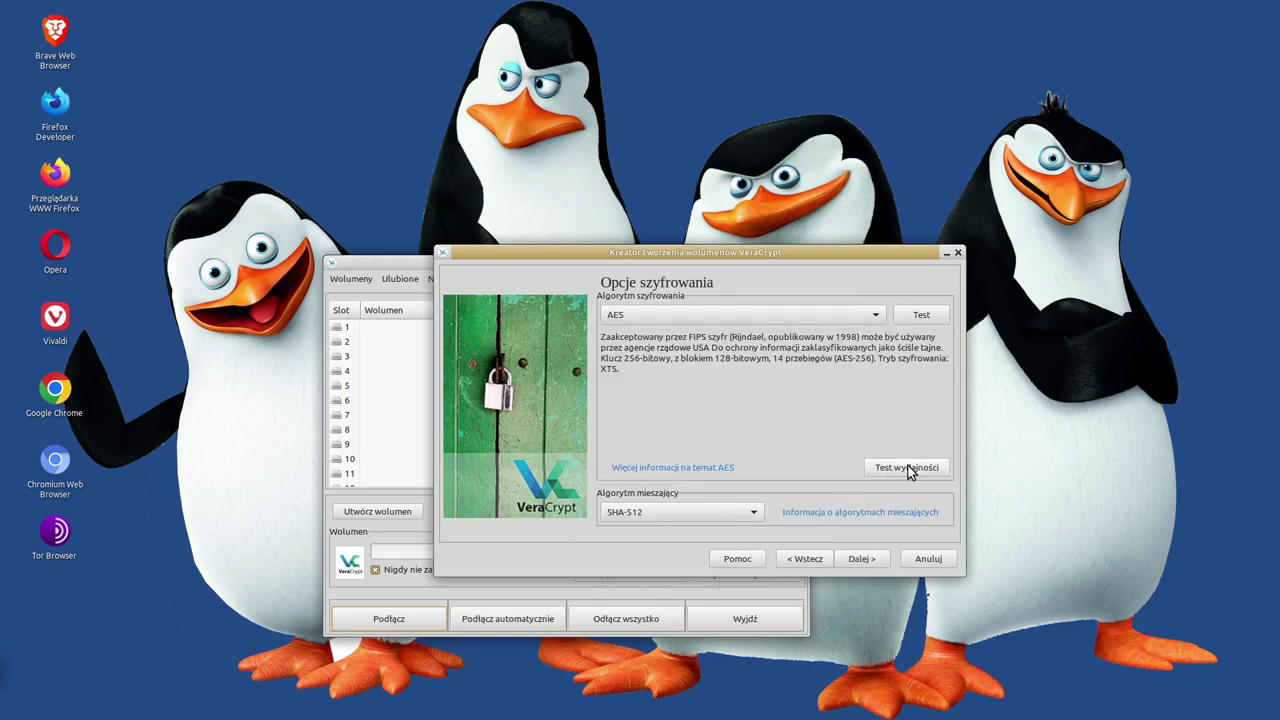
pyautogui.click(910, 467)
pyautogui.click(922, 340)
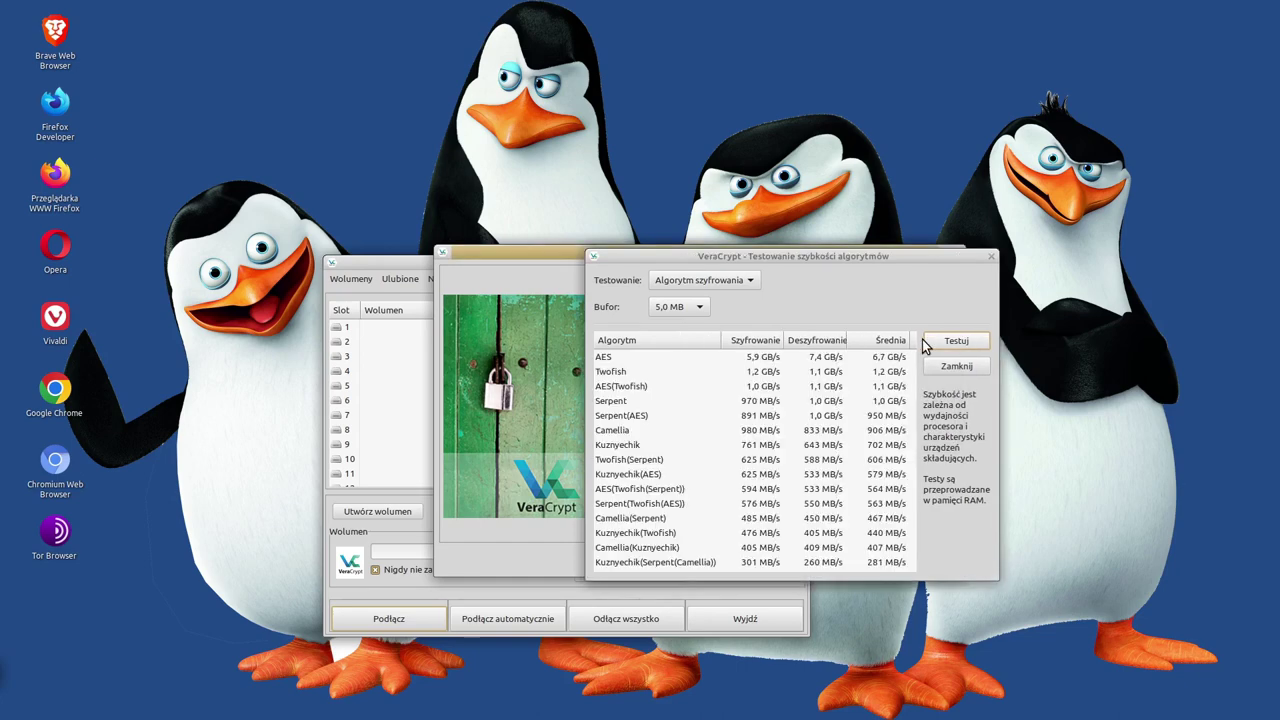
# Step: Select the AES row, fastest at 5,9 GB/s encryption and 7,4 GB/s decryption
pyautogui.click(814, 360)
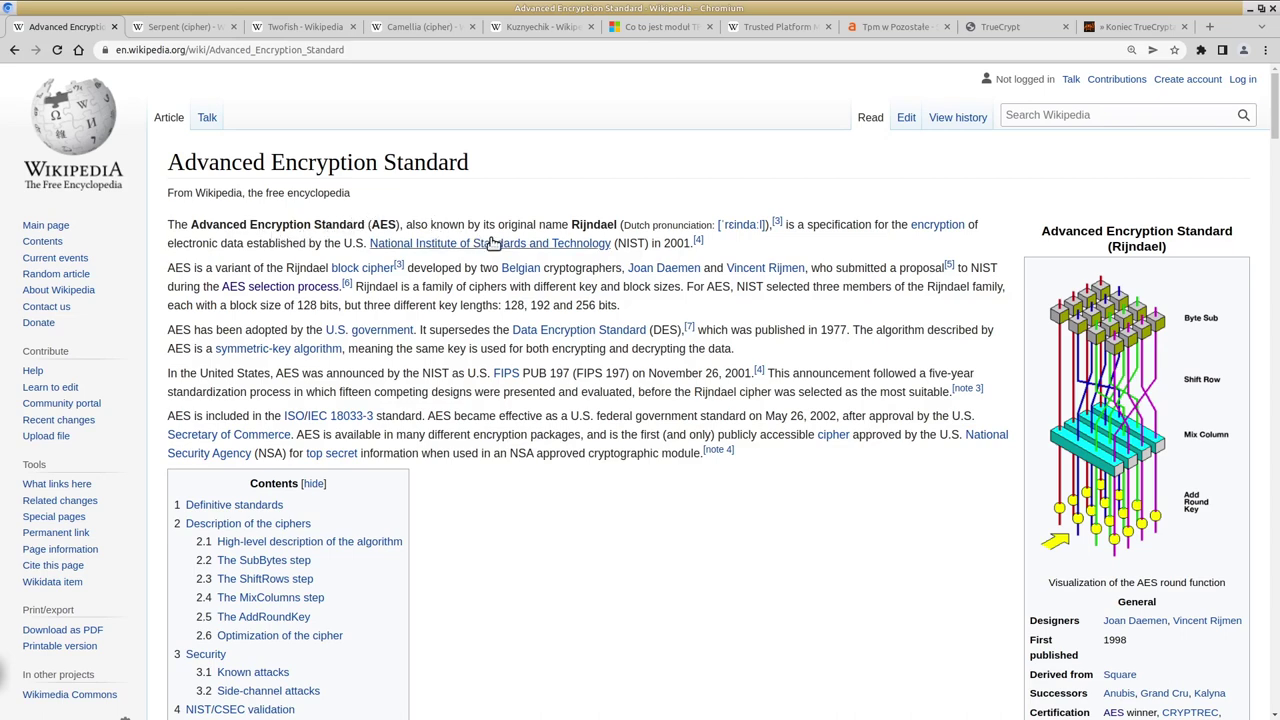
# Step: Read the Serpent cipher article, glancing back at VeraCrypt's benchmark results
pyautogui.moveTo(500, 245)
pyautogui.click(175, 28)
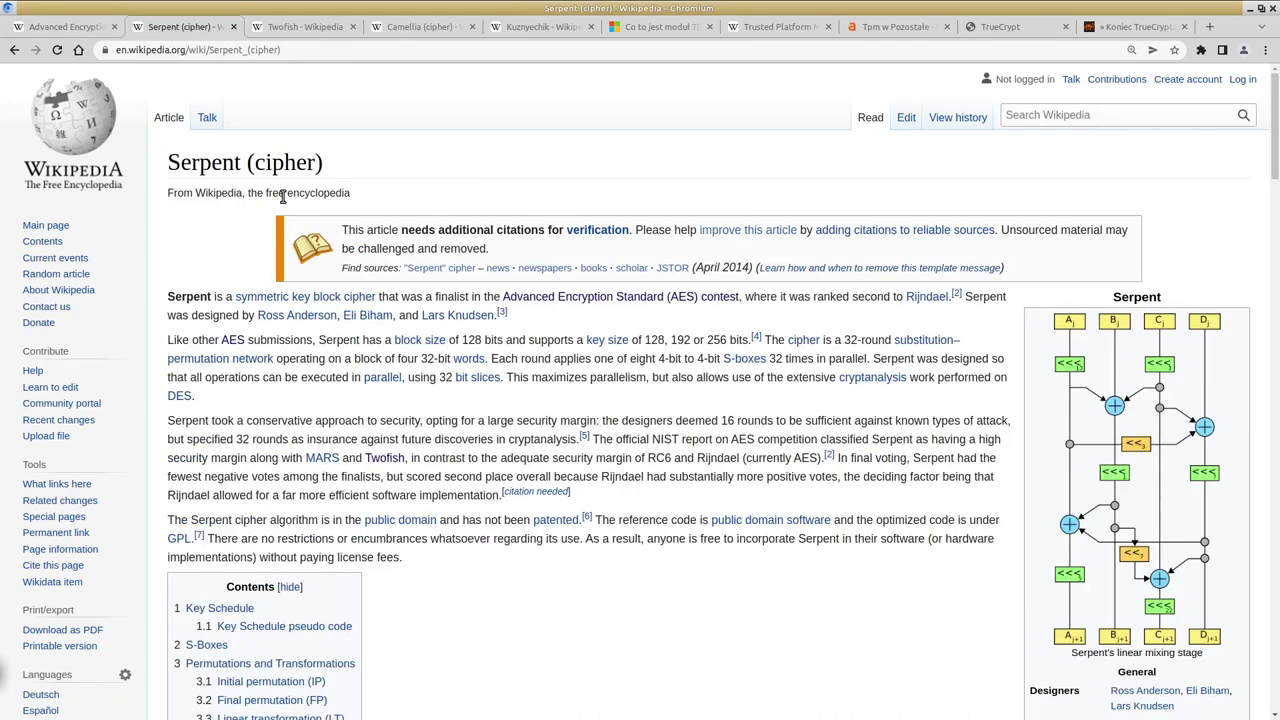
pyautogui.hotkey('alt', 'Tab')
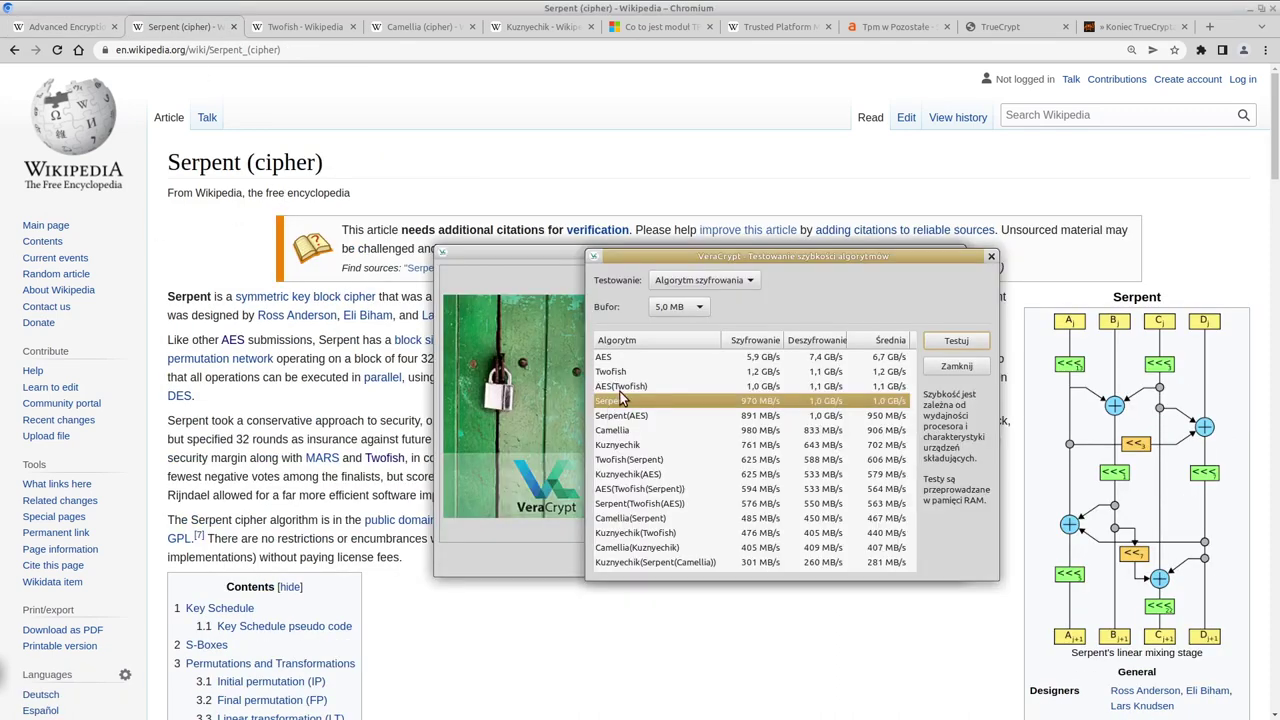
pyautogui.click(568, 124)
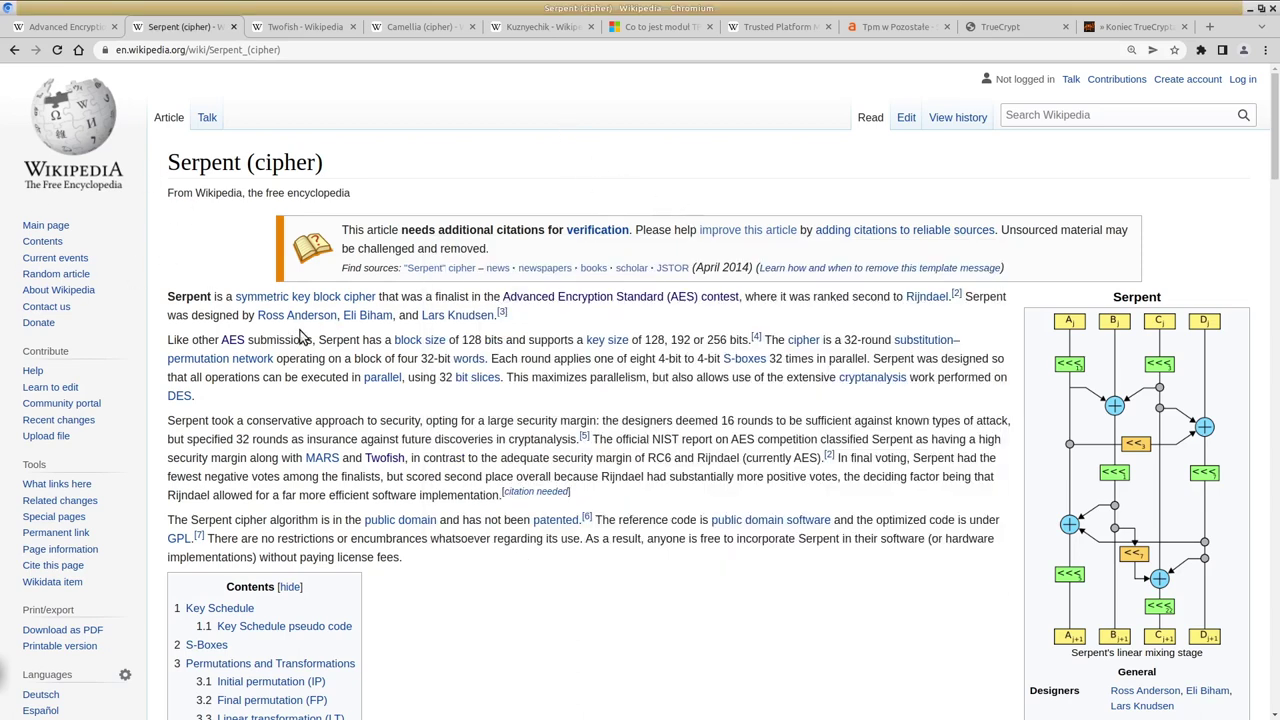
# Step: Read the Advanced Encryption Standard article, then move on to the Twofish article
pyautogui.moveTo(297, 315)
pyautogui.moveTo(363, 317)
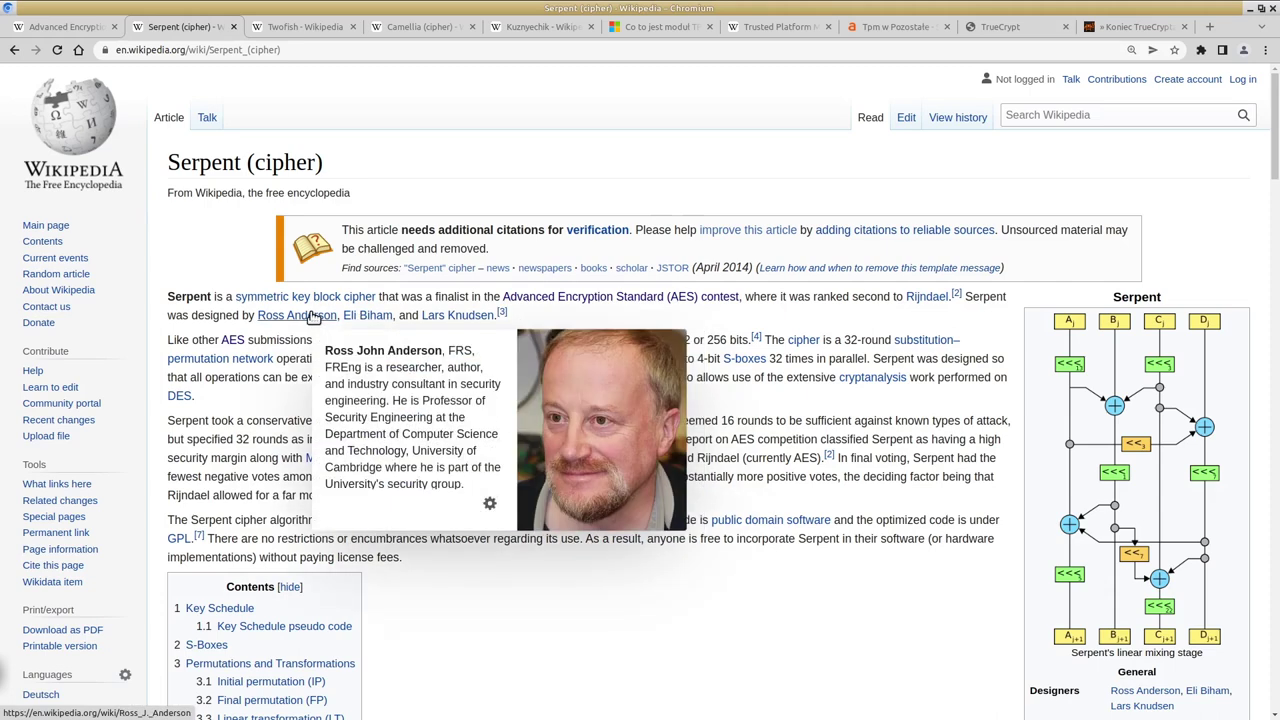
pyautogui.moveTo(446, 318)
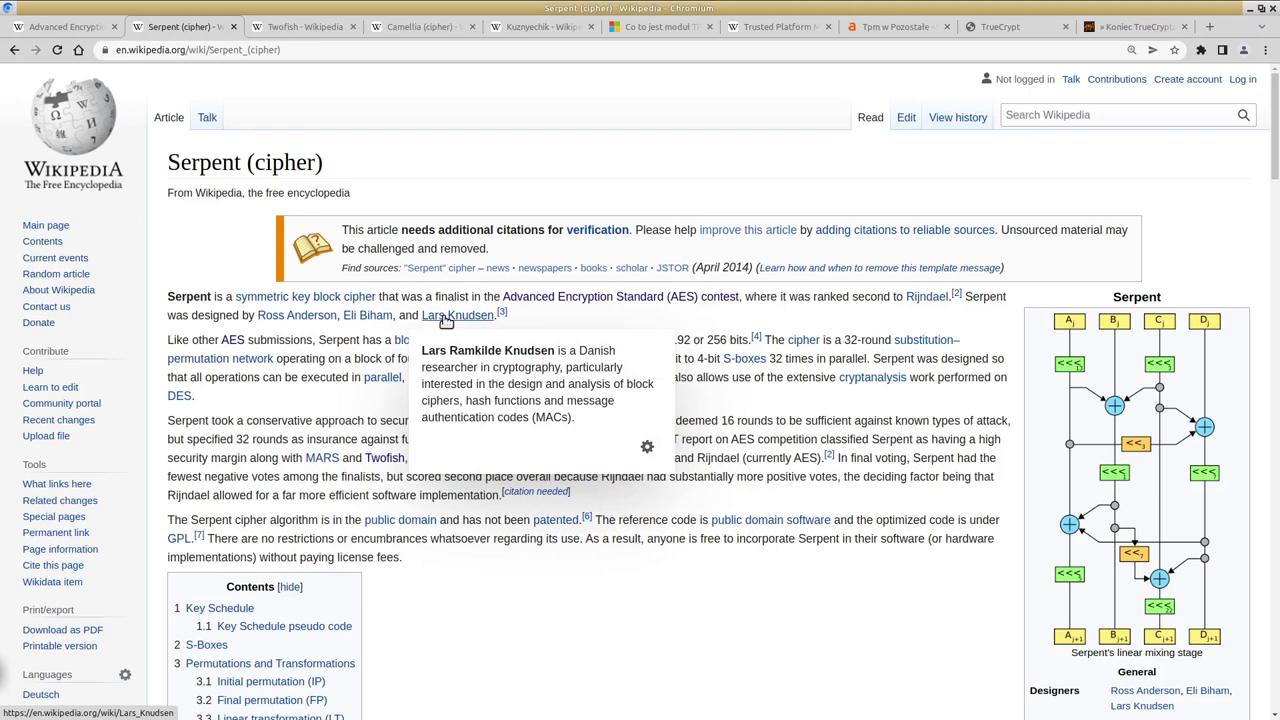
pyautogui.click(55, 27)
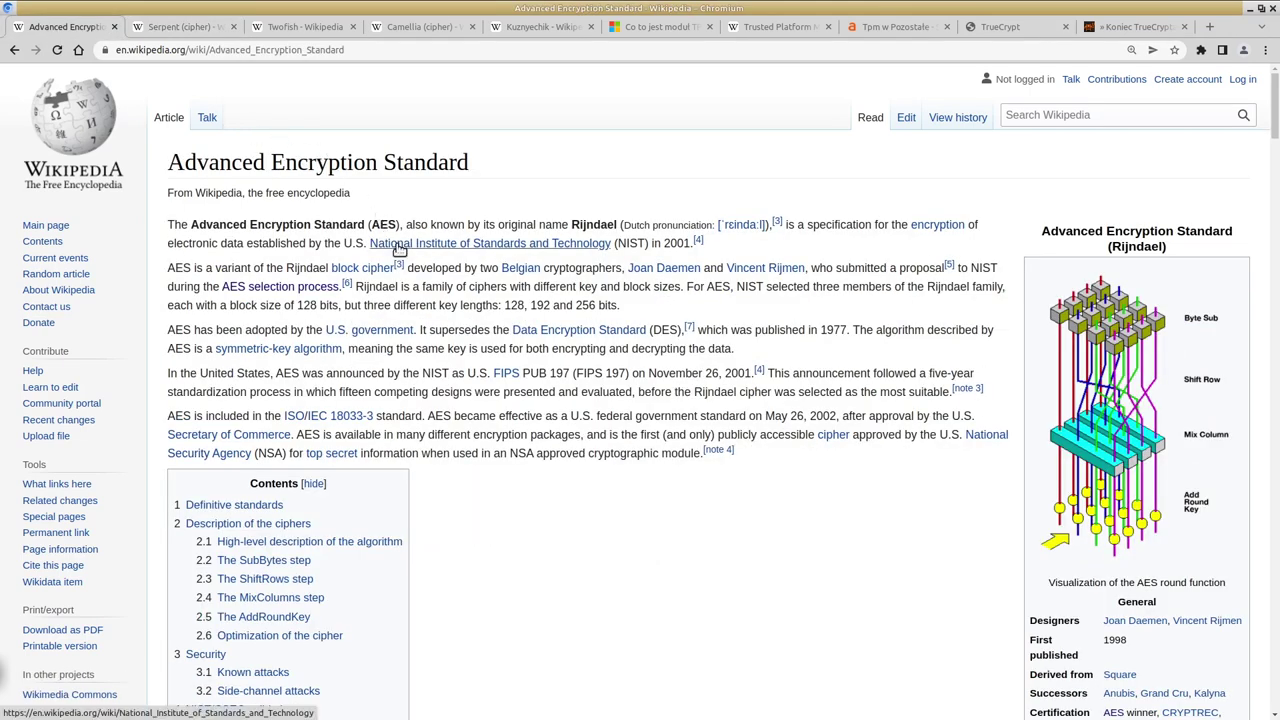
pyautogui.moveTo(513, 272)
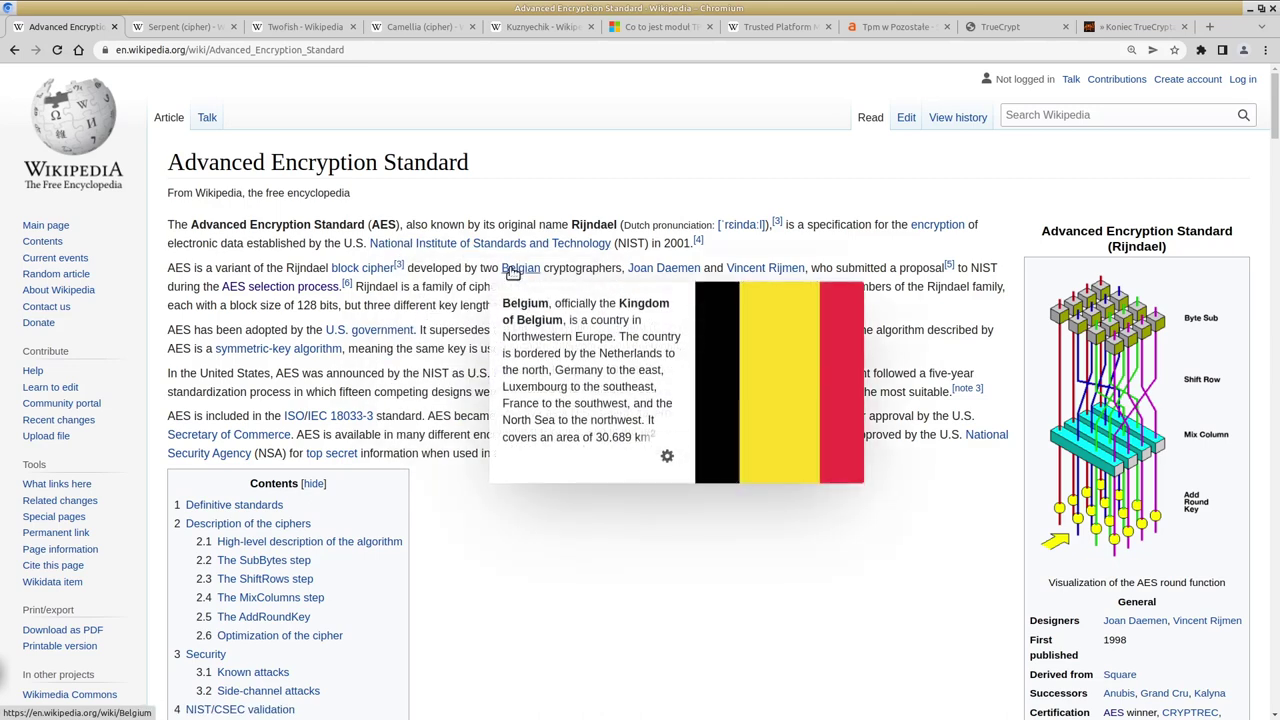
pyautogui.moveTo(678, 274)
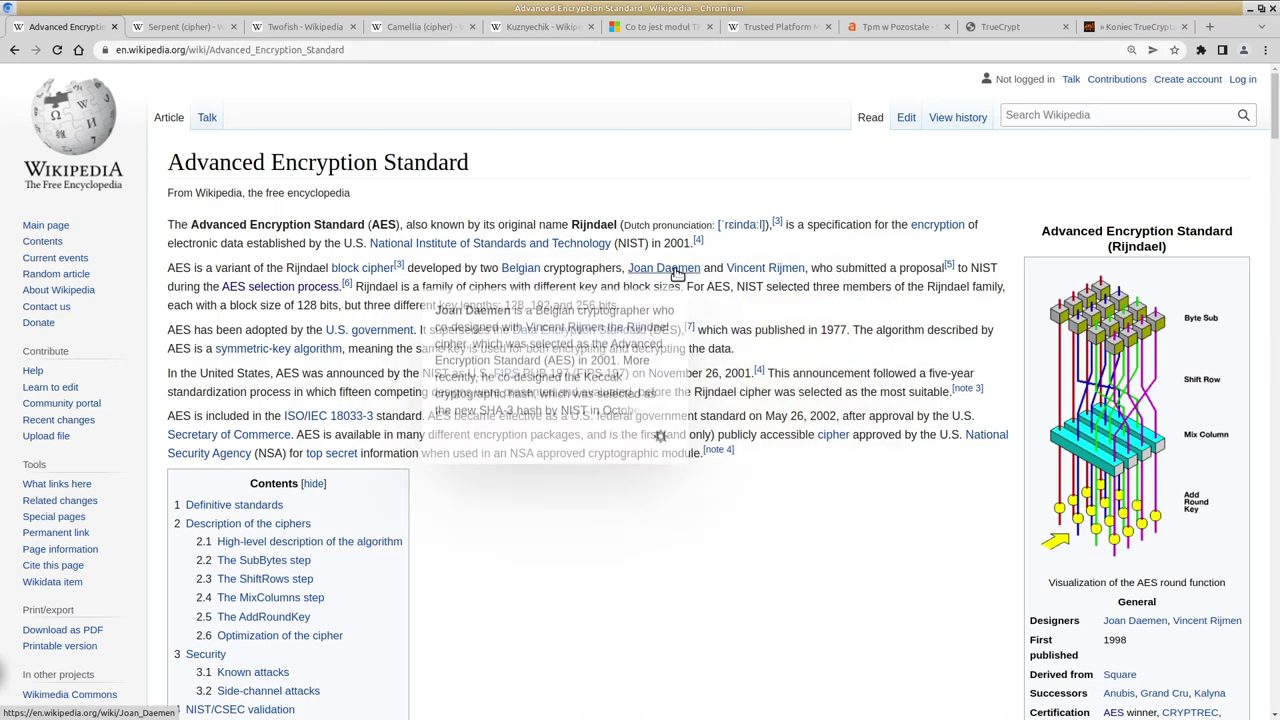
pyautogui.moveTo(768, 272)
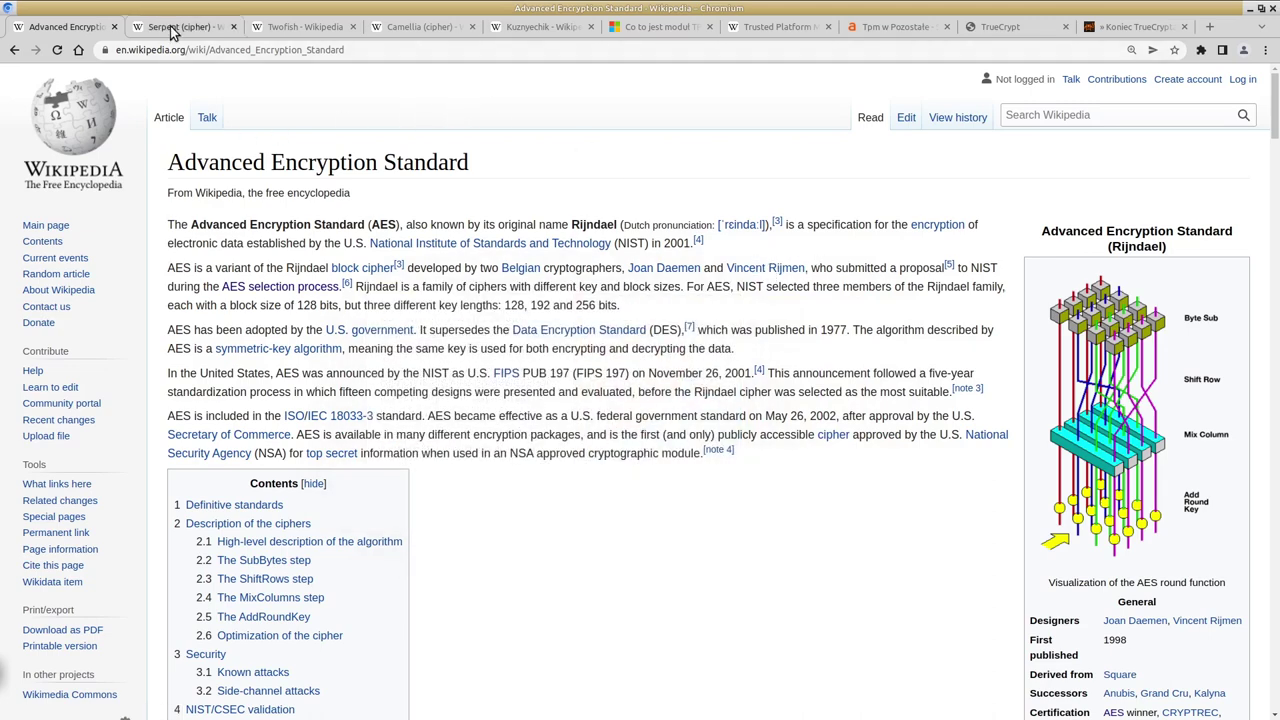
pyautogui.click(294, 30)
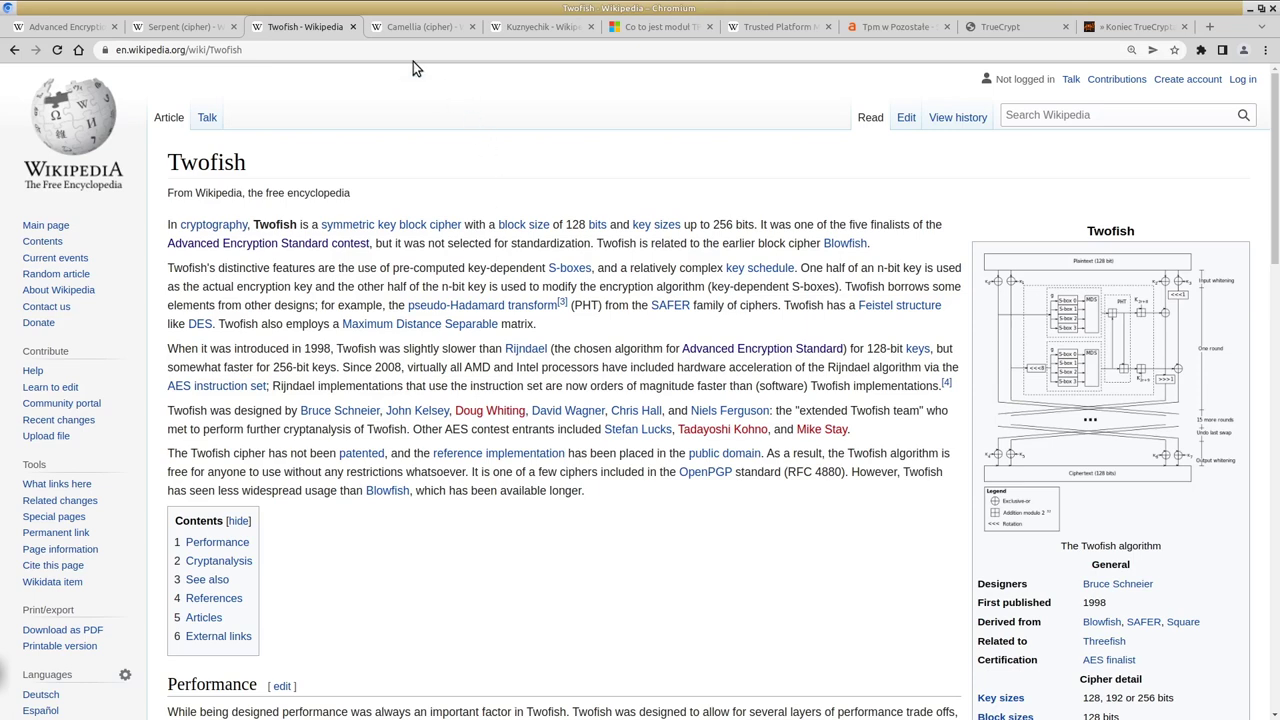
# Step: Scroll down through the Camellia cipher article and back up to its top
pyautogui.click(405, 30)
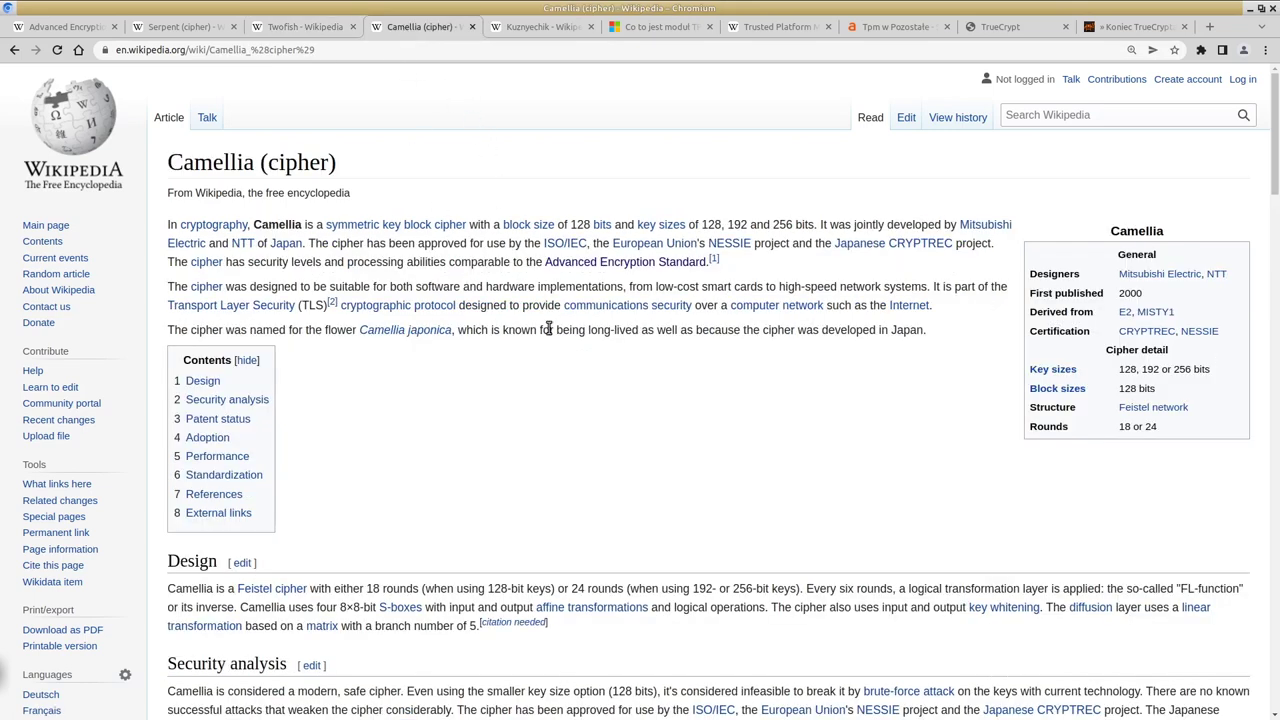
pyautogui.scroll(-4, 538, 358)
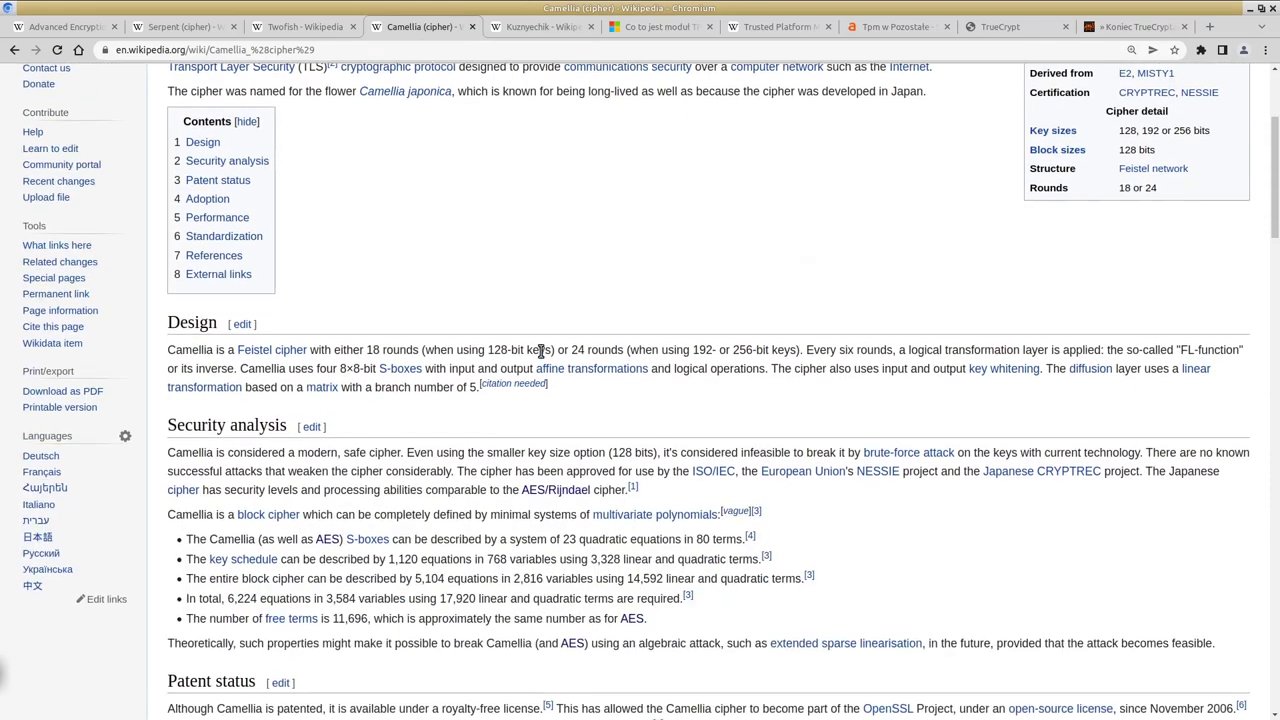
pyautogui.scroll(-4, 540, 350)
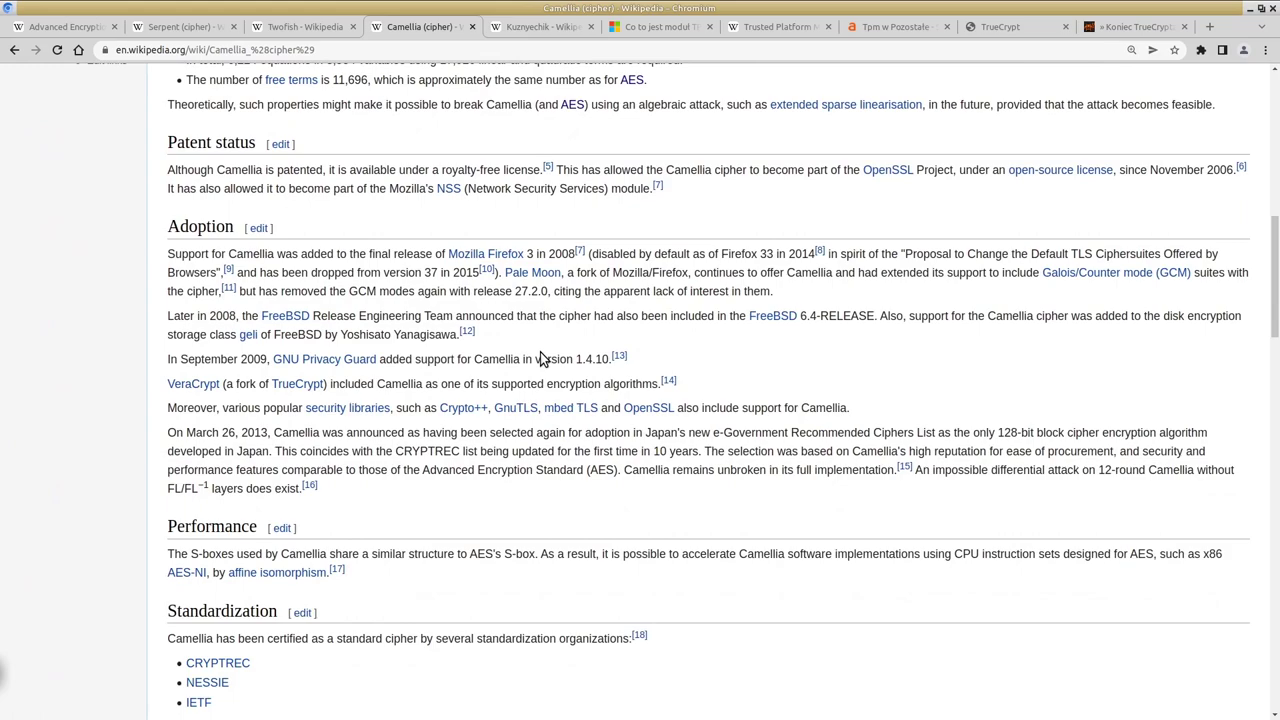
pyautogui.scroll(-3, 540, 358)
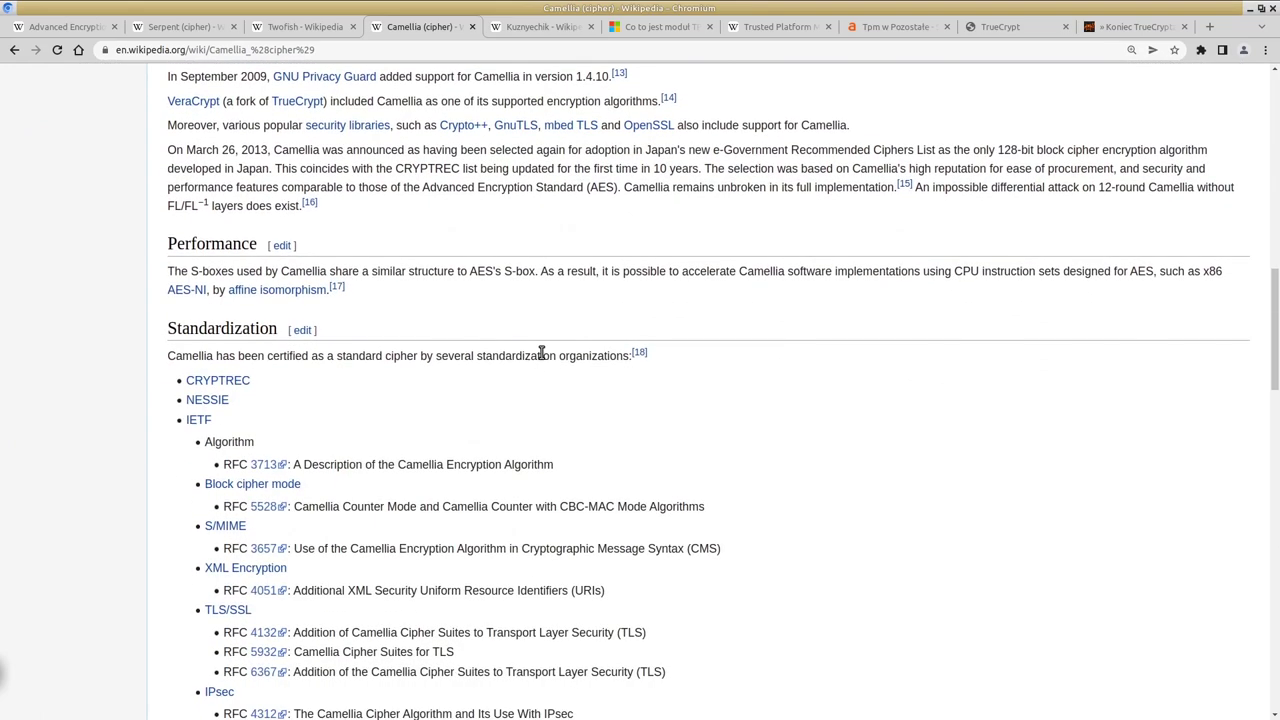
pyautogui.scroll(2, 540, 352)
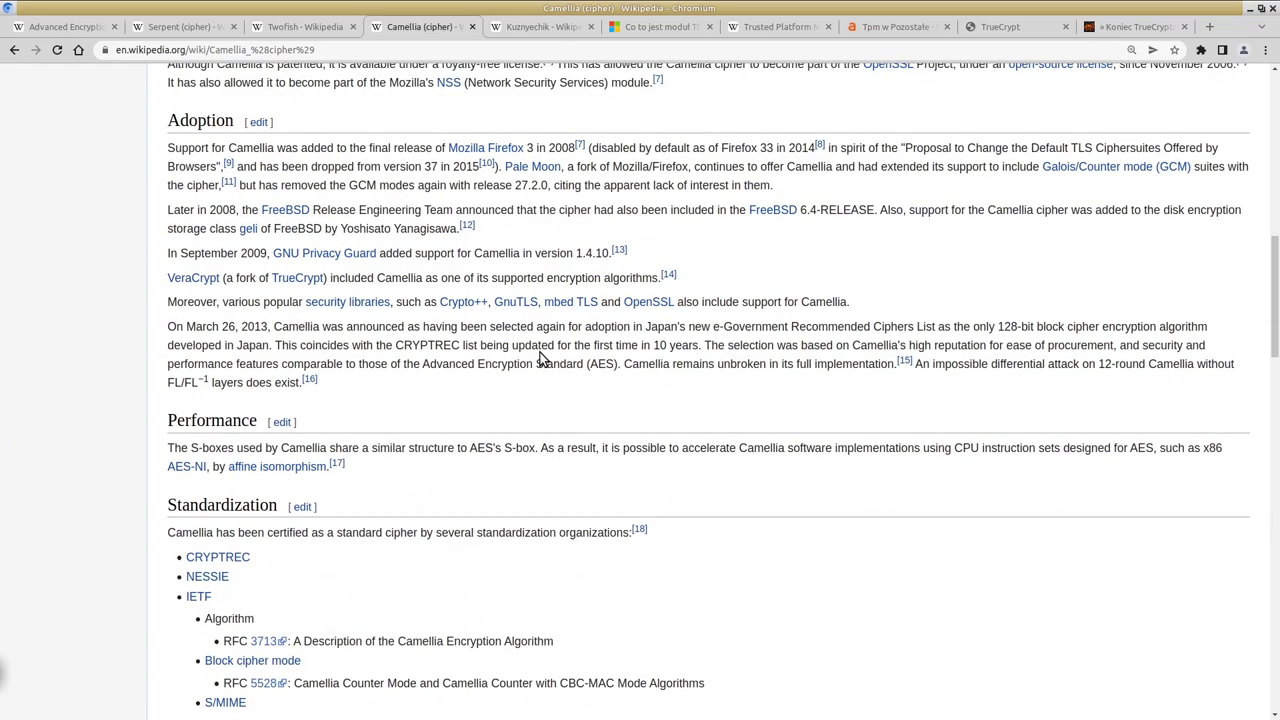
pyautogui.scroll(3, 540, 358)
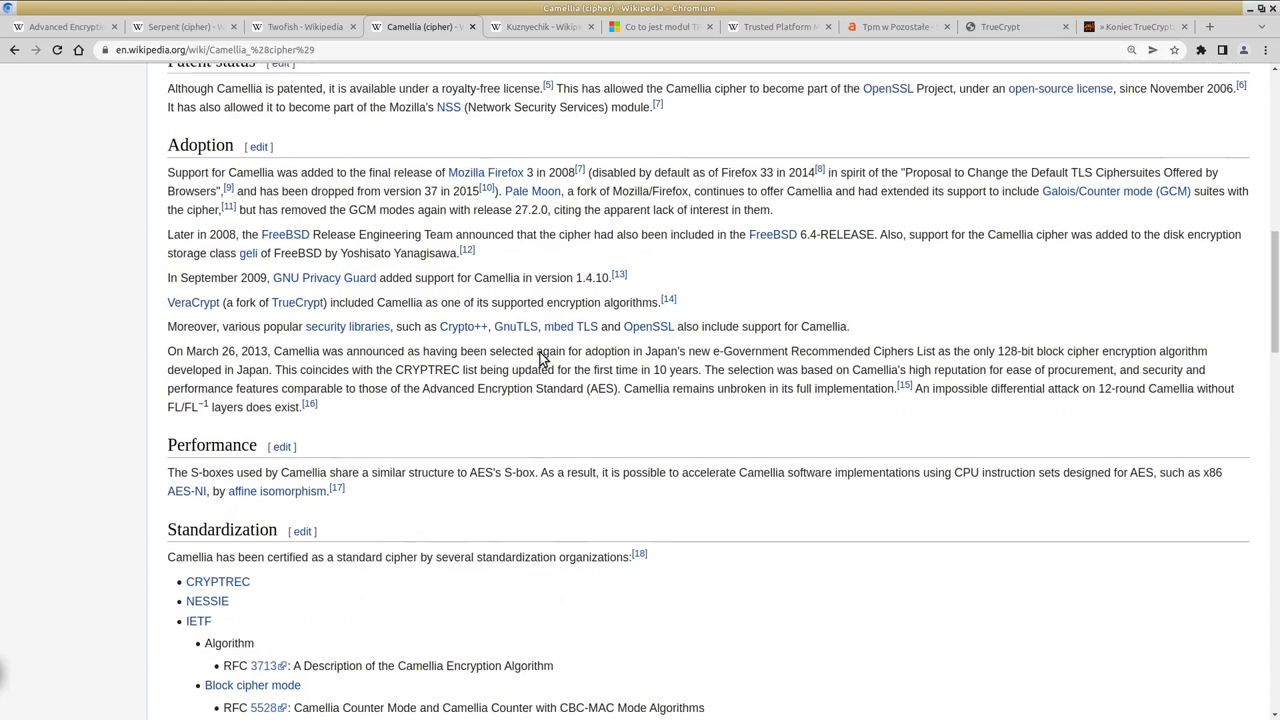
pyautogui.scroll(1, 665, 352)
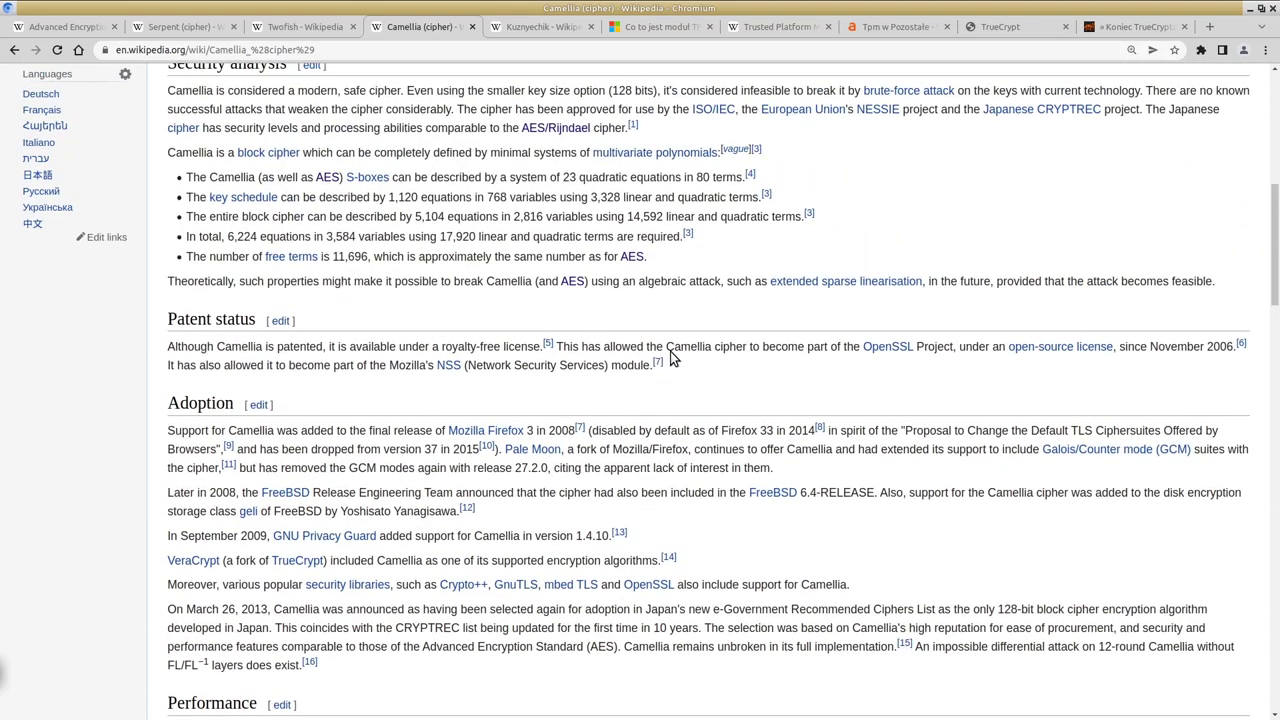
pyautogui.scroll(1, 670, 351)
pyautogui.scroll(5, 668, 351)
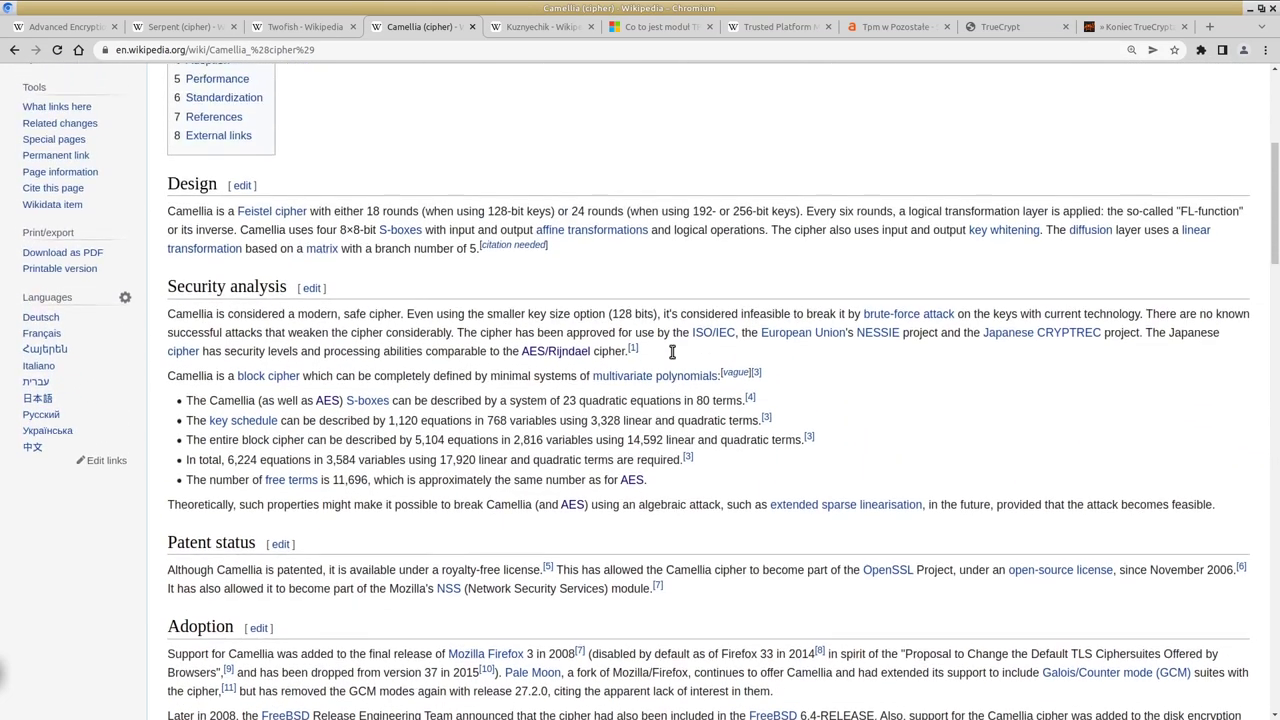
# Step: Skim the Kuznyechik article, then flip back through the Camellia, Twofish, Serpent and AES tabs
pyautogui.click(521, 27)
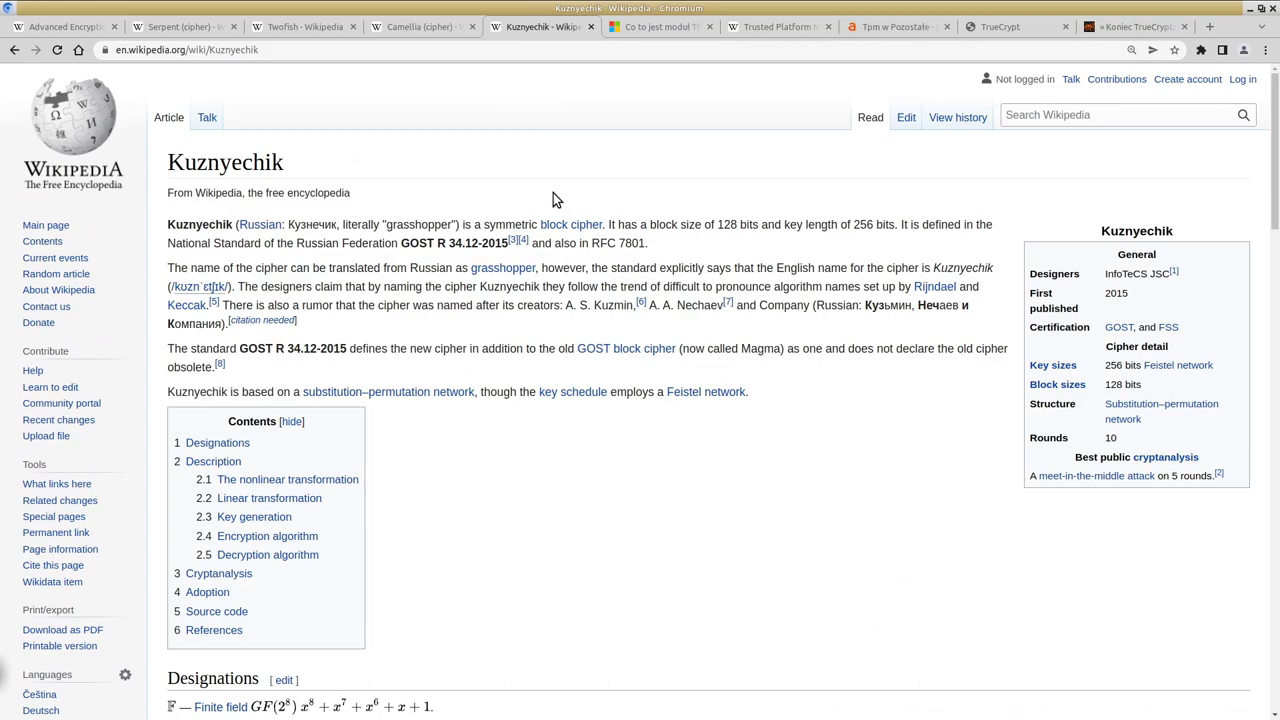
pyautogui.scroll(-2, 553, 193)
pyautogui.scroll(2, 412, 92)
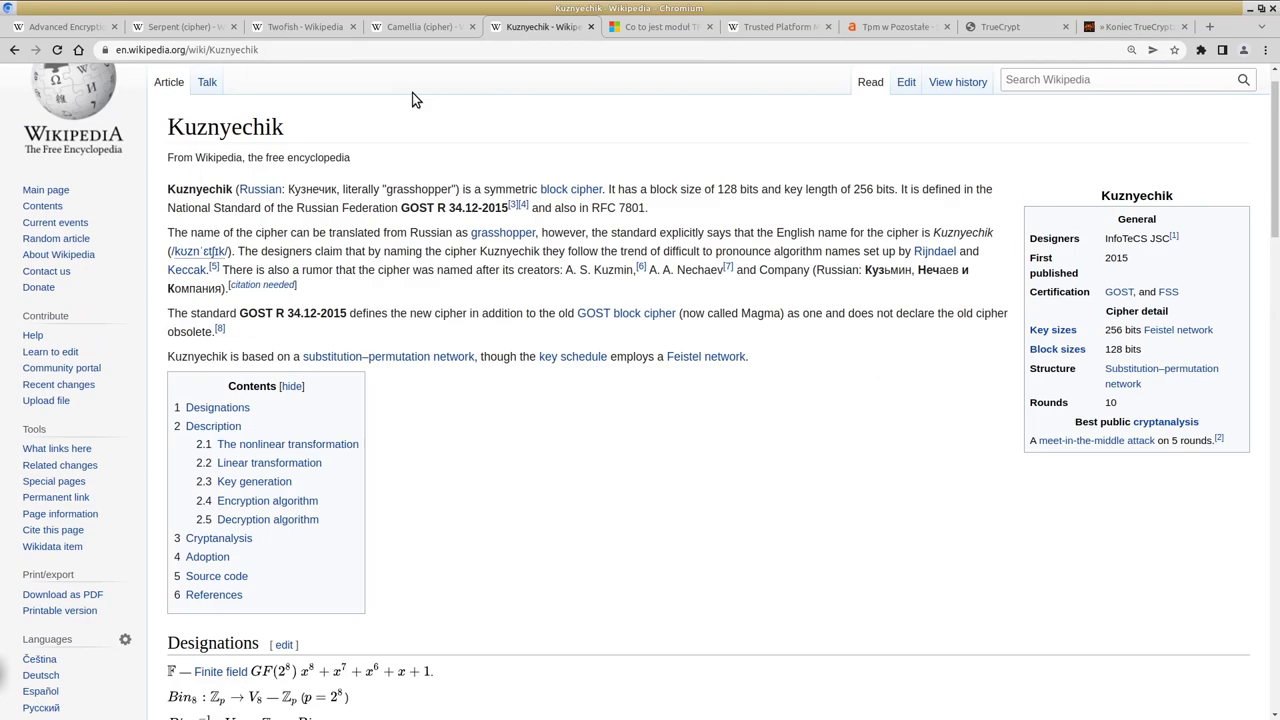
pyautogui.click(398, 30)
pyautogui.click(316, 30)
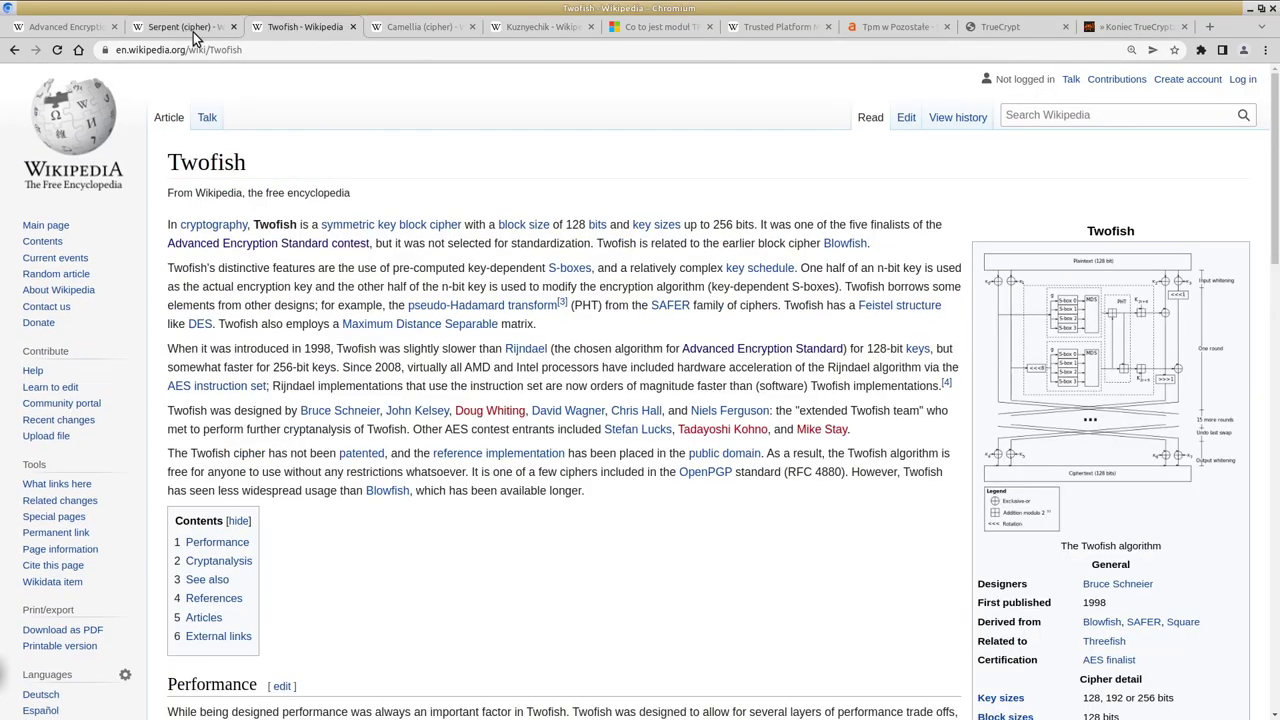
pyautogui.click(184, 31)
pyautogui.click(55, 30)
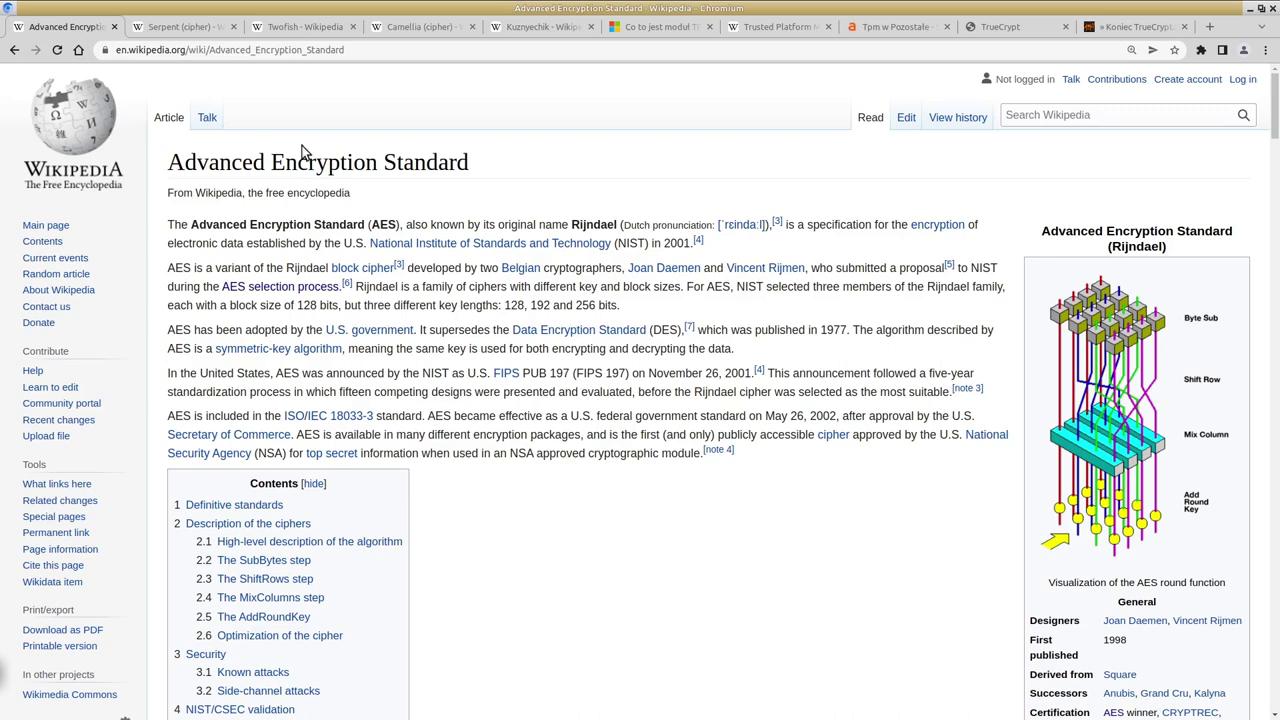
# Step: Cycle through Serpent, Twofish and Camellia to Kuznyechik, then close VeraCrypt's benchmark results
pyautogui.click(183, 31)
pyautogui.click(295, 32)
pyautogui.click(416, 27)
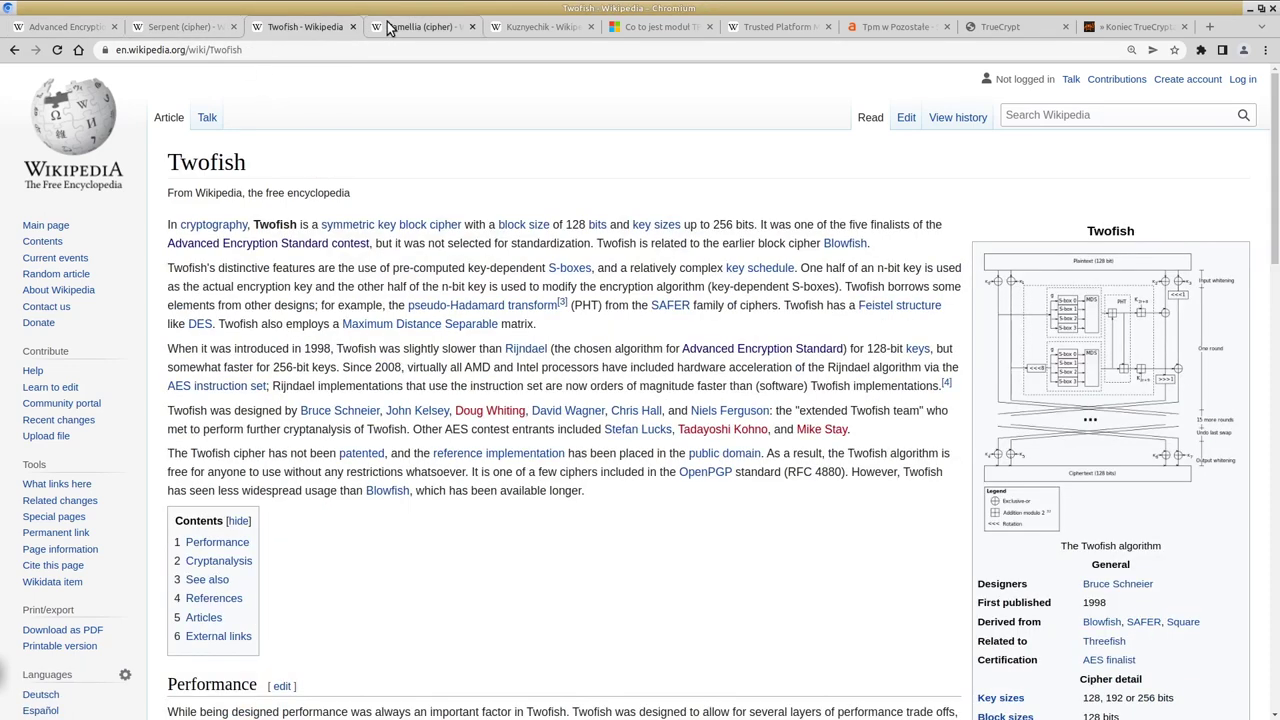
pyautogui.click(519, 27)
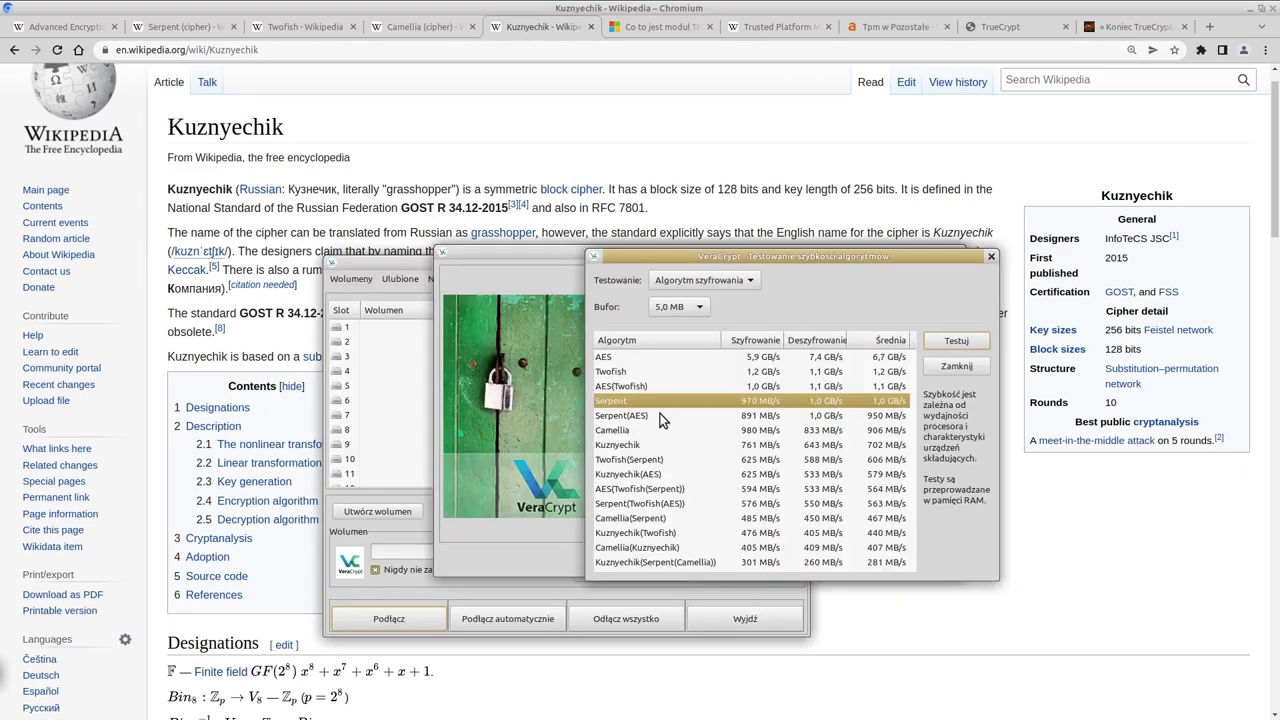
pyautogui.click(993, 258)
# Step: Advance to the volume password page and enter a 20+ character password with special characters, reviewing its parts
pyautogui.press('Return')
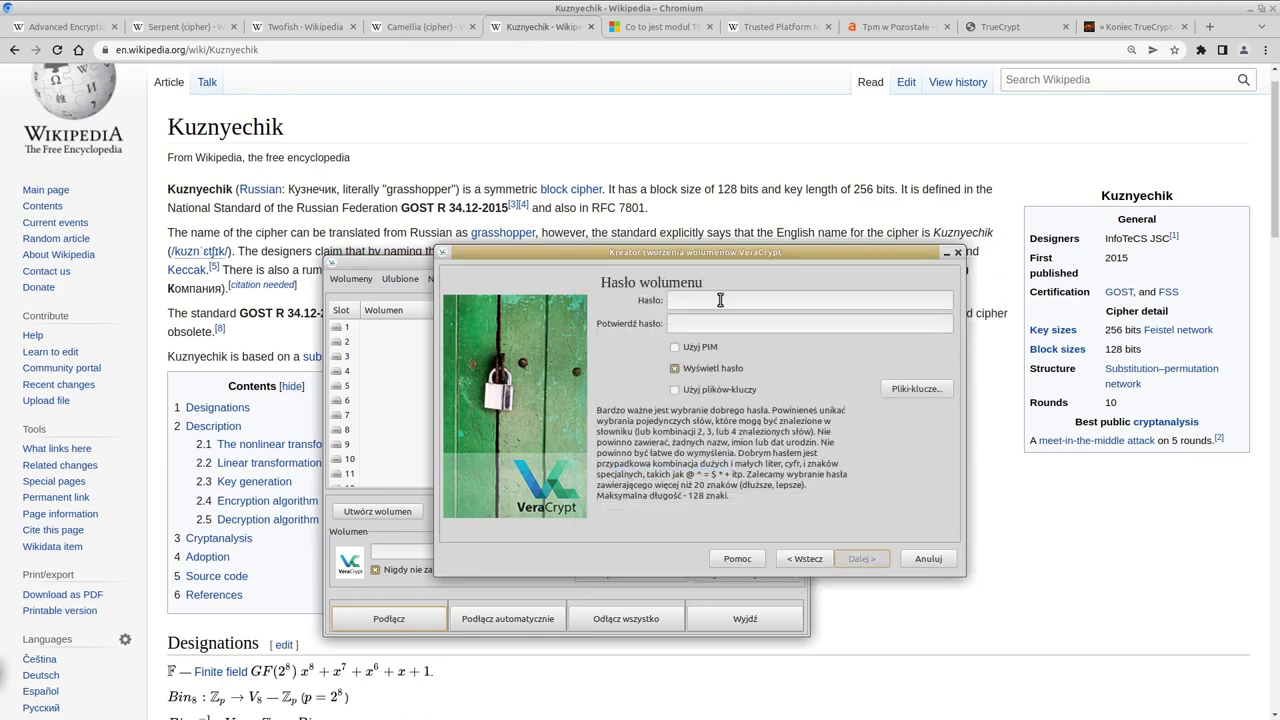
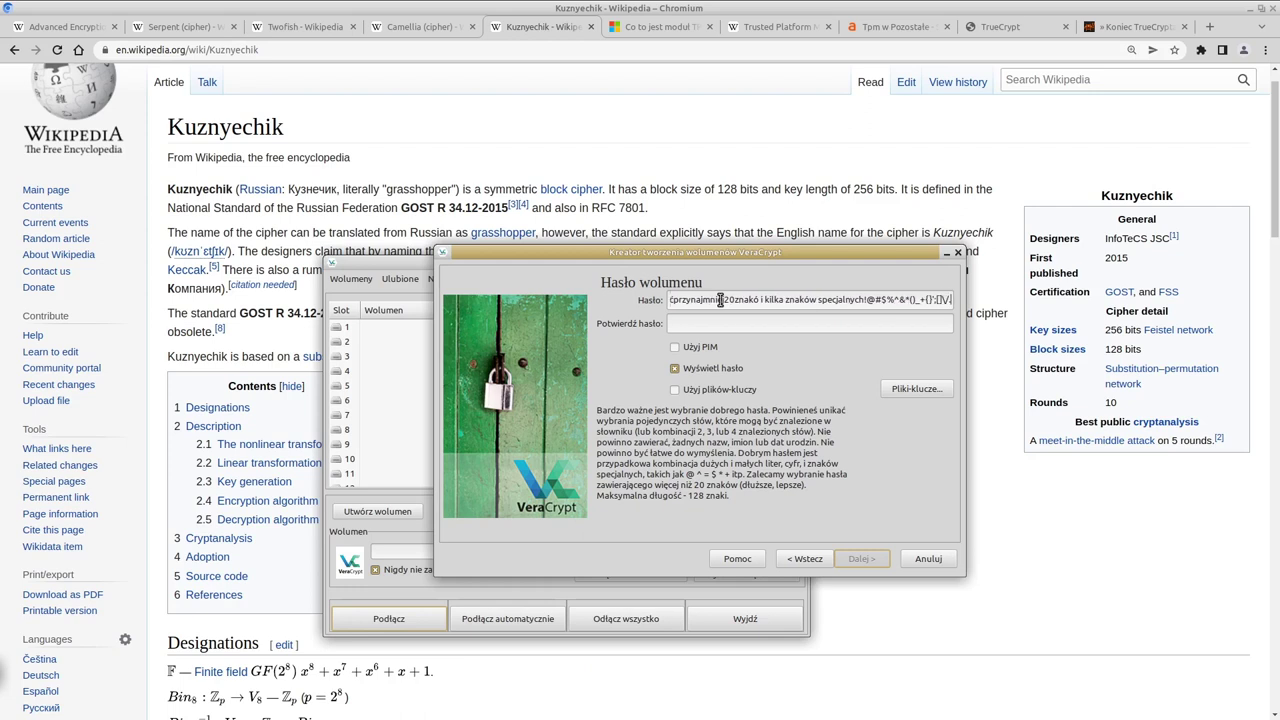
pyautogui.moveTo(822, 300); pyautogui.dragTo(546, 292)
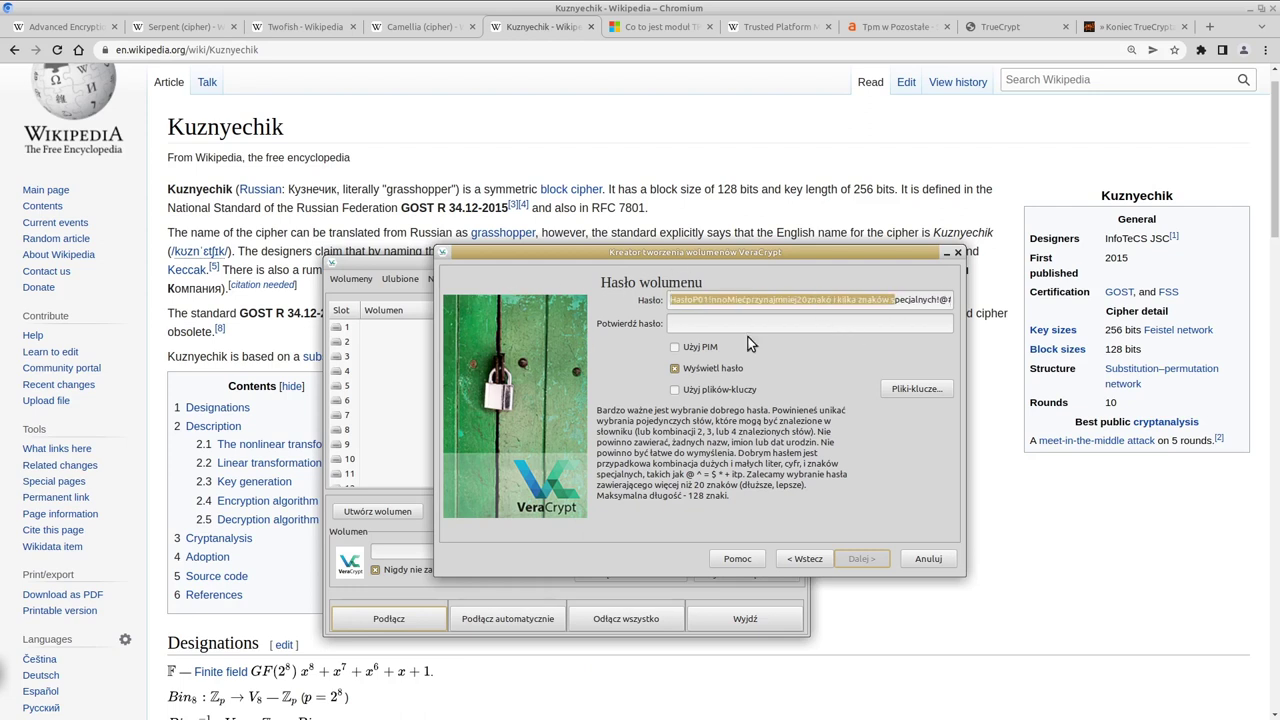
pyautogui.click(762, 299)
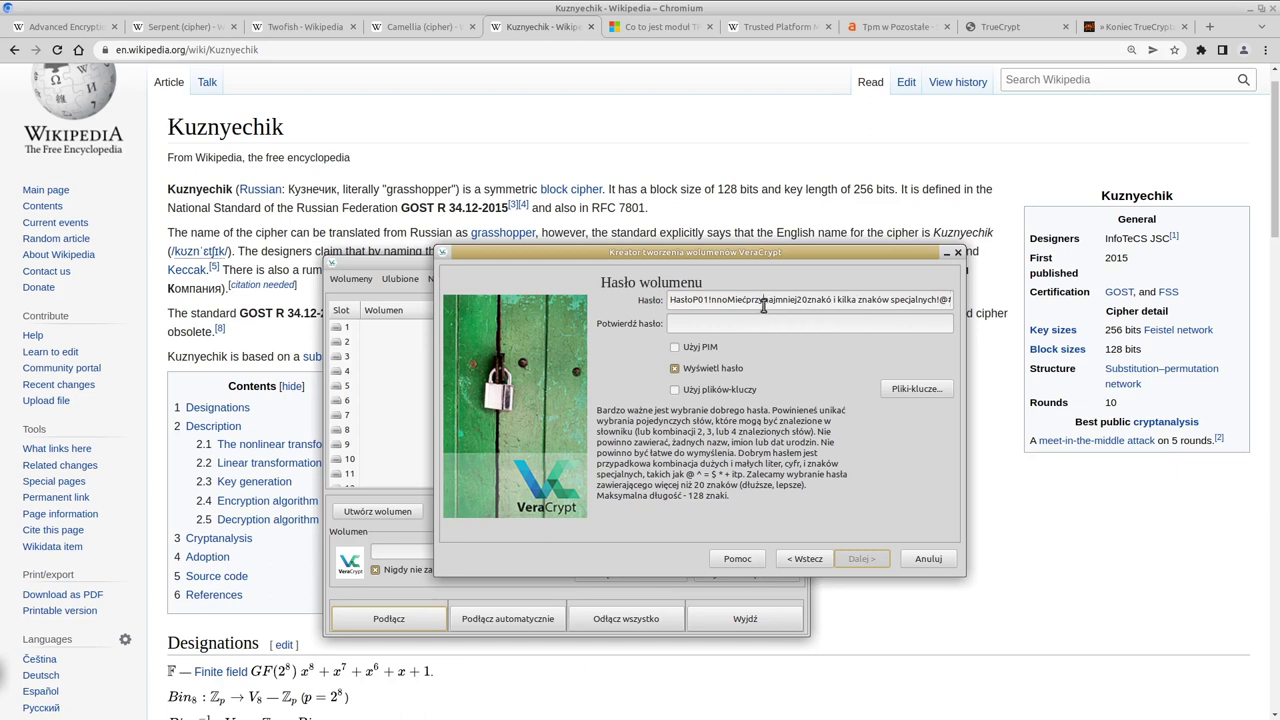
pyautogui.moveTo(913, 300); pyautogui.dragTo(619, 297)
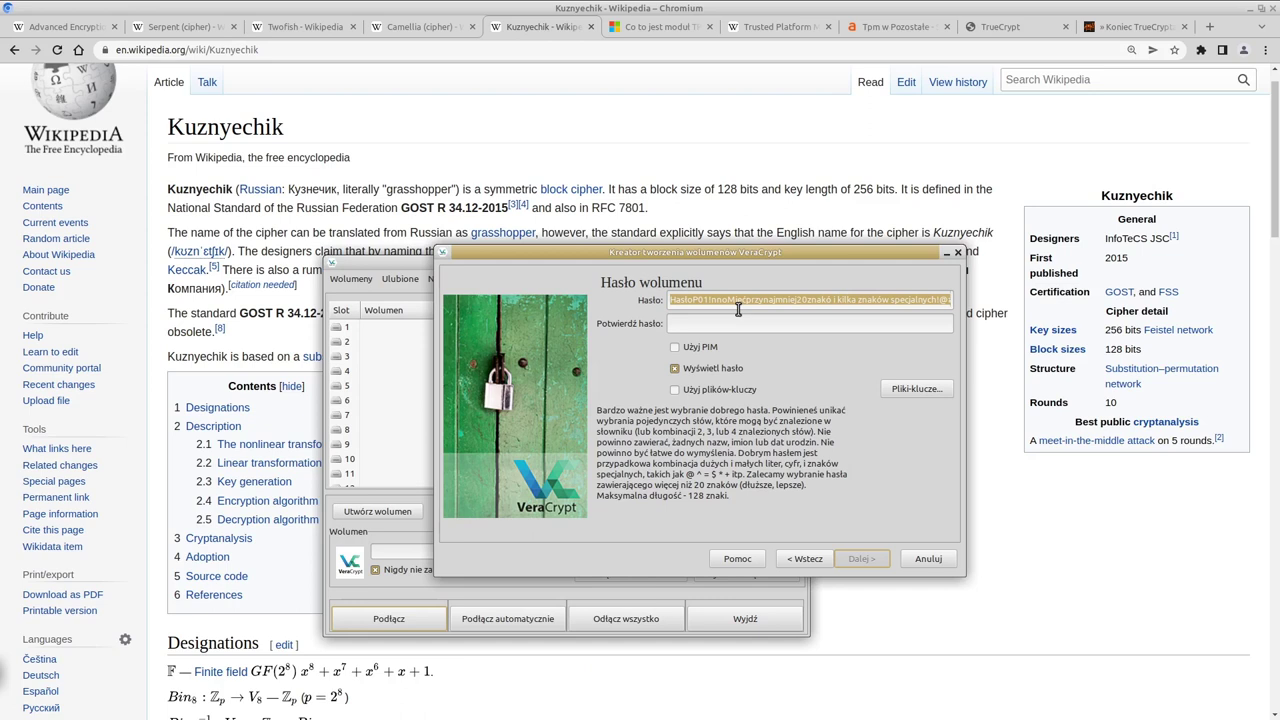
pyautogui.click(746, 299)
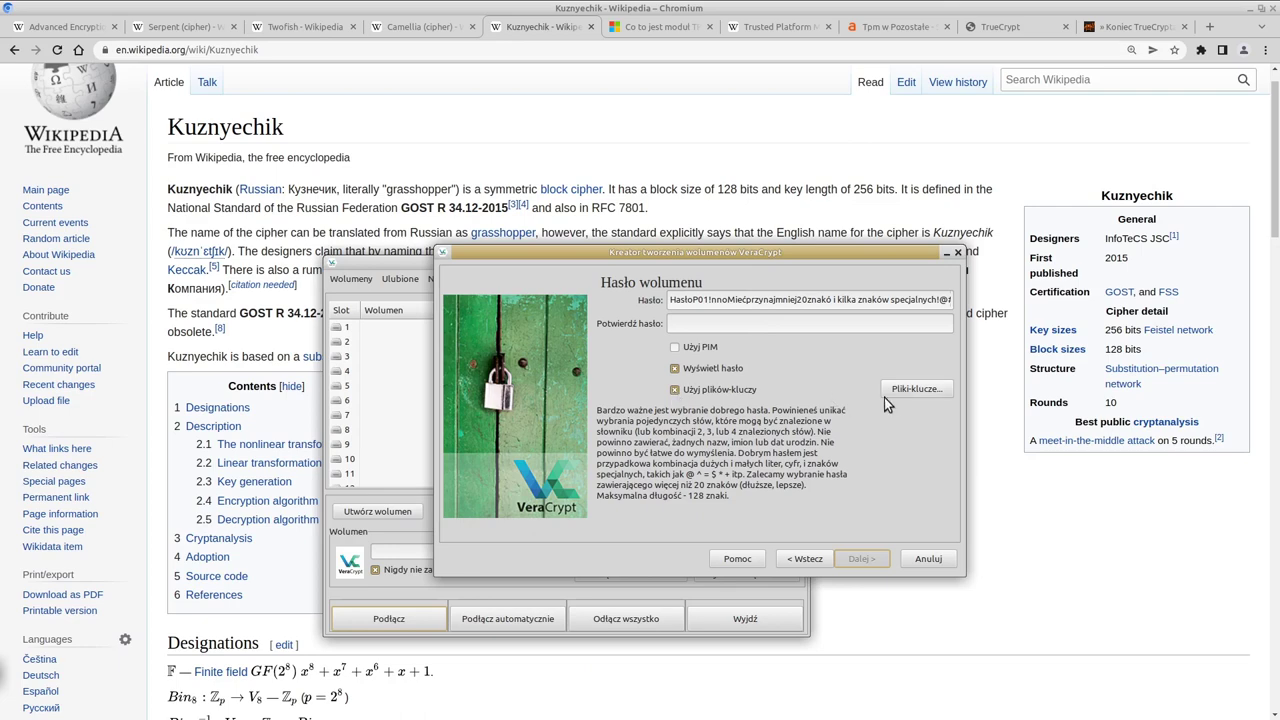
# Step: Add Piramidy.jpg from the Faktopedia folder as the volume's keyfile and confirm with OK
pyautogui.click(909, 390)
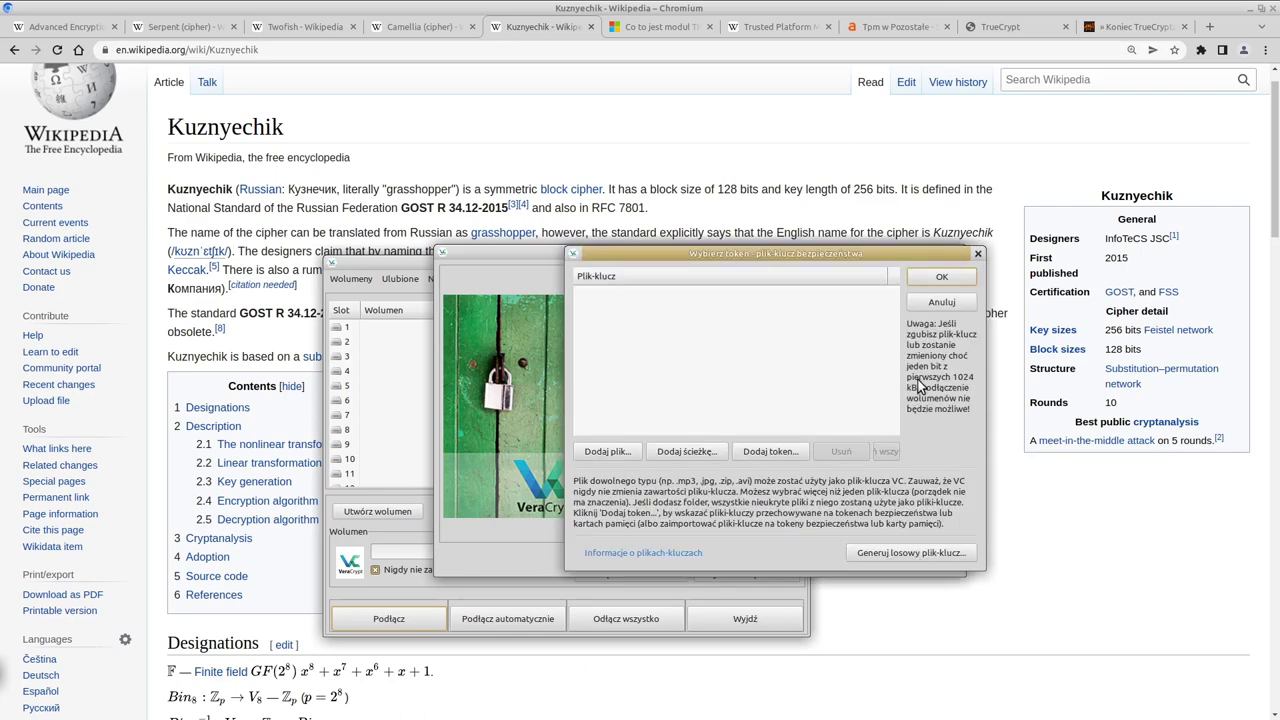
pyautogui.click(606, 451)
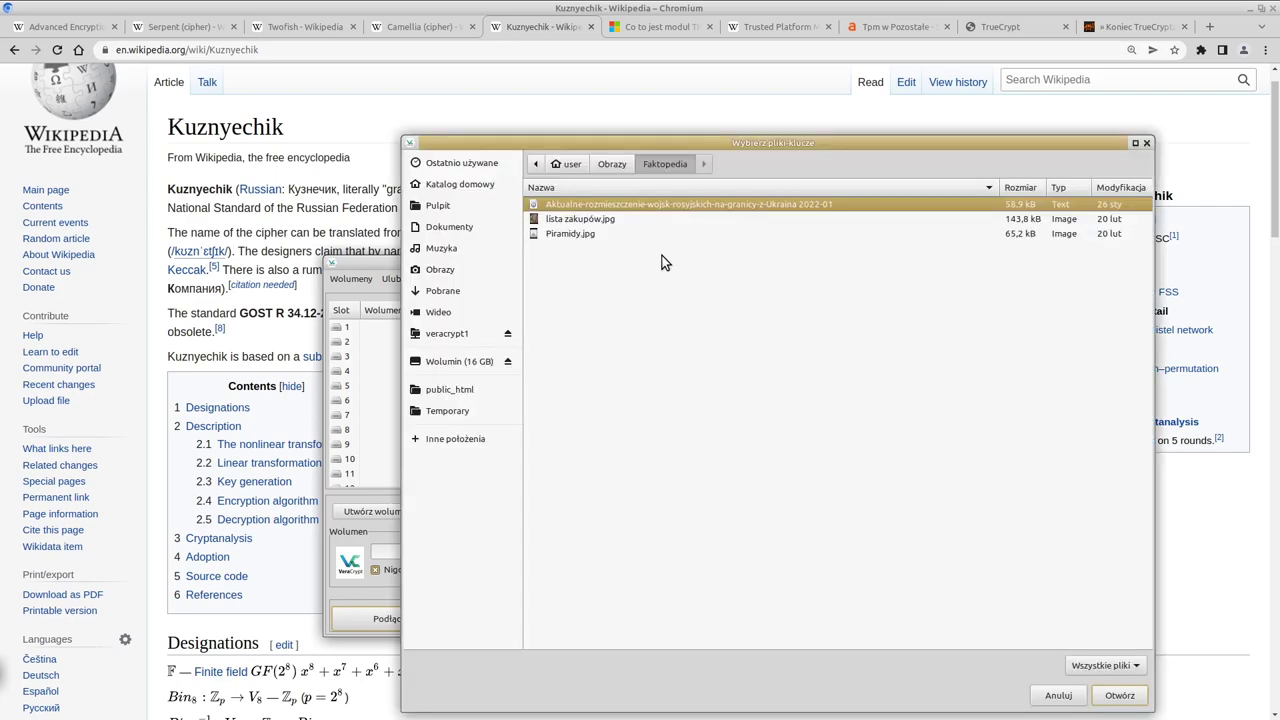
pyautogui.doubleClick(573, 234)
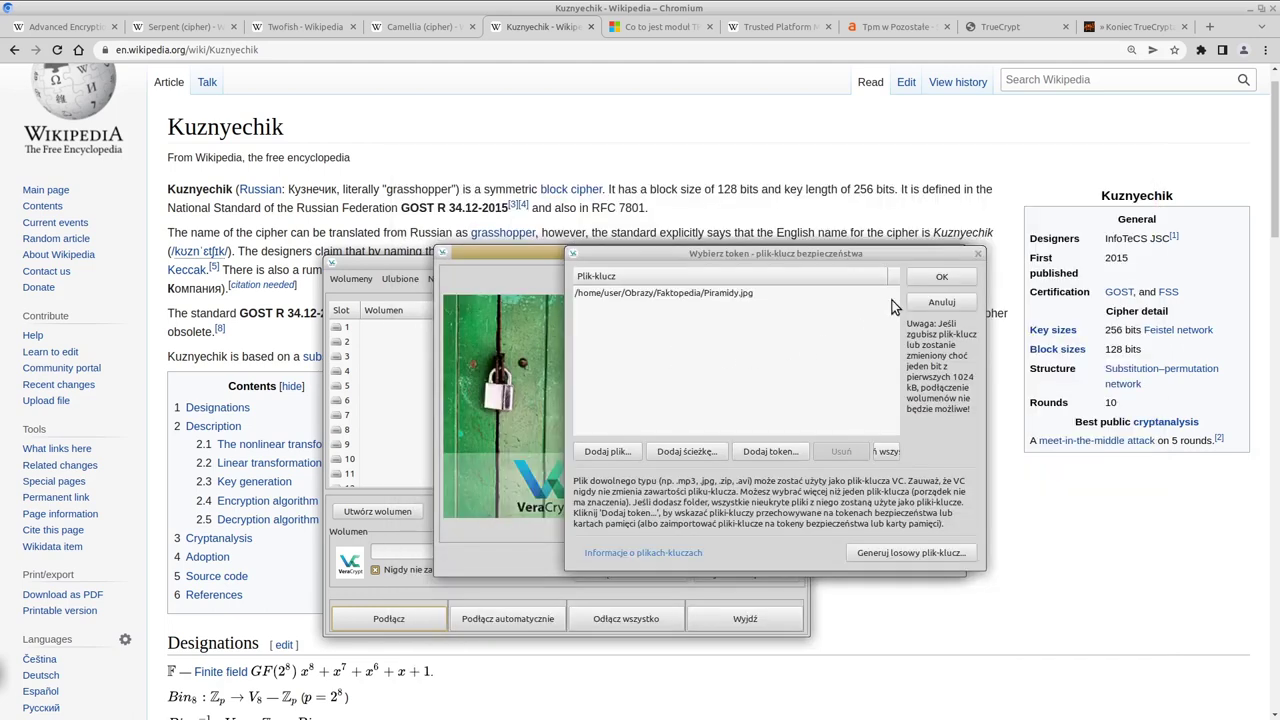
pyautogui.click(938, 279)
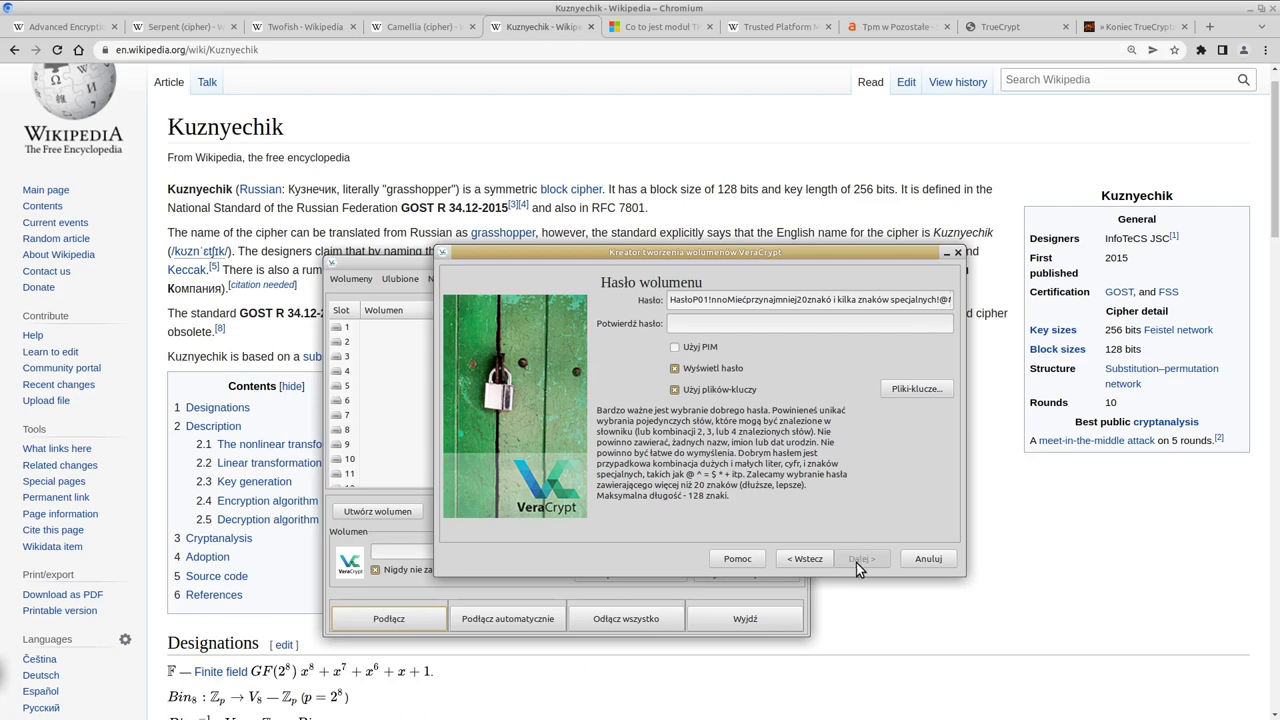
# Step: Bring Chromium forward and open the TrueCrypt SourceForge page with its insecurity warning
pyautogui.doubleClick(843, 299)
pyautogui.click(713, 126)
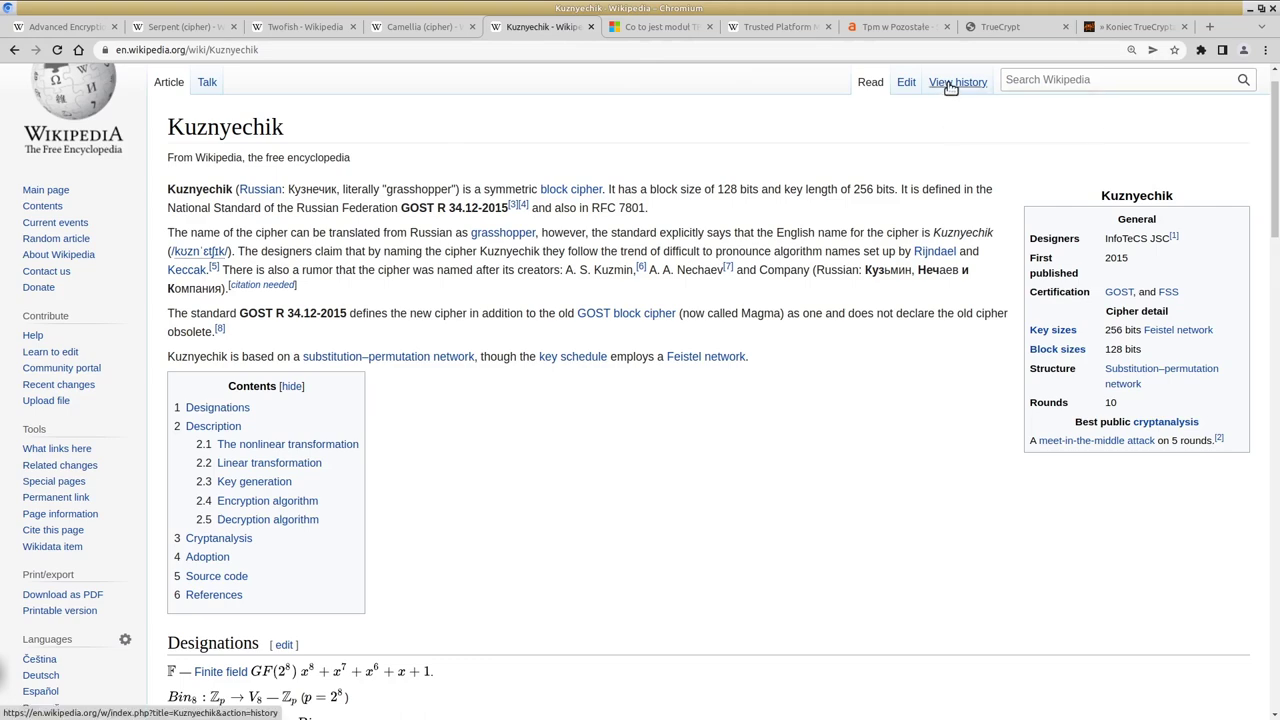
pyautogui.click(995, 32)
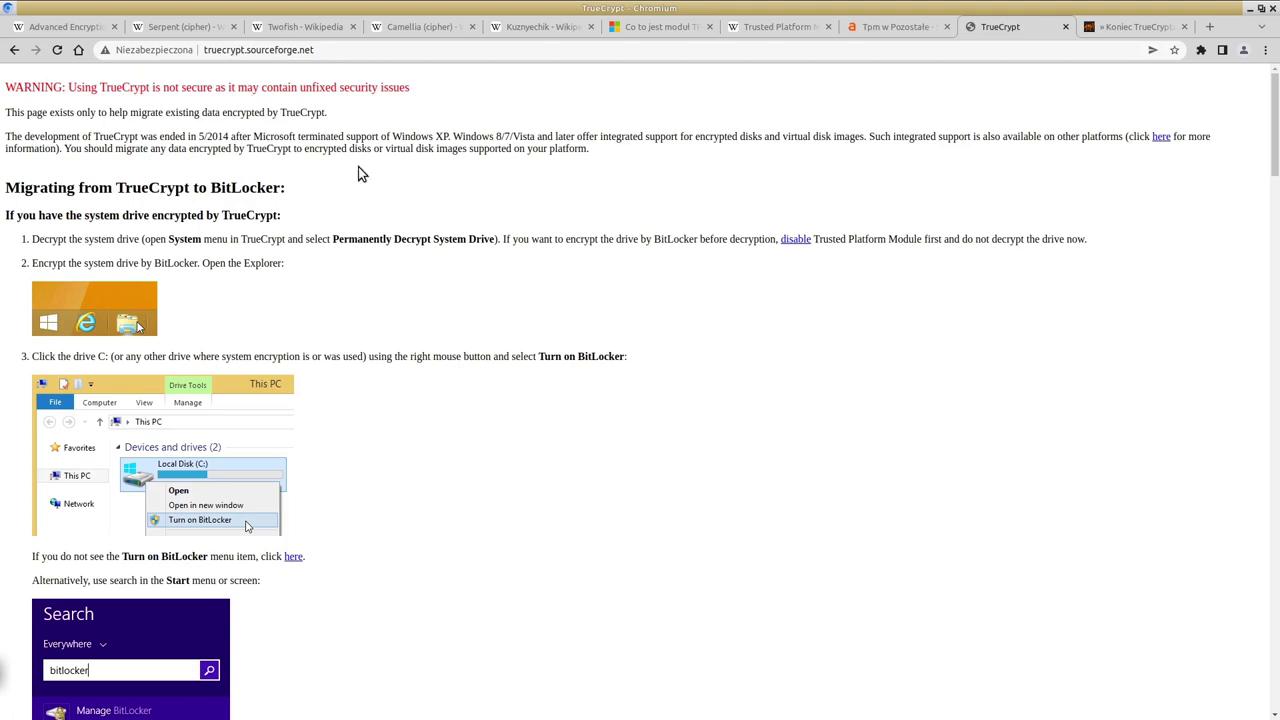
# Step: Highlight the Windows XP end-of-support mention on the TrueCrypt page, then clear it
pyautogui.scroll(-1, 525, 197)
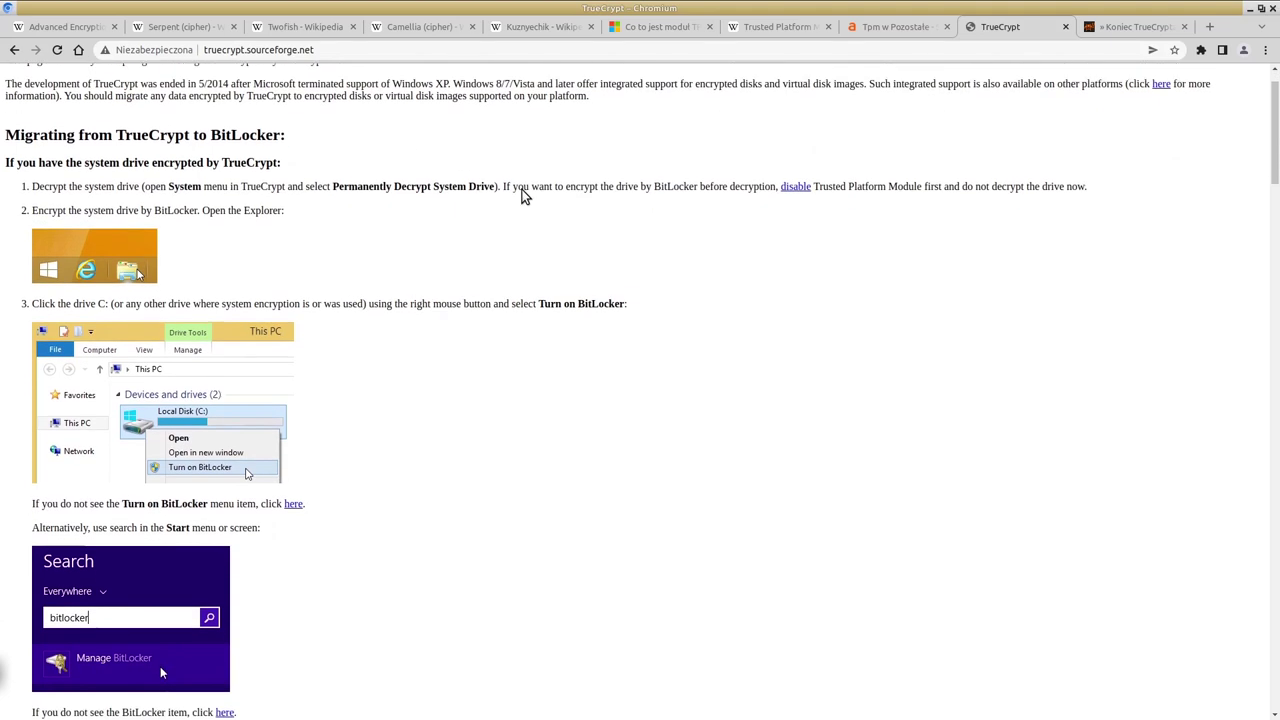
pyautogui.scroll(1, 525, 197)
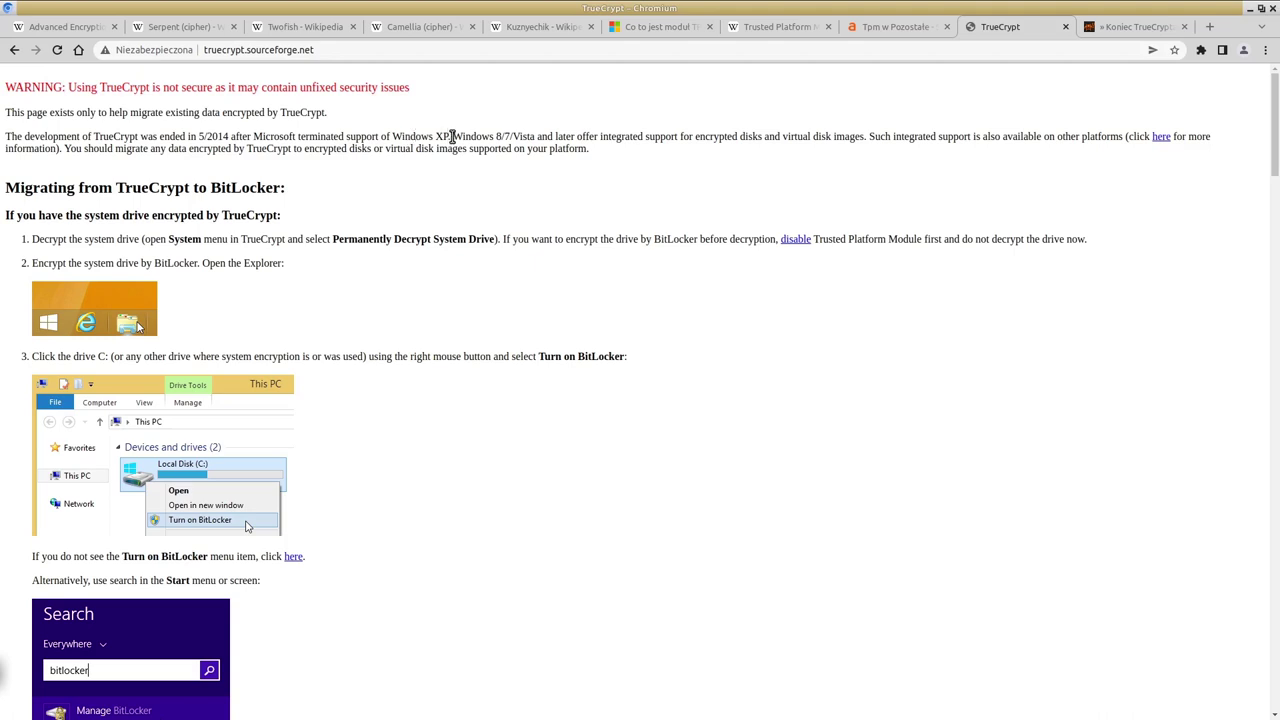
pyautogui.moveTo(452, 136); pyautogui.dragTo(417, 134)
pyautogui.click(462, 275)
# Step: Scroll down through the TrueCrypt-to-BitLocker migration steps
pyautogui.scroll(-2, 462, 275)
pyautogui.scroll(-5, 453, 282)
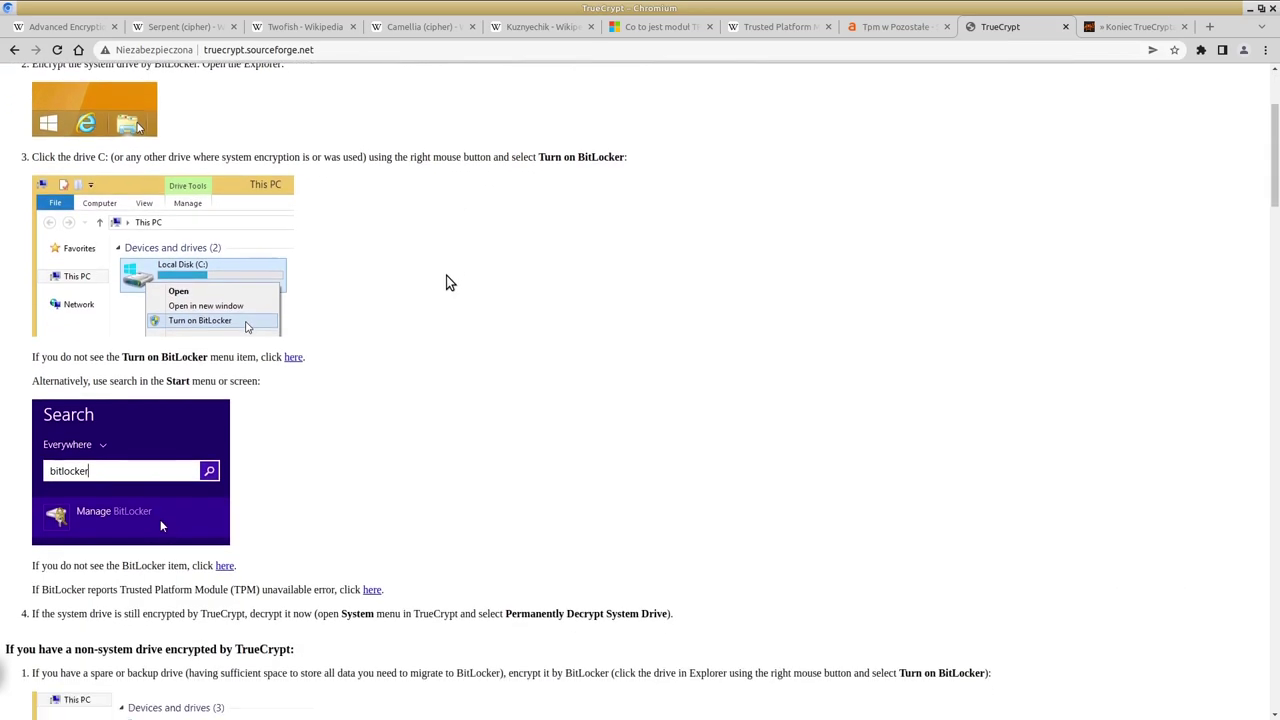
pyautogui.scroll(-3, 449, 278)
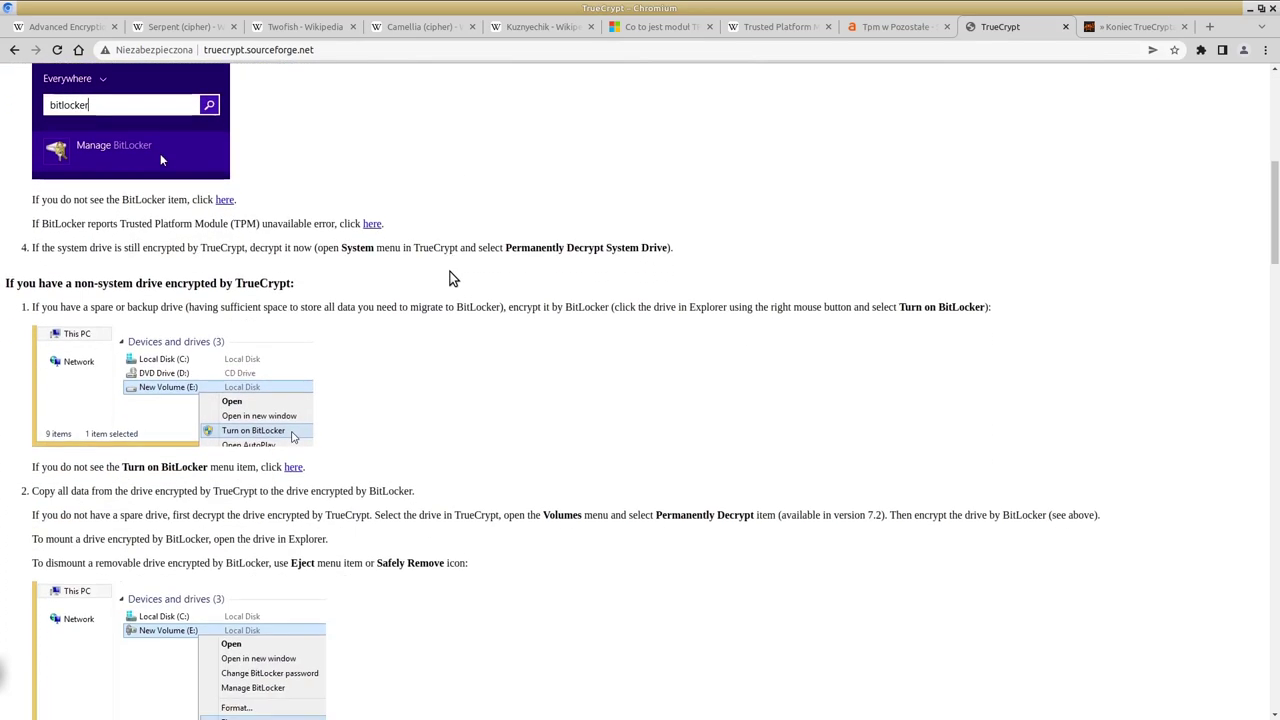
pyautogui.scroll(-1, 449, 278)
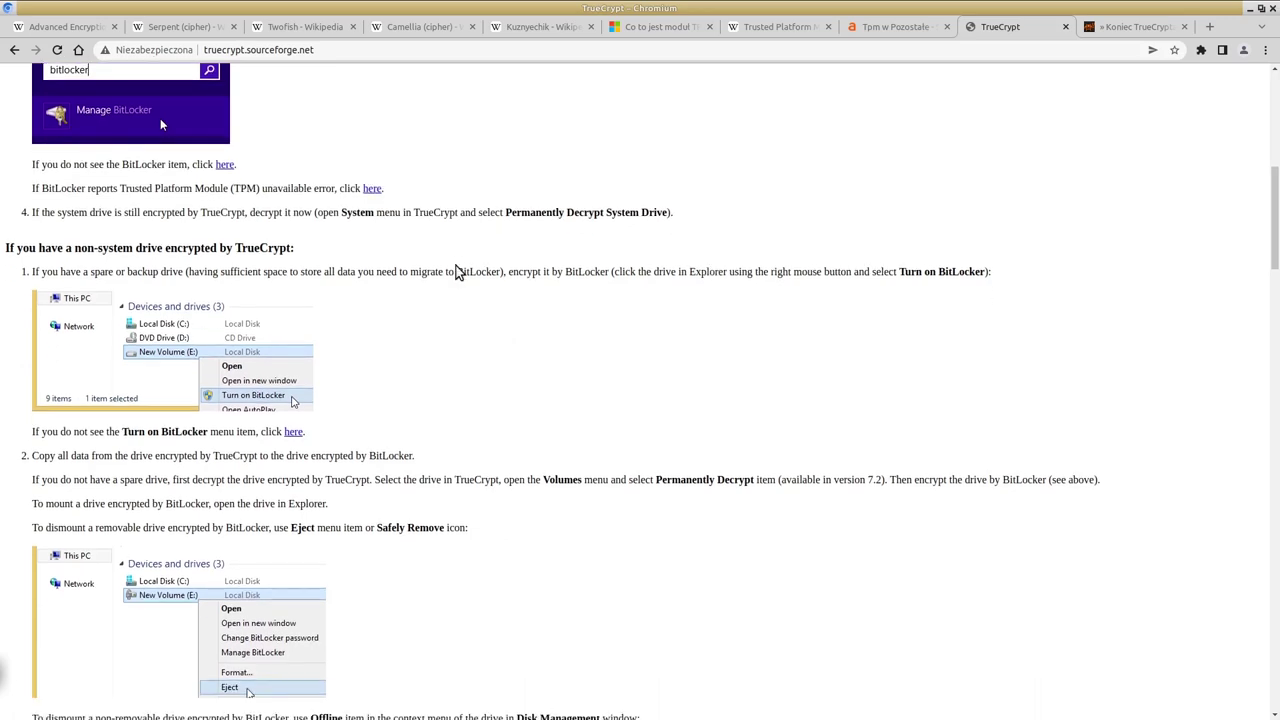
pyautogui.scroll(-3, 455, 270)
pyautogui.scroll(-10, 470, 260)
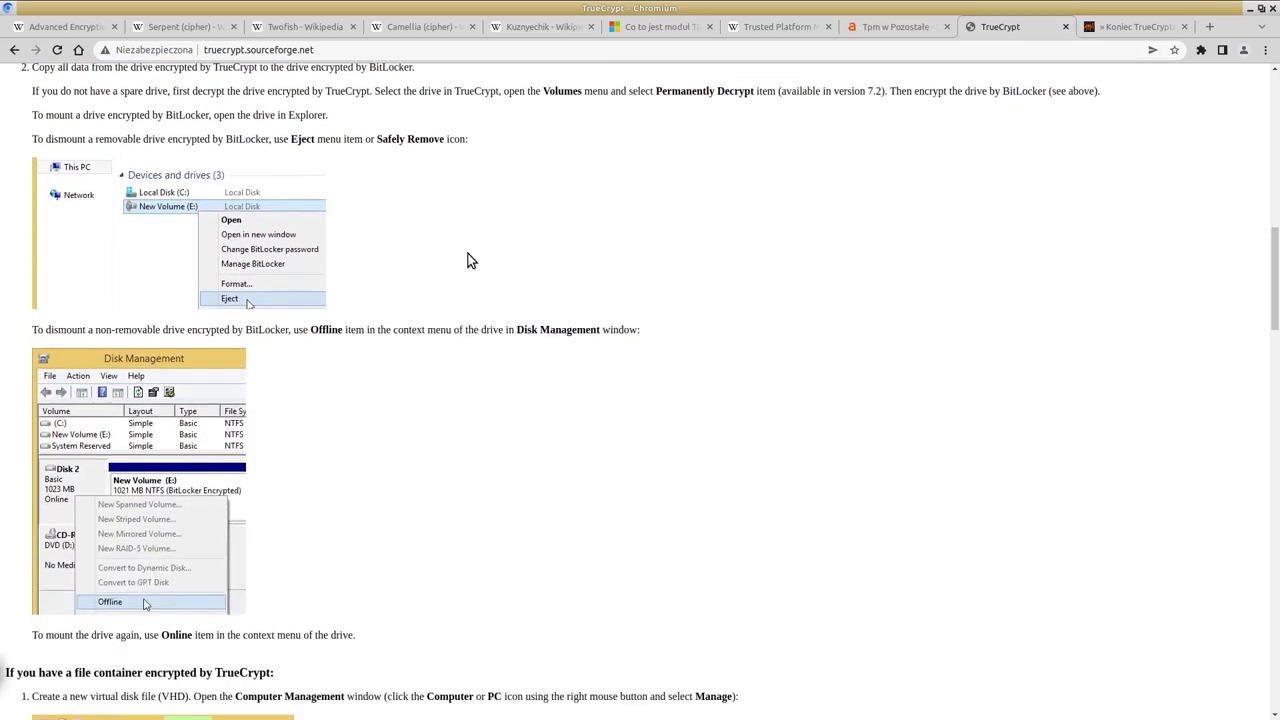
pyautogui.scroll(-1, 470, 260)
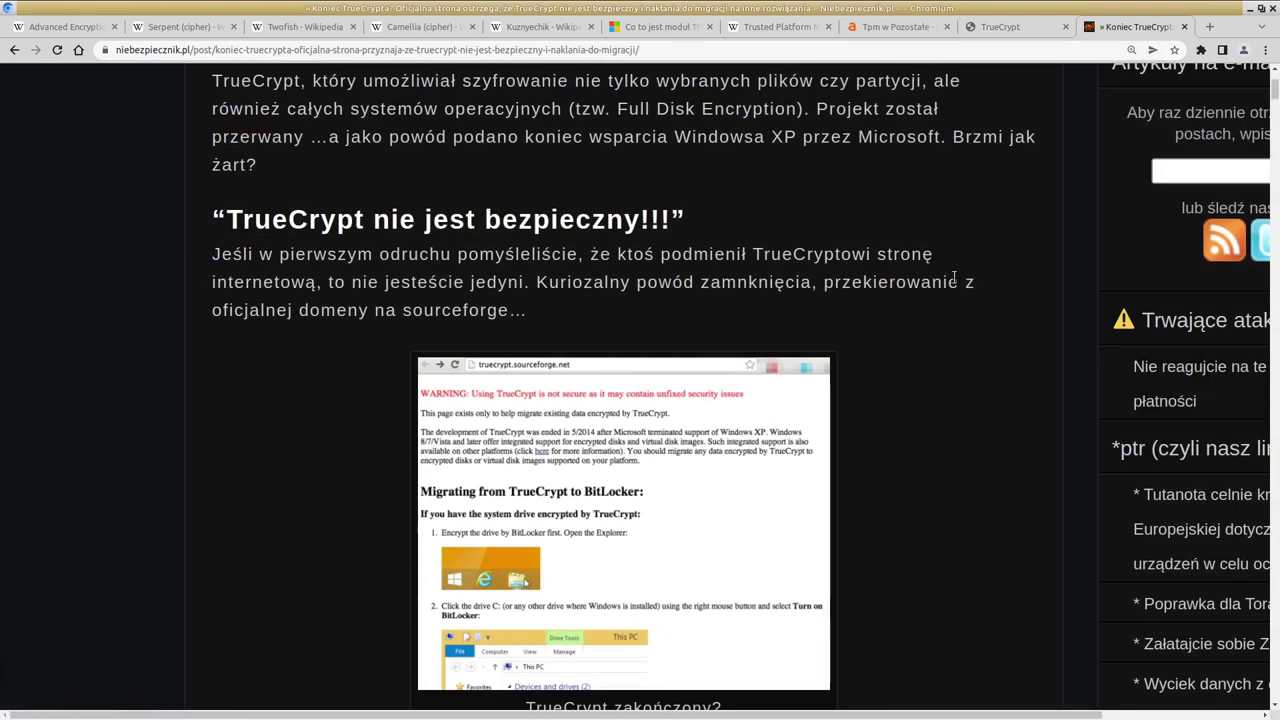
pyautogui.scroll(14, 518, 272)
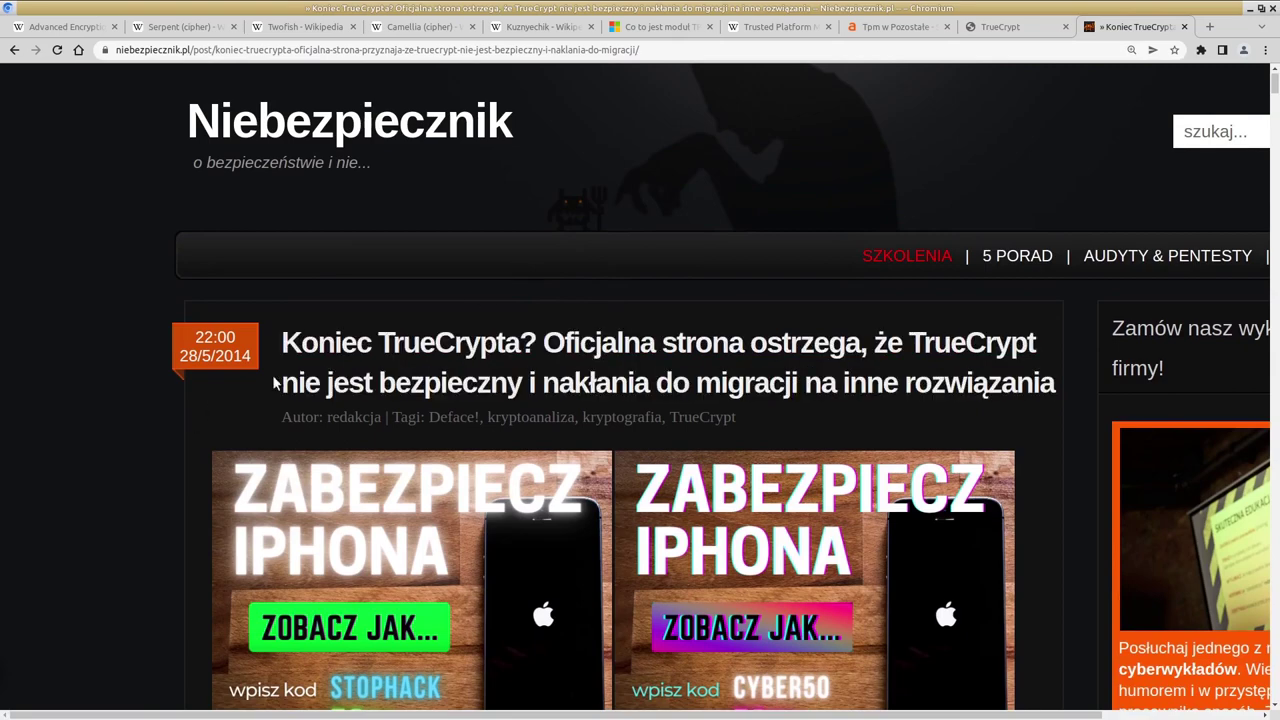
# Step: Scroll the Niebezpiecznik 'Koniec TrueCrypta?' article, highlighting the phrase 'Windowsa XP'
pyautogui.scroll(-11, 518, 272)
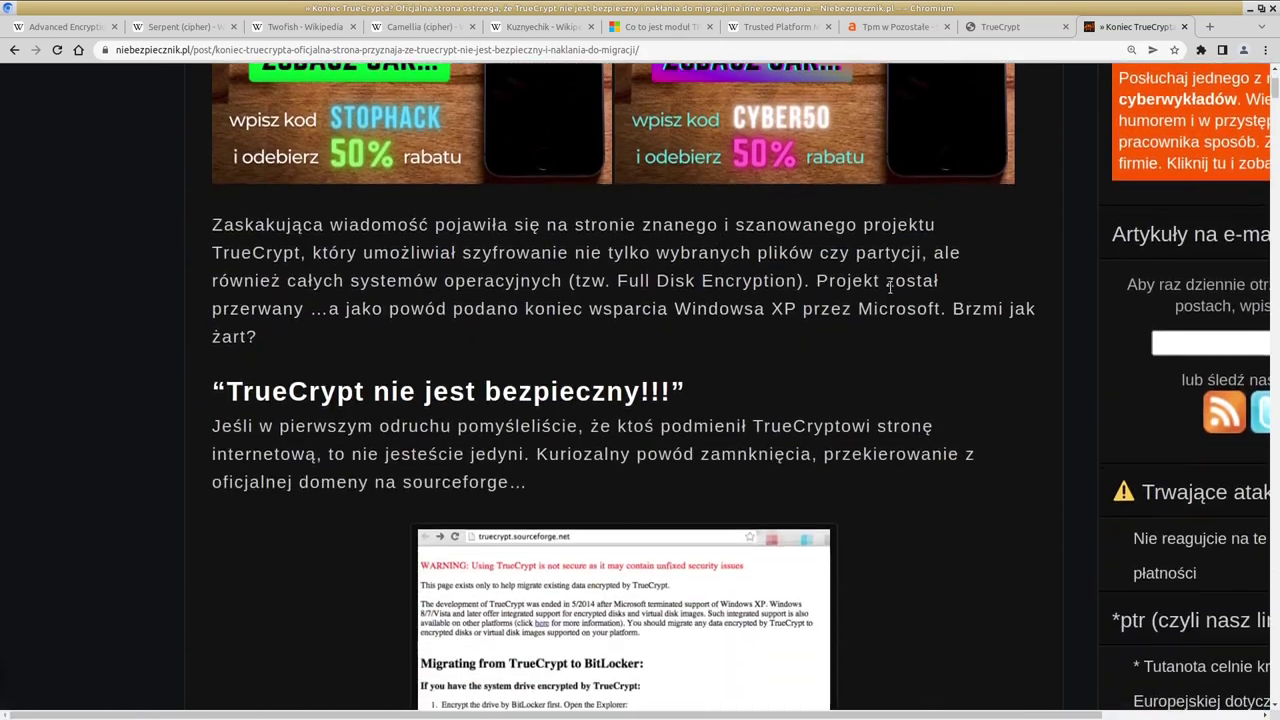
pyautogui.scroll(-2, 888, 290)
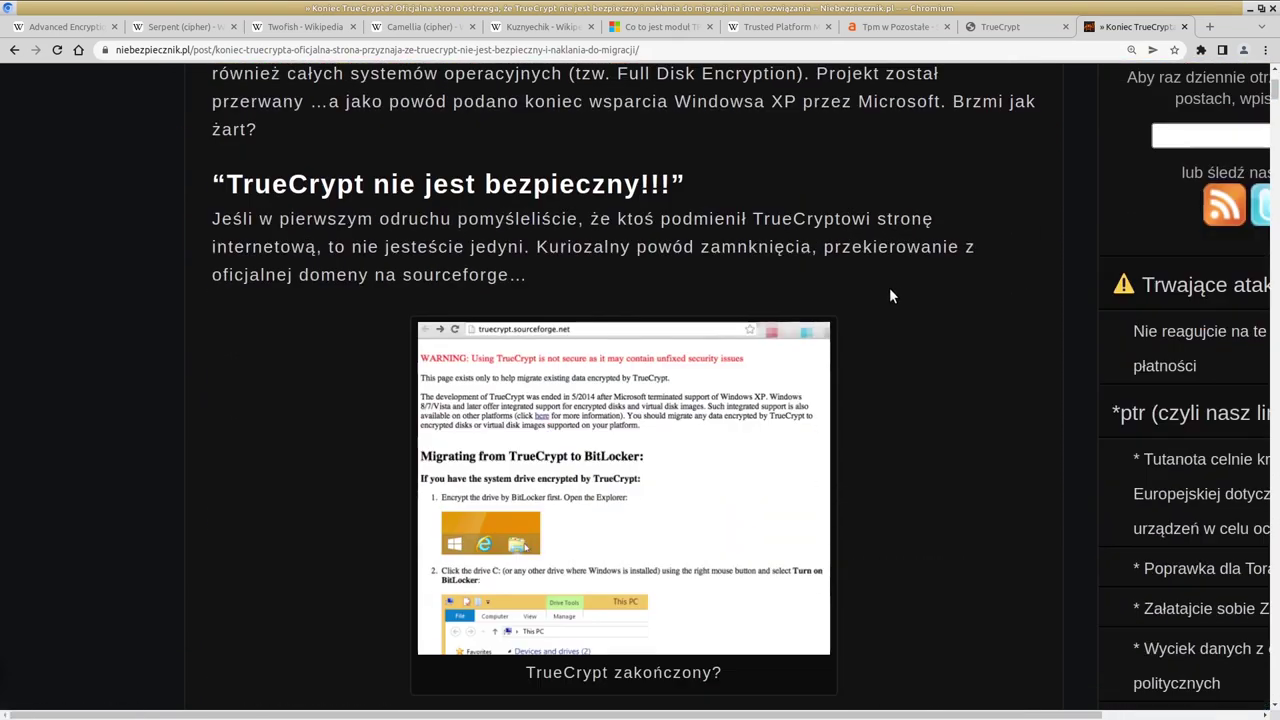
pyautogui.moveTo(673, 105); pyautogui.dragTo(941, 101)
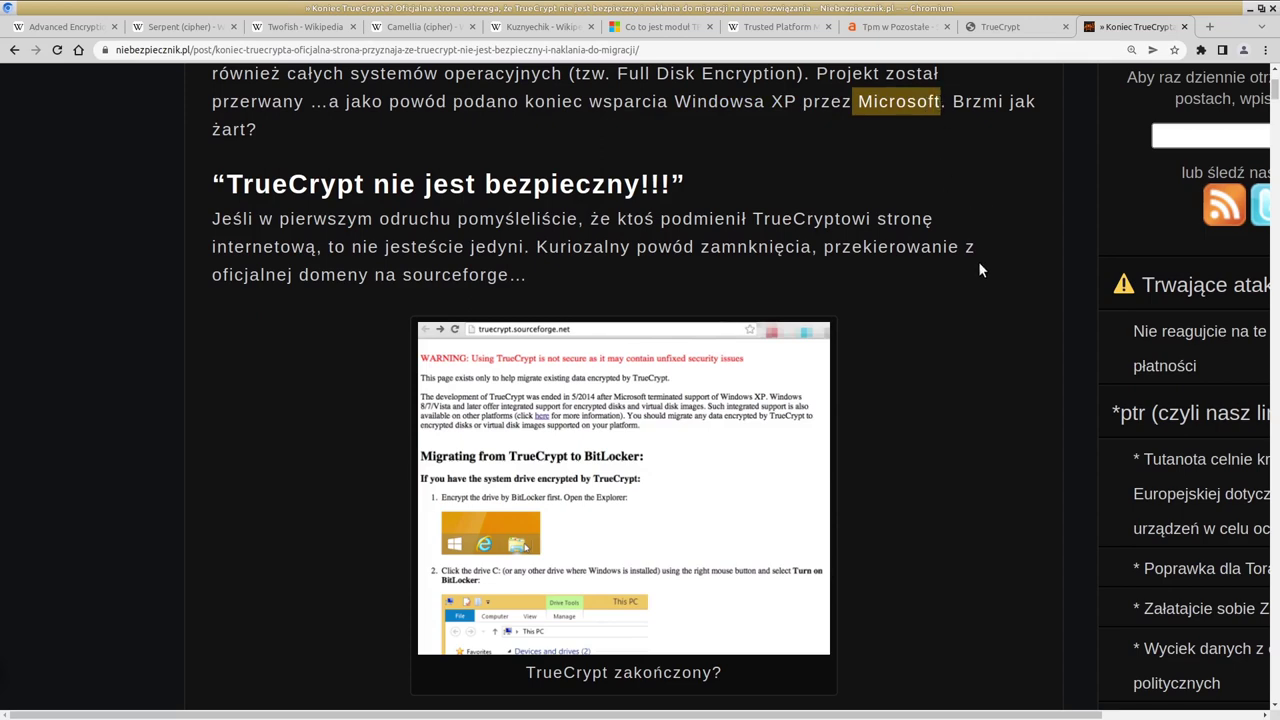
pyautogui.scroll(-4, 979, 266)
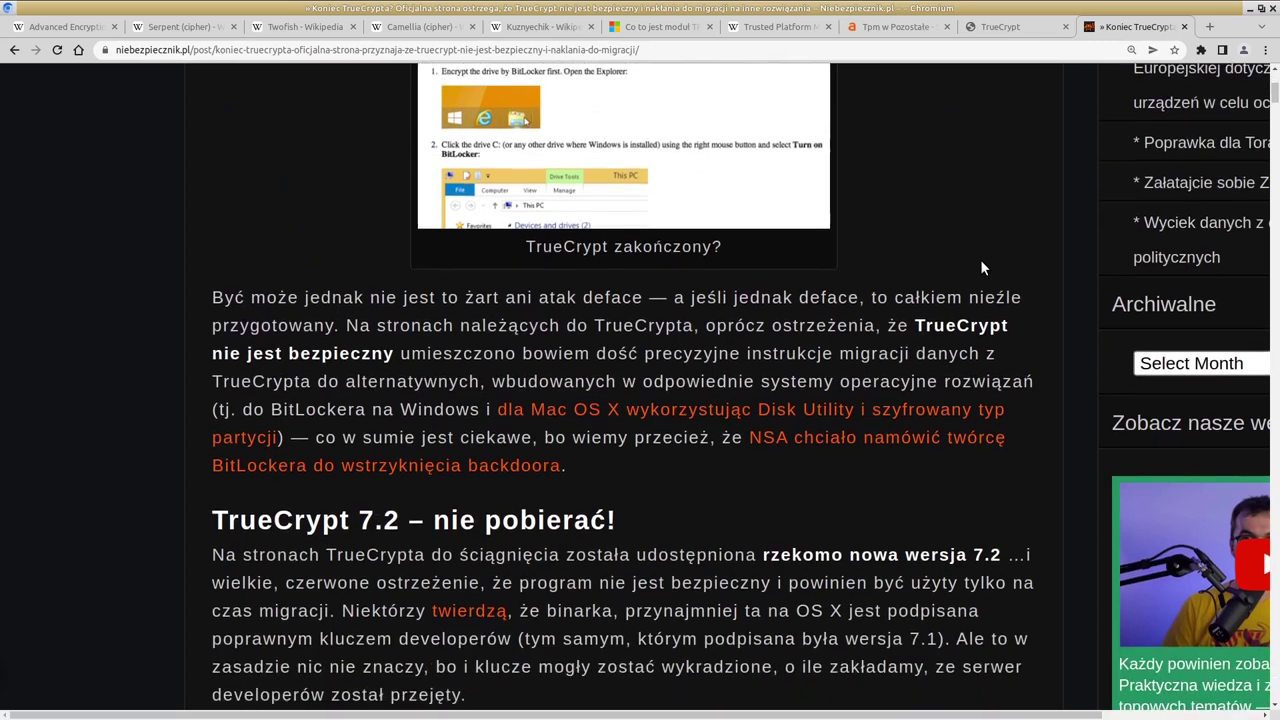
pyautogui.scroll(-1, 981, 267)
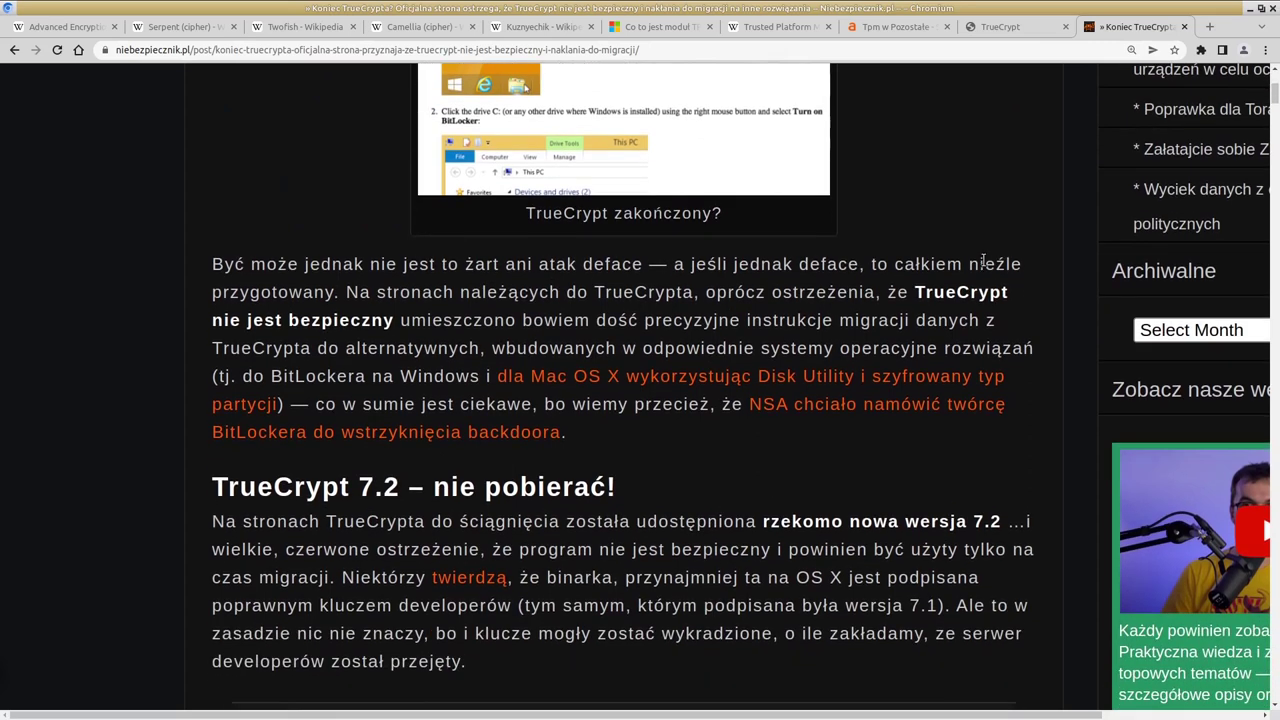
pyautogui.scroll(-1, 983, 261)
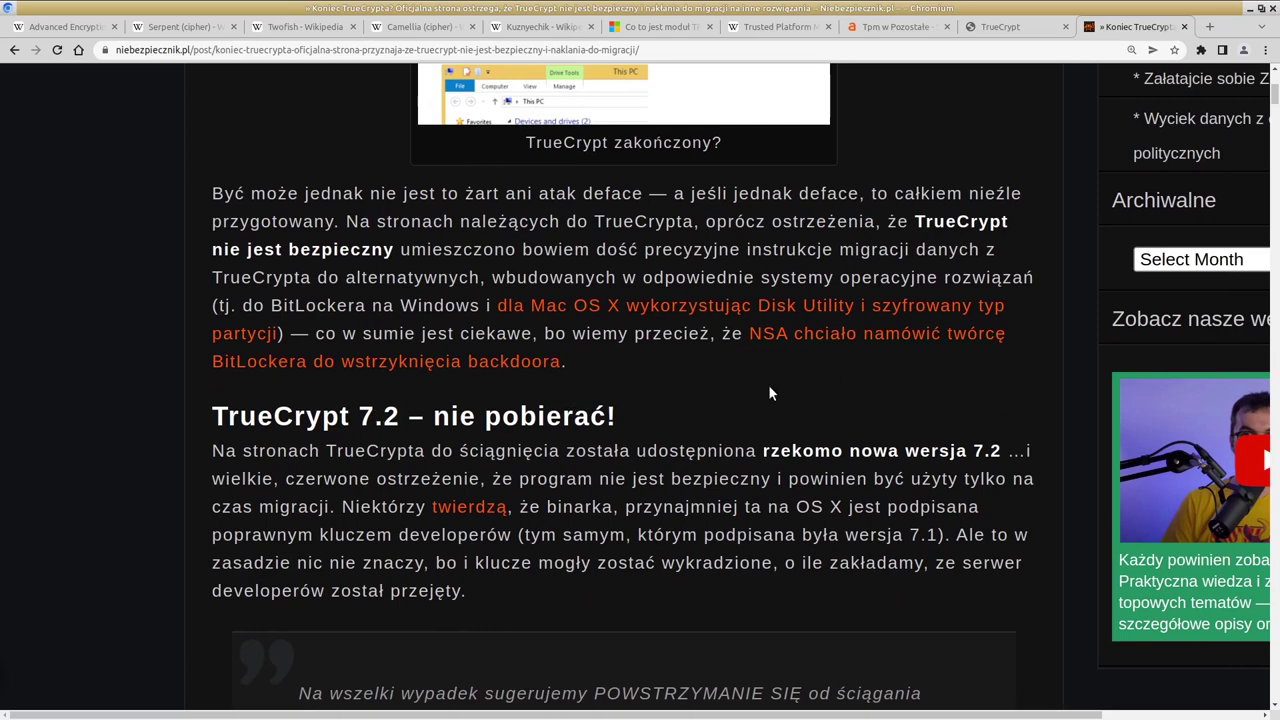
pyautogui.scroll(-1, 775, 388)
pyautogui.scroll(-3, 776, 384)
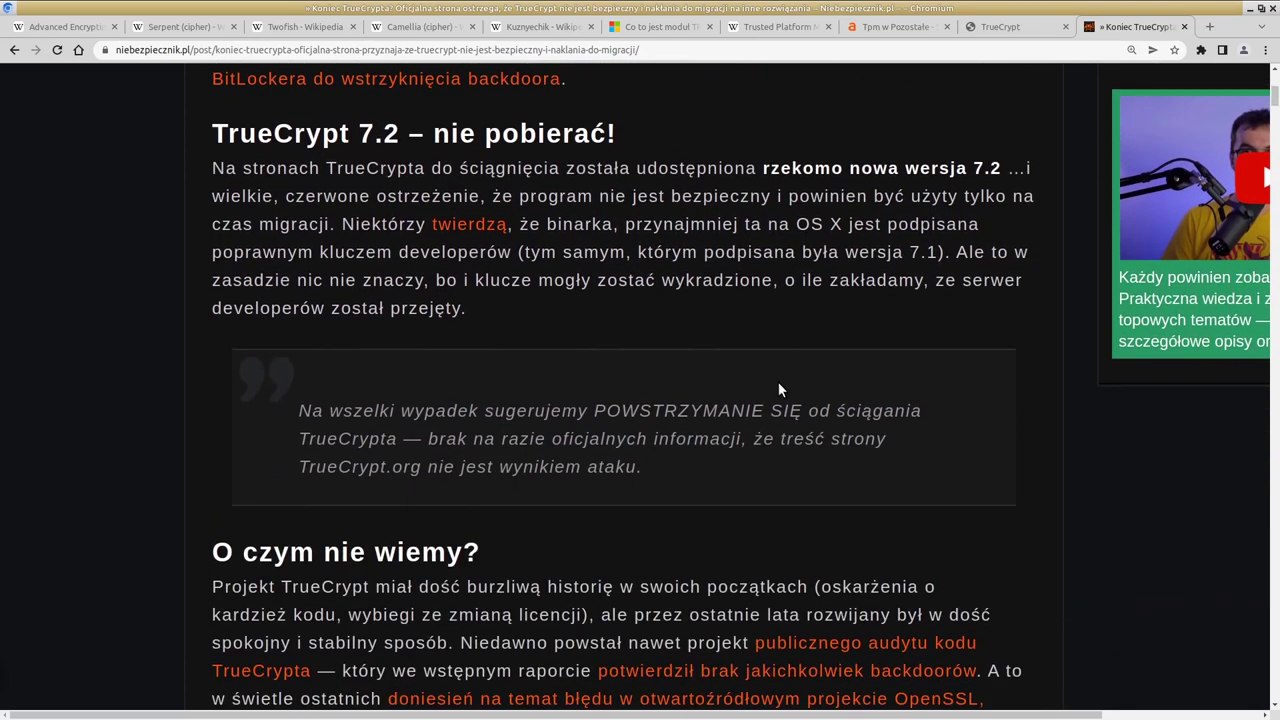
pyautogui.scroll(-2, 779, 389)
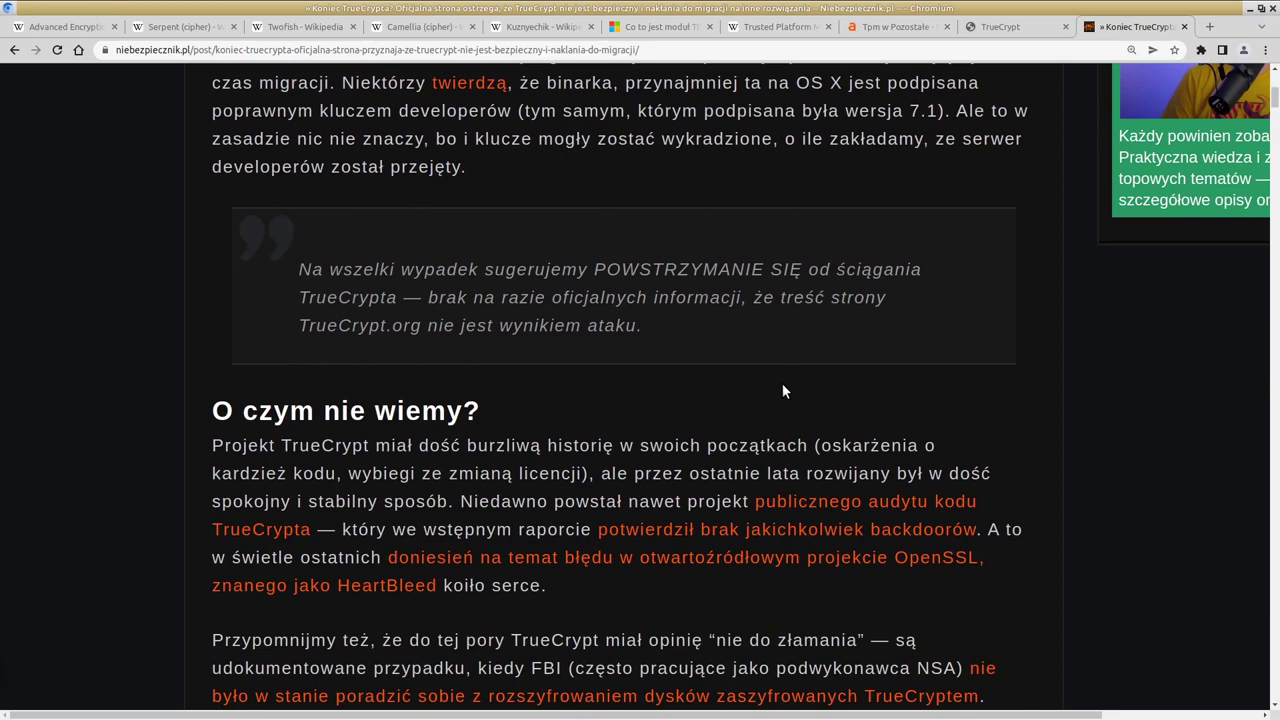
# Step: Finish reading the article, then bring up Microsoft's 'Co to jest moduł TPM?' page
pyautogui.scroll(3, 682, 389)
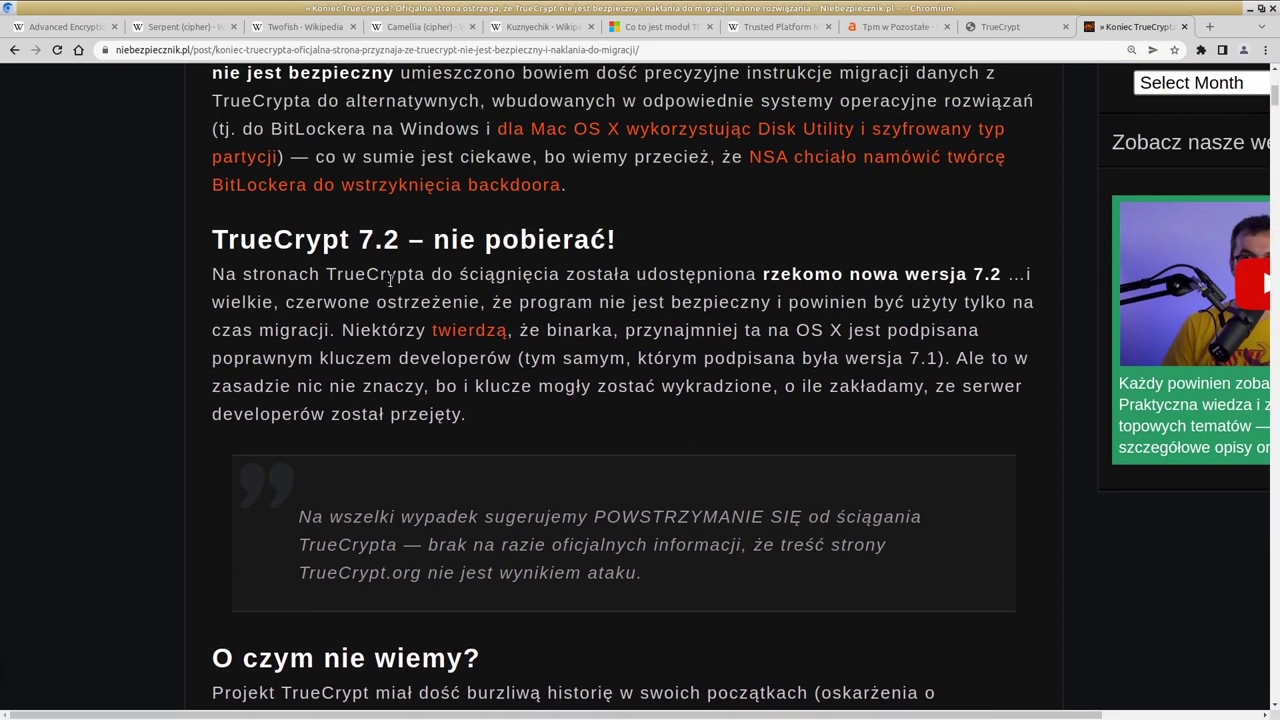
pyautogui.scroll(-1, 766, 371)
pyautogui.scroll(-1, 771, 372)
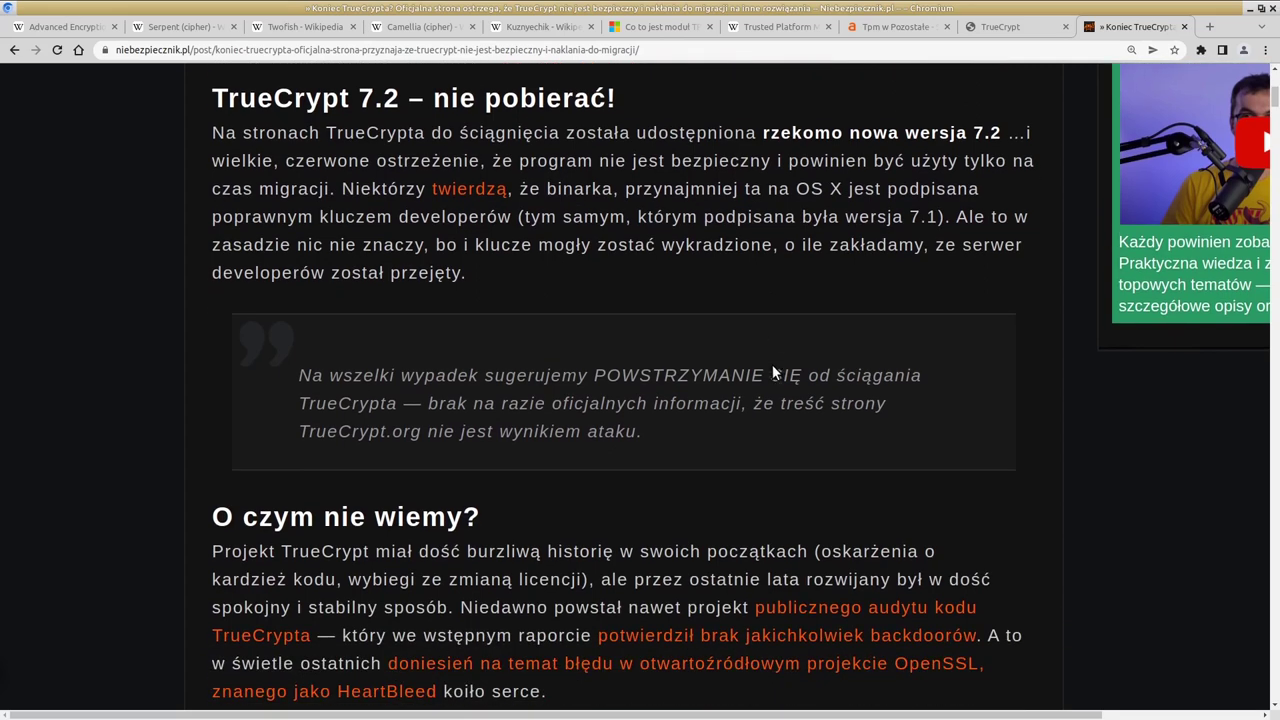
pyautogui.scroll(-2, 774, 362)
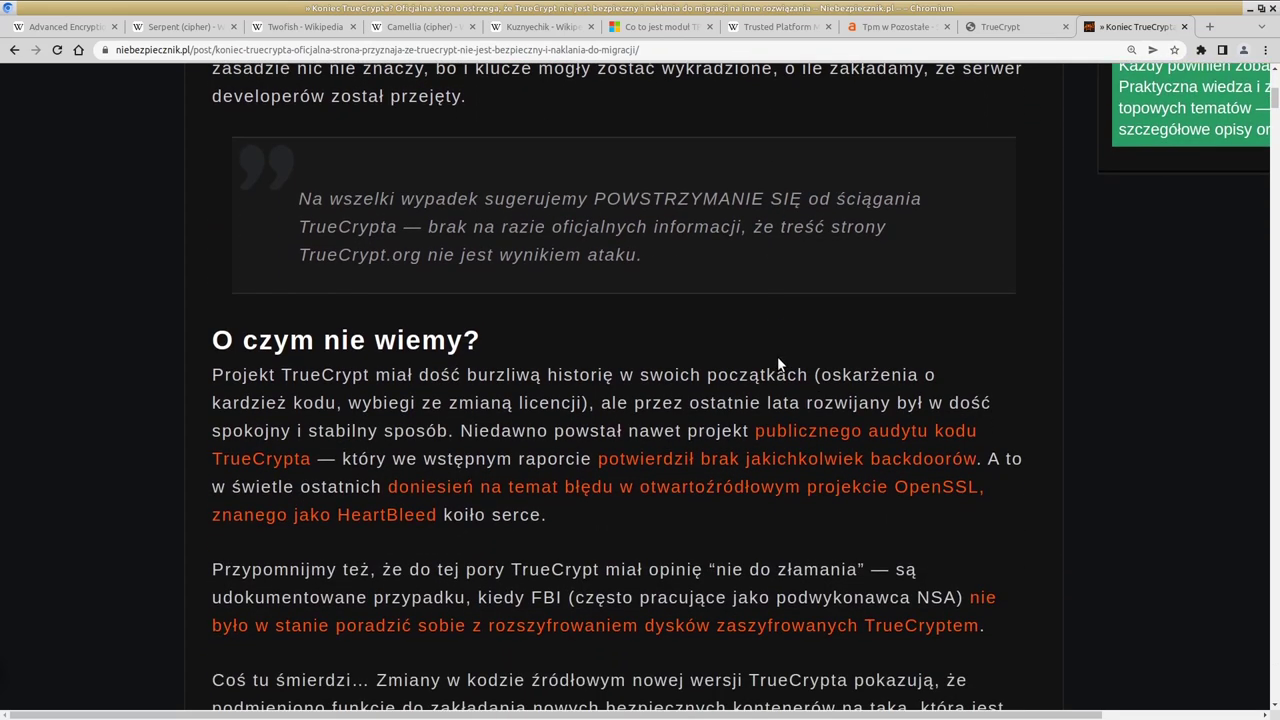
pyautogui.scroll(-1, 779, 355)
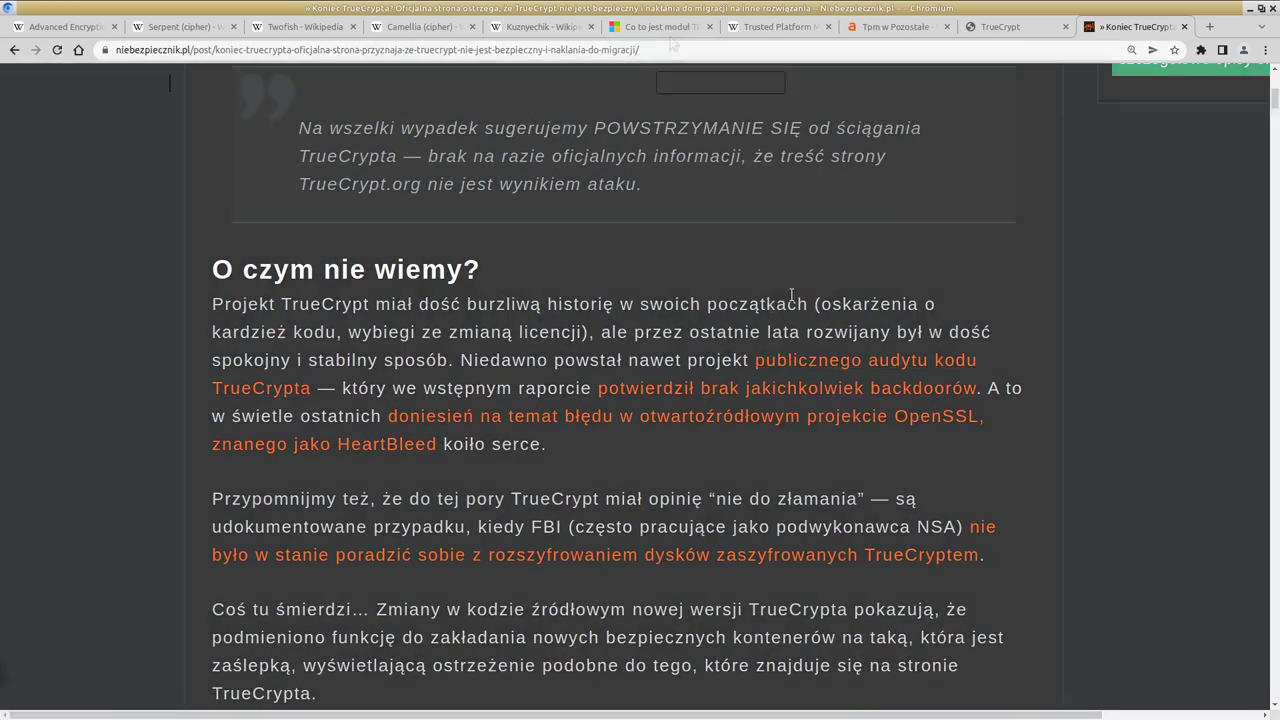
pyautogui.click(660, 27)
pyautogui.scroll(2, 940, 305)
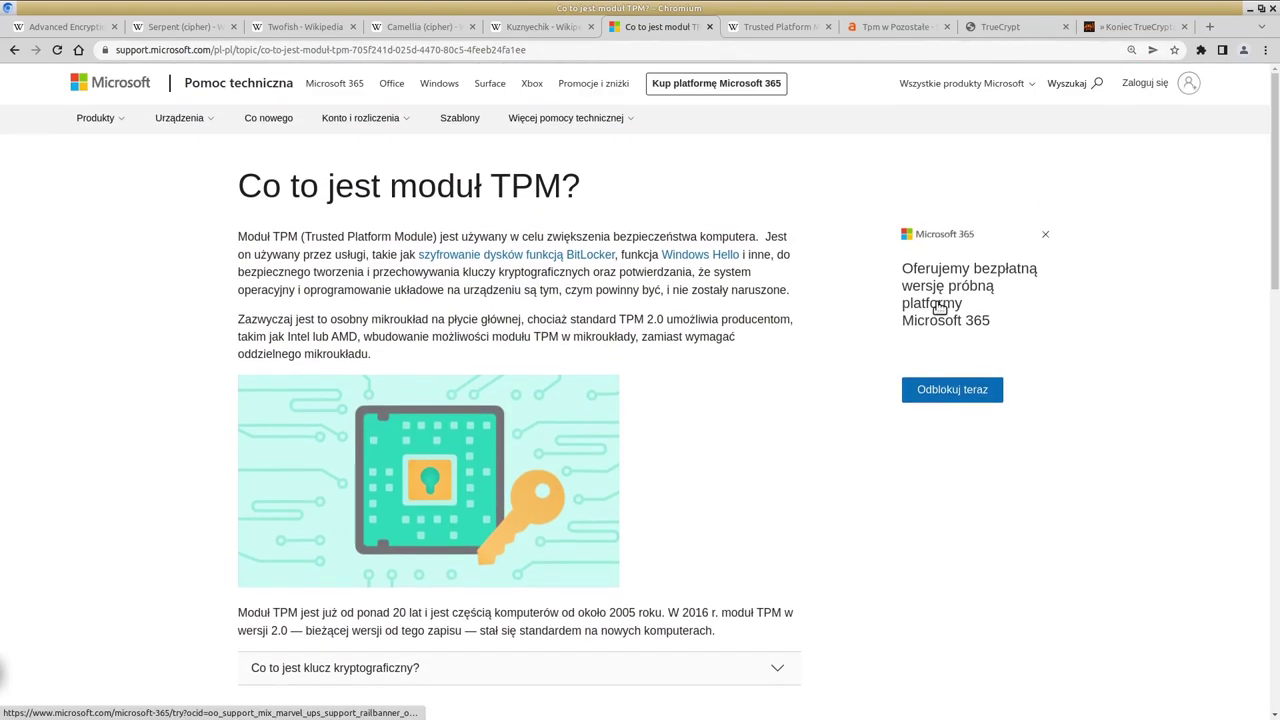
# Step: Highlight the required TPM version 2.0, then view Allegro's TPM module listings
pyautogui.scroll(-10, 940, 307)
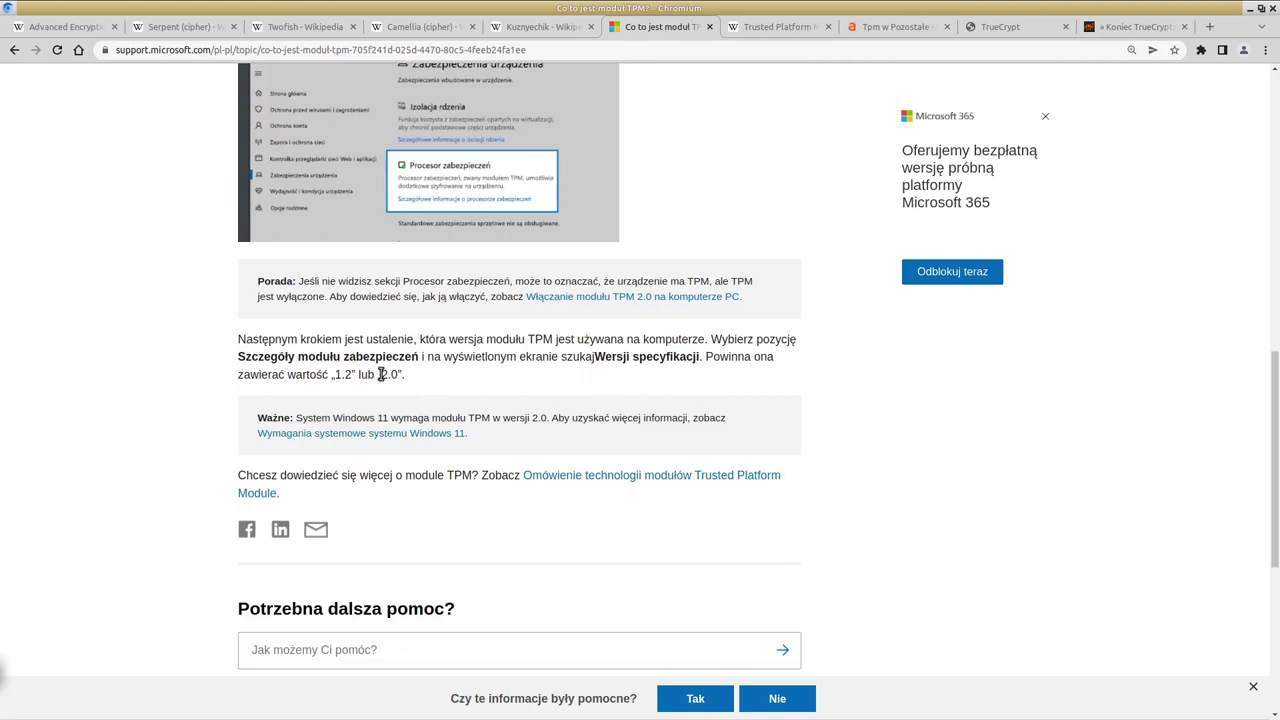
pyautogui.moveTo(380, 374); pyautogui.dragTo(391, 374)
pyautogui.scroll(1, 786, 190)
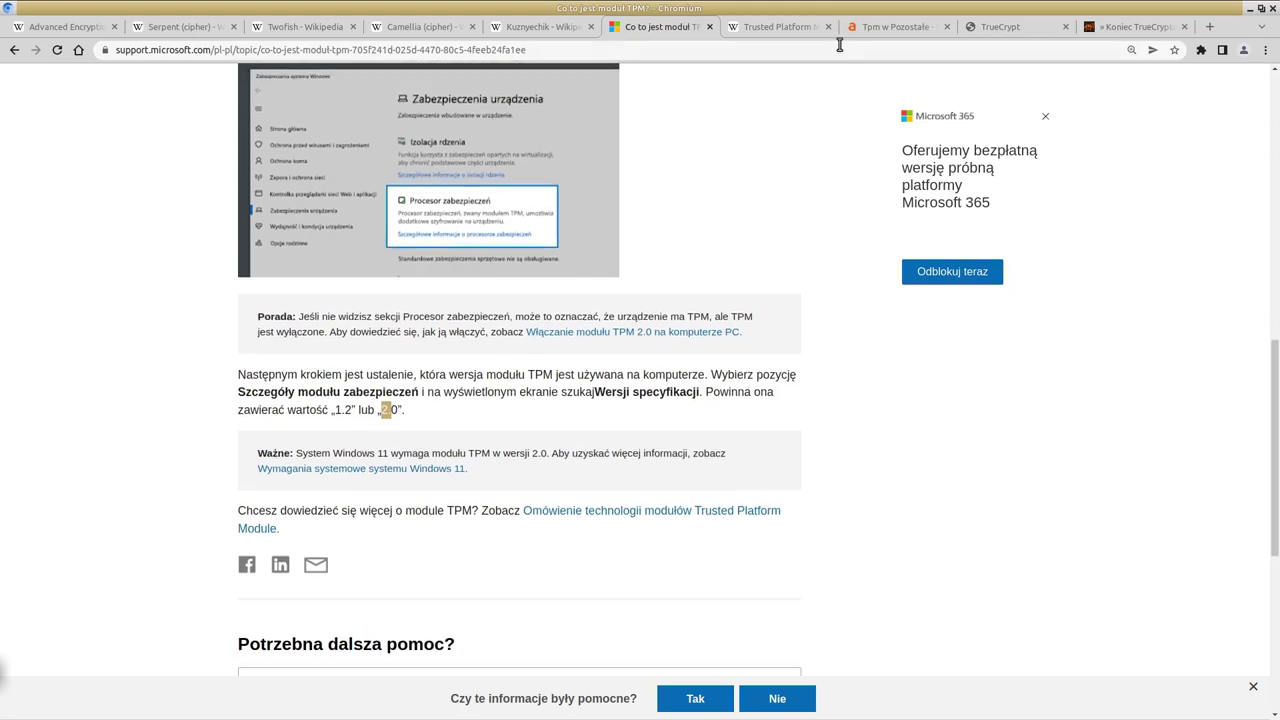
pyautogui.click(880, 26)
pyautogui.scroll(-3, 766, 283)
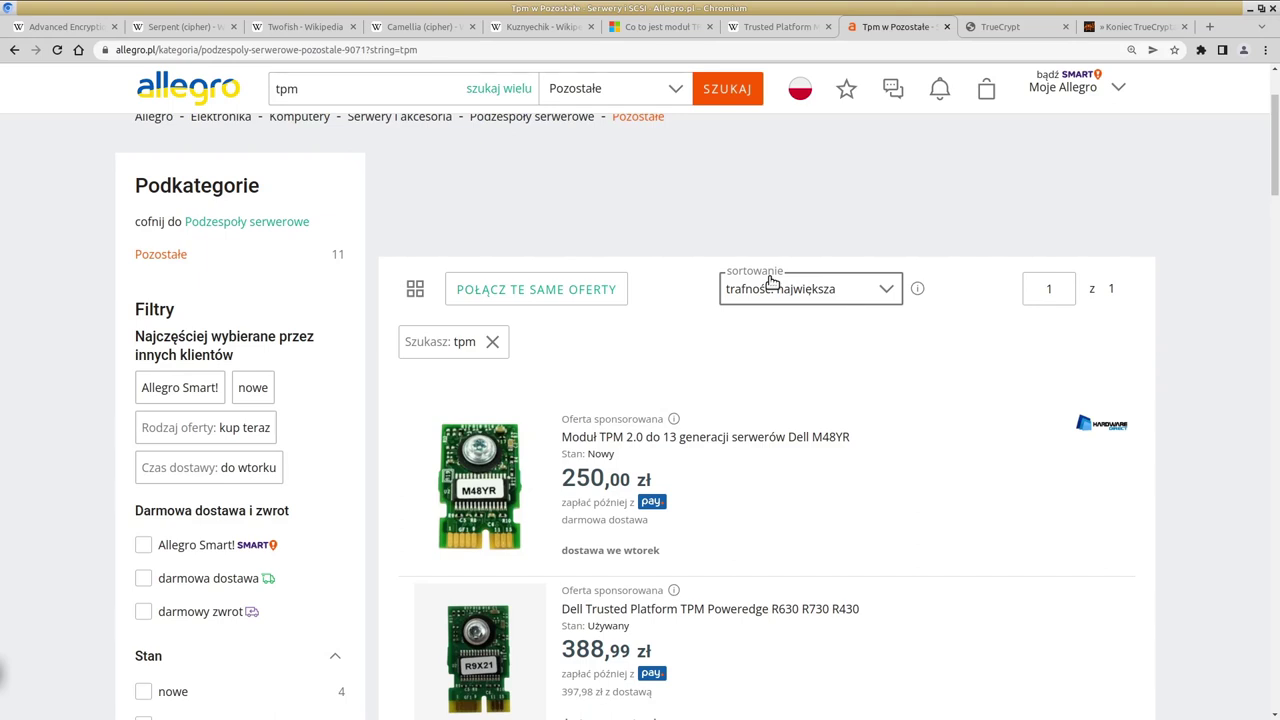
# Step: Browse the Allegro TPM module offers, then switch to the Trusted Platform Module Wikipedia article
pyautogui.scroll(-3, 772, 283)
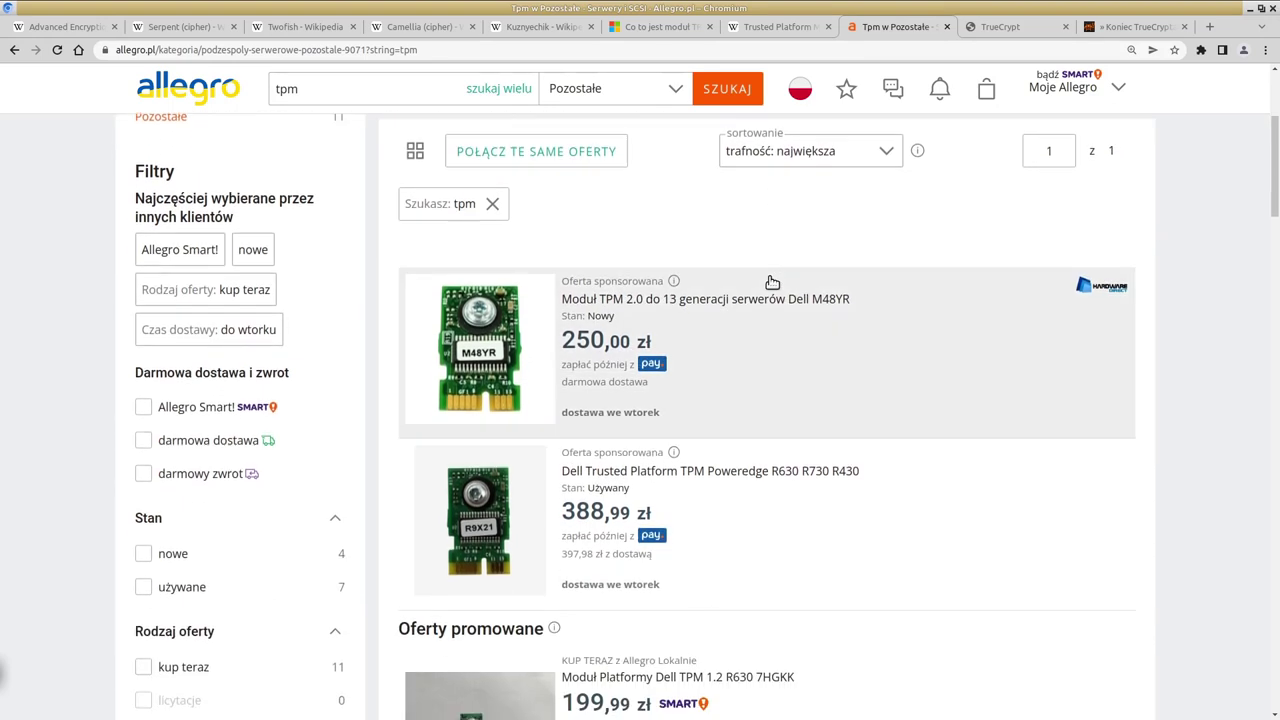
pyautogui.scroll(-3, 770, 282)
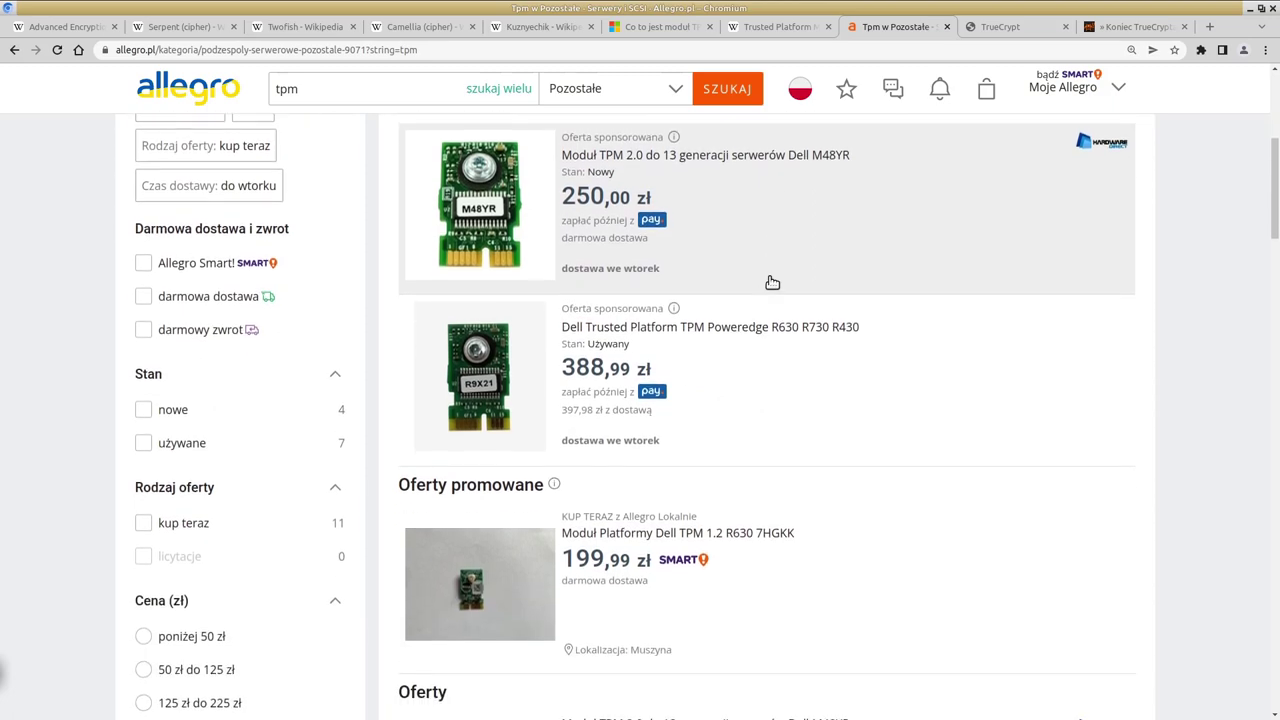
pyautogui.scroll(2, 766, 280)
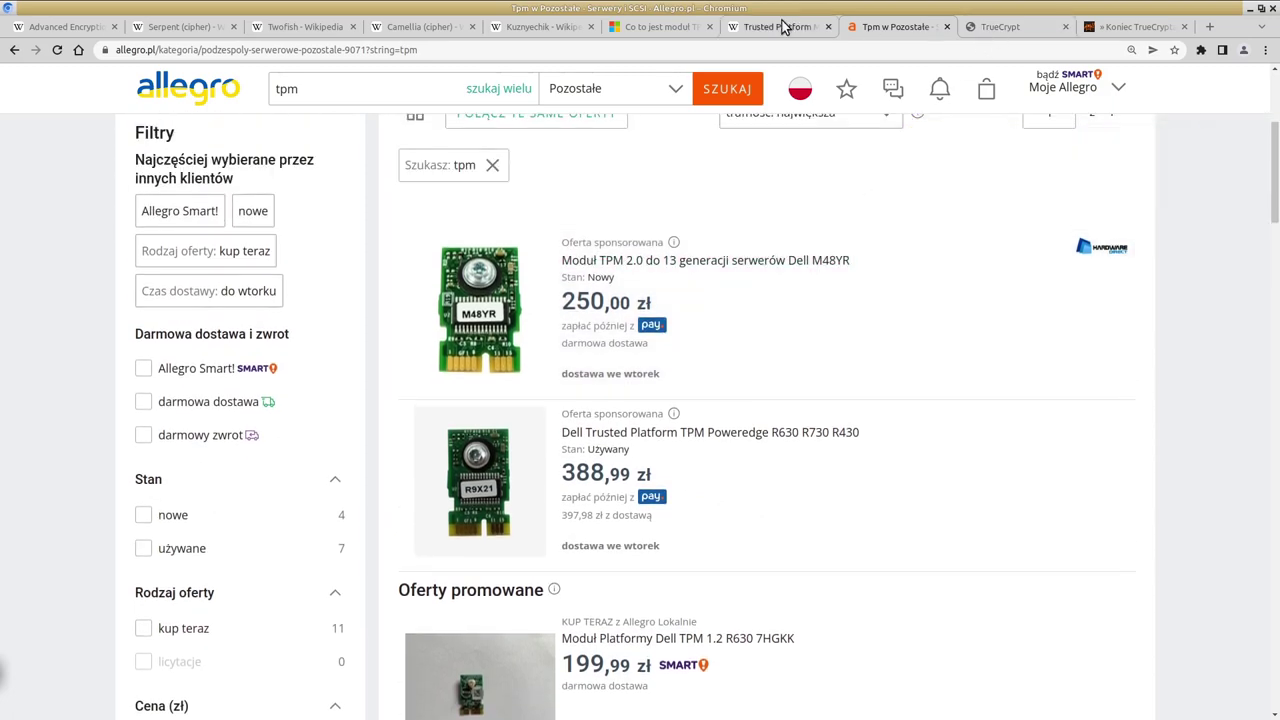
pyautogui.click(775, 30)
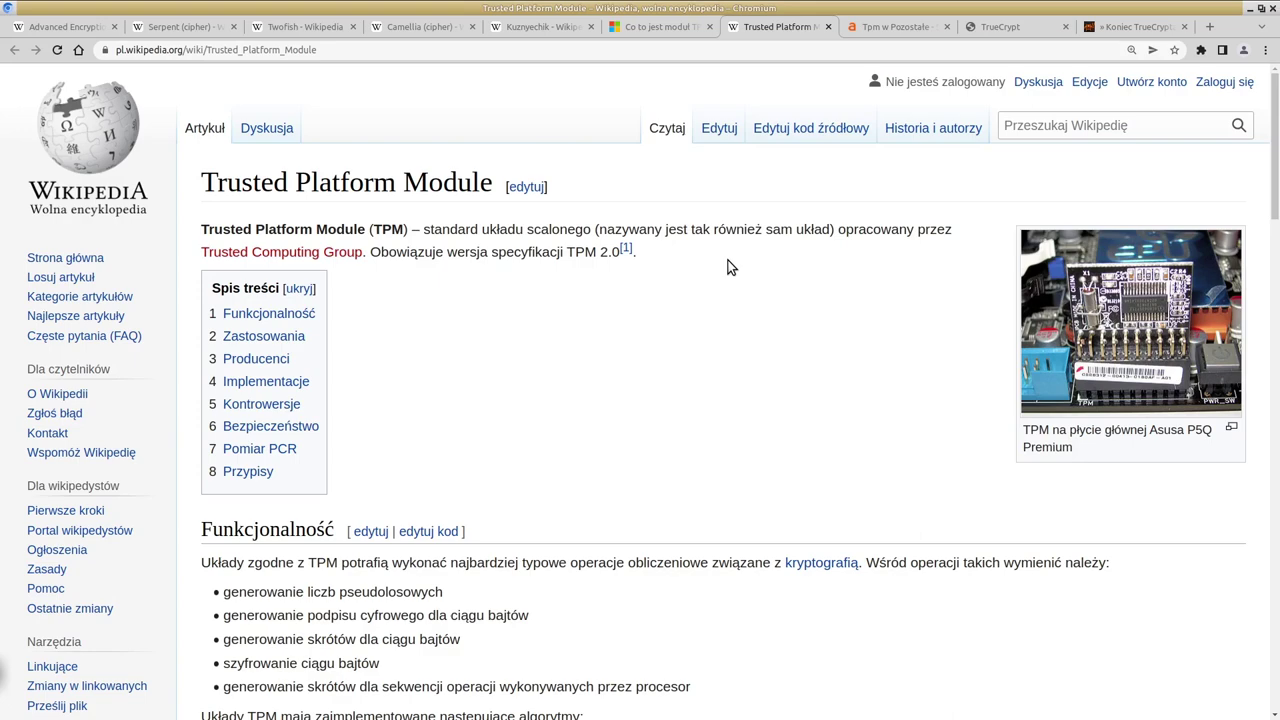
# Step: Read down through the Trusted Platform Module article to the Pomiar PCR section
pyautogui.scroll(-5, 728, 267)
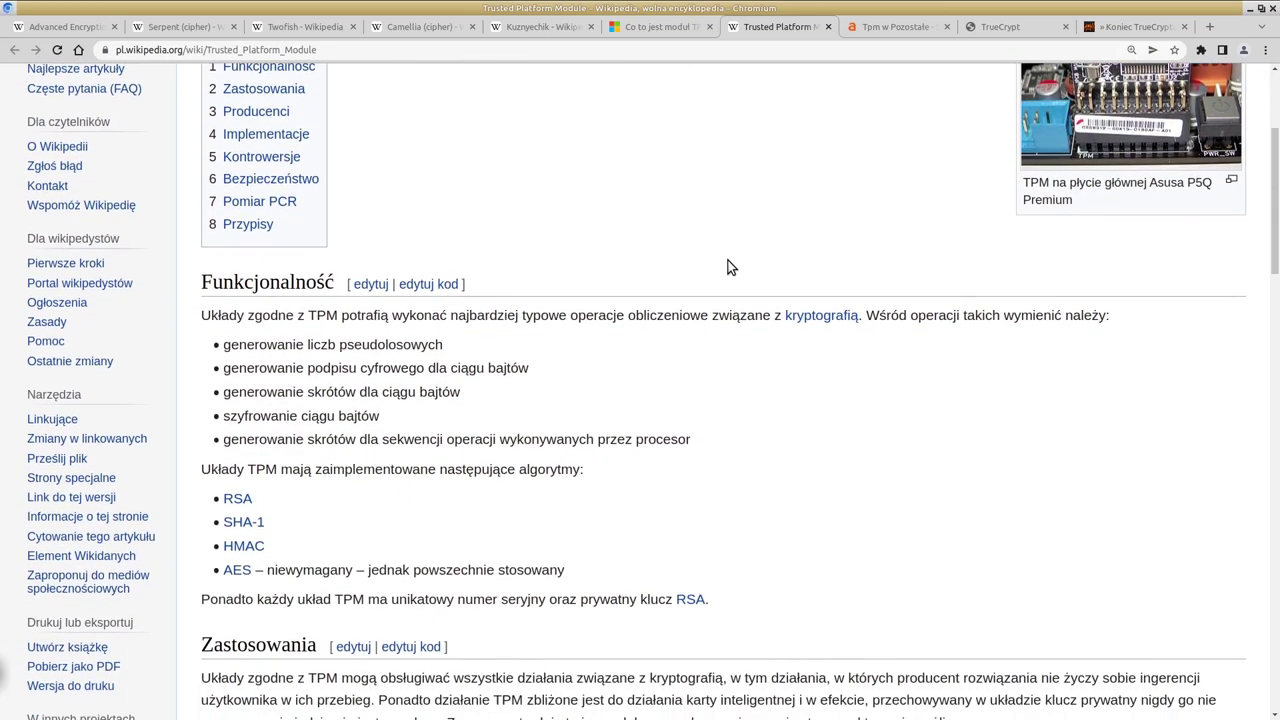
pyautogui.scroll(-4, 728, 267)
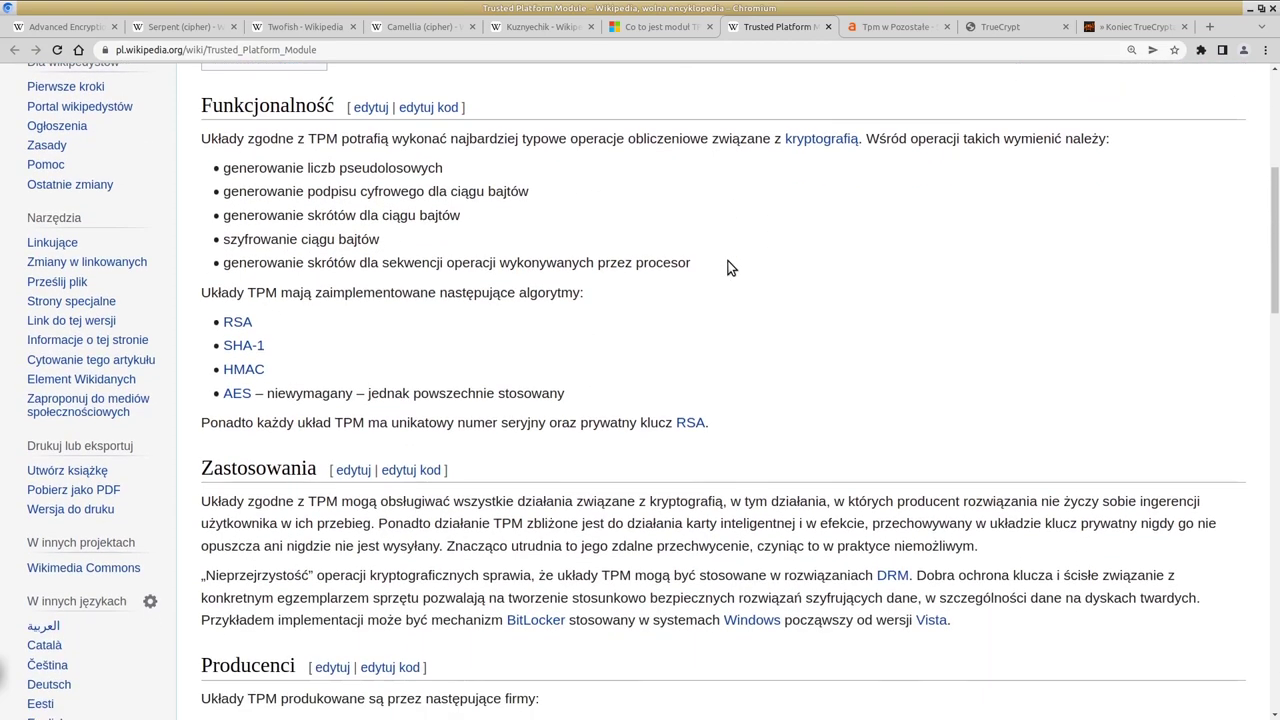
pyautogui.scroll(-1, 728, 267)
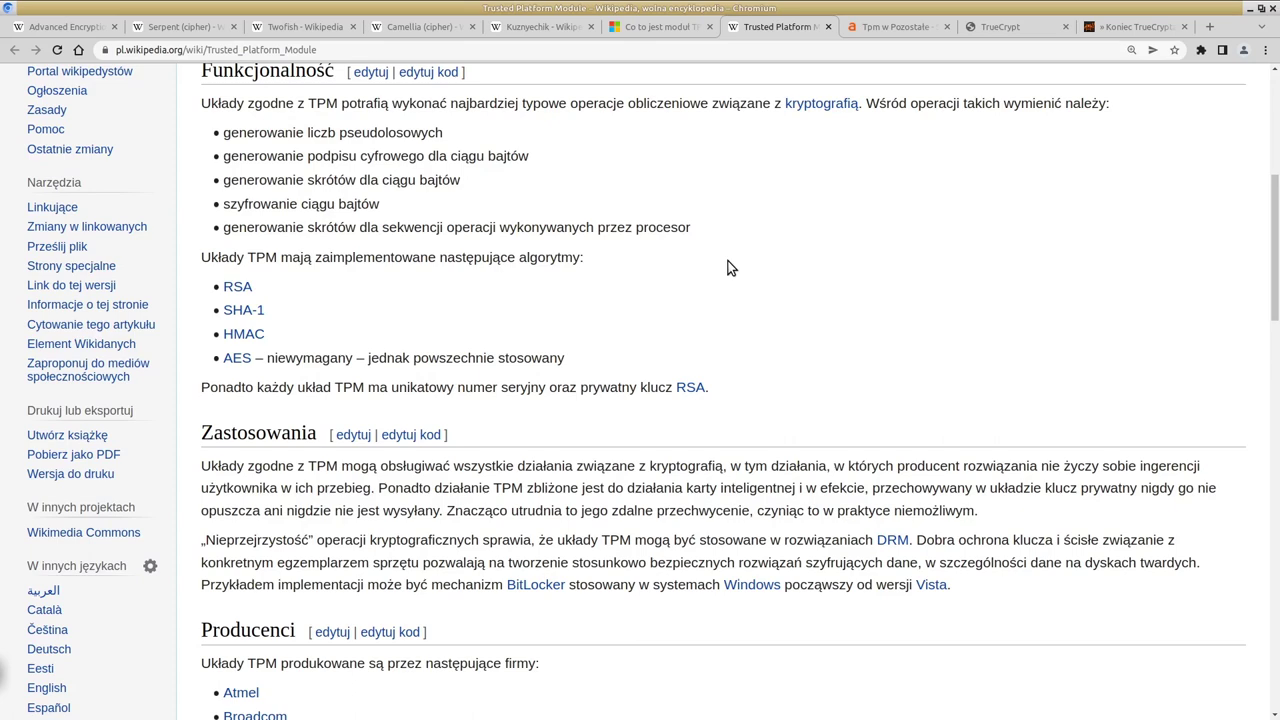
pyautogui.scroll(-4, 728, 267)
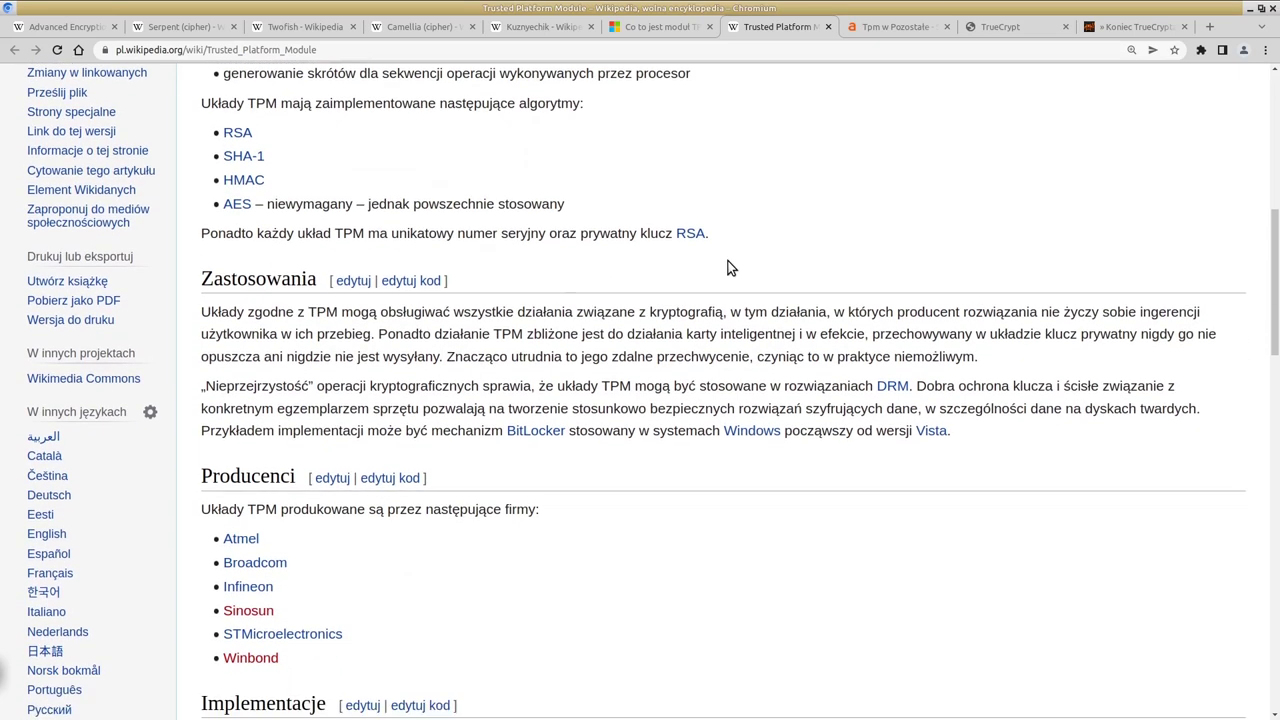
pyautogui.scroll(-1, 728, 267)
pyautogui.scroll(-5, 729, 262)
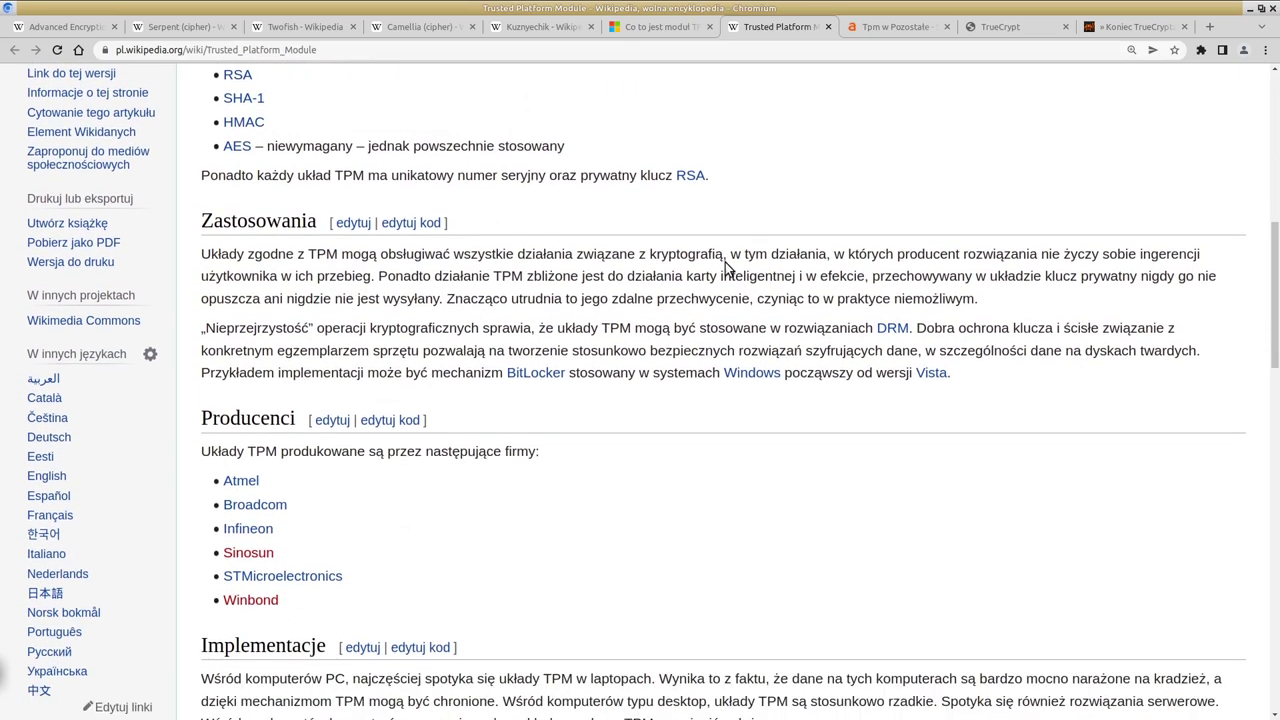
pyautogui.scroll(-1, 712, 270)
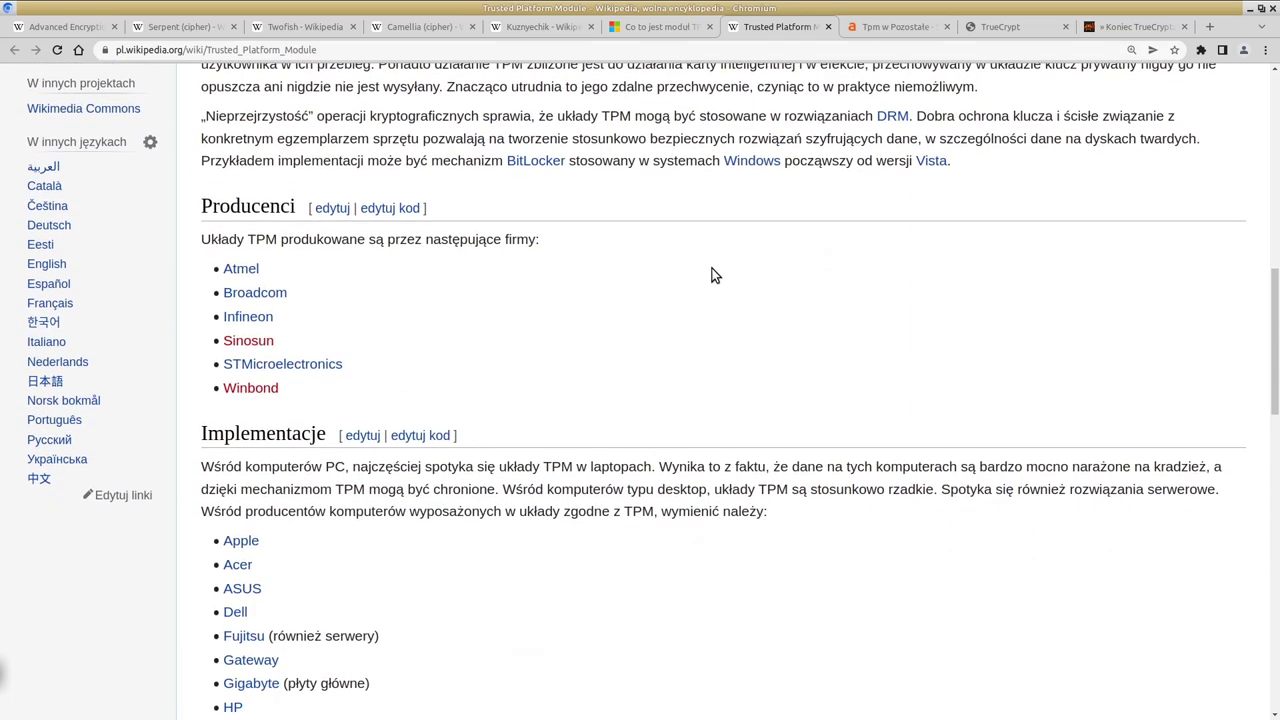
pyautogui.scroll(-2, 711, 274)
pyautogui.scroll(-1, 711, 274)
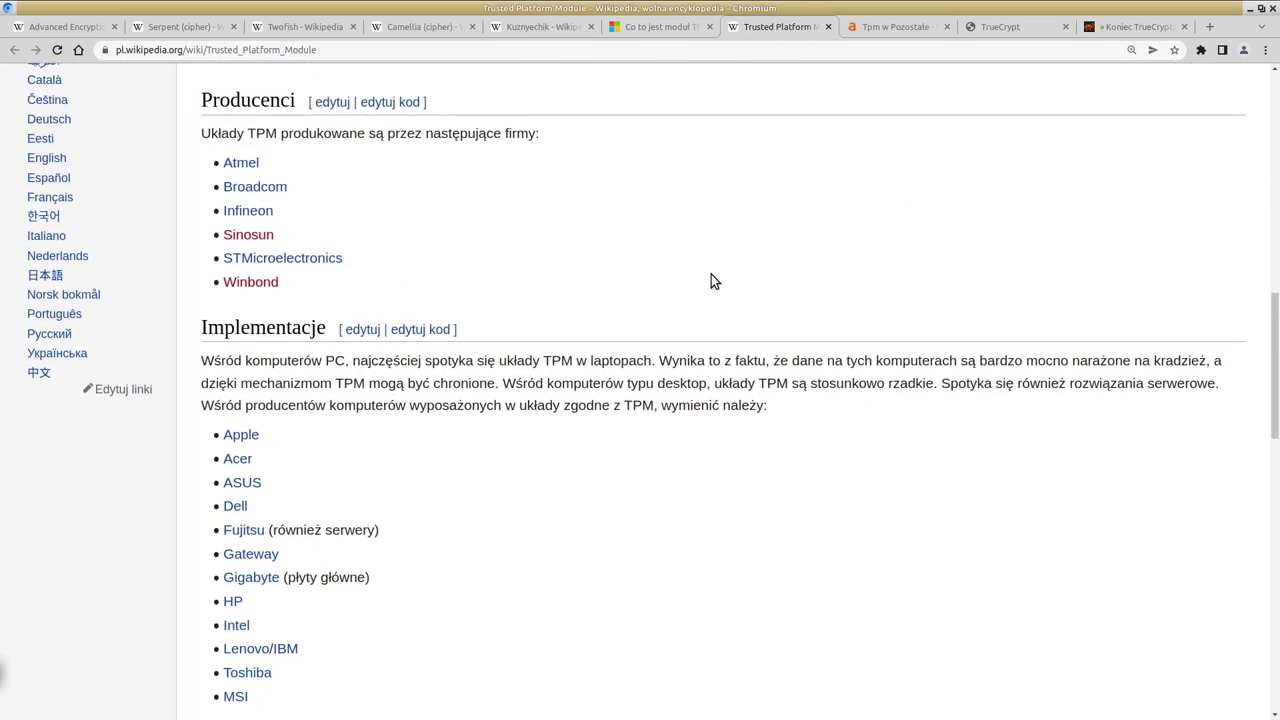
pyautogui.scroll(-6, 606, 340)
pyautogui.scroll(-10, 609, 336)
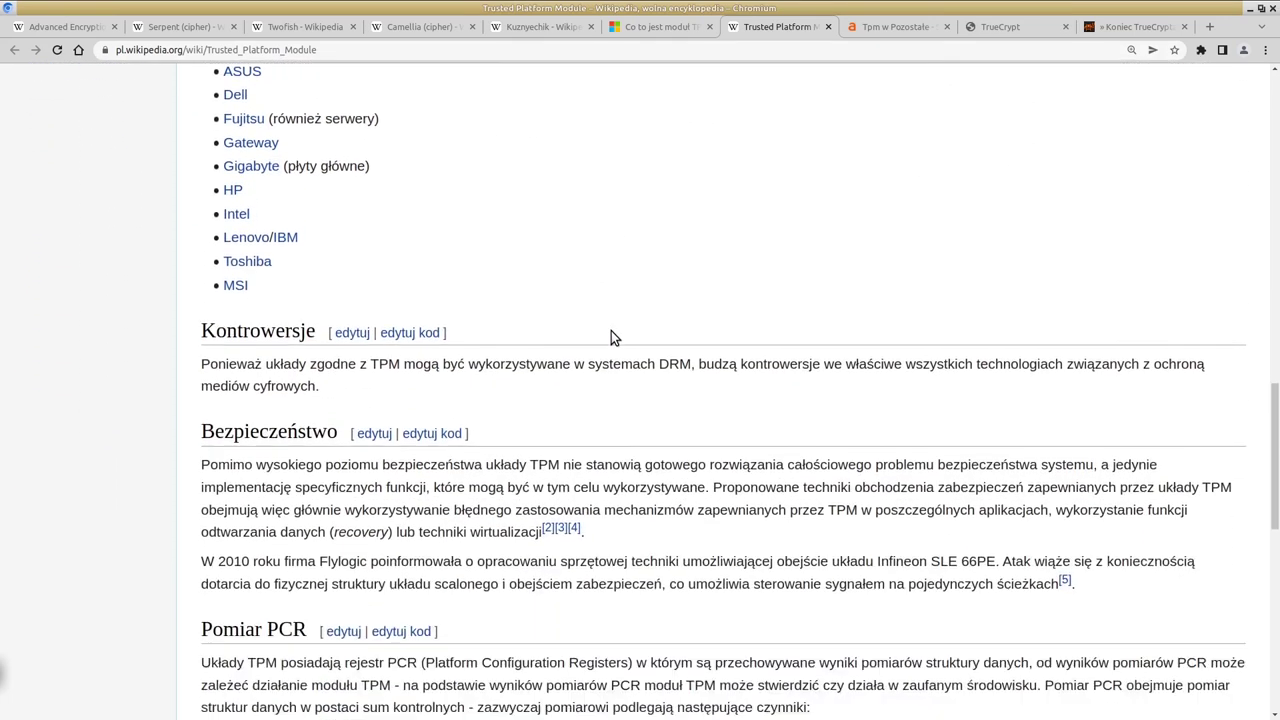
pyautogui.scroll(-1, 614, 330)
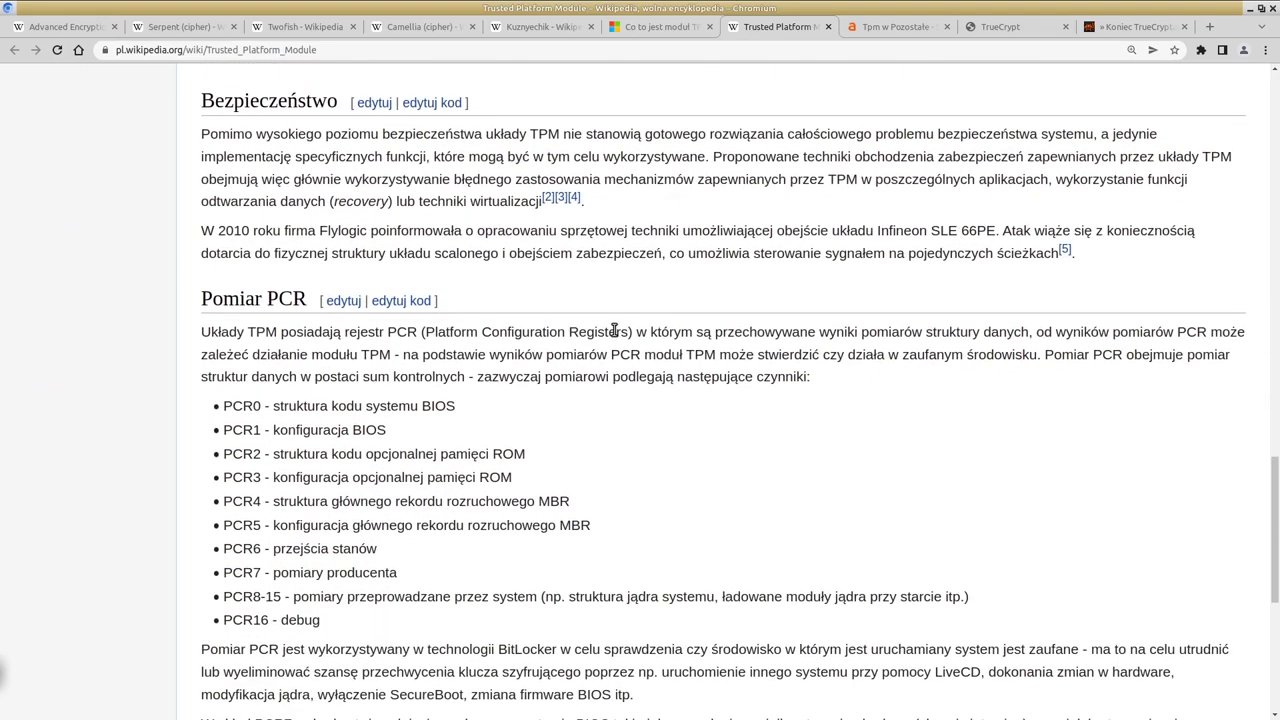
# Step: Return to the article's title and contents list at the top
pyautogui.scroll(2, 718, 325)
pyautogui.scroll(8, 718, 322)
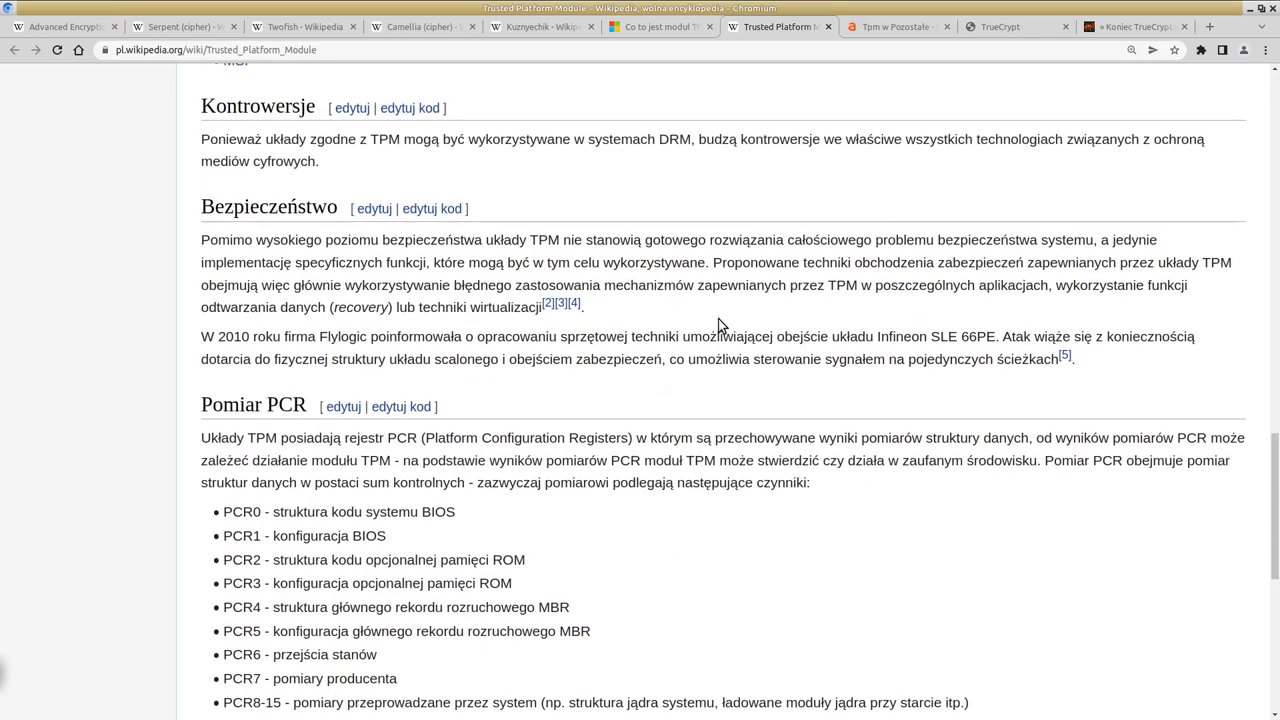
pyautogui.scroll(5, 718, 322)
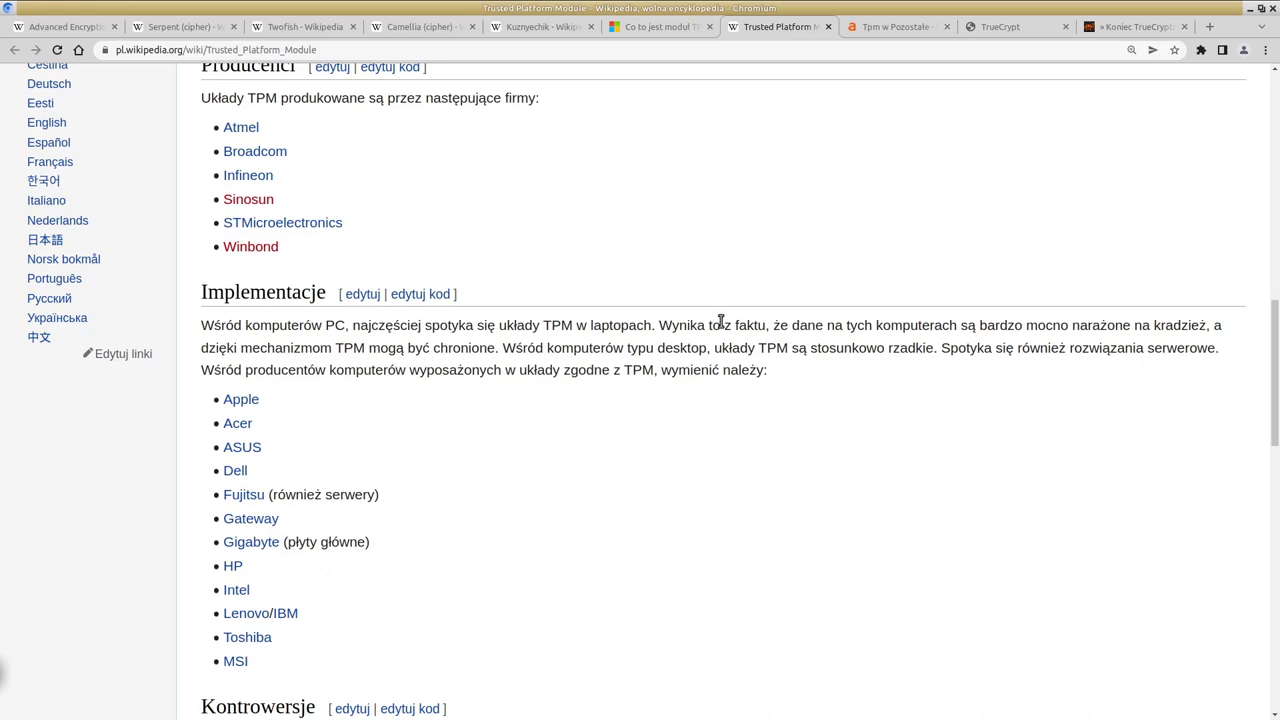
pyautogui.scroll(7, 720, 322)
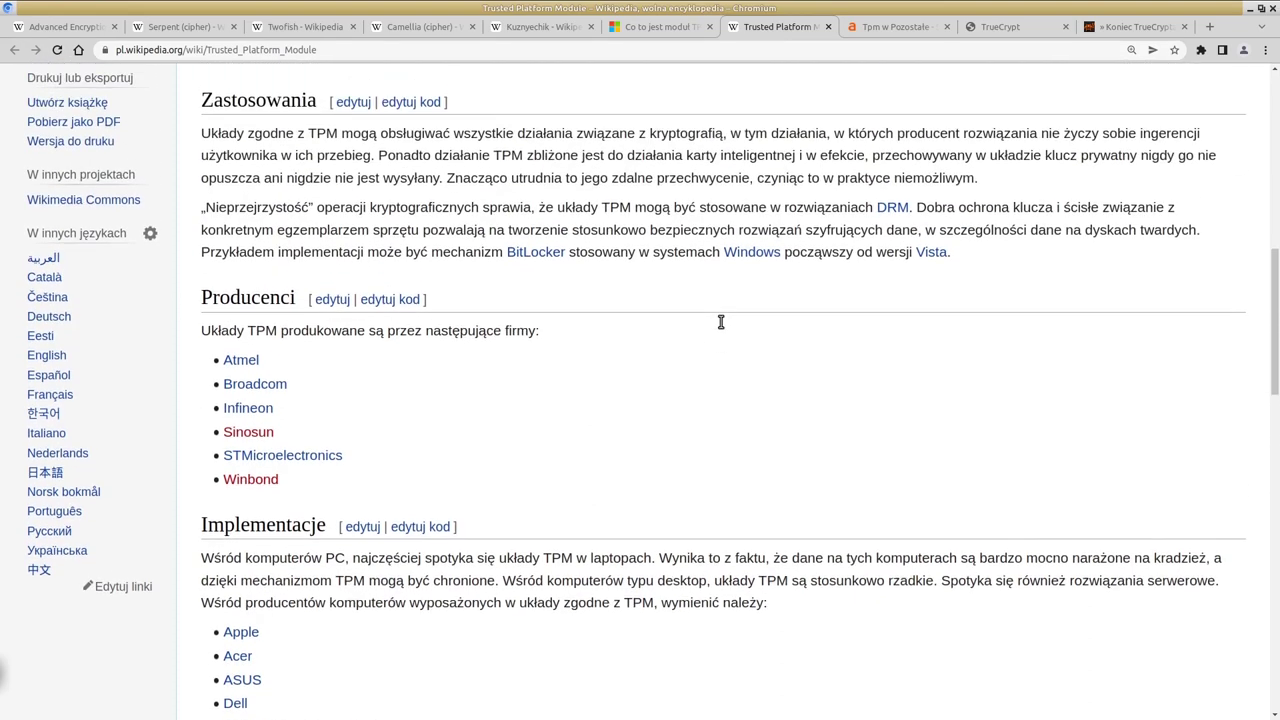
pyautogui.scroll(9, 720, 322)
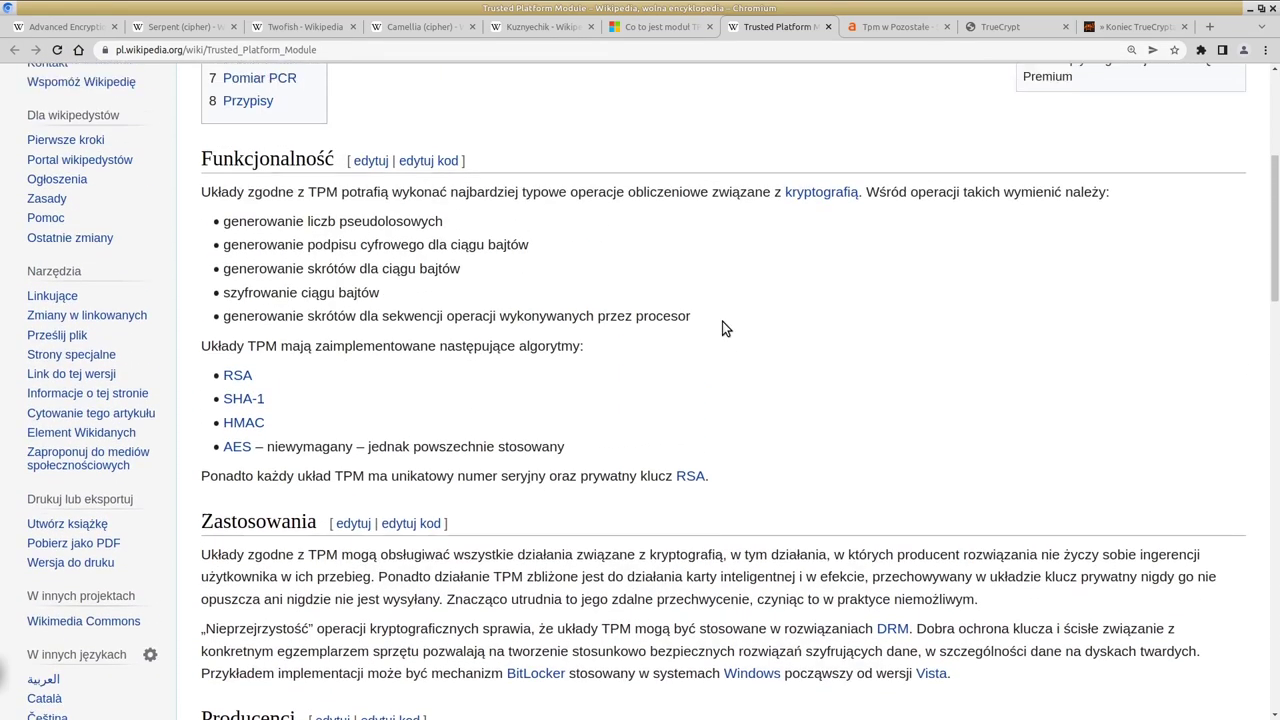
pyautogui.scroll(5, 723, 323)
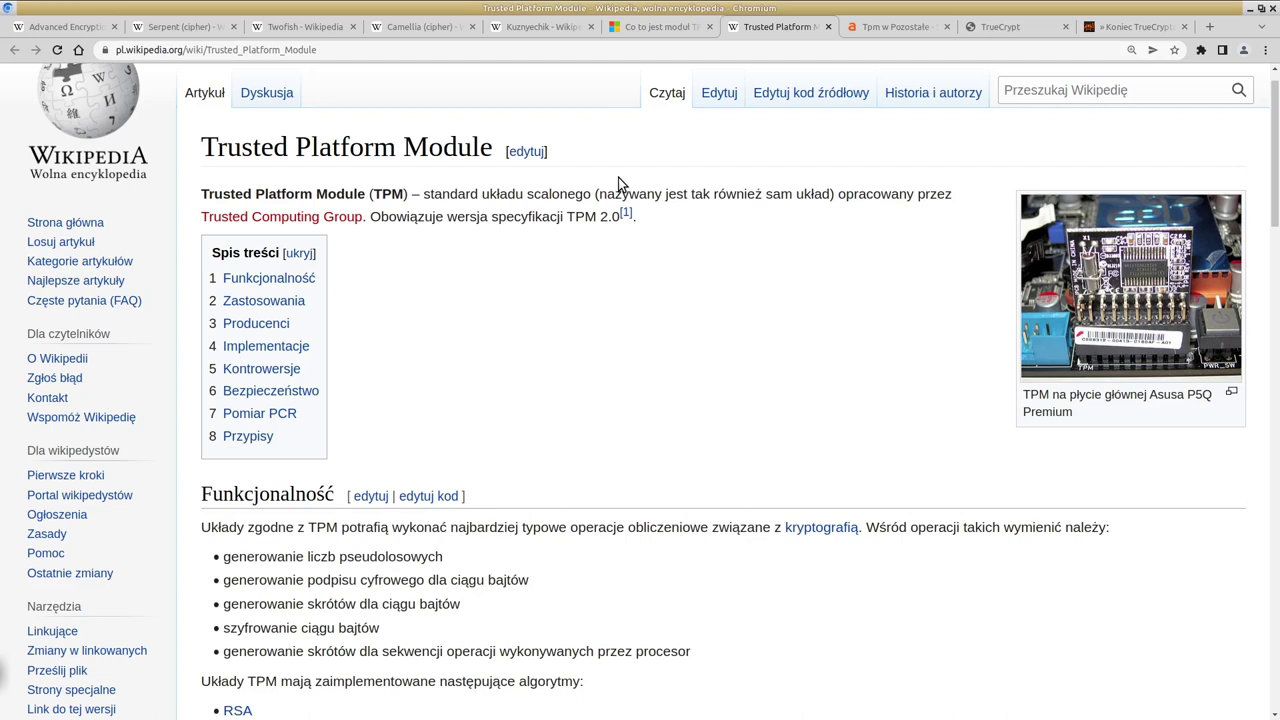
# Step: Skim the Trusted Platform Module article again down to its Kontrowersje section
pyautogui.scroll(-2, 628, 224)
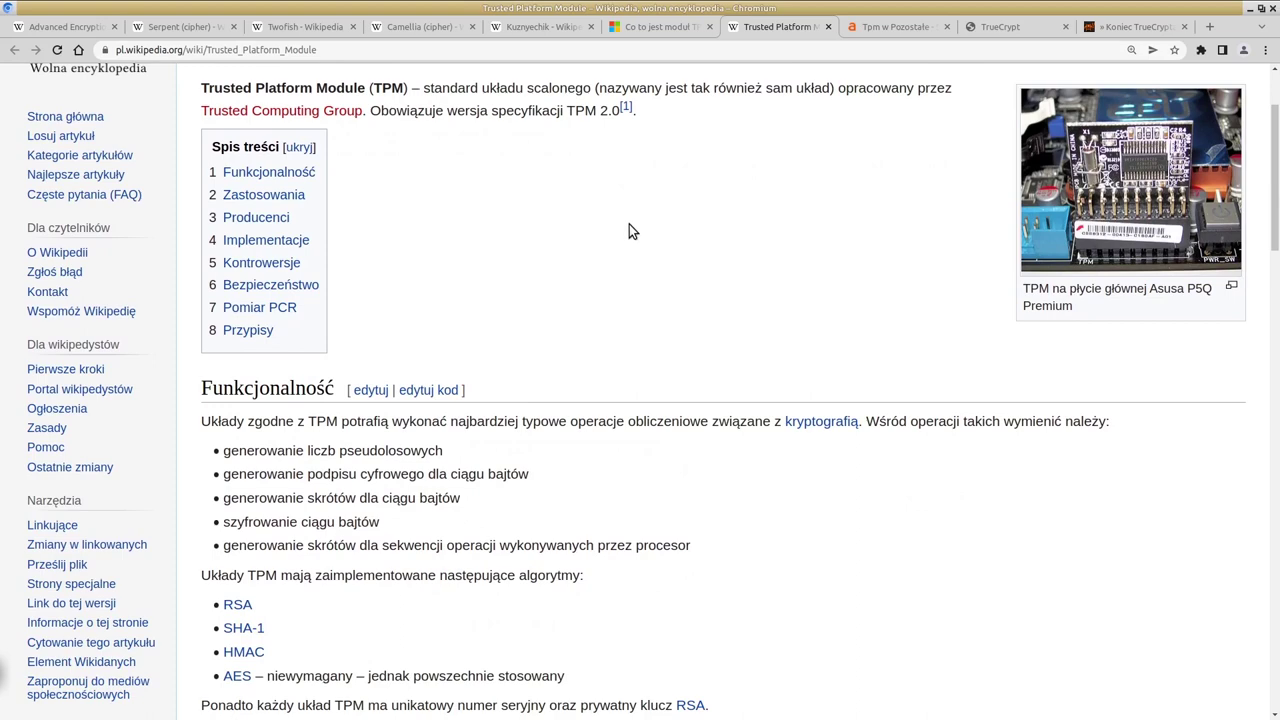
pyautogui.scroll(-5, 629, 224)
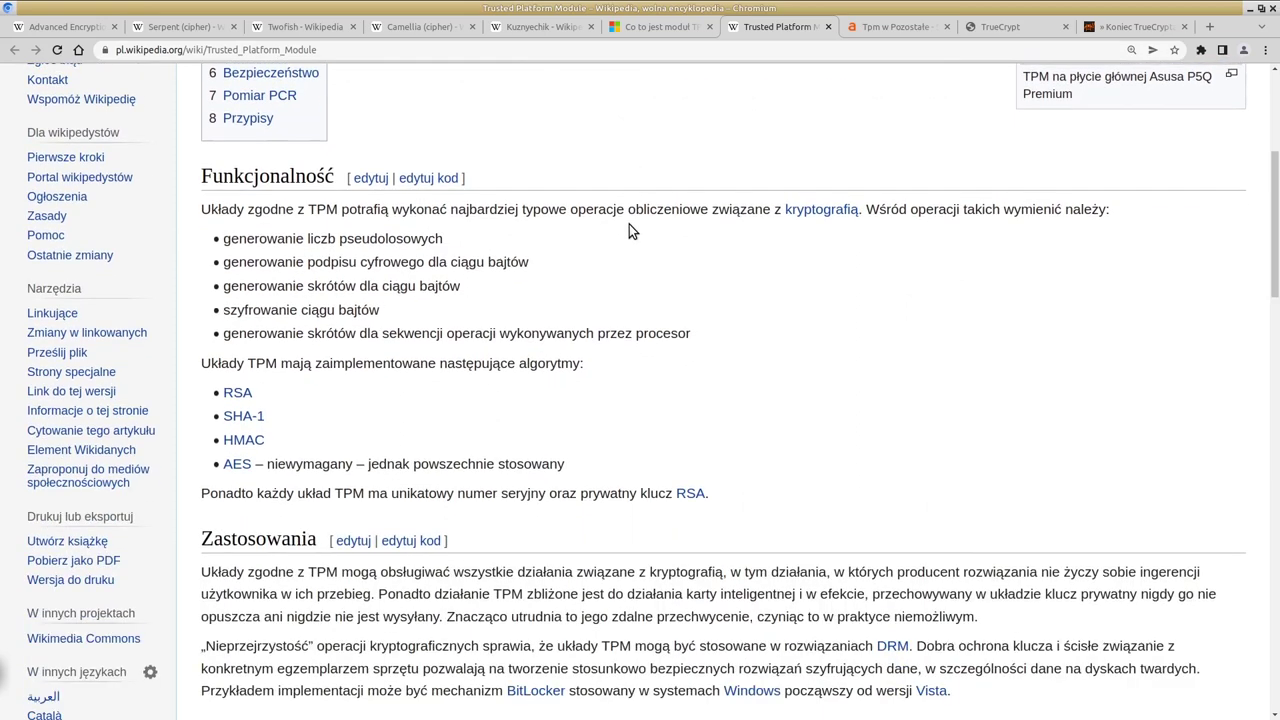
pyautogui.scroll(7, 629, 224)
pyautogui.scroll(-6, 932, 272)
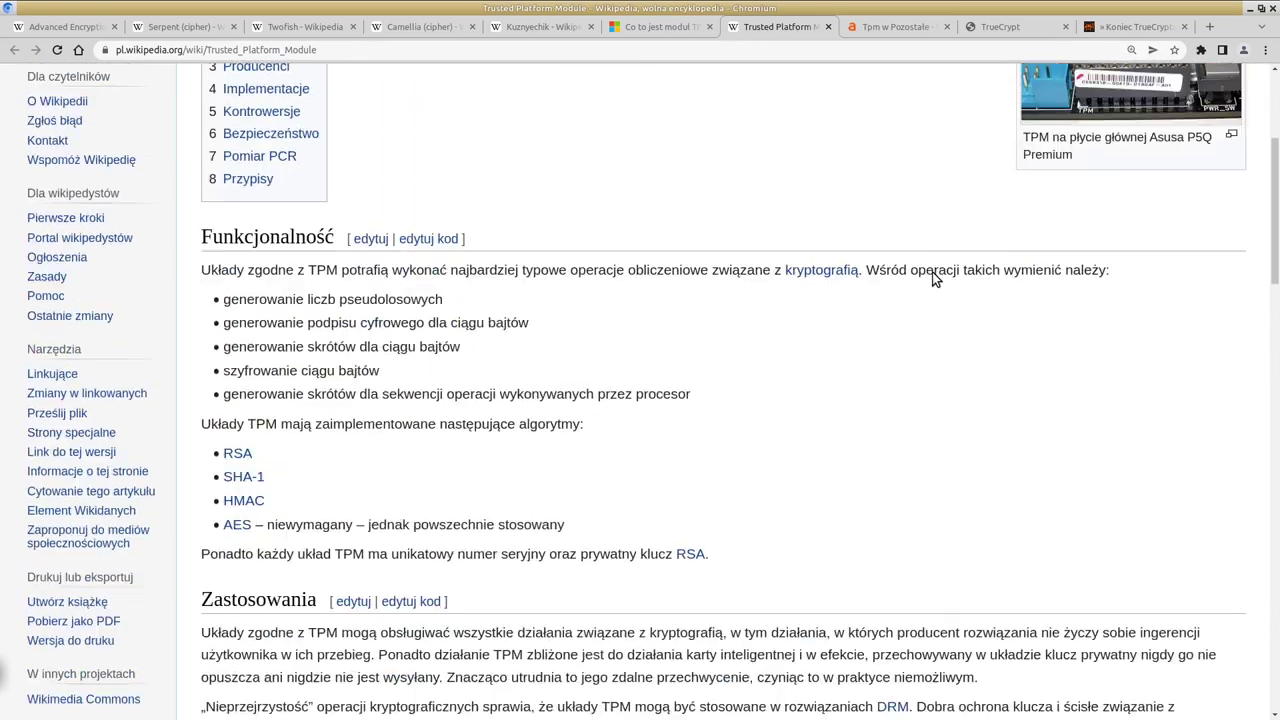
pyautogui.scroll(-8, 932, 272)
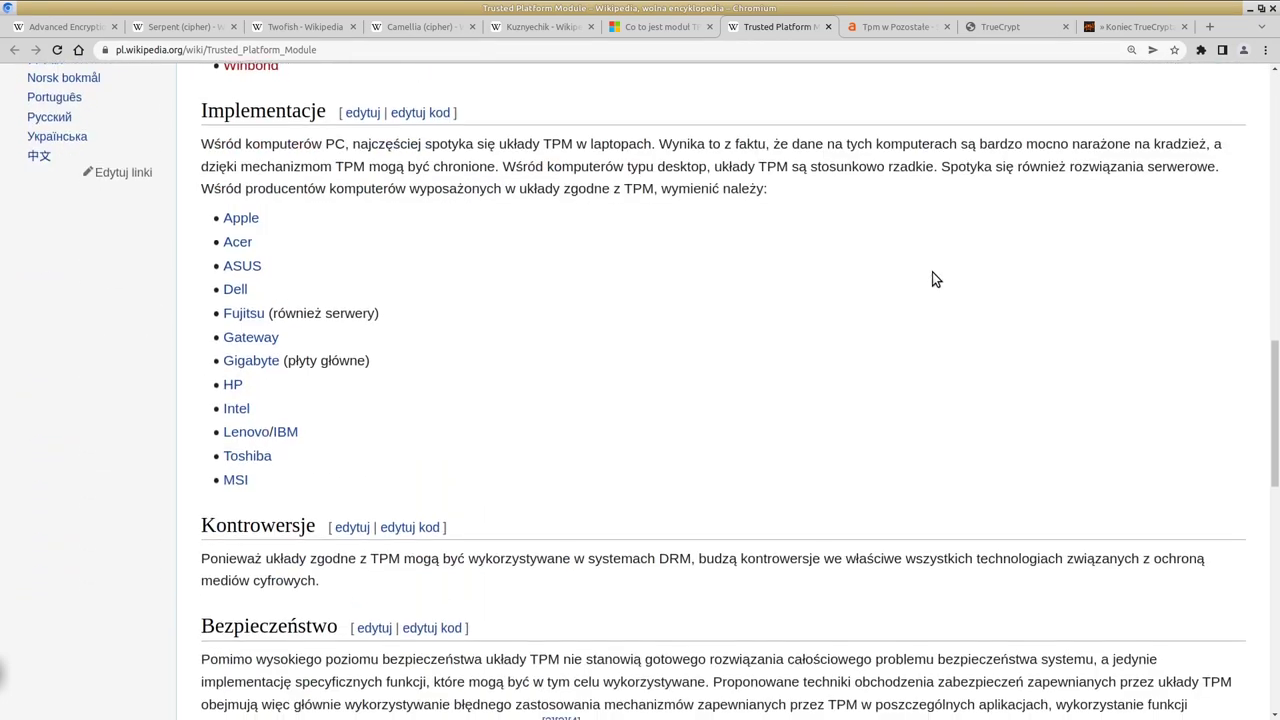
pyautogui.scroll(-5, 932, 272)
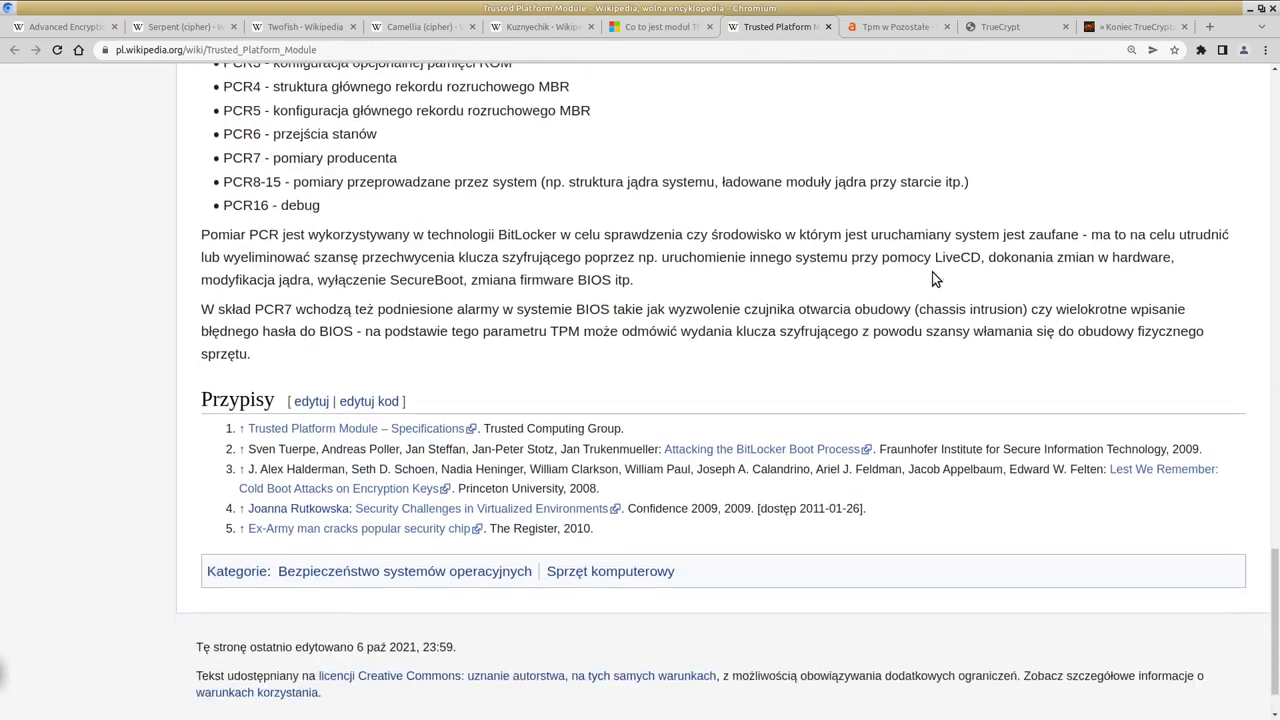
pyautogui.scroll(2, 932, 272)
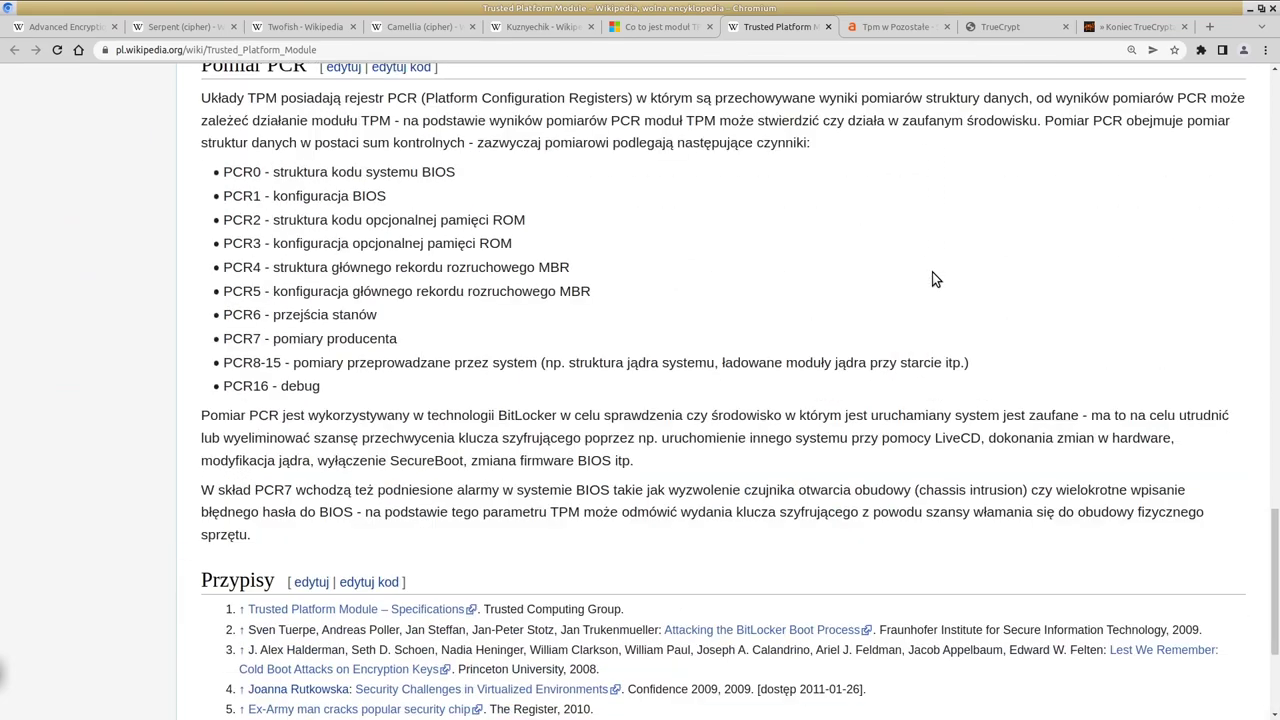
pyautogui.scroll(5, 932, 272)
# Step: Select the word 'DRM' in the Kontrowersje paragraph
pyautogui.moveTo(659, 258); pyautogui.dragTo(690, 258)
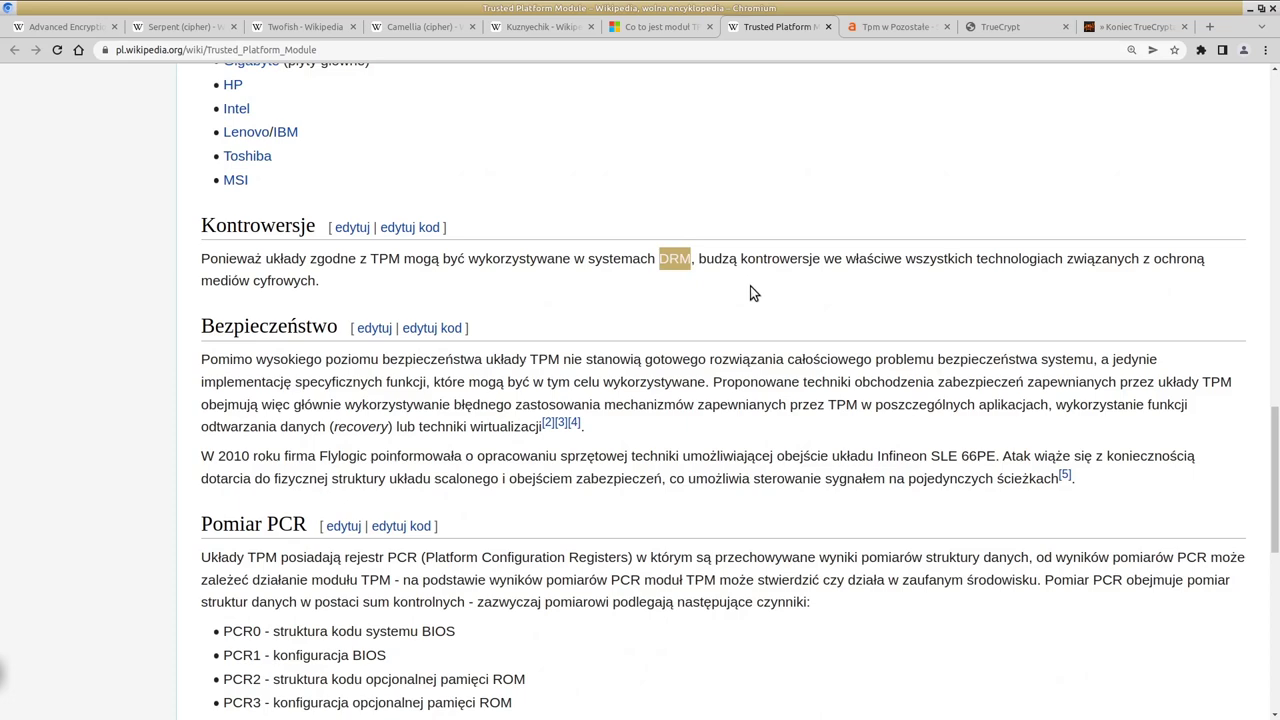
pyautogui.scroll(2, 745, 295)
pyautogui.click(691, 394)
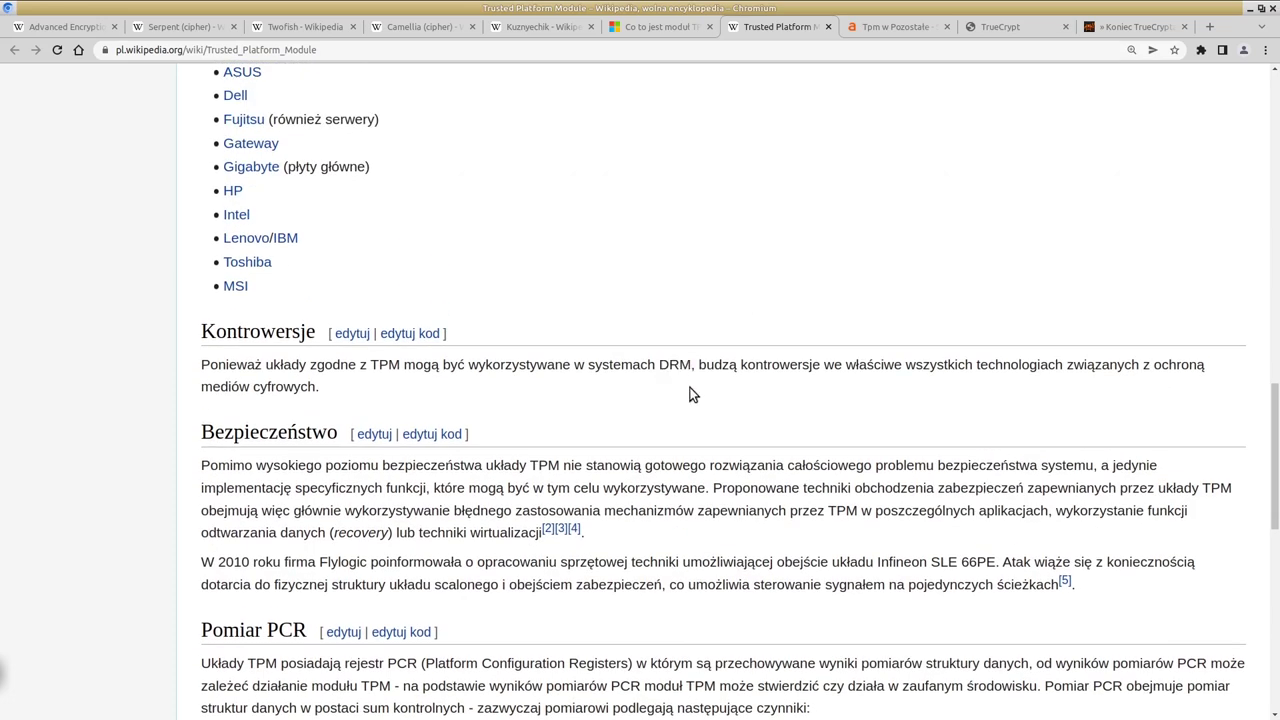
pyautogui.moveTo(661, 365); pyautogui.dragTo(690, 365)
pyautogui.moveTo(661, 365); pyautogui.dragTo(688, 368)
# Step: Go back to the top of the article and switch to the Camellia (cipher) article
pyautogui.scroll(2, 825, 256)
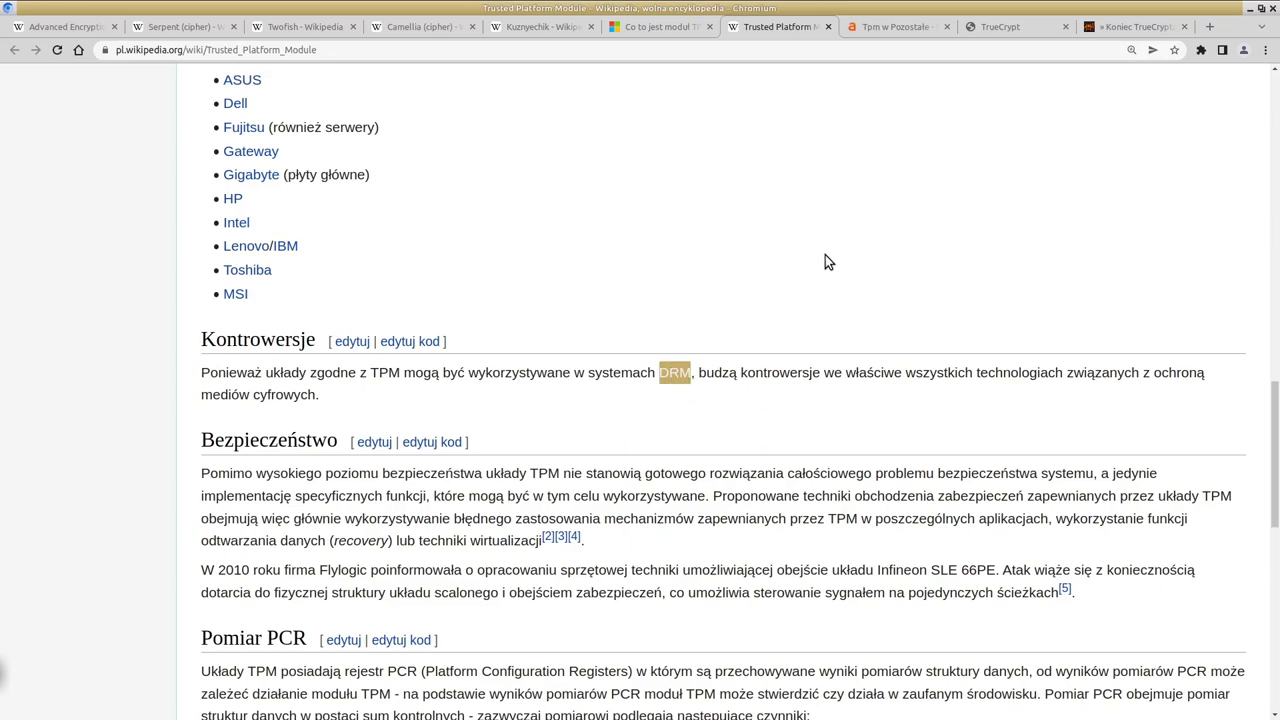
pyautogui.scroll(4, 730, 311)
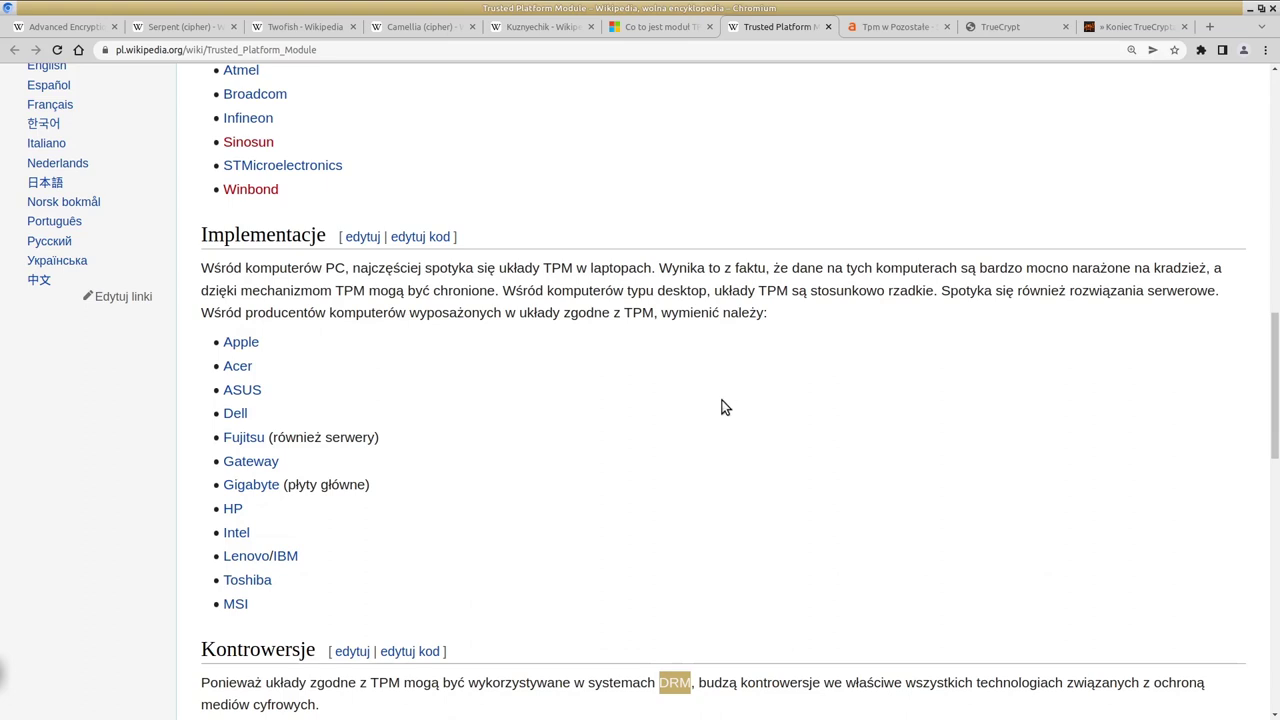
pyautogui.scroll(-1, 727, 427)
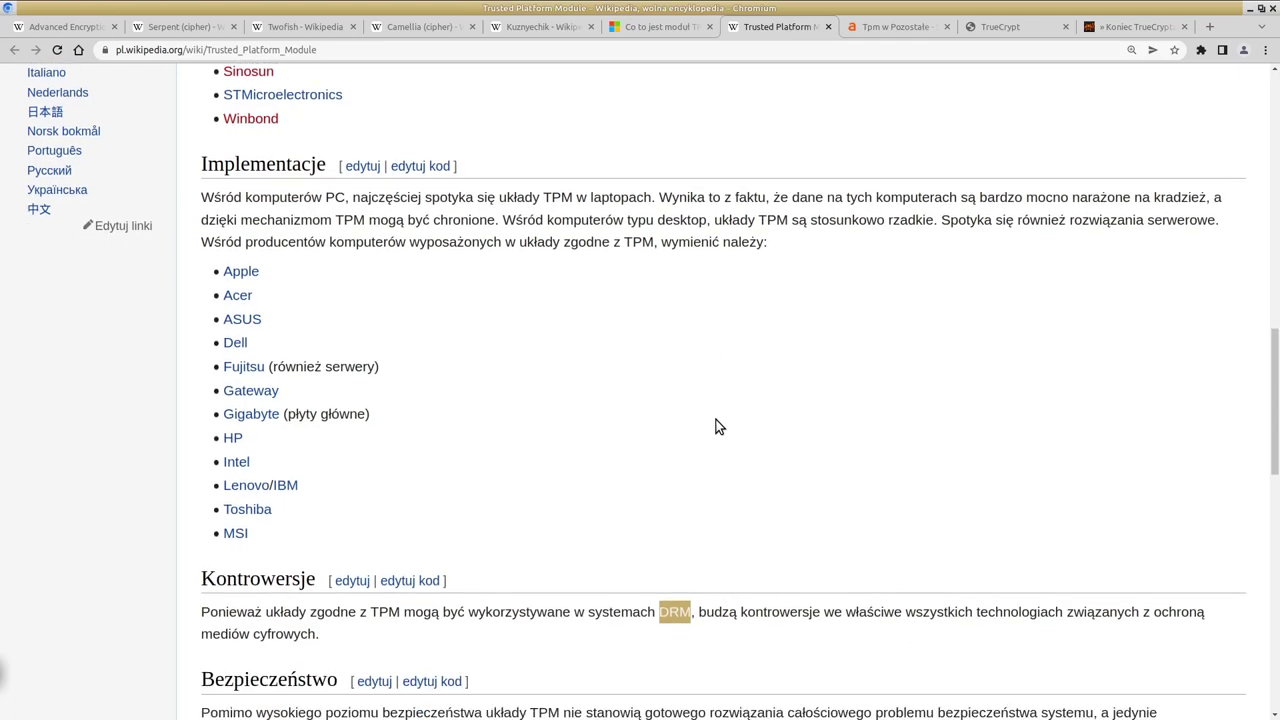
pyautogui.scroll(13, 713, 427)
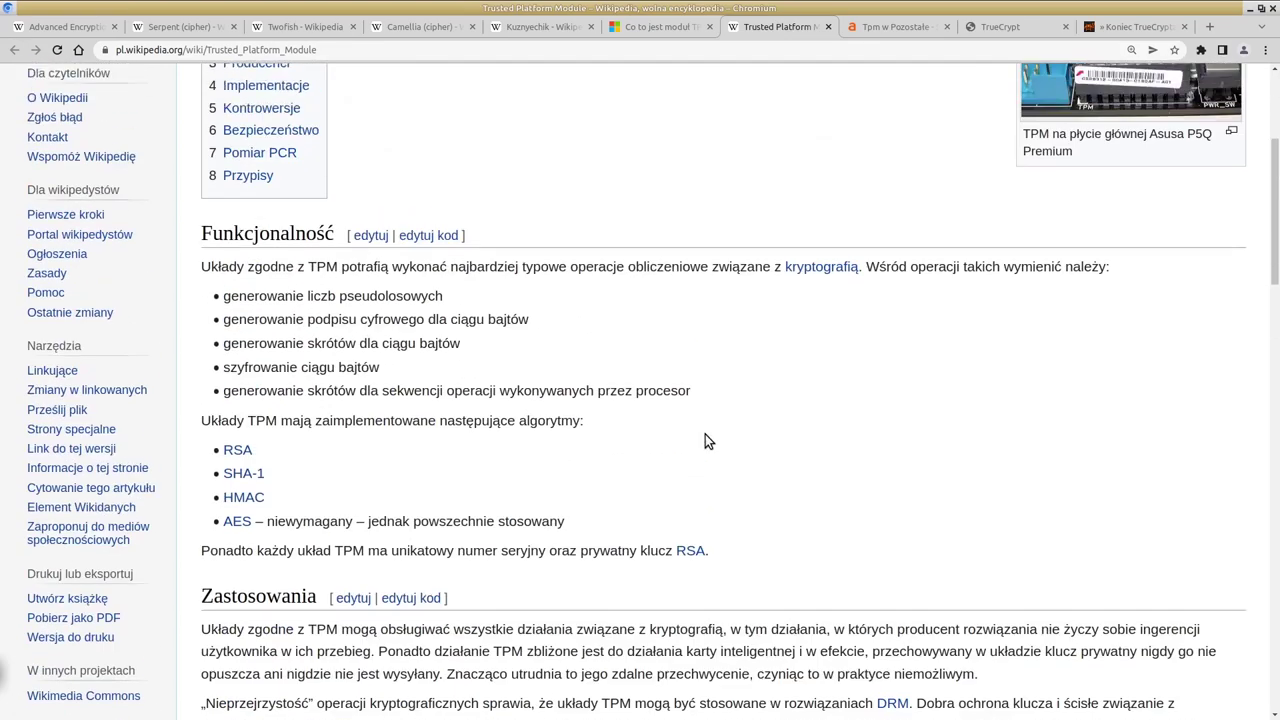
pyautogui.scroll(3, 705, 441)
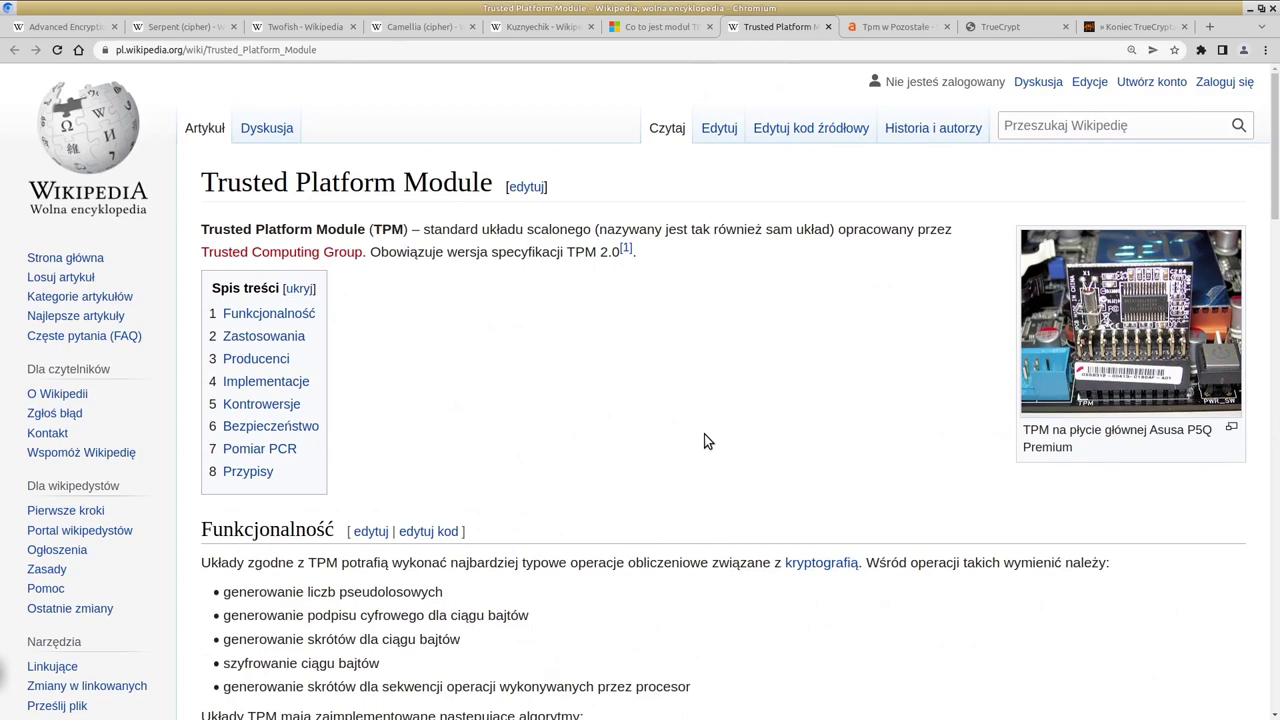
pyautogui.click(412, 26)
# Step: Minimize Chromium and move the Volume Creation Wizard aside to uncover the main VeraCrypt window
pyautogui.click(1250, 8)
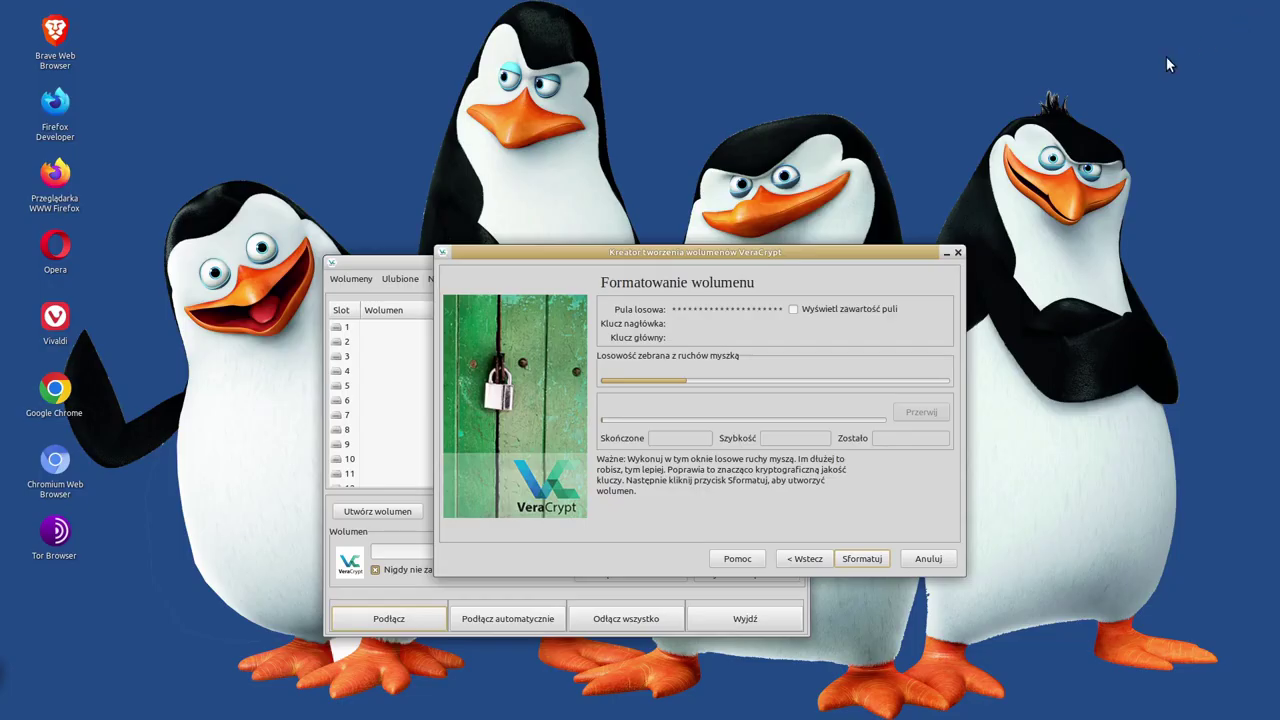
pyautogui.moveTo(777, 260); pyautogui.dragTo(740, 245)
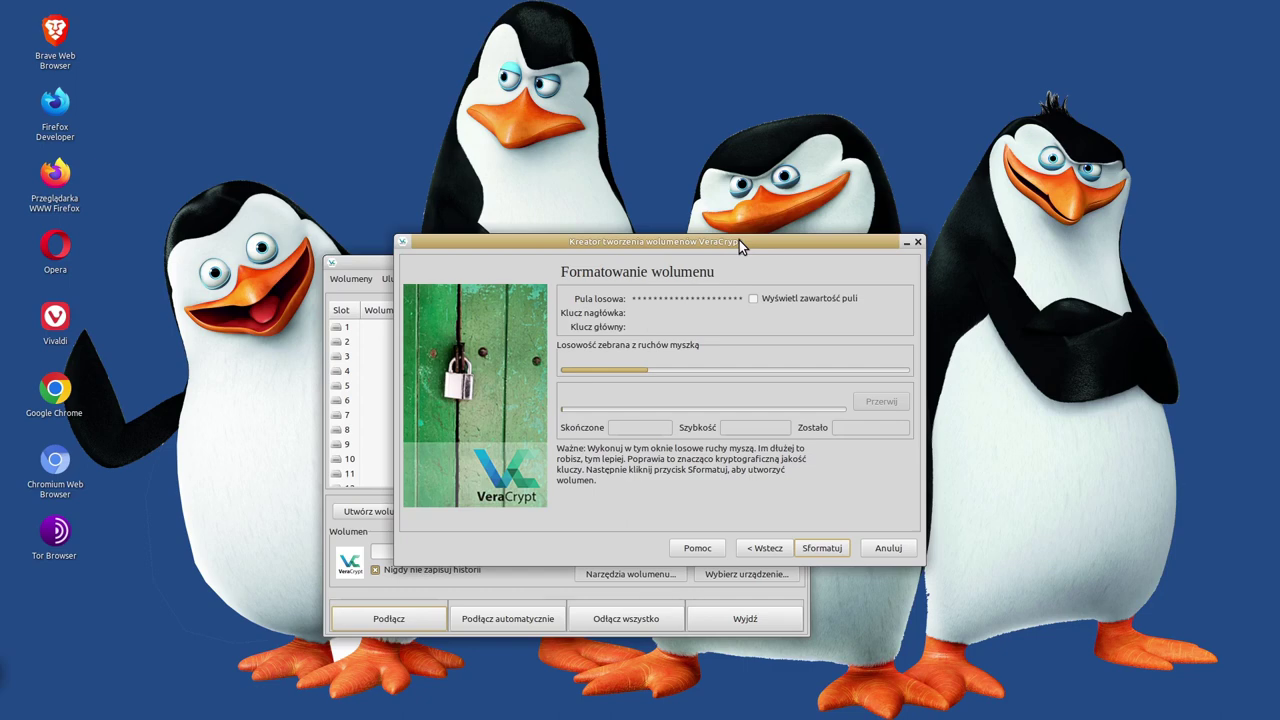
pyautogui.moveTo(717, 249); pyautogui.dragTo(773, 342)
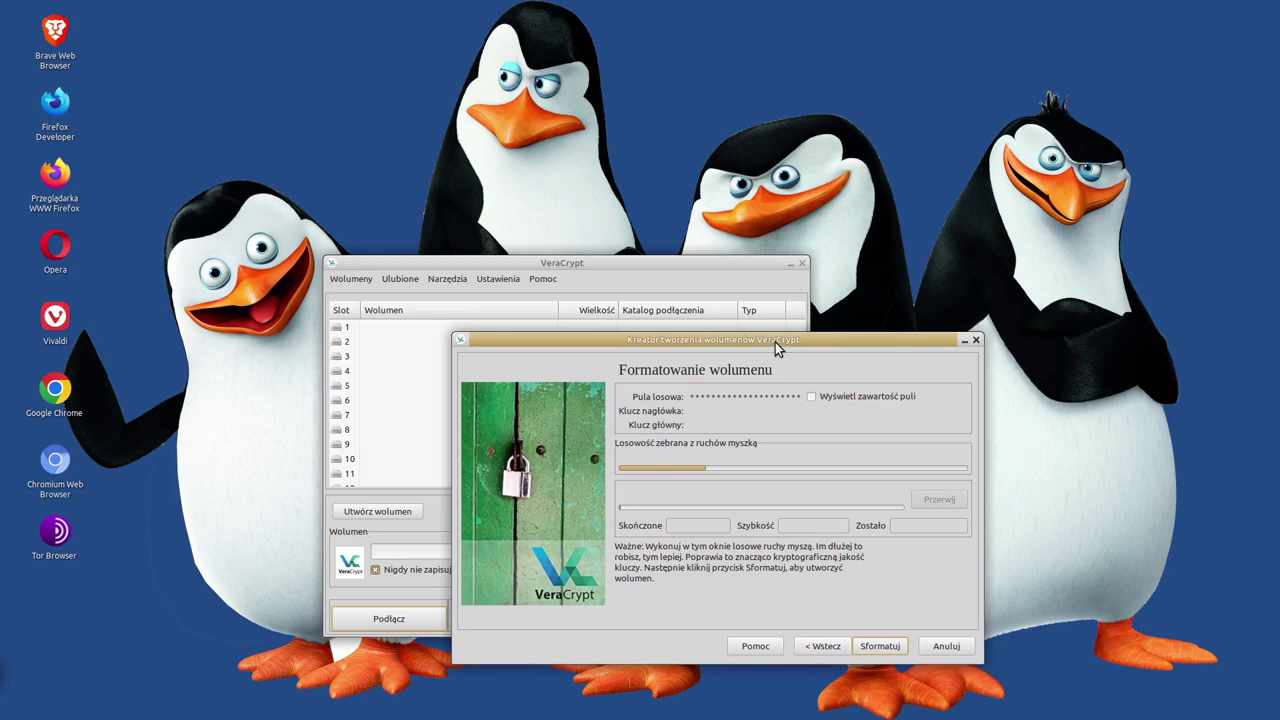